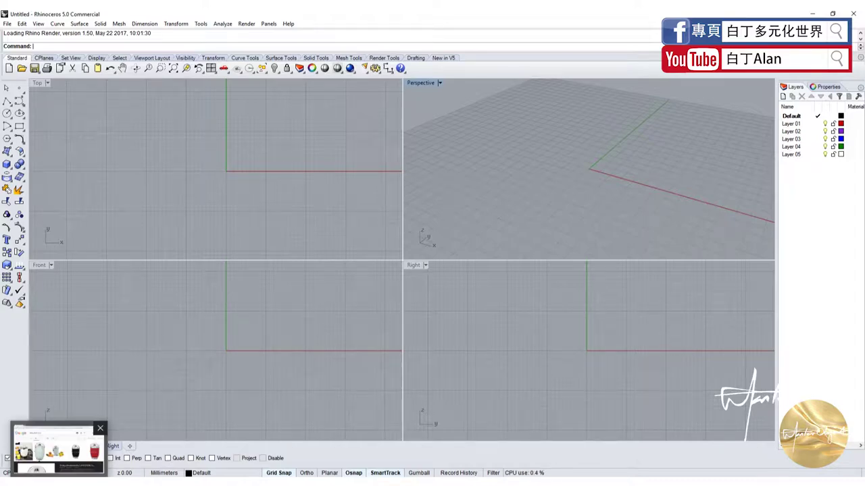
Bring up the Smeg citrus juicer image results and browse them for the mint model
click(57, 448)
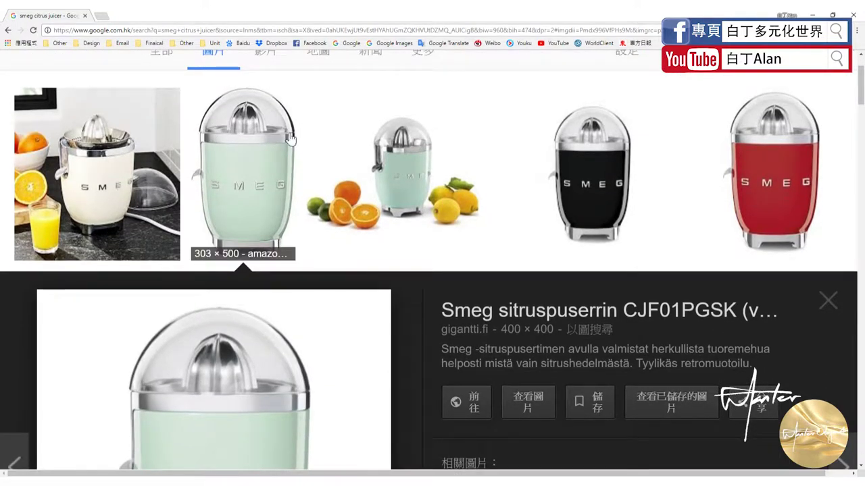
scroll(289, 138, down, 1)
scroll(265, 216, up, 1)
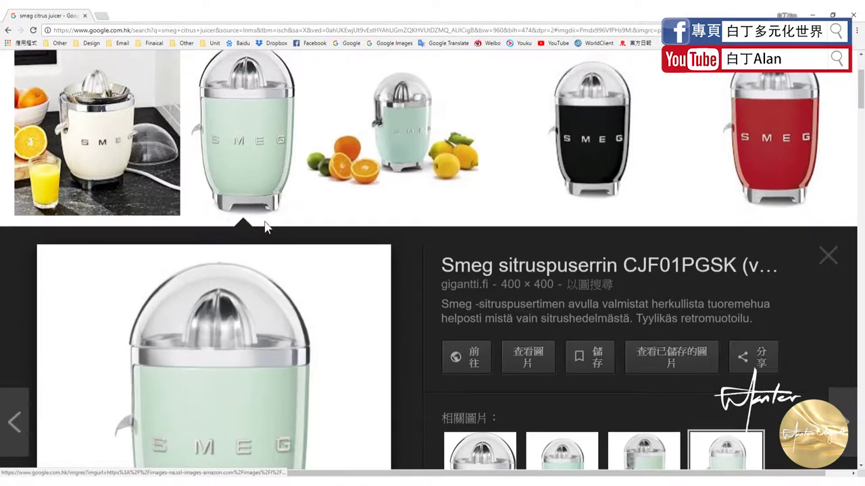
scroll(259, 229, down, 1)
scroll(259, 229, up, 1)
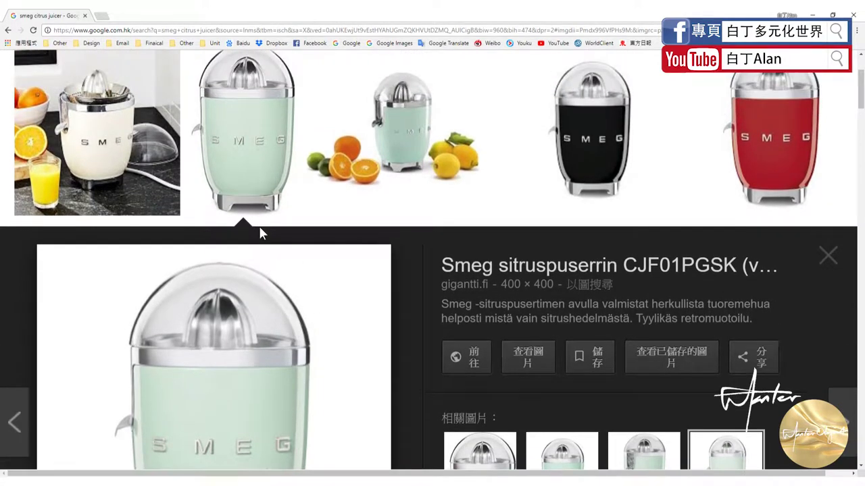
scroll(259, 228, down, 2)
scroll(267, 209, down, 3)
scroll(277, 195, up, 3)
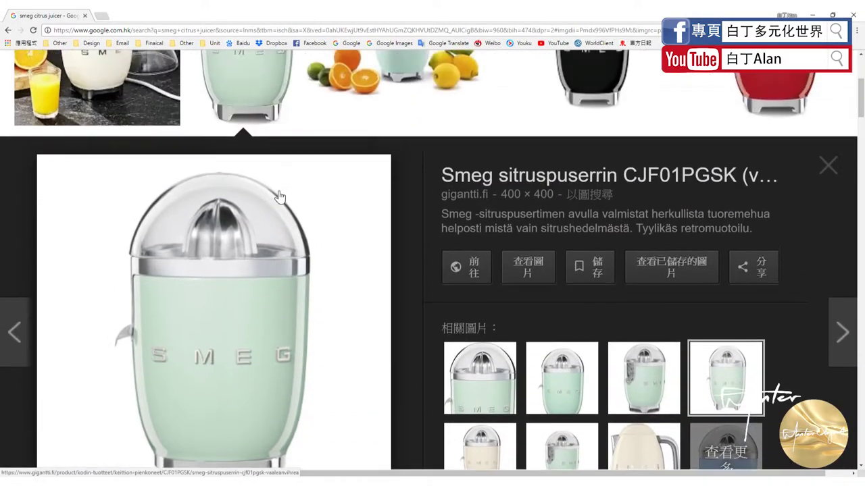
scroll(278, 196, up, 5)
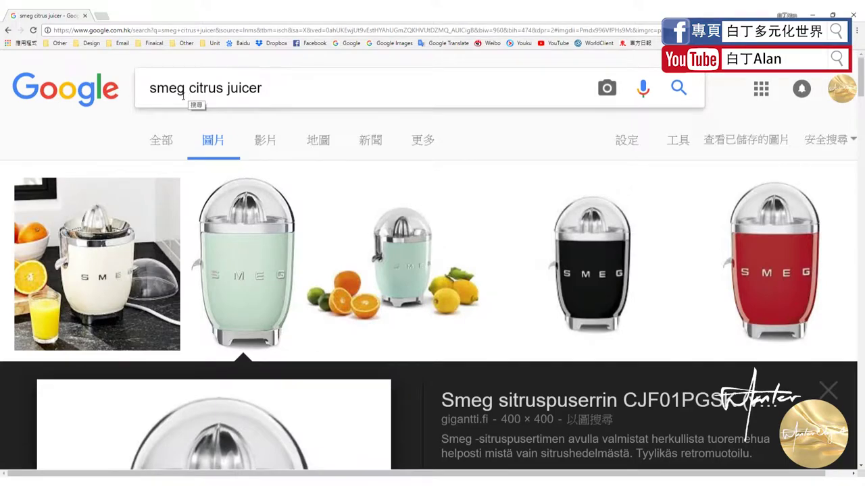
scroll(284, 155, down, 5)
scroll(380, 160, down, 3)
scroll(379, 162, up, 2)
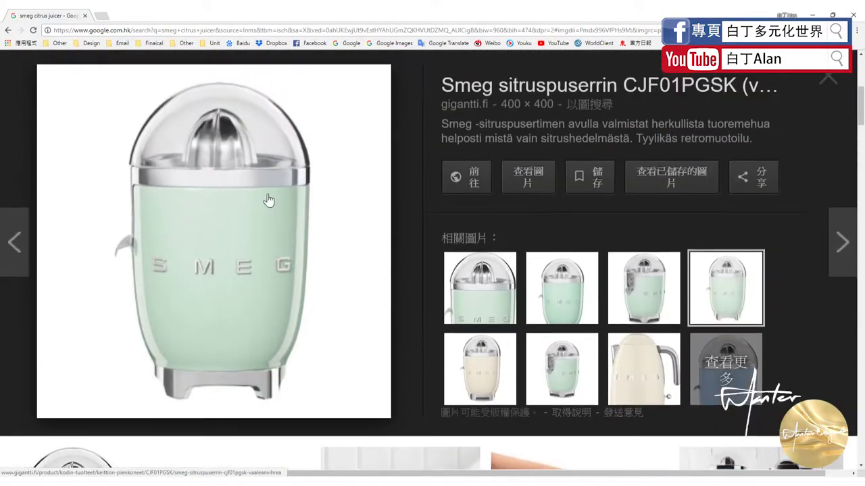
Save the mint juicer front-view picture to the Desktop as CJF01PGSK.jpg
right_click(269, 194)
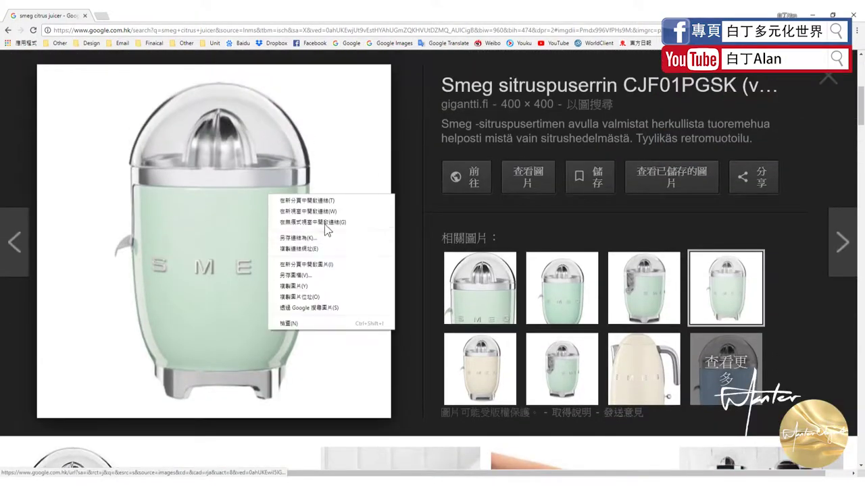
click(324, 277)
text(CJF01PGSK)
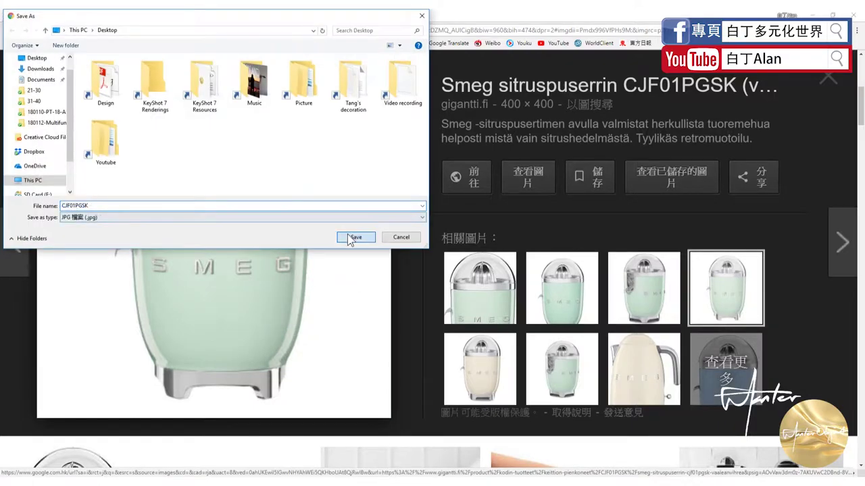
click(354, 240)
scroll(361, 270, down, 3)
Preview another related photo of the mint Smeg juicer
scroll(359, 269, down, 2)
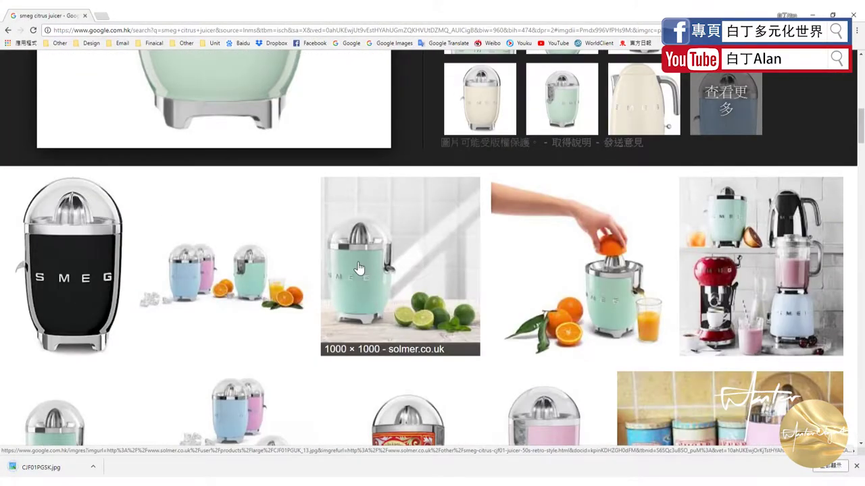
scroll(359, 269, up, 6)
scroll(359, 268, down, 2)
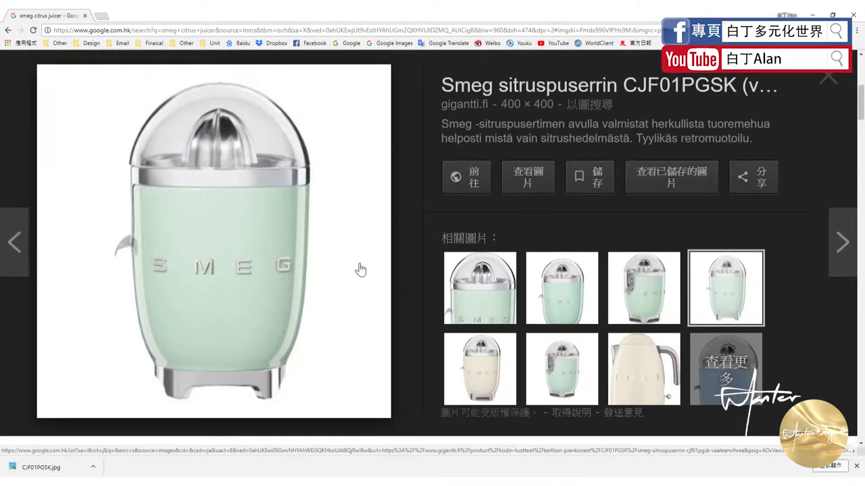
scroll(379, 260, down, 3)
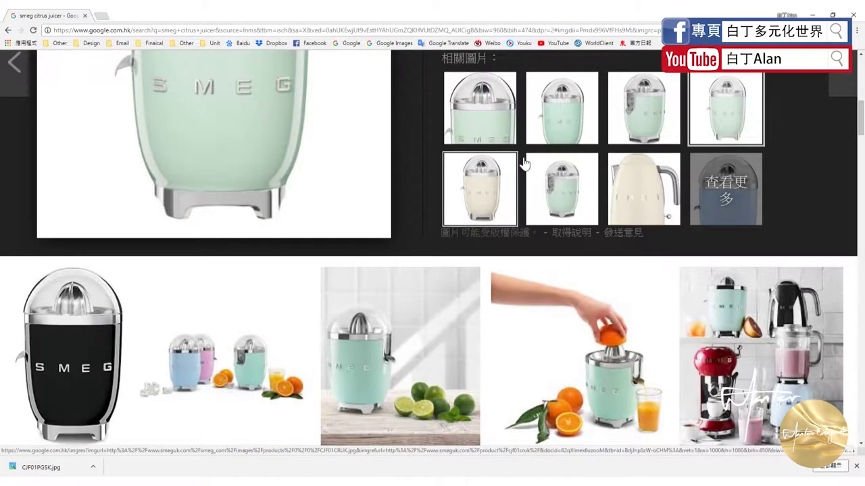
click(534, 193)
scroll(214, 242, up, 2)
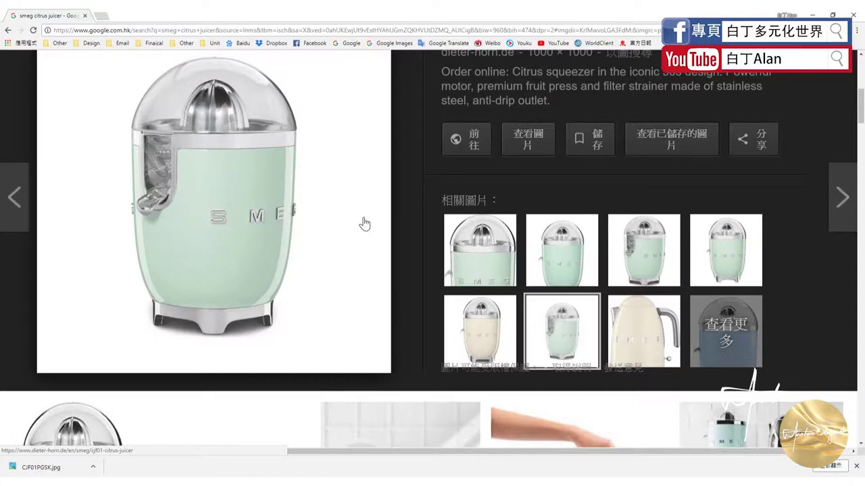
scroll(242, 271, up, 3)
scroll(244, 169, up, 2)
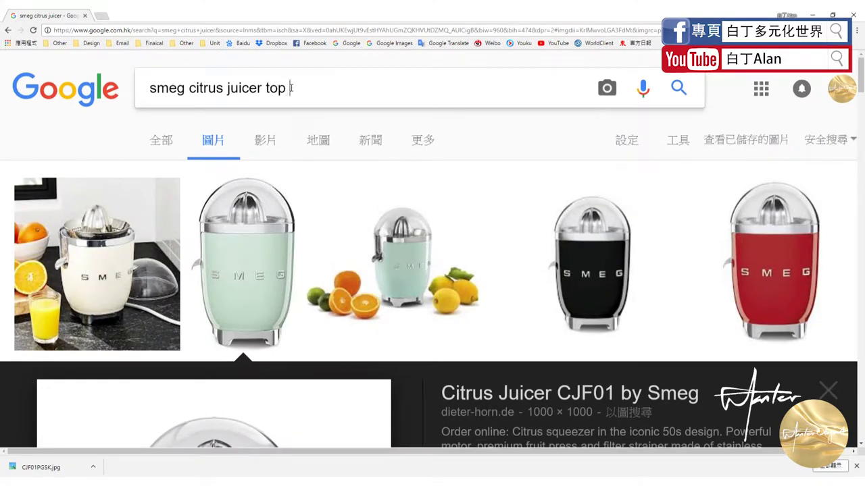
Search for 'smeg citrus juicer top view' and scroll through the results
text(view)
key(Return)
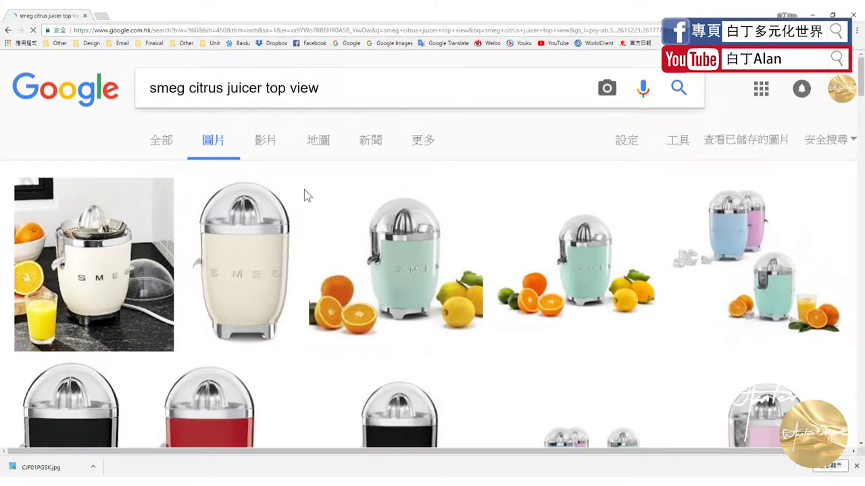
scroll(331, 288, down, 1)
scroll(337, 270, down, 1)
scroll(341, 270, down, 2)
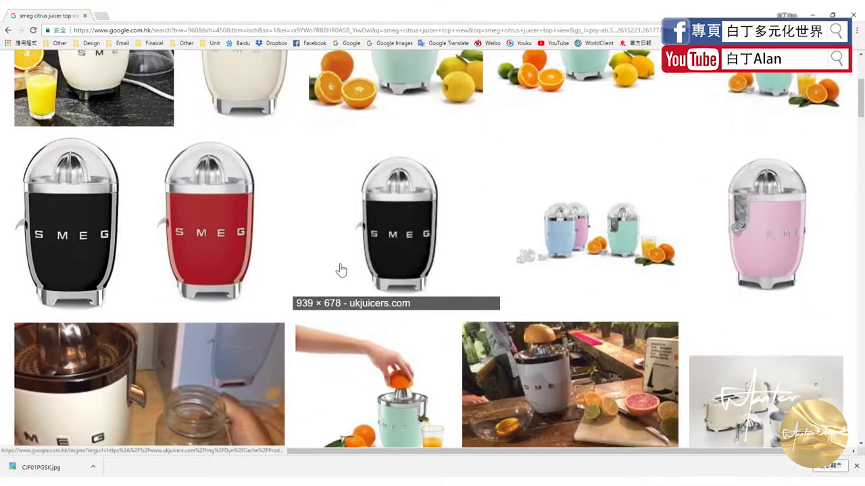
scroll(340, 276, down, 3)
scroll(339, 278, up, 4)
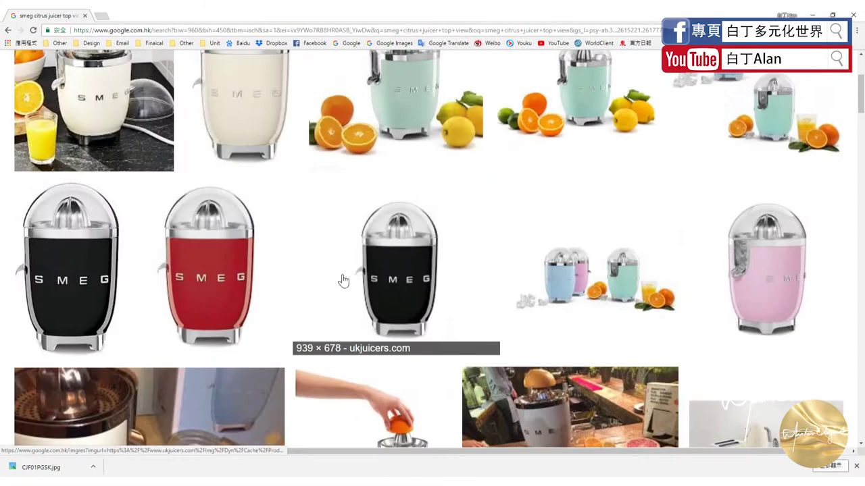
scroll(341, 282, up, 3)
scroll(341, 281, down, 3)
scroll(352, 280, down, 2)
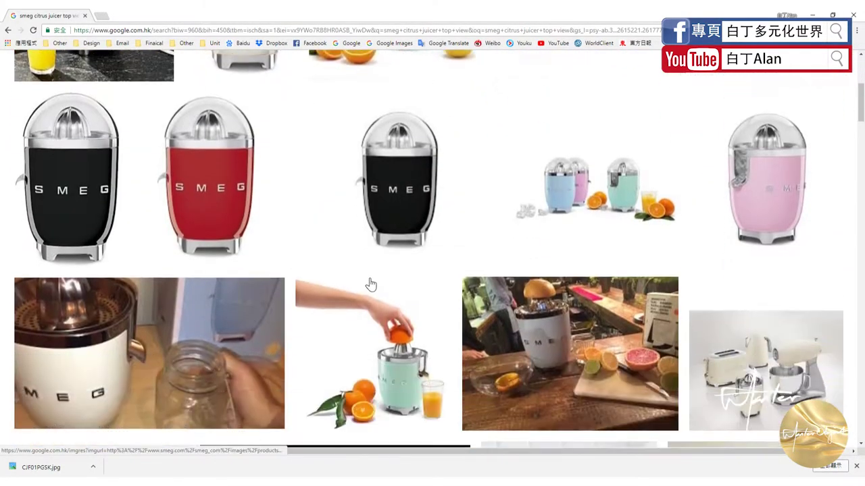
Open a larger preview of a mint juicer top-view photo
click(415, 348)
scroll(285, 266, down, 1)
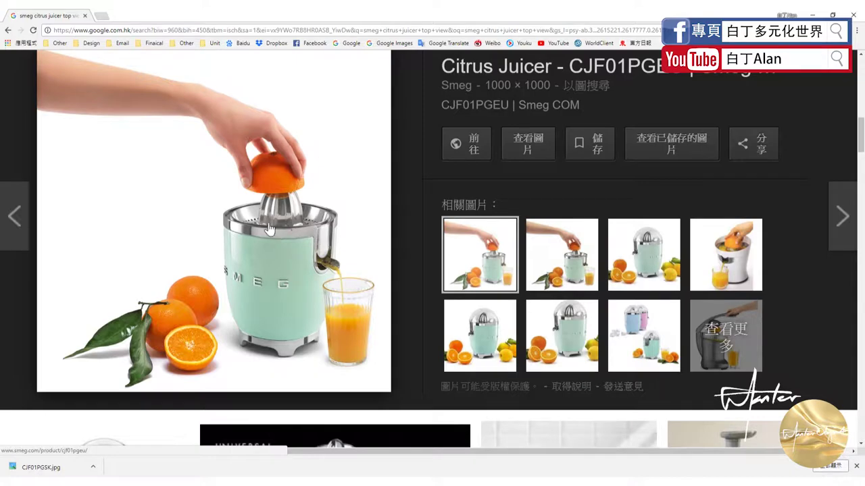
scroll(285, 248, down, 1)
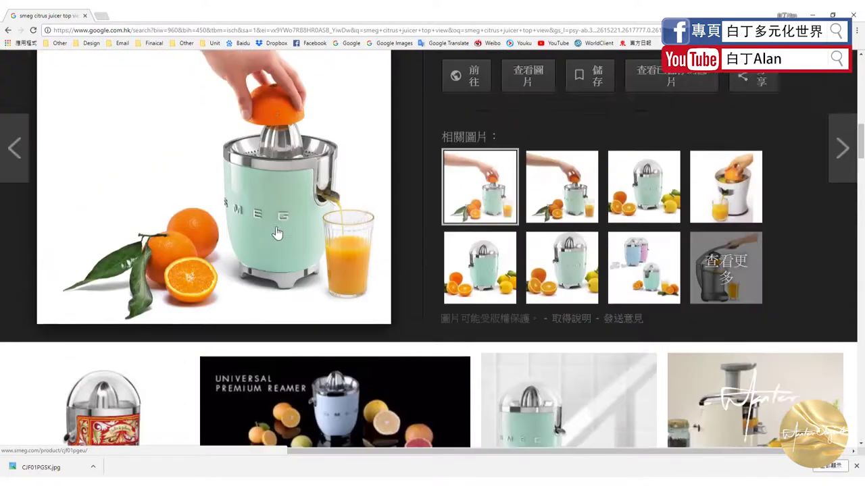
scroll(283, 247, up, 2)
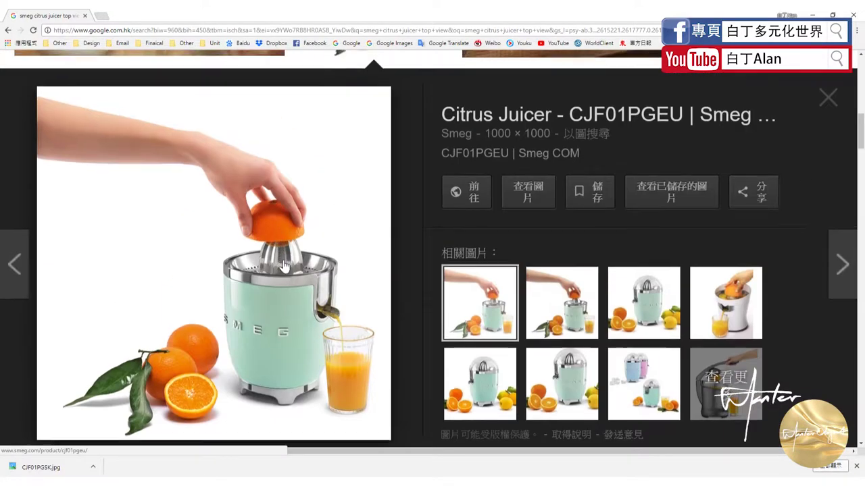
scroll(285, 262, up, 2)
scroll(318, 382, down, 3)
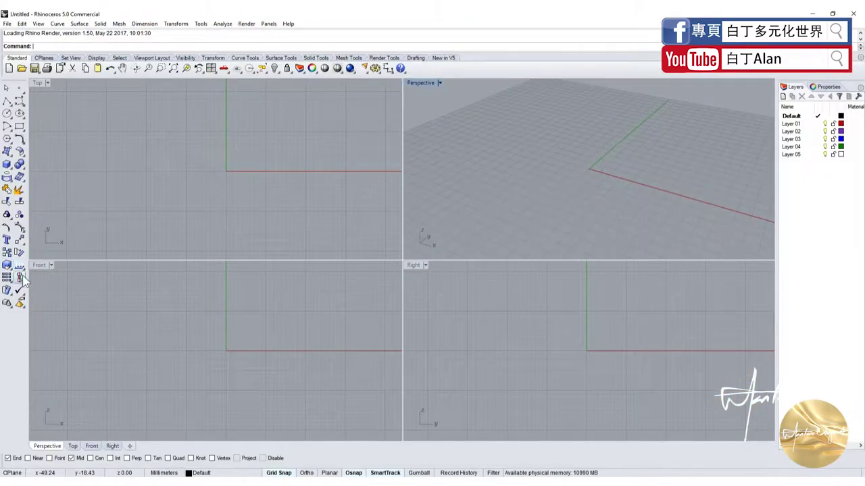
Place CJF01PGSK as a Picture from the Front-view origin, then maximize the Front view
click(214, 70)
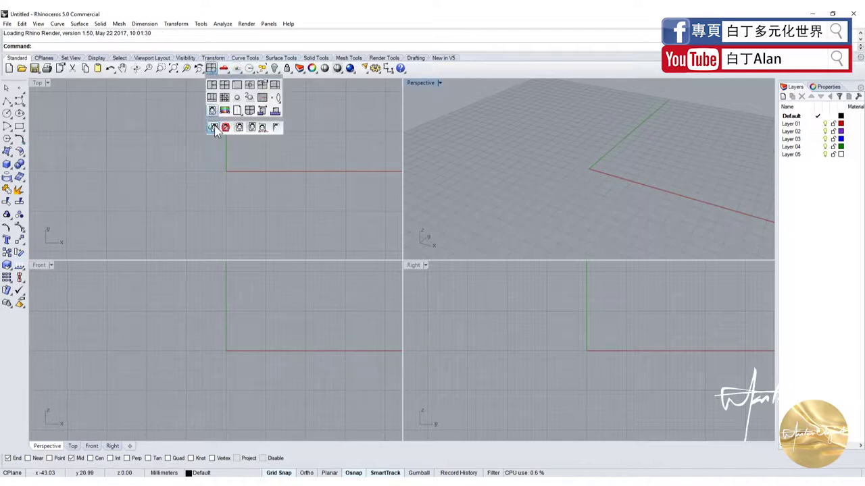
click(211, 123)
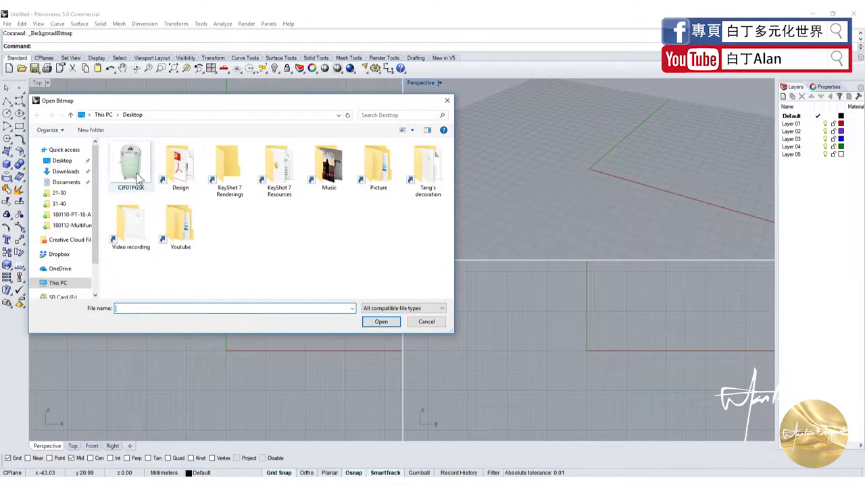
double_click(145, 164)
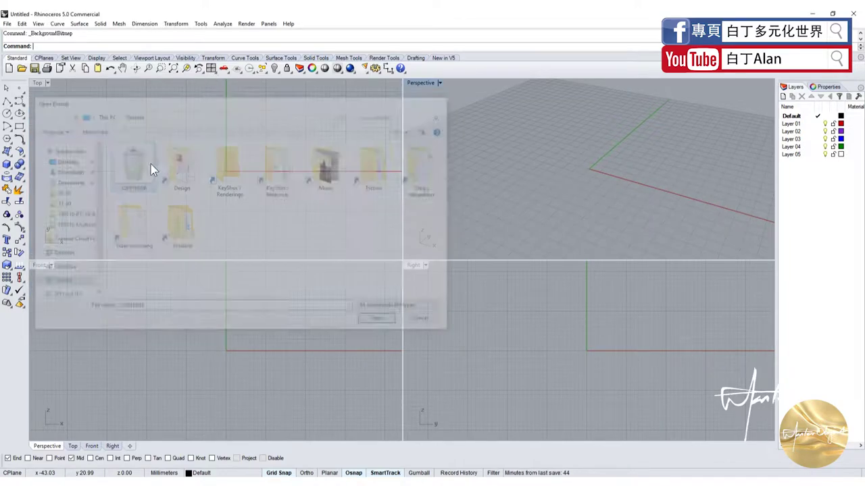
click(225, 351)
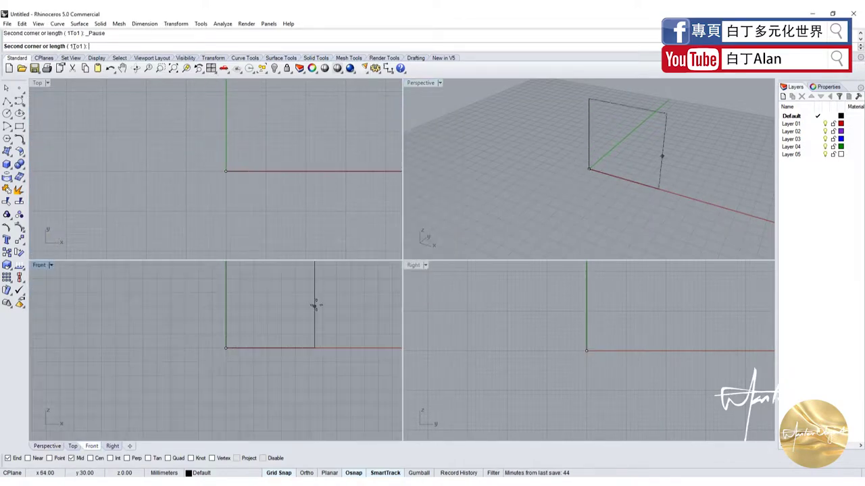
scroll(301, 311, down, 3)
key(Return)
scroll(308, 288, up, 5)
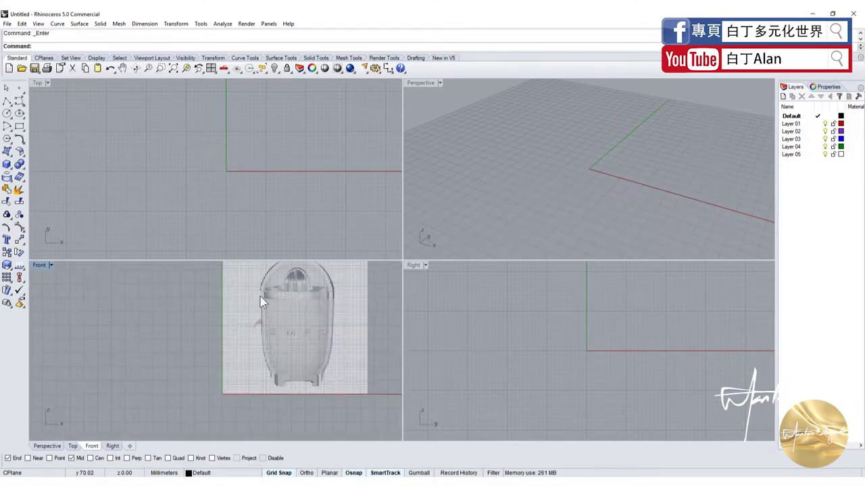
double_click(42, 266)
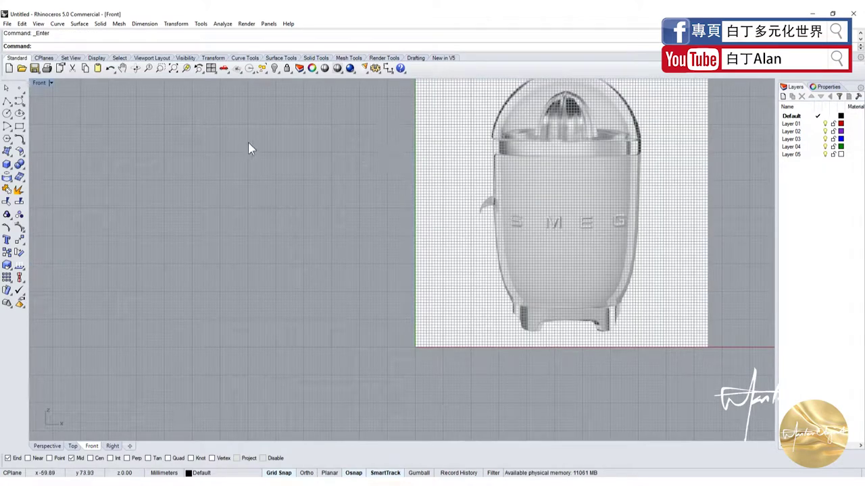
Draw a circle centred on the Top-view origin and lift it up in the Front view
click(7, 113)
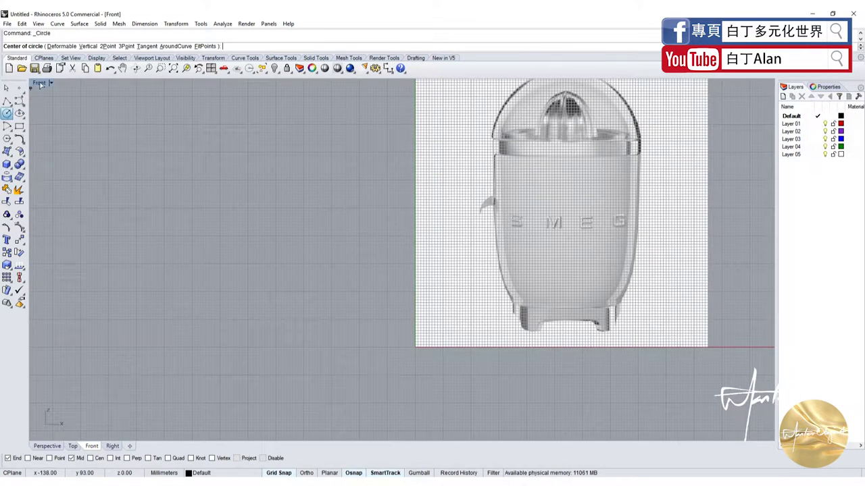
double_click(40, 84)
click(228, 173)
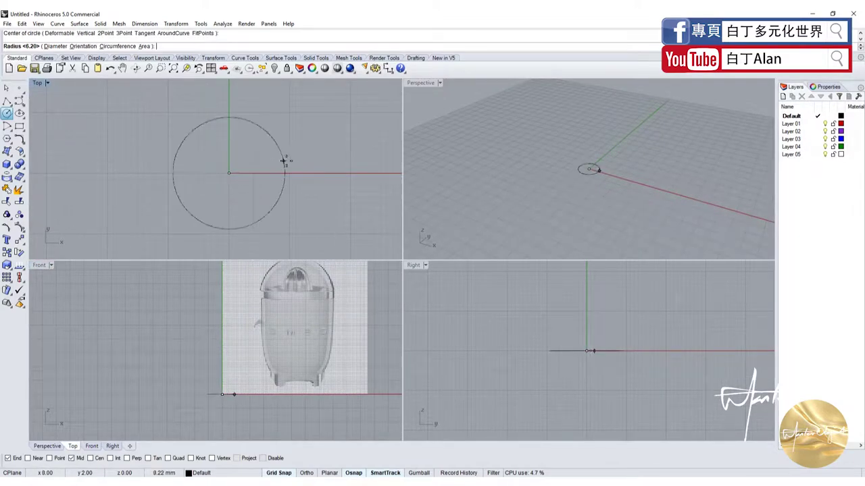
click(313, 174)
click(302, 206)
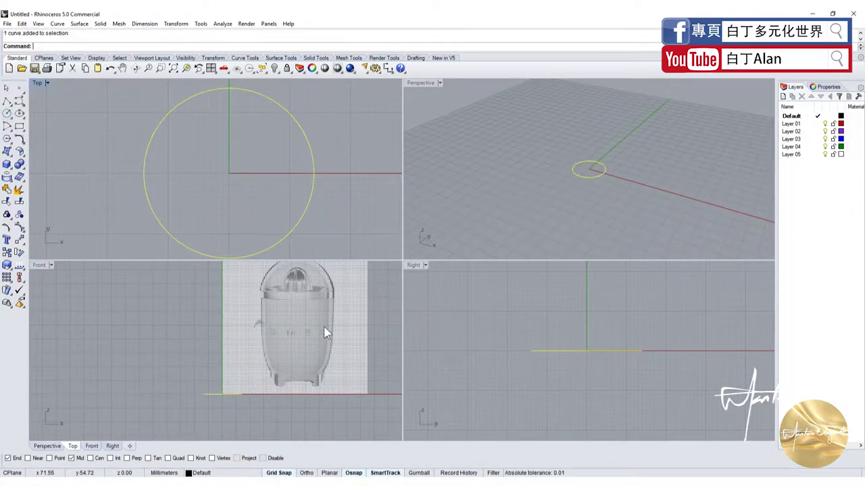
scroll(323, 326, down, 3)
mouse_move(265, 373)
mouse_down()
mouse_move(313, 315)
mouse_move(250, 290)
mouse_up()
scroll(315, 316, up, 3)
scroll(285, 312, up, 2)
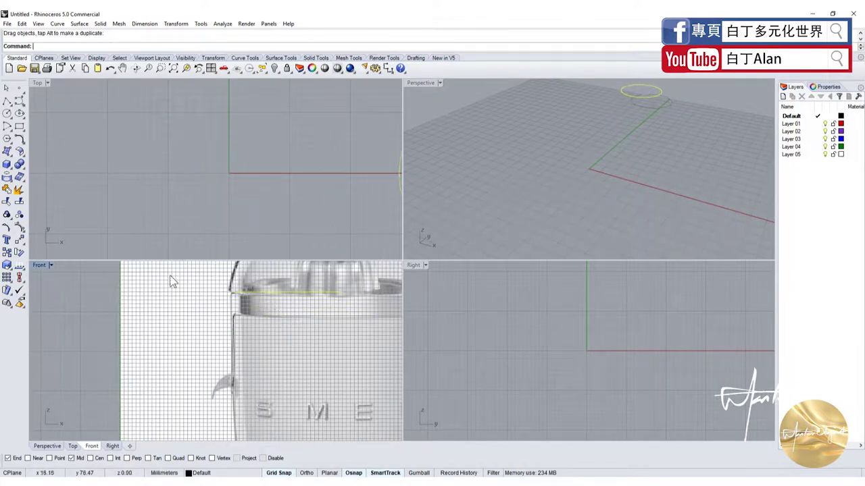
Scale the circle from its left end toward the juicer rim width
click(6, 265)
click(232, 290)
scroll(233, 292, down, 3)
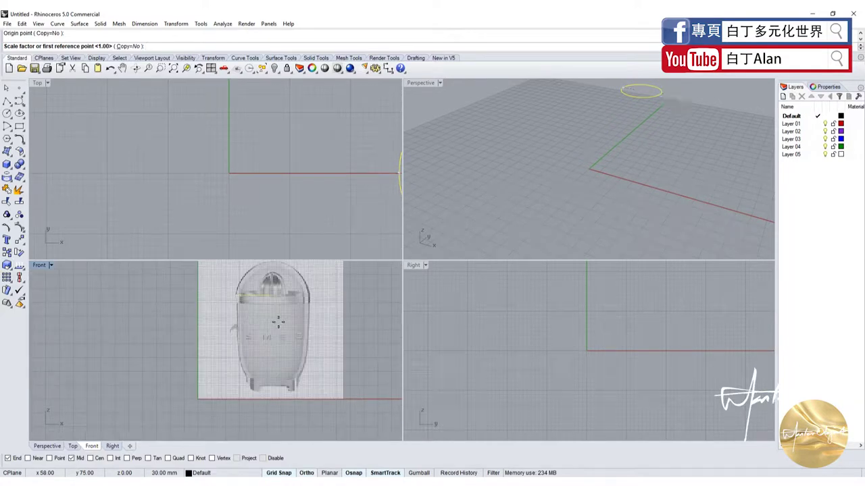
click(309, 295)
click(311, 319)
scroll(308, 304, up, 3)
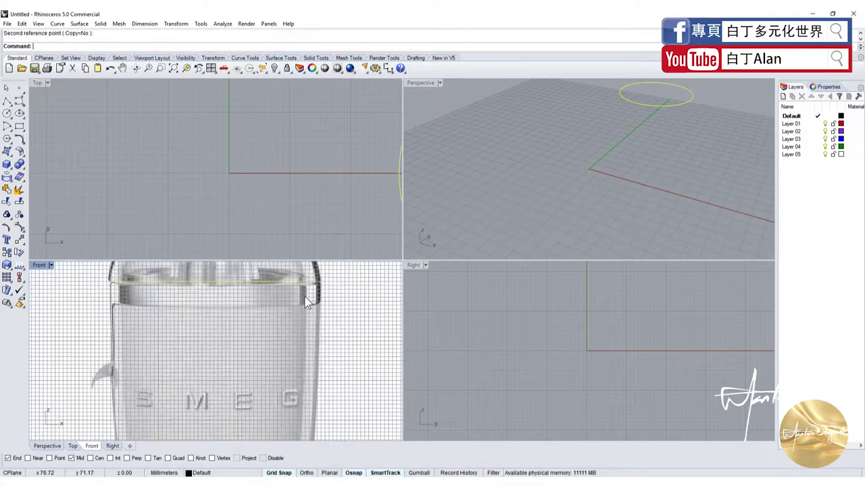
scroll(305, 292, up, 1)
In the maximized Front view, rescale the circle from its left edge to the rim edge
double_click(39, 265)
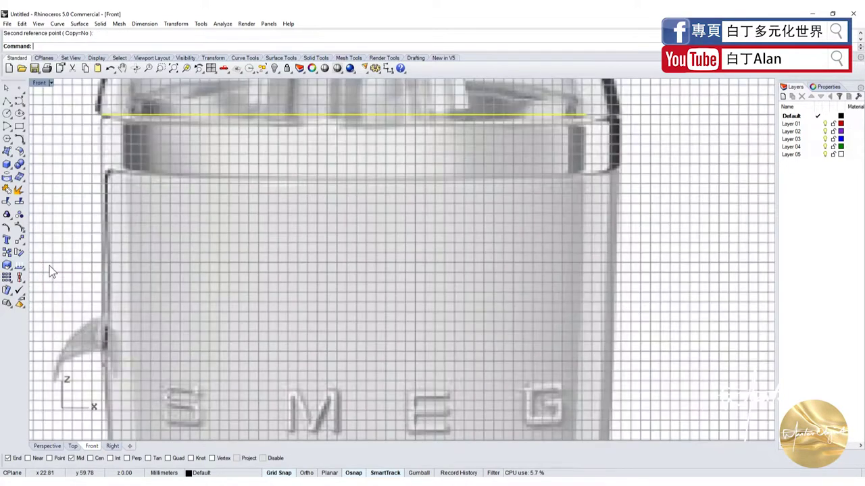
scroll(54, 271, down, 3)
right_click(54, 272)
click(136, 196)
click(203, 196)
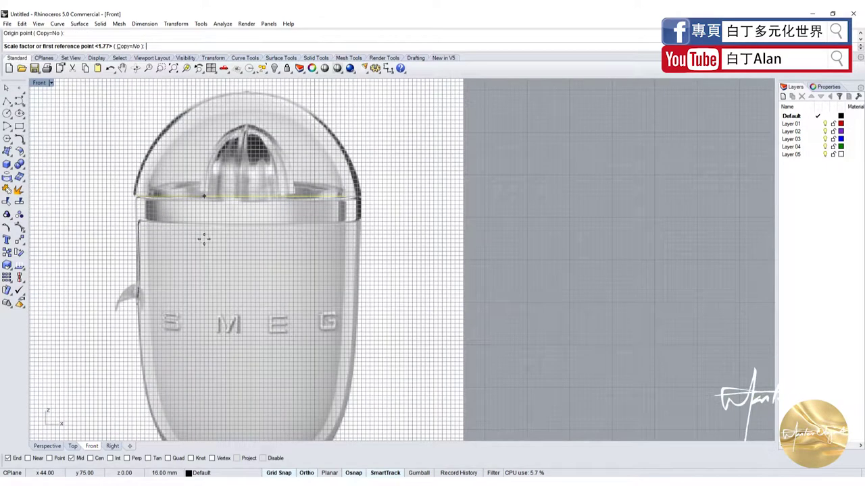
click(281, 198)
scroll(280, 198, up, 2)
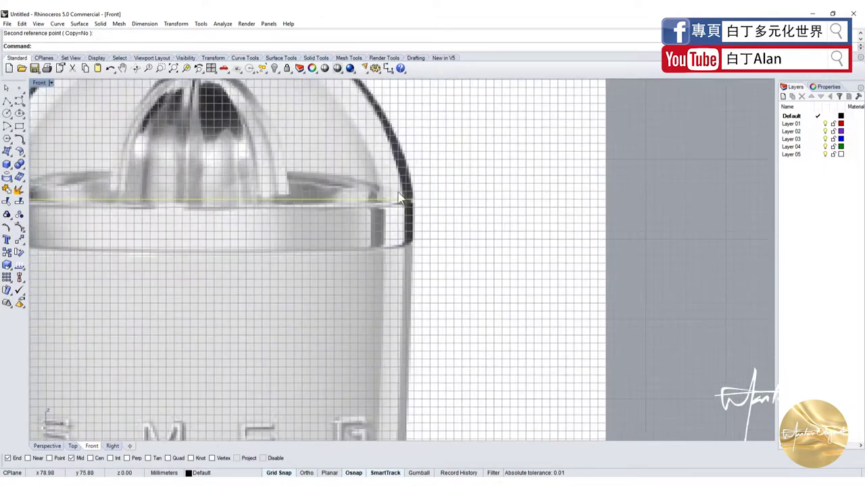
scroll(152, 189, down, 3)
Draw a curve from the circle's end down the body's left side to the base
click(20, 100)
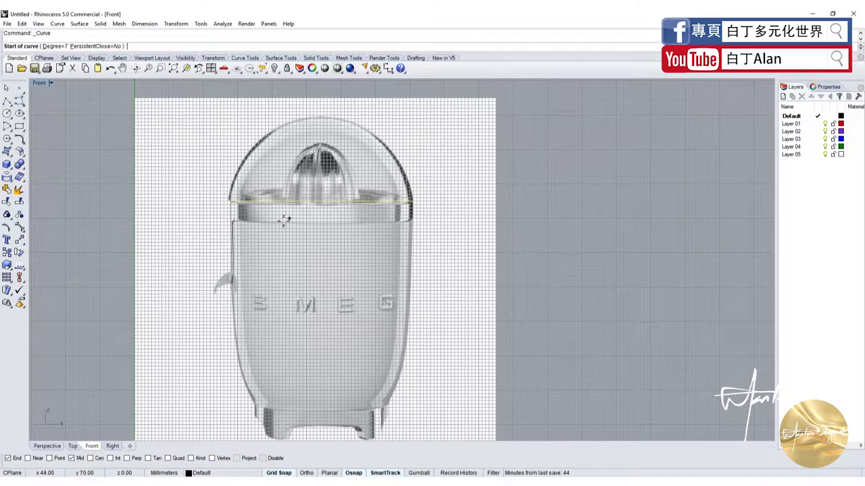
click(230, 200)
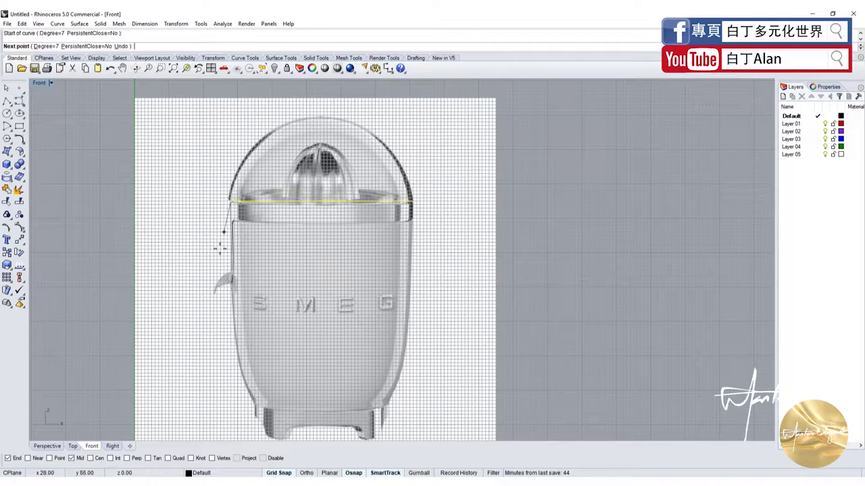
click(219, 338)
scroll(243, 398, up, 2)
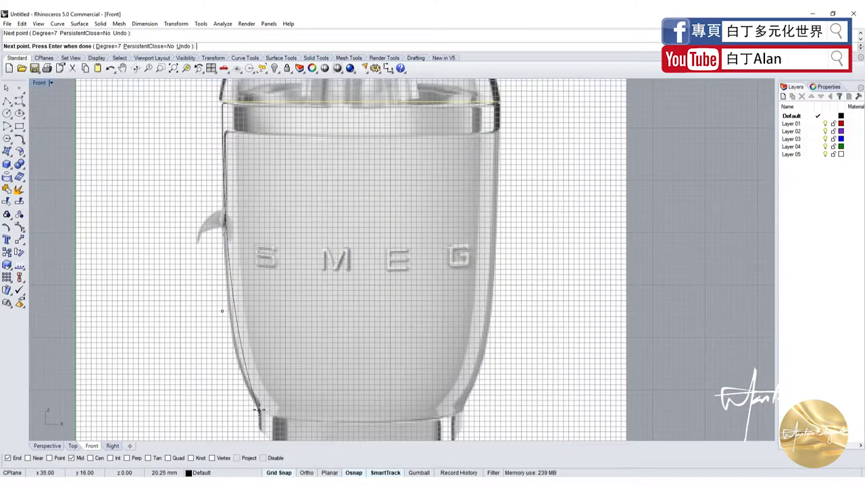
click(258, 410)
key(Return)
scroll(204, 280, down, 5)
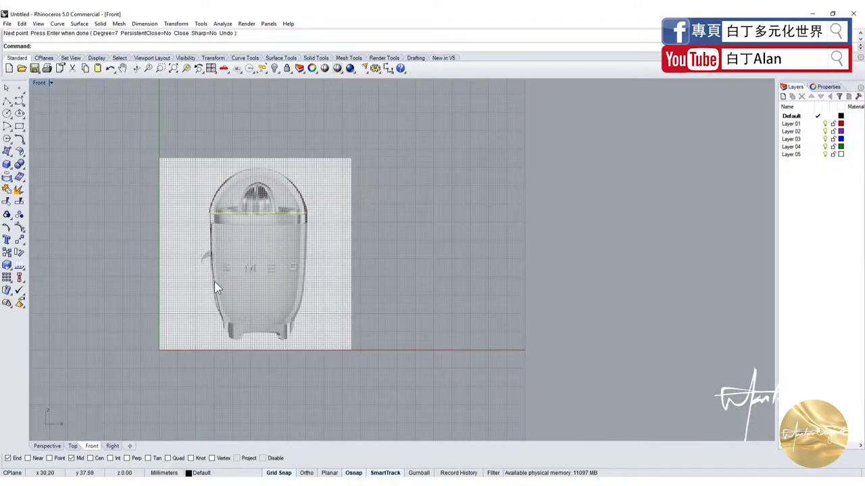
Turn on the profile curve's control points and adjust one to fit the outline
key(F10)
scroll(216, 317, up, 3)
scroll(179, 206, up, 2)
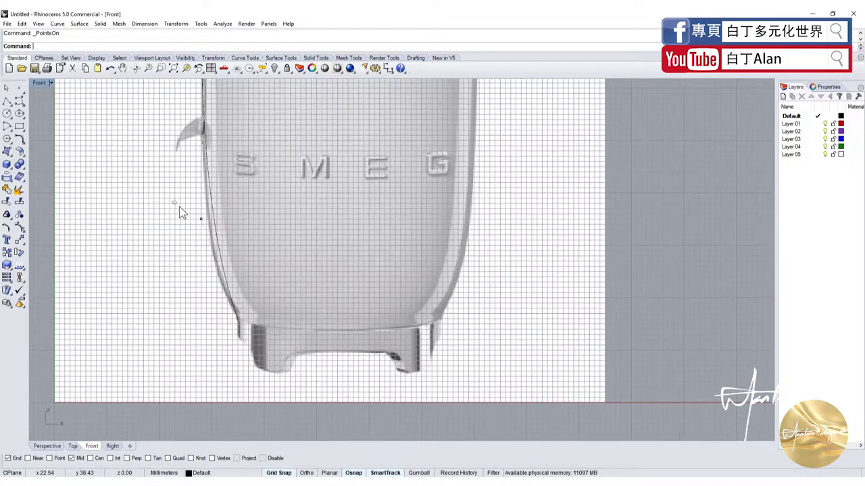
click(201, 226)
scroll(196, 250, down, 5)
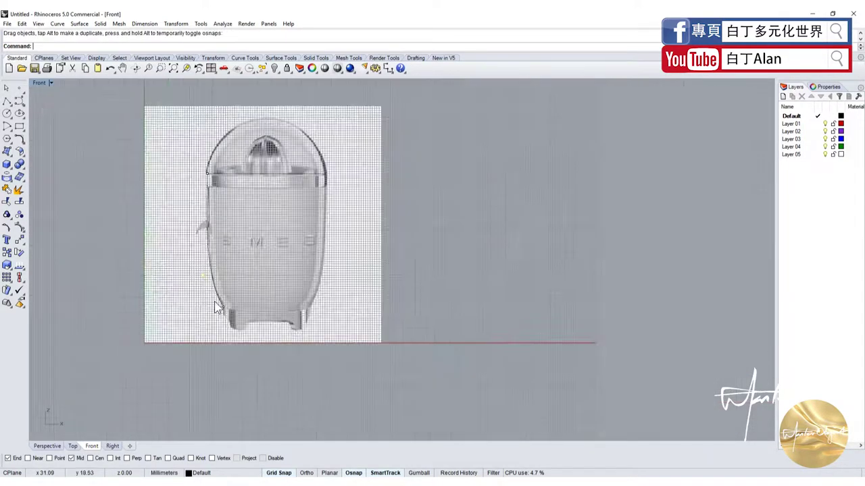
scroll(211, 281, up, 2)
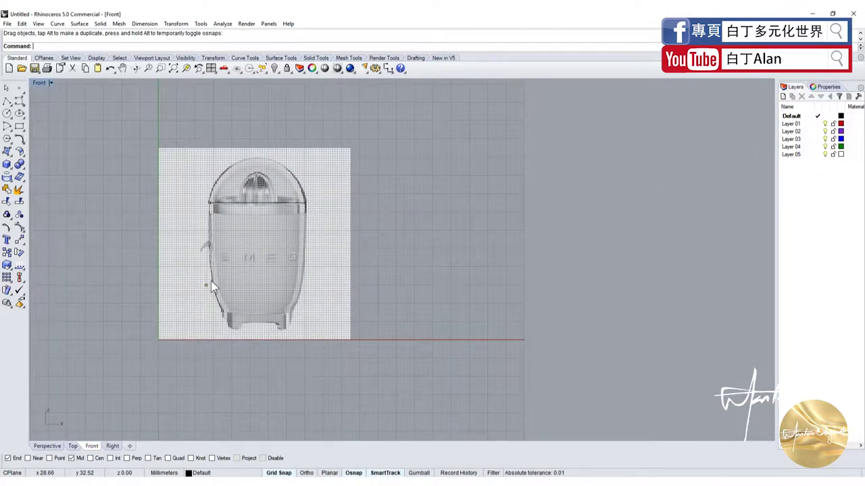
Return to four viewports and check the profile curve and circle in the Top view
double_click(39, 83)
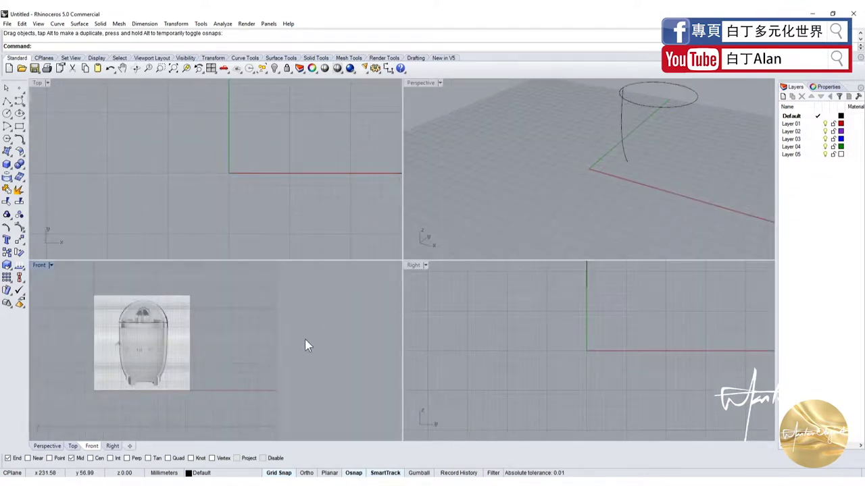
middle_click(199, 173)
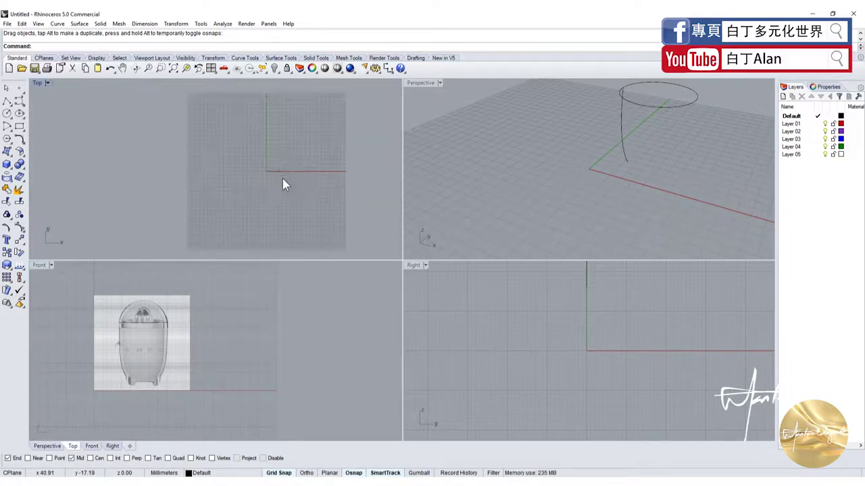
right_drag(282, 178, 265, 151)
click(279, 144)
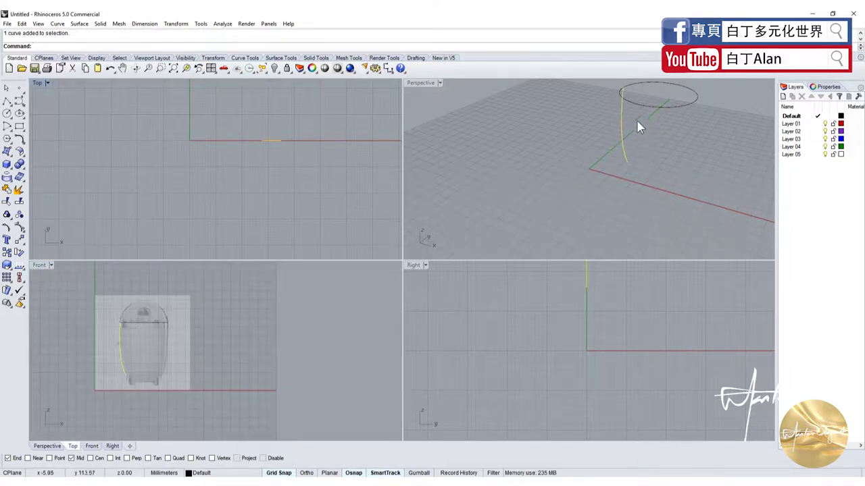
right_drag(269, 141, 325, 138)
key(Escape)
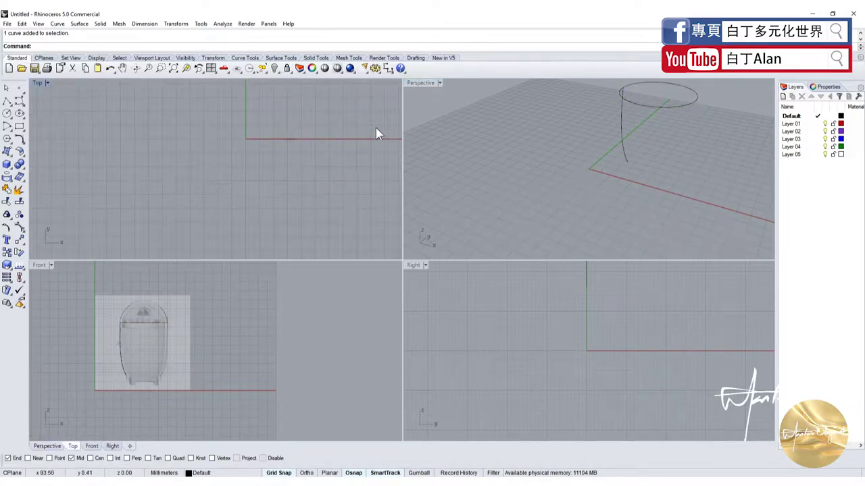
click(356, 139)
scroll(356, 115, up, 3)
scroll(339, 104, up, 3)
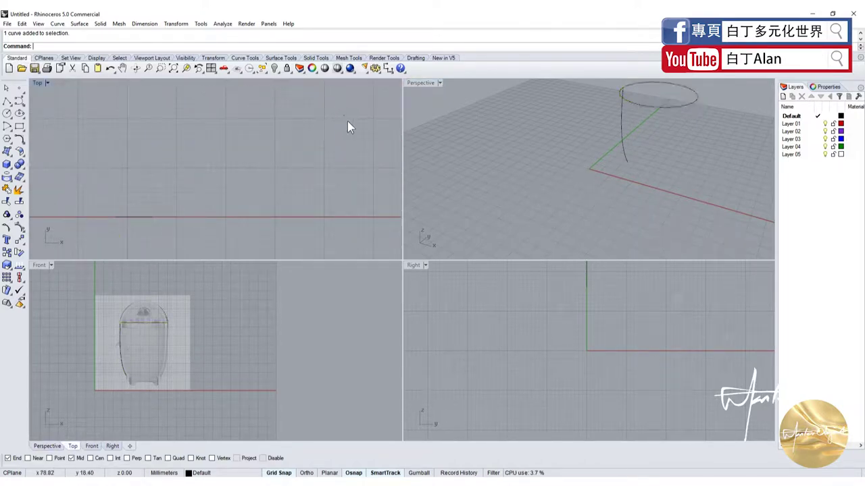
scroll(270, 177, down, 4)
scroll(175, 331, up, 3)
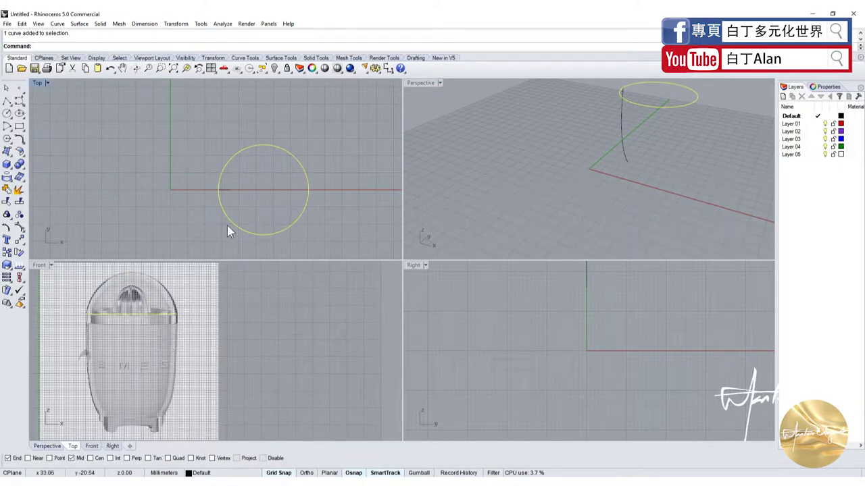
Draw a straight line across the base from its left to right edge
click(7, 100)
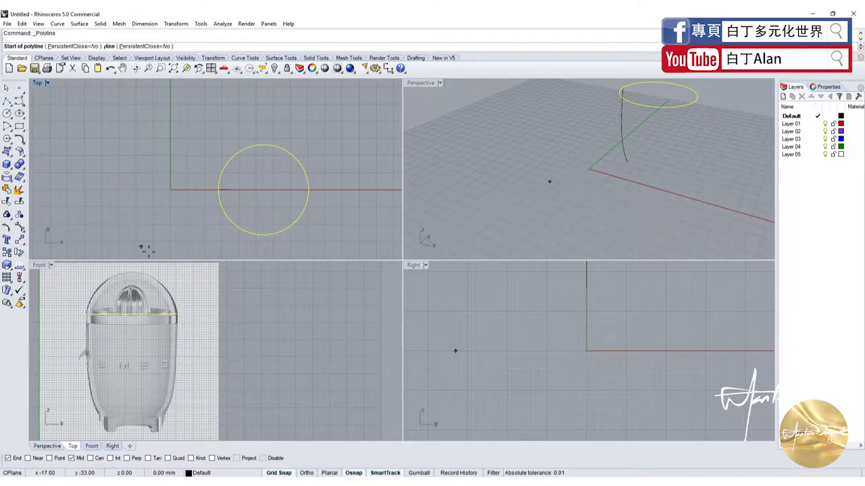
scroll(128, 357, up, 2)
scroll(96, 427, up, 3)
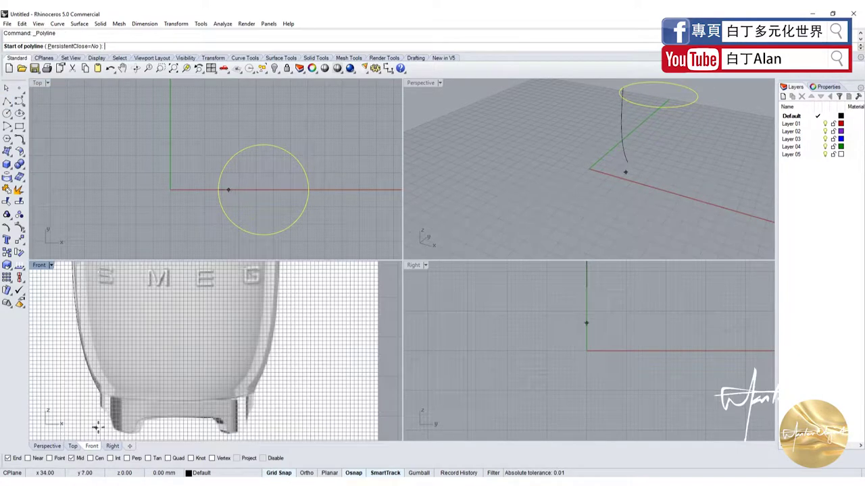
click(100, 392)
click(250, 392)
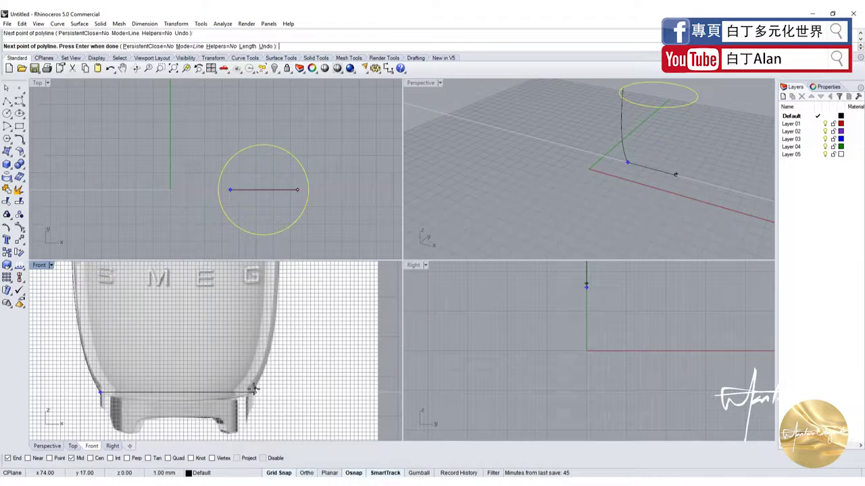
key(Return)
scroll(264, 189, up, 3)
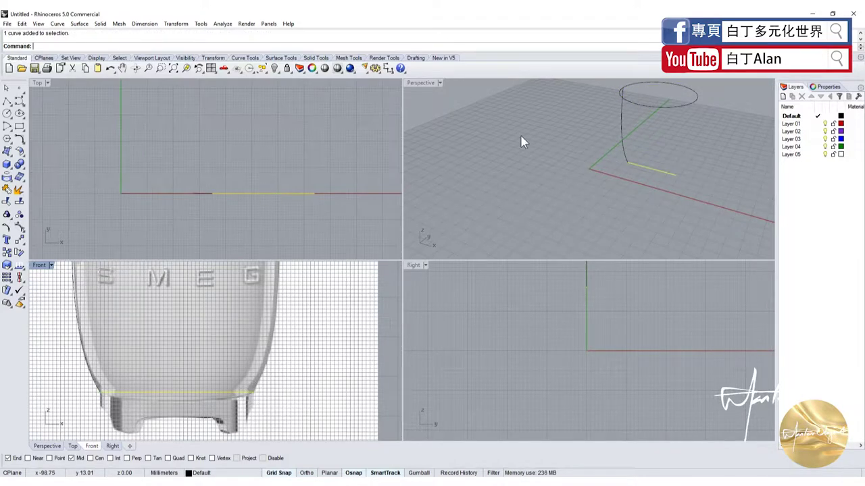
Draw a rectangle from the line's end and scale it to the line's length
click(20, 127)
click(212, 194)
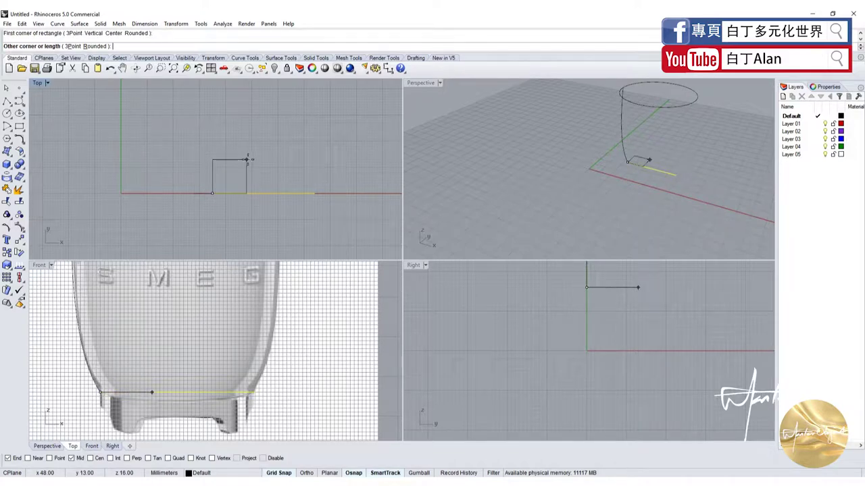
click(280, 126)
click(281, 168)
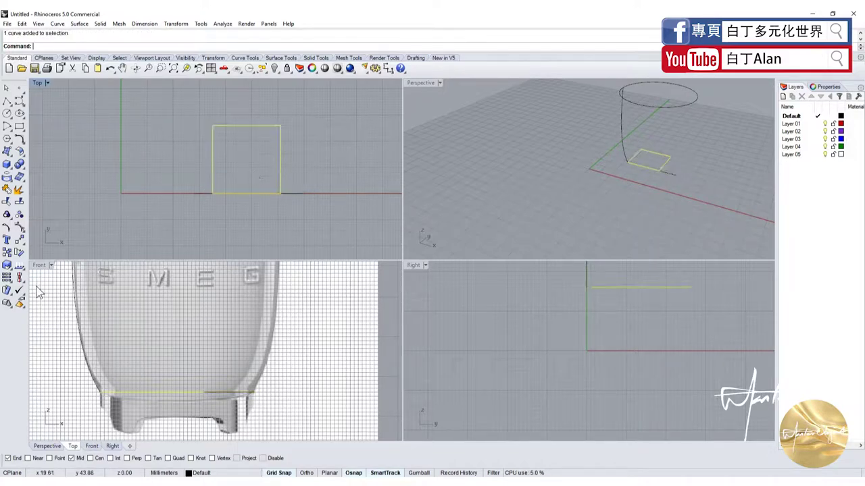
click(7, 265)
click(213, 194)
click(280, 193)
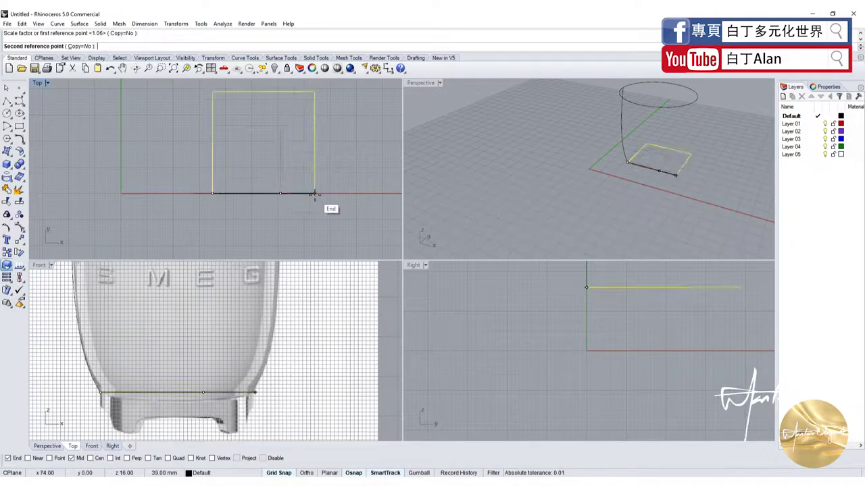
click(314, 194)
Move the square to centre it on the x-axis and delete the base line
click(23, 241)
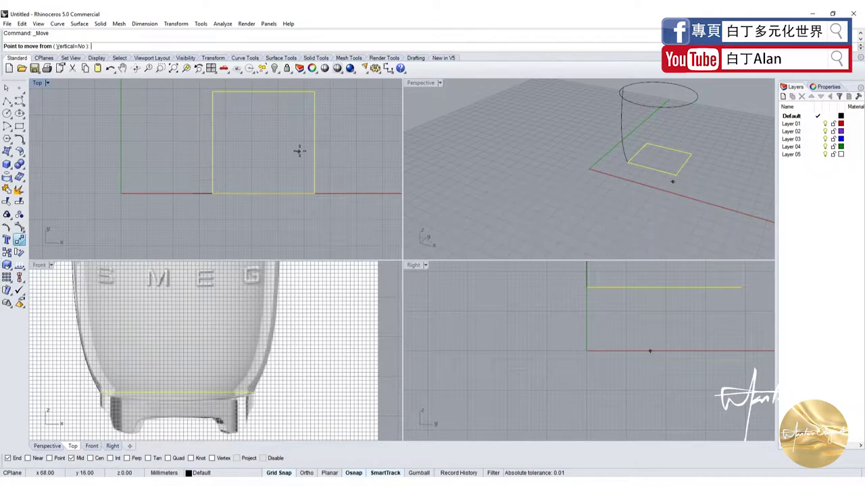
click(299, 148)
click(295, 194)
click(296, 194)
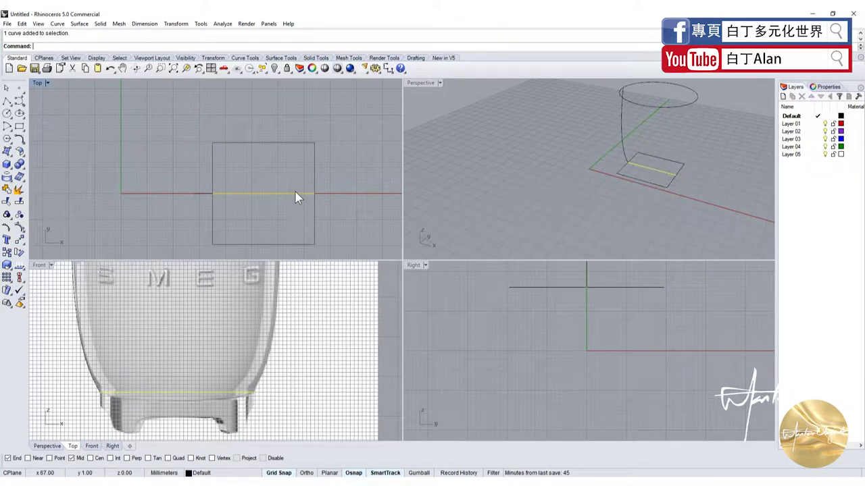
key(Delete)
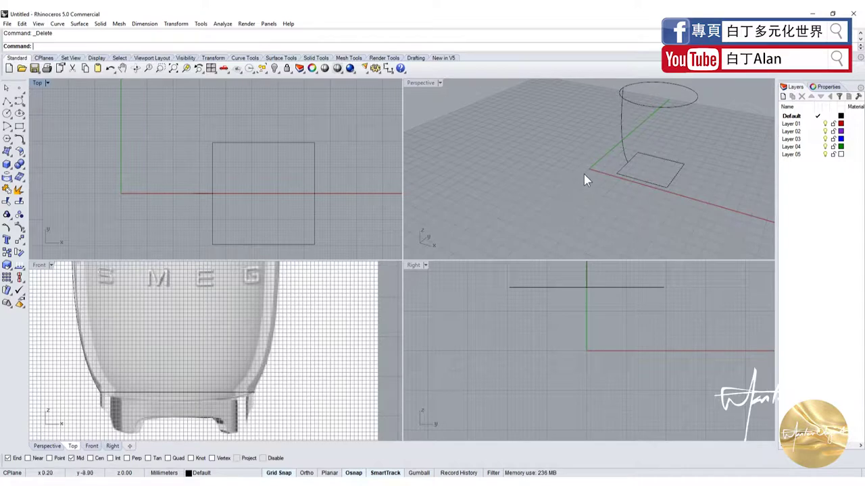
Draw a bulging arc and move its midpoint onto the square's right edge
click(6, 127)
click(212, 194)
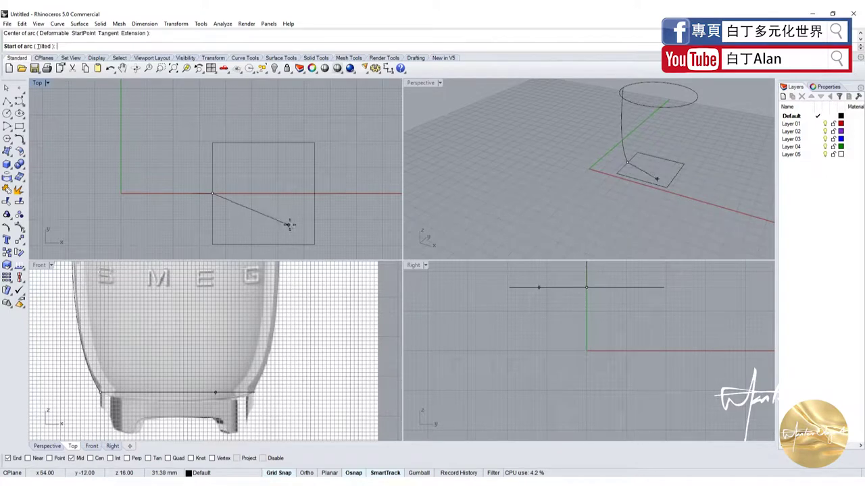
click(314, 244)
click(313, 144)
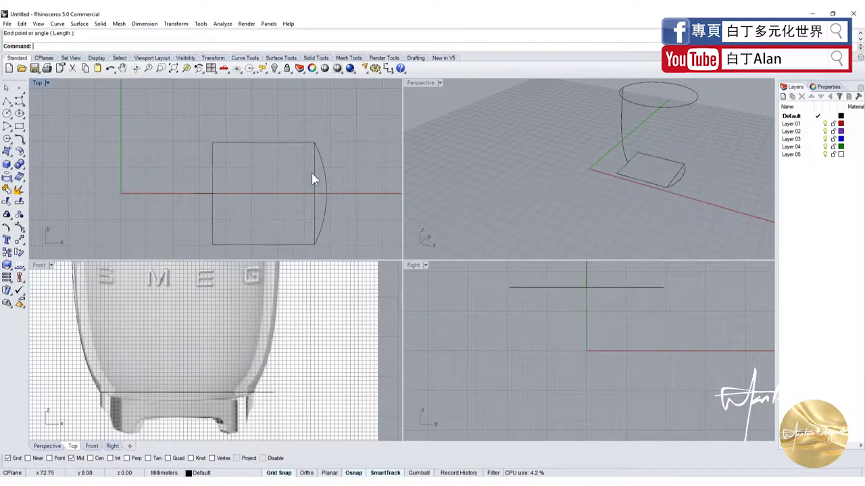
click(328, 181)
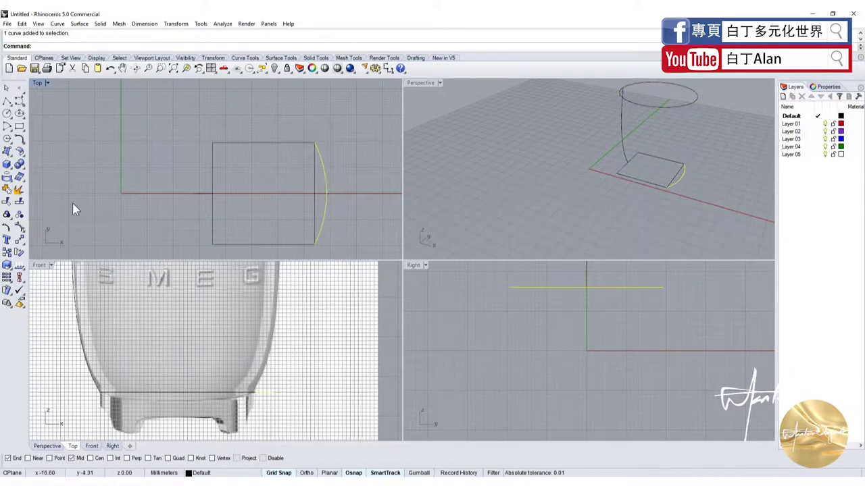
click(19, 239)
click(326, 193)
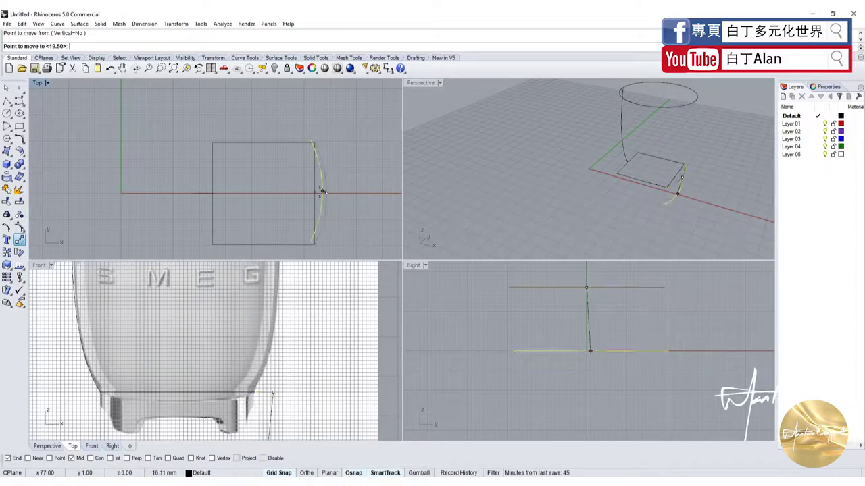
click(308, 195)
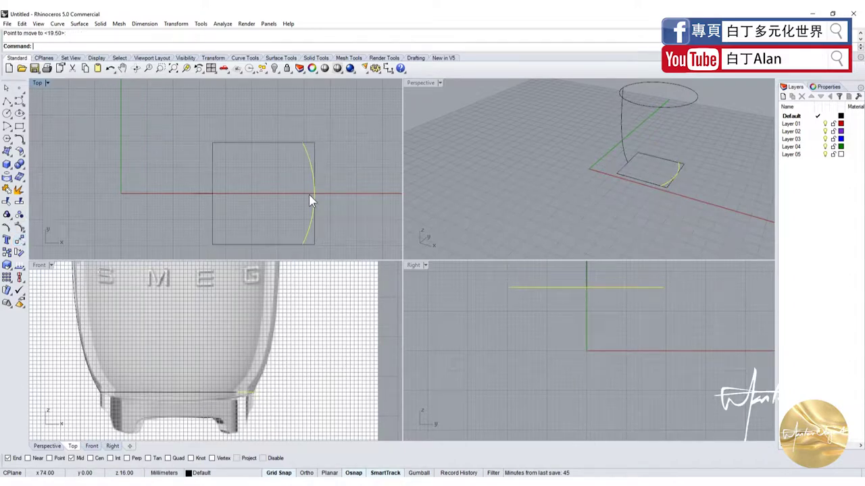
Polar-array the arc about the square's centre with 4 items over 360°
click(10, 279)
click(32, 283)
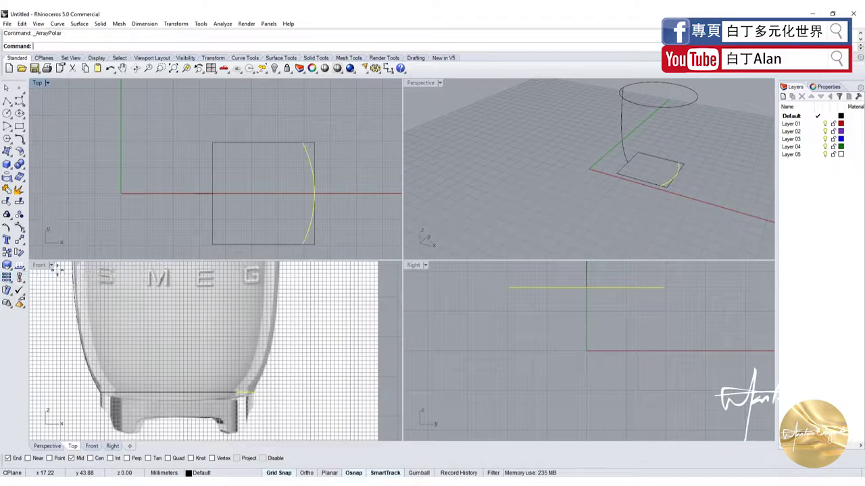
click(263, 142)
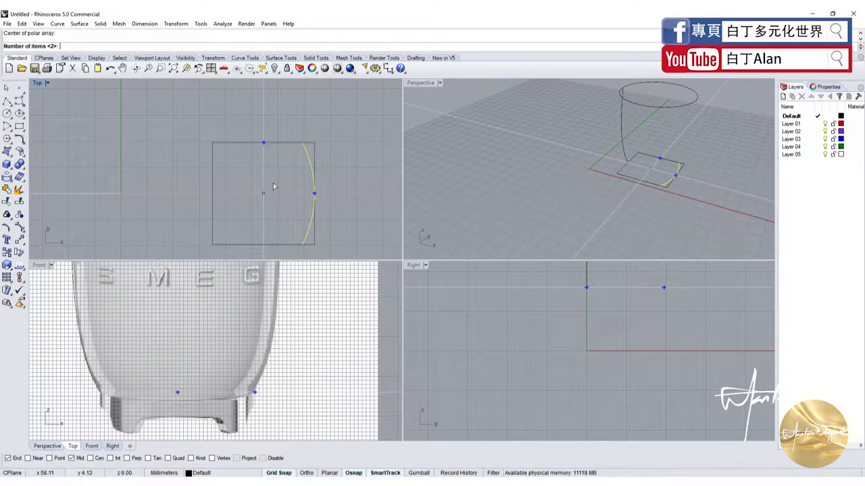
text(4)
key(Return)
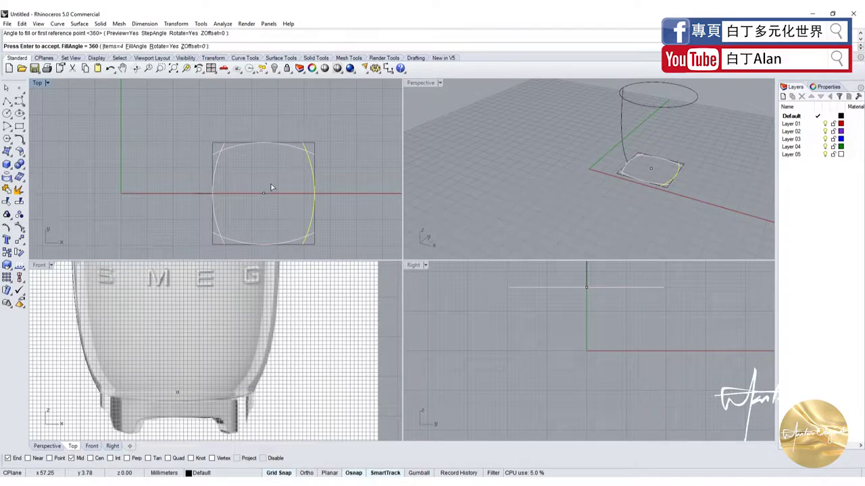
scroll(274, 169, up, 2)
key(Return)
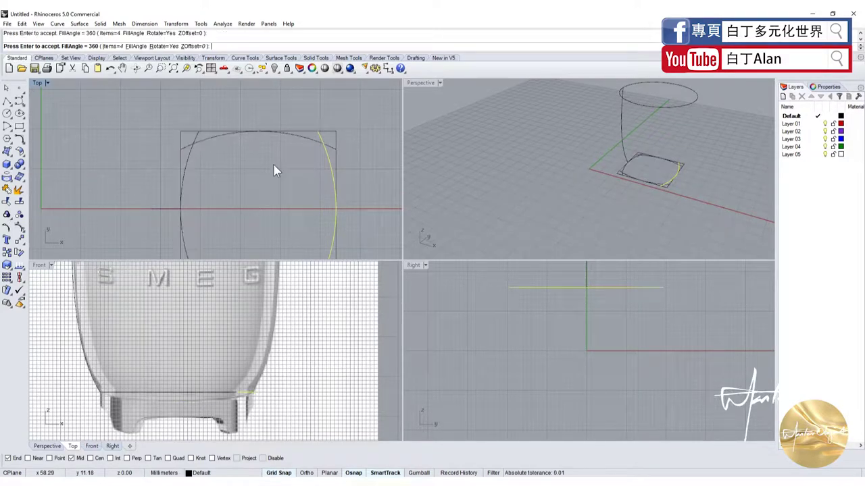
click(336, 163)
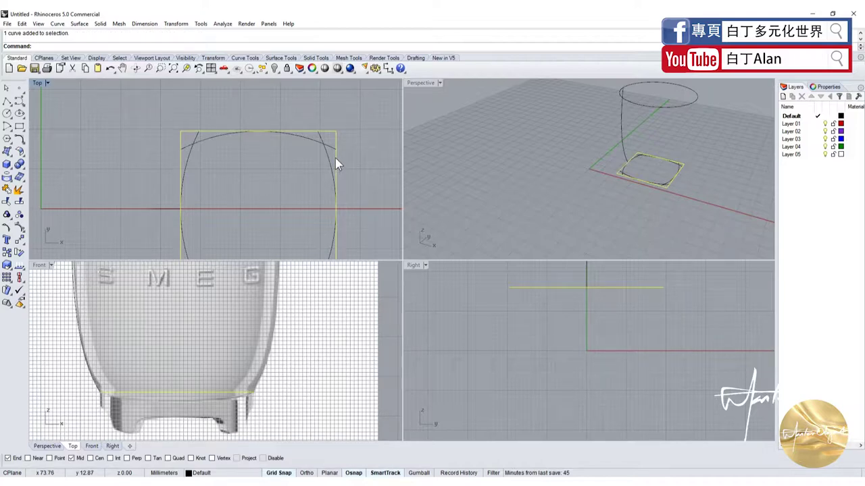
Delete the square outline, leaving the four arcs
key(Delete)
scroll(626, 158, up, 5)
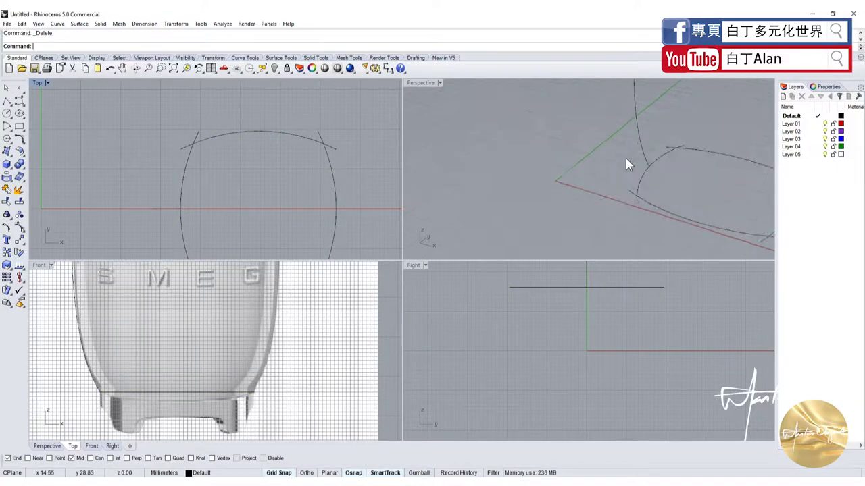
scroll(537, 170, down, 4)
scroll(505, 169, up, 2)
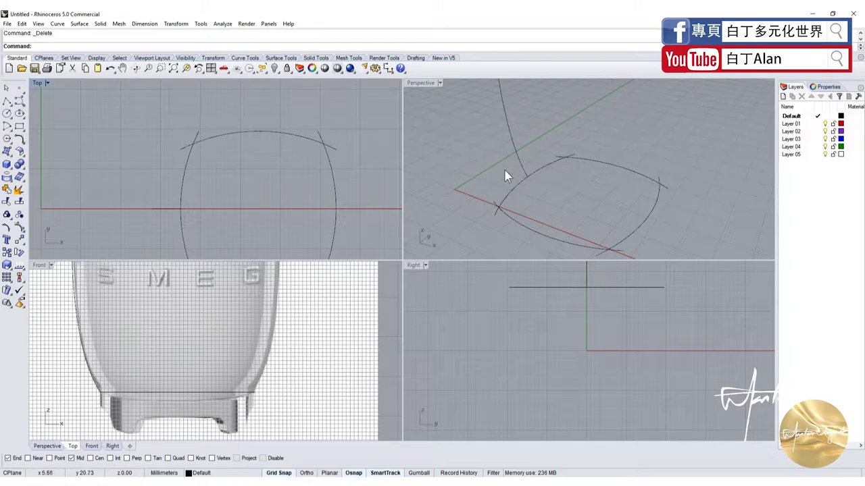
Split the left and right arcs where the top and bottom arcs cross them
click(522, 184)
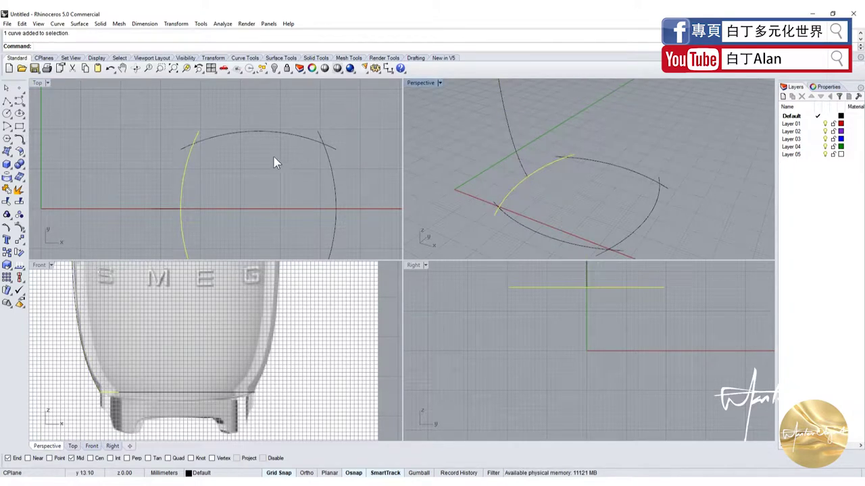
scroll(274, 156, down, 3)
click(275, 136)
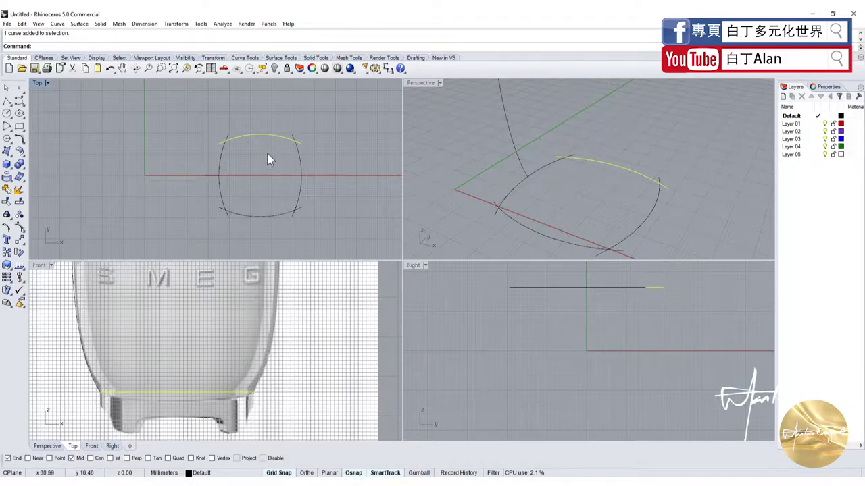
drag(310, 179, 218, 169)
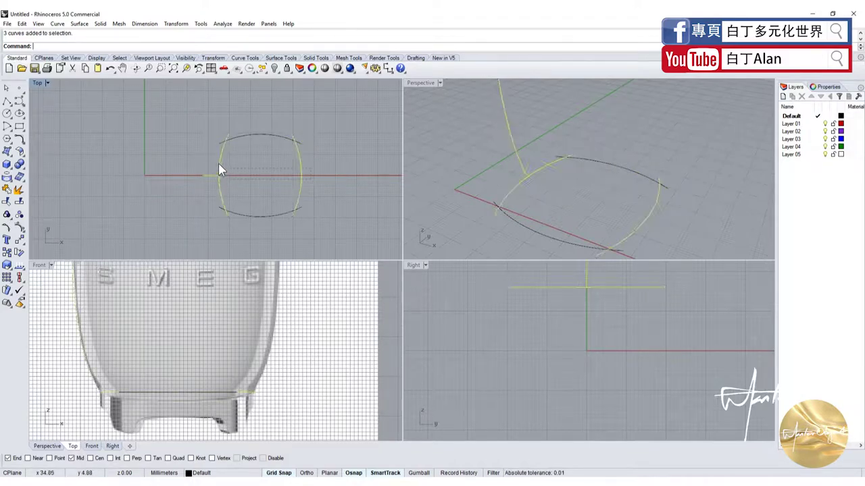
click(218, 169)
shift+click(301, 166)
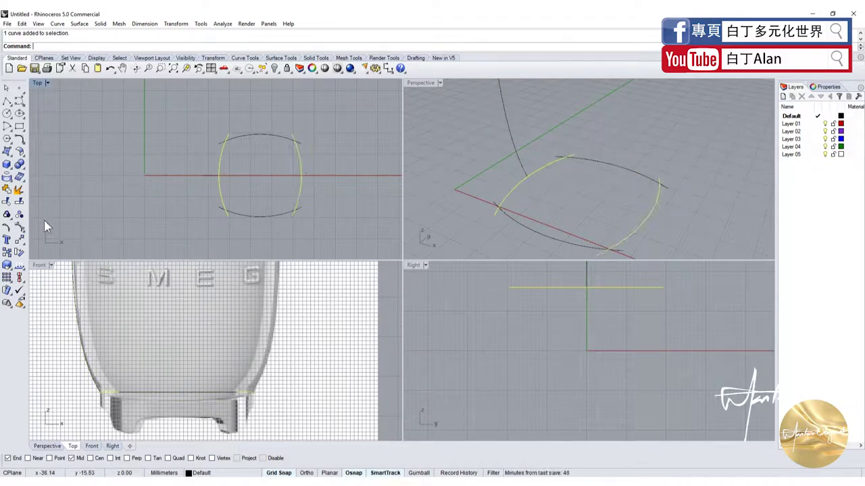
click(19, 191)
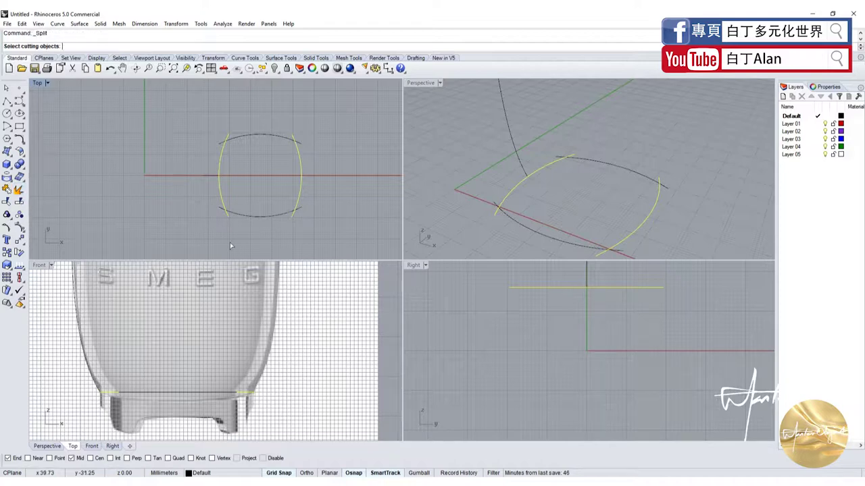
click(232, 135)
key(Return)
key(Escape)
Split the top and bottom arcs against the side arcs
click(249, 135)
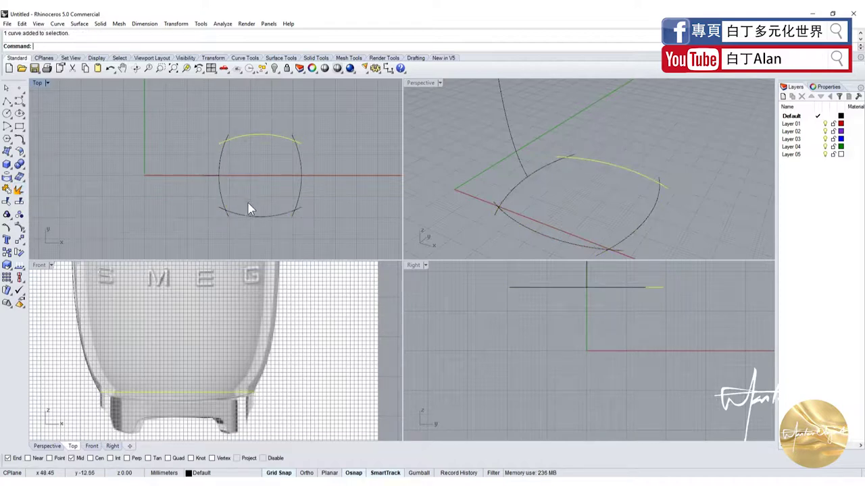
shift+click(250, 216)
key(Return)
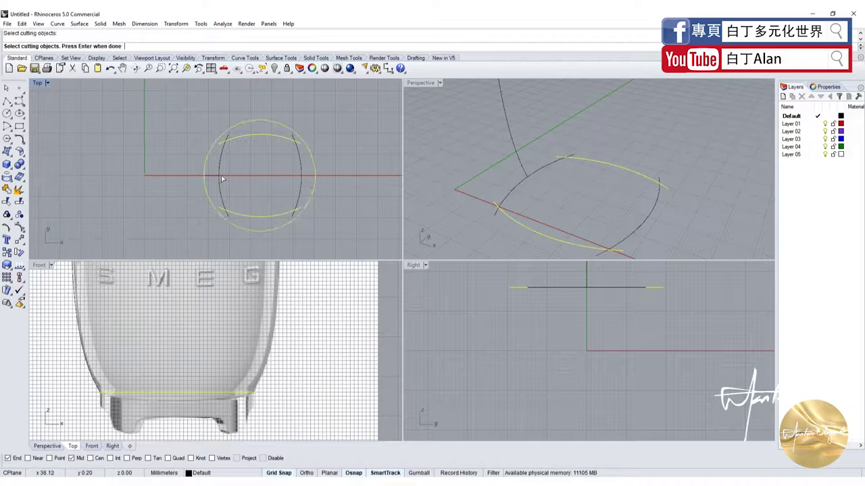
key(Return)
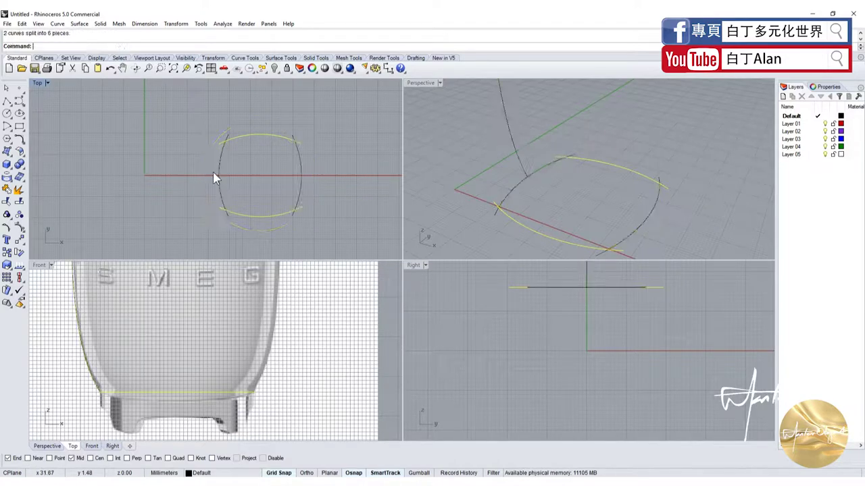
Delete the leftover corner stubs, leaving a rounded-square outline
scroll(220, 130, up, 3)
drag(196, 125, 242, 158)
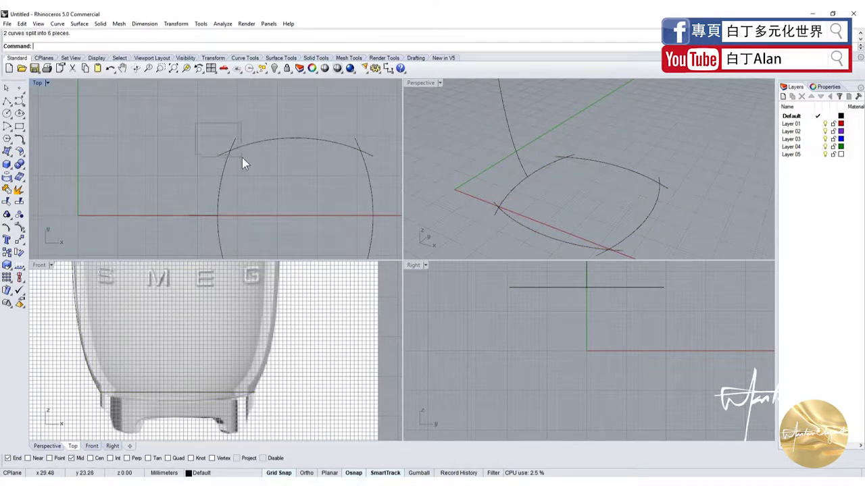
key(Delete)
scroll(269, 107, down, 3)
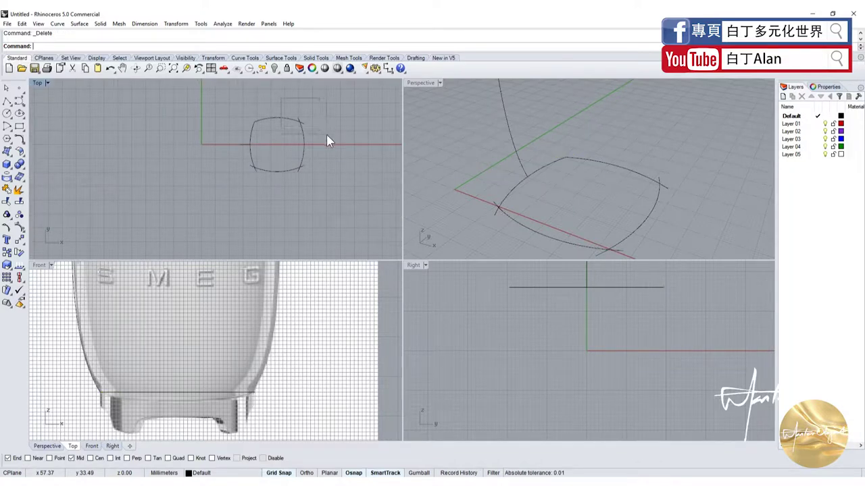
scroll(327, 134, up, 3)
drag(277, 197, 337, 262)
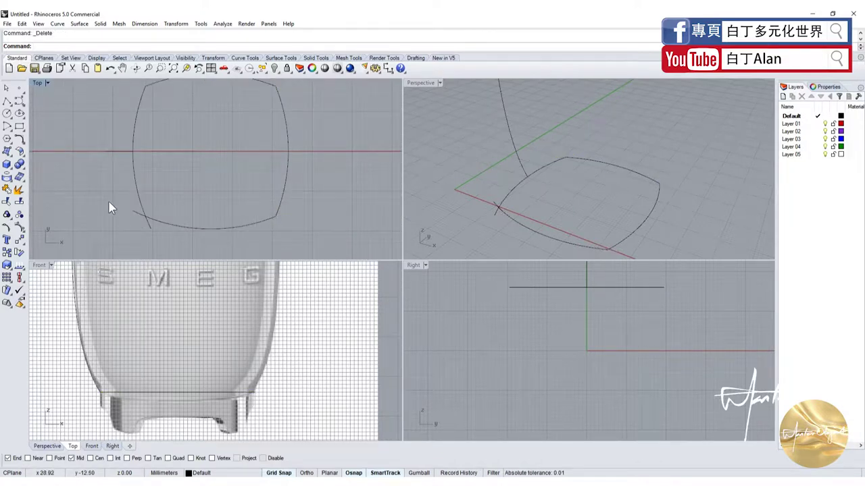
drag(112, 207, 183, 247)
key(Delete)
scroll(506, 233, down, 3)
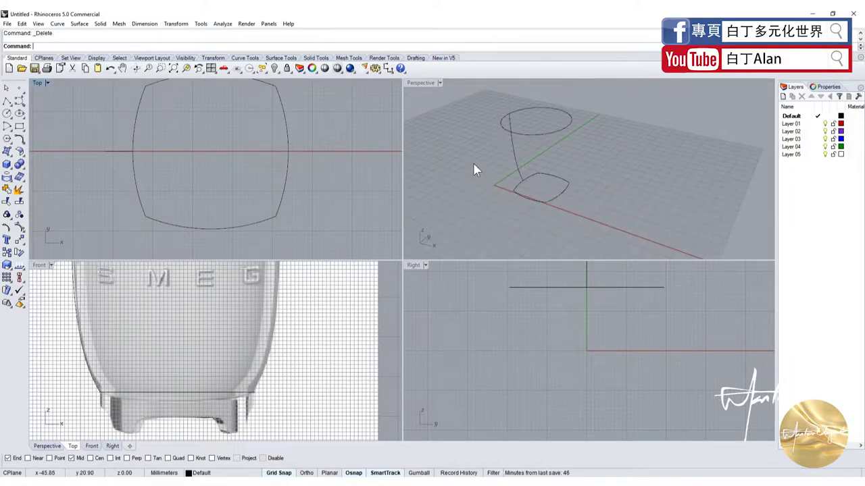
Fillet the outline's bottom-left corner, then redo it with radius 8
click(19, 141)
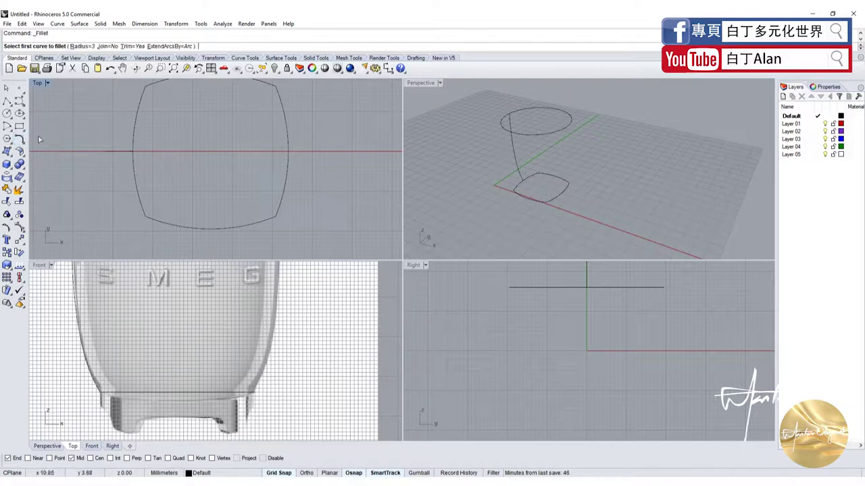
click(155, 221)
click(144, 209)
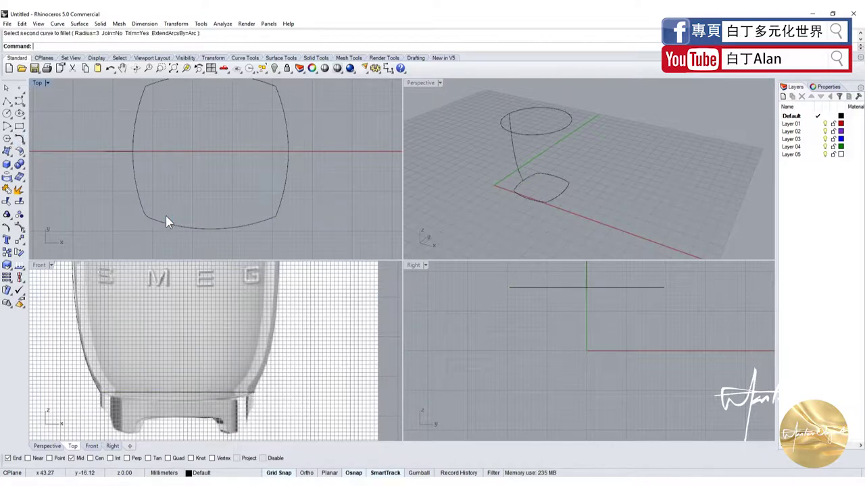
right_click(165, 216)
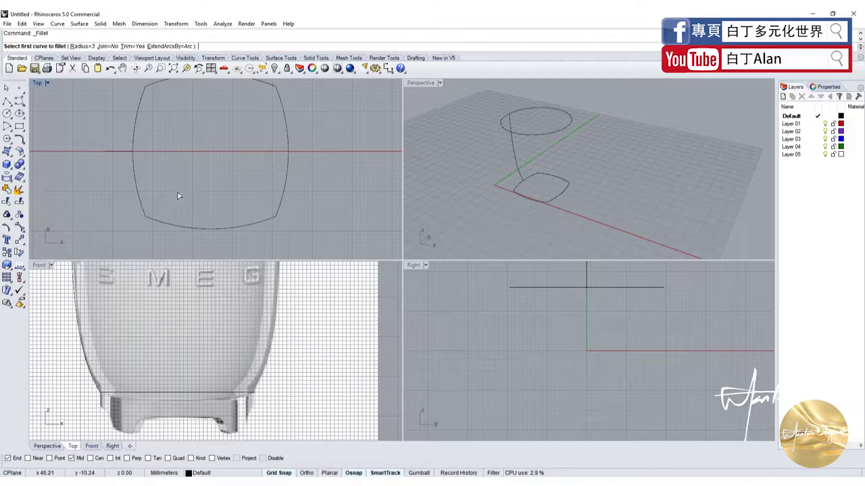
text(8)
key(Return)
click(162, 220)
click(146, 204)
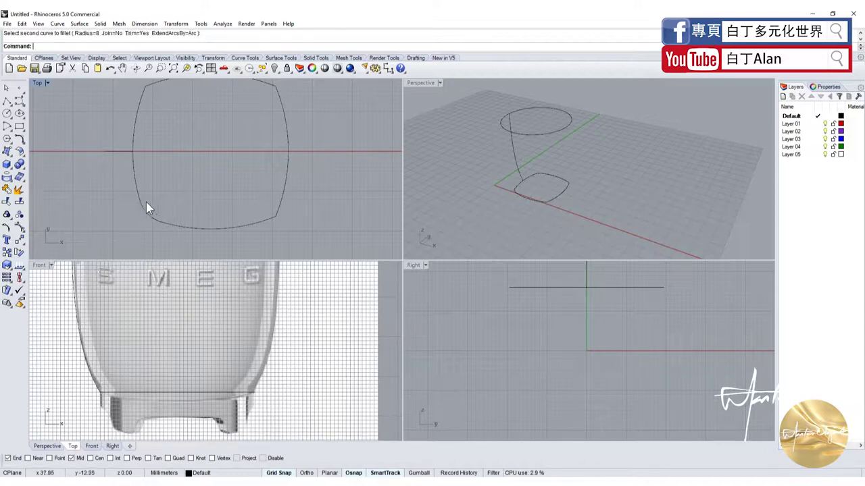
Fillet the outline corners with radius 12, including top-left and top-right
right_click(184, 203)
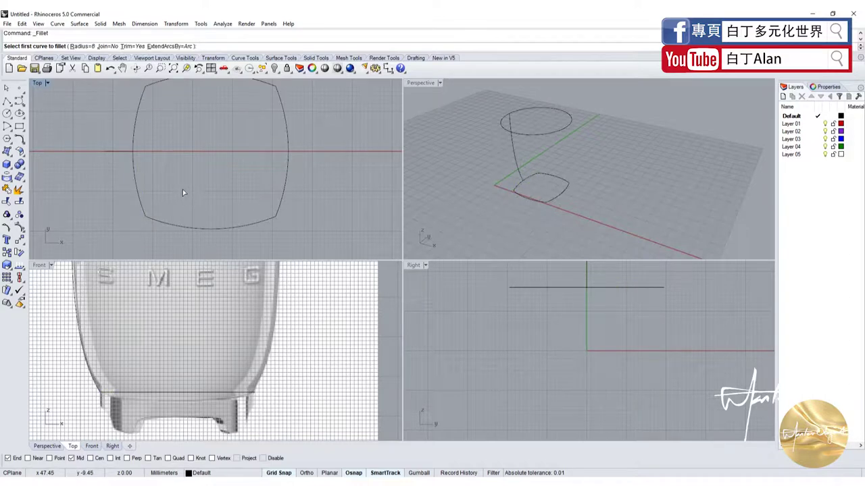
text(12)
key(Return)
click(160, 221)
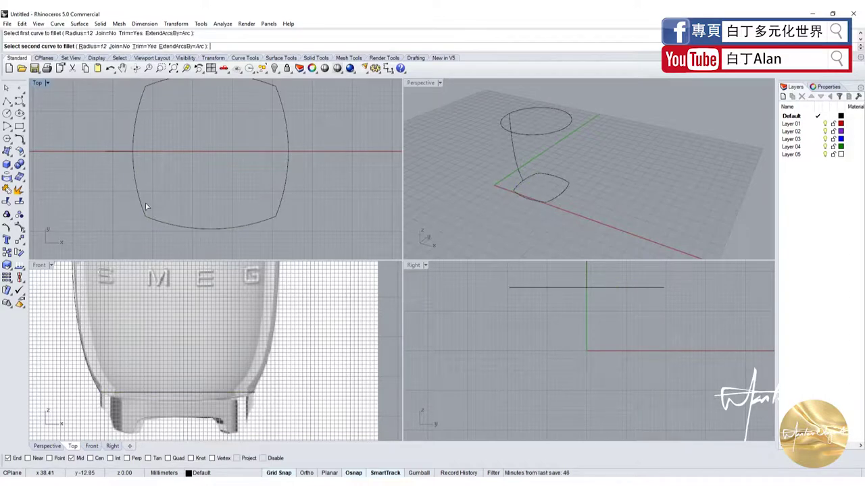
scroll(142, 200, down, 3)
scroll(146, 146, up, 1)
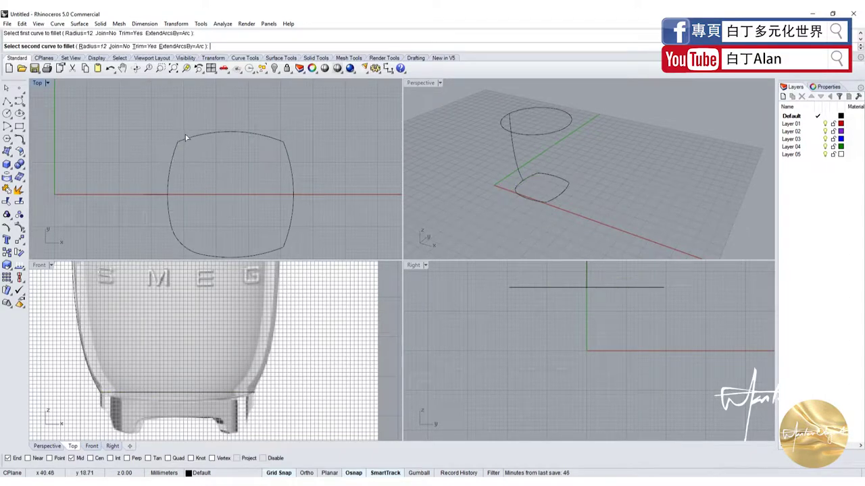
click(185, 138)
right_click(250, 136)
click(255, 134)
click(289, 157)
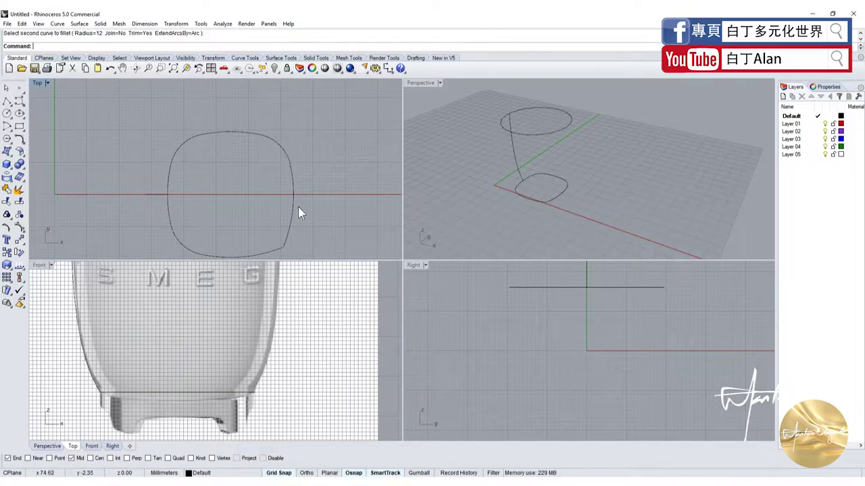
Join the eight lower outline pieces into one closed curve
scroll(289, 217, down, 3)
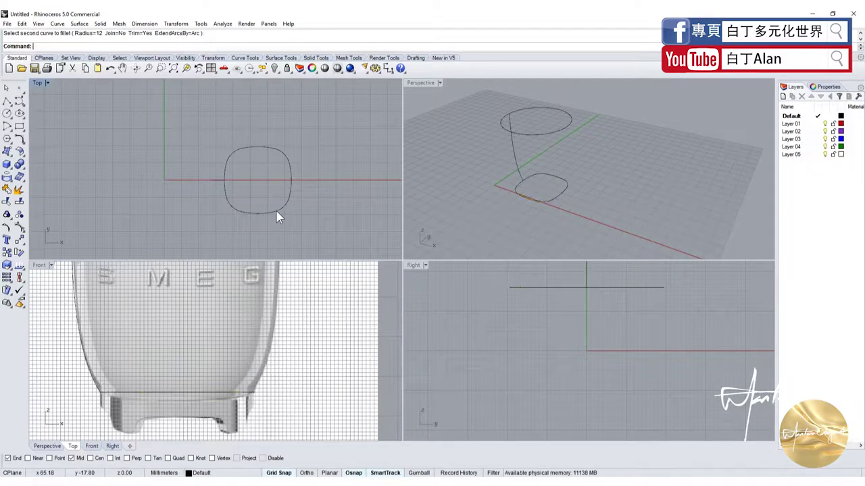
drag(476, 171, 574, 206)
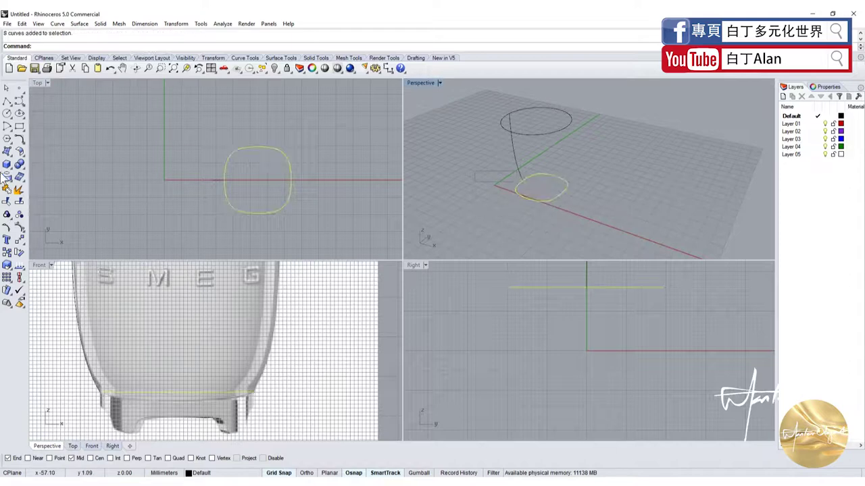
click(7, 189)
click(486, 204)
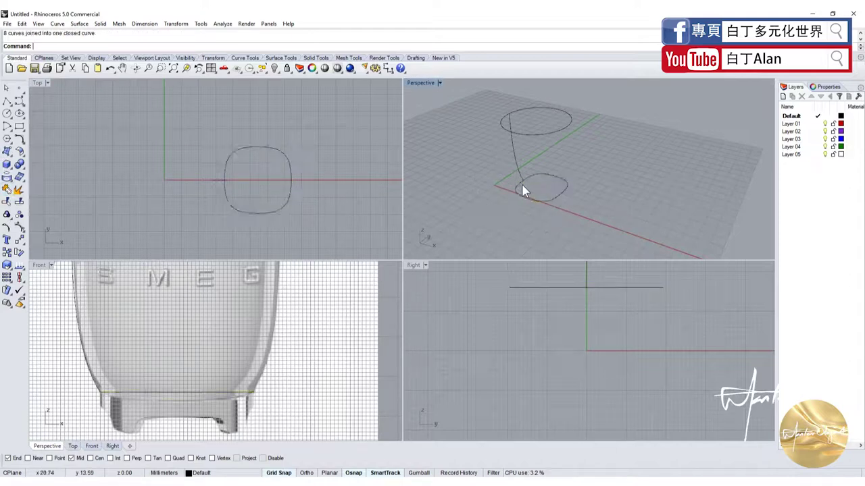
click(521, 197)
key(Escape)
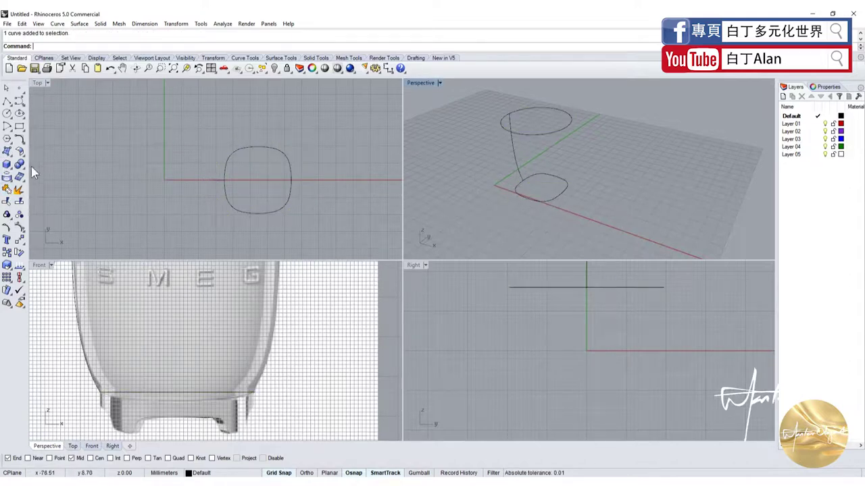
click(12, 160)
click(30, 200)
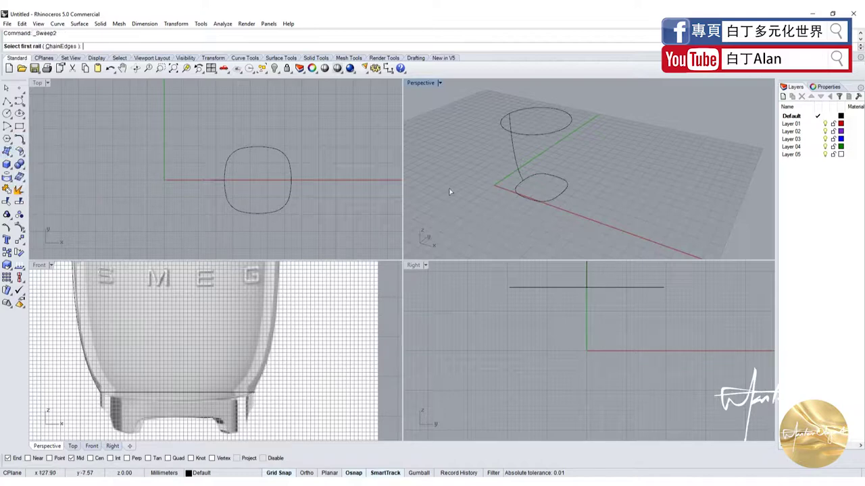
click(533, 135)
click(550, 178)
click(515, 160)
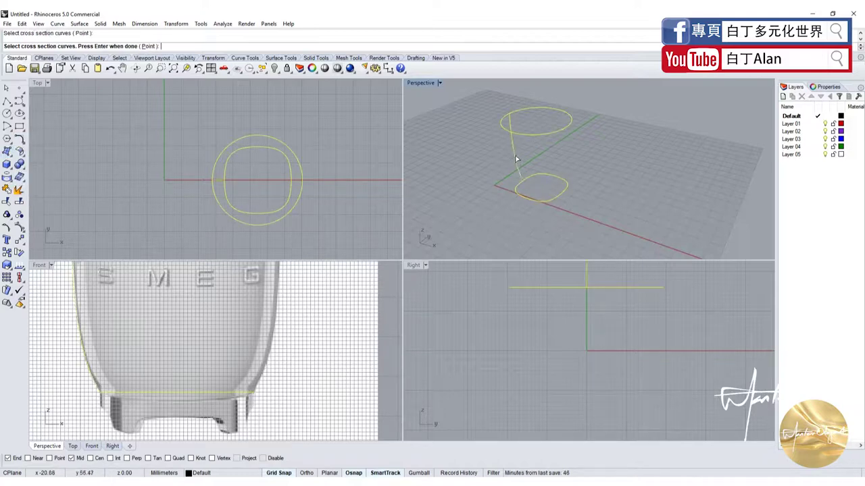
key(Return)
key(Return)
click(422, 83)
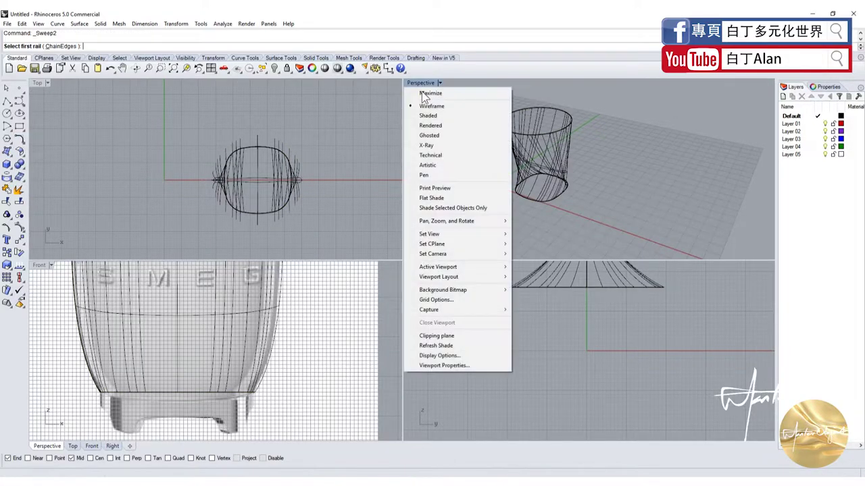
click(432, 111)
scroll(514, 138, up, 3)
key(Escape)
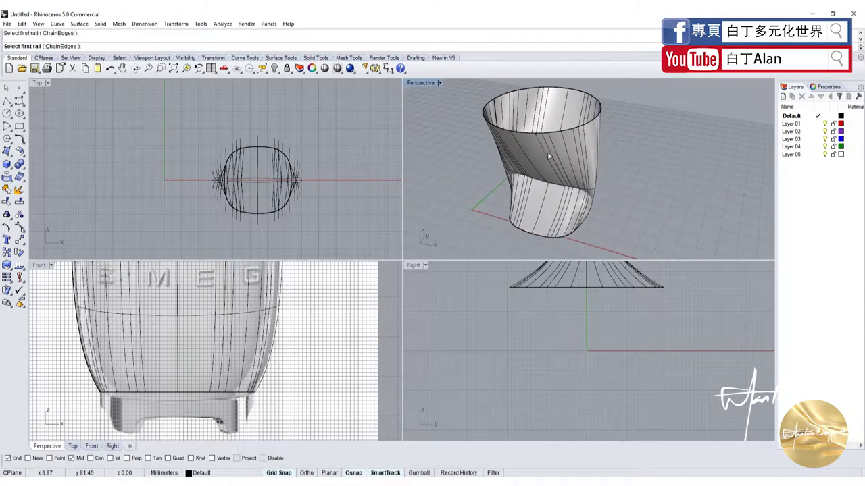
click(599, 168)
key(Delete)
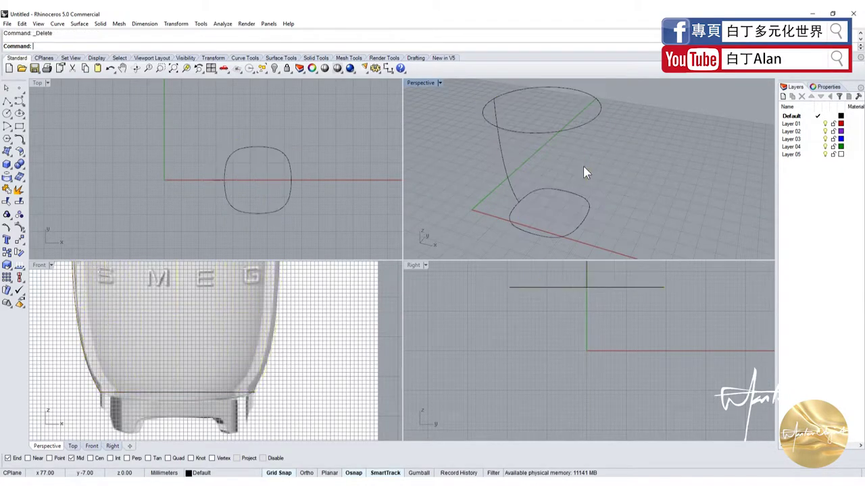
click(7, 151)
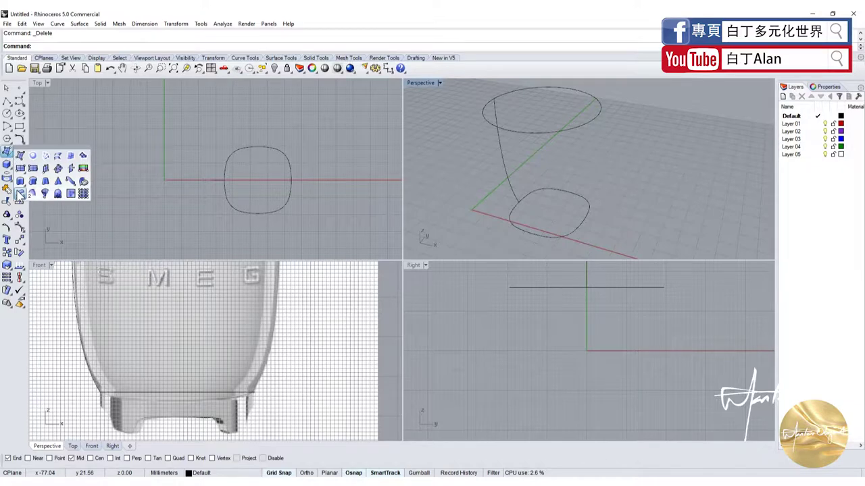
click(22, 195)
key(Escape)
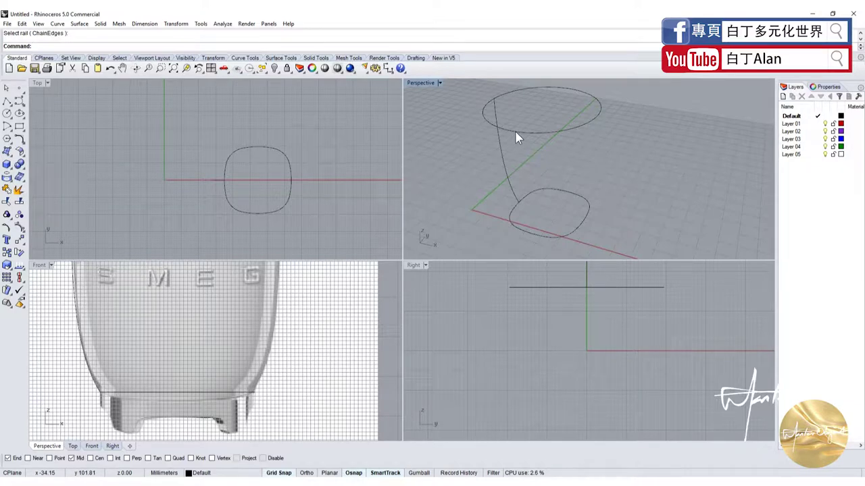
click(569, 126)
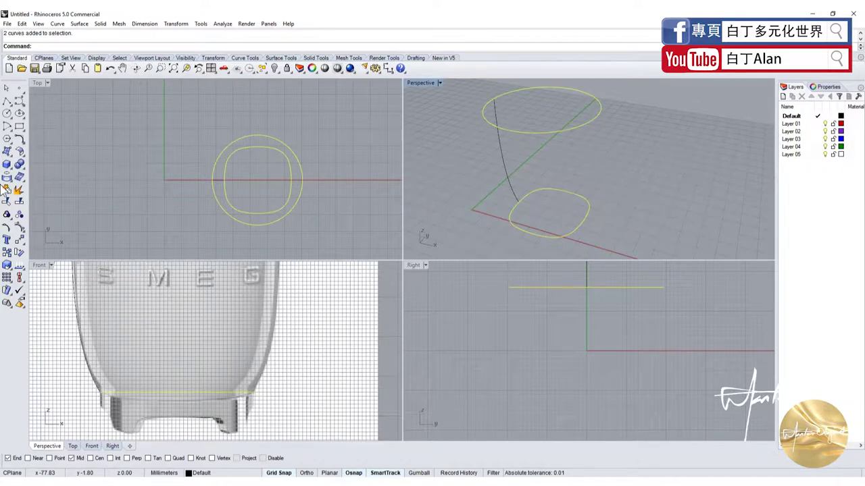
click(6, 151)
click(20, 194)
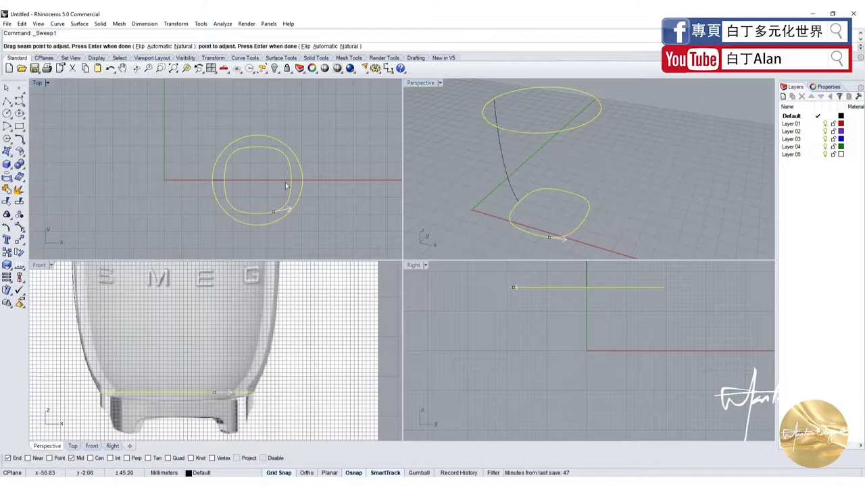
key(Return)
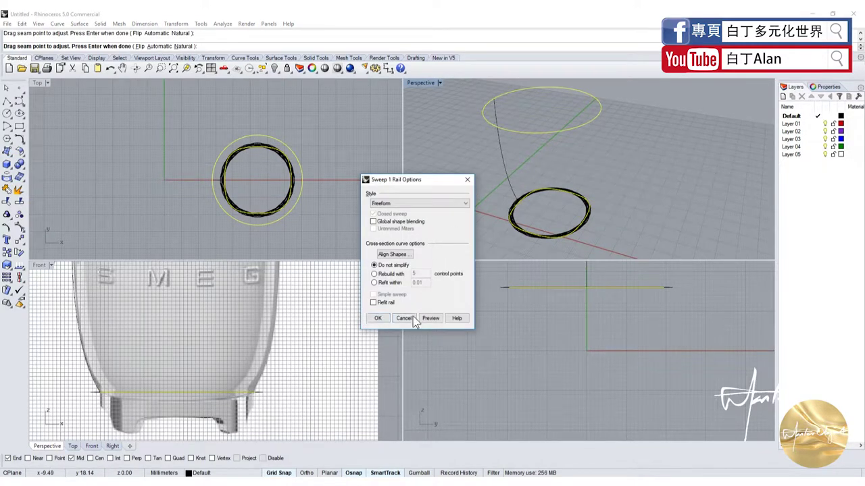
click(408, 319)
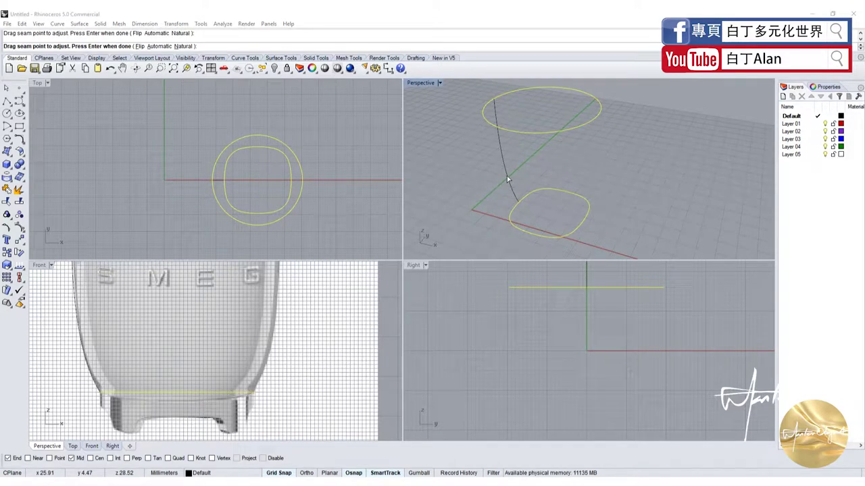
key(Escape)
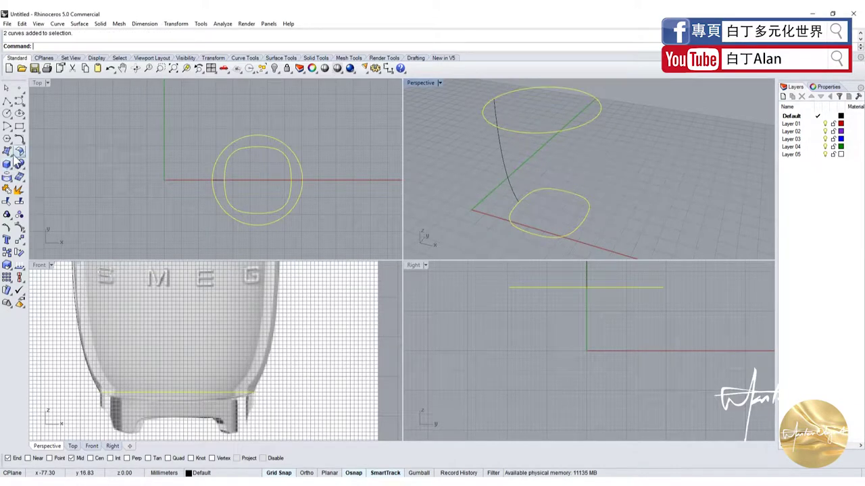
Sweep the side profile along the rim circle and rounded-square base as two rails
click(6, 151)
click(22, 195)
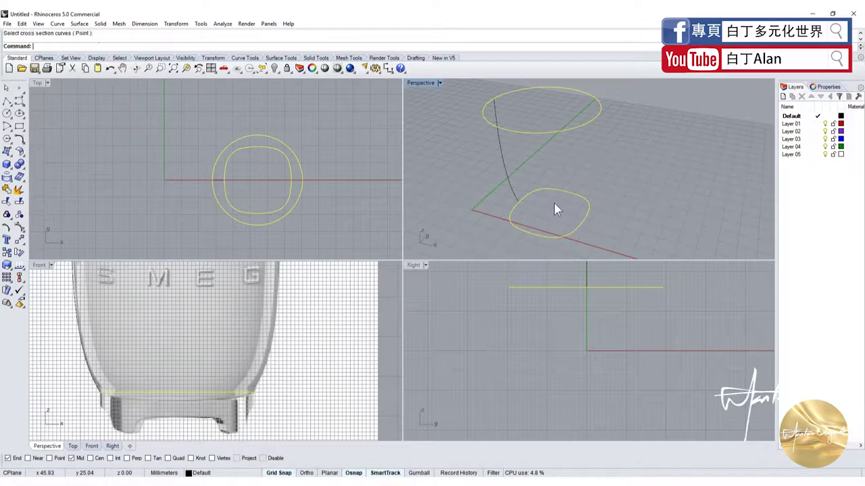
right_click(518, 195)
click(517, 191)
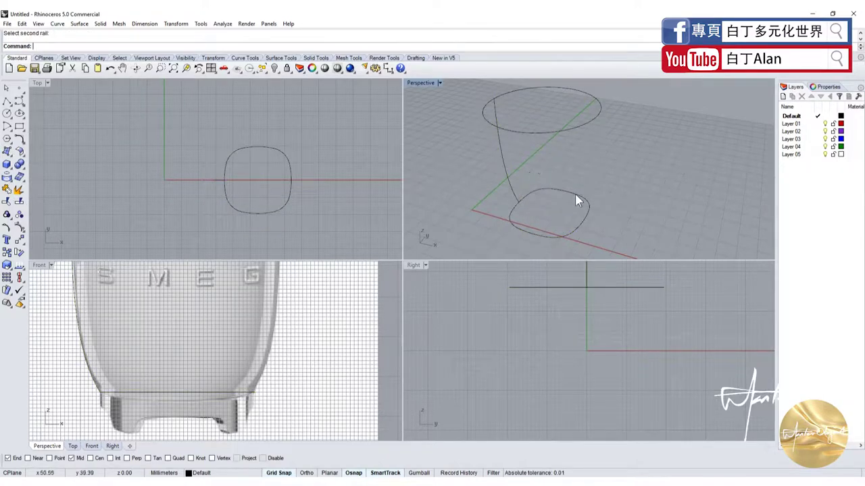
click(572, 124)
click(504, 150)
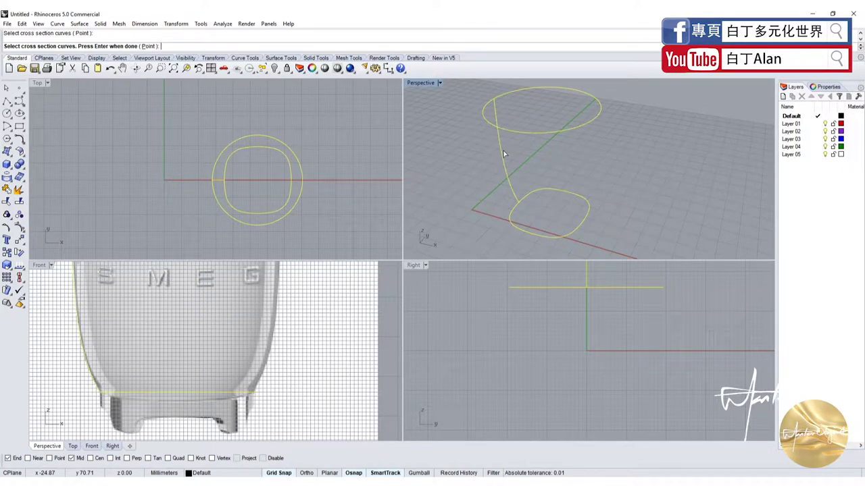
right_click(502, 150)
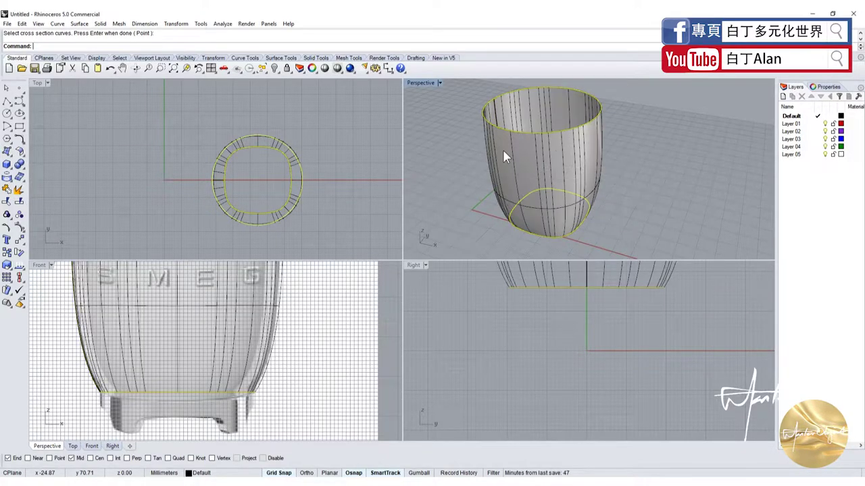
click(562, 137)
click(573, 229)
click(575, 234)
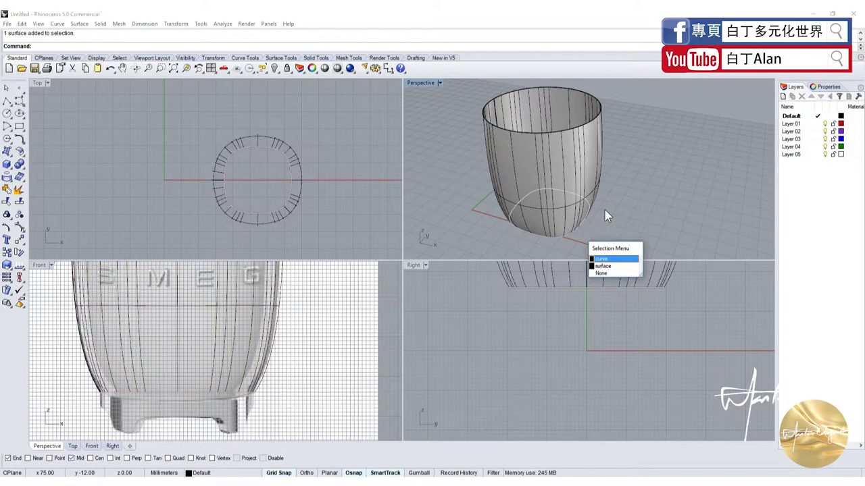
key(Escape)
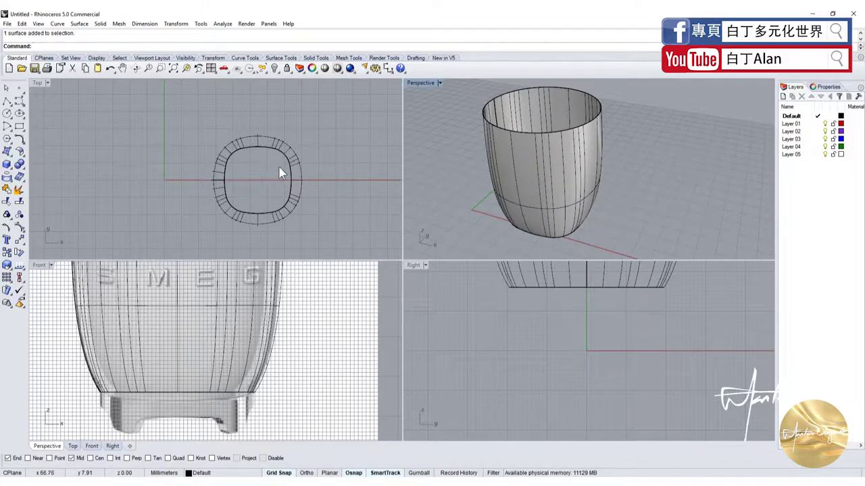
double_click(425, 83)
right_drag(426, 94, 447, 191)
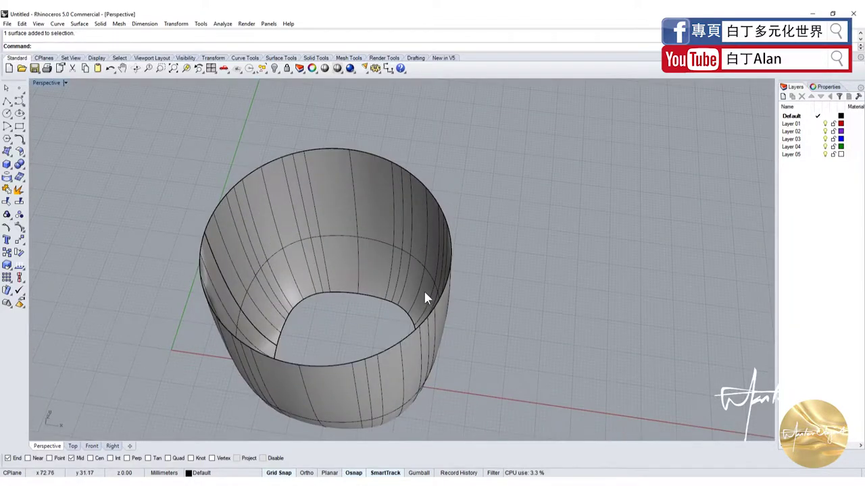
right_drag(425, 291, 153, 144)
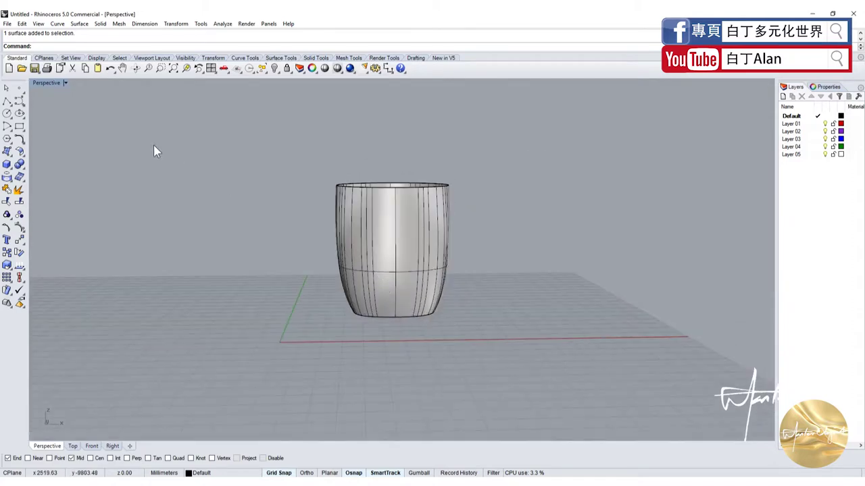
double_click(46, 83)
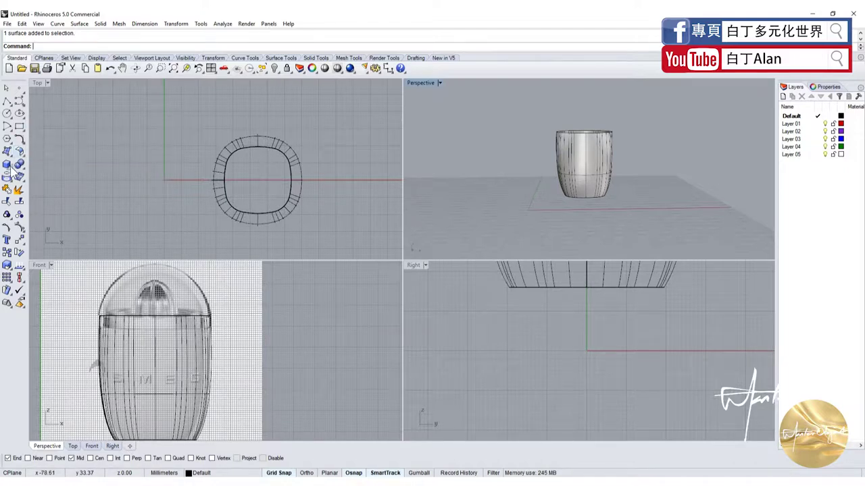
Hide the body and draw a centre-radius sphere snapped to the rim circle's centre and edge
click(275, 69)
click(572, 133)
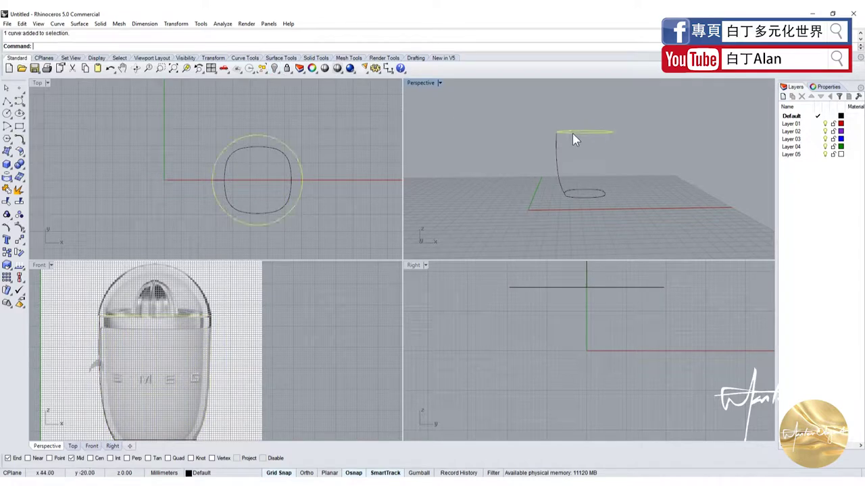
click(7, 165)
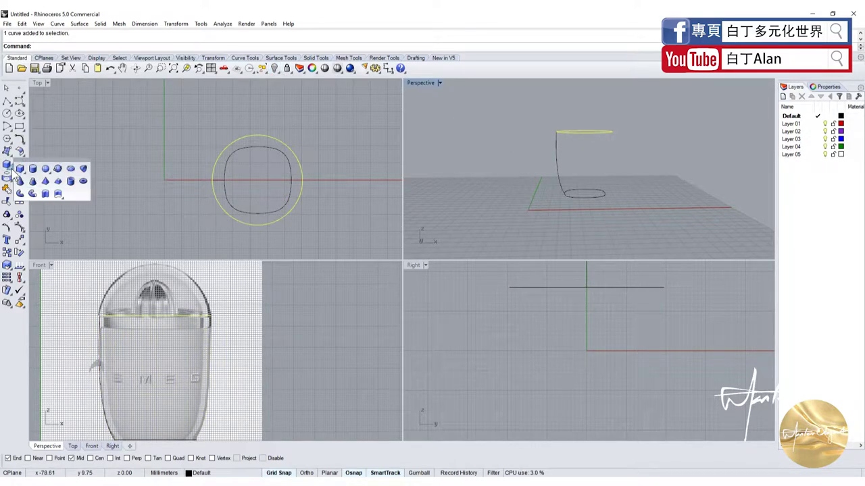
click(45, 169)
scroll(297, 131, up, 5)
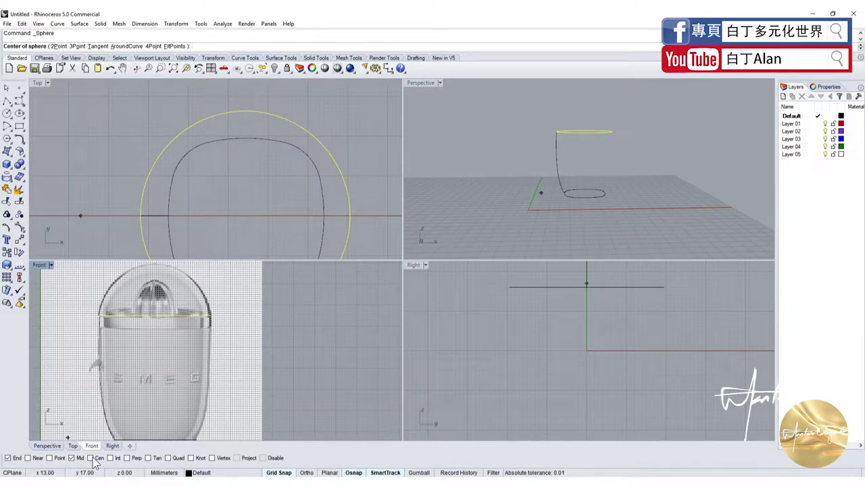
click(92, 459)
click(308, 134)
scroll(299, 140, down, 3)
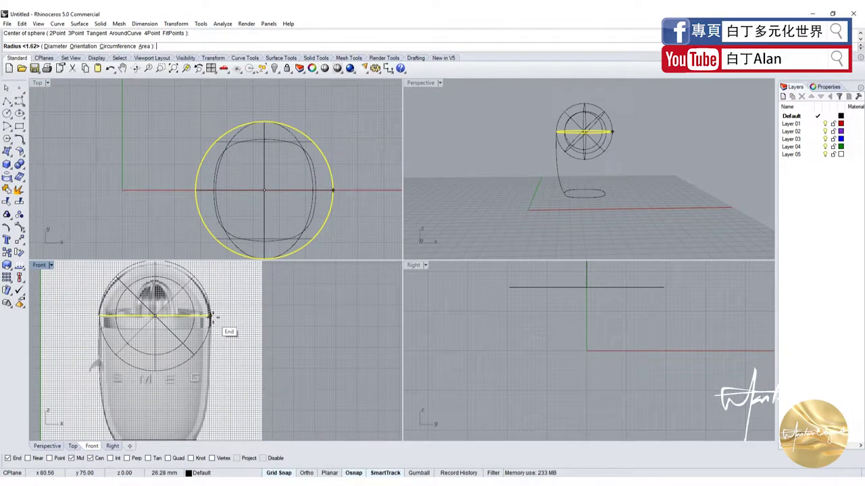
click(211, 316)
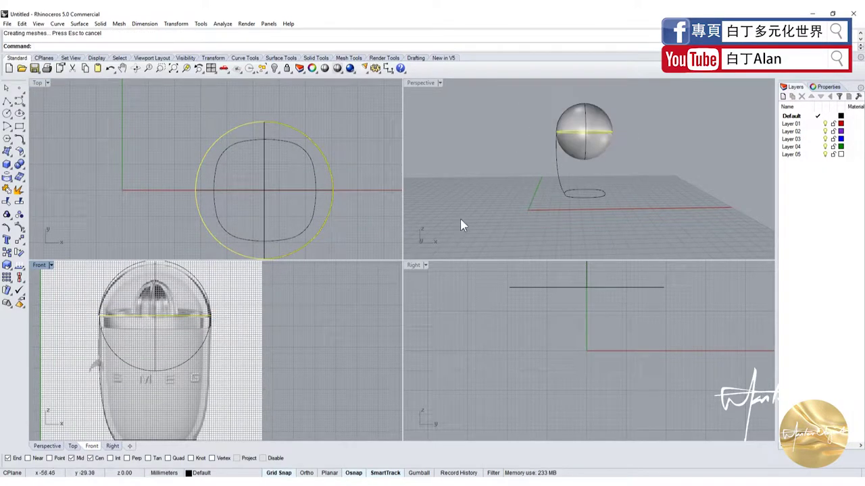
scroll(536, 164, down, 3)
Split the sphere at its equator with the cutting object
scroll(548, 169, up, 5)
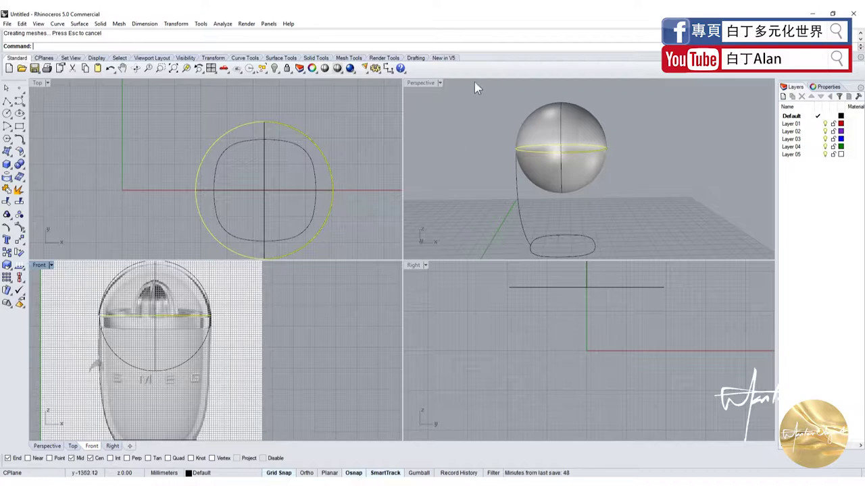
double_click(420, 82)
mouse_move(498, 169)
right_down()
mouse_move(450, 190)
mouse_move(415, 178)
right_up()
click(415, 178)
click(20, 201)
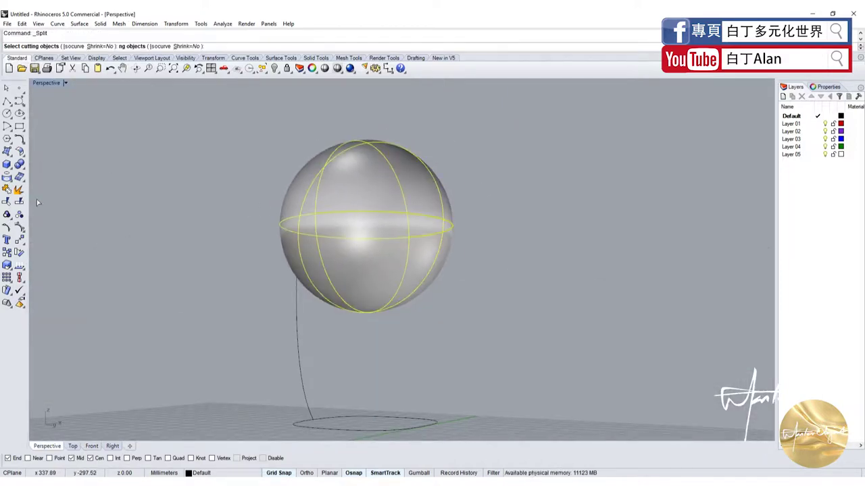
click(334, 215)
key(Return)
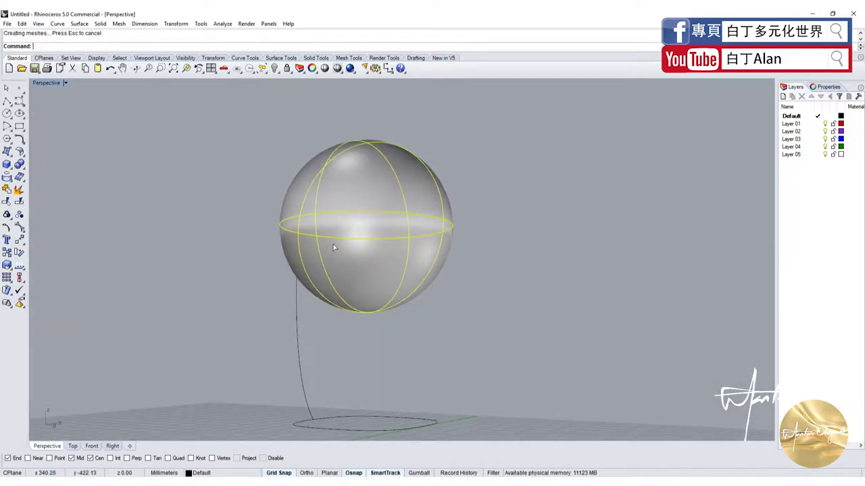
Delete the sphere's lower half and show the hidden body again
click(335, 250)
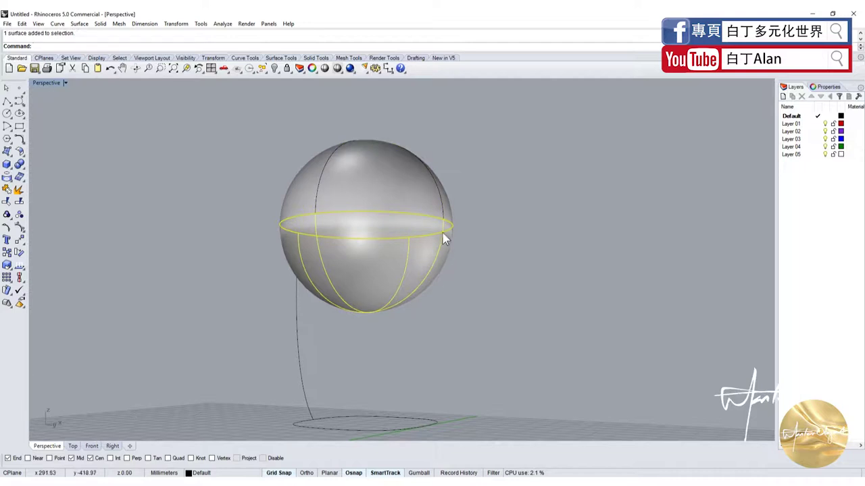
click(508, 277)
click(420, 238)
key(Delete)
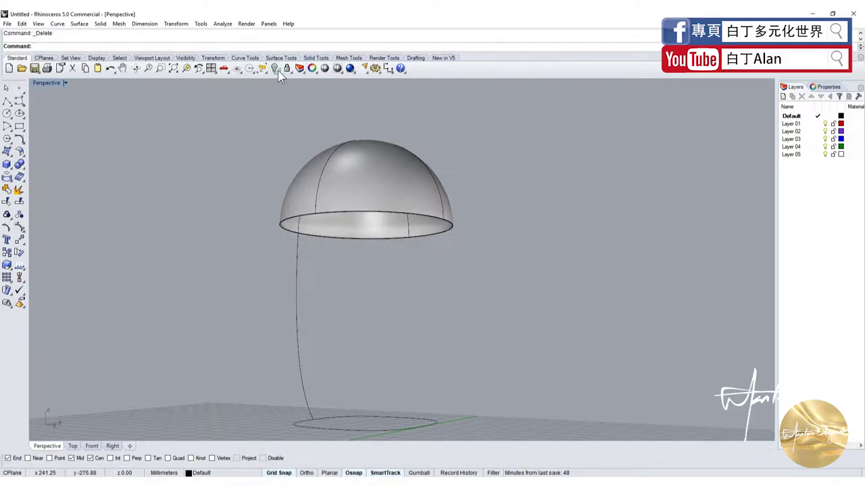
click(277, 69)
Switch the display back to the four-viewport layout
right_drag(304, 256, 375, 219)
scroll(375, 219, up, 3)
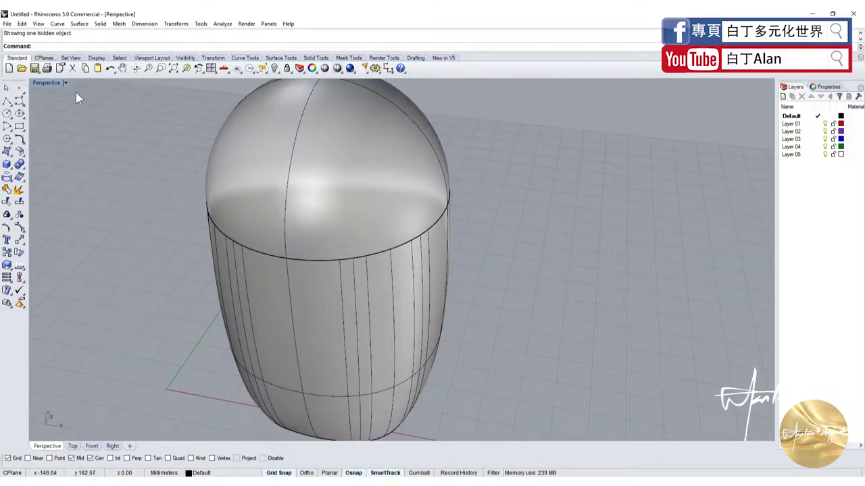
double_click(46, 82)
scroll(139, 367, down, 3)
scroll(140, 343, up, 5)
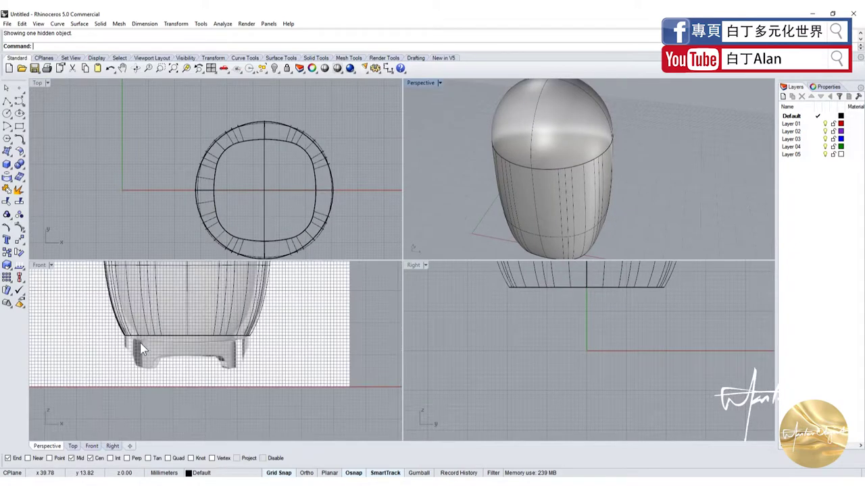
Extrude the inner base curve downward into a band
click(141, 335)
click(166, 365)
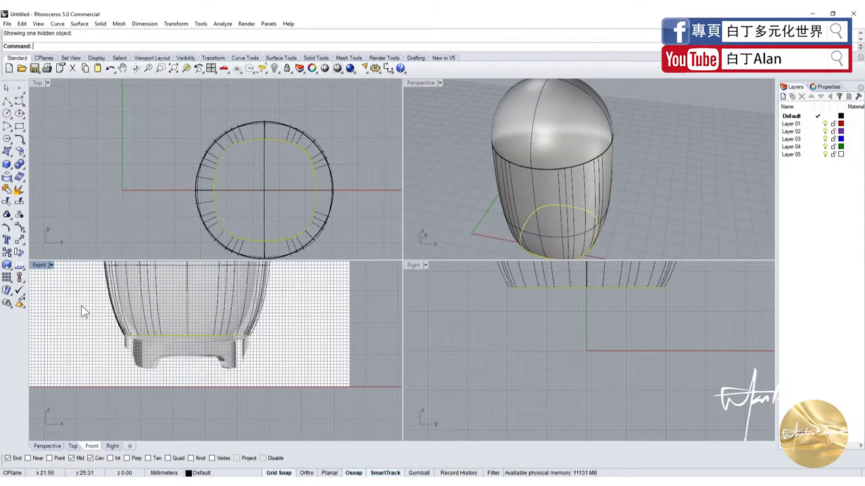
click(7, 151)
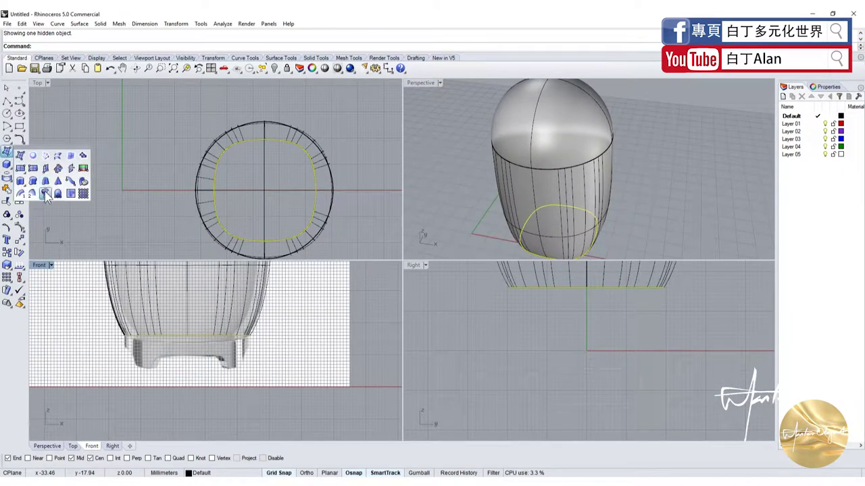
click(45, 194)
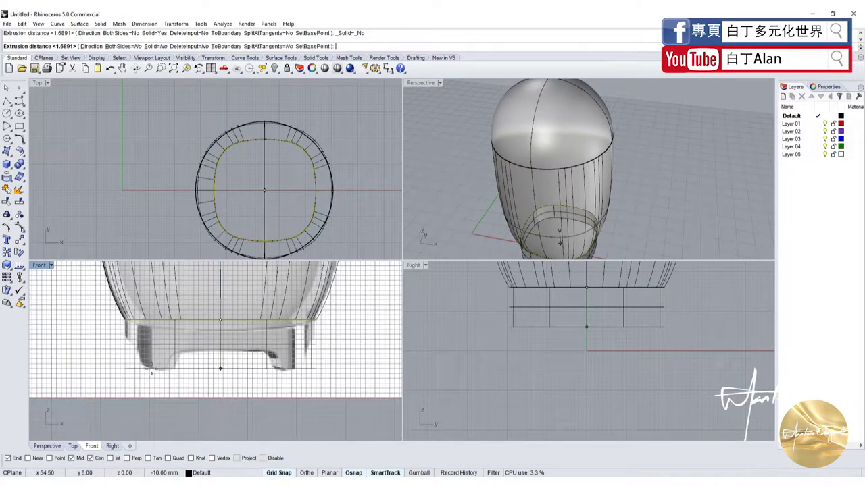
click(151, 368)
scroll(481, 228, down, 3)
scroll(480, 228, down, 3)
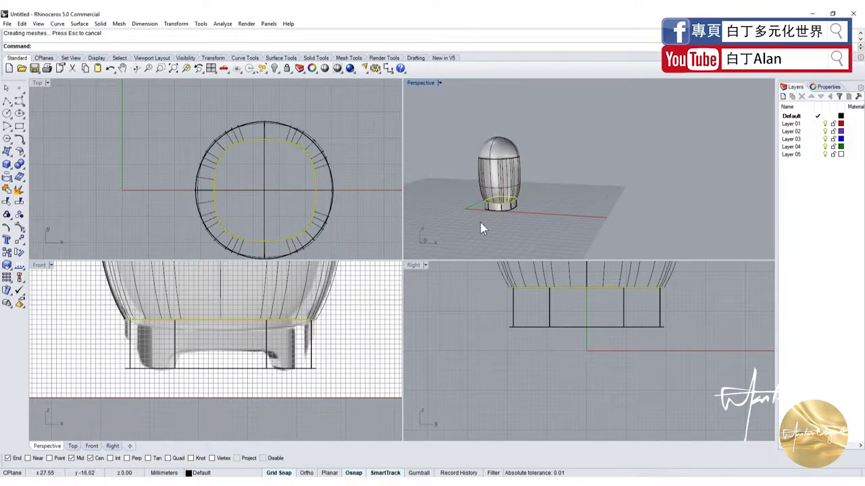
right_drag(494, 232, 504, 153)
scroll(486, 207, up, 3)
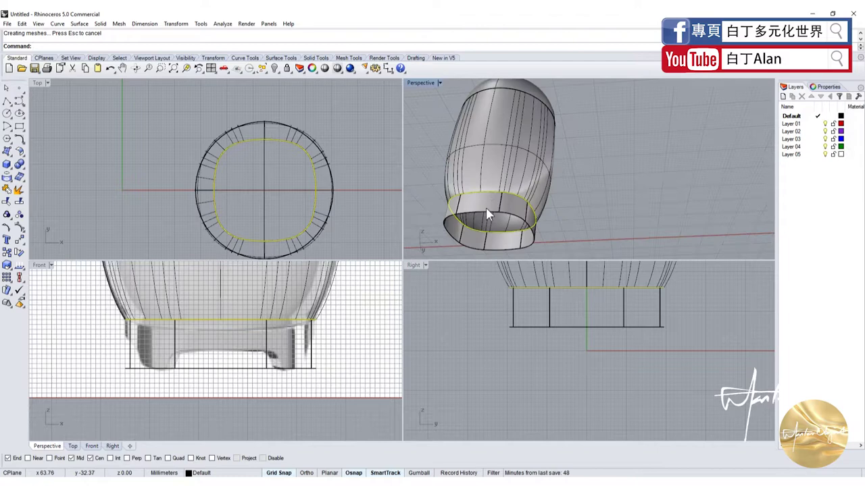
Cap the band's bottom loop with a planar surface
click(445, 225)
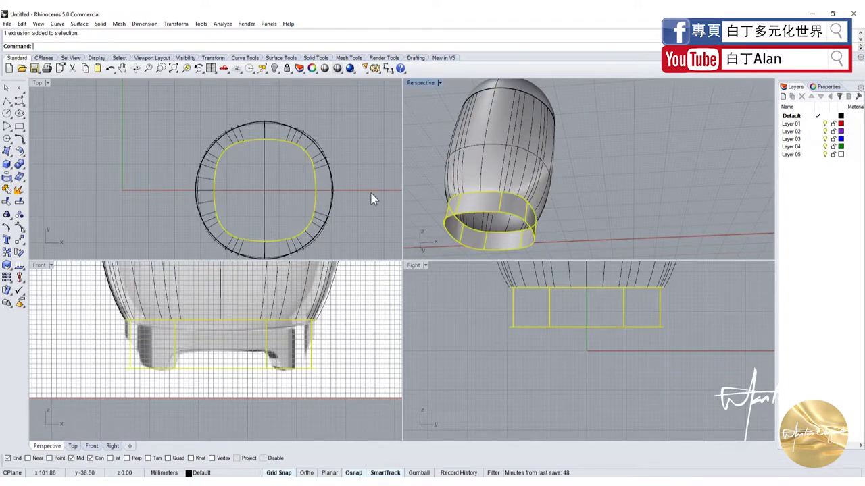
click(50, 163)
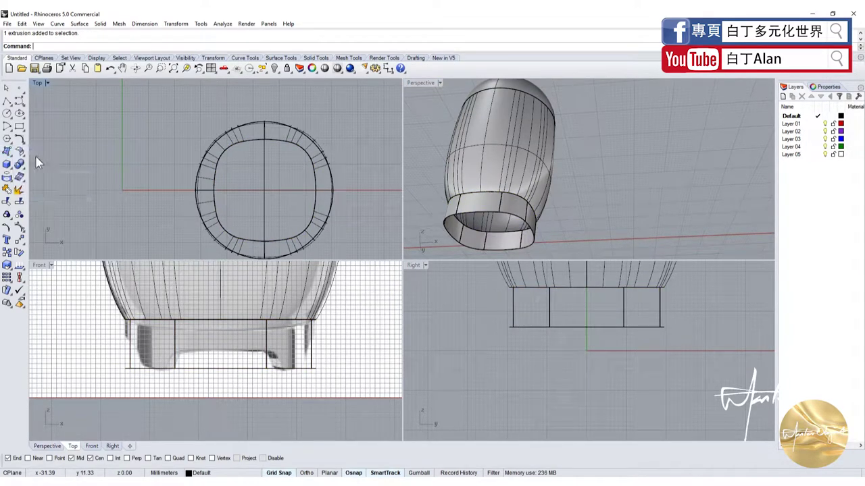
click(7, 151)
click(446, 235)
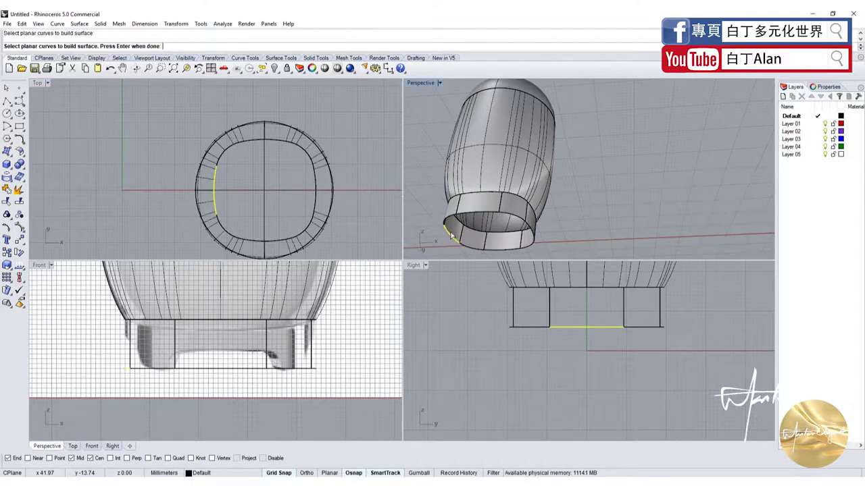
drag(98, 368, 333, 431)
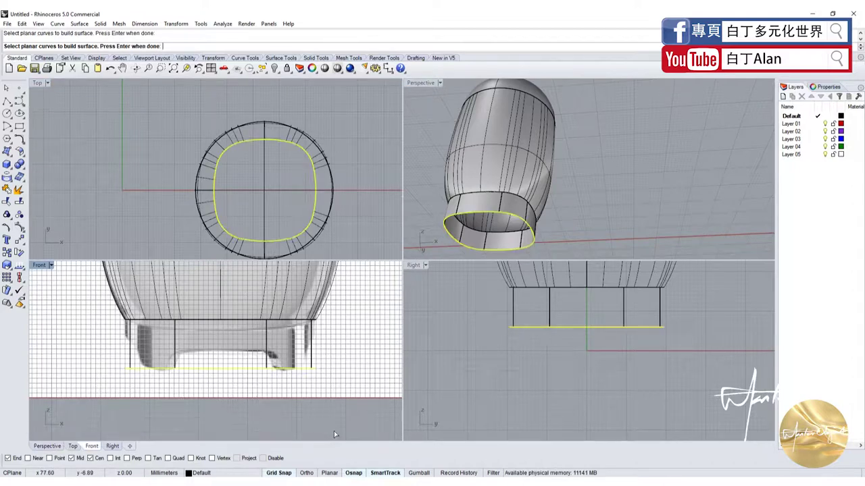
key(Return)
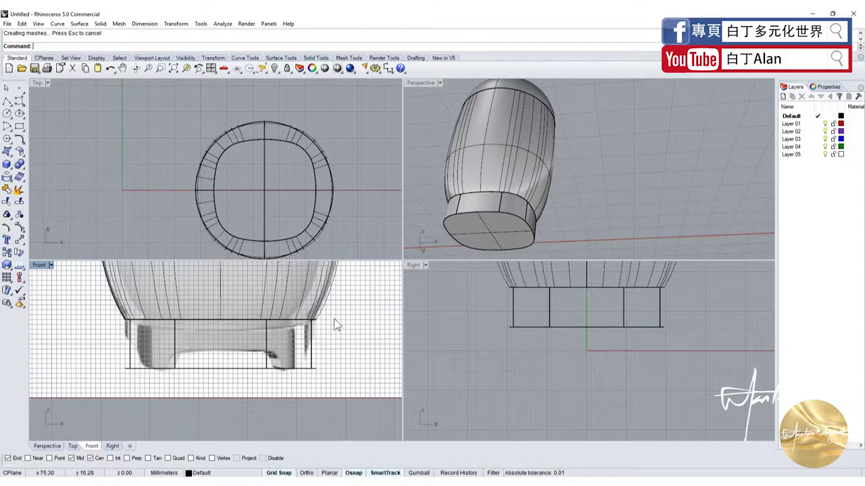
Hide the base band and cap the body's bottom opening with a planar surface
click(502, 219)
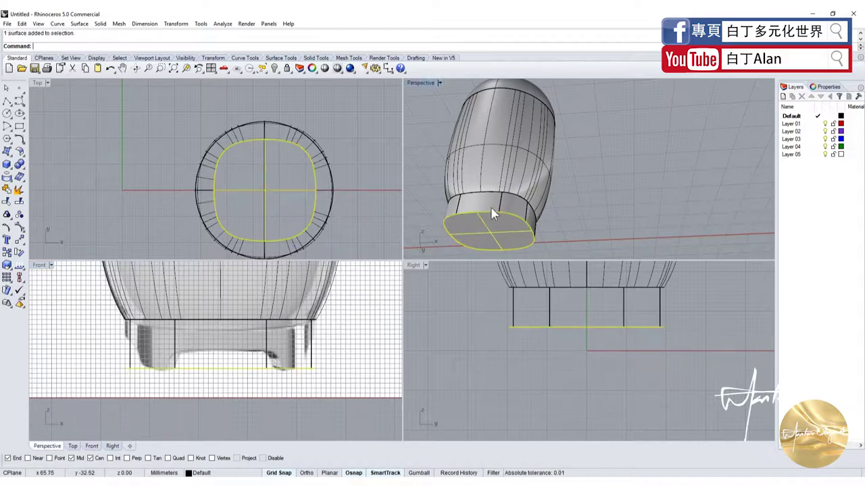
click(8, 191)
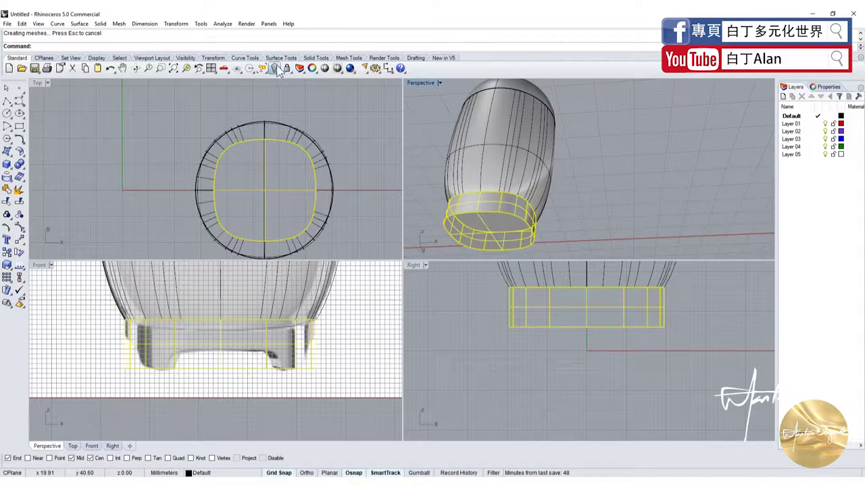
click(276, 68)
click(8, 162)
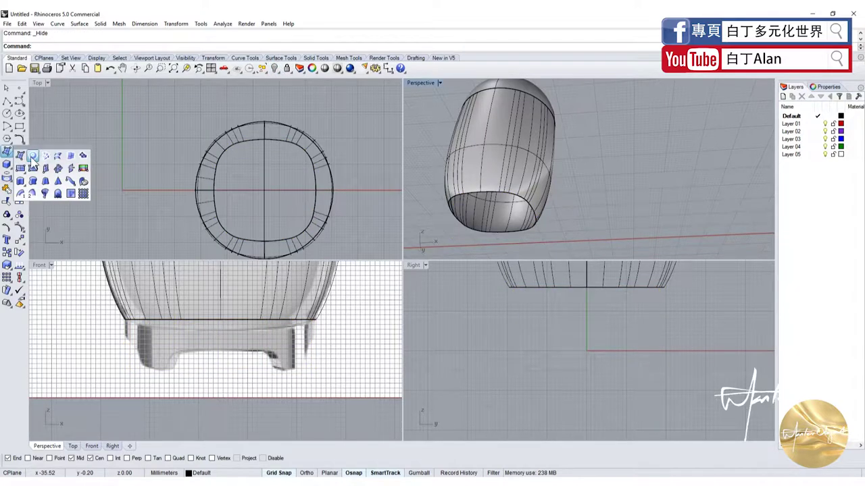
click(39, 167)
click(465, 197)
click(468, 198)
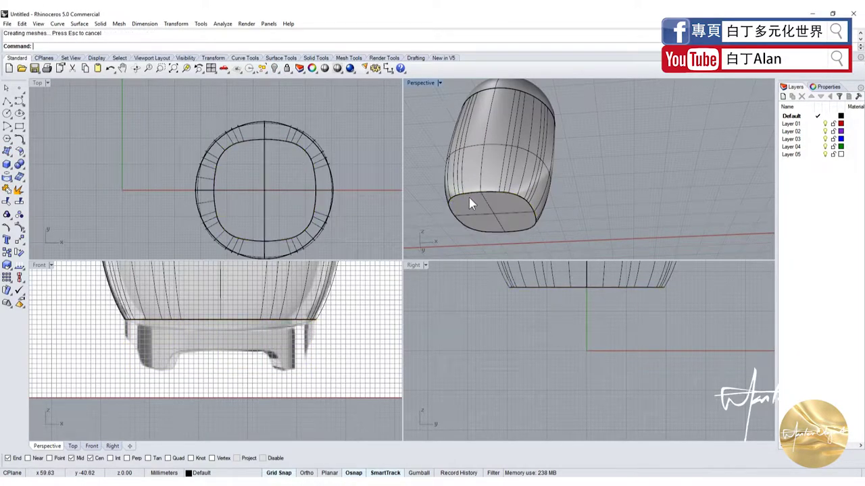
click(481, 163)
Hide the body and cap the dome's open rim with a planar surface
click(7, 191)
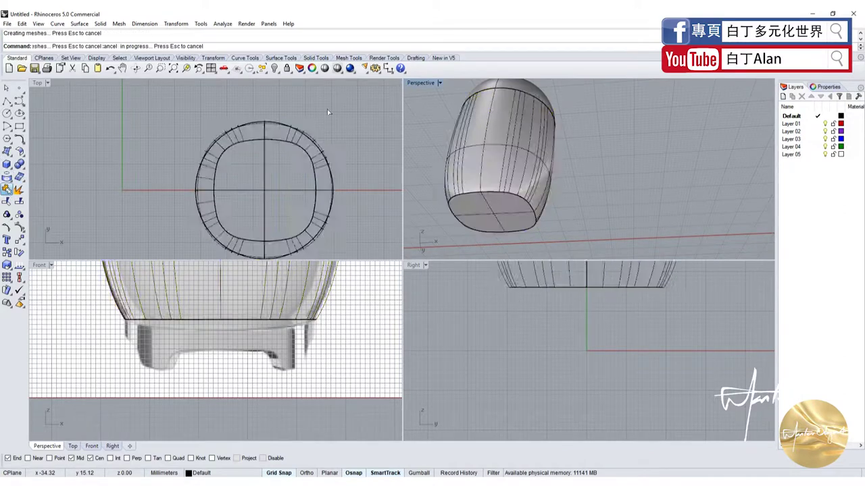
click(274, 68)
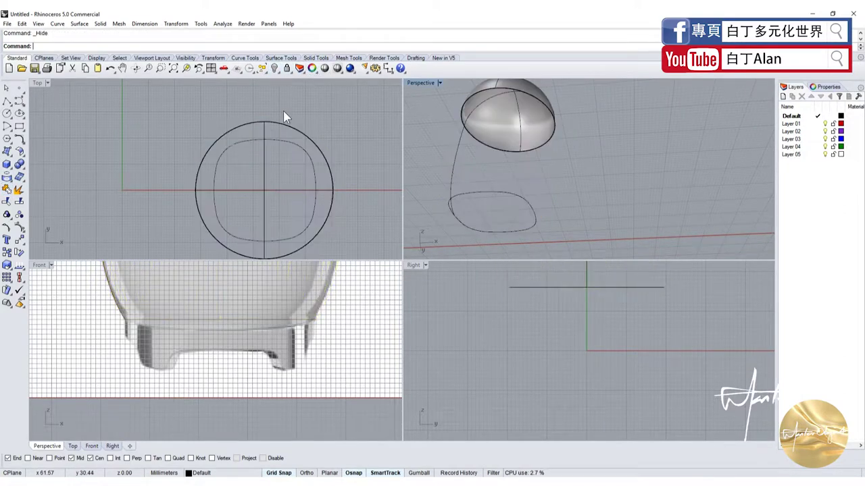
click(10, 154)
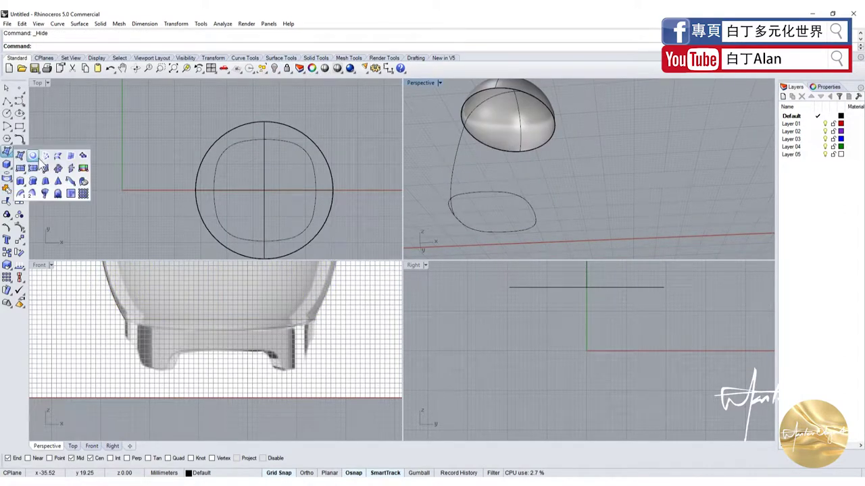
click(32, 155)
click(509, 151)
click(533, 166)
key(Return)
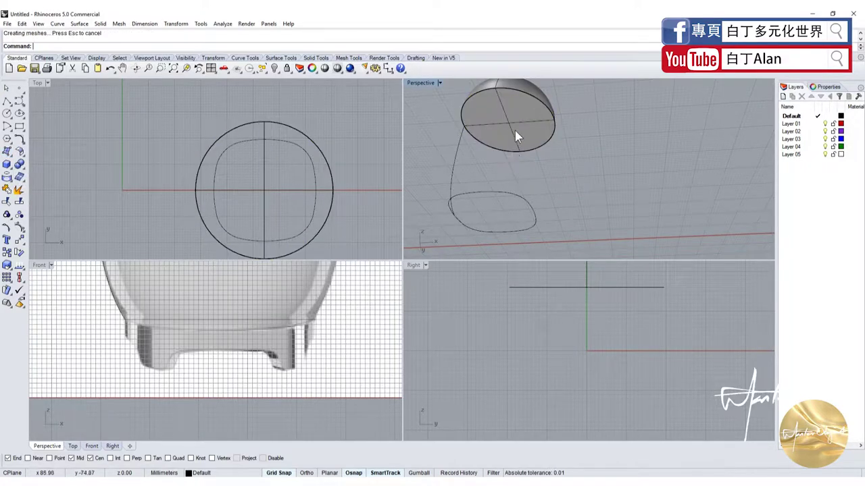
Show all hidden parts and orbit to view the dome from the side
click(514, 132)
right_click(6, 190)
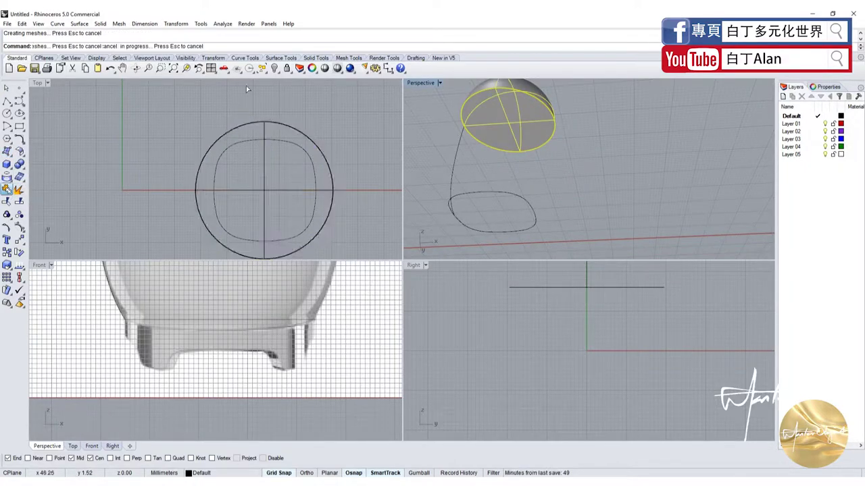
mouse_move(518, 127)
right_down()
mouse_move(543, 152)
mouse_move(439, 150)
right_up()
click(543, 152)
Hide the dome and fill the body's top rim with a planar surface
click(274, 68)
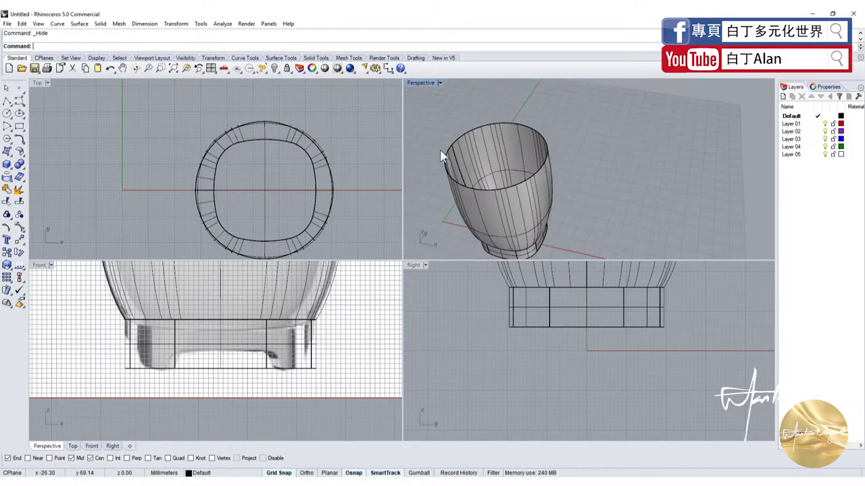
click(8, 166)
click(32, 160)
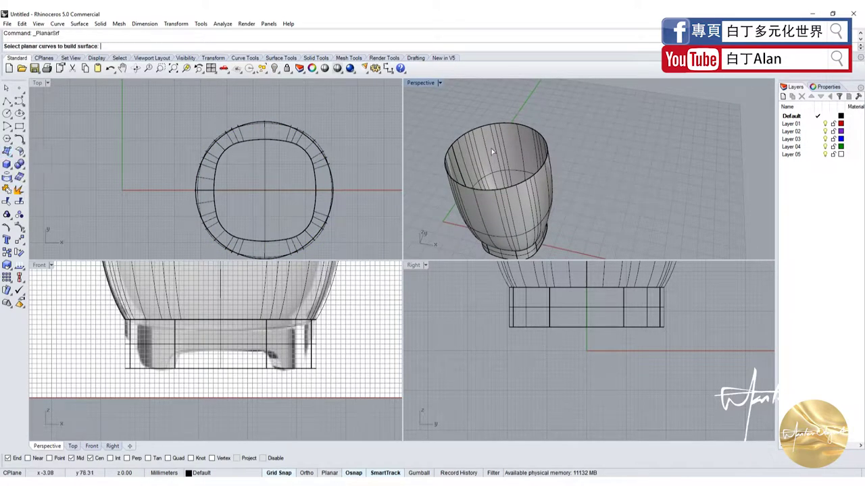
click(502, 127)
click(527, 143)
key(Return)
Hide the capped body and fill the base band's top edge with a planar surface
click(514, 218)
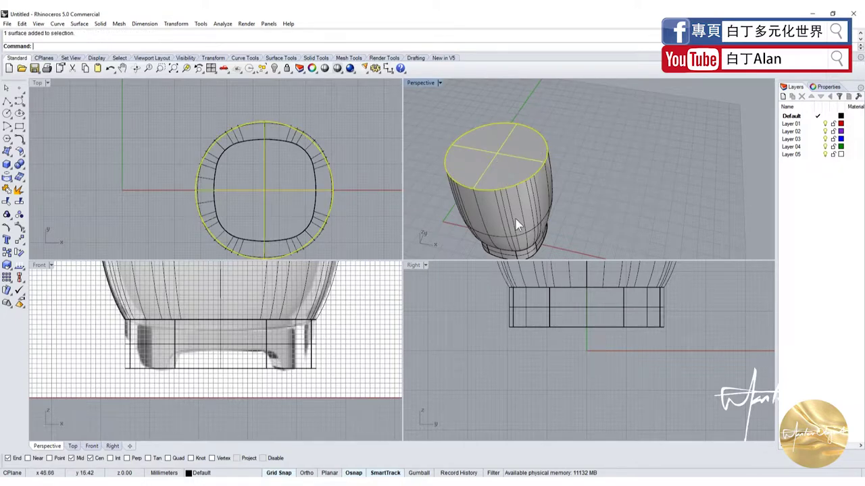
click(274, 68)
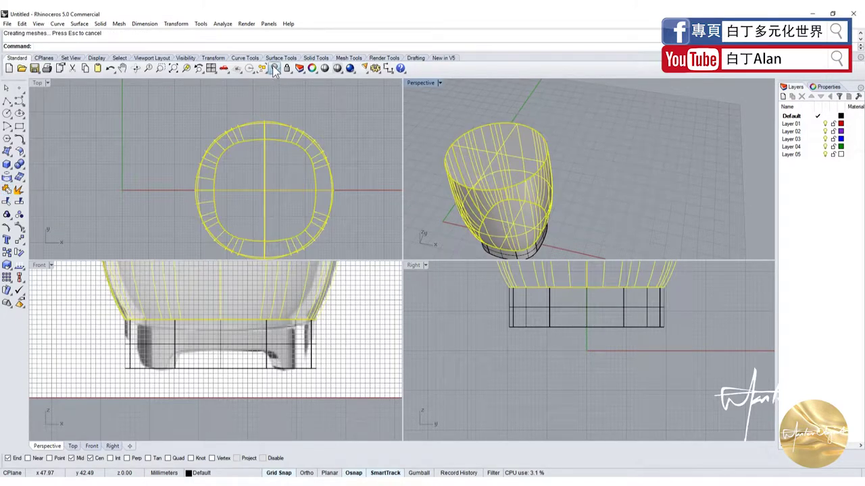
right_drag(540, 169, 501, 196)
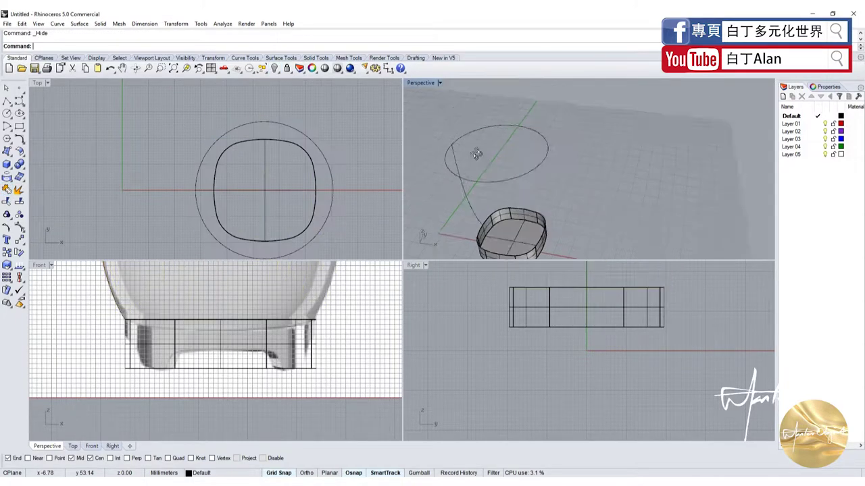
click(8, 166)
click(33, 160)
click(505, 195)
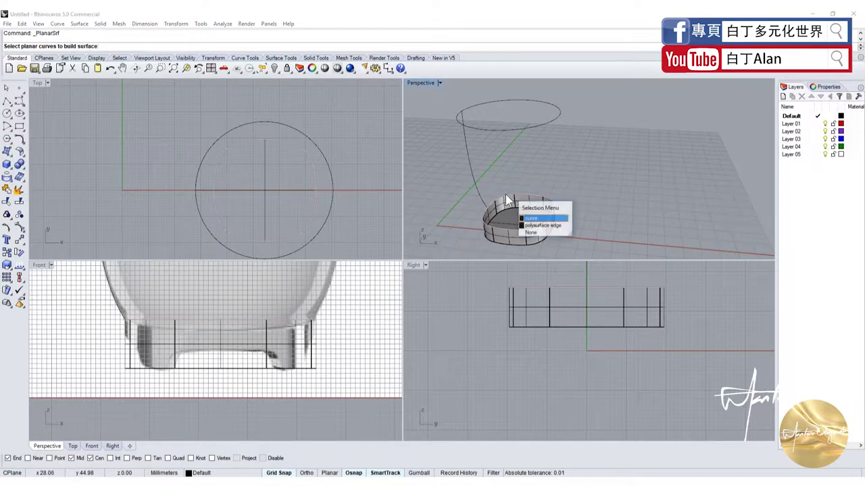
click(536, 220)
key(Return)
Cap the base's open bottom and show the hidden juicer body again
click(533, 219)
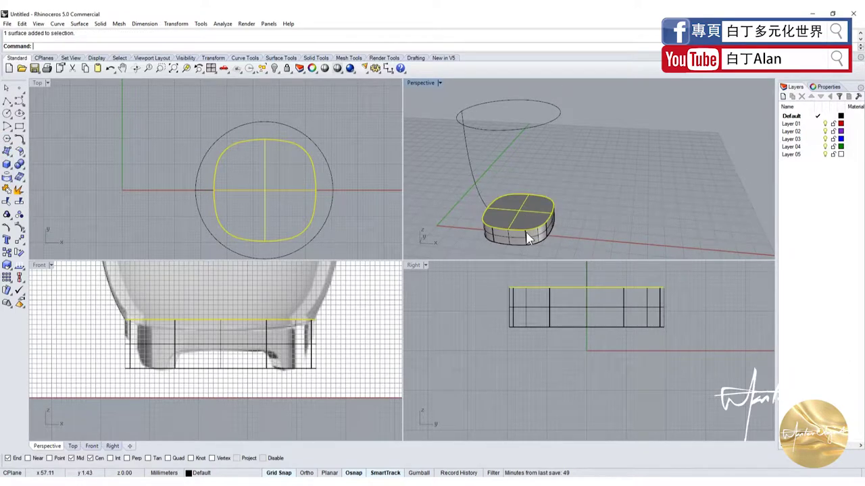
click(7, 190)
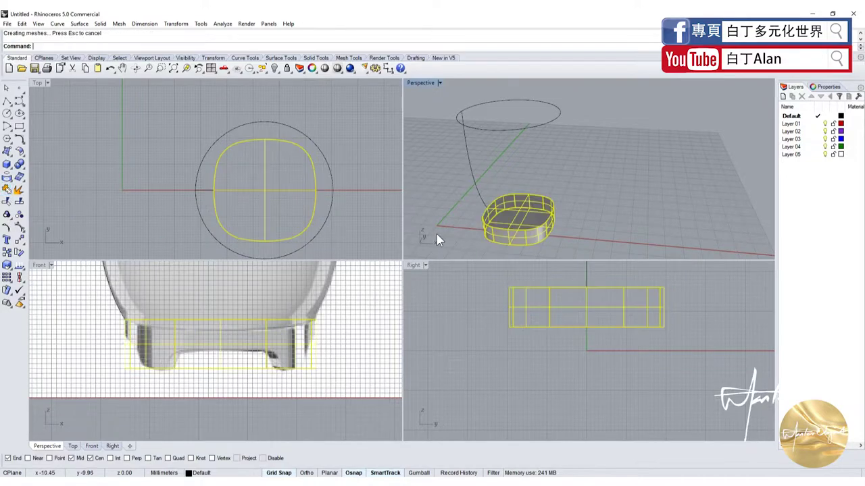
click(274, 69)
scroll(223, 297, down, 3)
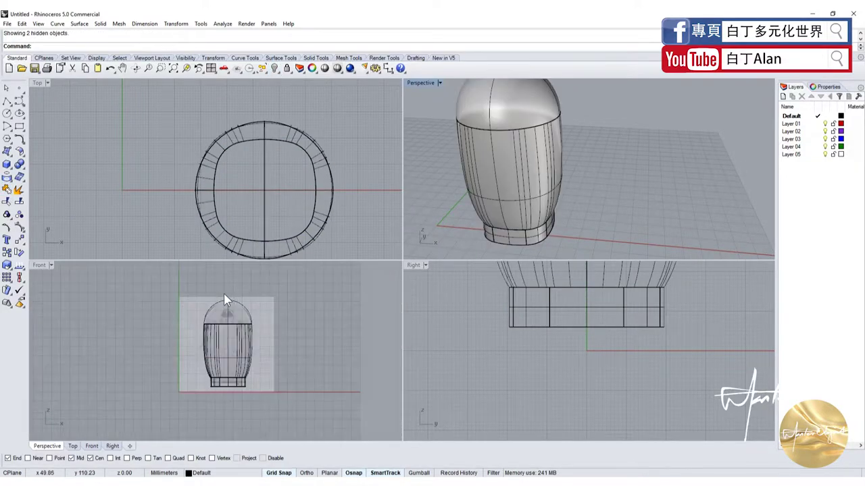
scroll(193, 361, up, 3)
scroll(150, 338, up, 3)
scroll(154, 323, down, 1)
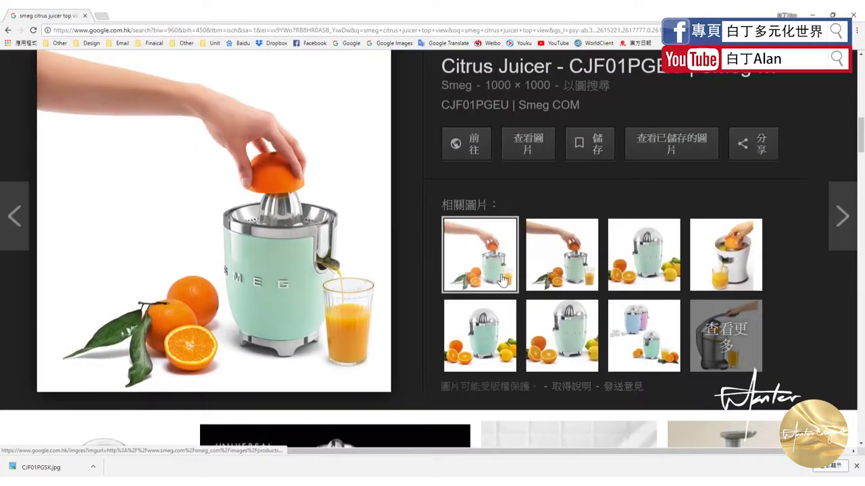
Preview the red and cream juicer reference photos, including the Crate and Barrel one
scroll(502, 279, up, 5)
scroll(525, 251, up, 3)
scroll(396, 289, up, 5)
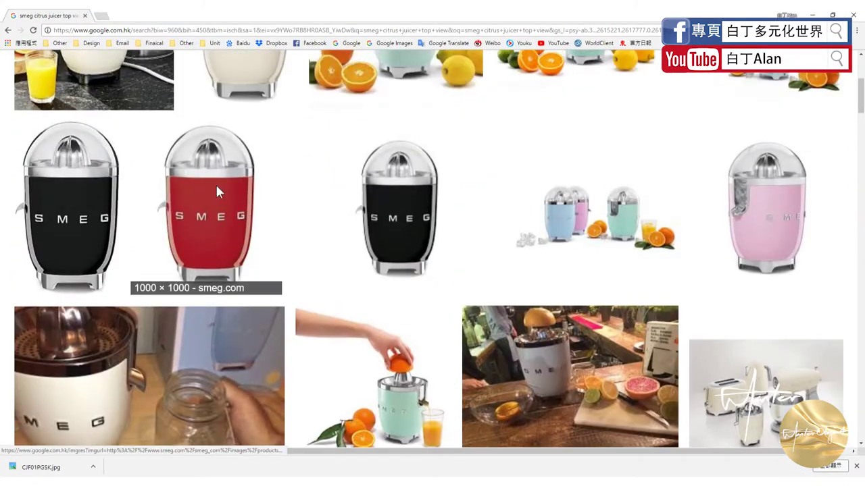
click(216, 192)
scroll(512, 325, up, 1)
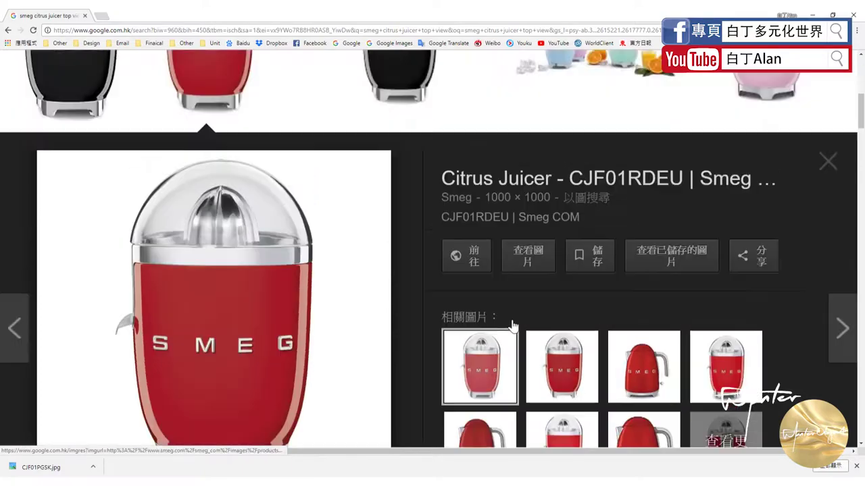
scroll(512, 325, up, 4)
scroll(505, 328, up, 1)
click(271, 224)
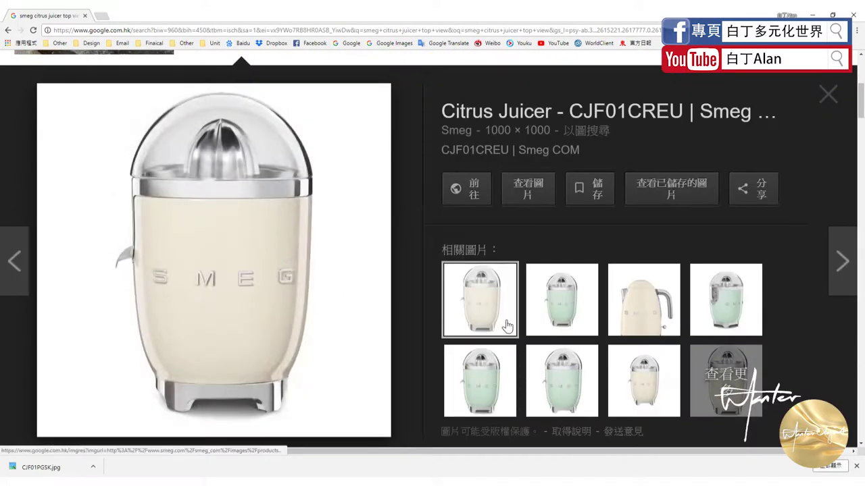
scroll(508, 273, up, 2)
click(117, 144)
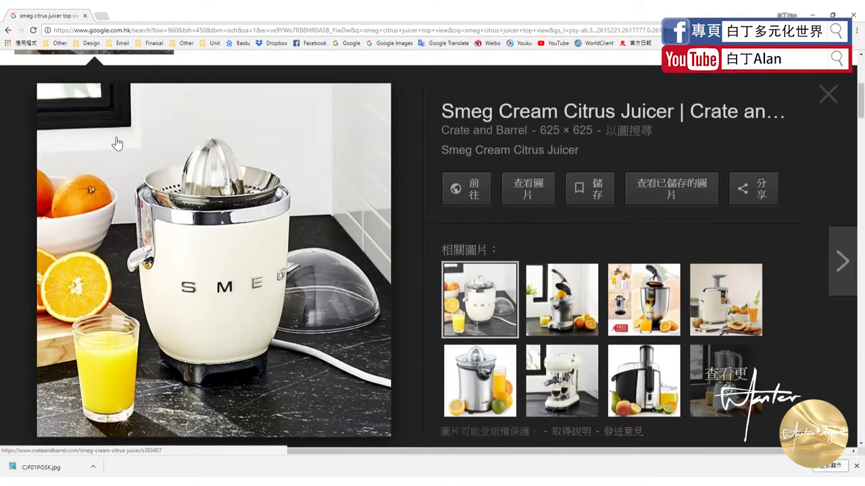
Preview the automatic juicer, mint Smeg Retro Citrus Juicer and pastel group photos
scroll(155, 166, up, 2)
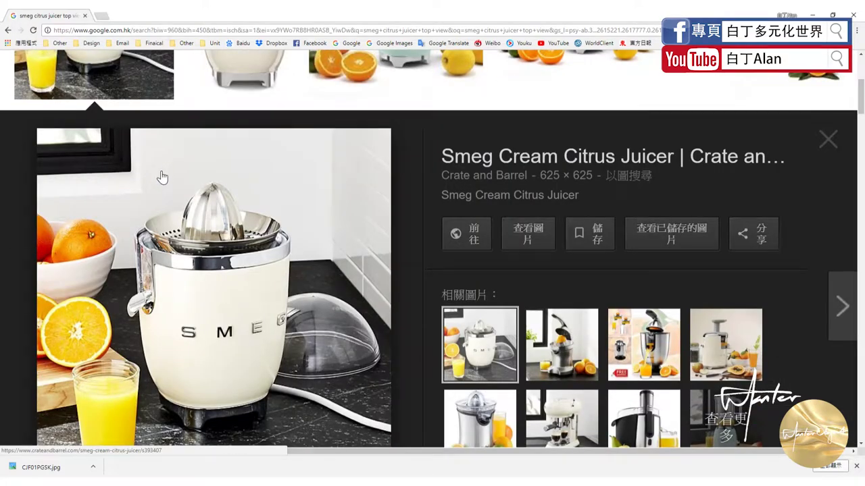
click(665, 366)
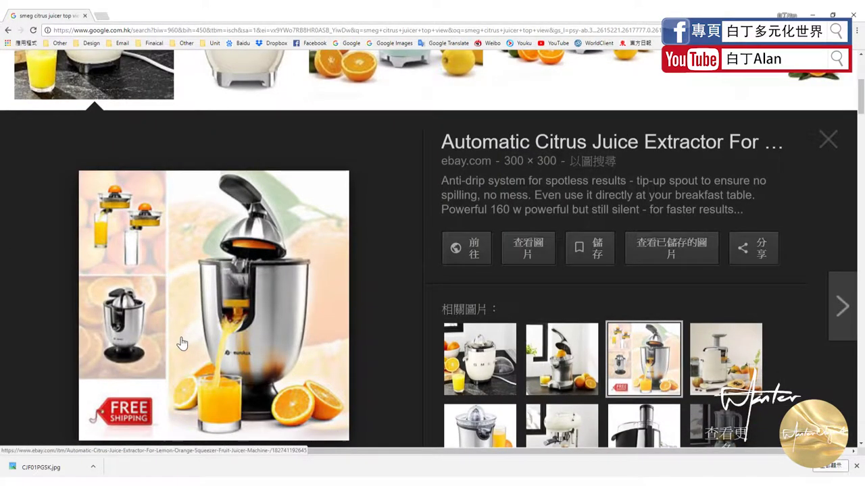
scroll(181, 343, up, 2)
click(331, 117)
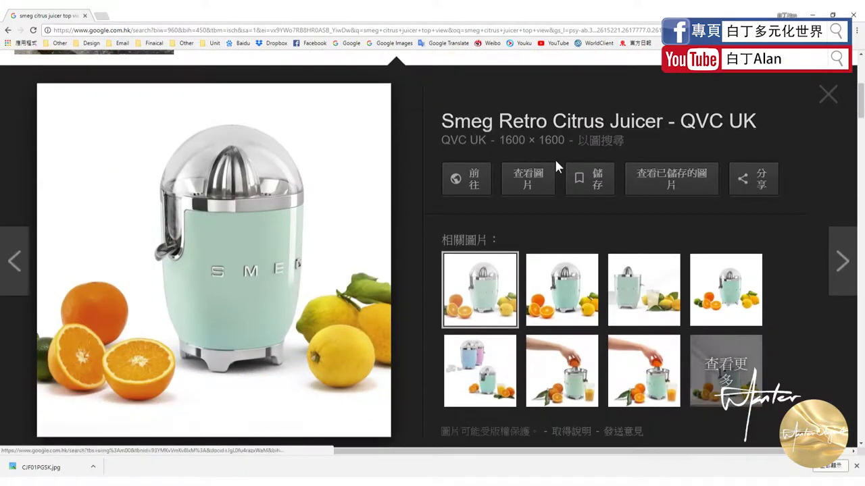
scroll(558, 252, up, 2)
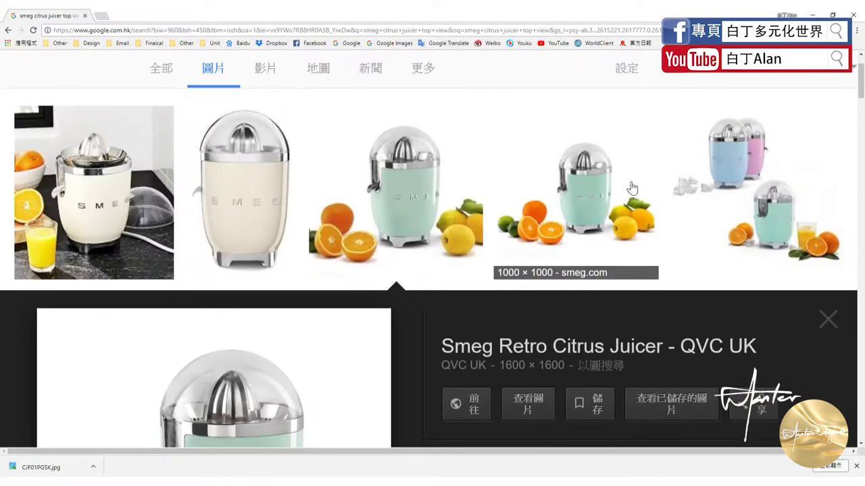
click(558, 251)
scroll(719, 90, up, 2)
click(723, 127)
View the red Smeg CJF01RDEU side view, then switch back to Rhino
scroll(558, 232, down, 2)
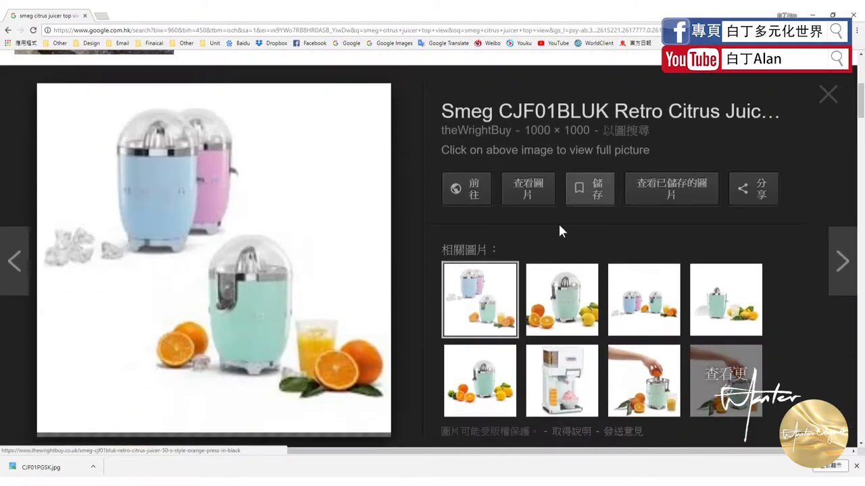
scroll(357, 308, down, 4)
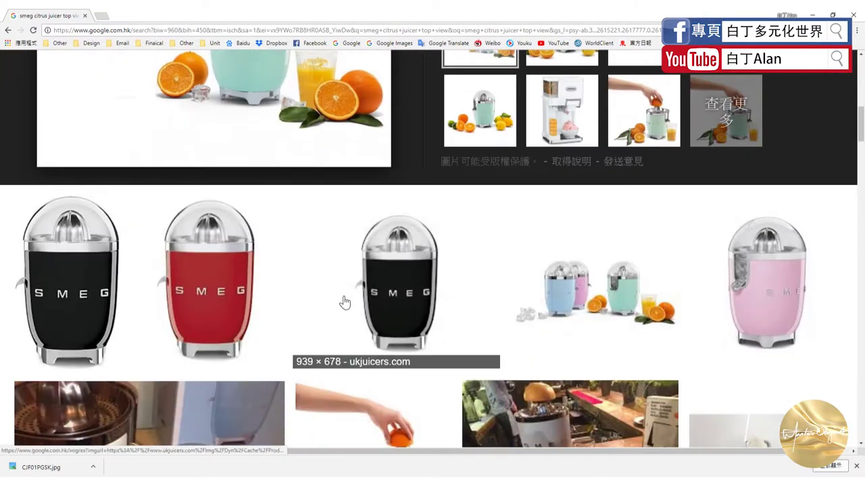
click(192, 306)
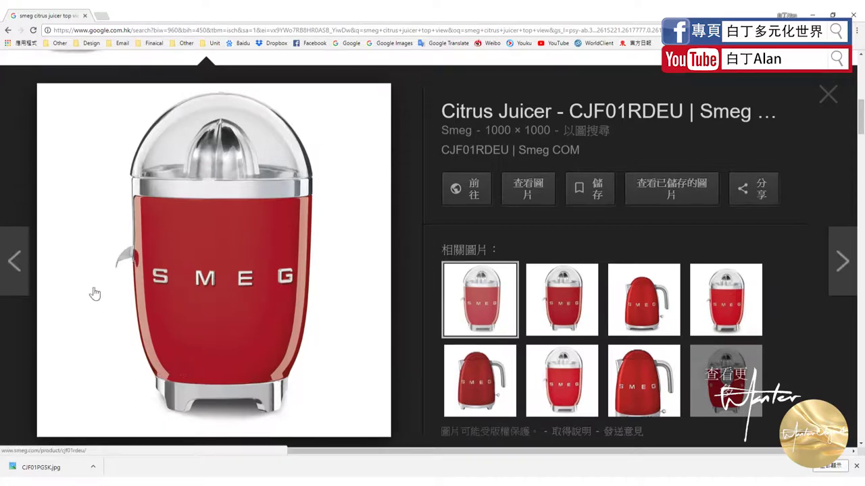
click(128, 481)
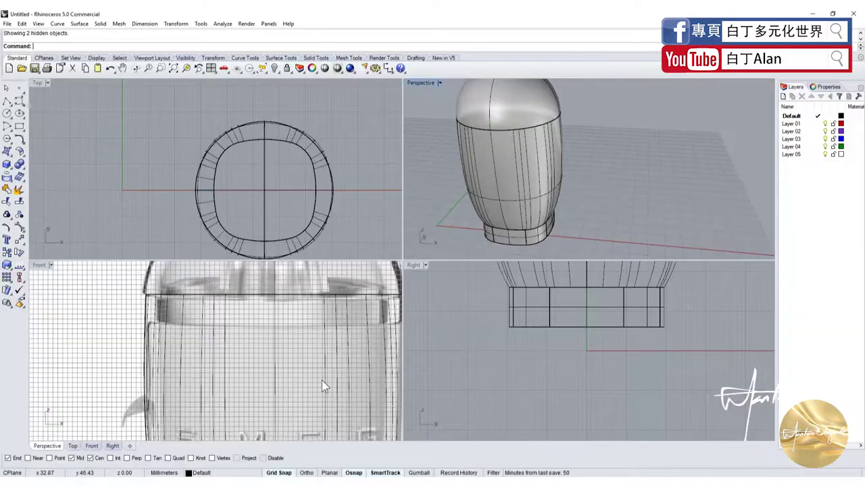
Draw a small circle over the juice spout on the body's left side in Front view
click(474, 215)
scroll(192, 361, down, 2)
scroll(192, 361, up, 2)
scroll(177, 385, up, 2)
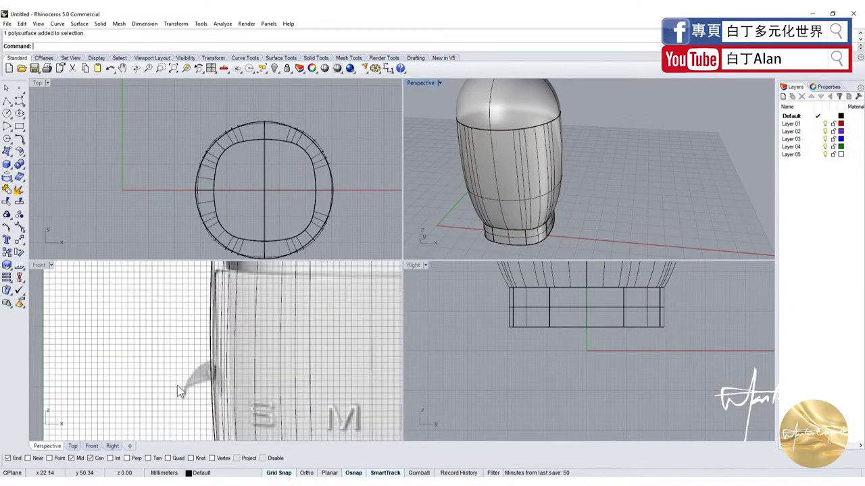
click(6, 114)
scroll(195, 335, down, 2)
scroll(195, 335, up, 2)
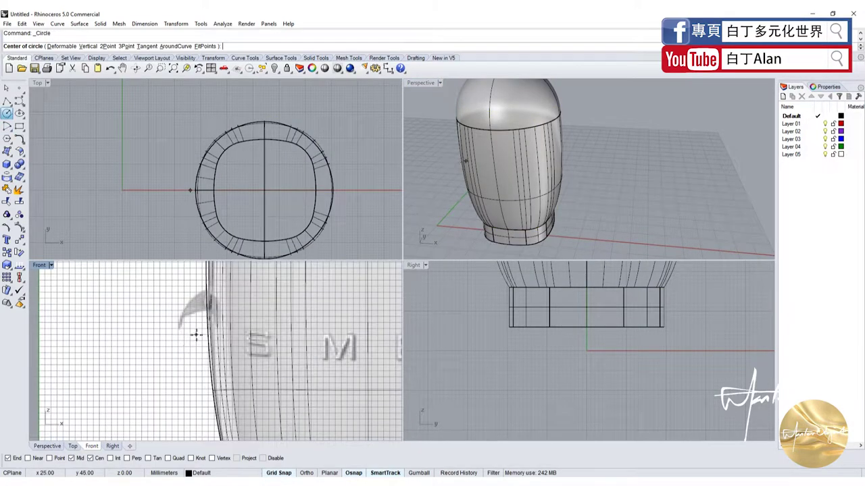
click(213, 327)
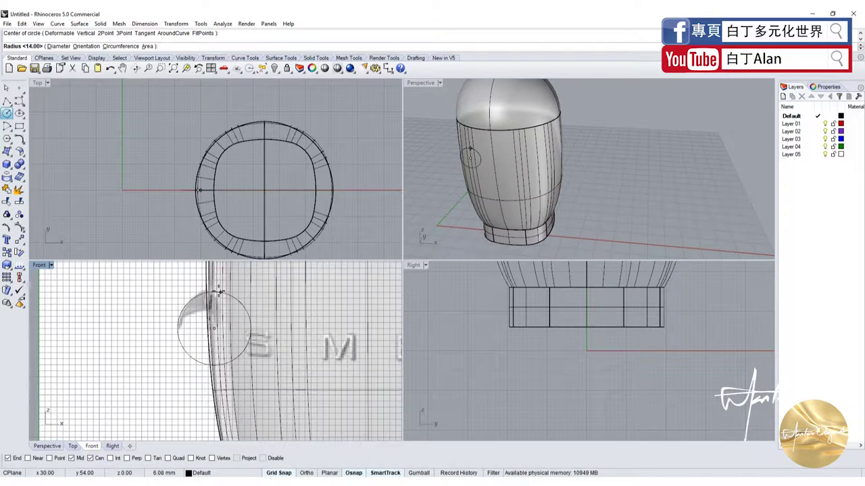
click(218, 291)
click(223, 292)
click(137, 332)
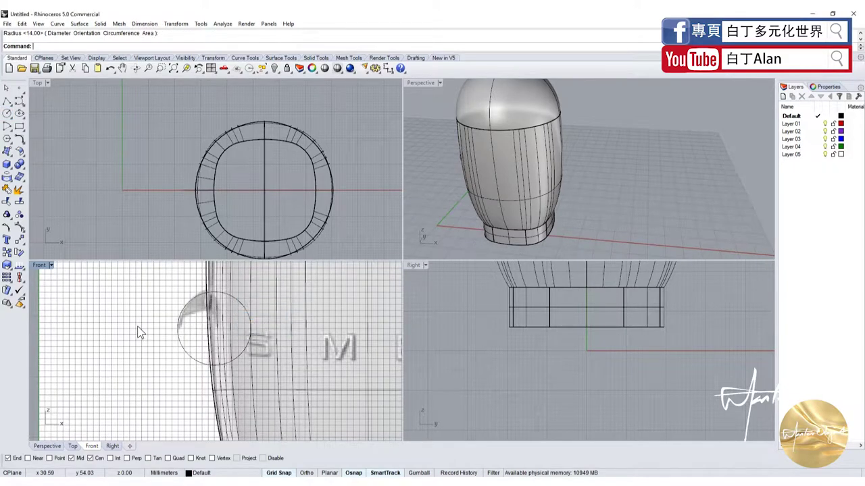
scroll(147, 338, down, 3)
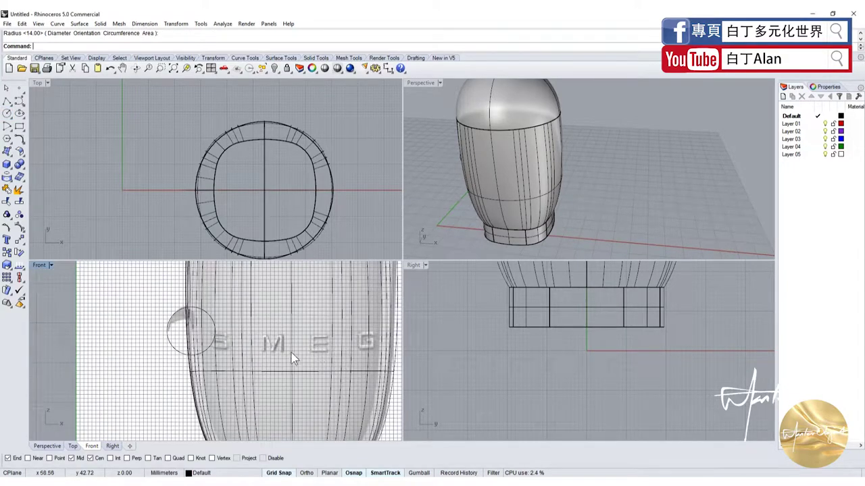
click(210, 319)
scroll(152, 369, down, 5)
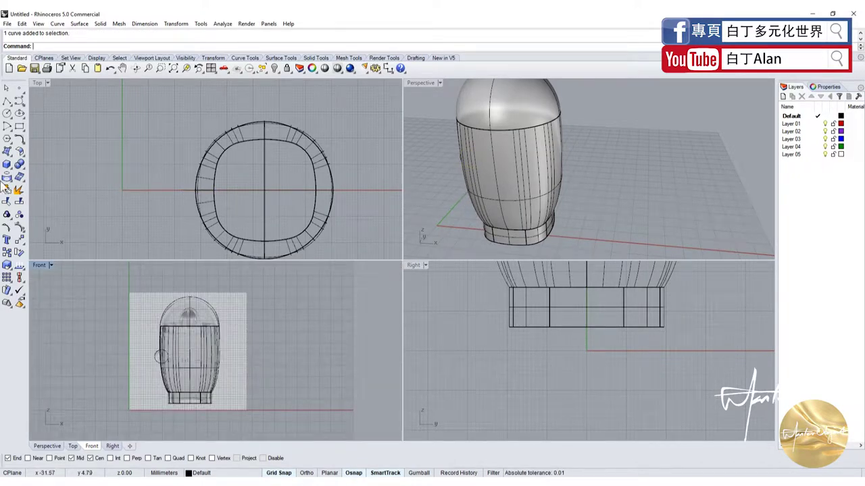
Start the Shell solid-editing command with the Top view active
click(9, 151)
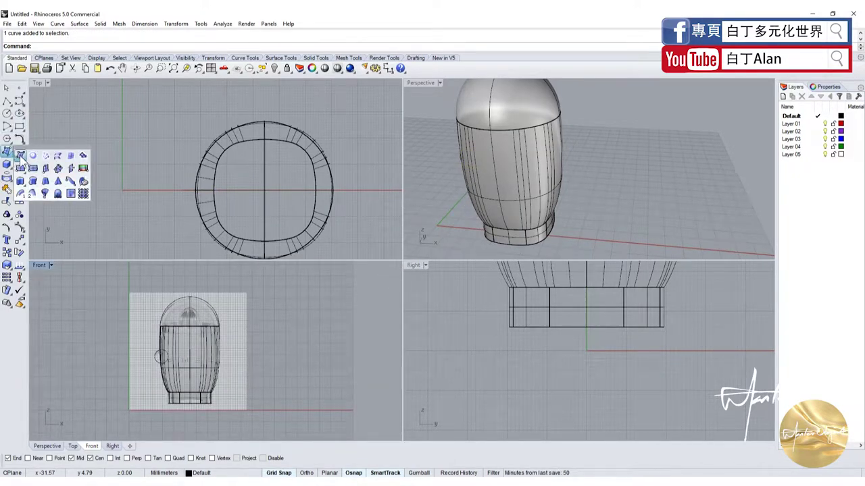
click(20, 165)
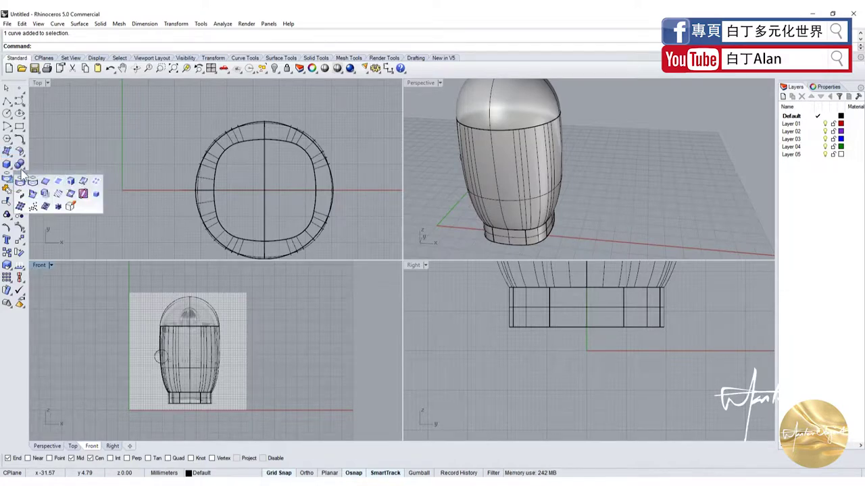
click(49, 133)
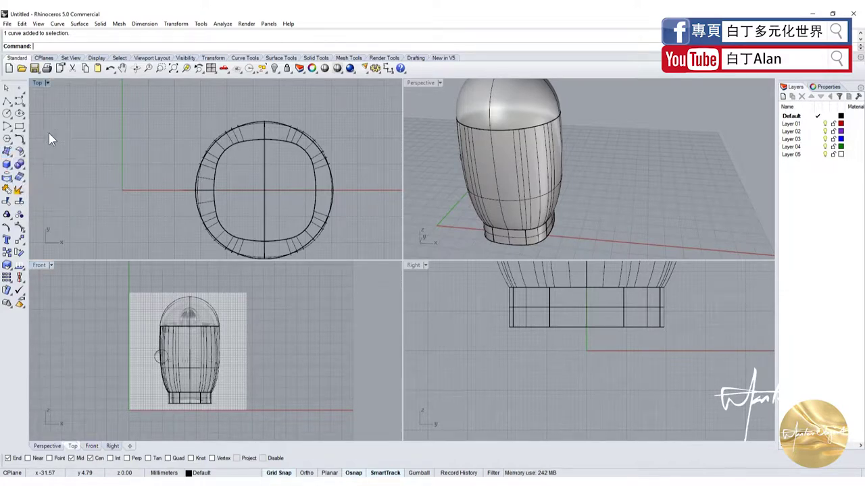
click(23, 170)
click(96, 169)
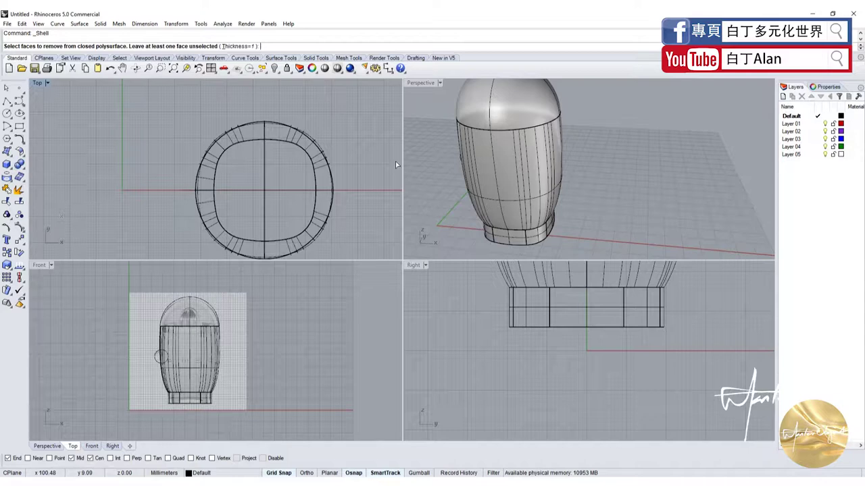
Maximize Perspective, shell the base with its bottom face removed, then undo it
double_click(418, 84)
right_drag(397, 300, 324, 250)
click(214, 336)
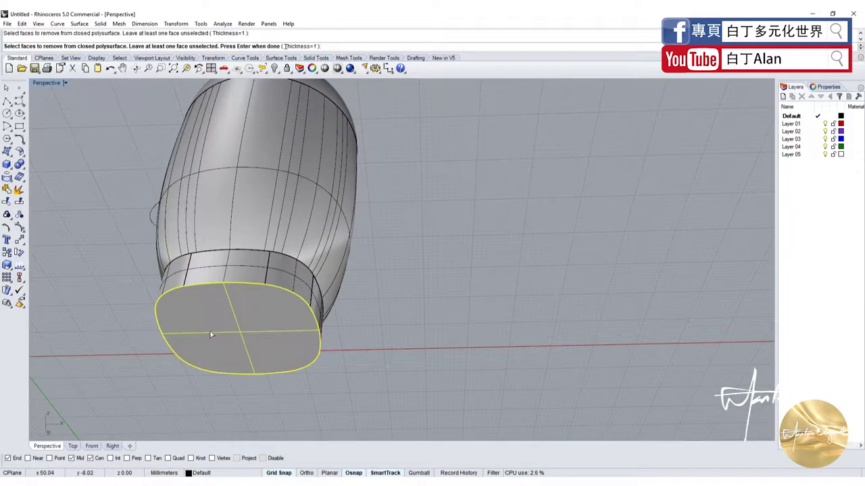
text(0.2)
key(Return)
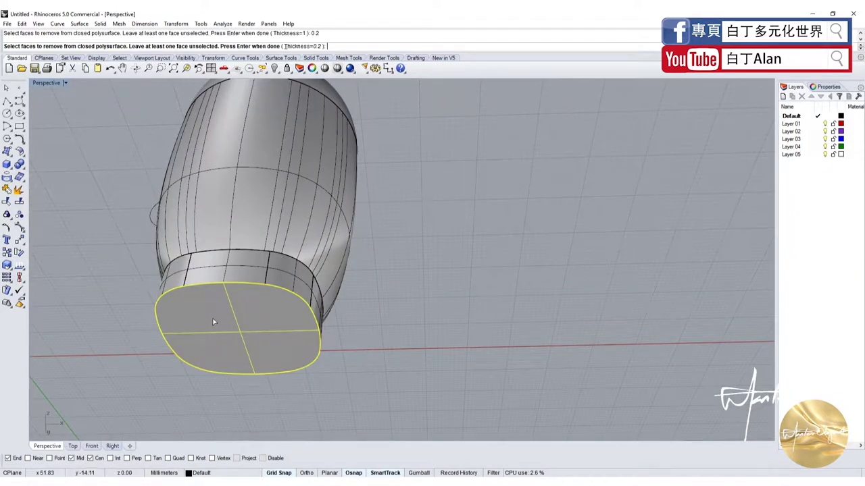
key(Return)
scroll(202, 304, up, 3)
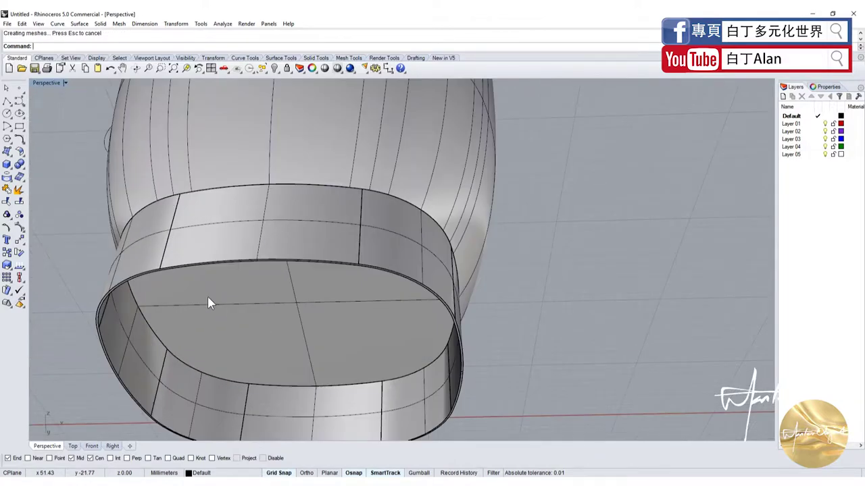
key(ctrl+z)
Shell the base again with the bottom face open, inspect the rim, and undo
key(Return)
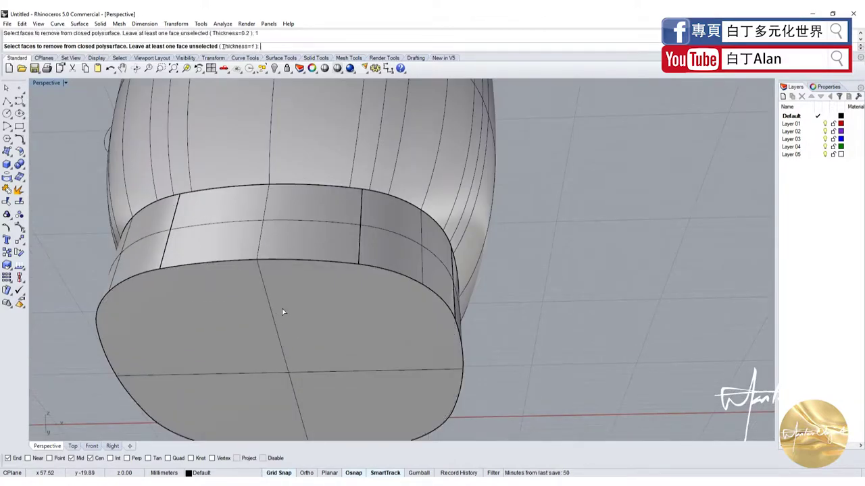
click(282, 311)
key(Return)
scroll(378, 237, down, 3)
mouse_move(378, 237)
right_down()
mouse_move(398, 216)
mouse_move(394, 249)
right_up()
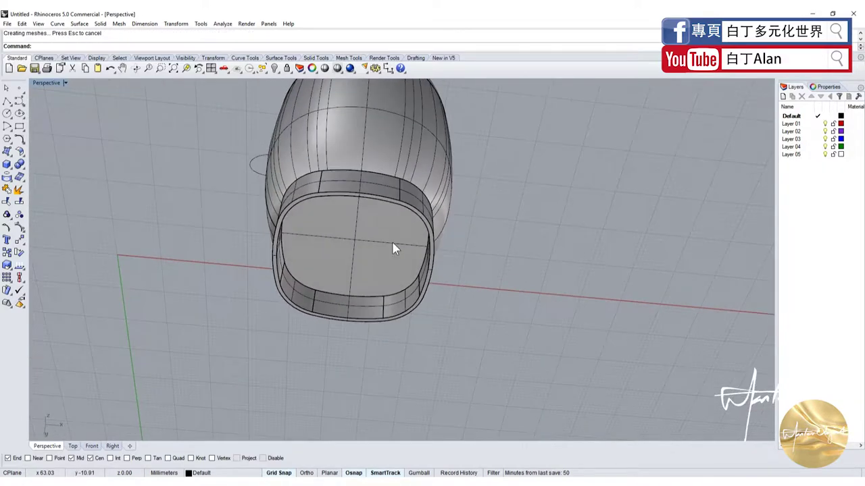
scroll(301, 201, up, 2)
key(ctrl+z)
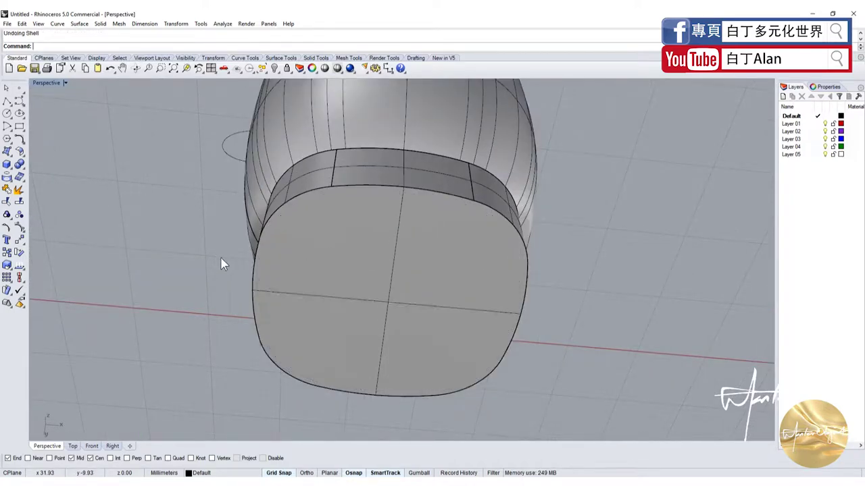
Shell the base at 0.5 thickness with its bottom face left open
key(Return)
click(351, 277)
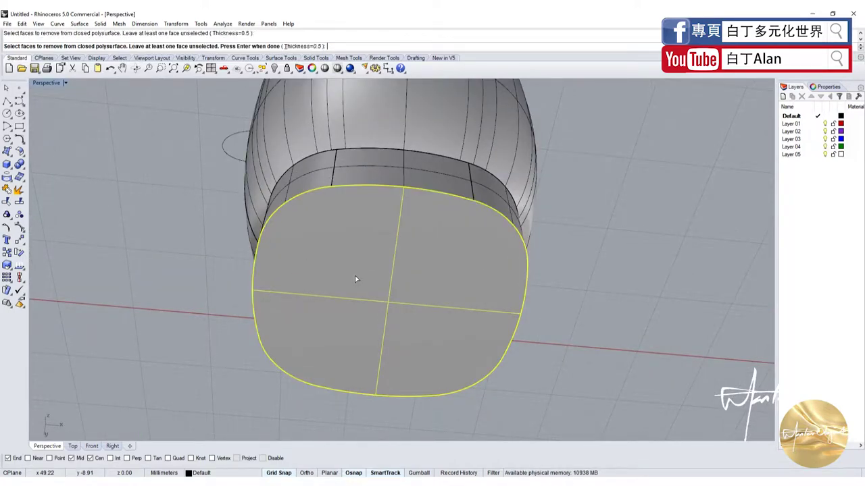
key(Return)
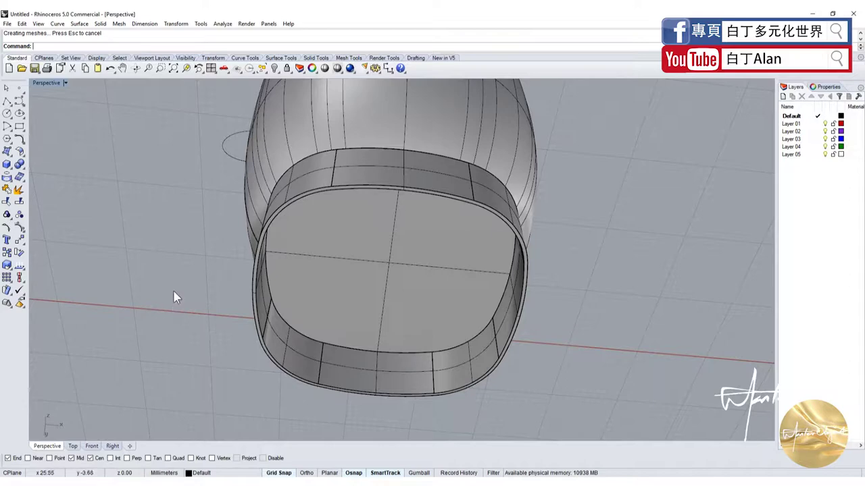
mouse_move(286, 247)
right_down()
mouse_move(285, 328)
mouse_move(304, 257)
mouse_move(232, 246)
right_up()
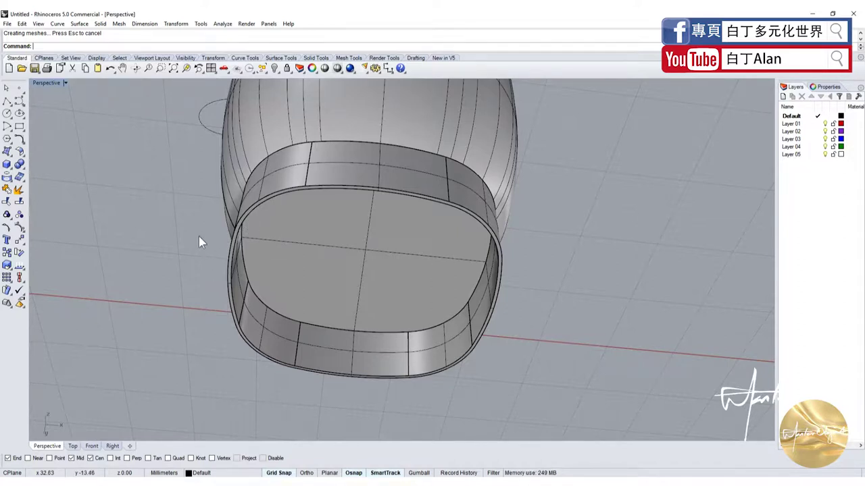
Restore the four-viewport layout and start a polyline at the cutout's first point
double_click(57, 82)
scroll(189, 355, up, 1)
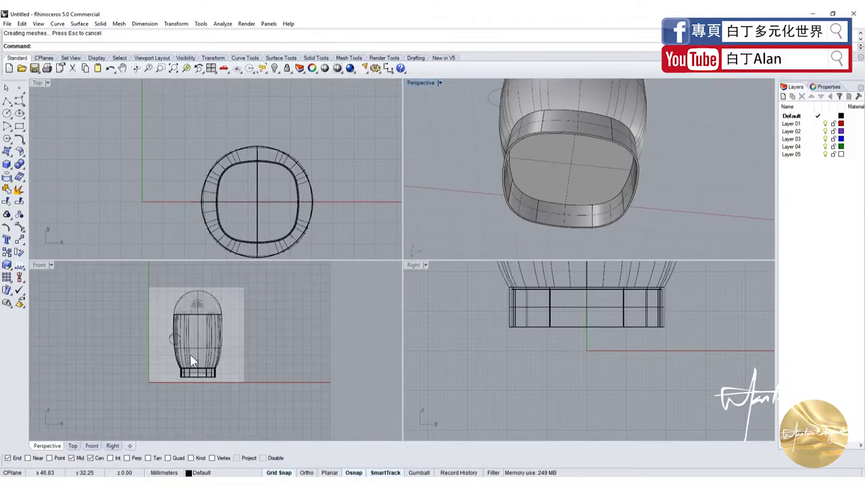
scroll(203, 371, up, 3)
scroll(209, 352, up, 2)
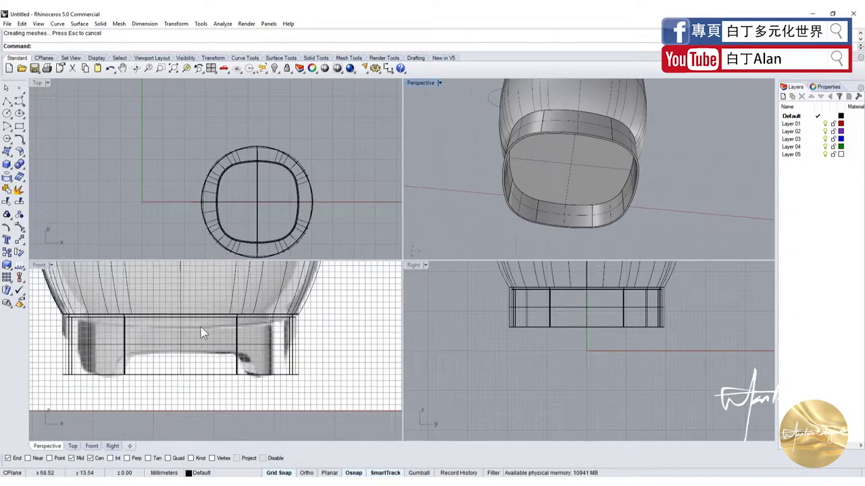
click(7, 100)
scroll(241, 353, up, 1)
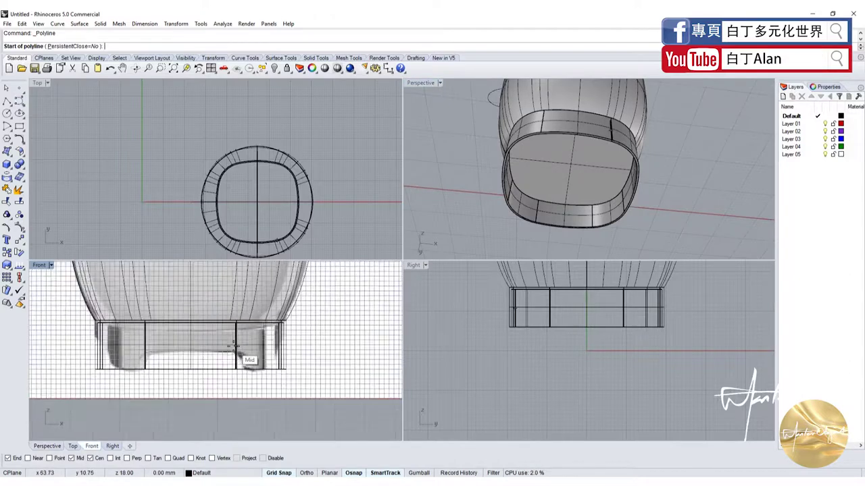
scroll(177, 367, up, 2)
scroll(280, 299, up, 2)
click(298, 285)
Place the lower-left, lower-right and upper-right corners and close the trapezoid outline
scroll(219, 348, down, 3)
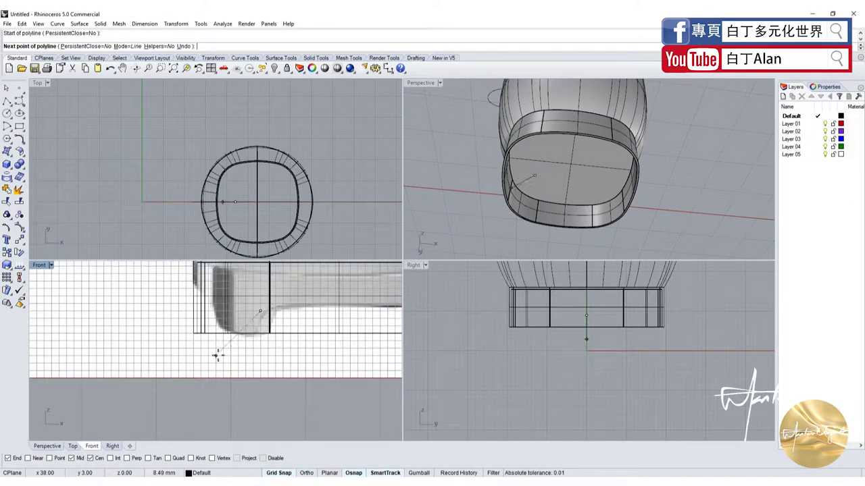
click(214, 356)
scroll(213, 355, down, 3)
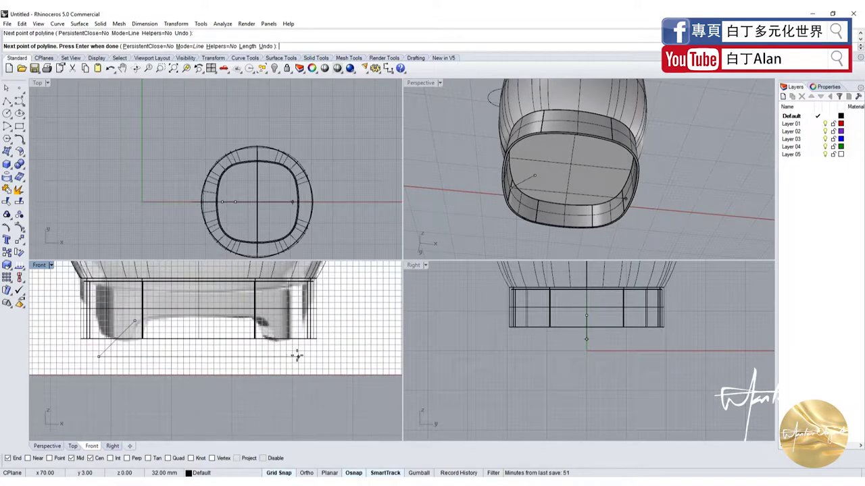
click(304, 356)
scroll(274, 322, up, 2)
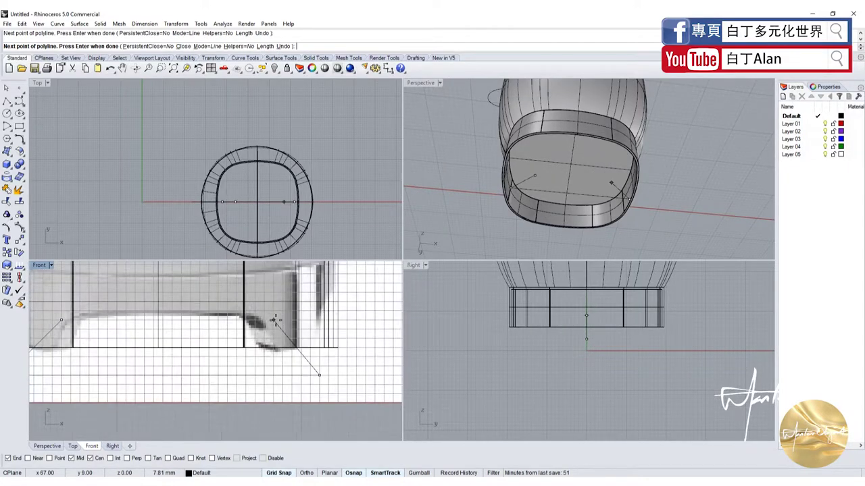
scroll(262, 312, down, 1)
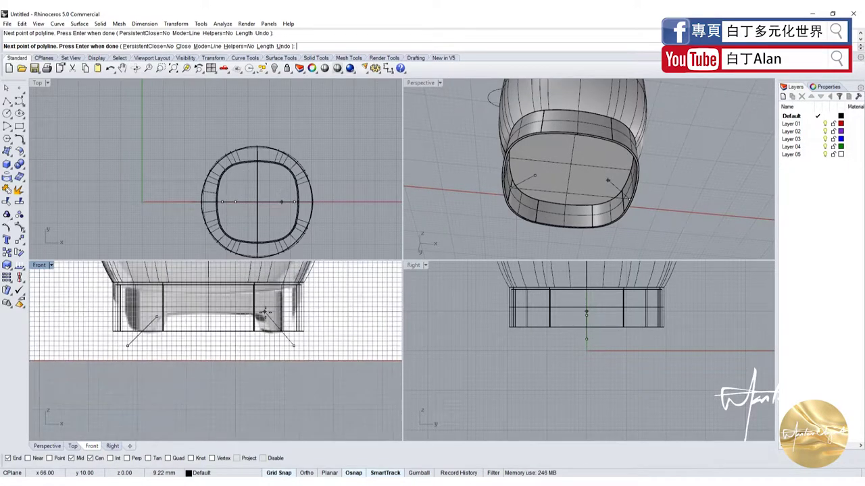
scroll(251, 315, down, 1)
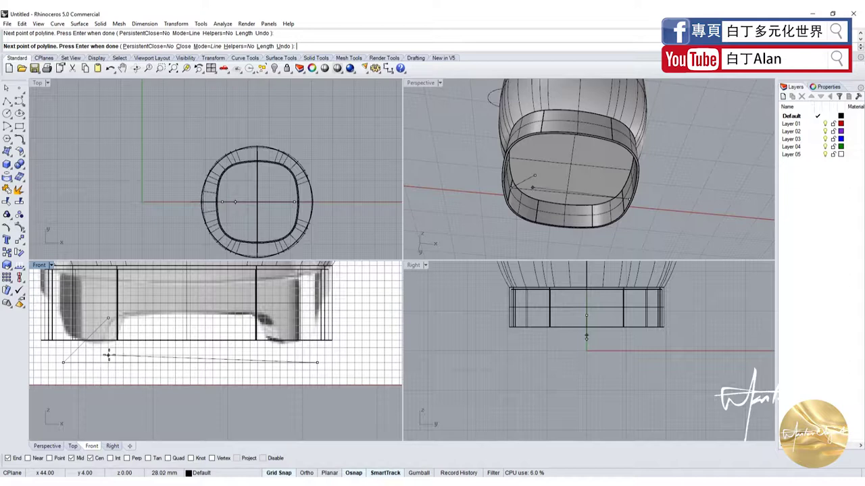
scroll(285, 336, up, 3)
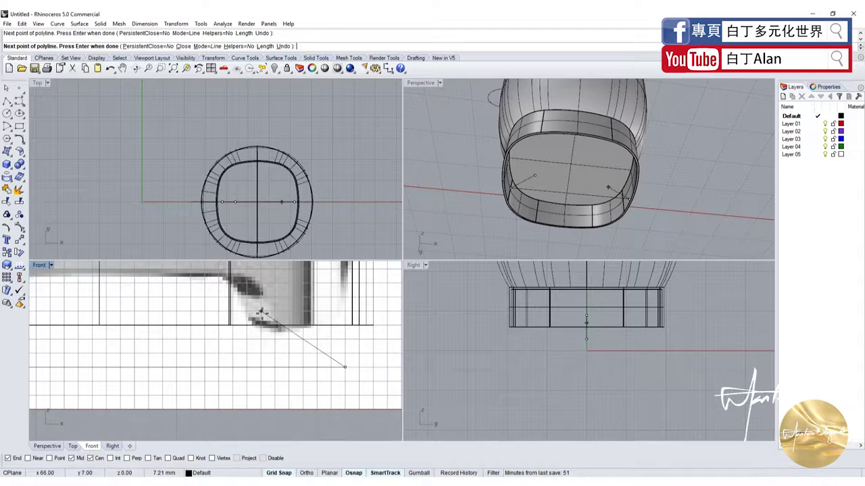
click(262, 312)
scroll(268, 282, down, 3)
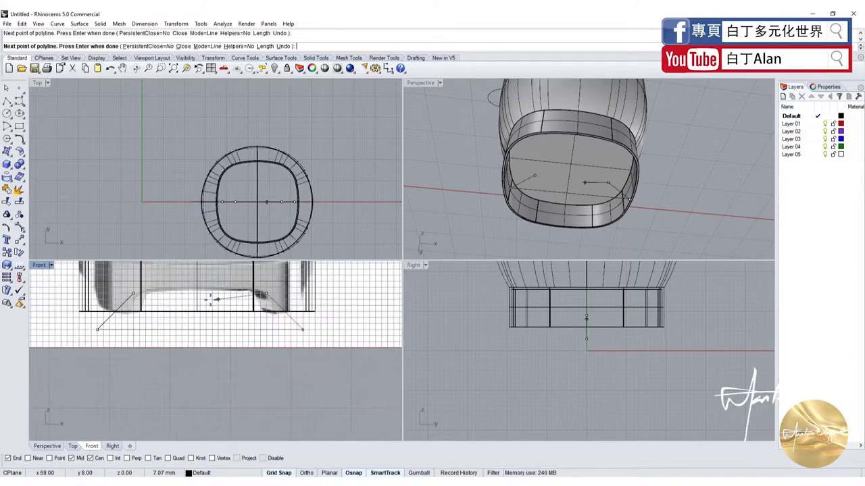
click(134, 295)
key(Return)
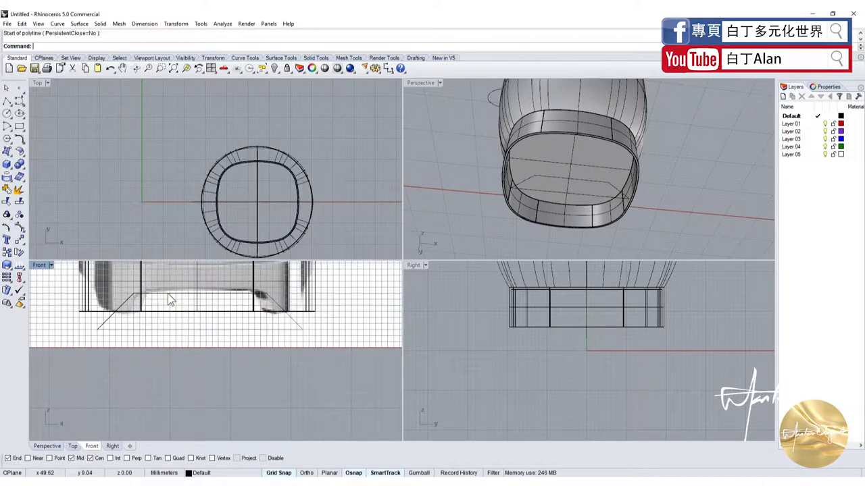
click(169, 296)
scroll(273, 182, down, 2)
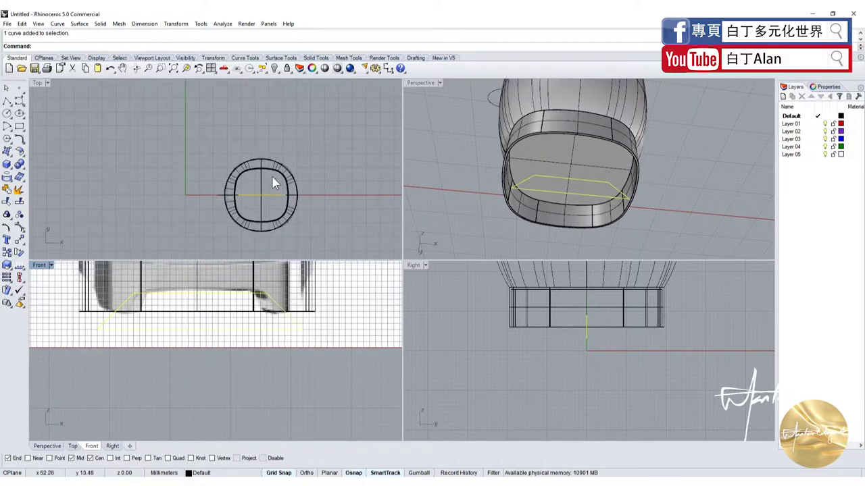
Abandon the radius-12 fillet attempt and rerun Fillet with radius 8
click(18, 189)
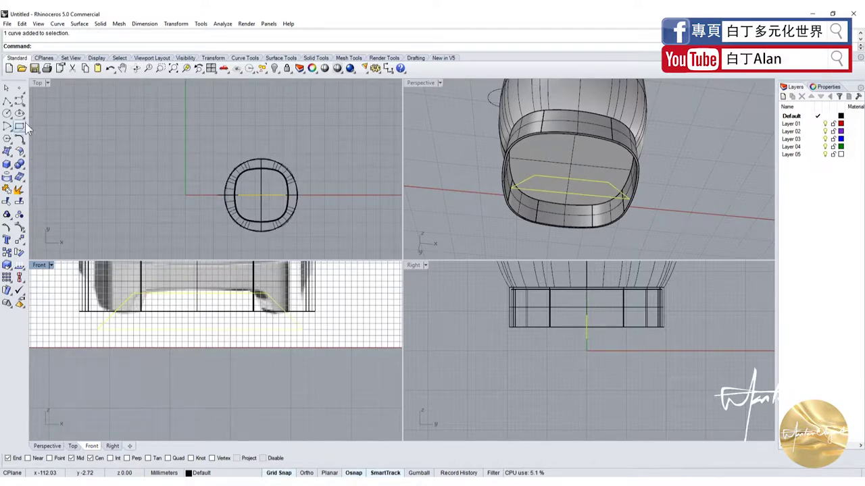
scroll(143, 273, up, 2)
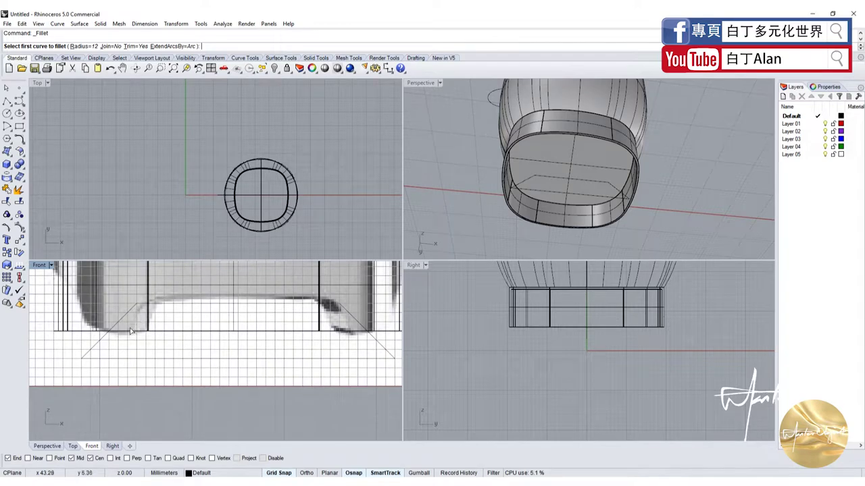
scroll(187, 321, down, 3)
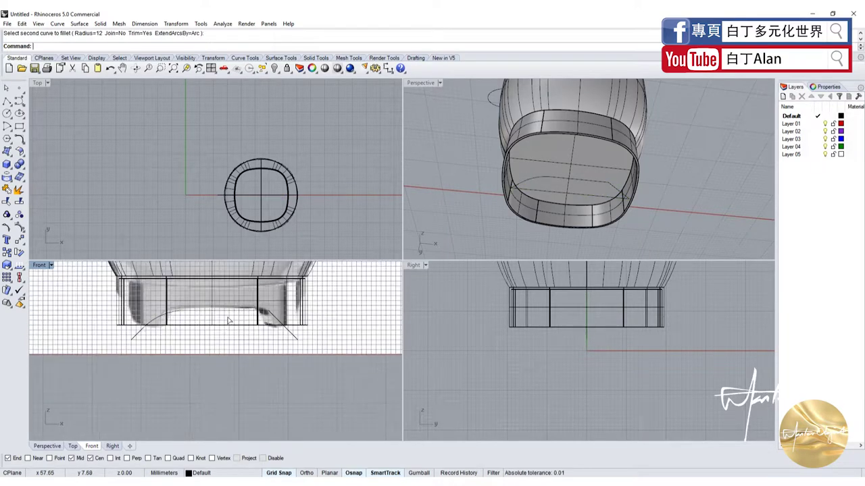
key(Escape)
click(203, 311)
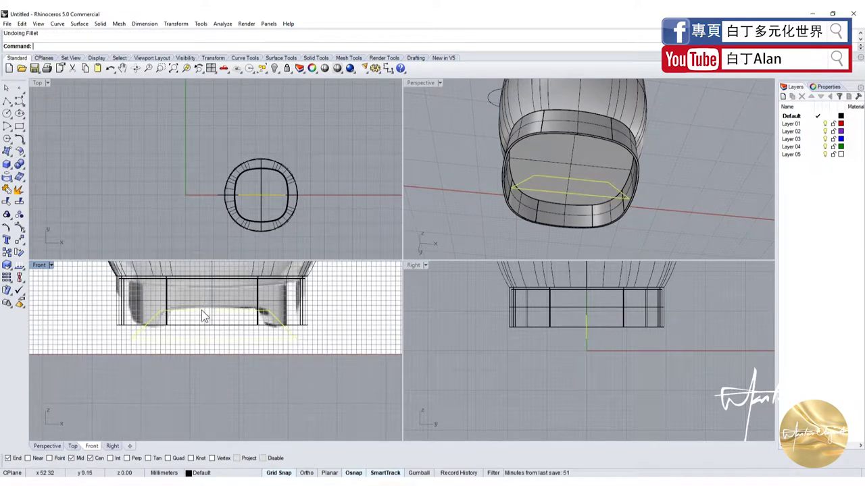
right_click(203, 317)
text(8)
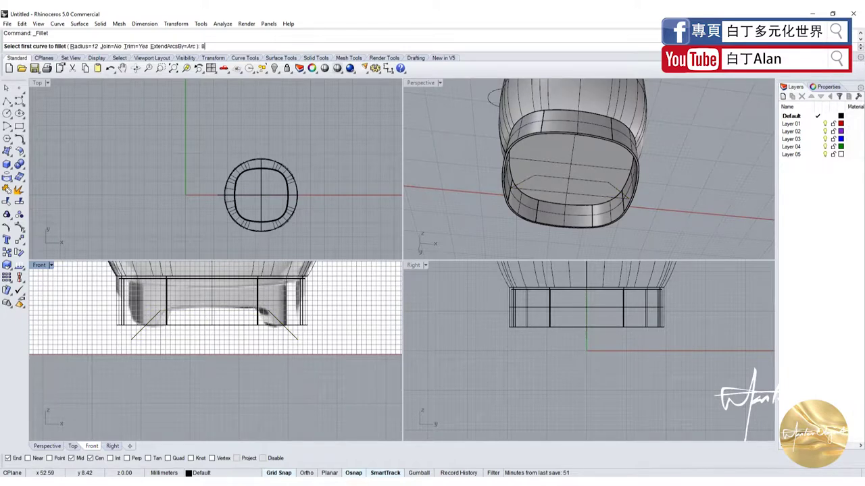
key(Return)
Fillet the outline's upper-left and upper-right corners, then nudge the arch up slightly
click(169, 325)
click(169, 324)
scroll(233, 315, up, 3)
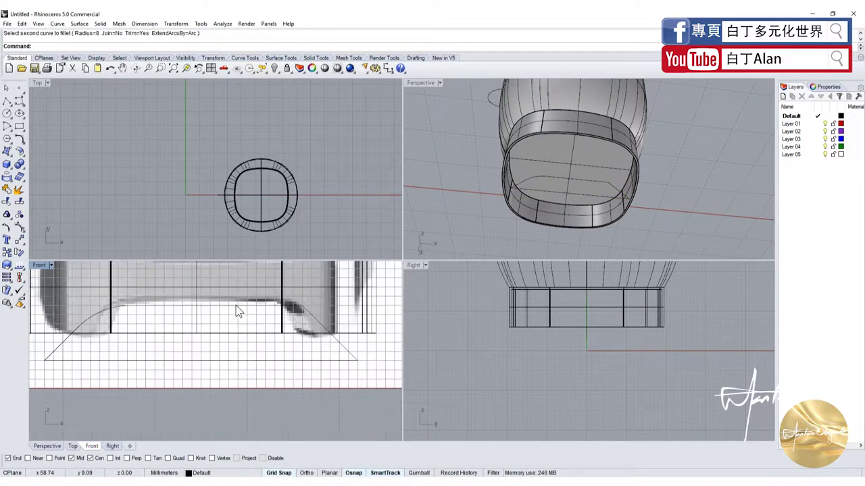
scroll(313, 316, down, 4)
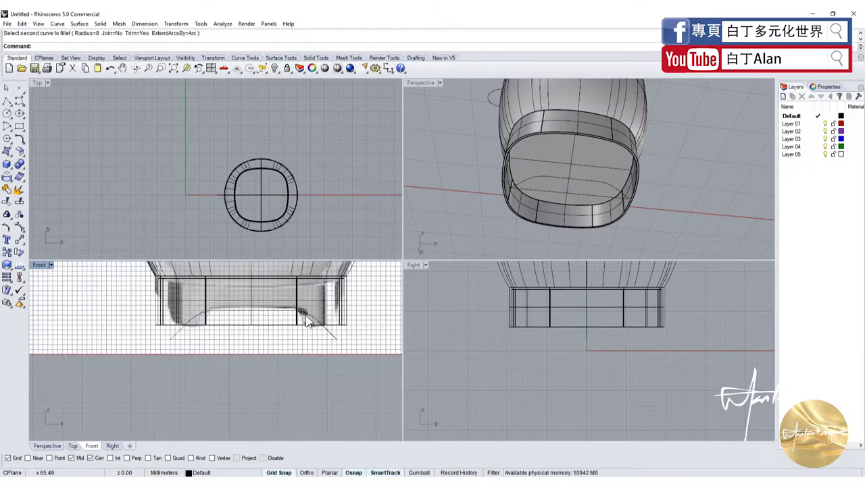
click(306, 322)
scroll(274, 321, up, 3)
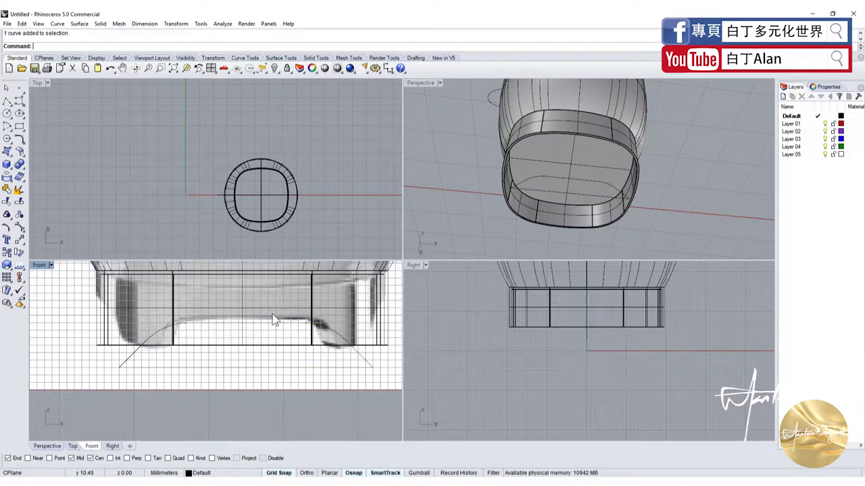
drag(275, 320, 272, 310)
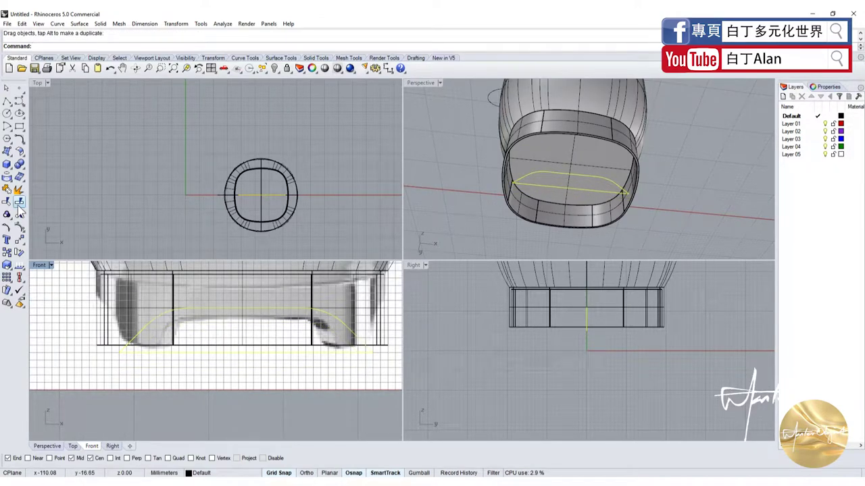
Extrude the arched outline straight as a solid to both sides through the base
click(10, 167)
click(58, 196)
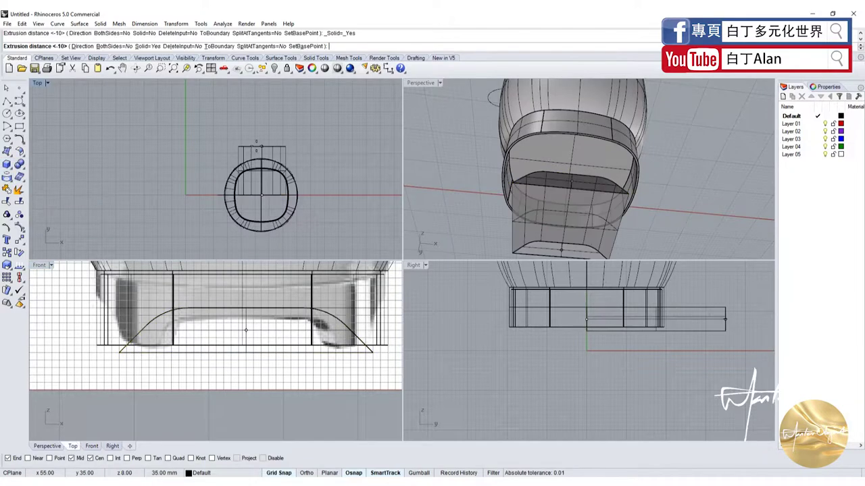
click(112, 46)
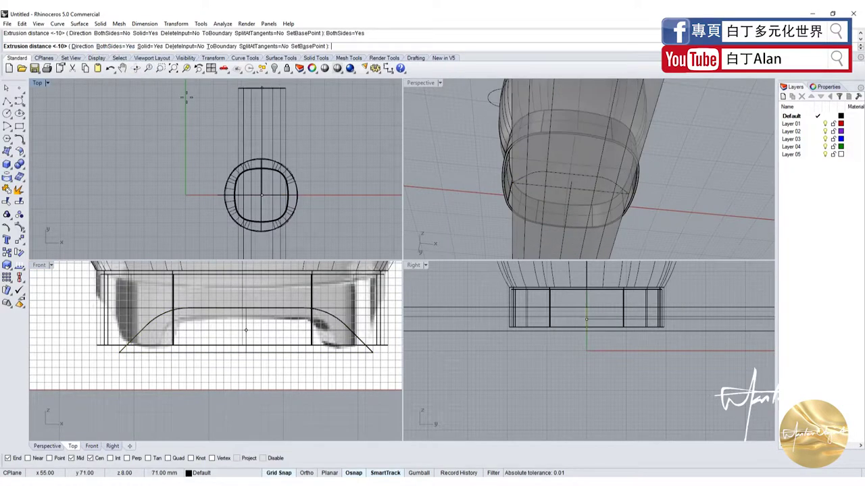
click(237, 133)
mouse_move(412, 135)
right_down()
mouse_move(470, 203)
mouse_move(493, 201)
right_up()
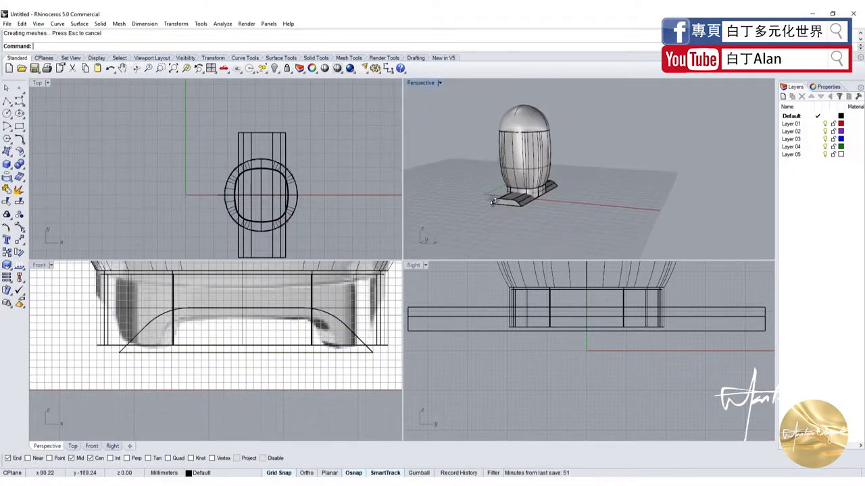
scroll(492, 201, up, 5)
click(513, 213)
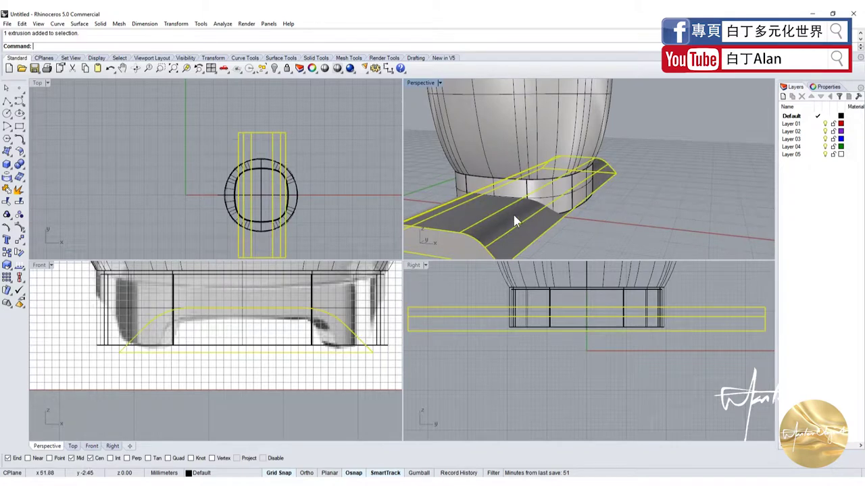
Copy the extruded bar and rotate it 90 degrees about the base's centre
key(ctrl+c)
click(19, 252)
scroll(230, 212, up, 2)
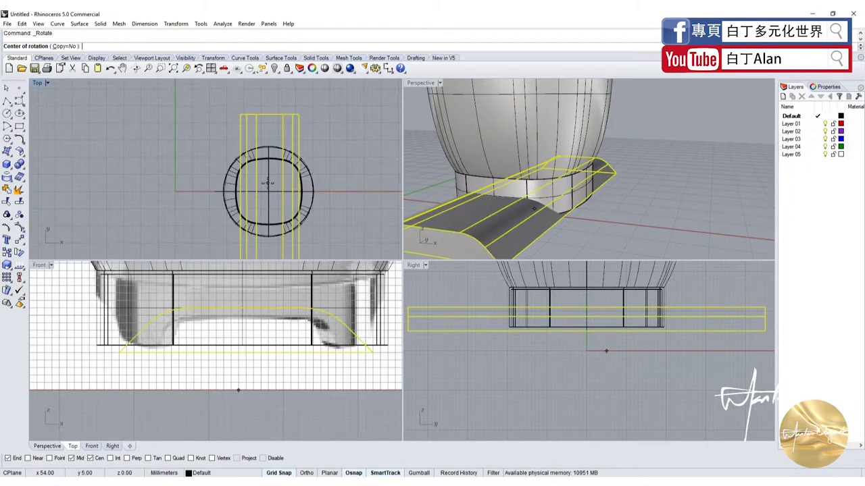
click(268, 191)
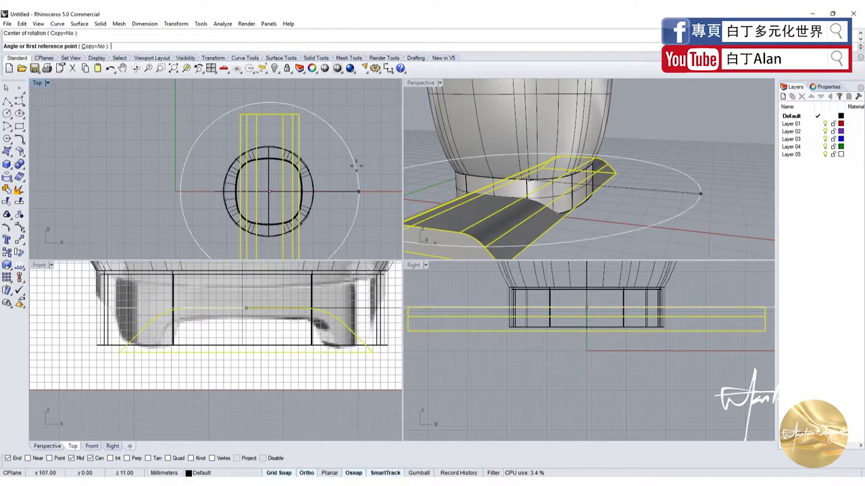
click(326, 103)
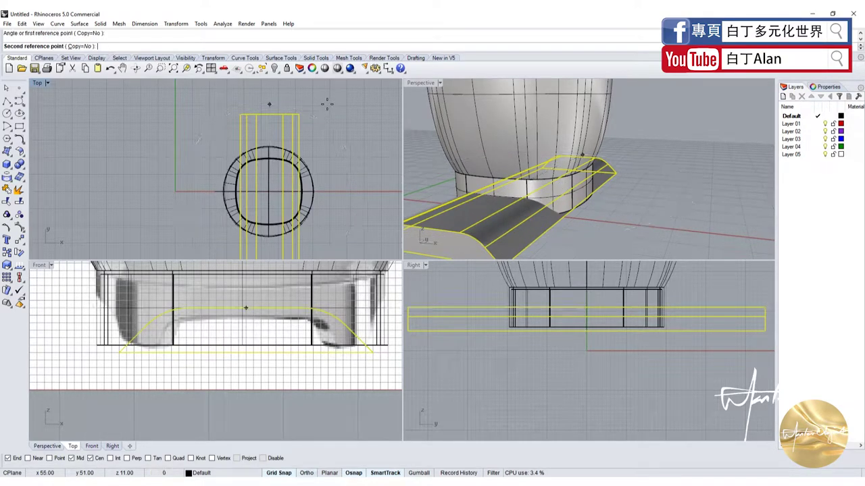
shift+click(368, 148)
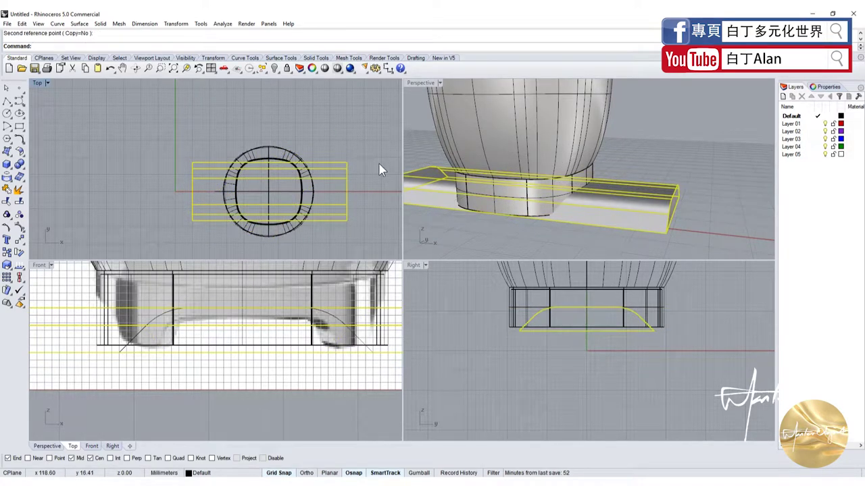
key(Escape)
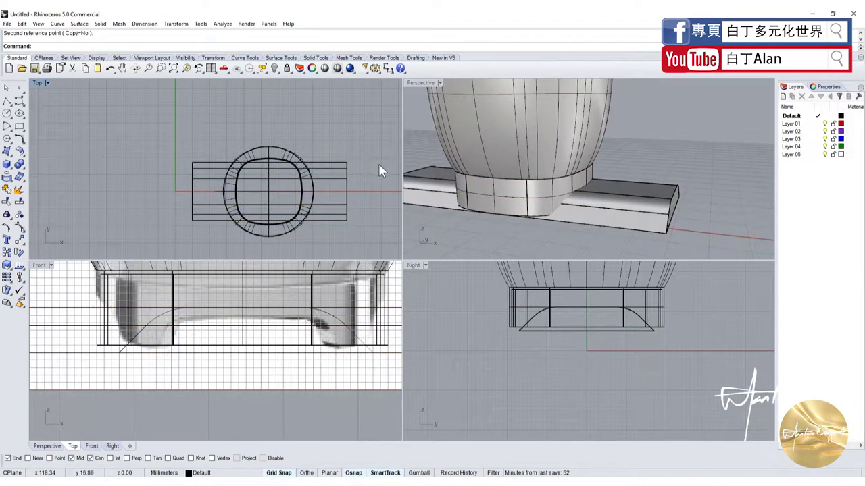
Paste the copied bar back, then delete both crossing base bars
key(ctrl+v)
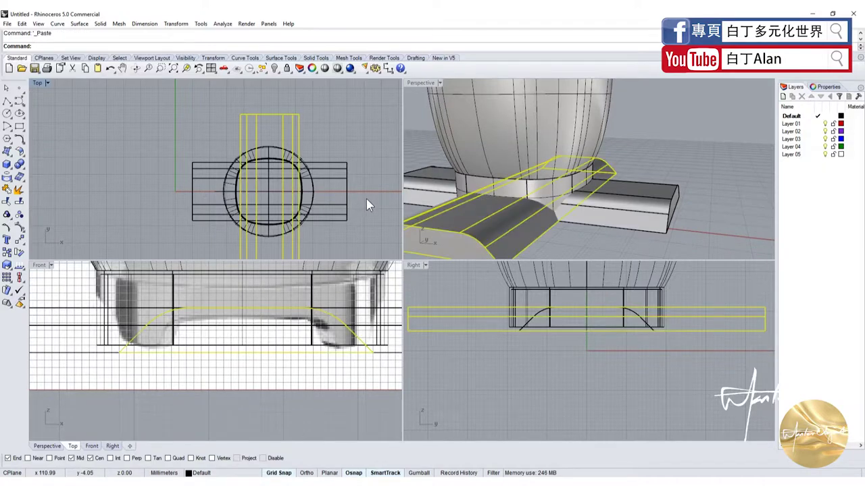
key(Escape)
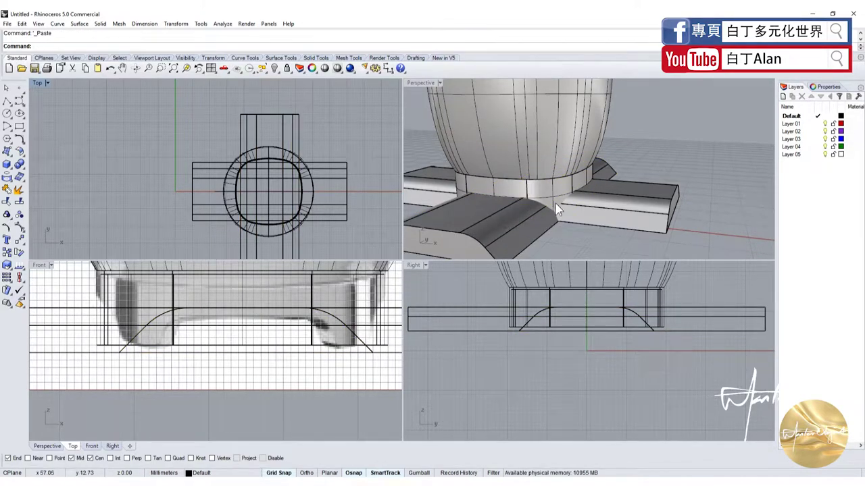
click(604, 206)
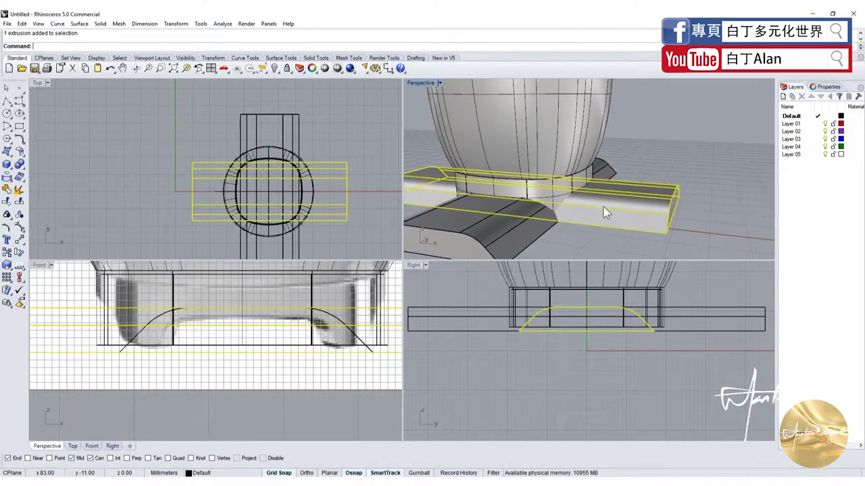
click(515, 220)
key(Delete)
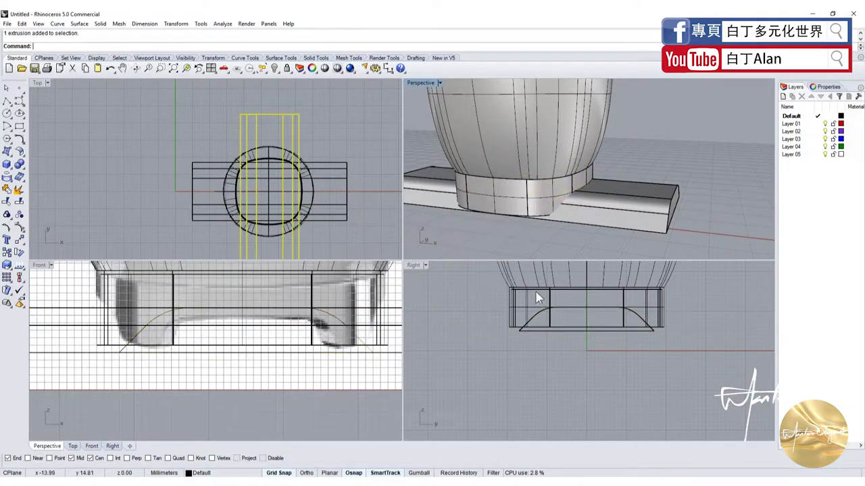
click(613, 224)
key(Delete)
Scale1D the arch curve's left and right control points horizontally toward its centre, steepening its sides
click(346, 356)
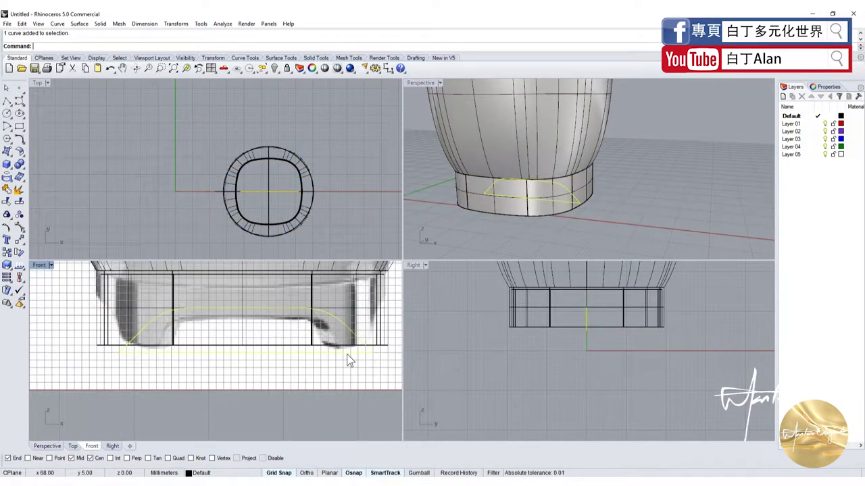
key(F10)
drag(103, 309, 192, 363)
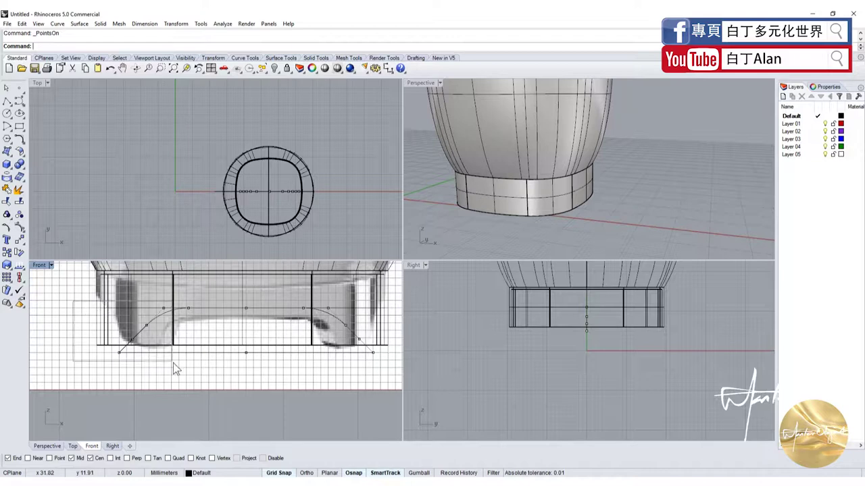
shift+drag(283, 300, 390, 389)
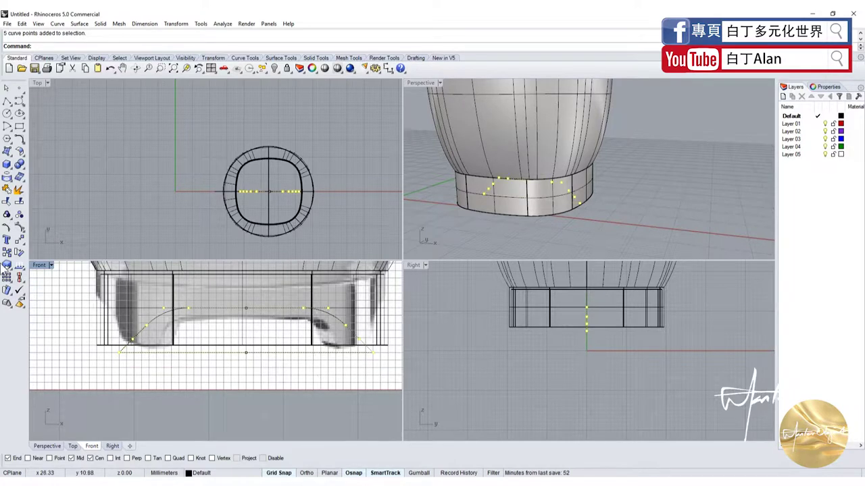
click(8, 266)
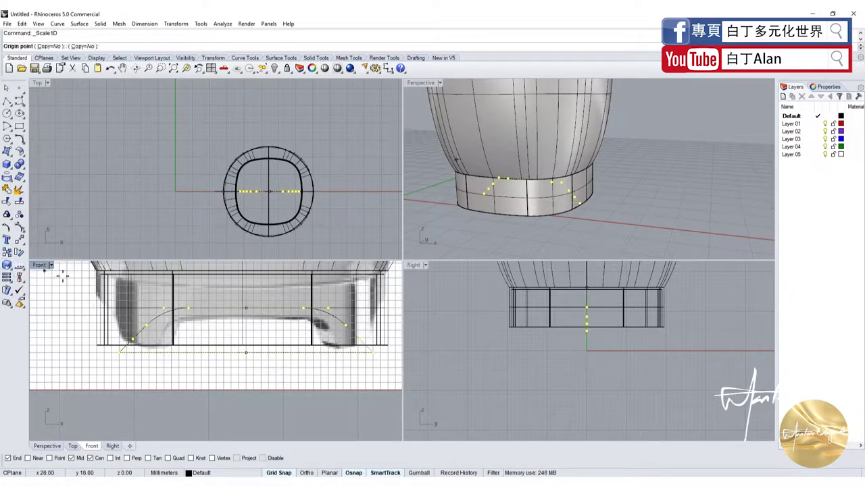
click(45, 268)
click(246, 309)
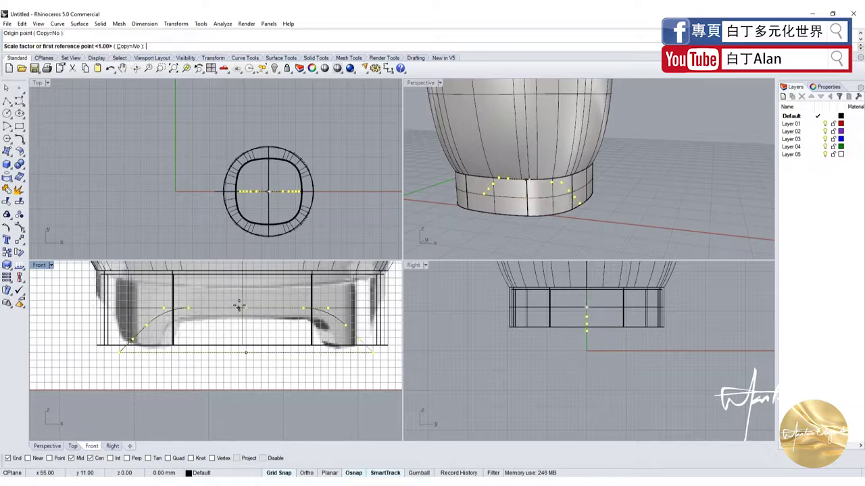
click(188, 308)
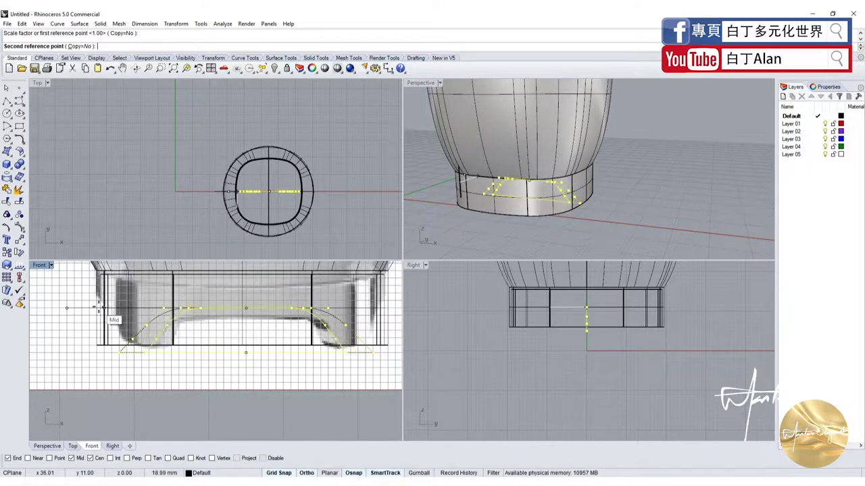
click(101, 313)
key(Escape)
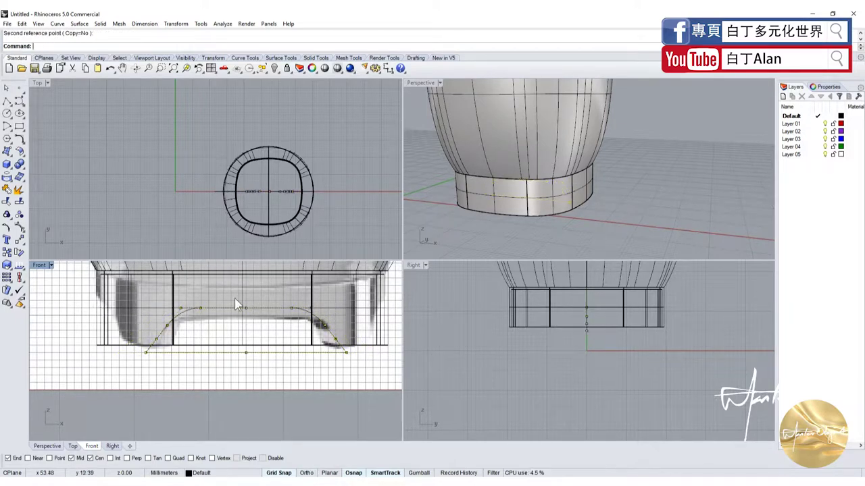
click(189, 313)
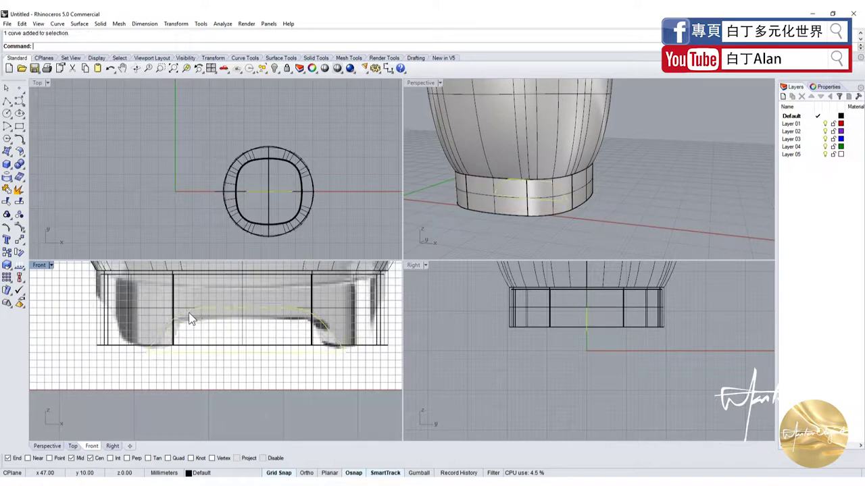
Extrude the narrowed arch curve into a solid bar and rotate it 90° about the base centre
click(11, 174)
click(48, 200)
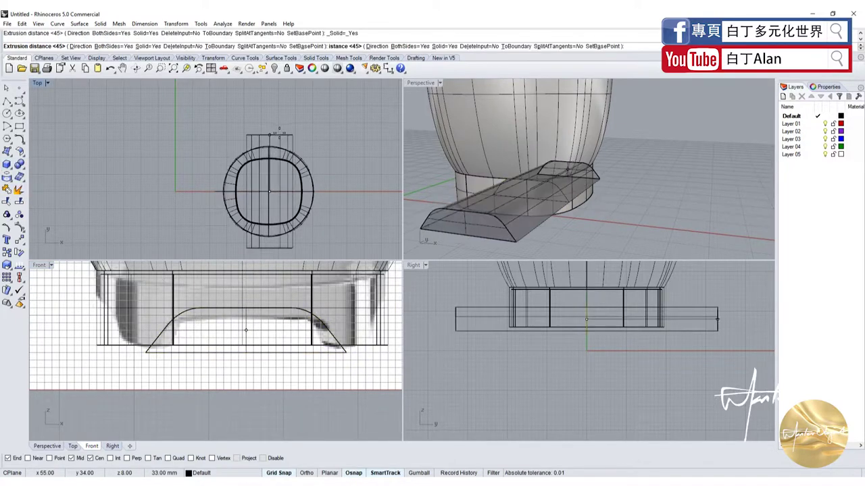
click(290, 134)
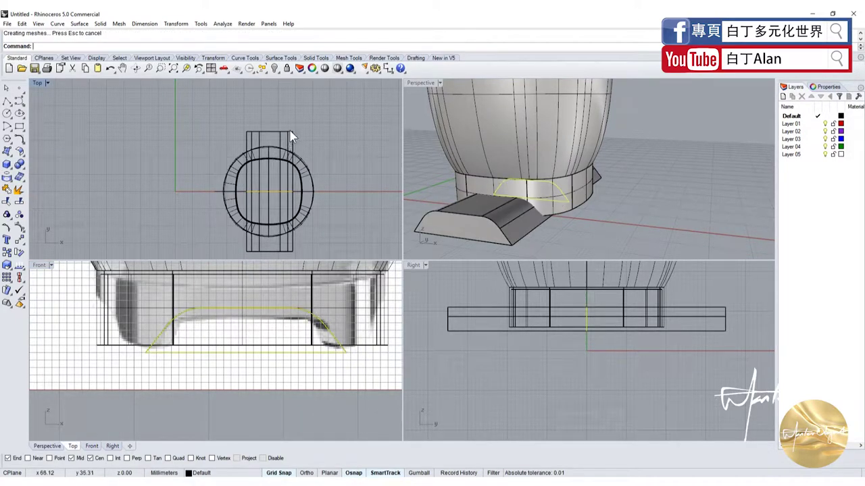
click(19, 253)
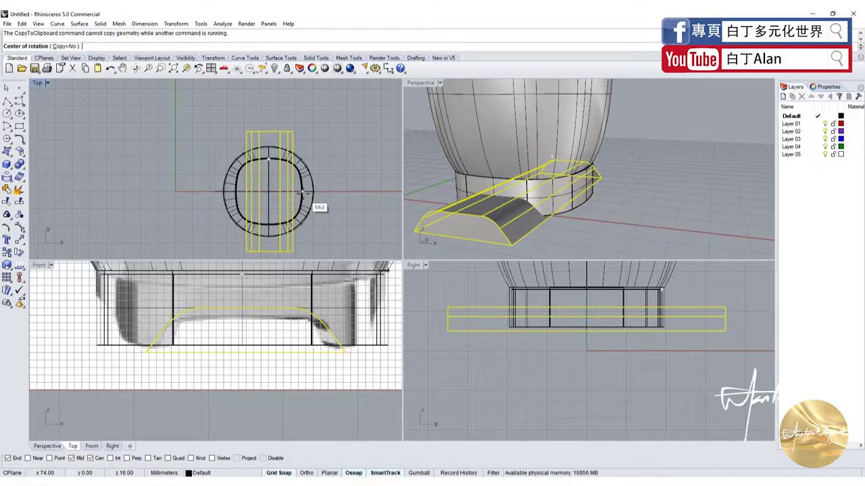
click(269, 191)
click(269, 90)
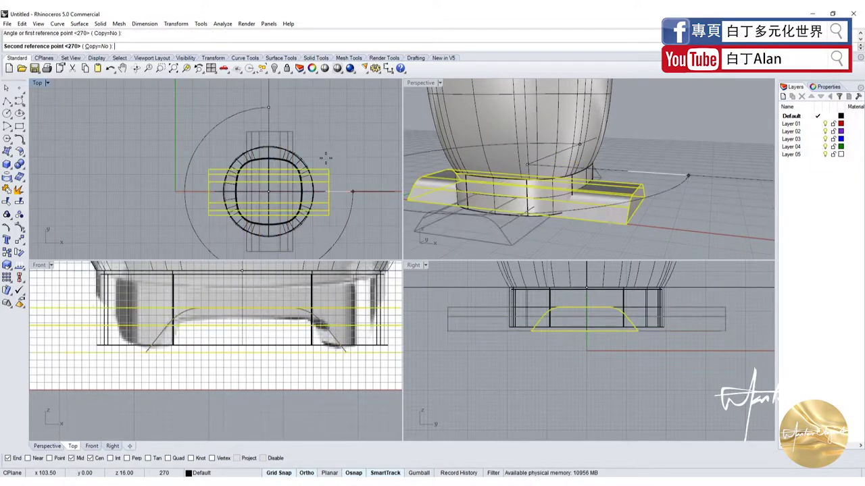
click(329, 190)
Duplicate the arched bar and rotate the copy 90° so the two bars cross at the base
key(ctrl+v)
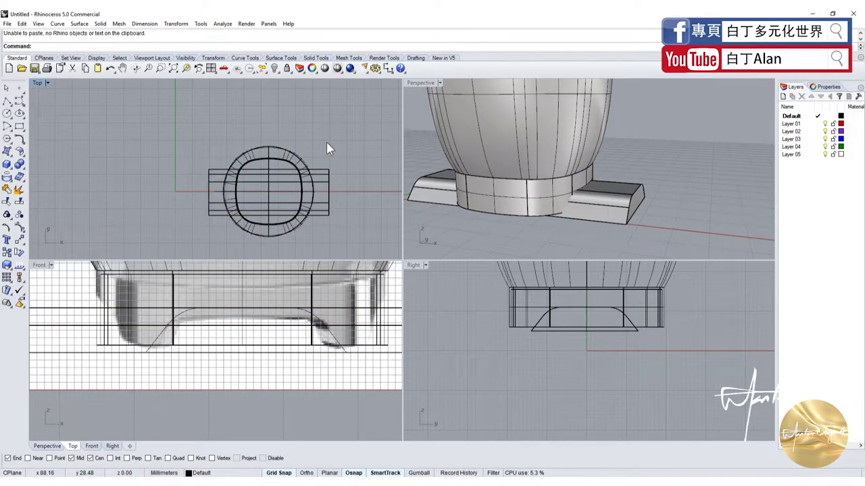
click(325, 182)
key(ctrl+c)
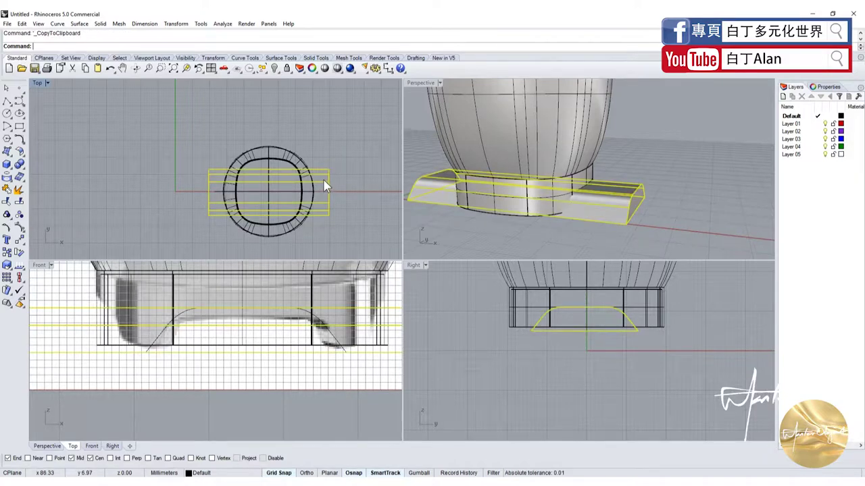
key(ctrl+v)
click(19, 252)
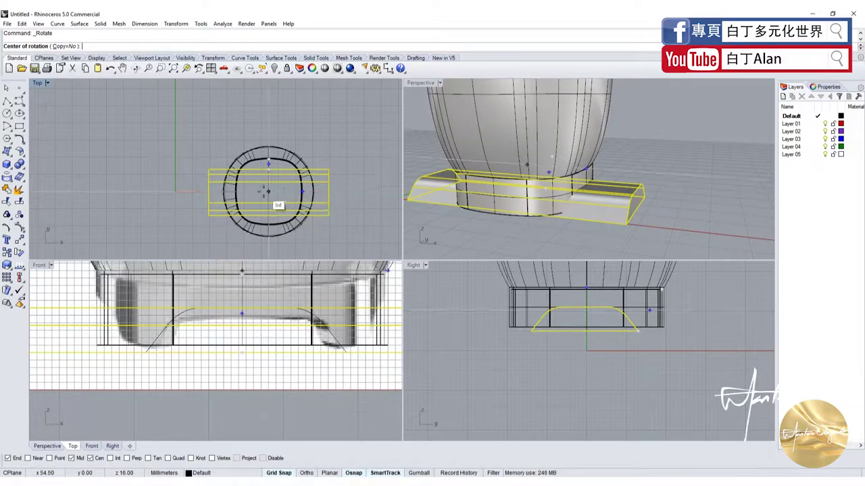
click(269, 191)
click(230, 191)
click(286, 131)
key(Escape)
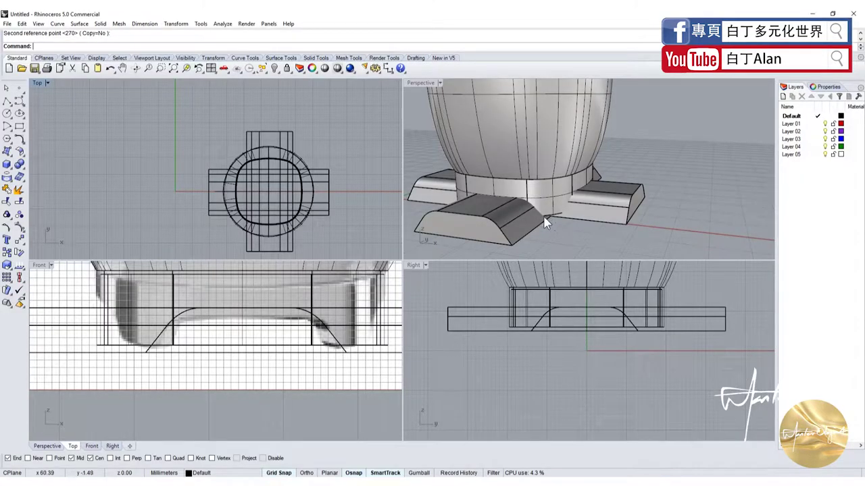
double_click(420, 82)
Boolean-subtract the two crossed arched bars from the base ring to carve four feet
click(312, 331)
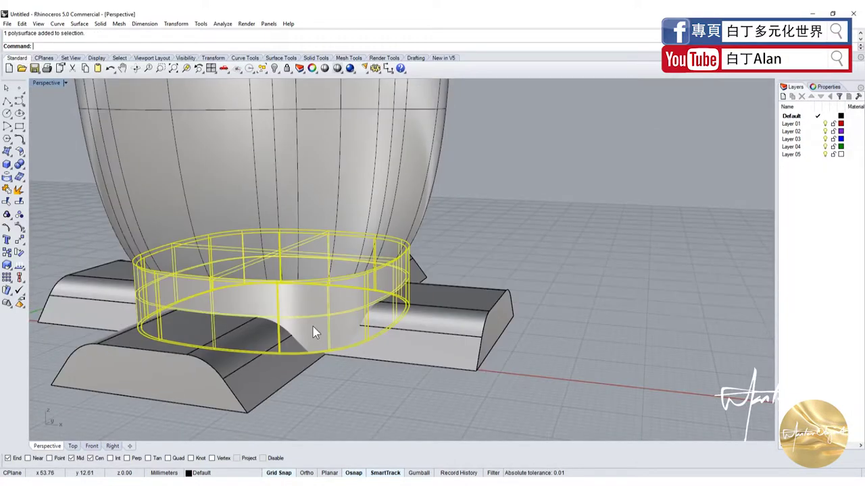
click(22, 173)
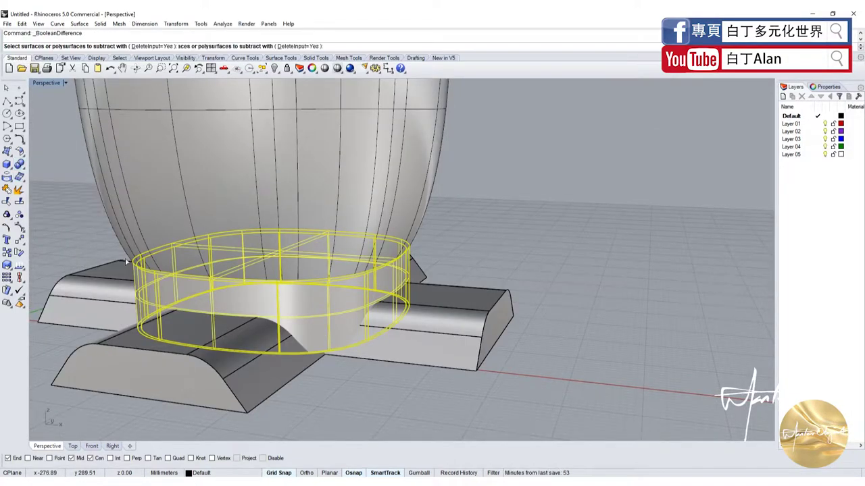
click(112, 317)
click(111, 353)
key(Return)
mouse_move(110, 351)
right_down()
mouse_move(170, 355)
mouse_move(184, 302)
right_up()
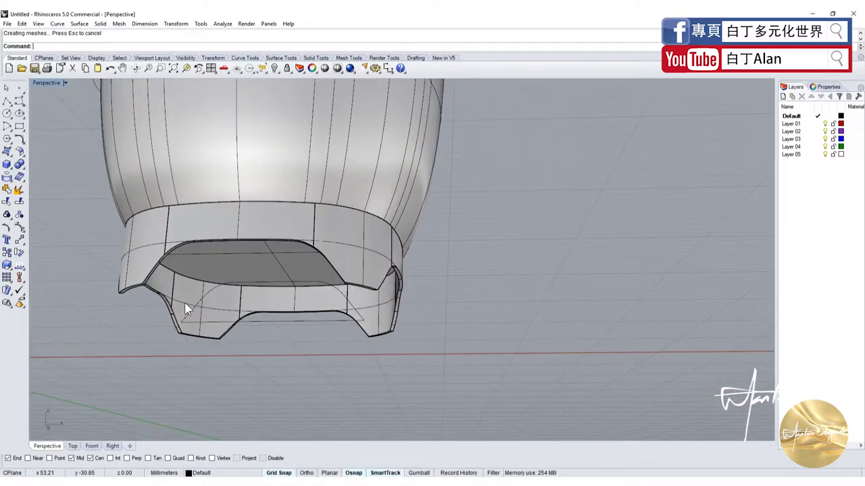
Start FilletEdge on a cutout corner edge, undo the first try, and set radius 3
click(19, 177)
click(83, 184)
scroll(152, 279, up, 5)
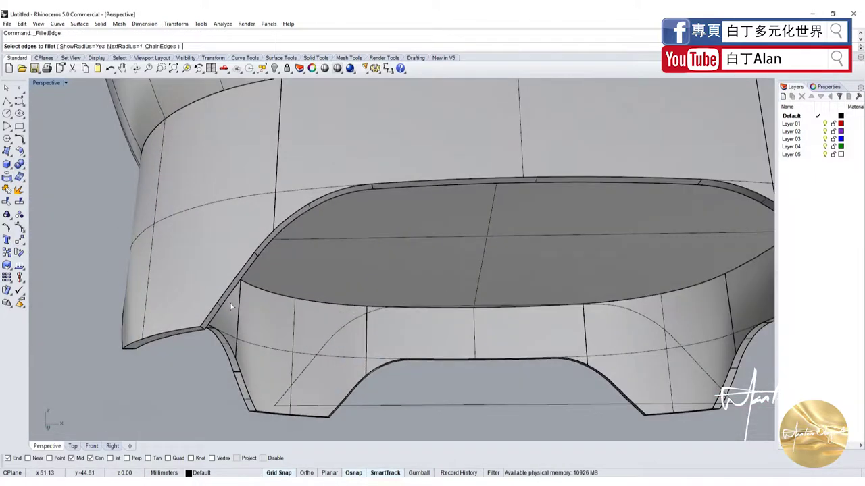
scroll(152, 278, up, 4)
click(175, 344)
key(Return)
key(ctrl+z)
scroll(277, 300, down, 4)
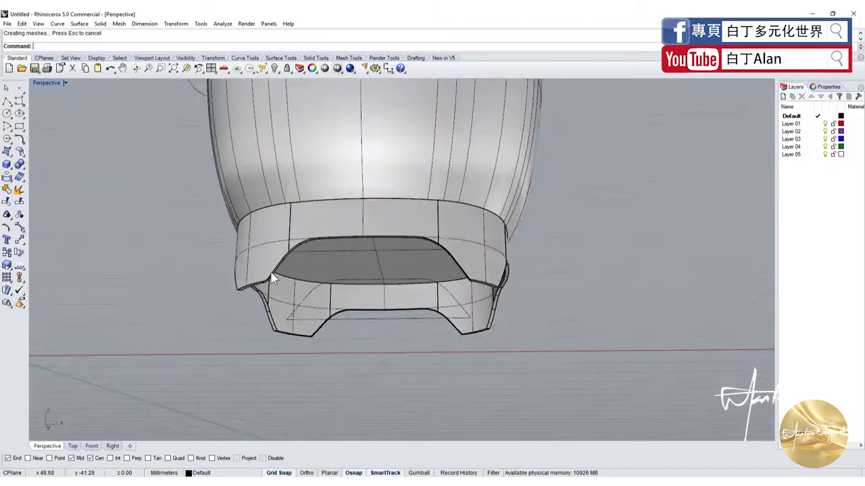
scroll(277, 300, down, 3)
key(Return)
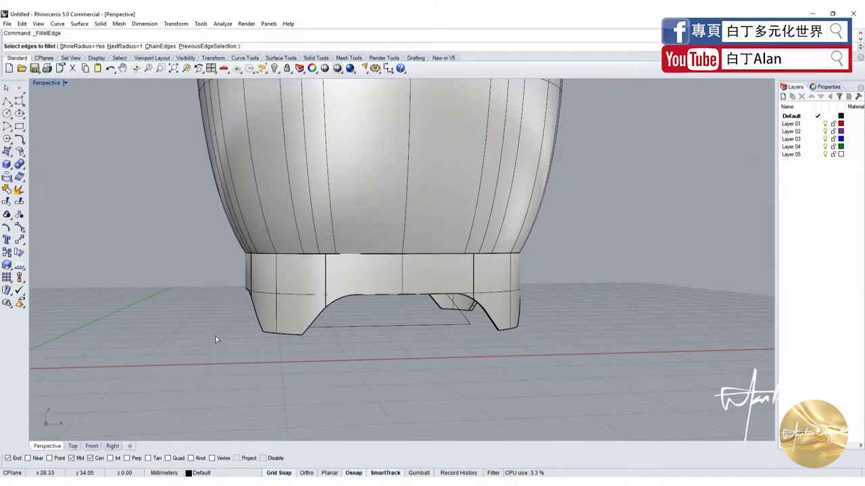
text(3)
key(Return)
Fillet a cutout edge on the base underside with radius 3
scroll(223, 338, up, 3)
right_drag(223, 338, 276, 292)
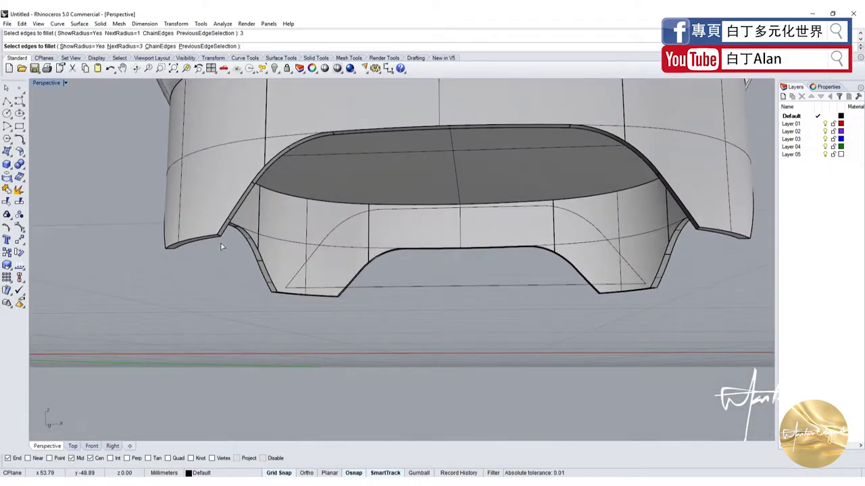
right_drag(221, 247, 203, 169)
click(202, 169)
key(Return)
key(Return)
mouse_move(333, 241)
right_down()
mouse_move(343, 270)
mouse_move(401, 266)
mouse_move(629, 295)
mouse_move(676, 260)
mouse_move(666, 243)
mouse_move(549, 272)
right_up()
click(665, 246)
click(659, 251)
key(Return)
click(662, 244)
key(Return)
key(Return)
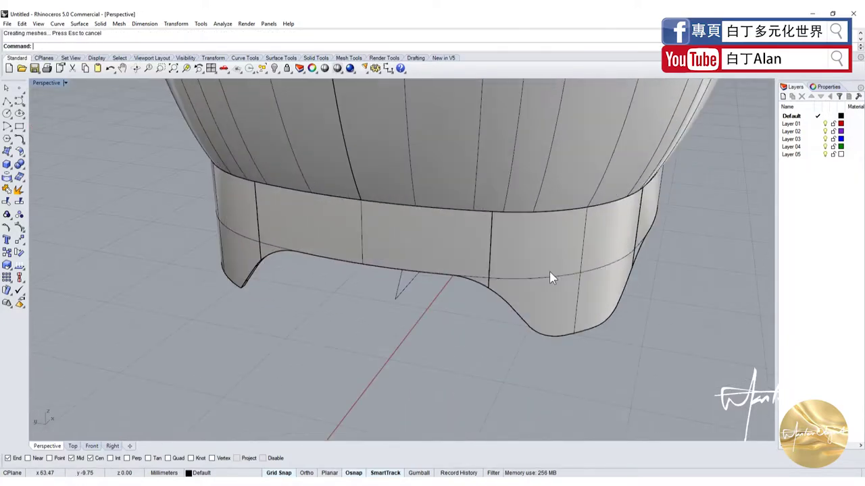
Repeat the edge fillet and orbit in close on the base's cutout edges
scroll(365, 317, down, 3)
scroll(425, 313, up, 4)
scroll(385, 275, up, 3)
scroll(190, 245, up, 3)
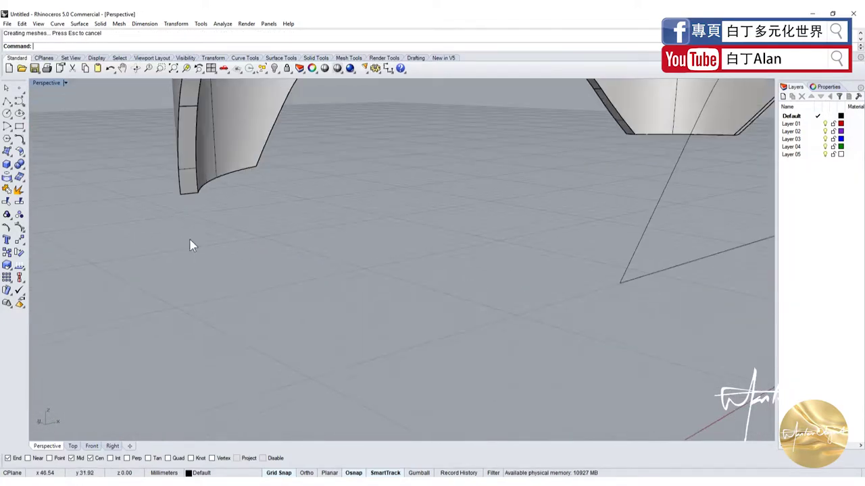
key(Return)
mouse_move(189, 194)
right_down()
mouse_move(394, 240)
mouse_move(560, 191)
mouse_move(558, 115)
mouse_move(517, 270)
mouse_move(436, 254)
right_up()
key(Return)
scroll(517, 270, down, 5)
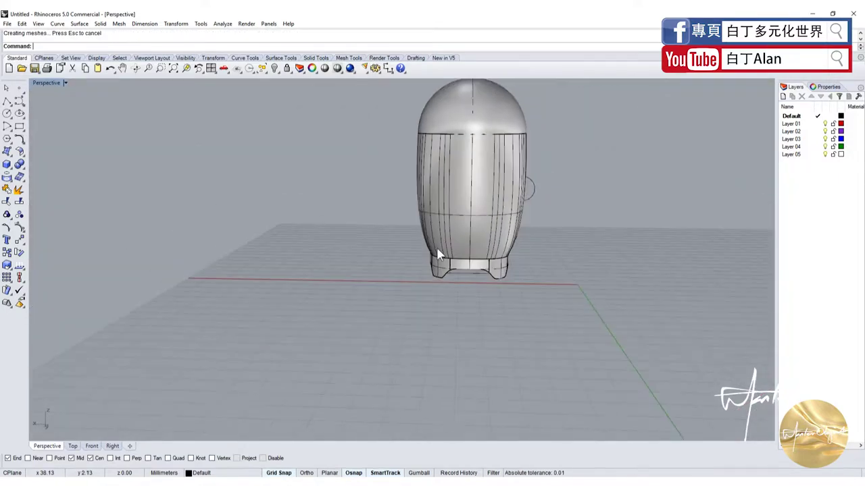
scroll(422, 297, up, 5)
scroll(421, 297, up, 3)
right_drag(419, 296, 281, 282)
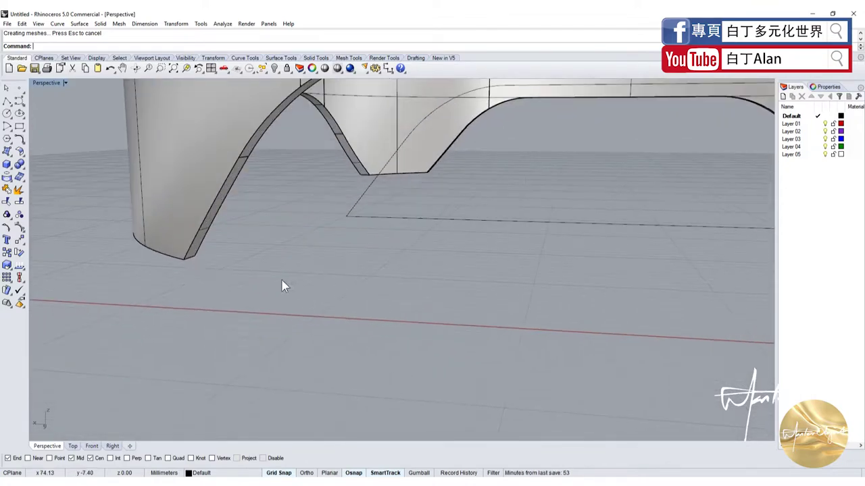
Fillet the cutout's bottom edge and opposite corner edge at radius 3, then review the model
key(Return)
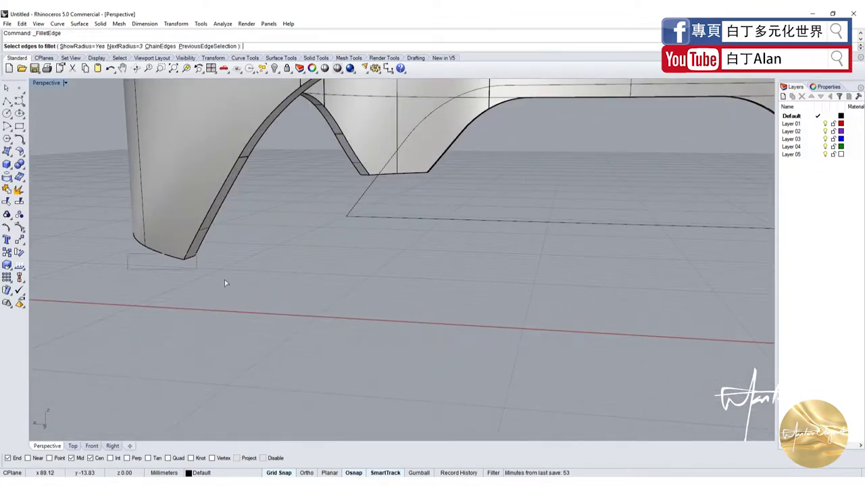
click(190, 256)
mouse_move(386, 193)
right_down()
mouse_move(364, 154)
mouse_move(418, 184)
mouse_move(579, 208)
right_up()
click(364, 154)
scroll(578, 208, up, 5)
scroll(578, 206, down, 5)
right_drag(517, 202, 426, 239)
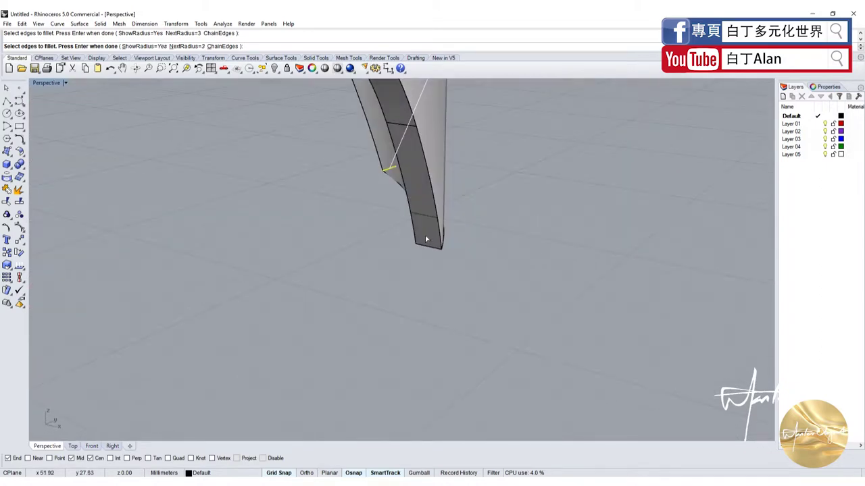
key(Return)
scroll(428, 328, down, 5)
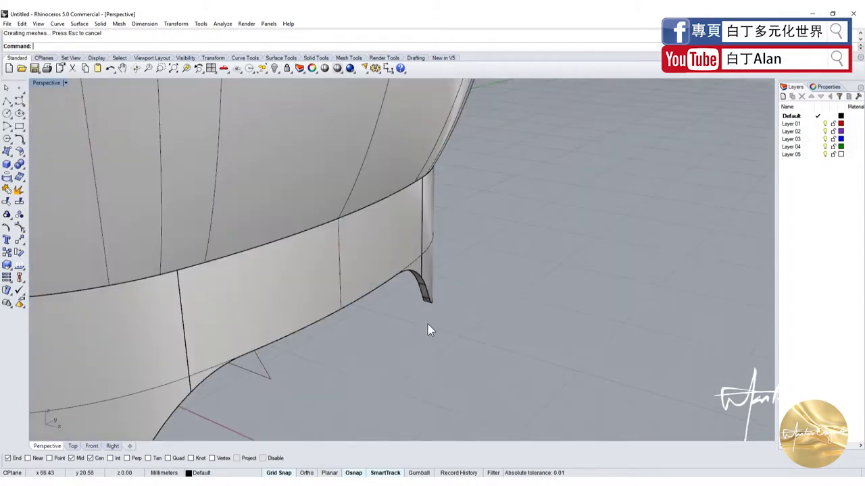
scroll(322, 305, down, 5)
mouse_move(322, 305)
right_down()
mouse_move(327, 261)
mouse_move(209, 176)
right_up()
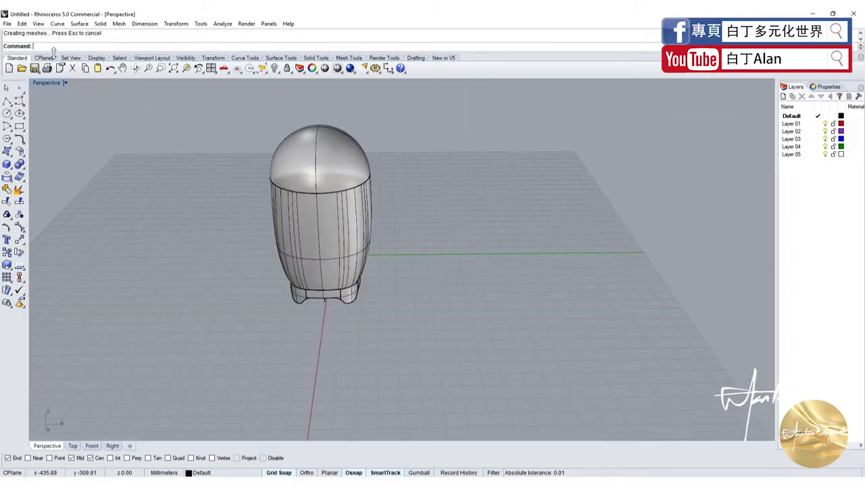
Return to the four-view layout and hide the juicer body to isolate the dome and base
double_click(45, 83)
scroll(218, 382, down, 2)
scroll(254, 397, up, 1)
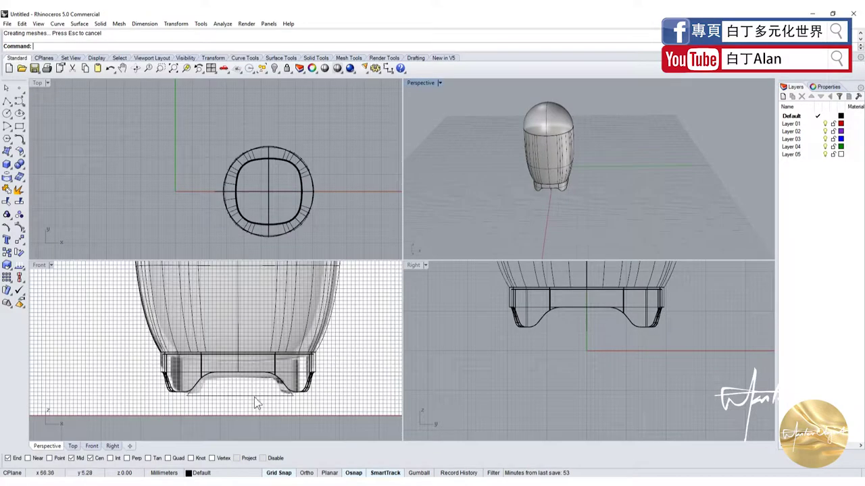
scroll(291, 393, up, 3)
scroll(290, 410, down, 3)
scroll(300, 401, down, 1)
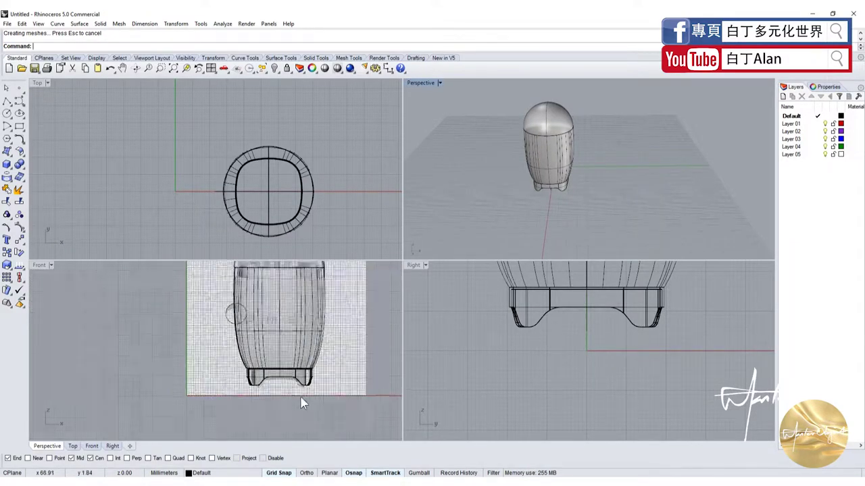
scroll(300, 378, down, 2)
scroll(302, 333, up, 3)
scroll(308, 339, up, 1)
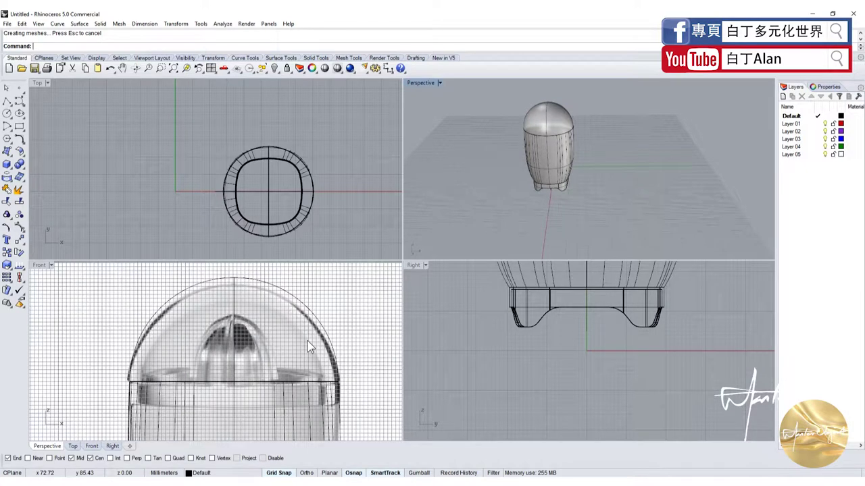
click(541, 110)
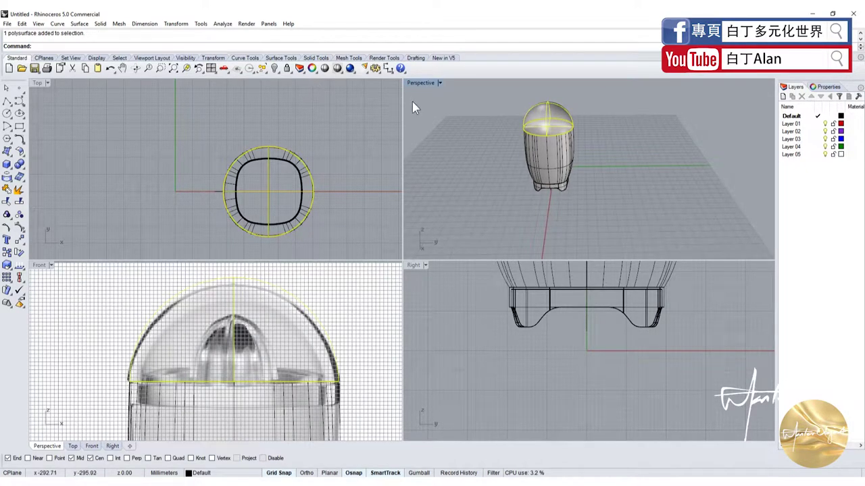
click(537, 154)
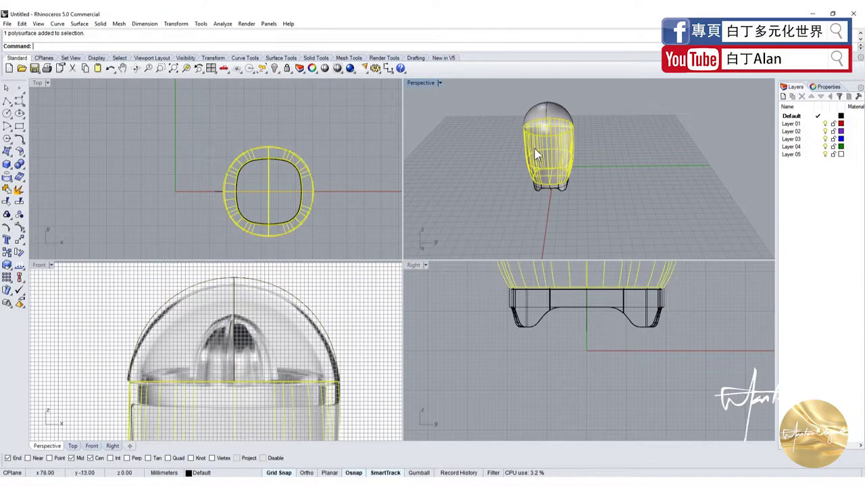
click(275, 68)
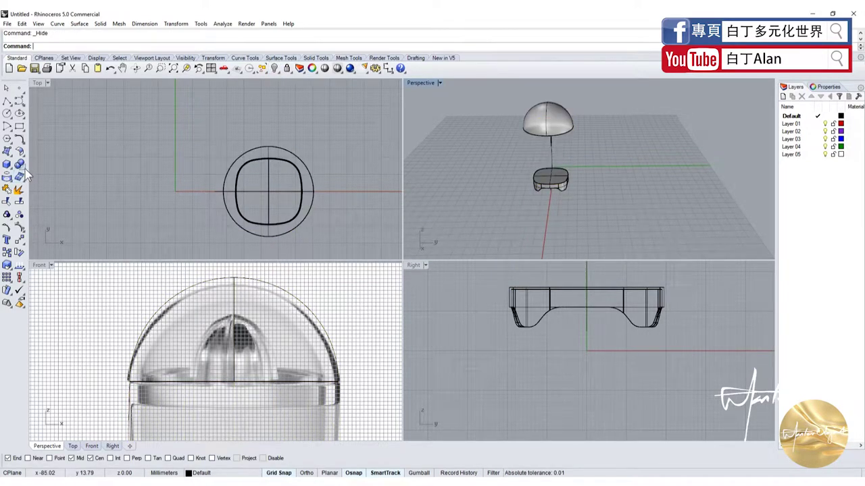
Shell the dome lid to 0.5 thickness with its bottom face open, then hide it
click(25, 169)
click(92, 172)
right_drag(594, 203, 554, 196)
scroll(572, 324, up, 5)
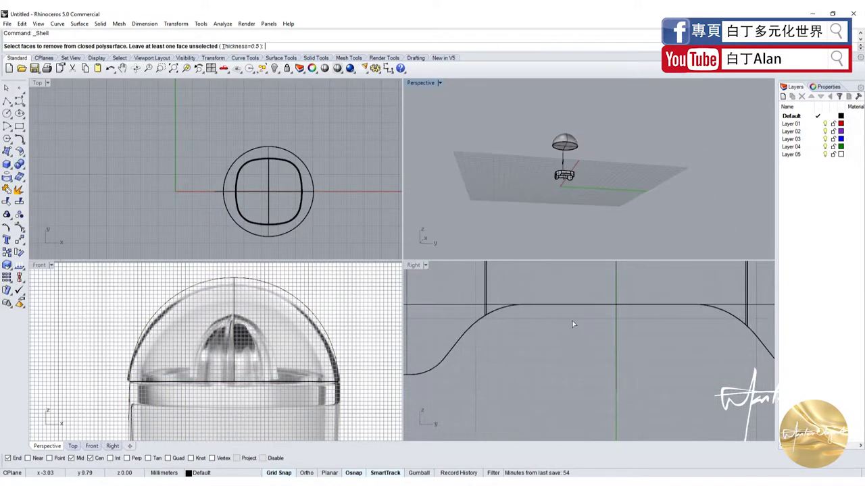
scroll(568, 149, up, 3)
scroll(570, 162, up, 3)
click(571, 171)
text(1)
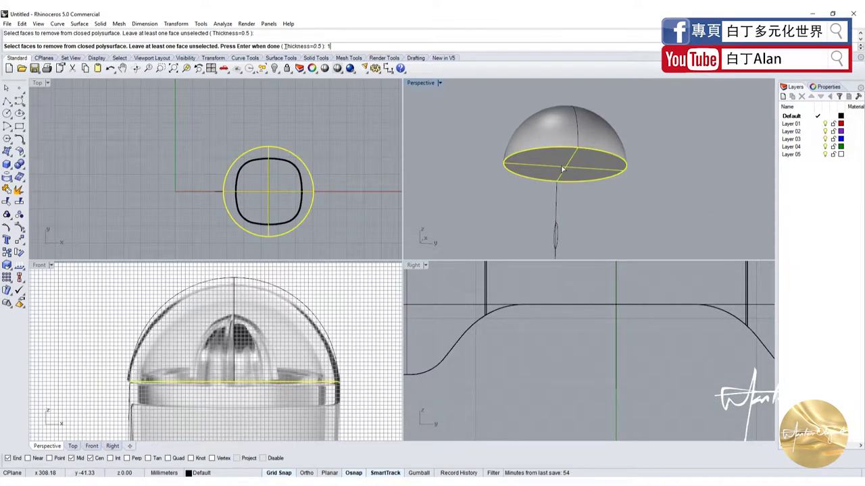
key(Return)
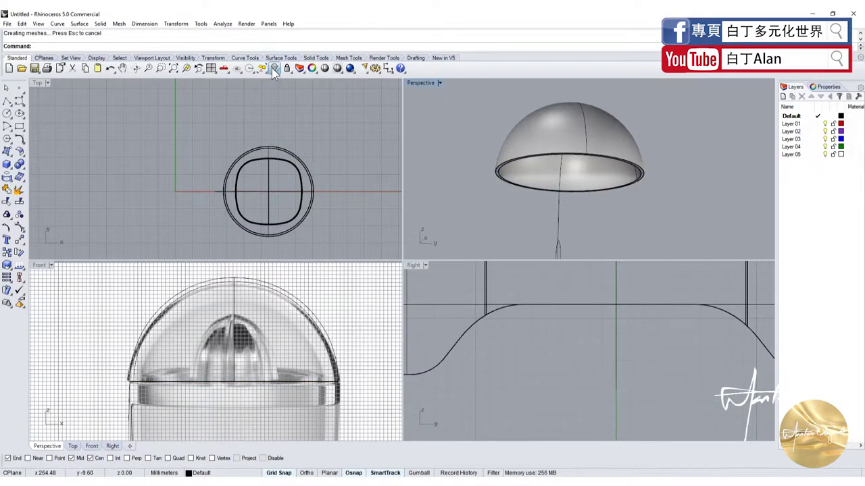
click(549, 113)
click(275, 68)
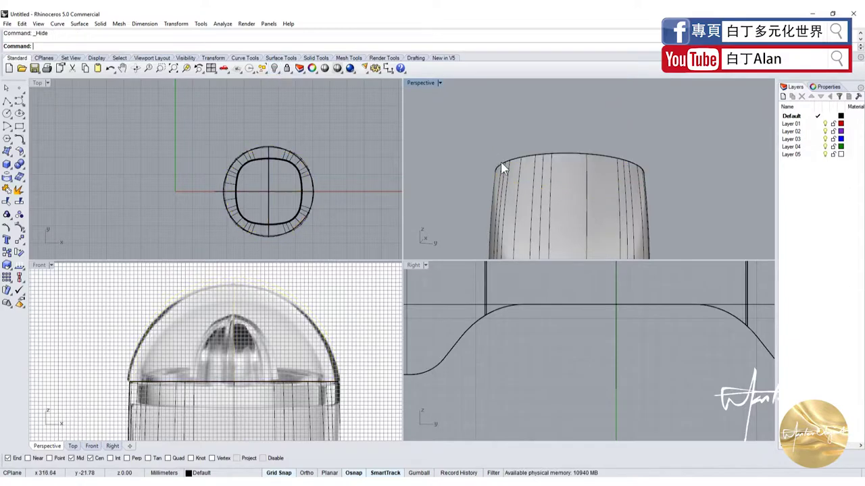
Shell the body cup to 1 thickness with its top face removed and inspect inside
right_drag(501, 163, 411, 181)
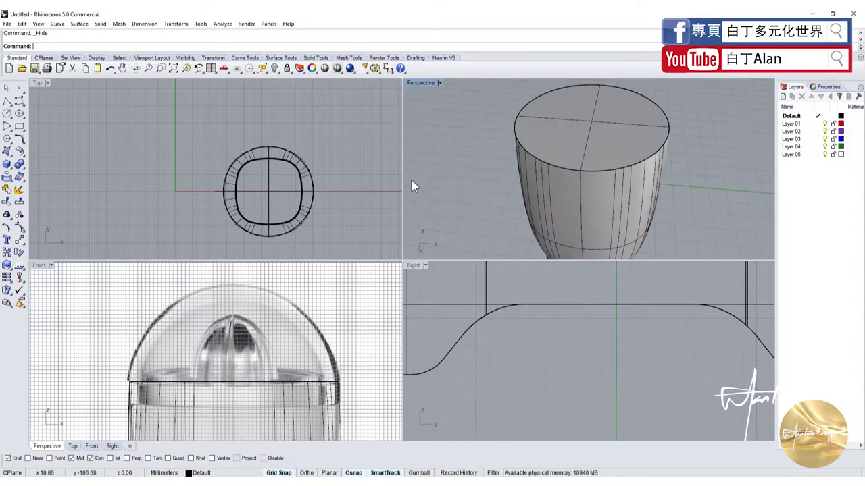
click(24, 167)
click(98, 171)
click(578, 123)
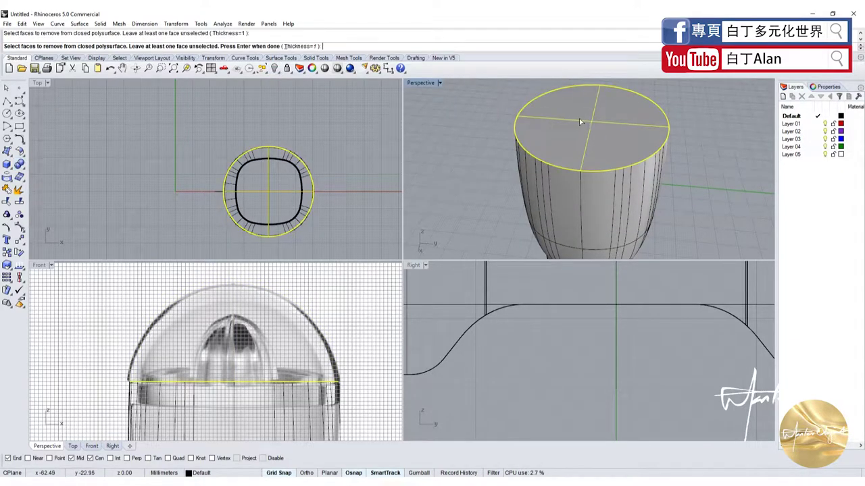
key(Return)
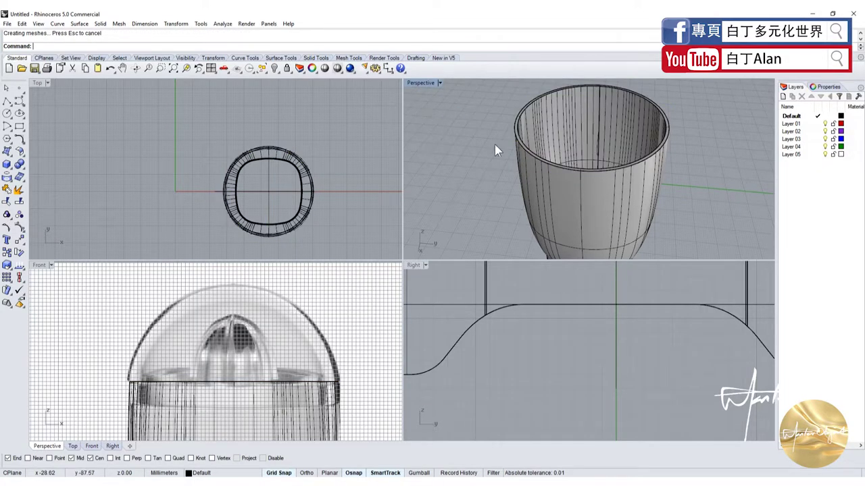
right_drag(495, 145, 600, 188)
scroll(600, 189, up, 5)
right_click(580, 175)
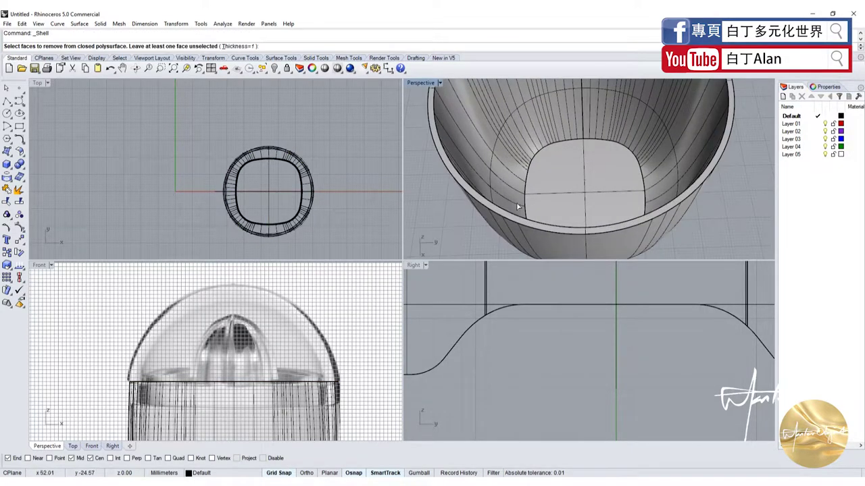
key(Escape)
Open a larger Google Images preview of the cream Smeg Citrus Juicer photo
scroll(357, 228, down, 3)
scroll(266, 339, up, 3)
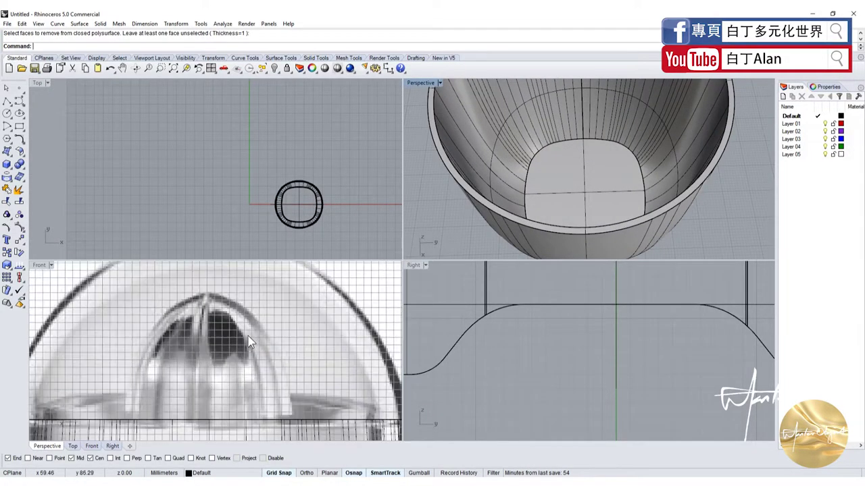
scroll(265, 339, down, 3)
scroll(266, 339, up, 5)
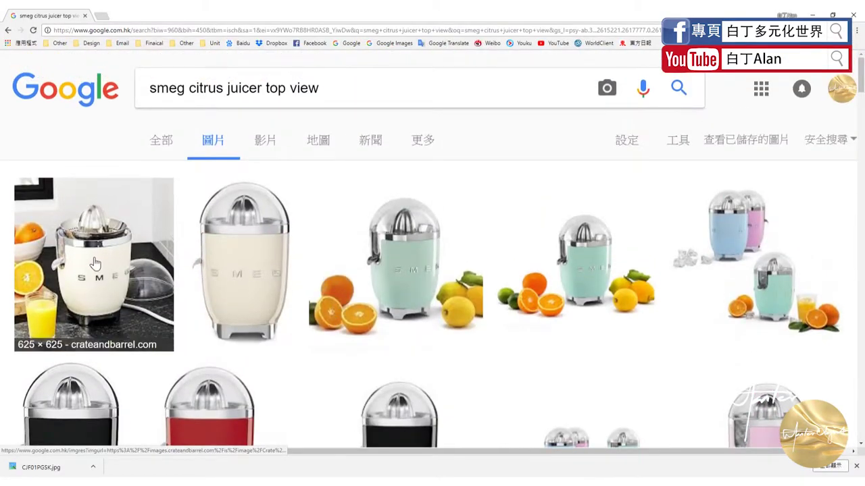
click(95, 264)
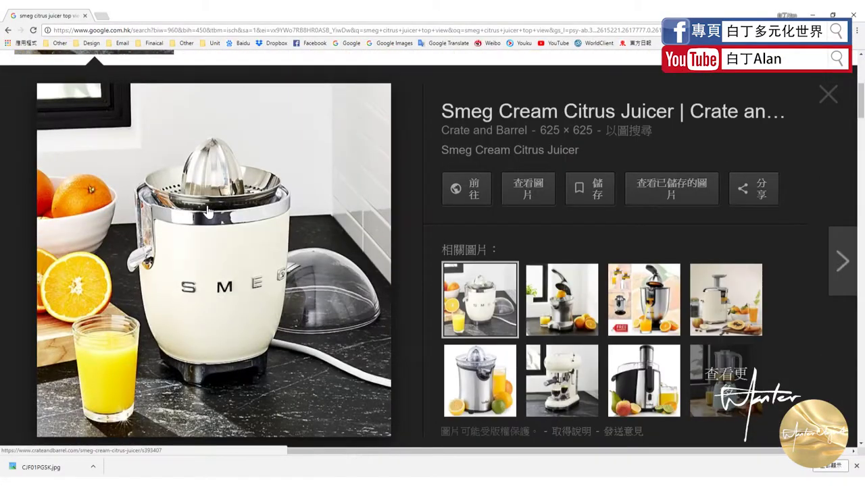
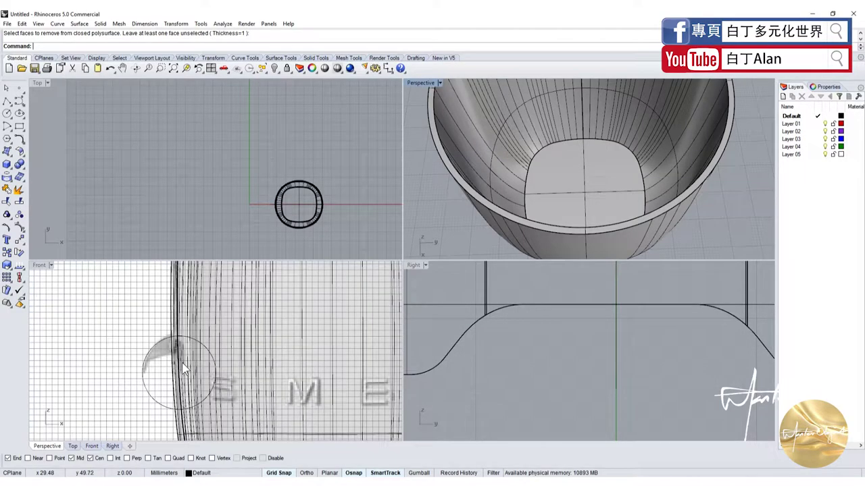
Start a new circle centred on the spout circle, then check the Smeg juicer reference photo
click(145, 373)
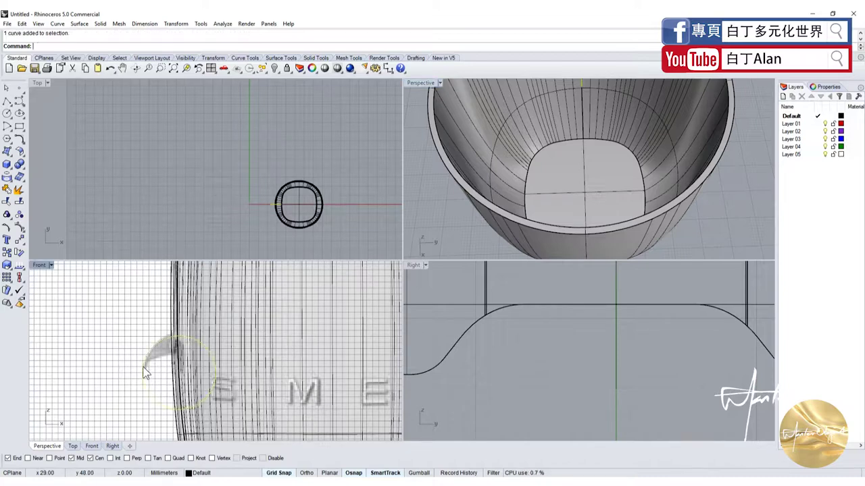
click(8, 114)
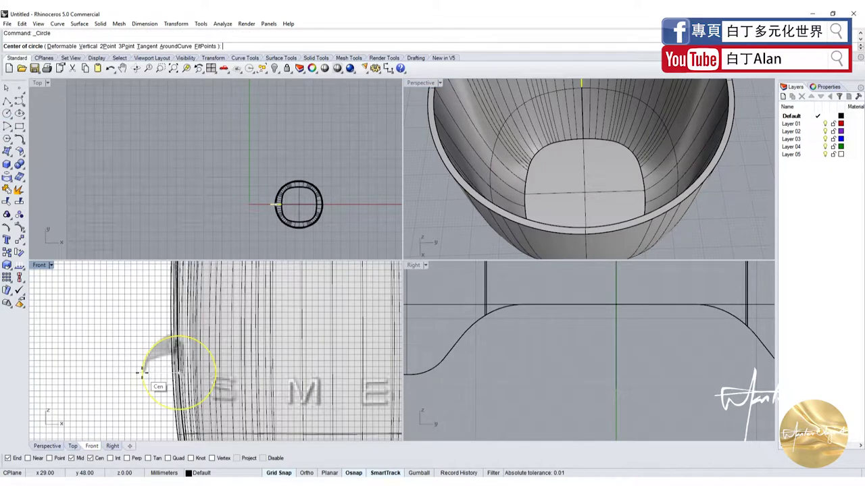
click(142, 372)
scroll(526, 336, down, 3)
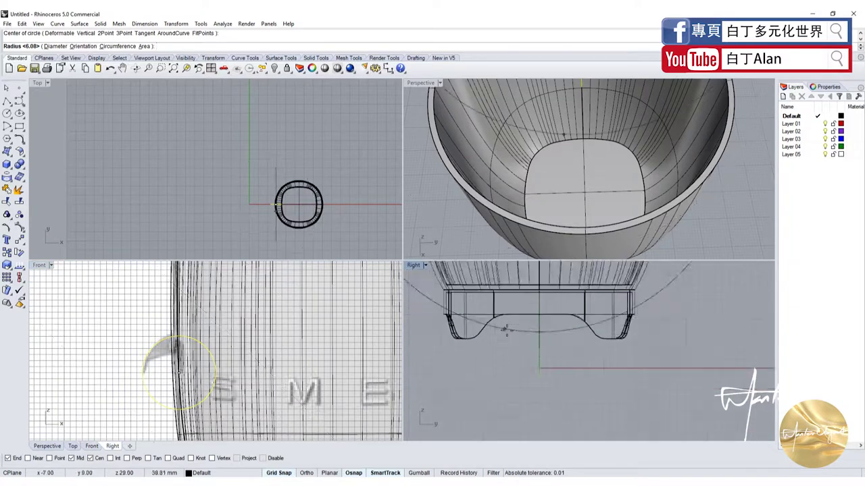
scroll(526, 336, down, 3)
scroll(526, 336, up, 3)
scroll(523, 334, up, 3)
scroll(516, 333, up, 3)
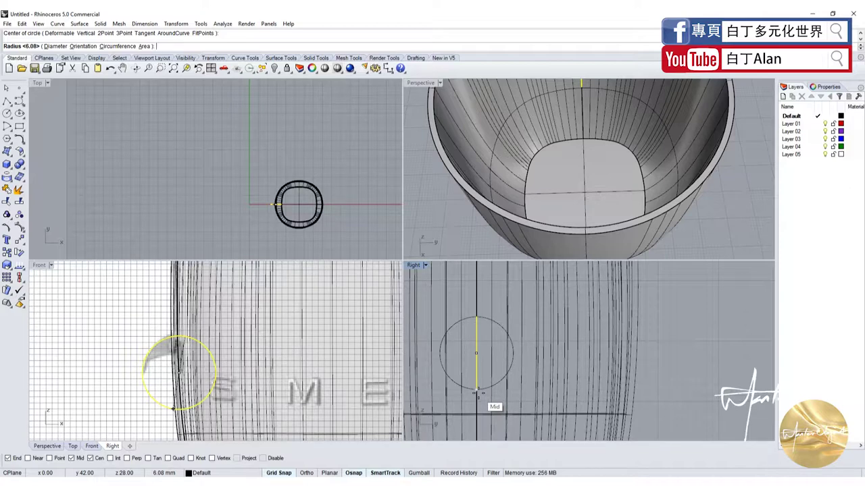
key(alt+Tab)
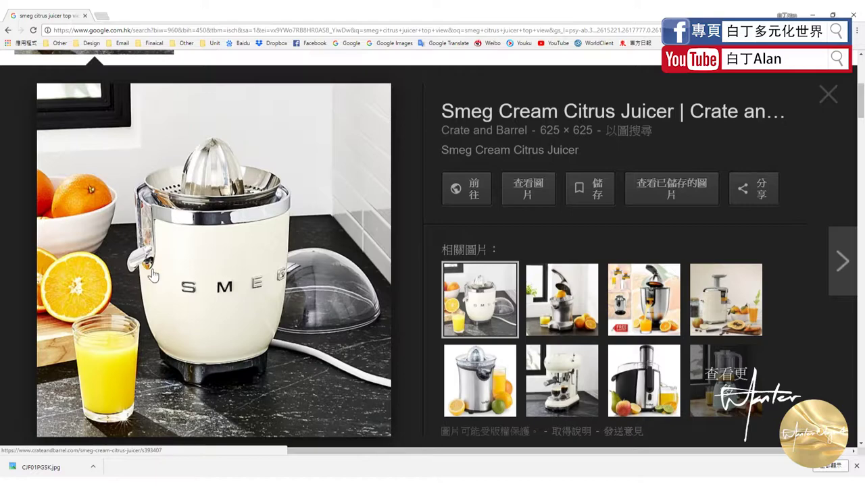
key(alt+Tab)
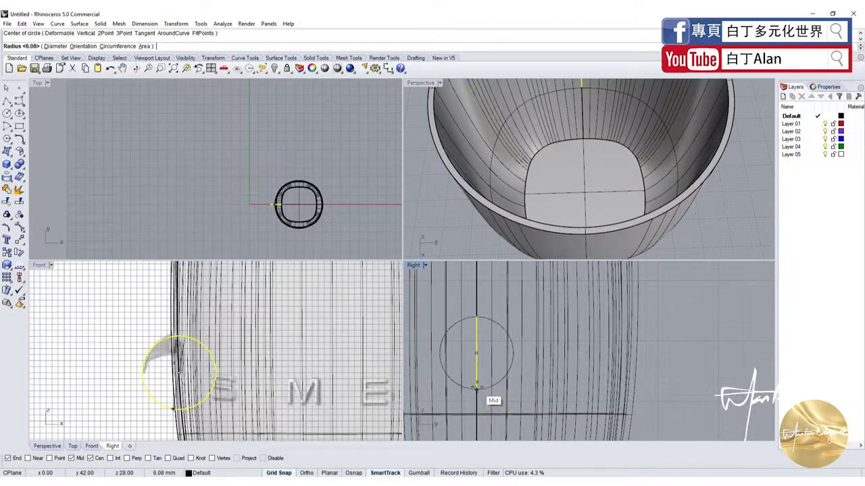
Undo the first circle attempt and draw a fresh circle in the Right view
click(476, 390)
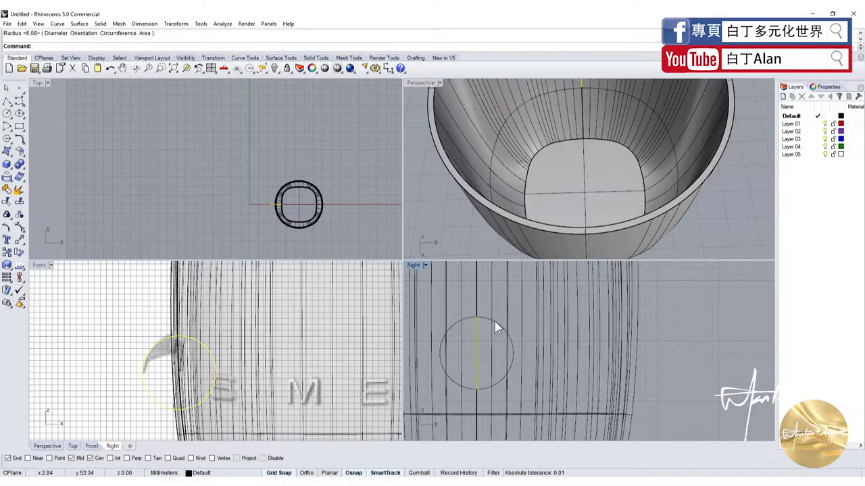
drag(495, 321, 501, 298)
key(ctrl+z)
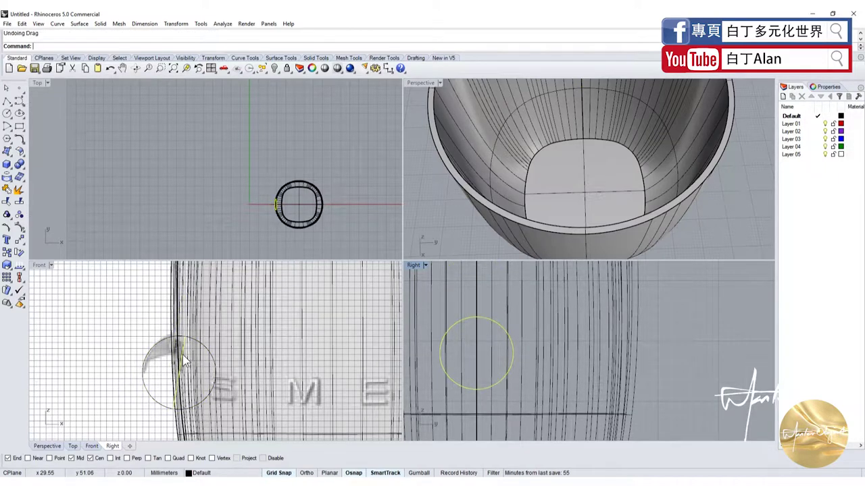
key(ctrl+z)
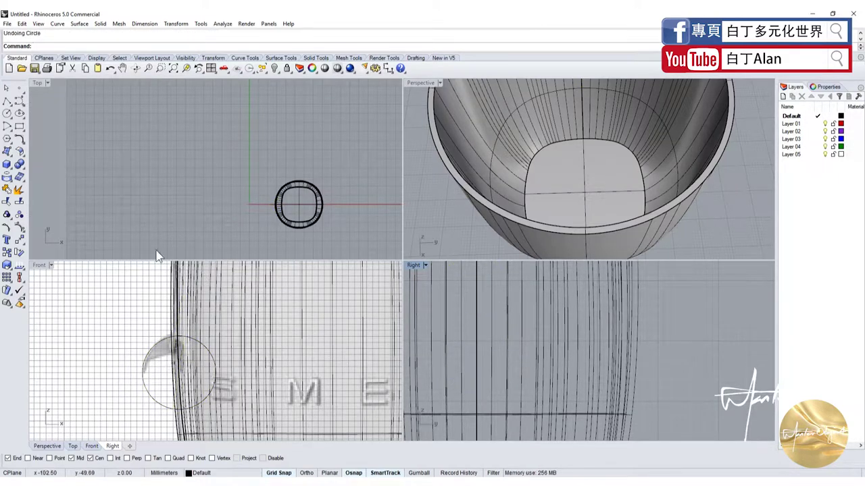
click(7, 113)
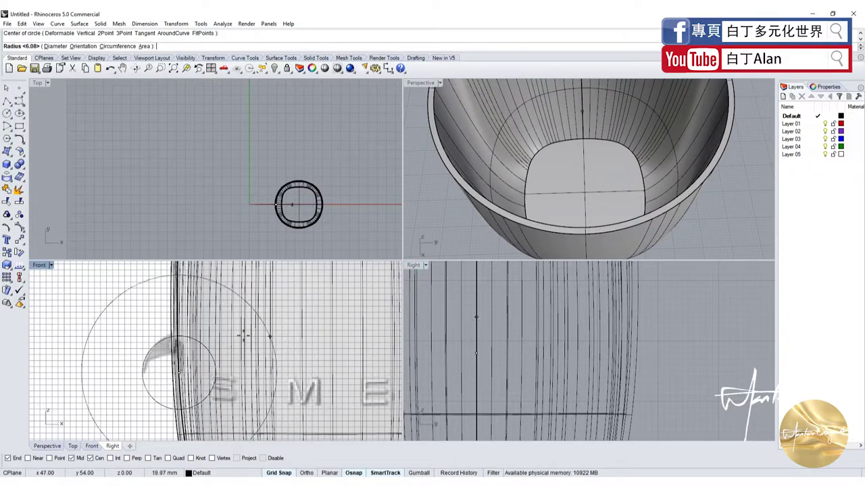
click(476, 352)
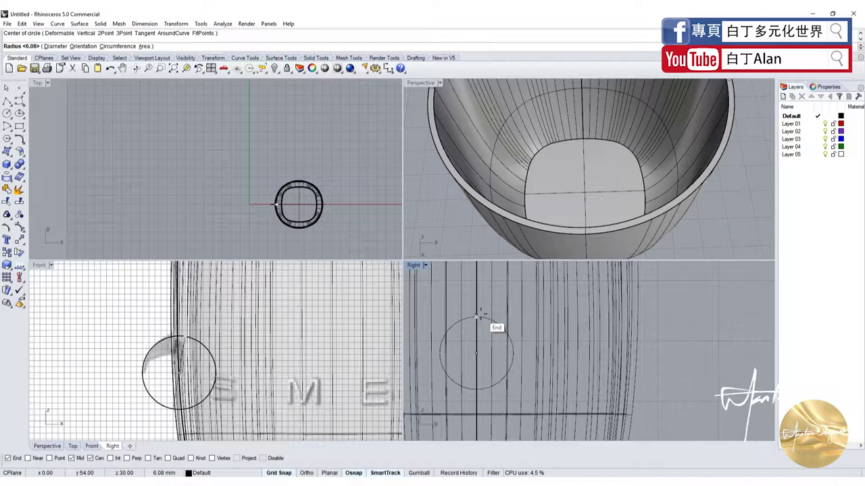
click(481, 314)
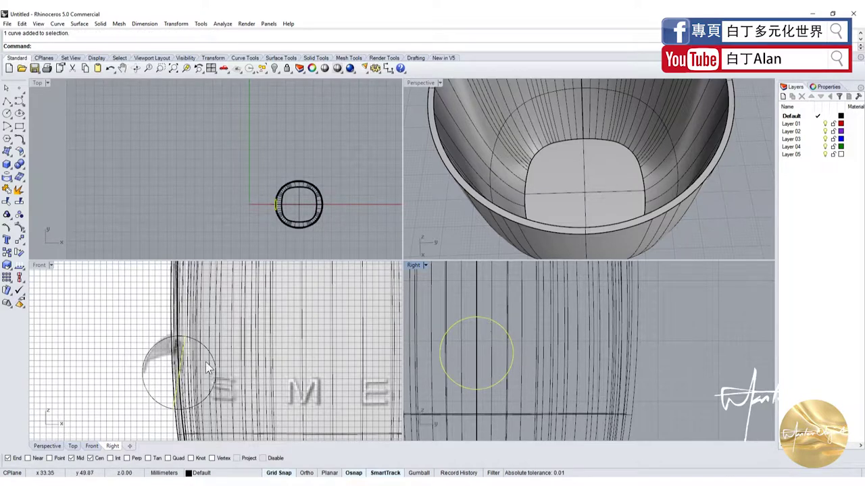
Rotate the new circle 90° into place at the spout using Front-view reference points
click(193, 337)
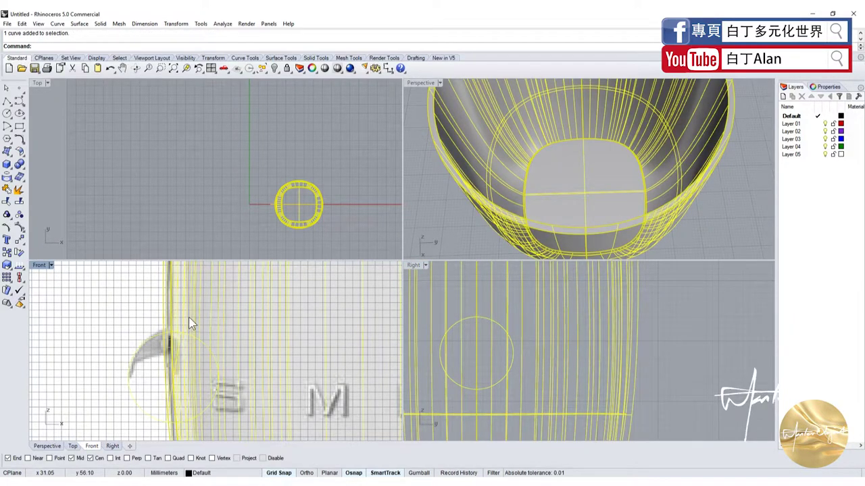
click(188, 317)
click(19, 252)
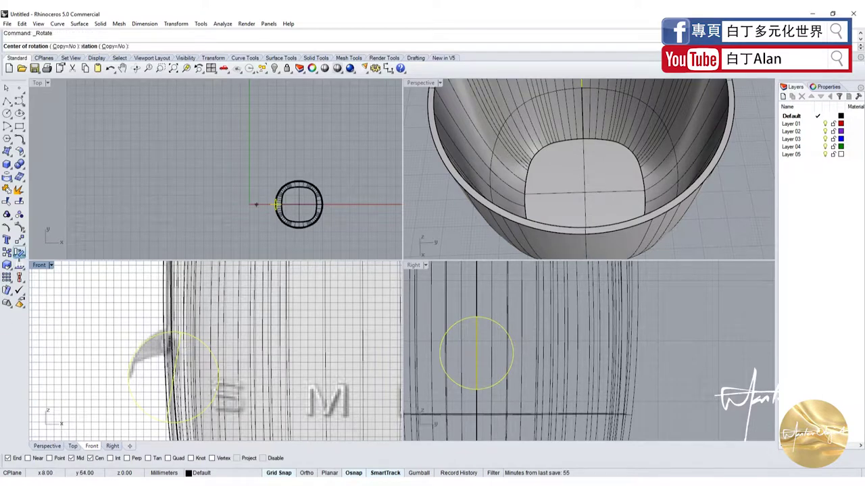
click(172, 352)
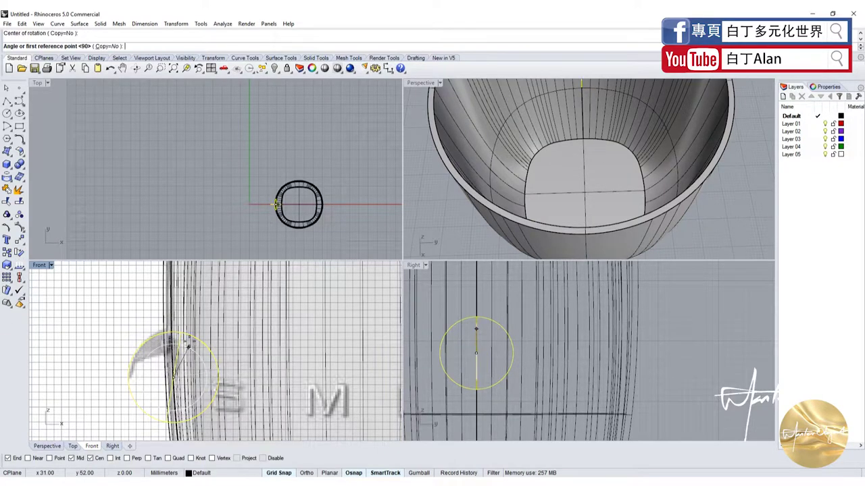
click(153, 335)
click(143, 317)
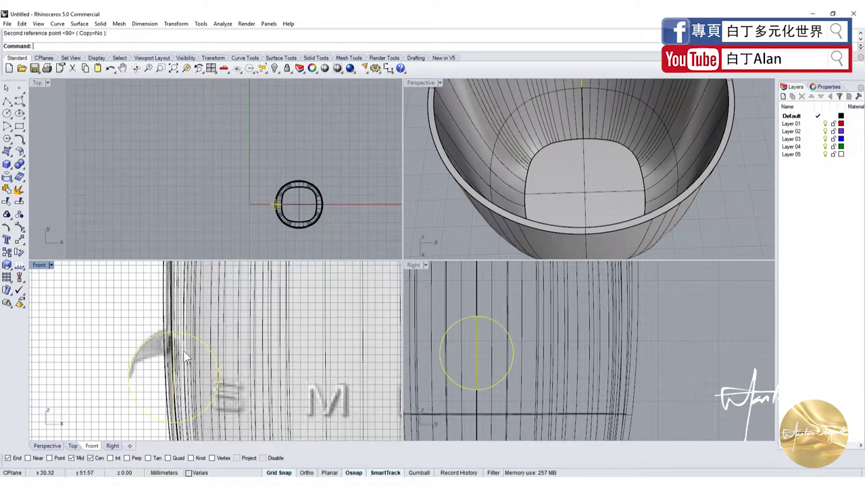
click(116, 324)
click(175, 356)
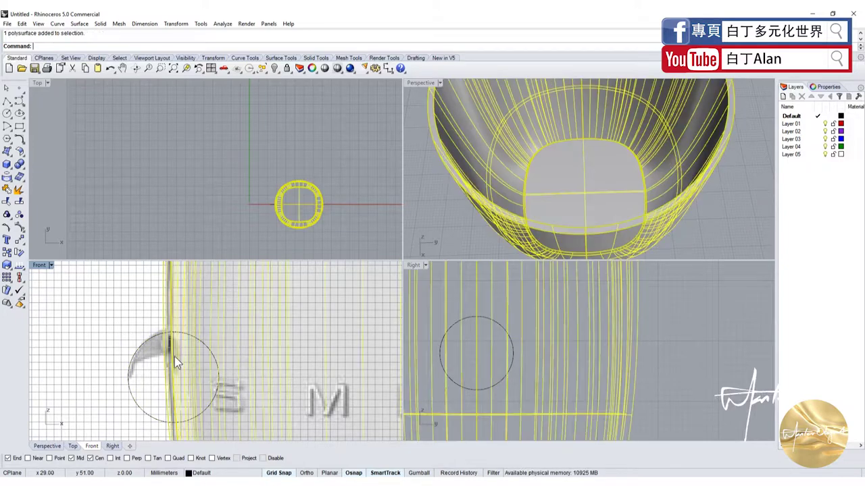
click(472, 319)
Draw a short vertical polyline rising from the circle in the maximized Right view
scroll(472, 341, down, 8)
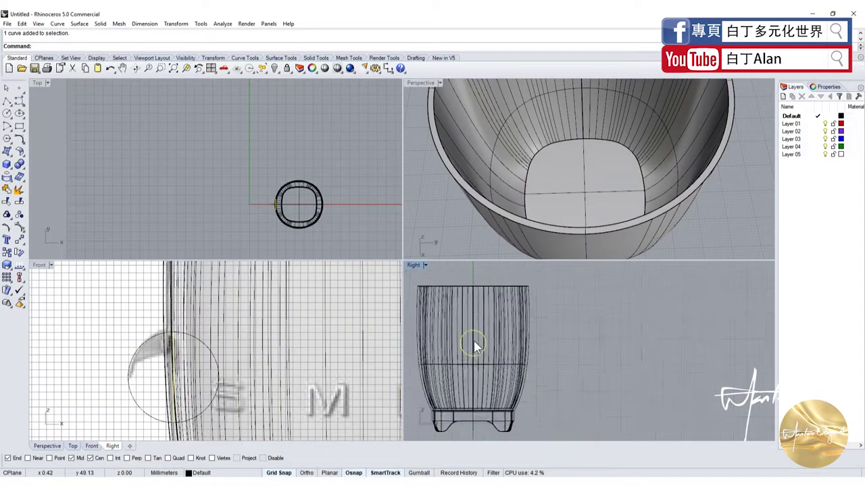
scroll(476, 344, up, 2)
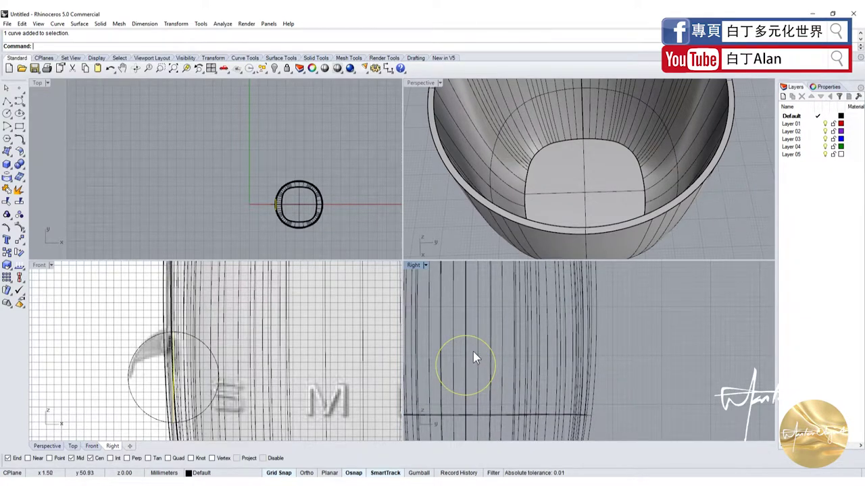
click(6, 100)
scroll(465, 332, down, 3)
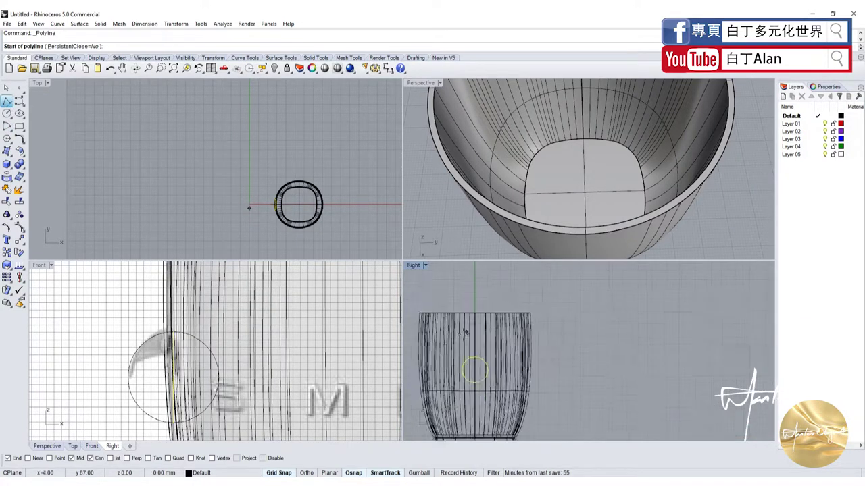
scroll(450, 348, up, 2)
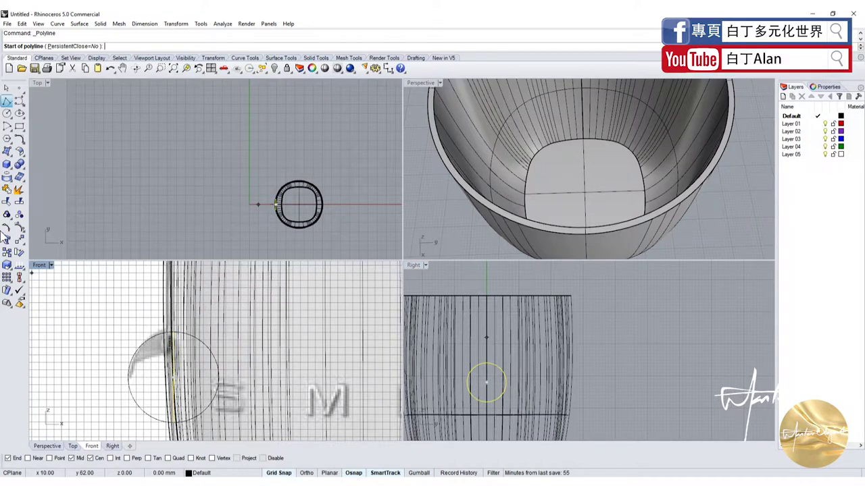
scroll(466, 391, up, 1)
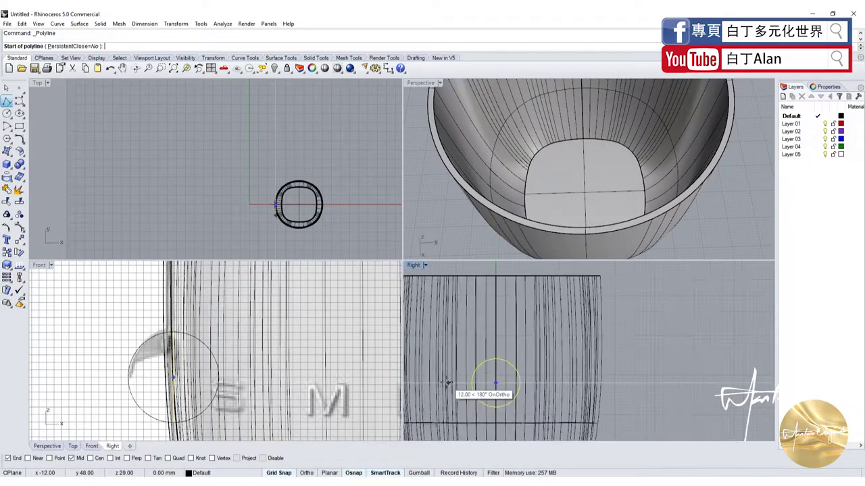
scroll(473, 385, up, 1)
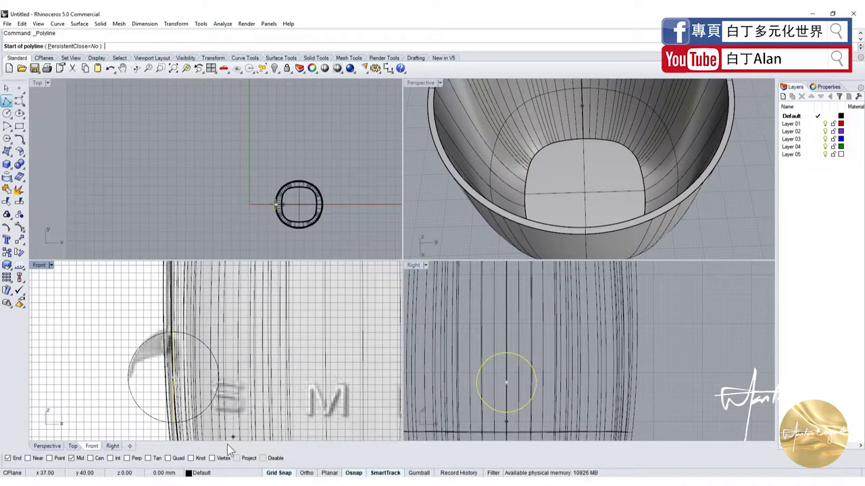
double_click(414, 264)
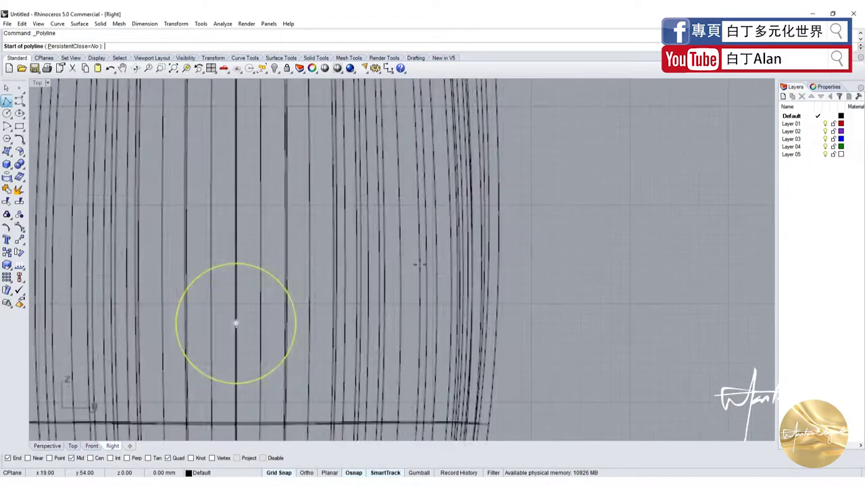
scroll(399, 311, down, 3)
click(405, 341)
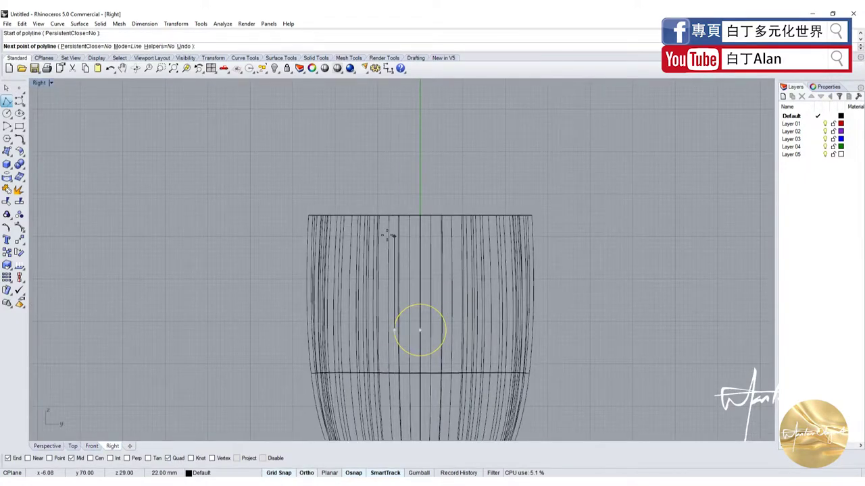
scroll(392, 236, up, 2)
click(395, 250)
key(Return)
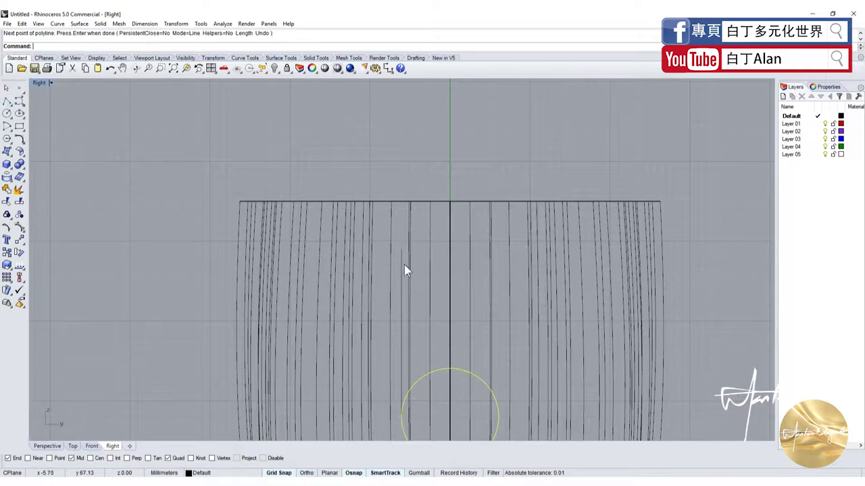
Mirror a copy of the line across the circle's vertical centre, then restore four viewports
click(403, 264)
scroll(389, 261, down, 2)
scroll(390, 261, down, 1)
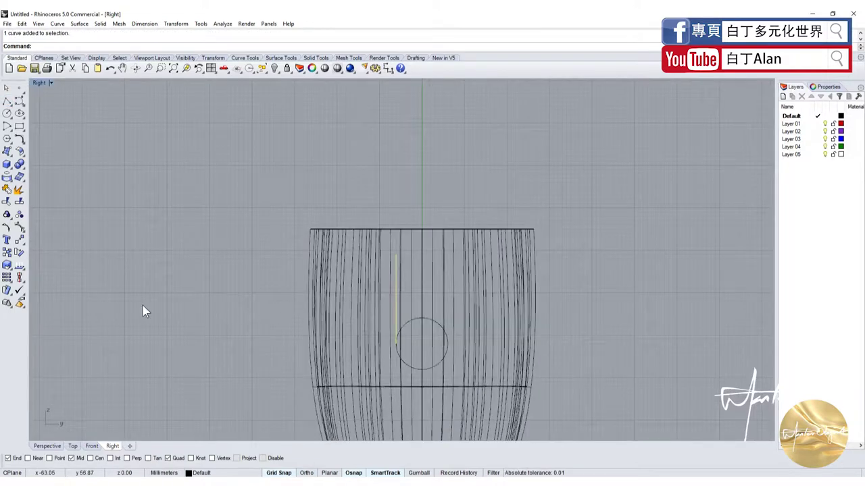
click(19, 240)
click(95, 255)
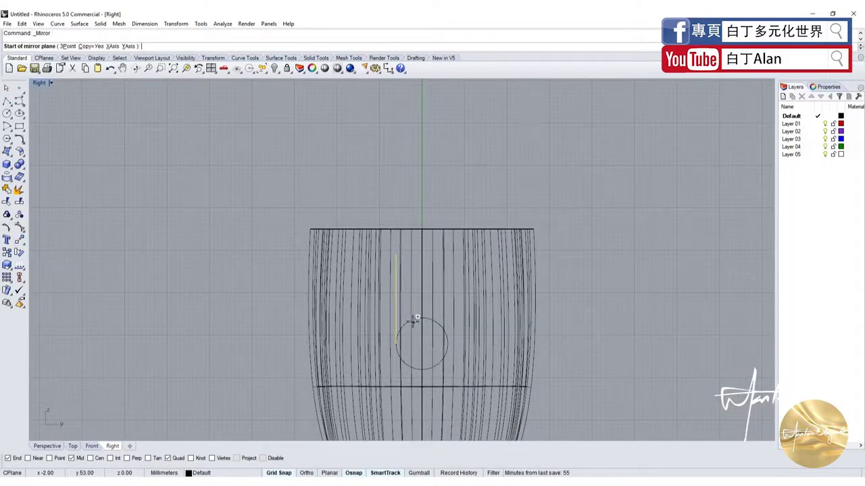
click(422, 318)
click(426, 202)
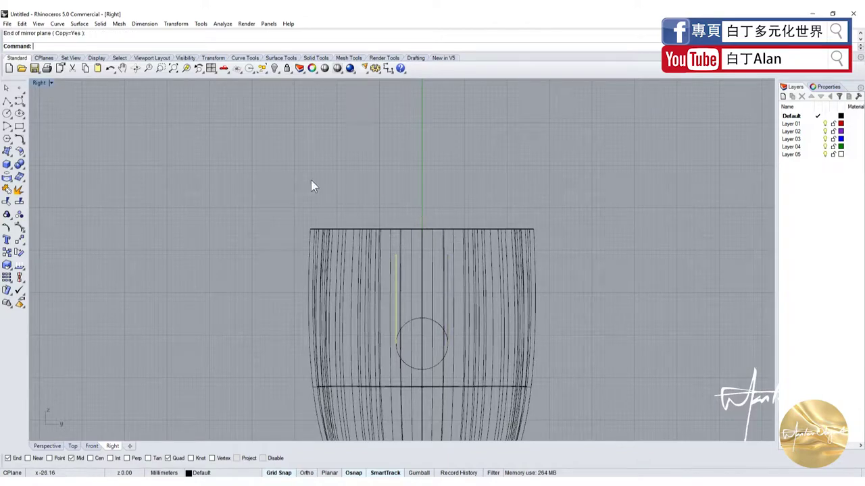
double_click(43, 82)
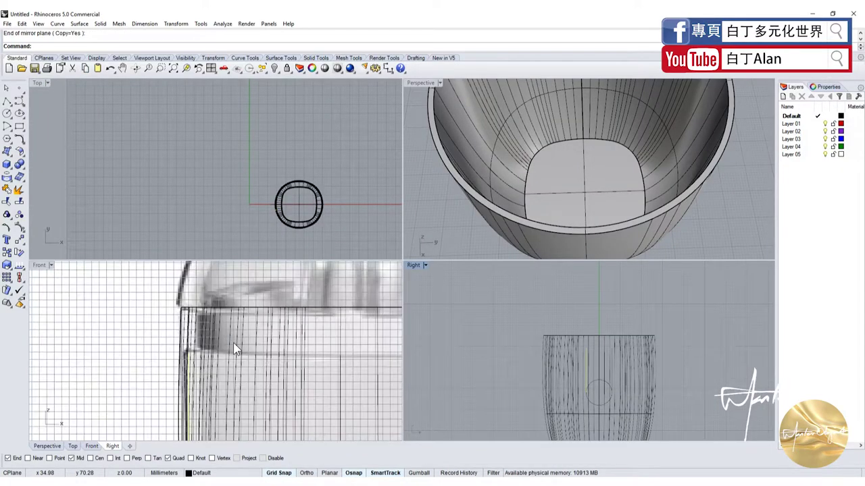
Draw a straight polyline across the cup in the Front view
click(194, 374)
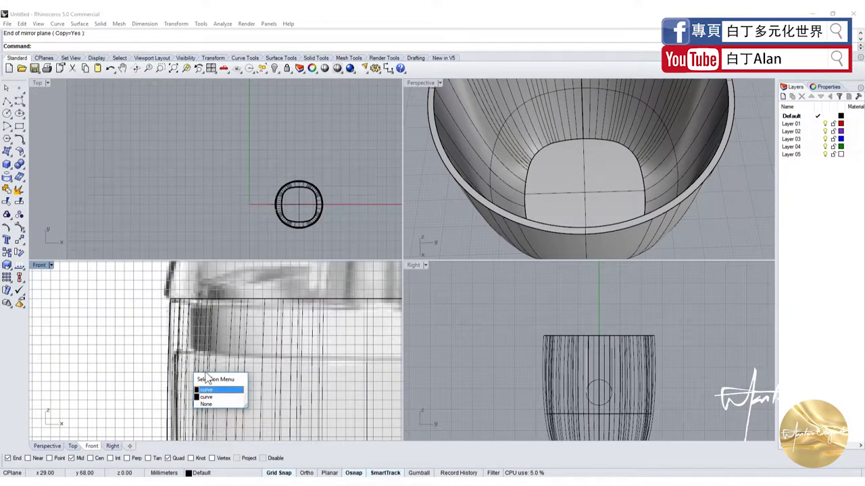
click(6, 101)
click(6, 102)
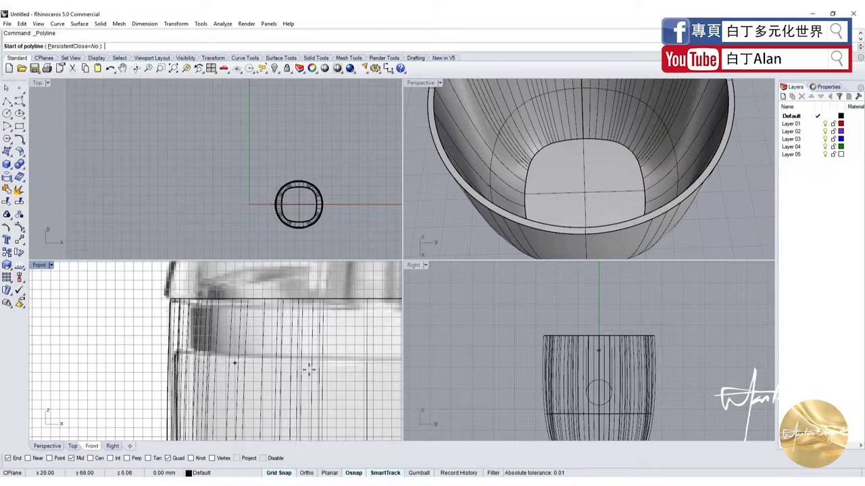
scroll(229, 354, down, 4)
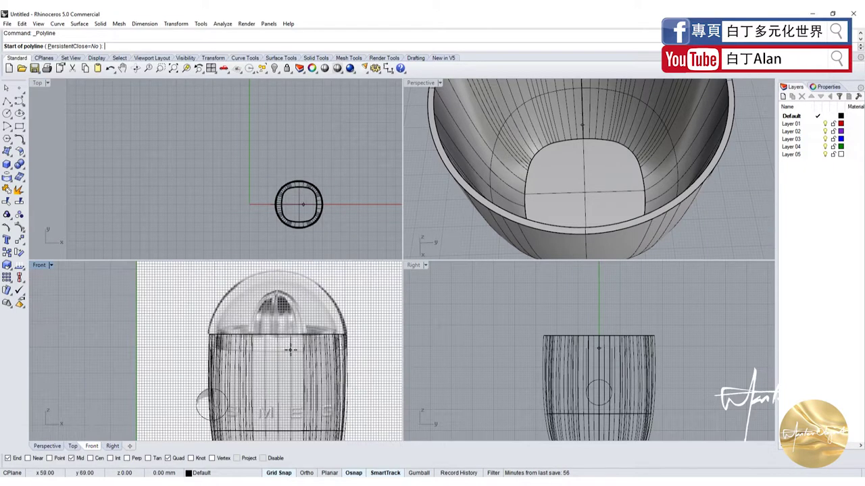
scroll(290, 349, up, 2)
click(283, 354)
scroll(283, 353, up, 1)
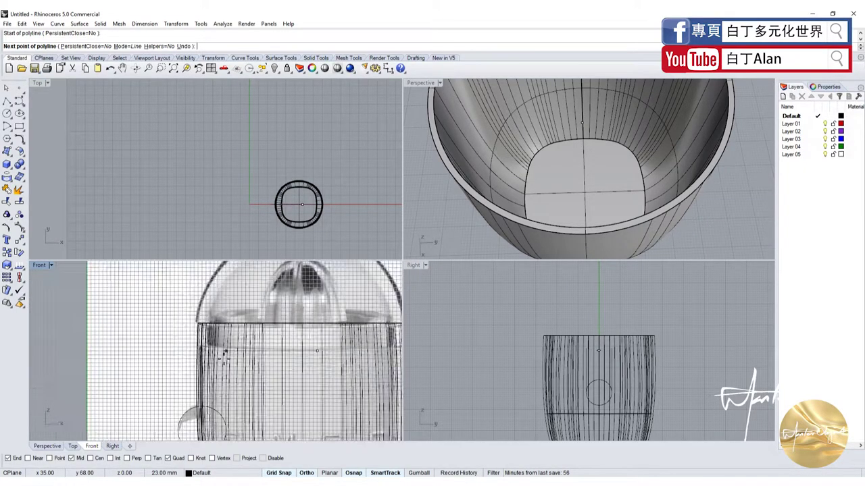
scroll(283, 353, up, 1)
click(158, 349)
key(Return)
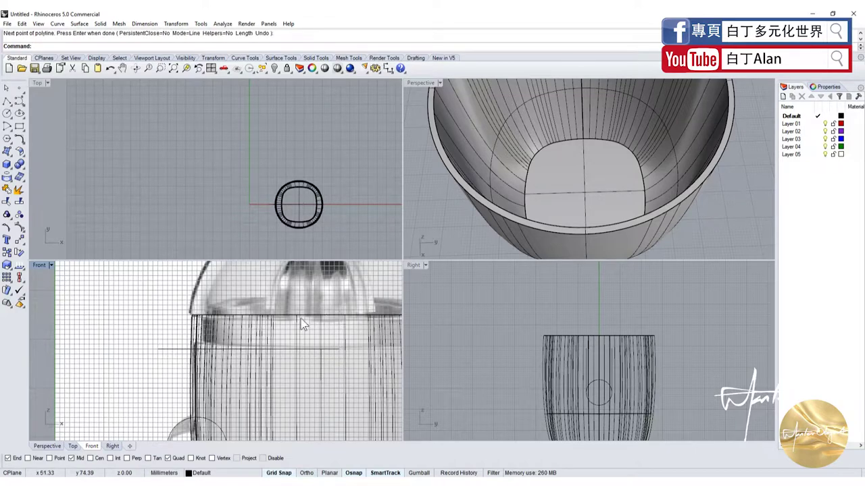
click(211, 347)
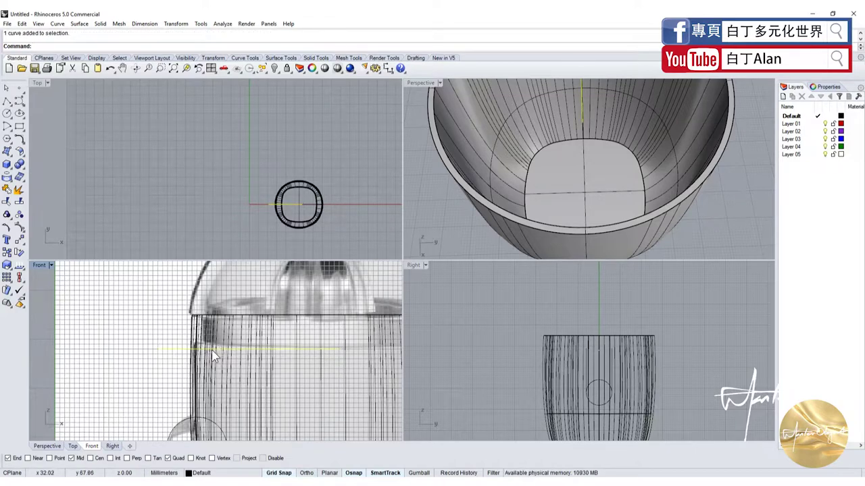
Move the short line with Ortho so it rises from the spout circle's side edge
scroll(201, 369, up, 2)
scroll(192, 362, up, 2)
click(186, 356)
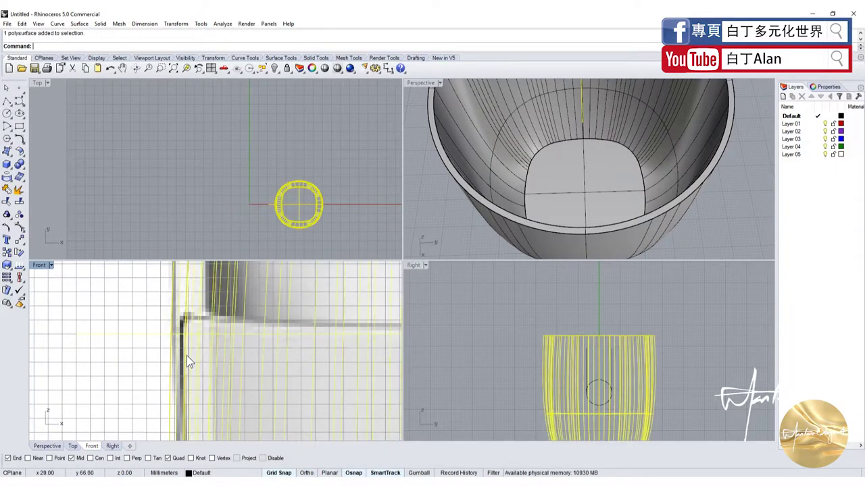
ctrl+click(604, 382)
scroll(621, 368, up, 3)
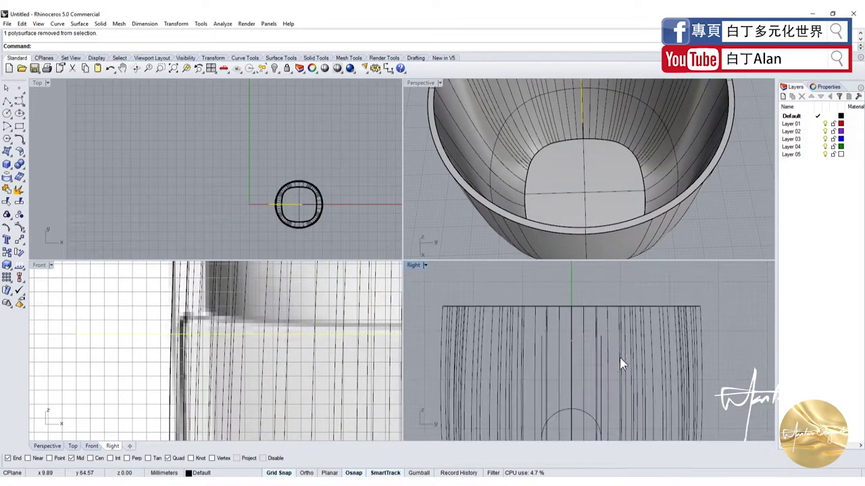
scroll(591, 346, up, 2)
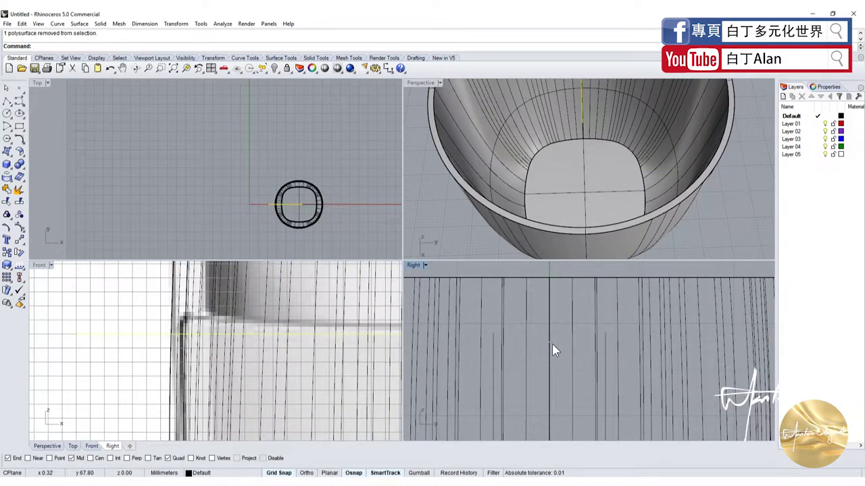
drag(552, 344, 625, 343)
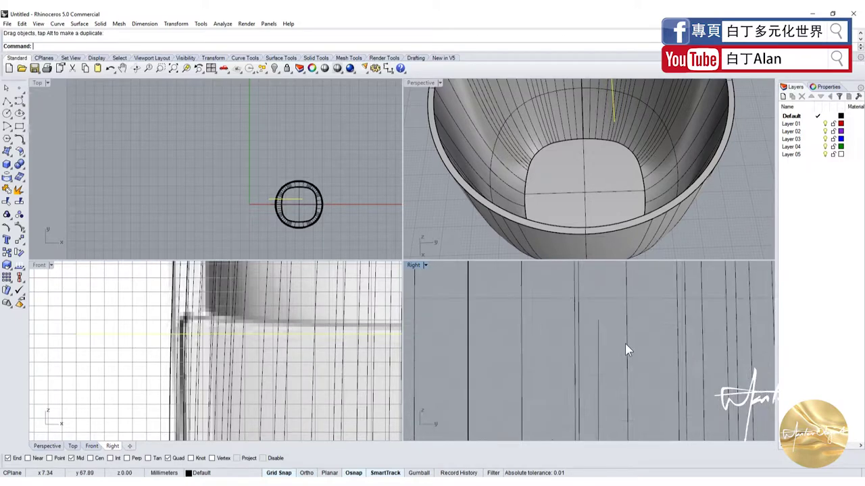
scroll(603, 341, up, 2)
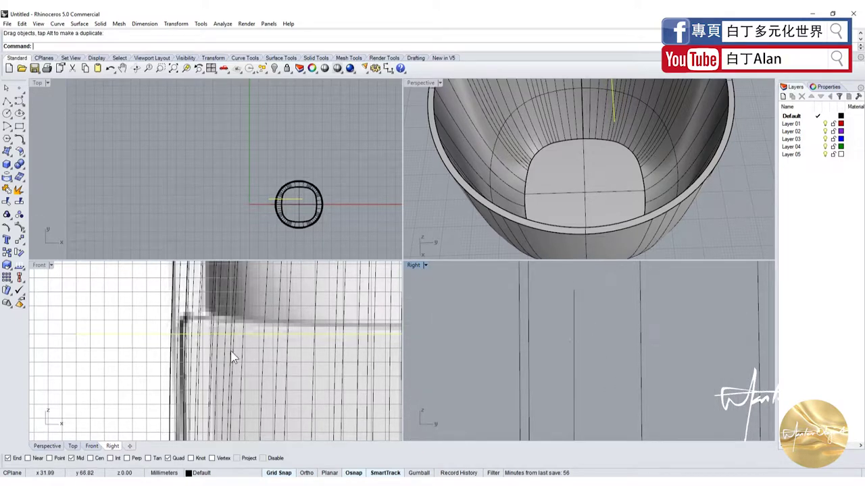
click(20, 240)
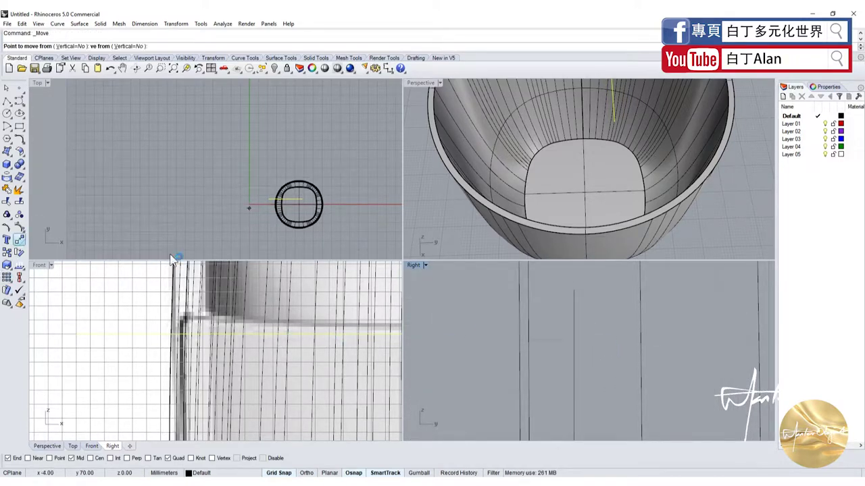
click(569, 339)
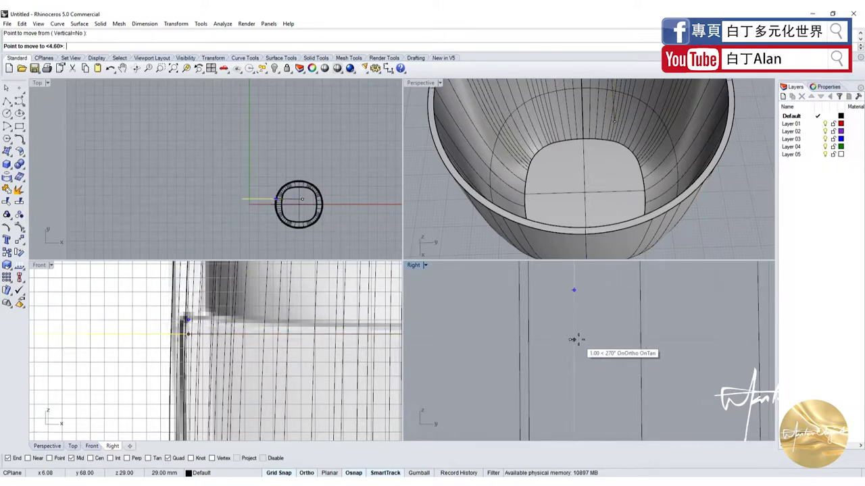
click(573, 339)
scroll(563, 330, down, 3)
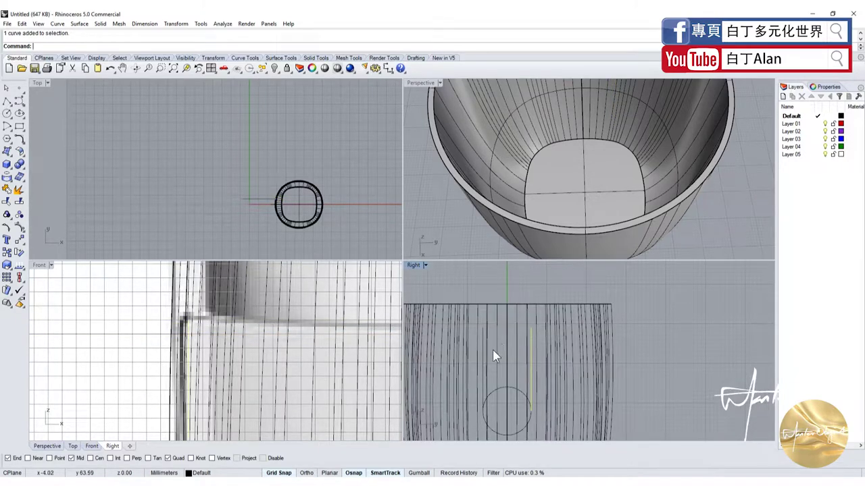
Draw a polyline outline from the guide line's top across above the cup rim
scroll(225, 329, up, 1)
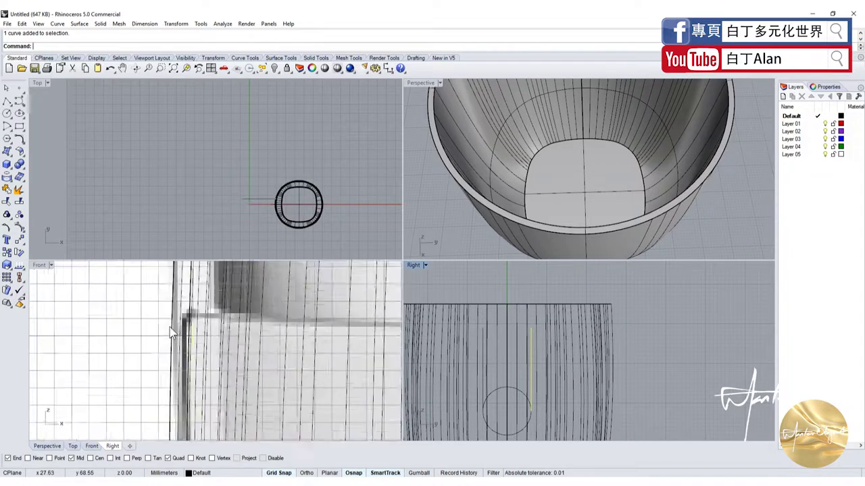
scroll(216, 325, up, 2)
scroll(203, 317, up, 1)
scroll(199, 317, down, 2)
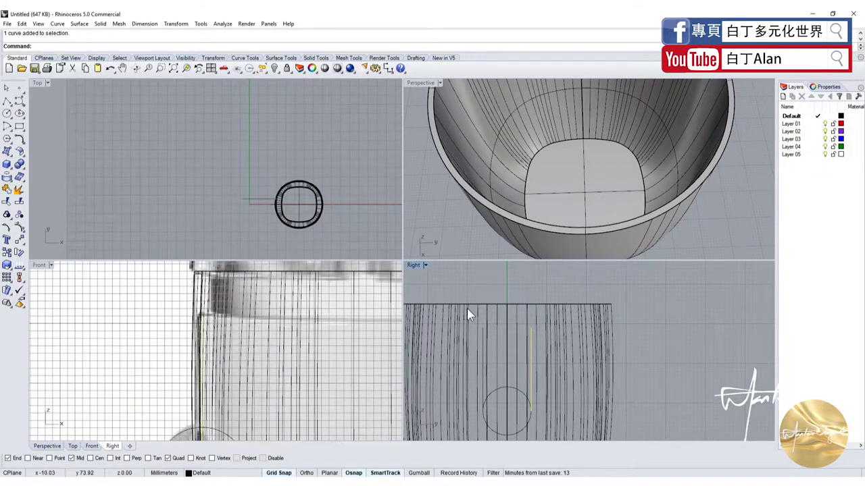
click(6, 100)
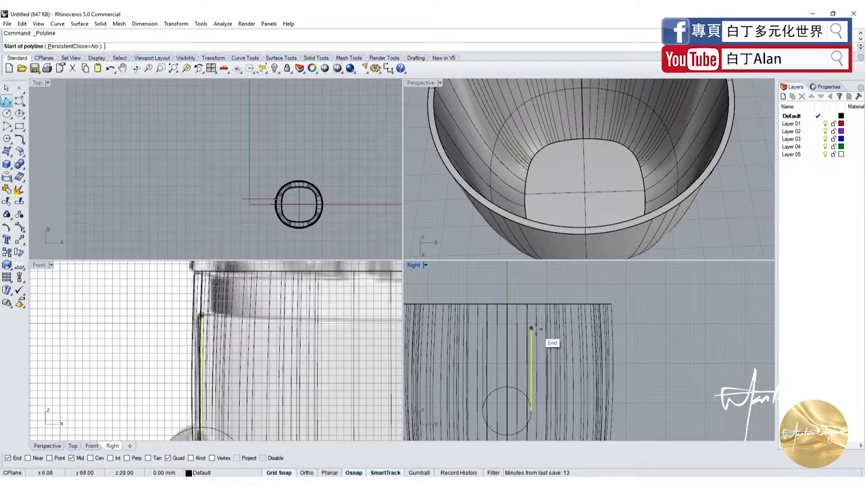
click(530, 329)
click(637, 324)
scroll(641, 323, down, 2)
scroll(641, 323, down, 1)
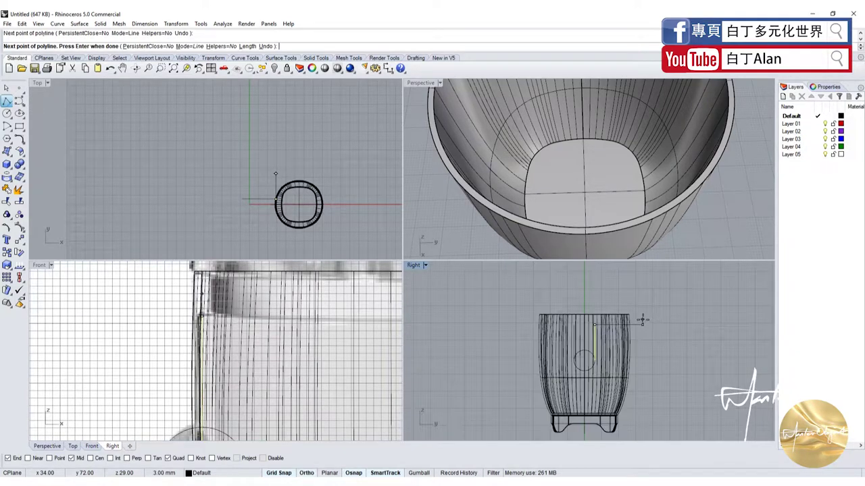
click(641, 303)
click(513, 304)
scroll(514, 307, up, 2)
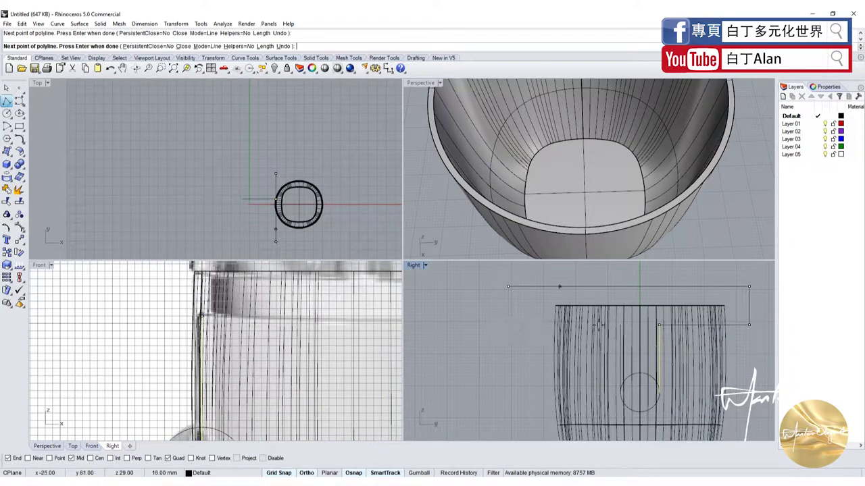
scroll(621, 326, up, 1)
scroll(620, 326, up, 1)
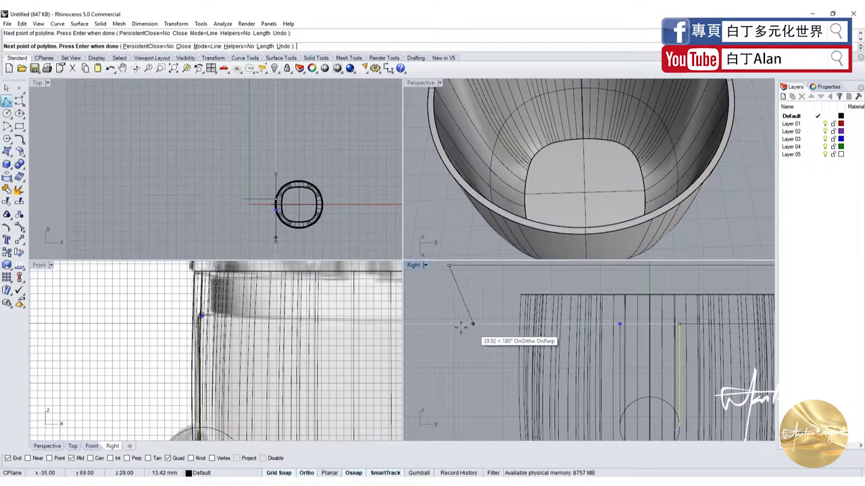
key(Return)
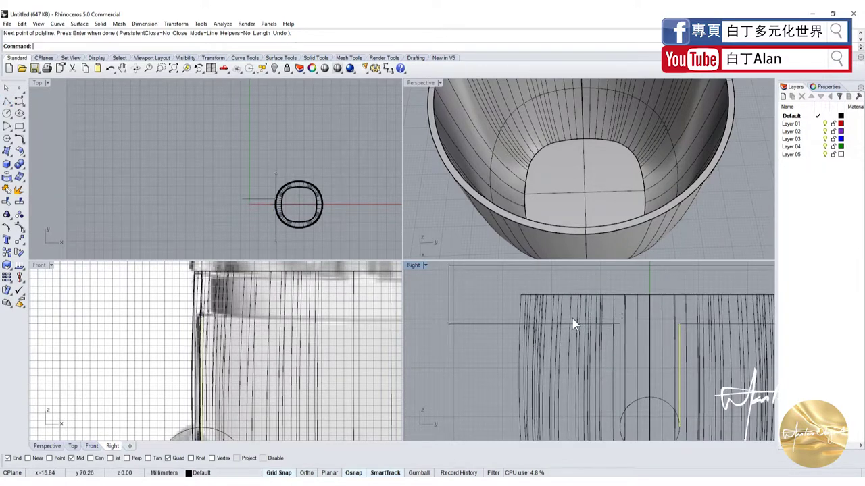
Split the spout circle with the vertical line and select the unwanted upper arc
scroll(605, 377, down, 1)
click(608, 346)
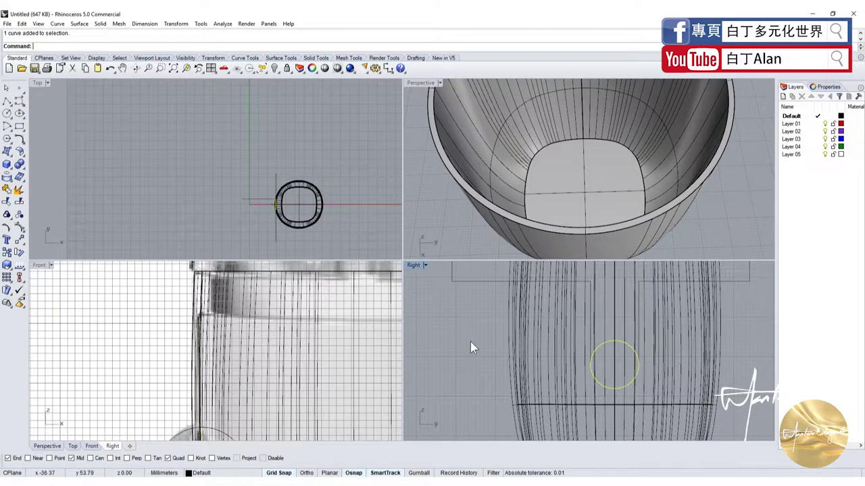
click(20, 229)
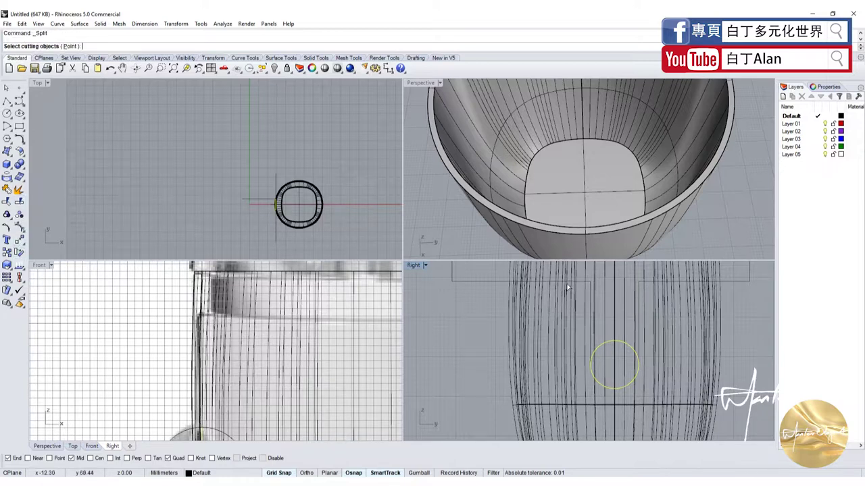
click(591, 296)
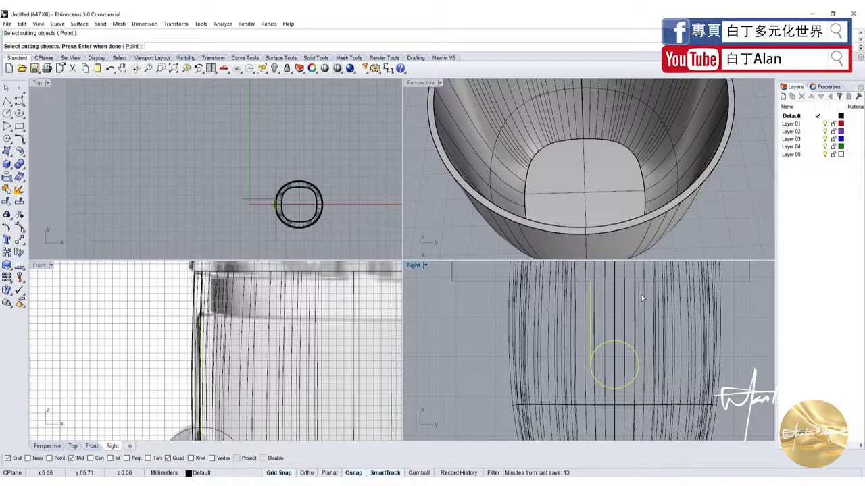
key(Return)
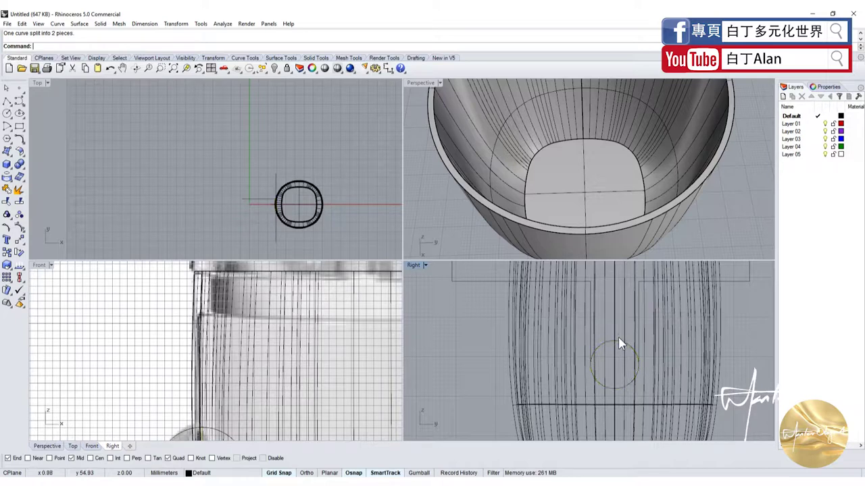
click(618, 340)
Join the profile curves into one closed T-shaped outline with the U notch
scroll(619, 339, down, 5)
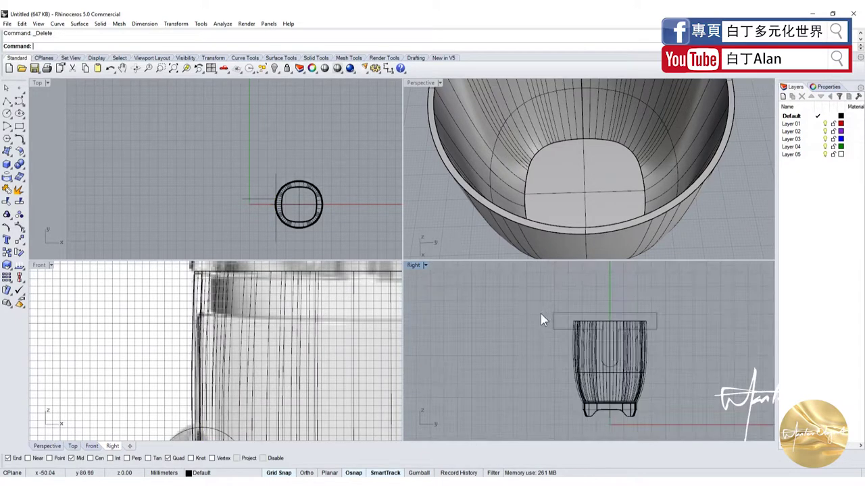
drag(540, 310, 692, 370)
scroll(608, 317, up, 3)
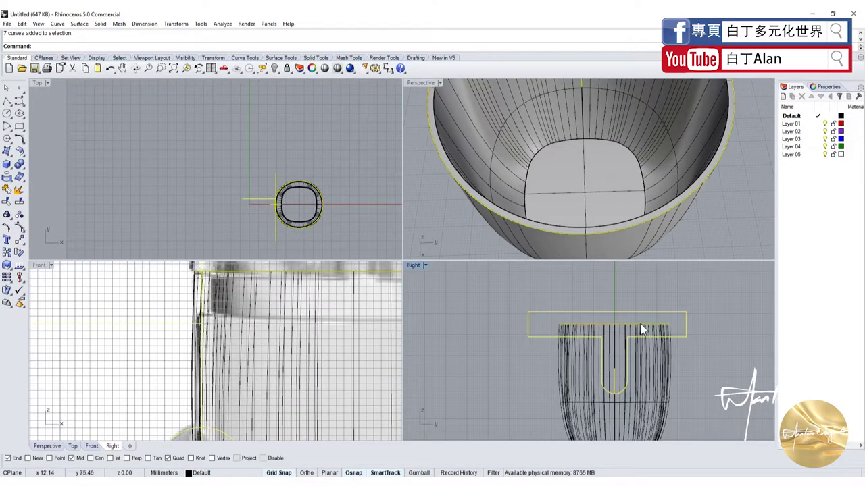
scroll(640, 323, up, 2)
ctrl+click(600, 400)
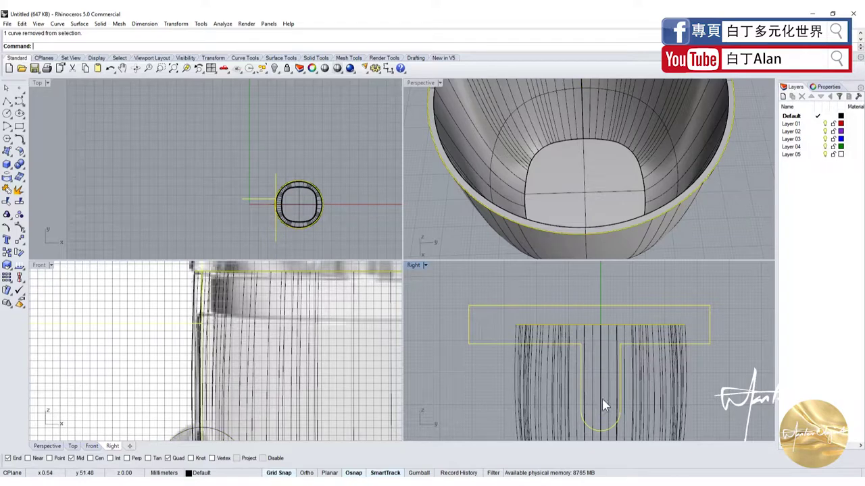
ctrl+click(686, 328)
click(6, 191)
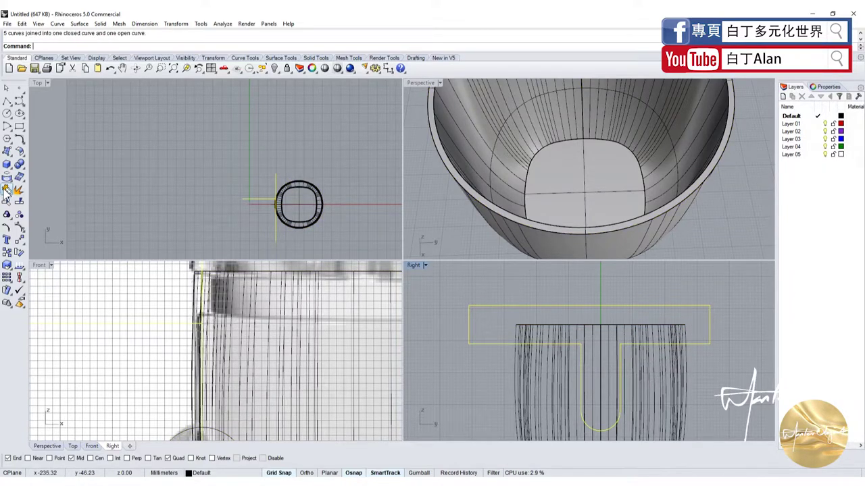
click(6, 190)
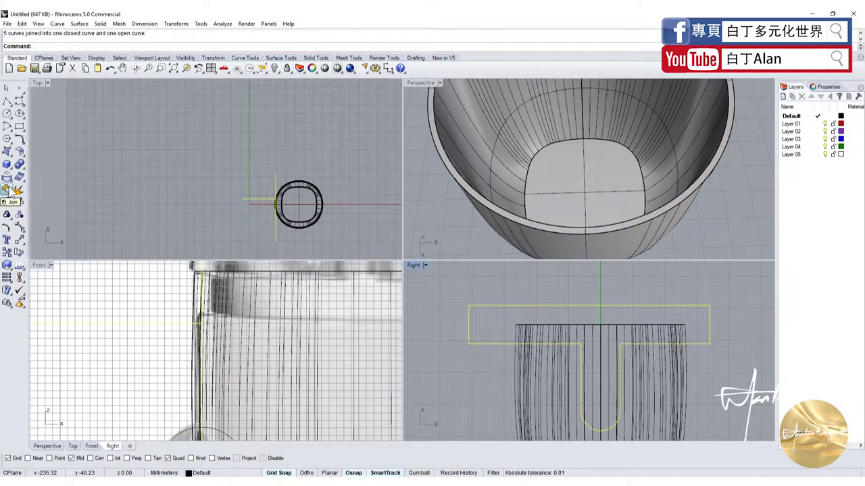
key(Return)
Extrude the T-shaped outline one-sided as a solid across the cup in the Top view
click(484, 346)
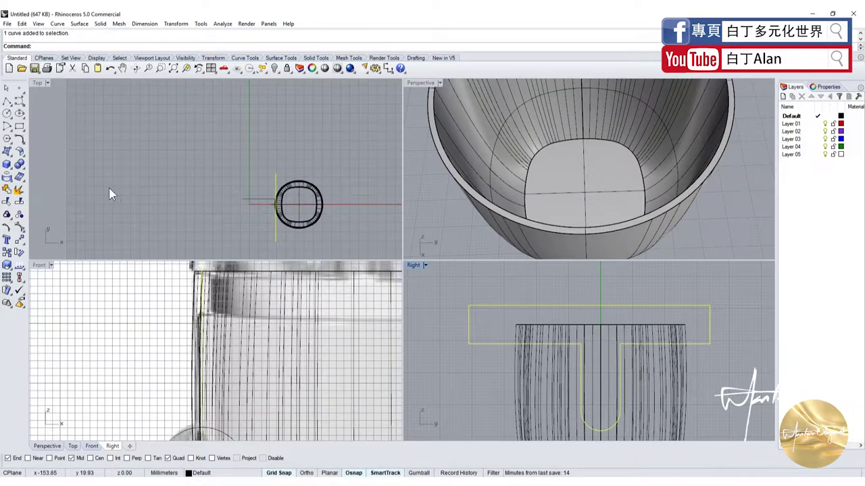
scroll(292, 229, up, 3)
click(264, 226)
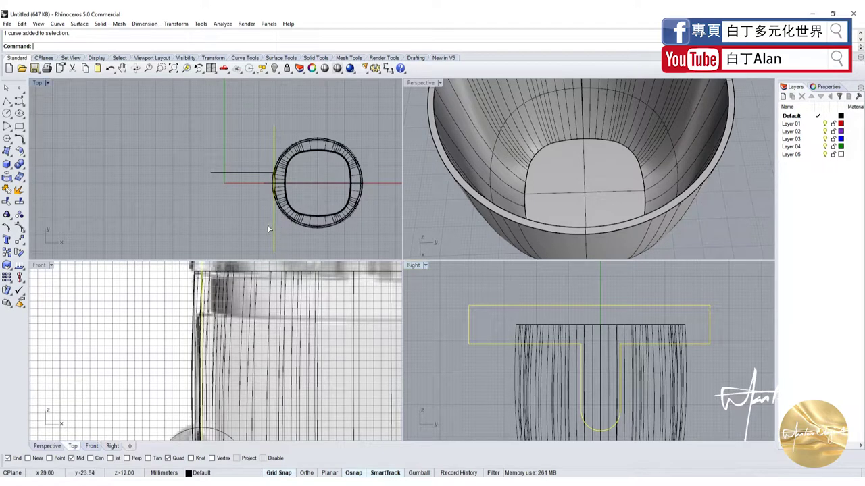
click(7, 192)
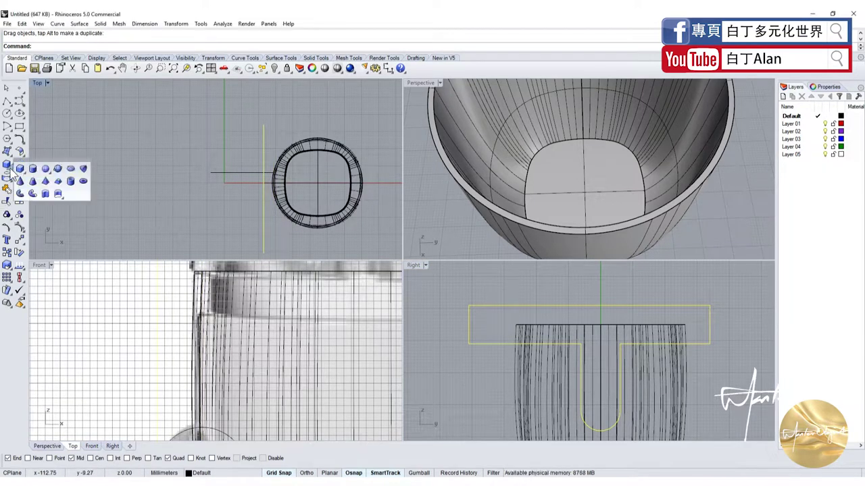
click(46, 195)
click(113, 46)
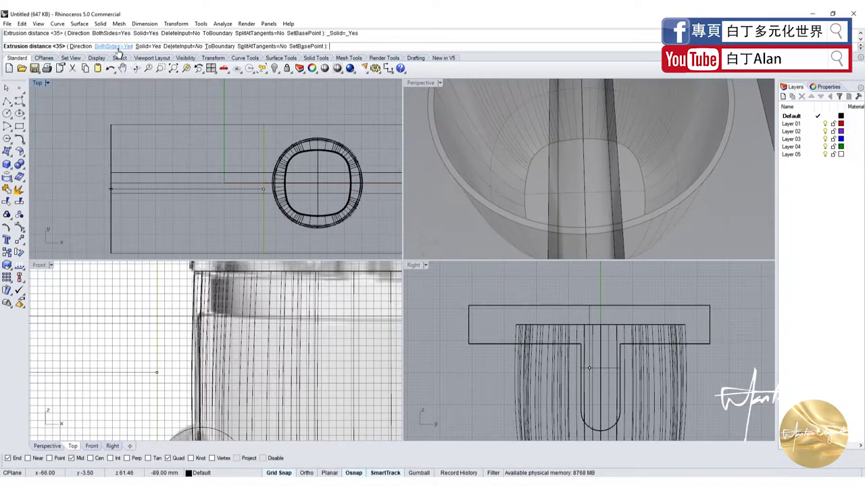
click(337, 170)
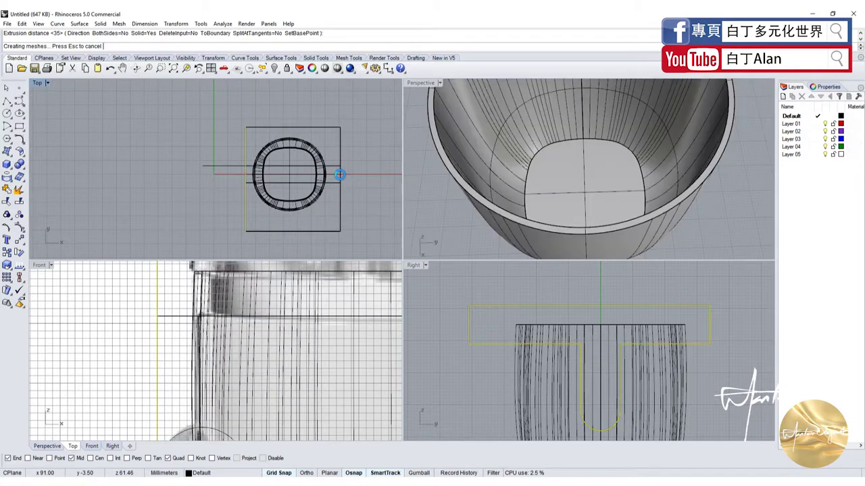
scroll(534, 177, down, 3)
scroll(545, 205, down, 2)
click(495, 130)
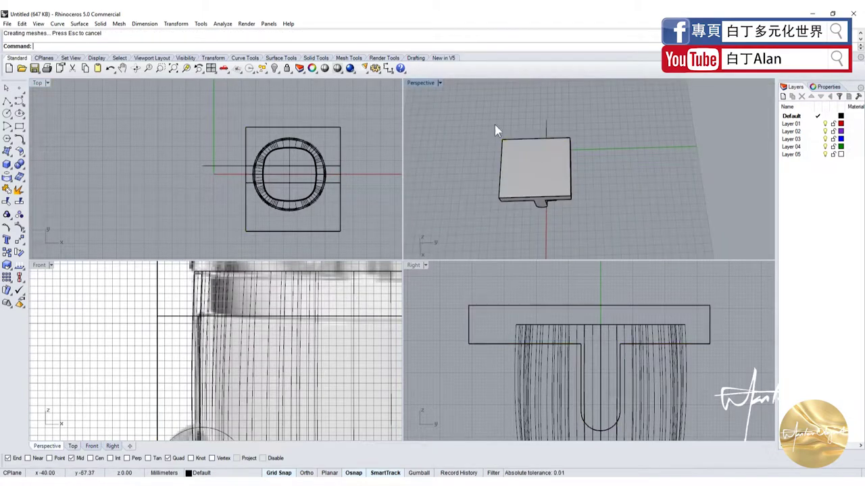
Copy and paste the cup and T-shaped block, then select the cup polysurface
double_click(426, 85)
scroll(297, 309, up, 3)
scroll(296, 309, up, 3)
click(315, 270)
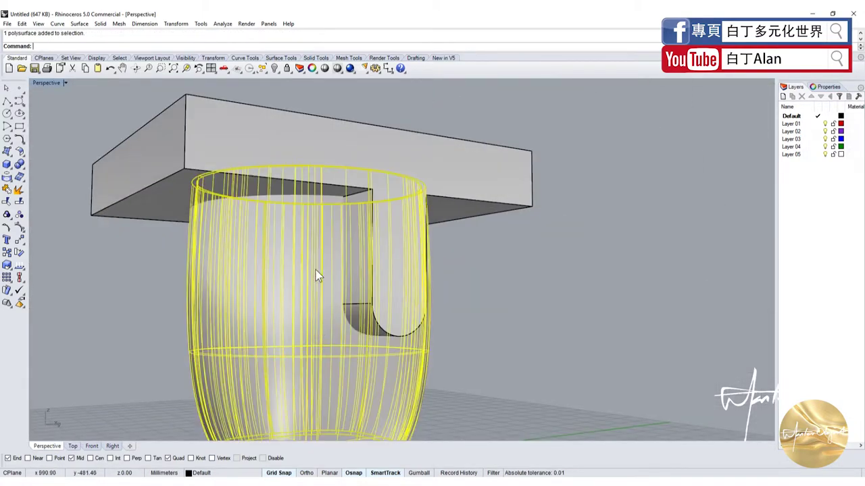
shift+click(341, 158)
key(ctrl+c)
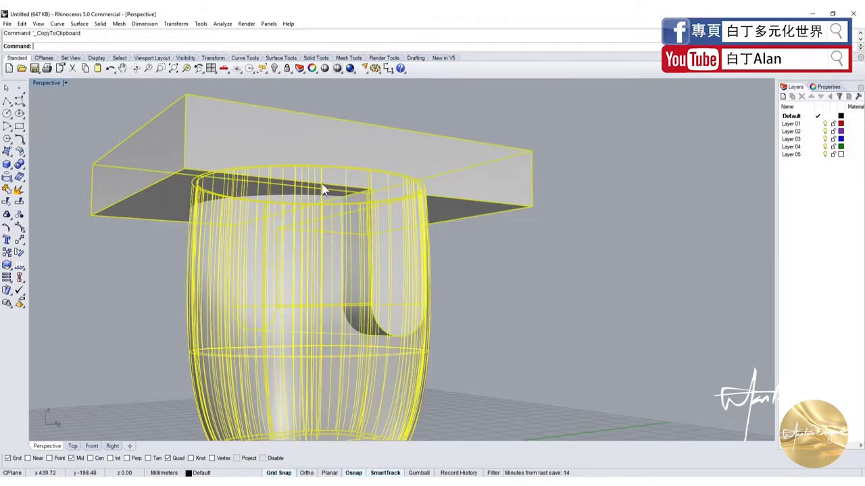
key(ctrl+v)
click(494, 250)
click(350, 251)
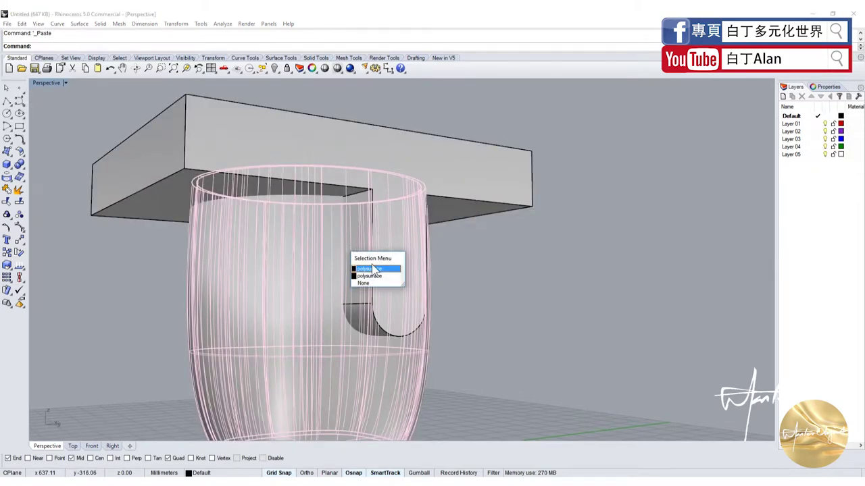
click(374, 269)
Boolean-difference the T-shaped block from the cup
click(20, 165)
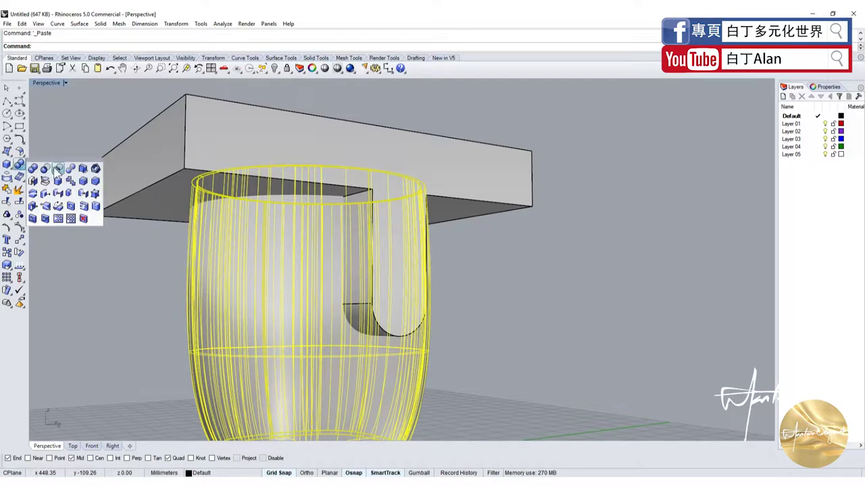
click(58, 169)
click(225, 160)
key(Return)
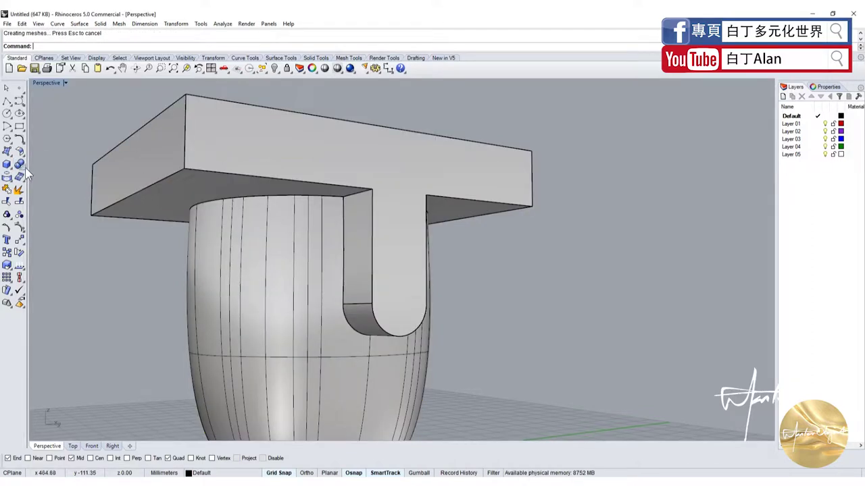
click(22, 168)
click(58, 169)
click(231, 251)
key(Return)
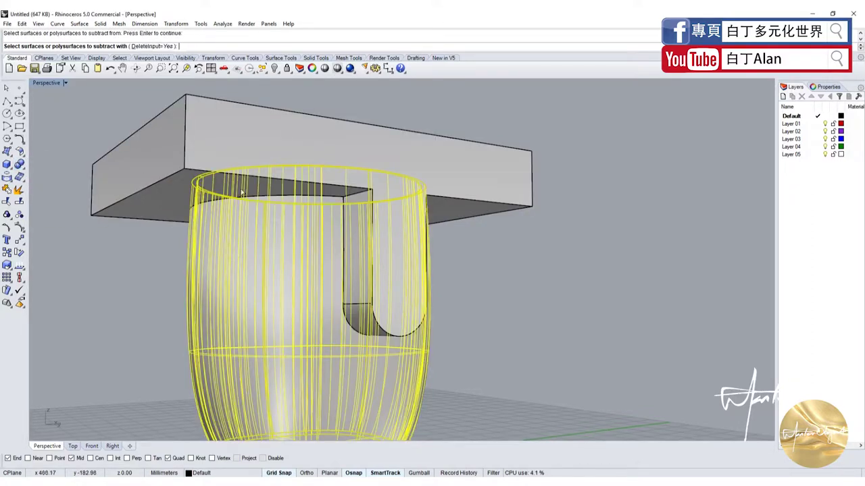
click(239, 133)
key(Return)
Orbit around the cut cup to inspect it, then undo the trial subtraction
right_drag(382, 196, 353, 226)
click(291, 239)
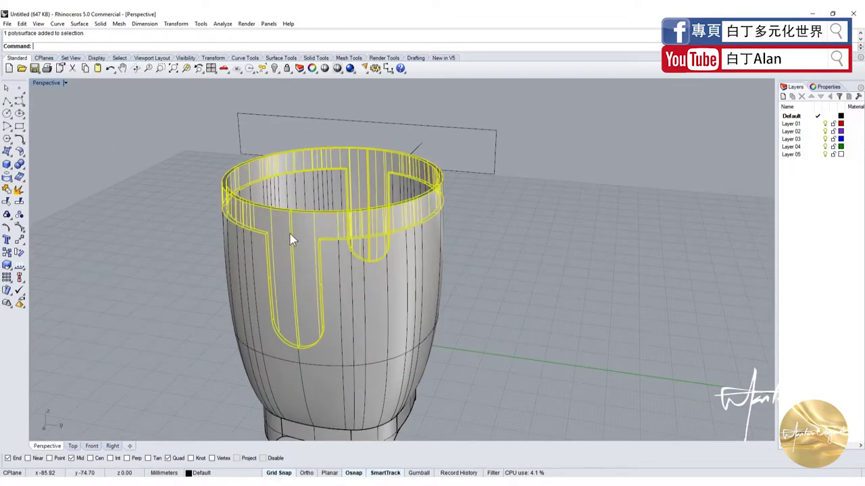
click(152, 257)
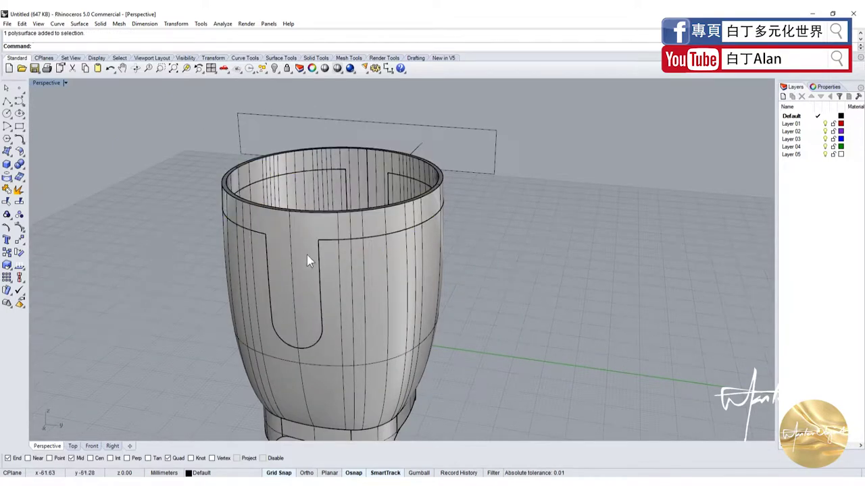
right_drag(306, 256, 248, 283)
right_drag(495, 236, 512, 219)
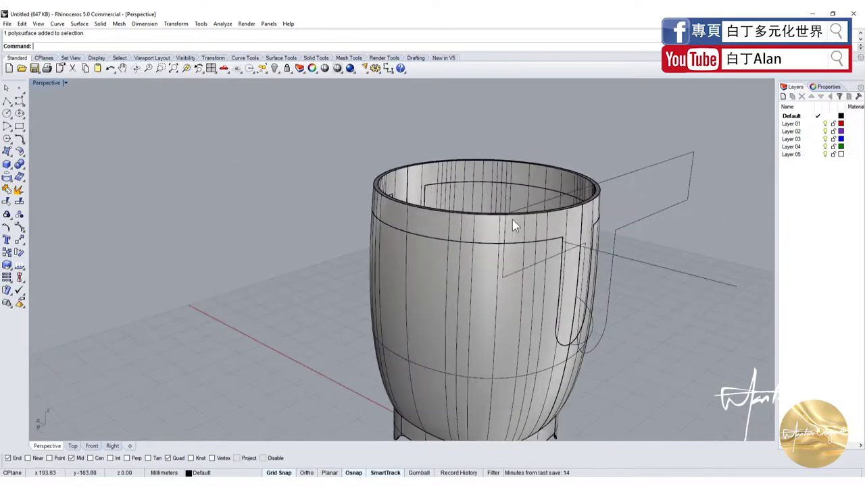
click(563, 302)
right_drag(237, 280, 328, 259)
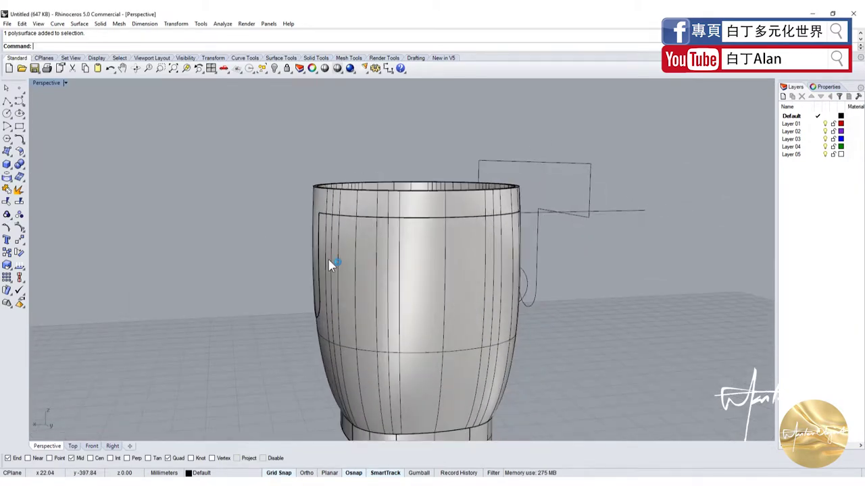
key(ctrl+z)
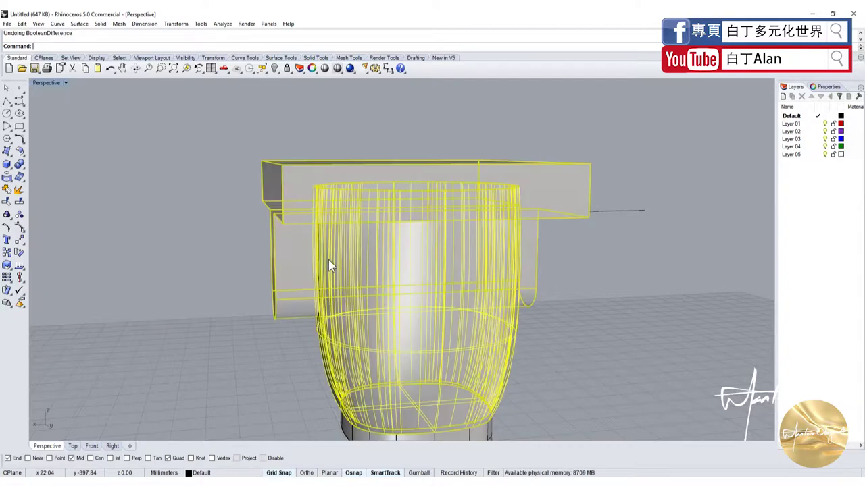
key(Escape)
Scale the T-shaped block along one axis in the Front view so it spans the cup
click(255, 274)
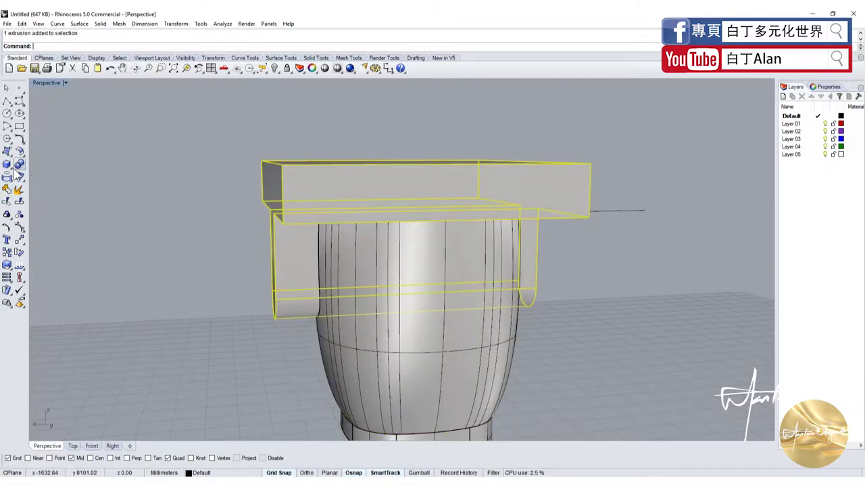
double_click(39, 82)
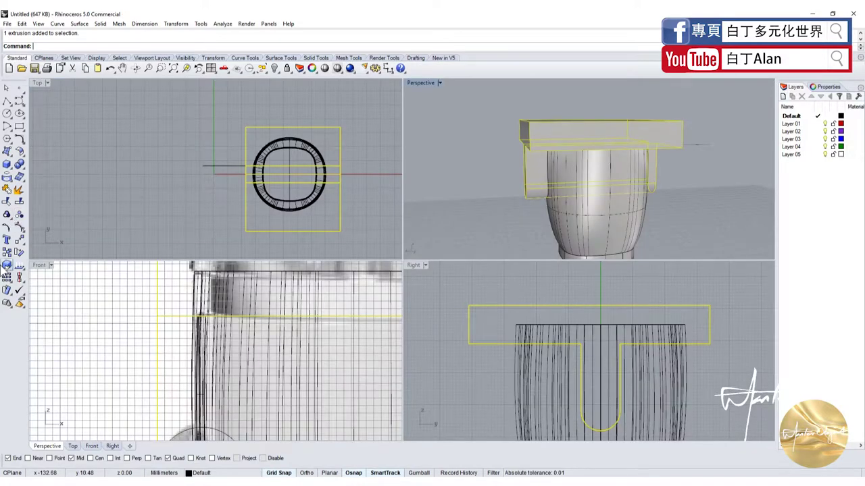
click(7, 265)
scroll(494, 361, down, 2)
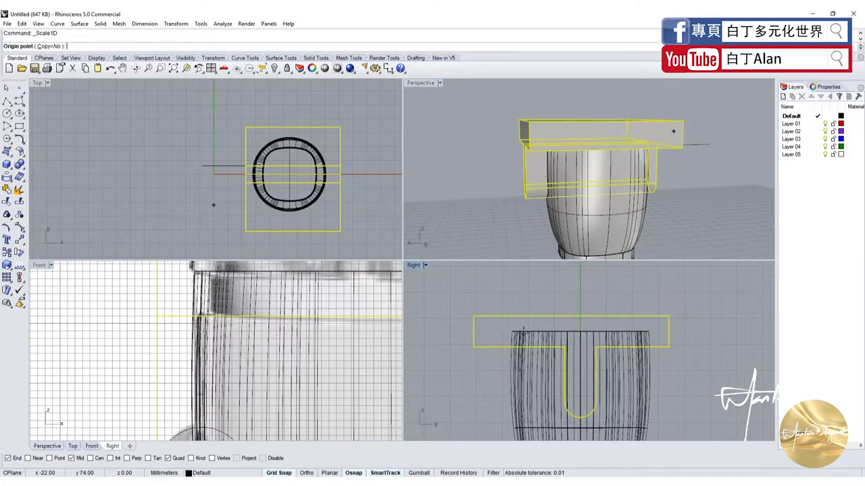
click(474, 318)
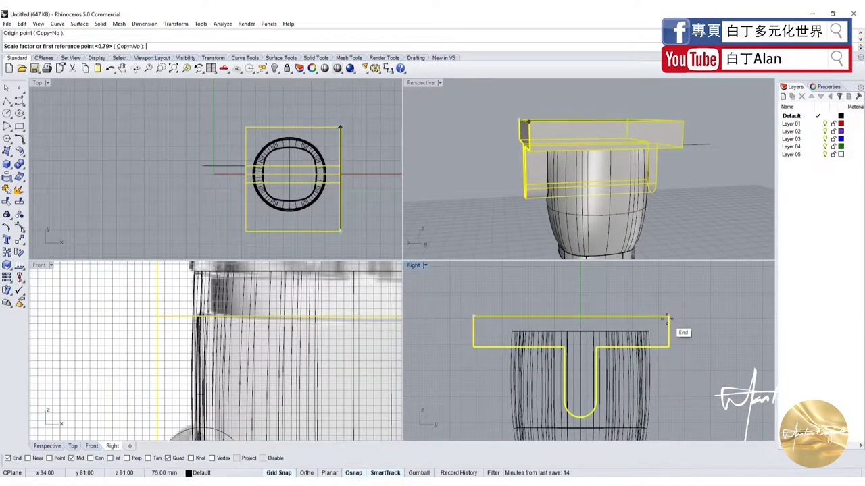
key(Escape)
scroll(251, 346, down, 4)
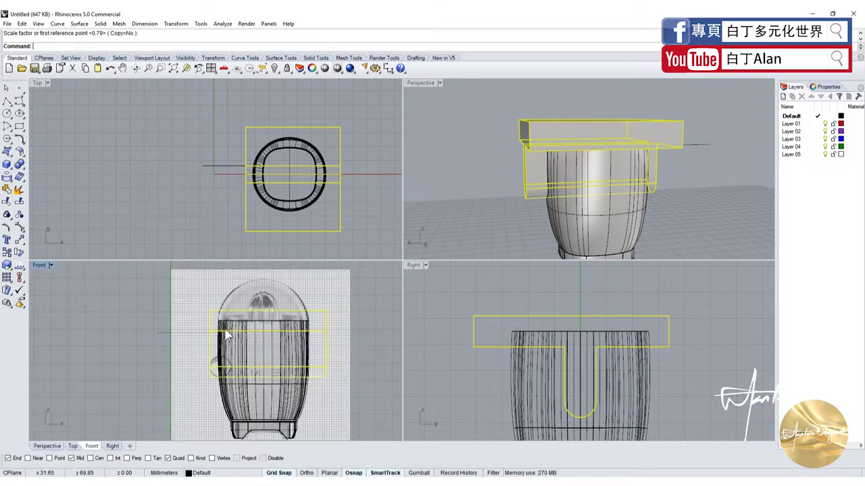
key(Return)
click(210, 311)
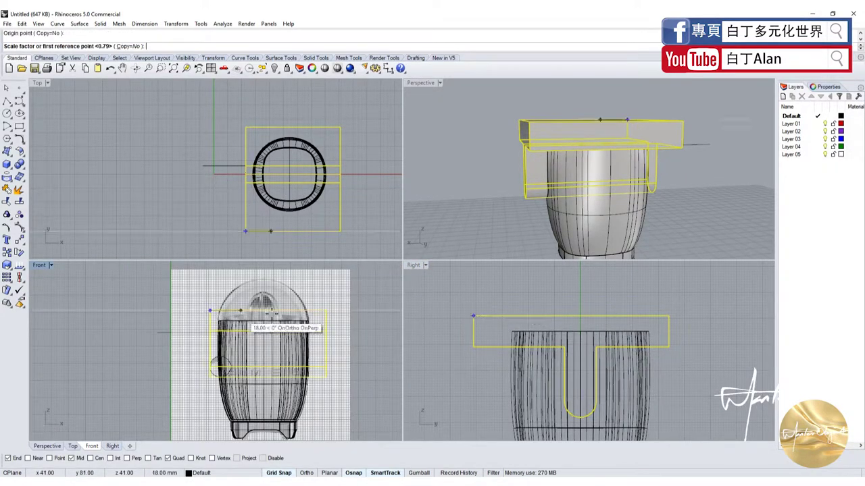
click(327, 311)
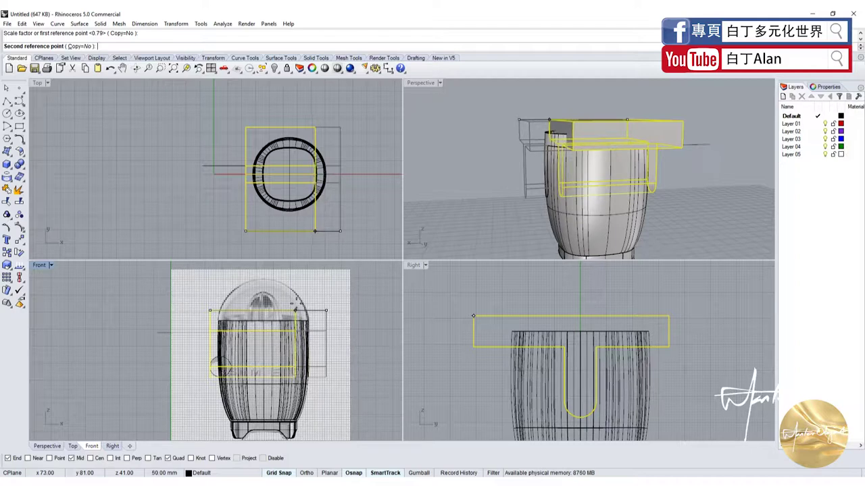
click(330, 311)
click(356, 314)
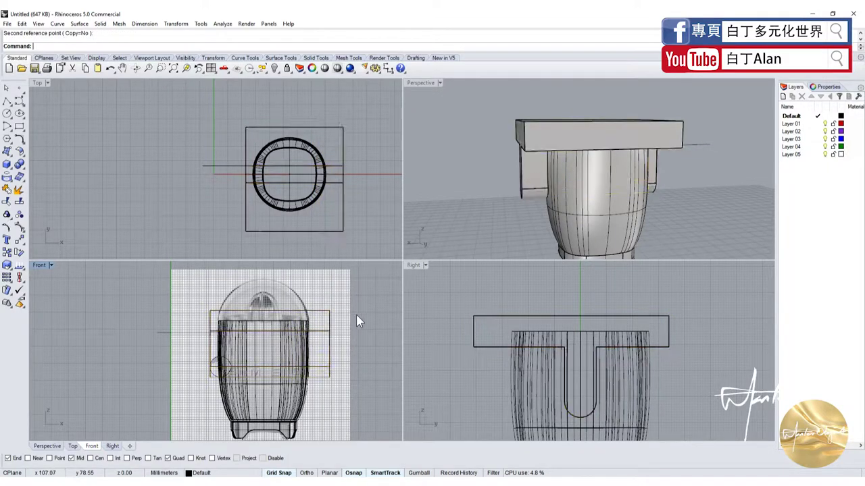
Draw a new box against the cup's side from two base corners and a height
click(6, 176)
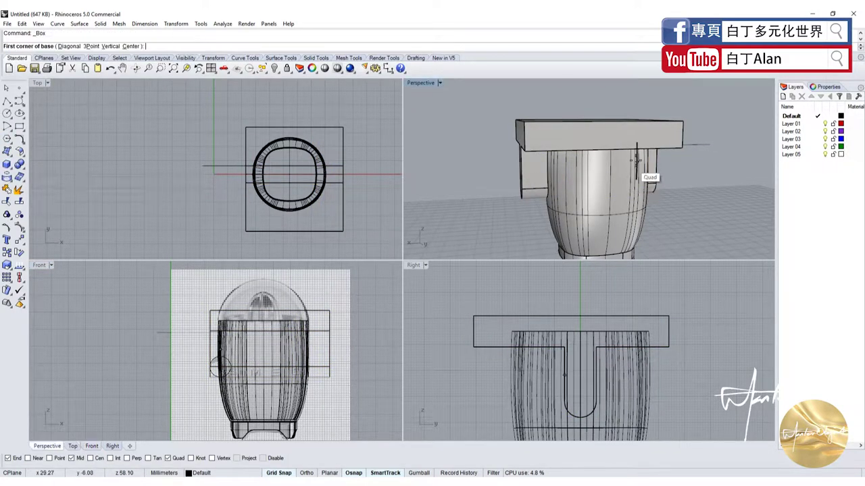
scroll(641, 345, up, 2)
scroll(318, 338, up, 2)
scroll(324, 341, up, 1)
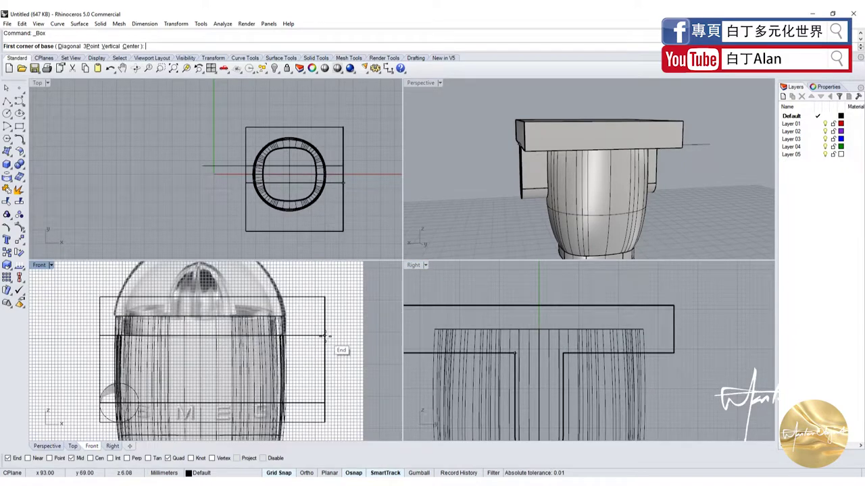
click(335, 342)
scroll(293, 336, down, 4)
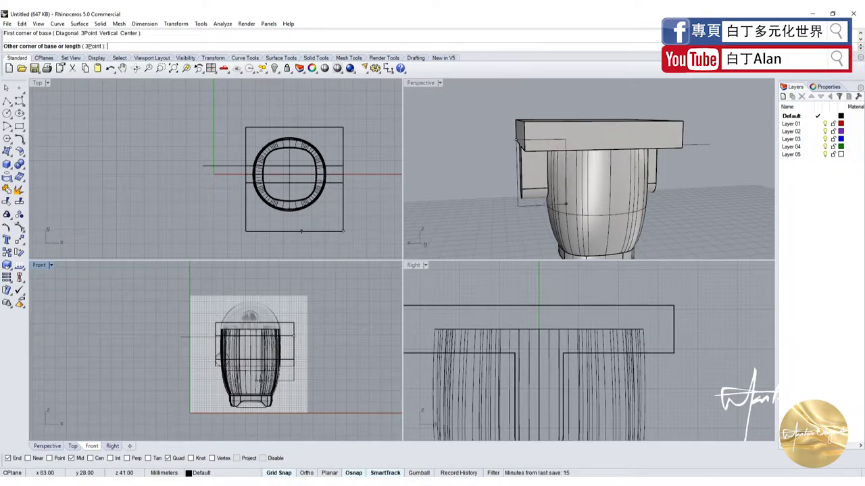
click(261, 376)
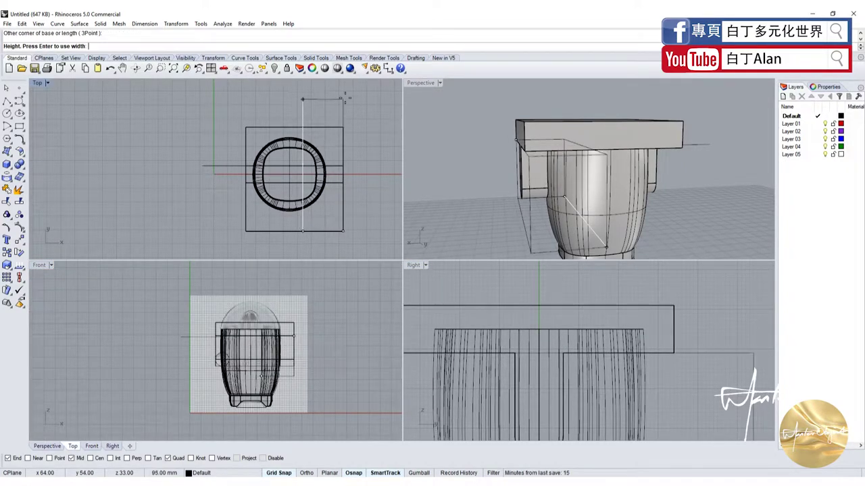
click(321, 97)
key(Escape)
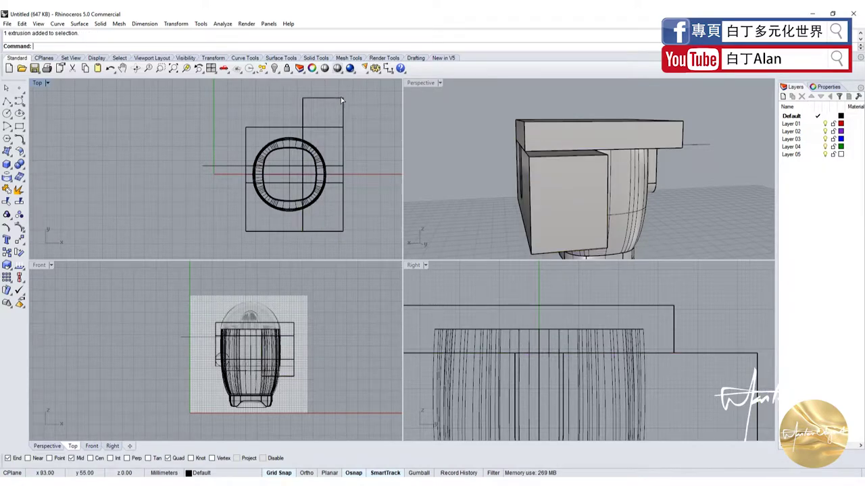
Move the box over the top slab and Boolean-subtract it to notch the slab
drag(340, 102, 601, 197)
click(551, 142)
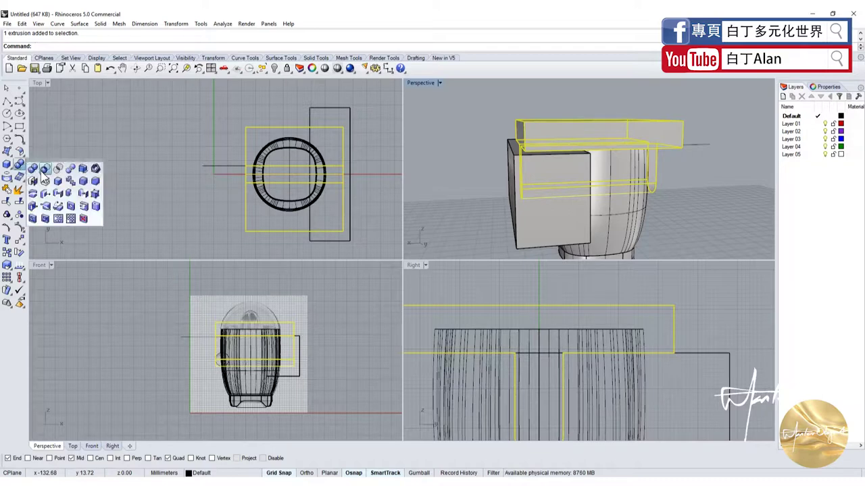
click(44, 170)
click(508, 181)
key(Return)
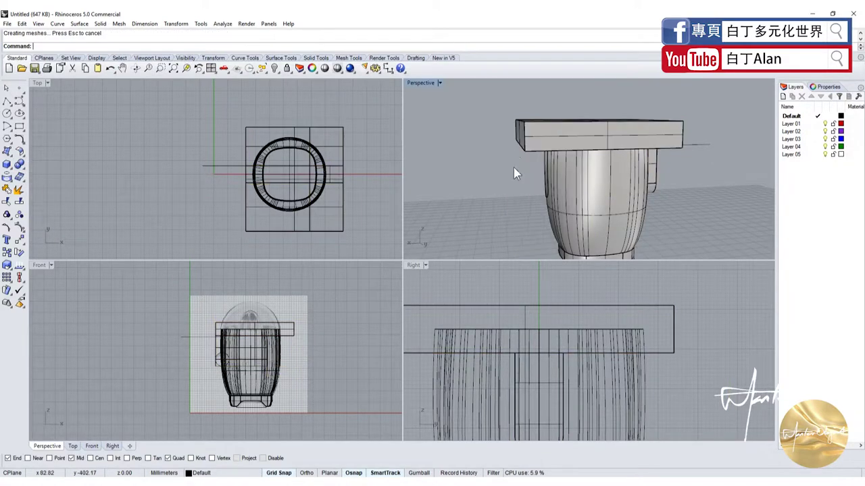
Copy and paste the cup body and slab in place, then maximize the Perspective view
right_drag(513, 168, 522, 179)
click(527, 179)
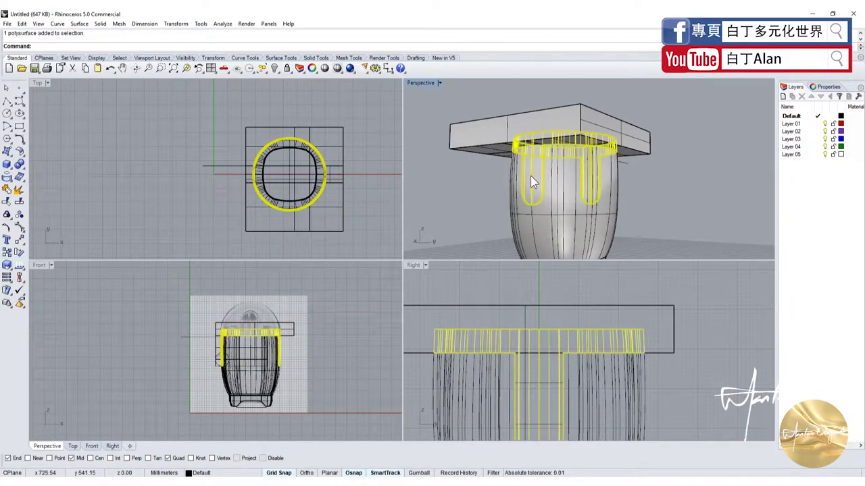
key(Escape)
mouse_move(536, 162)
right_down()
mouse_move(556, 185)
mouse_move(497, 211)
right_up()
click(561, 186)
click(538, 125)
click(560, 187)
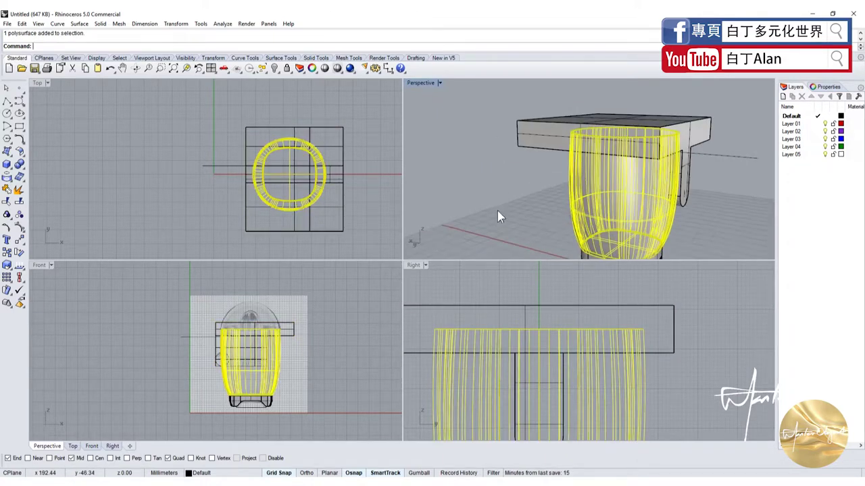
shift+click(576, 126)
key(ctrl+c)
key(ctrl+v)
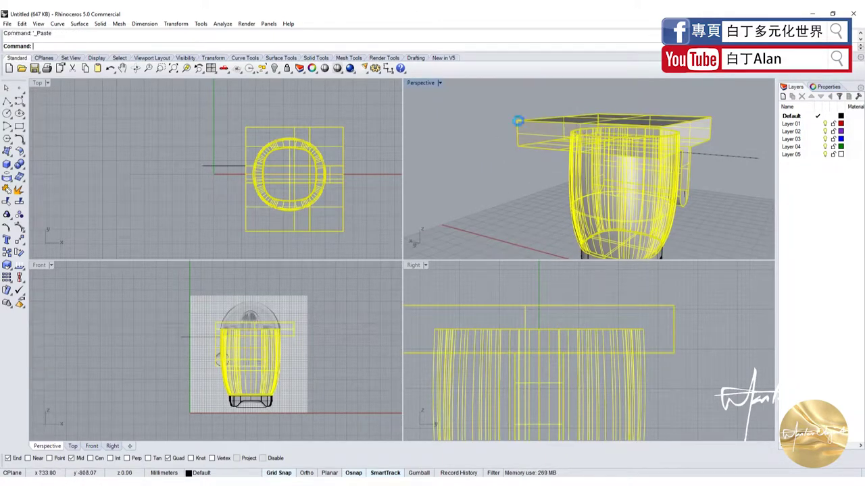
double_click(420, 83)
key(Escape)
Boolean-subtract the slab from both overlapping cup copies to cut the U-shaped notch
click(430, 291)
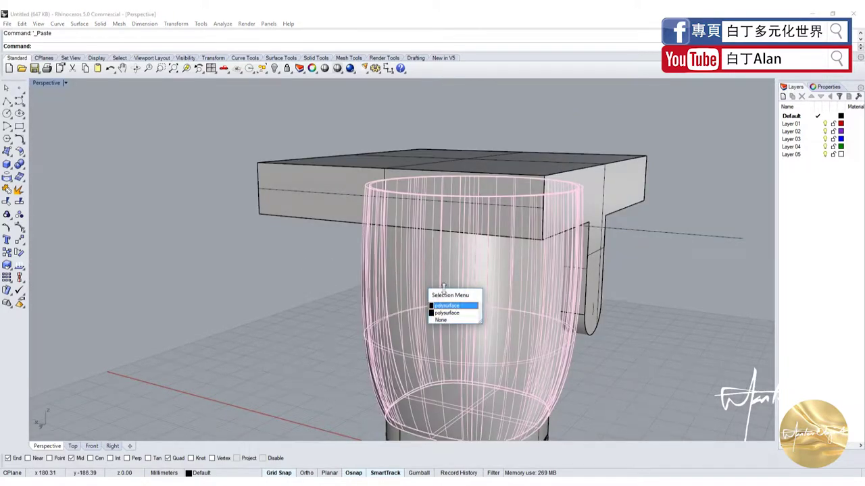
click(451, 307)
click(22, 172)
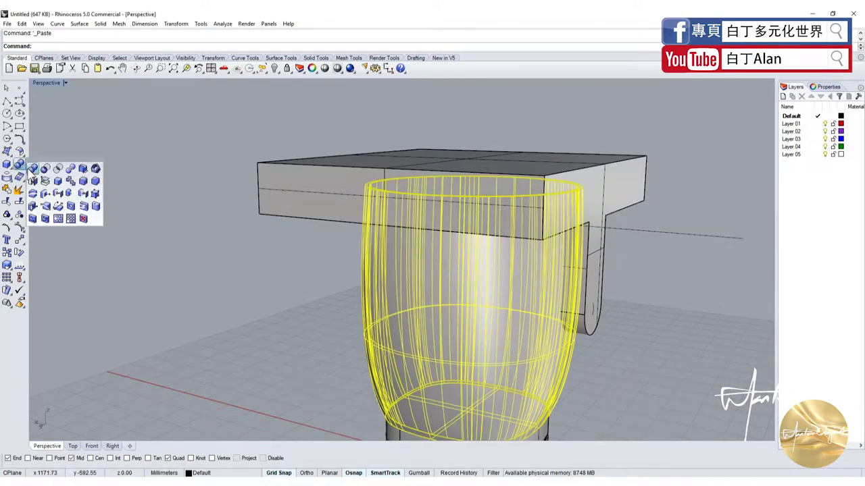
click(38, 176)
click(273, 189)
key(Return)
key(Return)
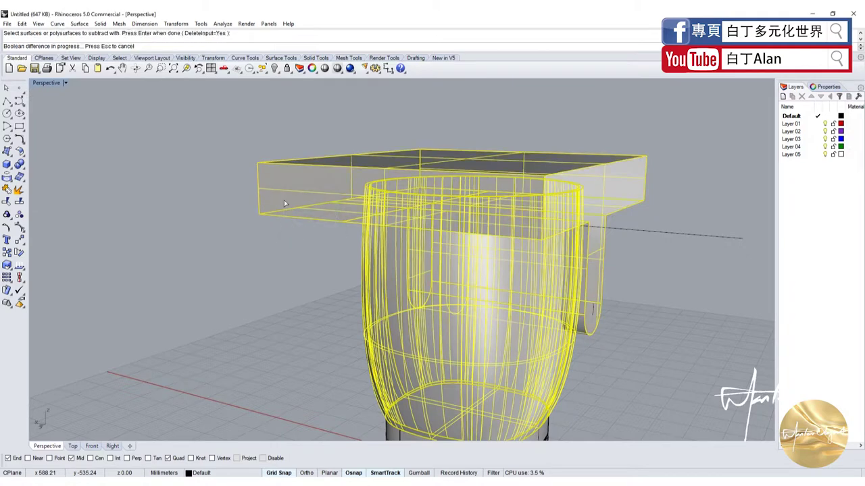
click(450, 324)
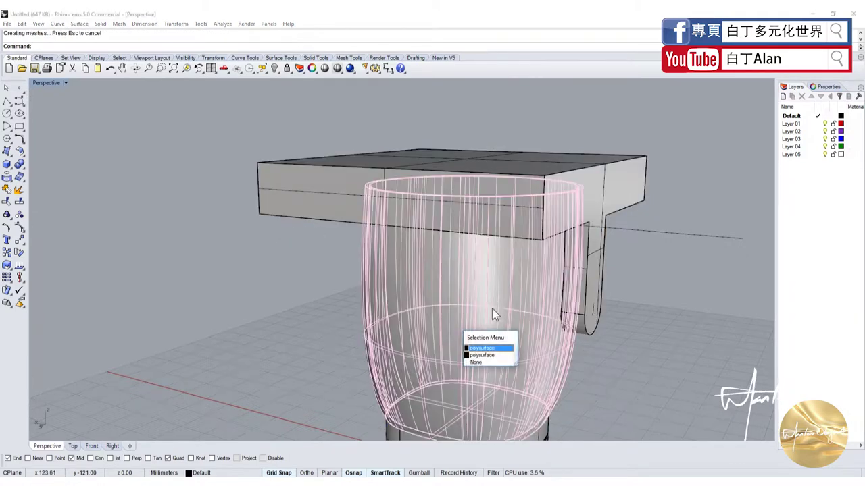
click(492, 356)
click(20, 166)
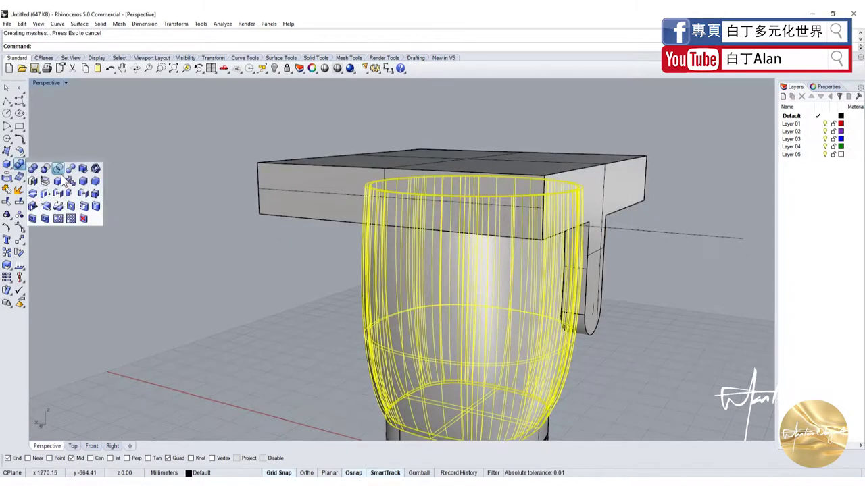
click(44, 169)
click(278, 192)
key(Return)
Delete the leftover rim-and-handle piece and hide the rim strip
mouse_move(274, 199)
right_down()
mouse_move(384, 267)
mouse_move(501, 195)
right_up()
click(502, 218)
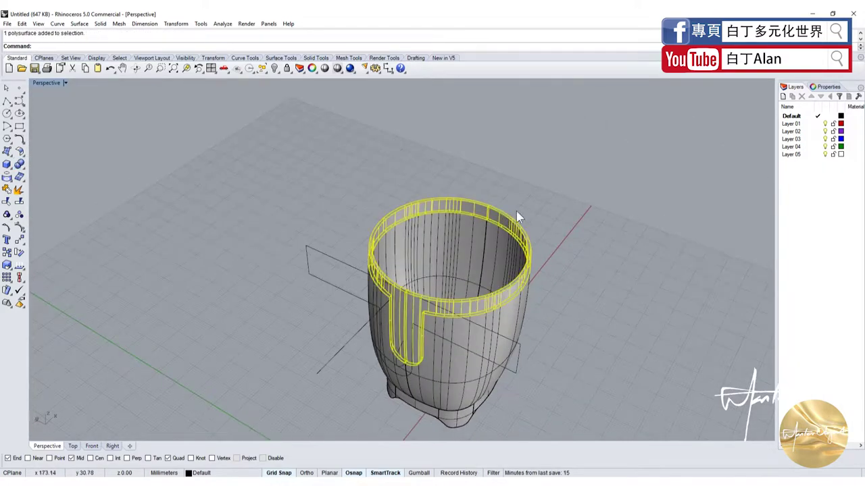
key(Delete)
scroll(443, 312, up, 3)
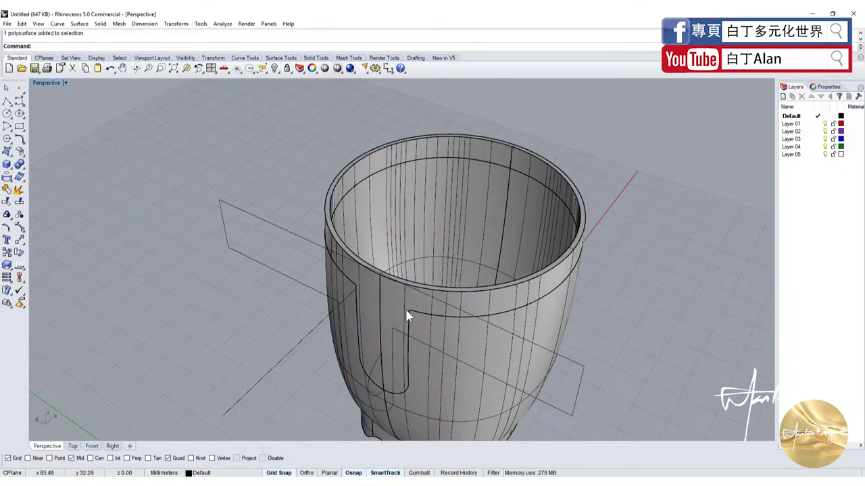
click(399, 291)
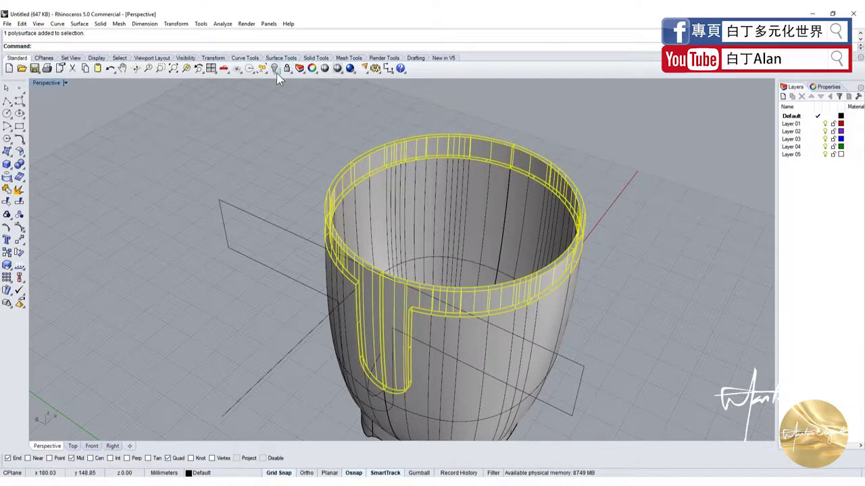
click(274, 70)
Fillet the two notch top-corner edges at radius 3
click(23, 171)
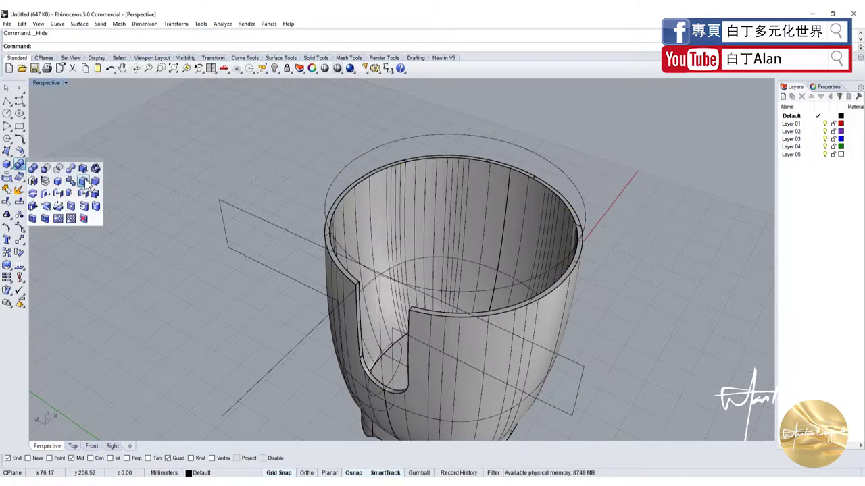
click(90, 184)
scroll(343, 289, up, 5)
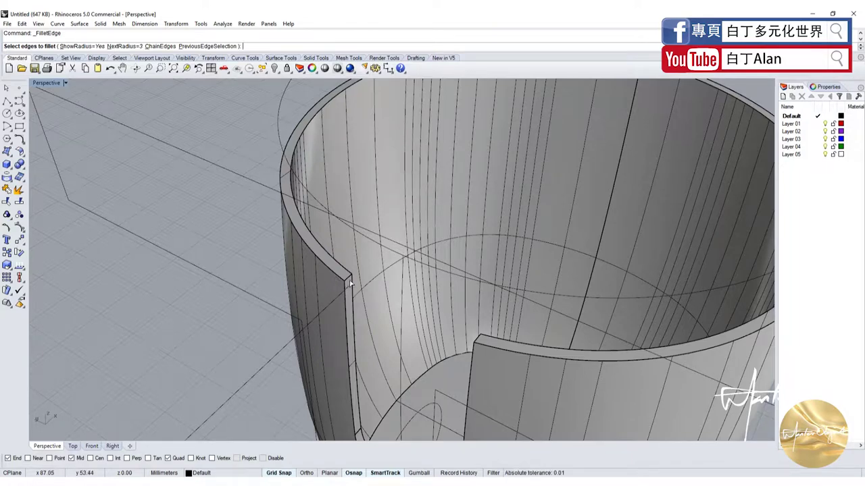
click(349, 283)
scroll(479, 344, up, 2)
click(478, 340)
text(0)
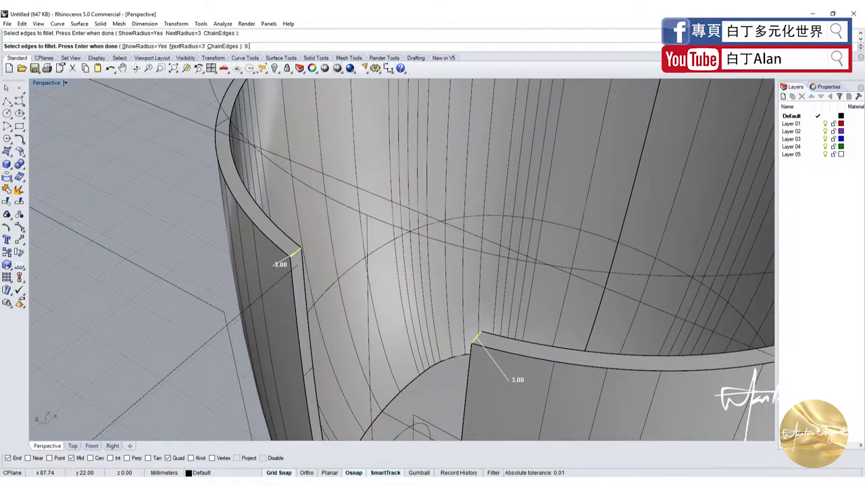
key(Return)
key(Return)
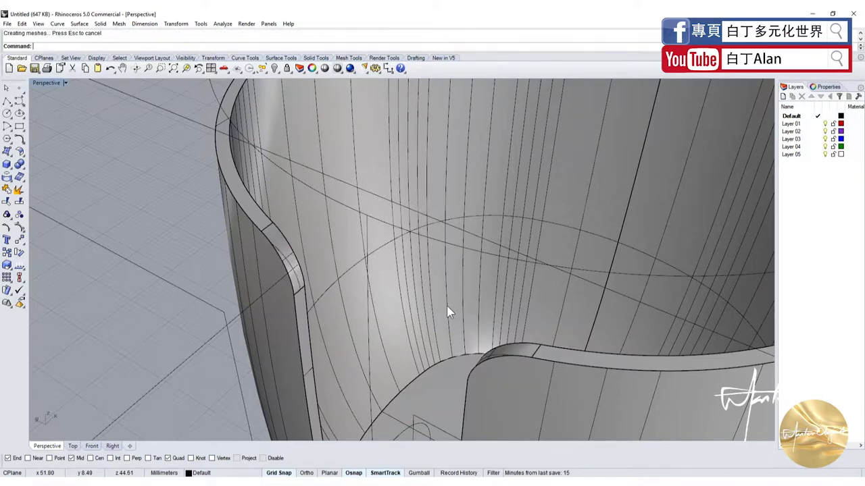
Start a 0.5 edge fillet on the left rim, the notch's sides and curved bottom, and the top rim
scroll(447, 306, down, 3)
scroll(464, 284, down, 1)
text(0.5)
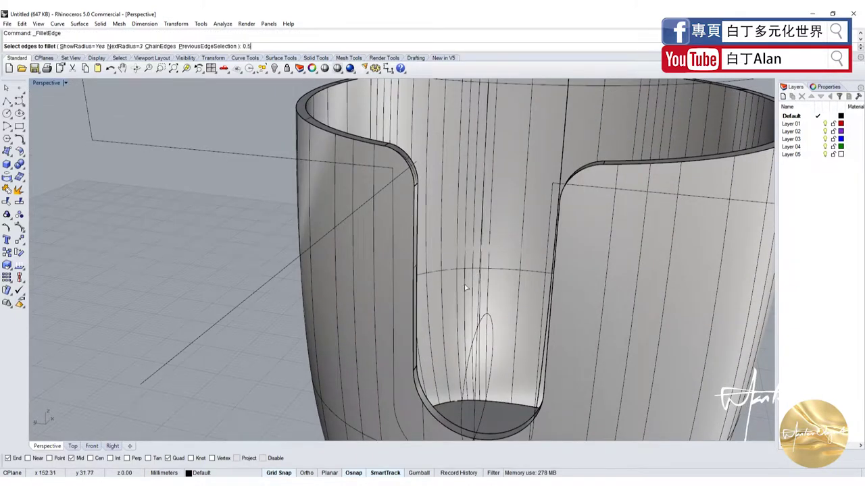
key(Return)
click(406, 165)
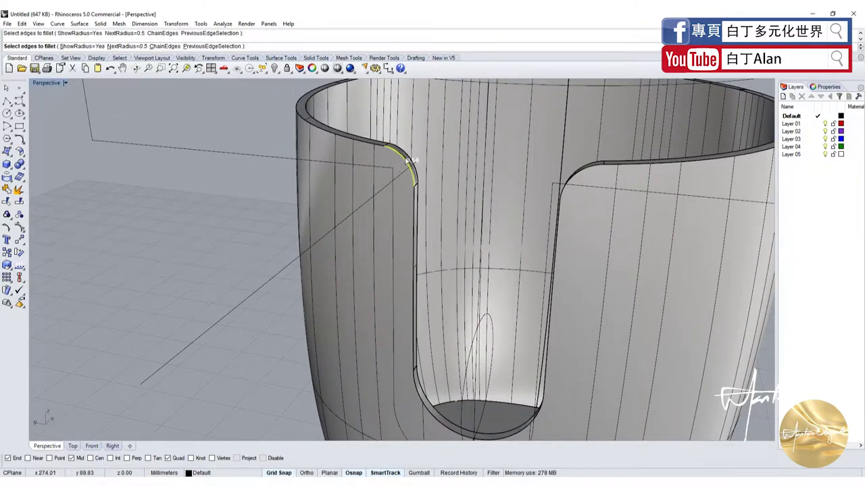
click(372, 143)
click(415, 284)
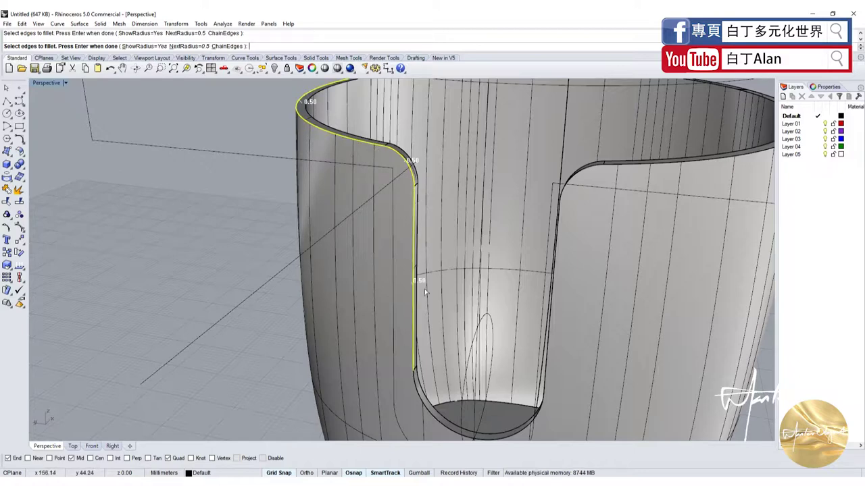
click(437, 419)
click(533, 420)
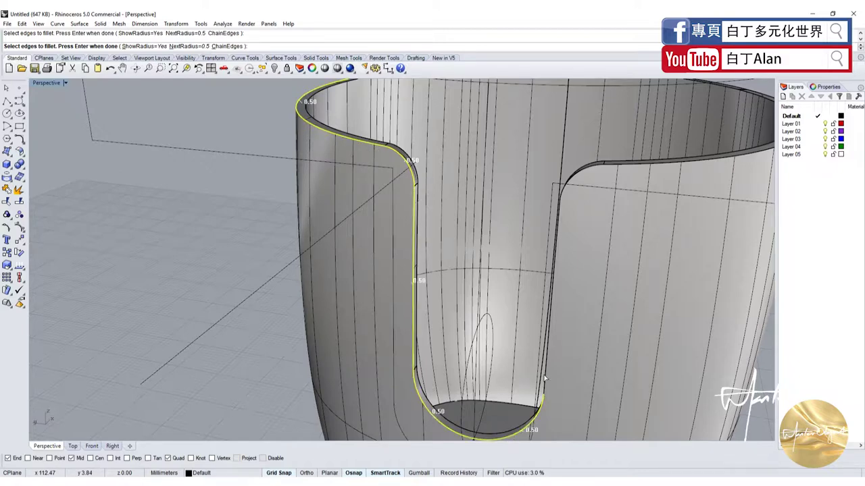
click(556, 304)
click(597, 167)
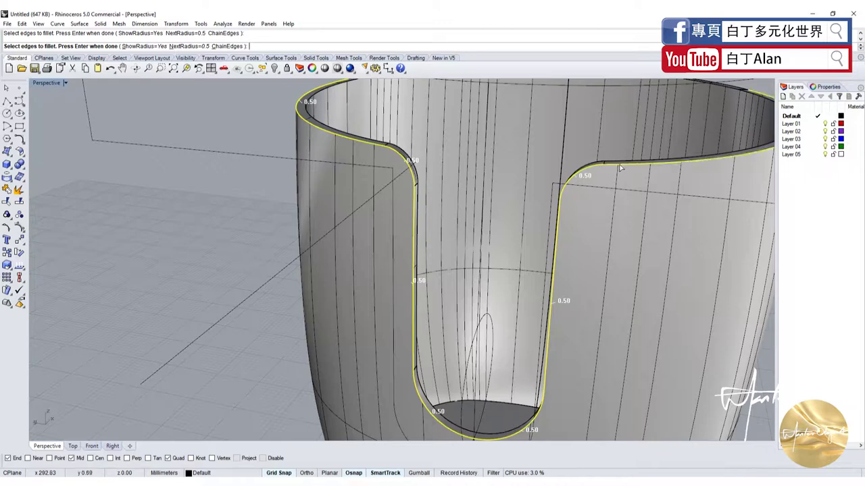
Add the remaining back rim segments and apply the 0.5 fillet
scroll(581, 163, down, 3)
right_drag(581, 163, 669, 169)
scroll(670, 165, up, 3)
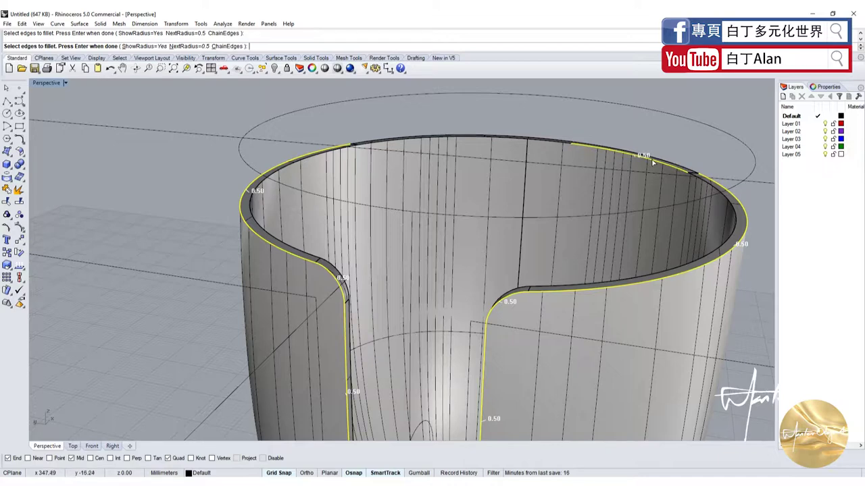
click(654, 162)
click(663, 162)
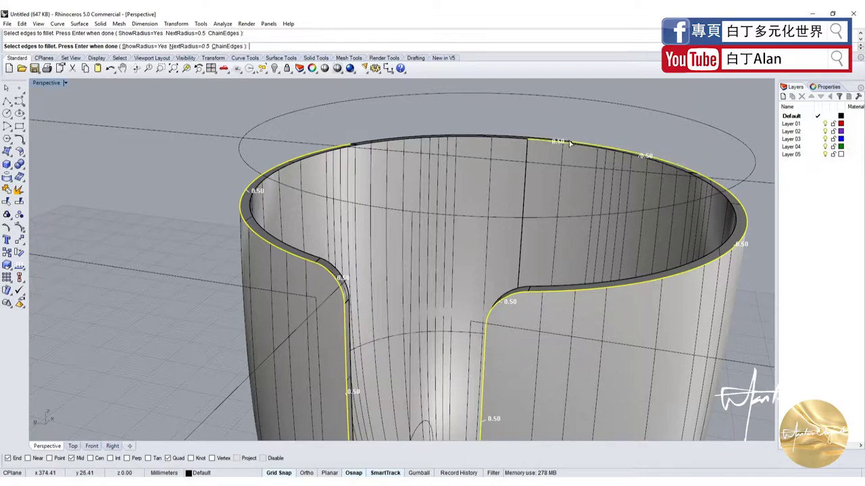
scroll(570, 143, up, 2)
scroll(569, 143, up, 3)
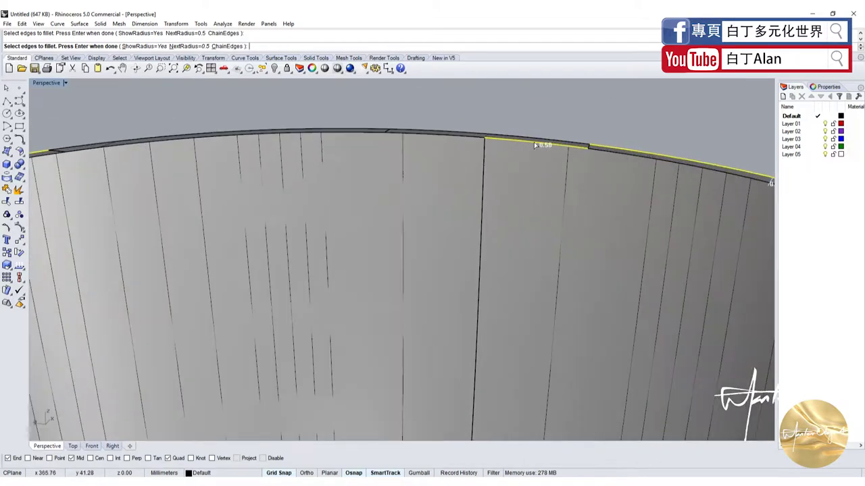
click(363, 129)
key(Return)
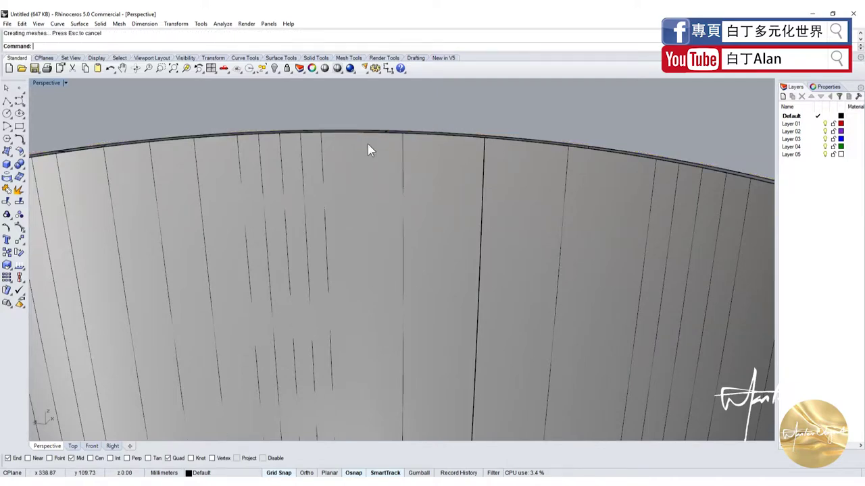
scroll(367, 144, down, 5)
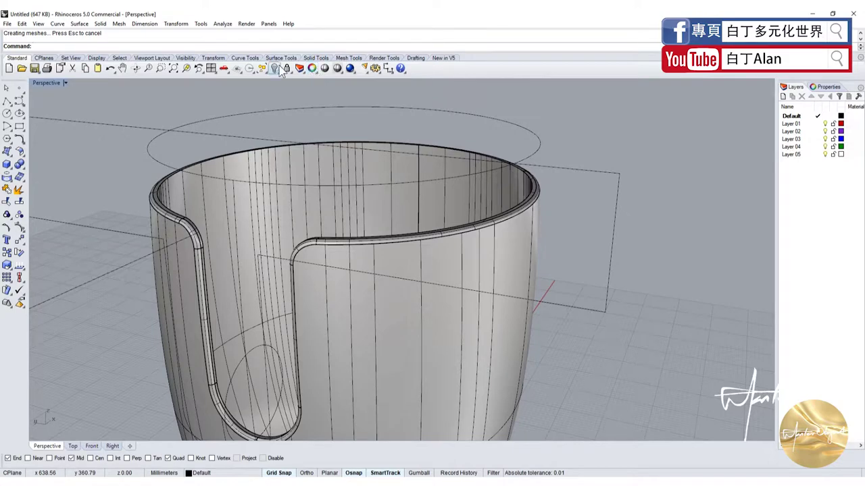
Reveal the hidden pieces, orbit to face the front, and briefly preview the model shaded
right_click(275, 68)
mouse_move(290, 138)
right_down()
mouse_move(315, 162)
mouse_move(355, 110)
mouse_move(195, 194)
right_up()
scroll(283, 181, up, 2)
click(324, 68)
key(Escape)
scroll(238, 210, up, 3)
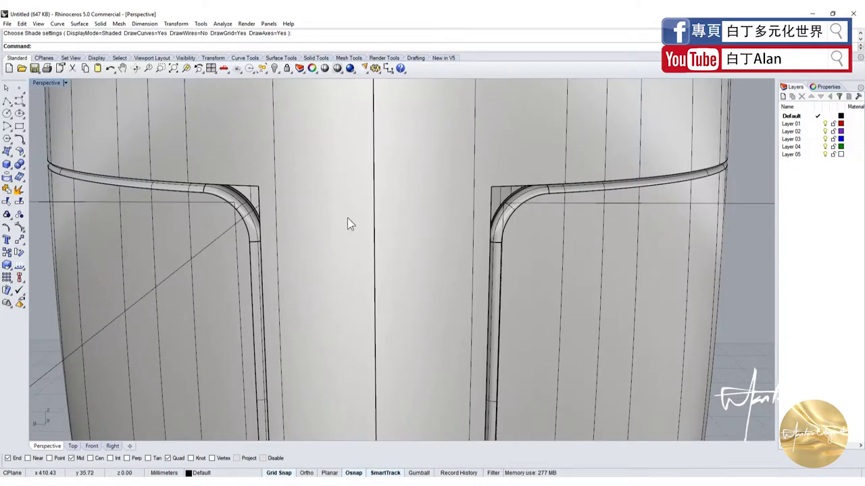
scroll(347, 217, up, 2)
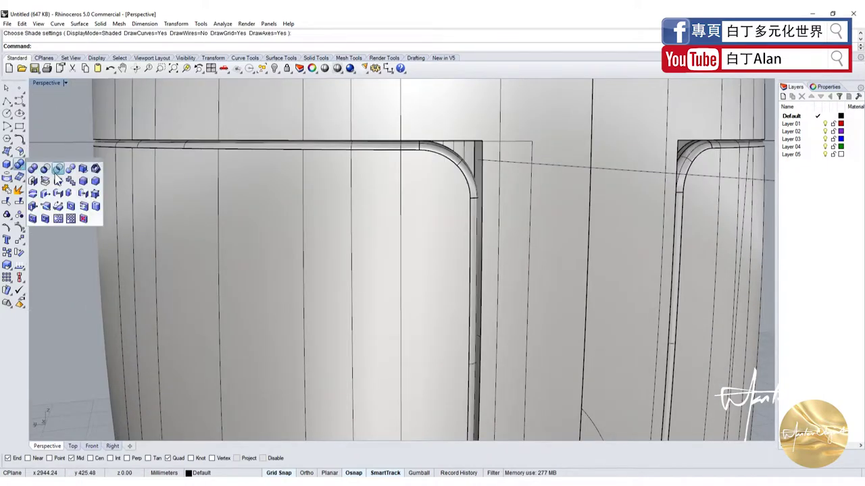
Start FilletEdge at radius 0.5 and pick the first notch corner edge and rim edge
click(83, 182)
scroll(413, 146, down, 4)
scroll(468, 127, down, 1)
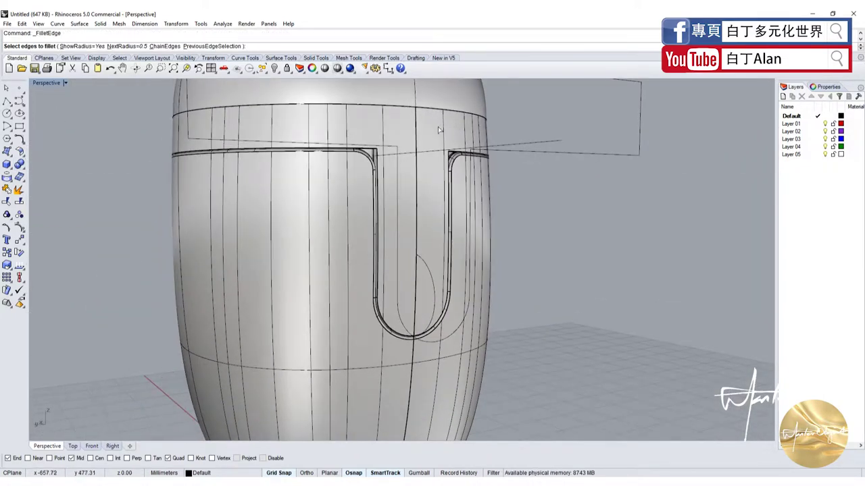
scroll(439, 129, up, 4)
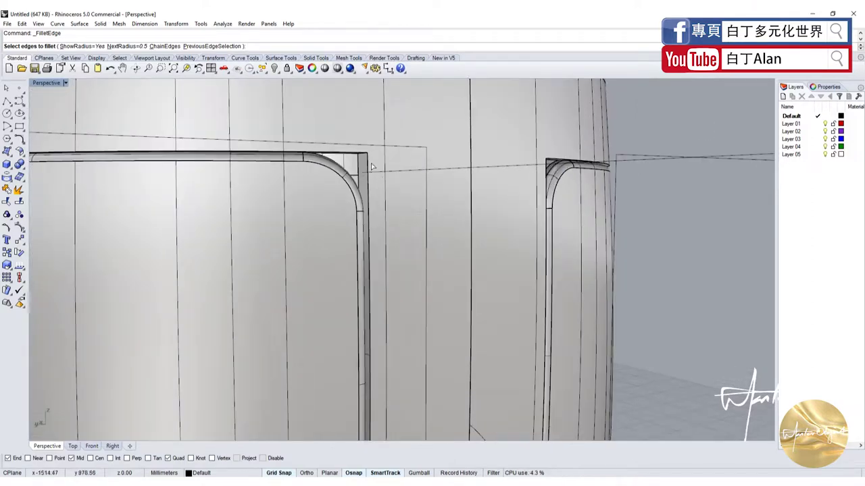
click(367, 163)
scroll(360, 156, down, 4)
right_drag(360, 157, 333, 203)
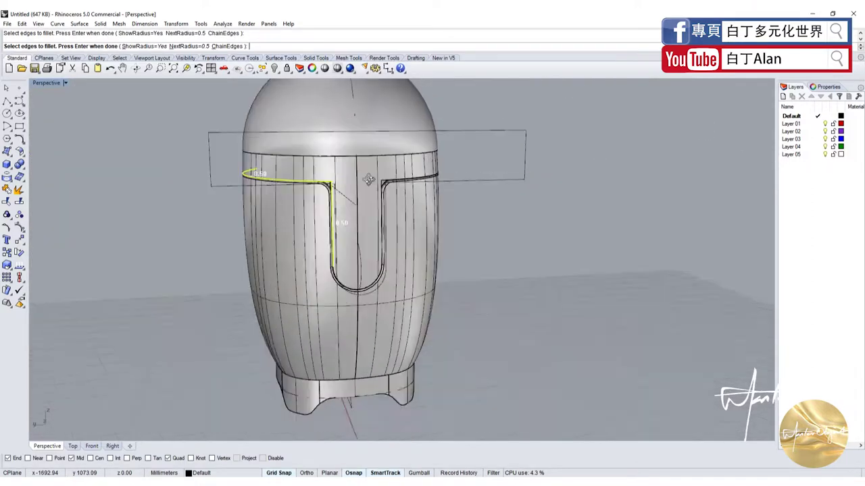
scroll(333, 202, up, 4)
click(333, 203)
scroll(365, 189, down, 3)
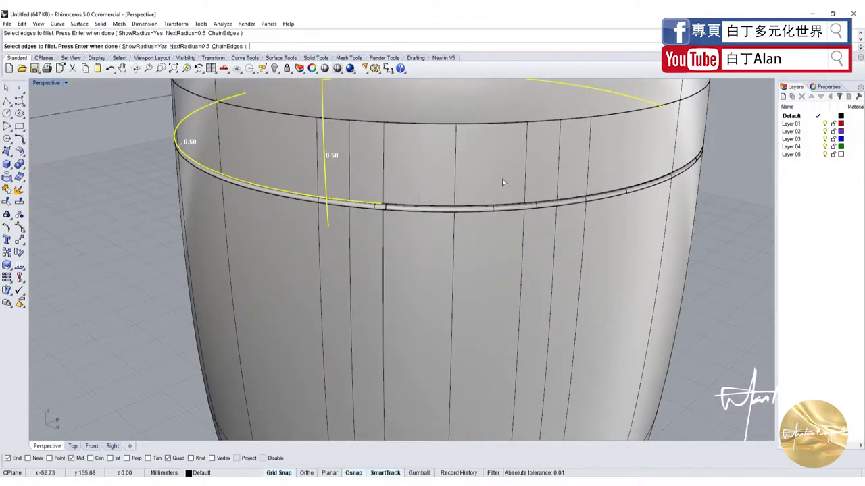
scroll(414, 227, up, 4)
Add the front rim segments and the notch's bottom and right arcs to the 0.5 fillet
click(419, 237)
scroll(418, 231, down, 3)
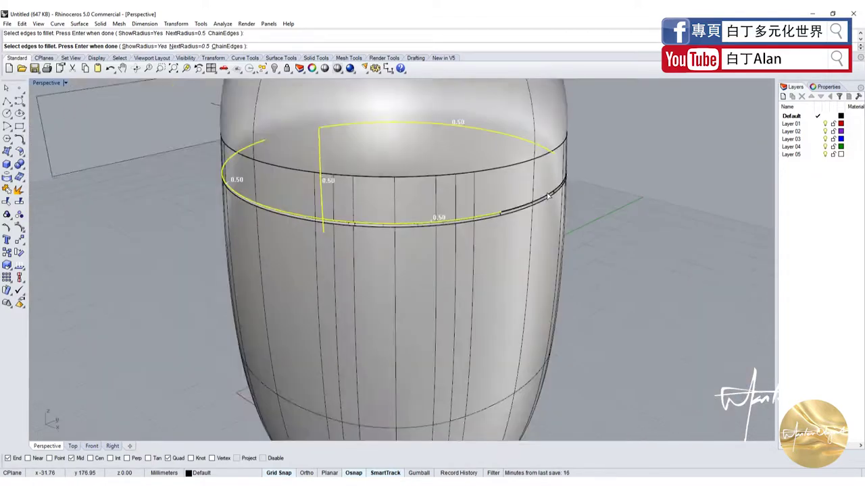
scroll(548, 200, up, 3)
click(548, 200)
scroll(547, 199, down, 3)
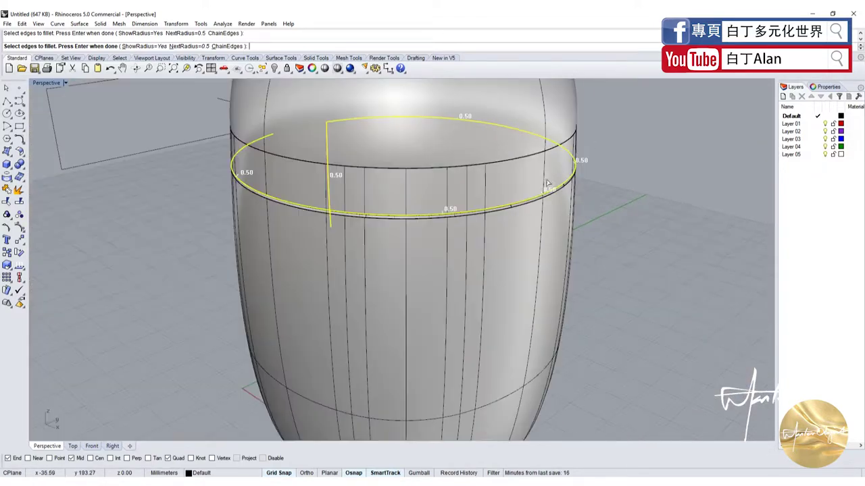
right_drag(547, 199, 492, 154)
scroll(199, 174, up, 3)
scroll(199, 174, down, 2)
scroll(263, 249, up, 3)
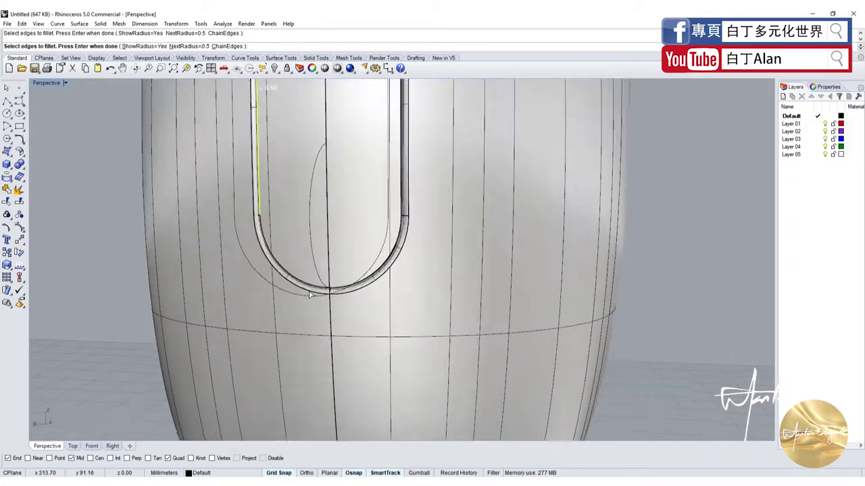
scroll(263, 249, up, 2)
click(266, 263)
click(446, 269)
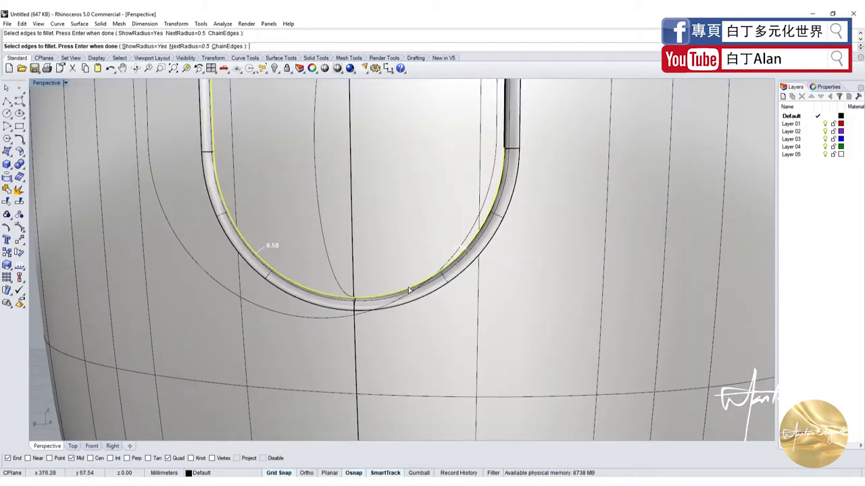
scroll(463, 192, down, 2)
scroll(464, 193, up, 2)
scroll(459, 195, down, 5)
text(3)
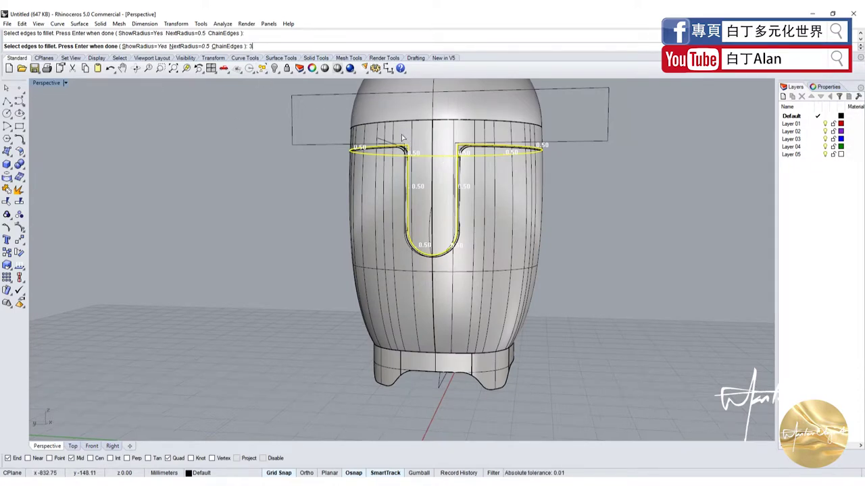
Give the notch's top corner edge a 3 radius and apply all the fillets
key(Return)
scroll(402, 138, up, 3)
scroll(415, 139, up, 3)
scroll(481, 200, up, 2)
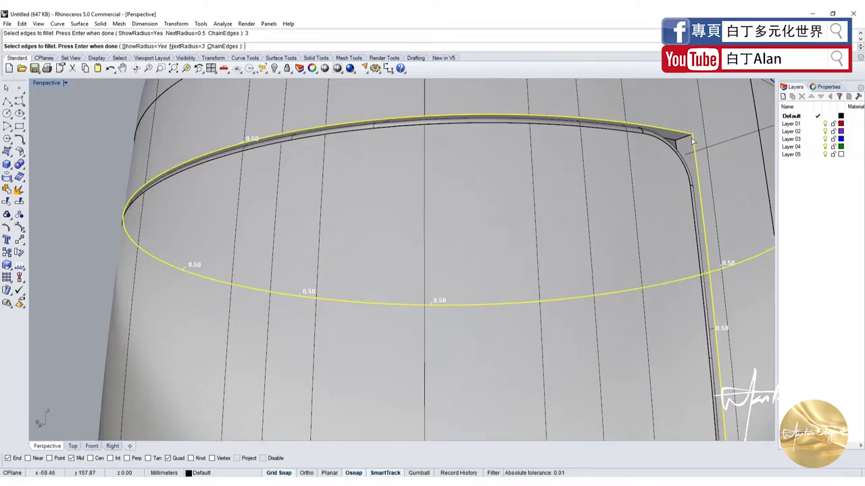
click(692, 140)
scroll(555, 180, down, 5)
right_drag(554, 180, 477, 152)
scroll(394, 180, down, 2)
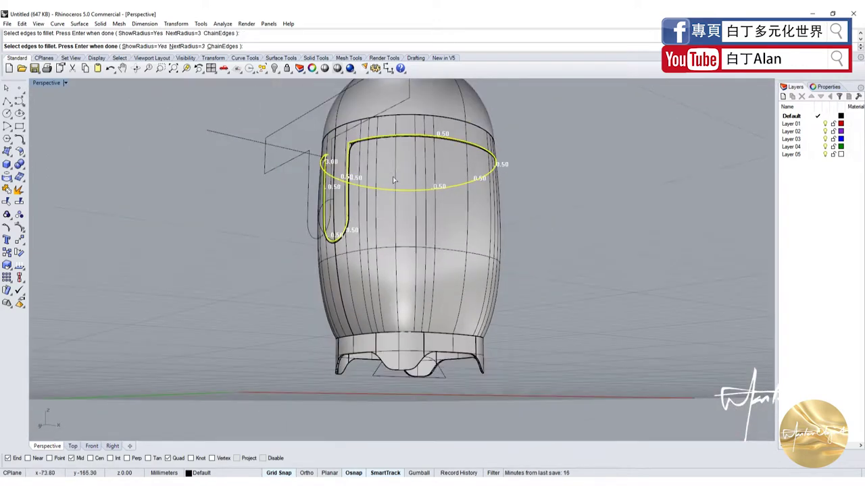
scroll(365, 155, up, 5)
key(Return)
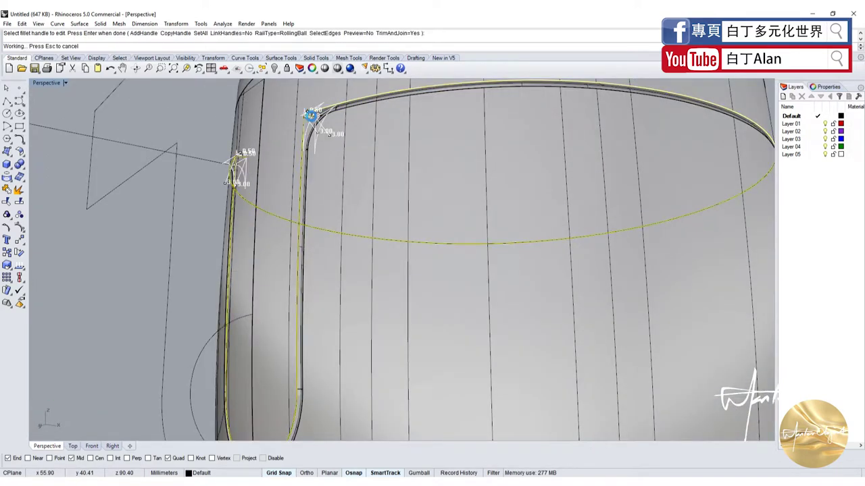
key(Return)
View the filleted body shaded from several angles, then restore the four-viewport layout
scroll(309, 139, up, 1)
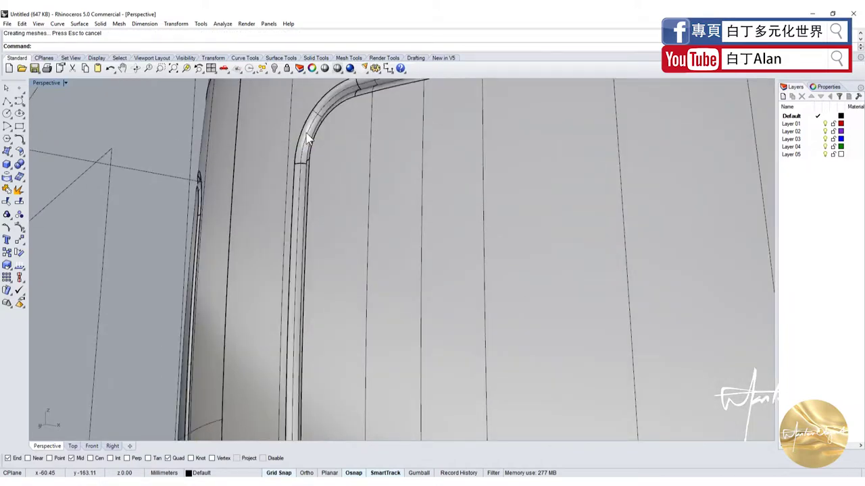
scroll(405, 162, down, 4)
right_drag(425, 172, 410, 110)
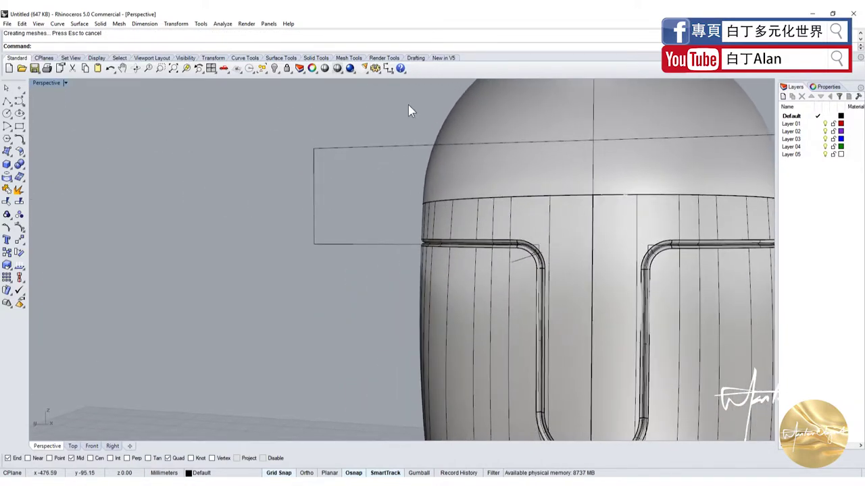
click(324, 68)
mouse_move(428, 201)
right_down()
mouse_move(492, 200)
mouse_move(500, 239)
mouse_move(275, 223)
mouse_move(529, 161)
right_up()
key(Return)
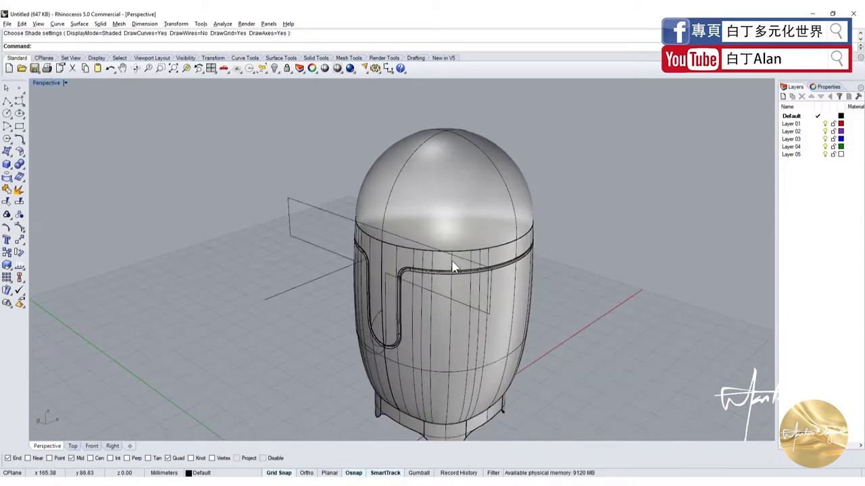
scroll(394, 288, up, 3)
scroll(406, 281, up, 3)
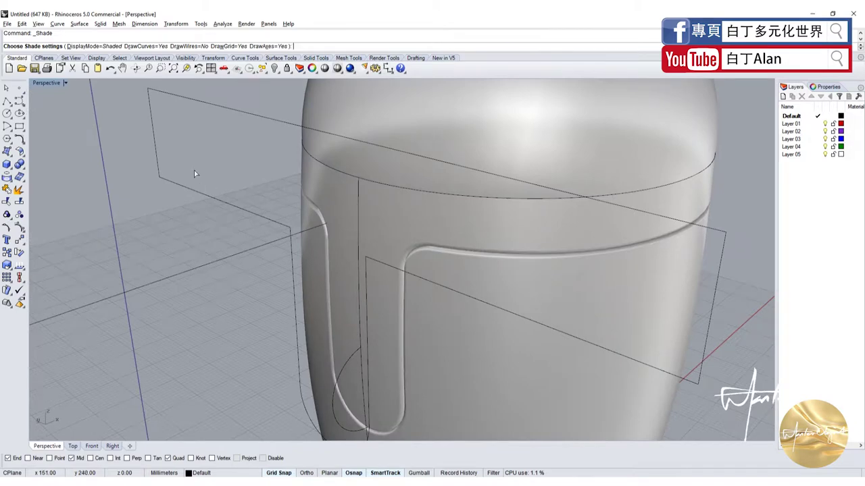
scroll(239, 179, down, 2)
scroll(238, 179, down, 3)
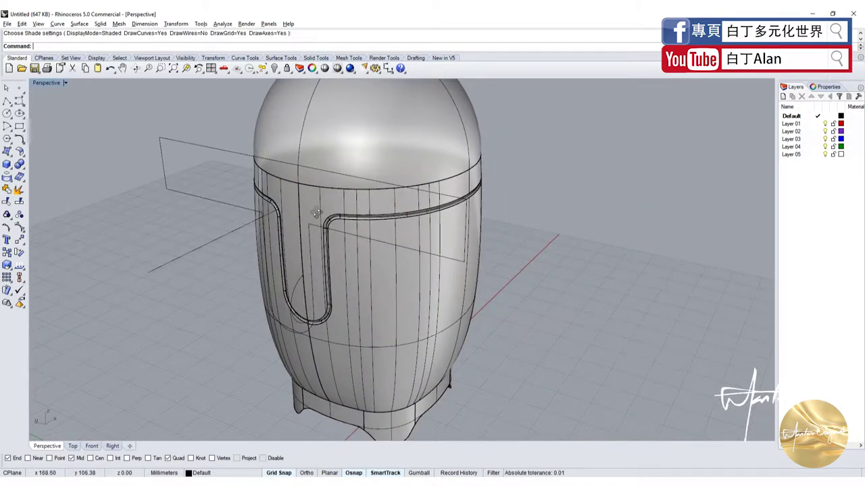
scroll(335, 242, down, 3)
right_drag(336, 242, 323, 224)
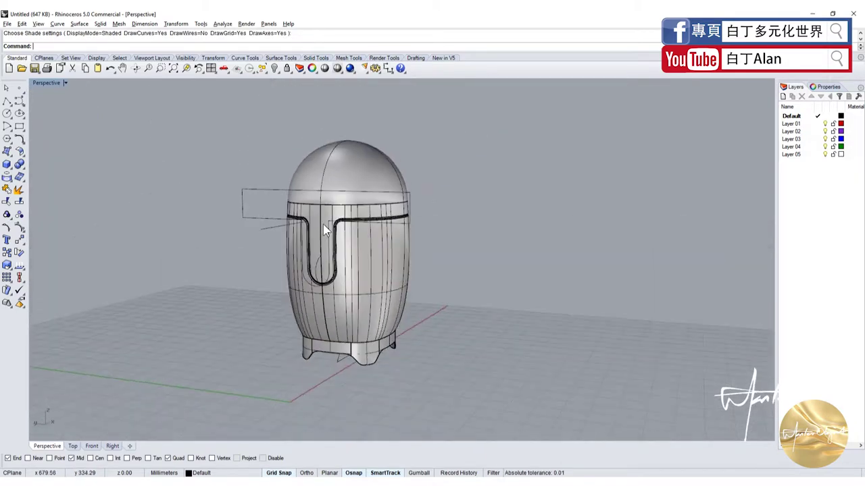
double_click(46, 84)
scroll(241, 363, up, 5)
Select the reference curve beside the body, then start and cancel a polyline
scroll(182, 346, up, 3)
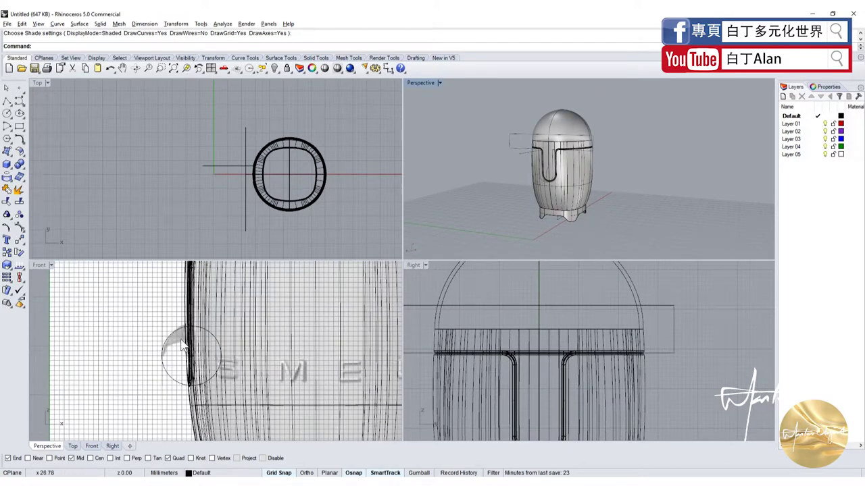
click(182, 346)
scroll(174, 334, up, 2)
scroll(174, 334, up, 2)
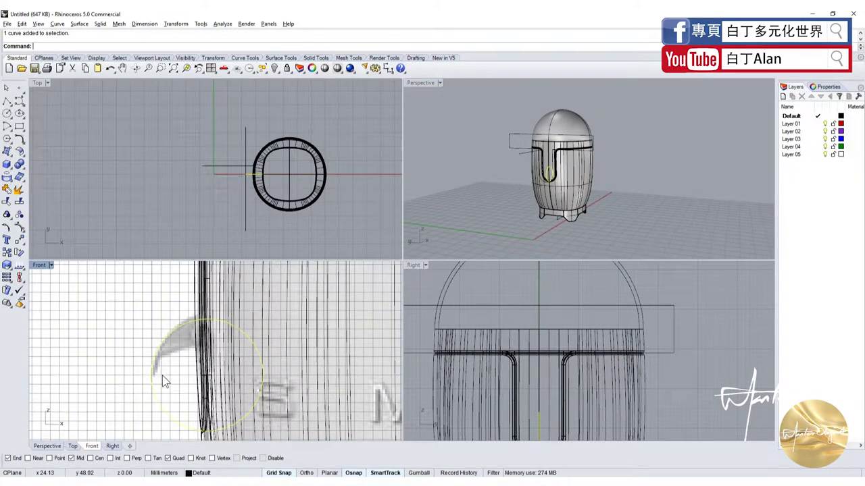
click(6, 99)
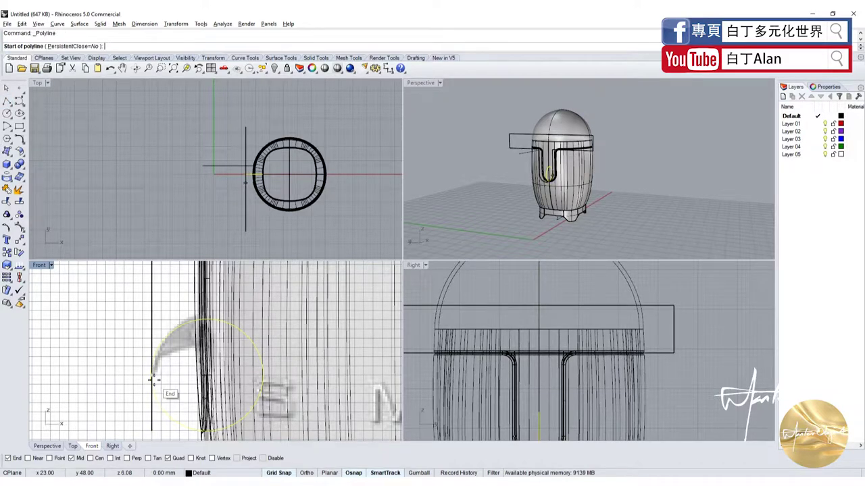
scroll(149, 376, up, 2)
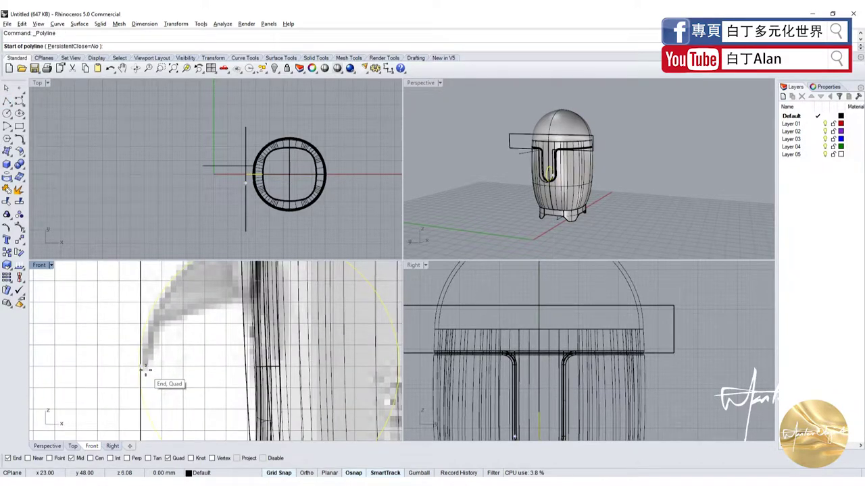
scroll(145, 369, down, 1)
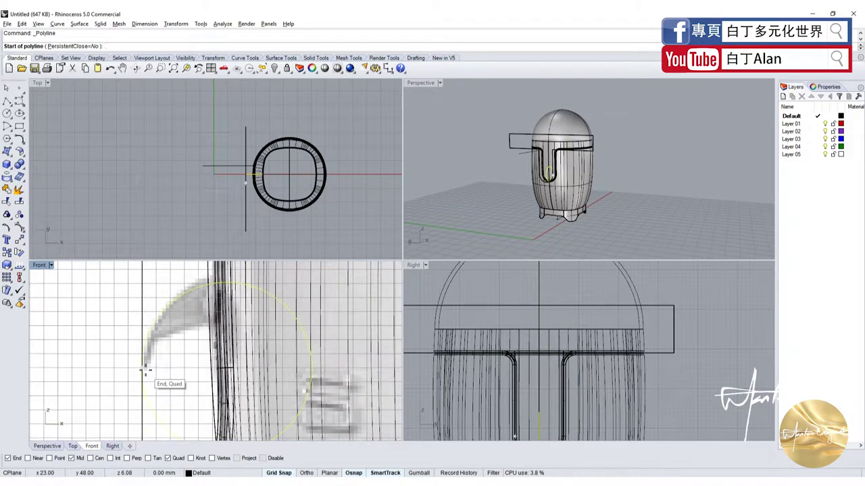
scroll(269, 306, down, 2)
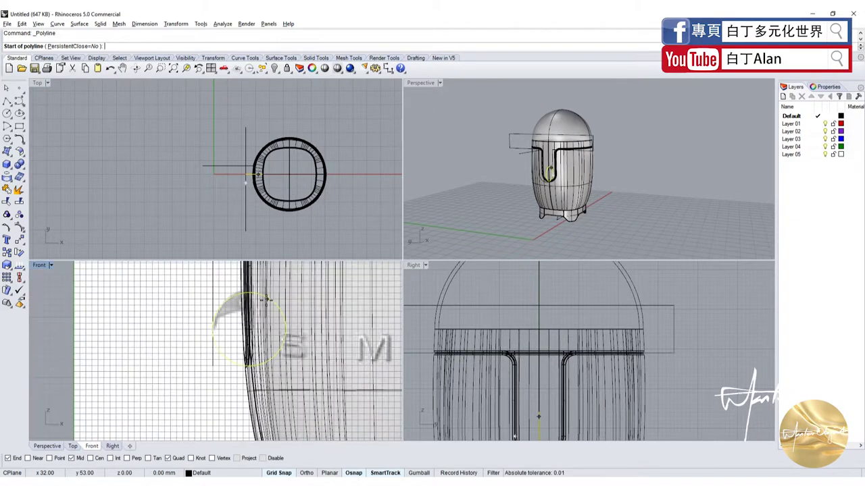
key(Escape)
scroll(254, 287, up, 4)
scroll(254, 297, down, 4)
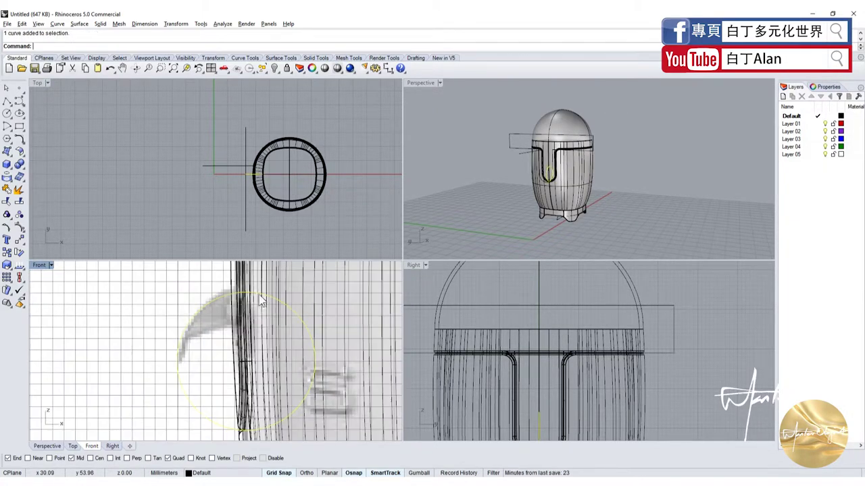
scroll(508, 341, down, 3)
Zoom onto the U notch, select the front-view circle, and start a new Circle
click(512, 356)
key(Escape)
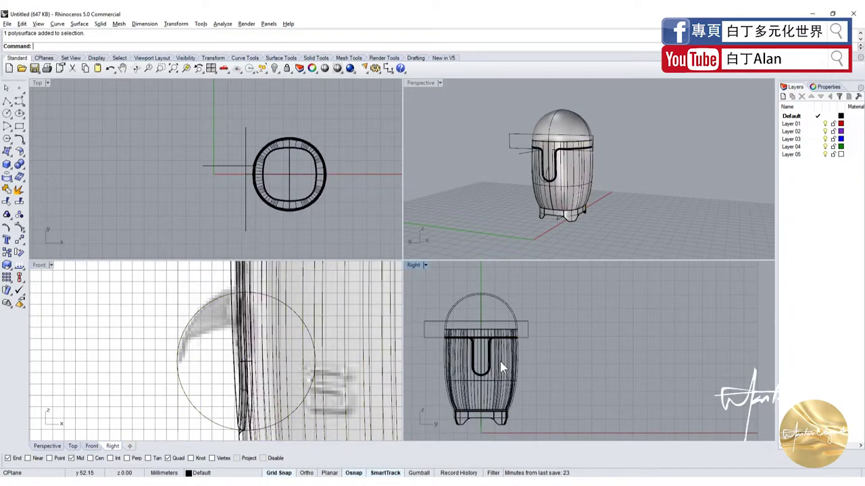
scroll(500, 361, up, 2)
scroll(504, 347, up, 2)
scroll(511, 336, up, 1)
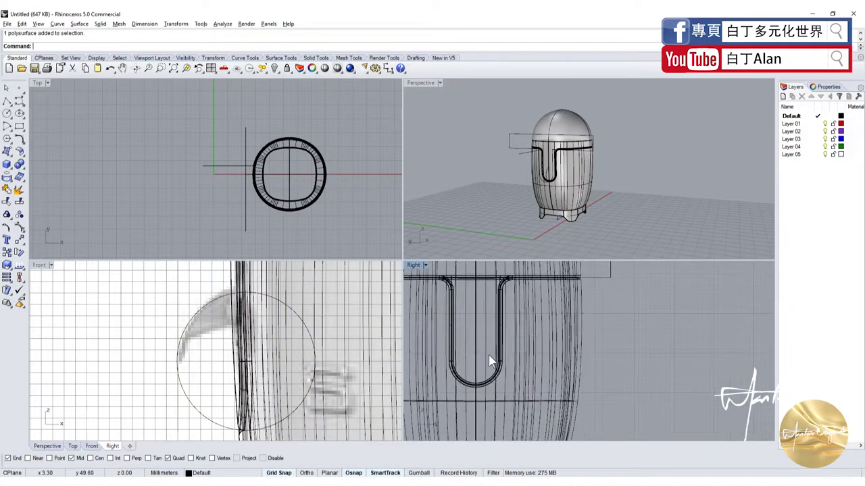
scroll(488, 355, up, 1)
click(202, 312)
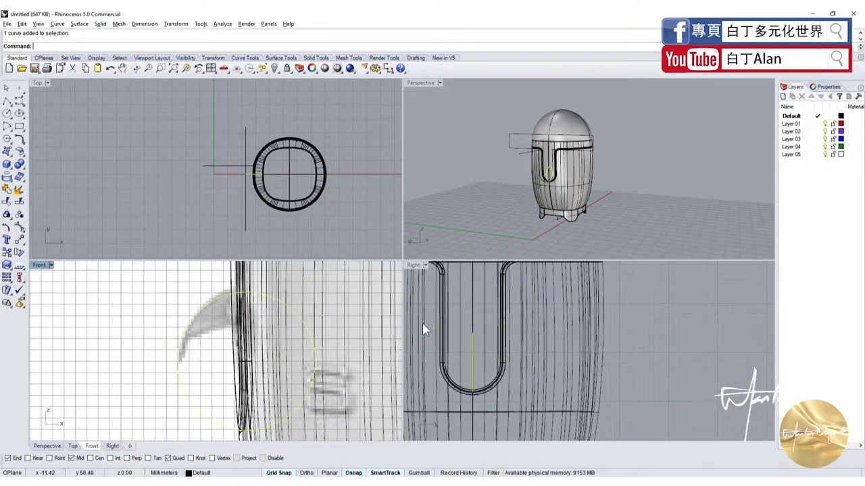
click(7, 113)
scroll(527, 390, up, 1)
scroll(527, 392, up, 1)
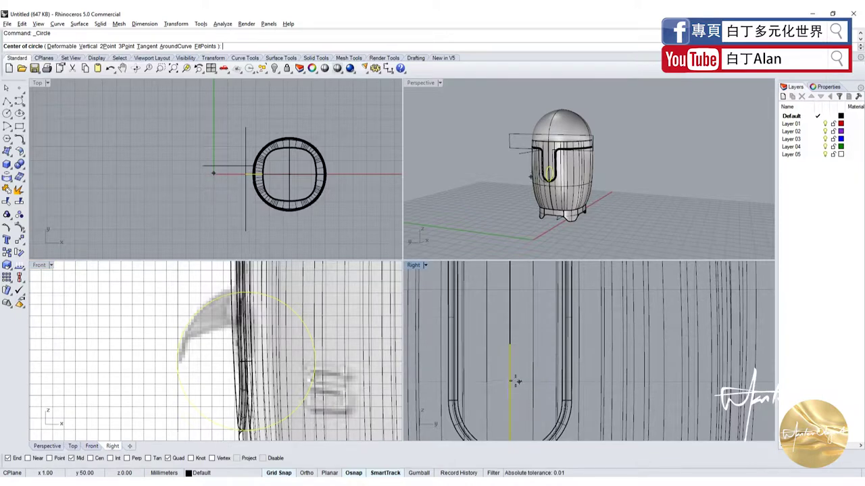
Place the circle on the notch's centre line and move it down into the U's bottom
click(511, 383)
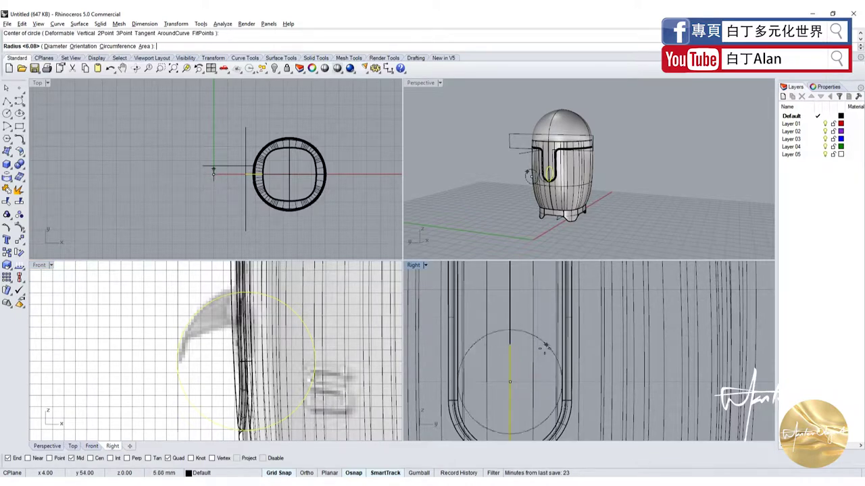
click(535, 345)
right_drag(493, 439, 518, 387)
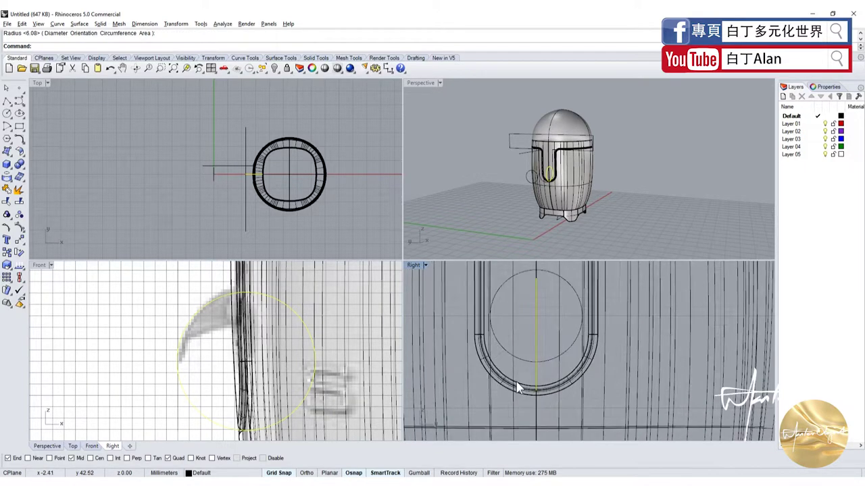
drag(551, 360, 517, 352)
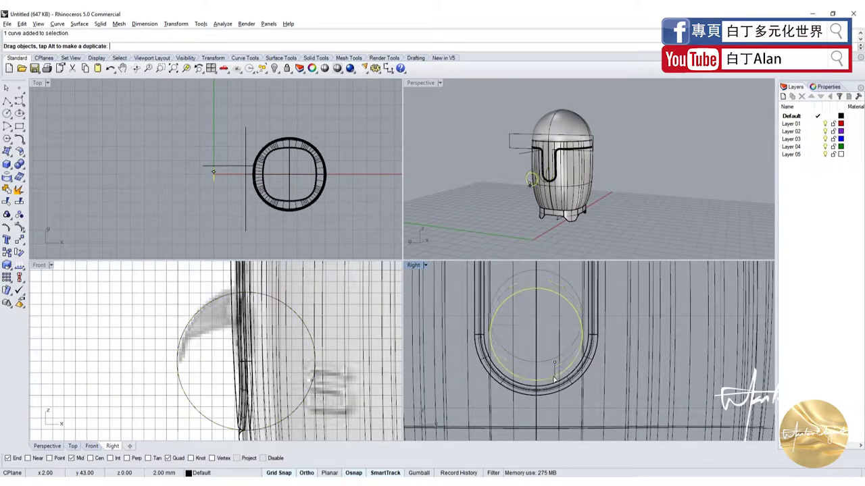
scroll(517, 357, down, 2)
scroll(488, 388, down, 2)
scroll(517, 359, down, 2)
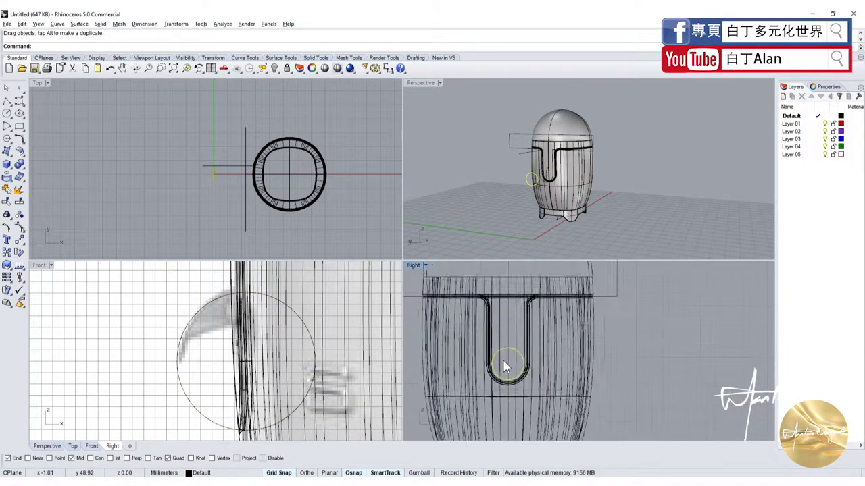
scroll(506, 363, down, 2)
scroll(510, 365, up, 2)
Draw a straight polyline from the notch up to the body top, checking the reference photo
click(6, 100)
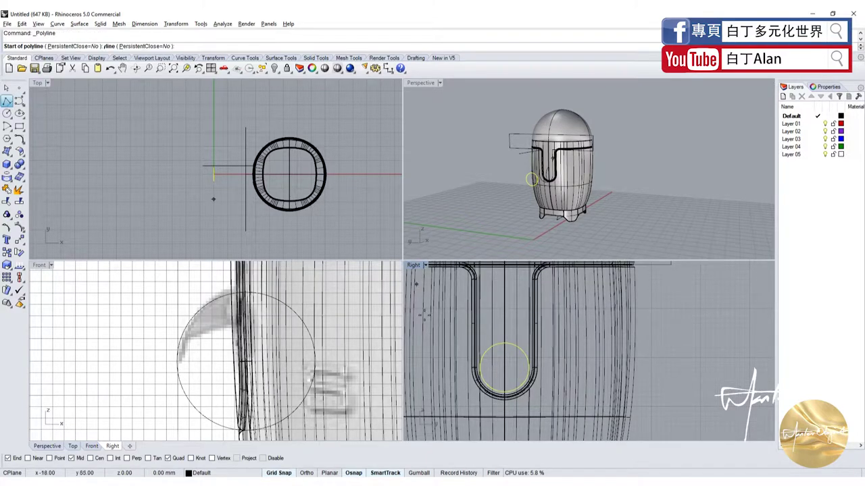
scroll(430, 342, up, 3)
click(538, 408)
scroll(538, 408, down, 3)
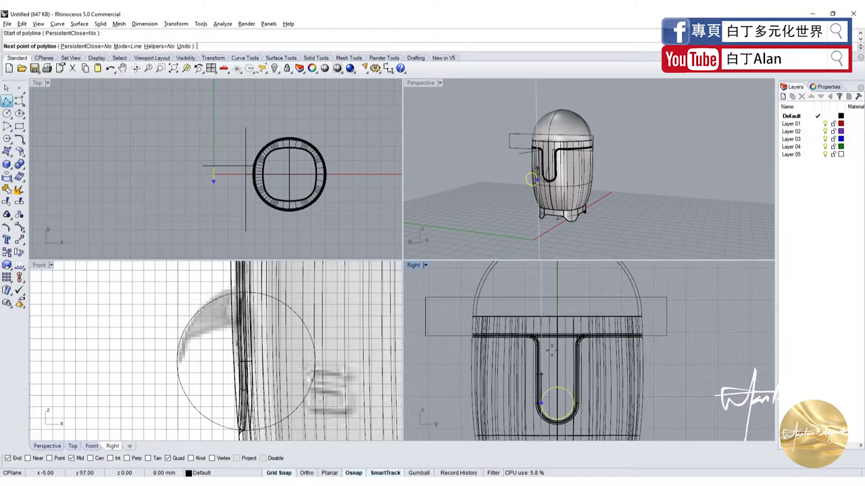
scroll(524, 291, up, 3)
click(522, 290)
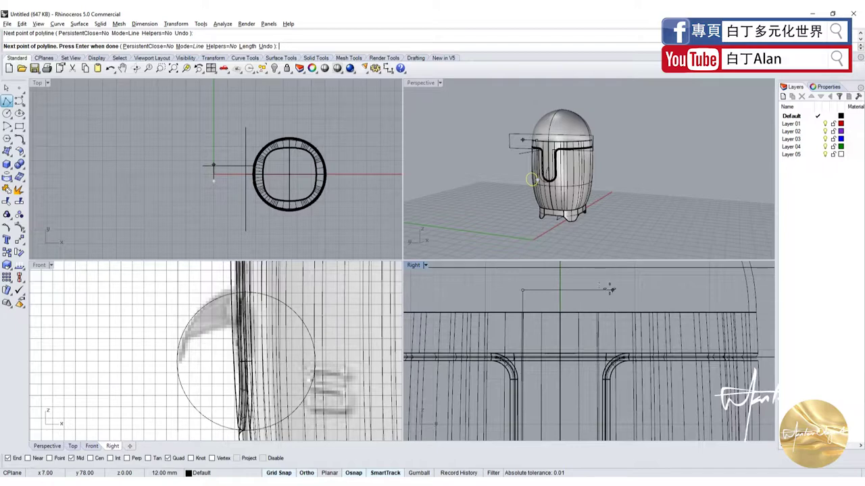
click(61, 445)
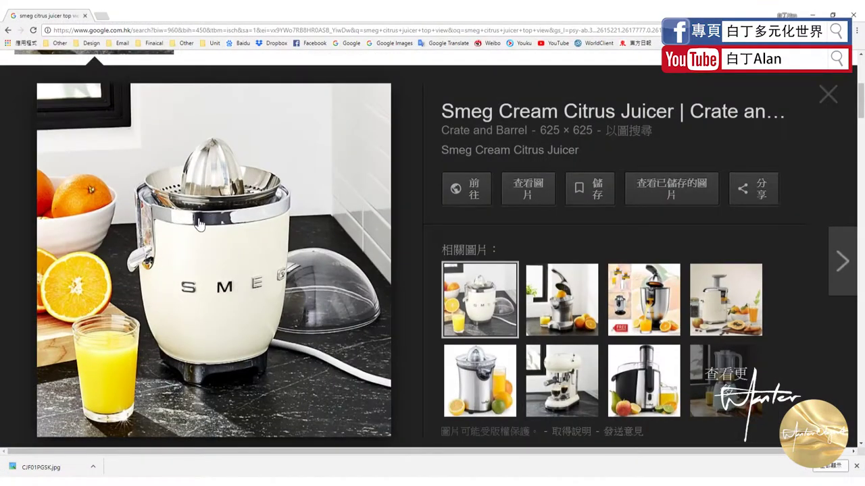
key(alt+Tab)
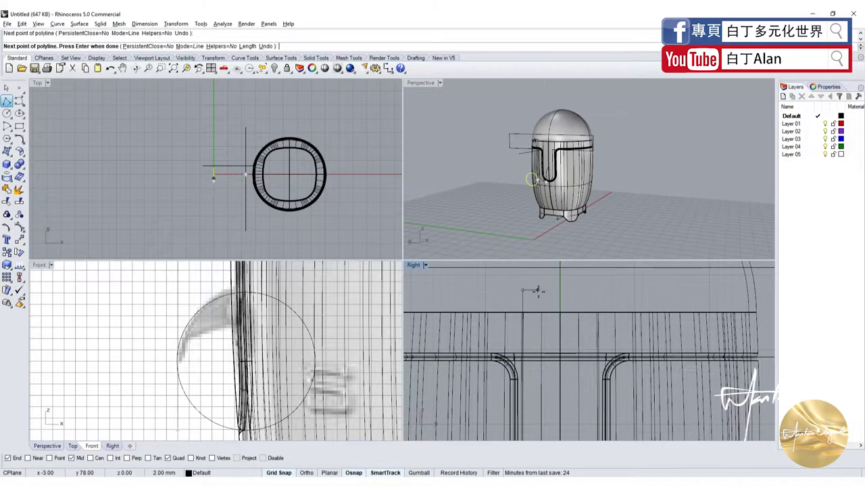
key(Return)
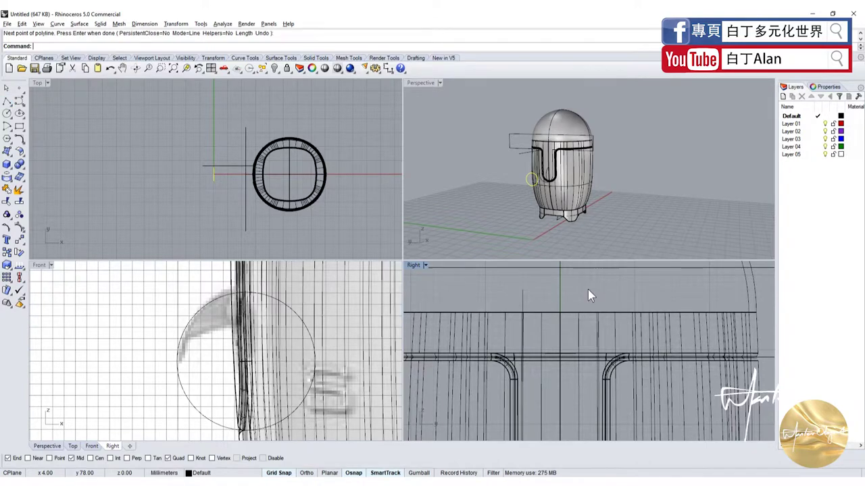
Draw the other side line up past the rim and a top segment across the notch
scroll(585, 371, down, 2)
key(Return)
click(591, 316)
scroll(587, 310, down, 3)
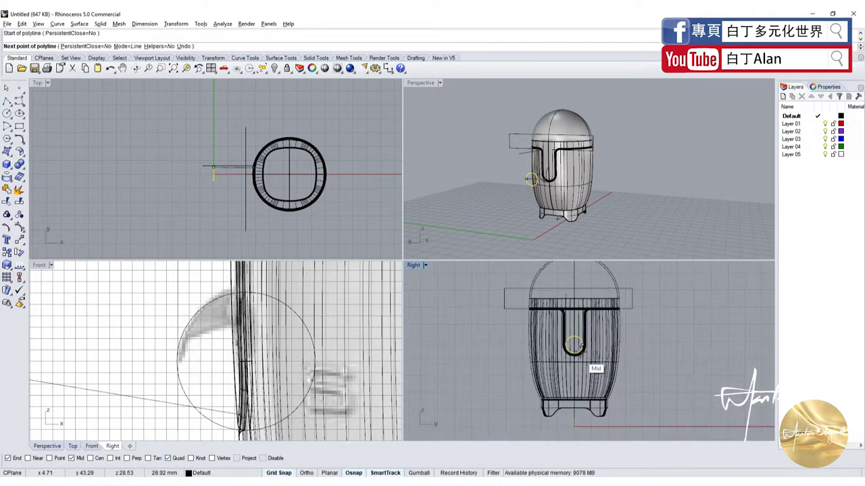
scroll(579, 287, up, 1)
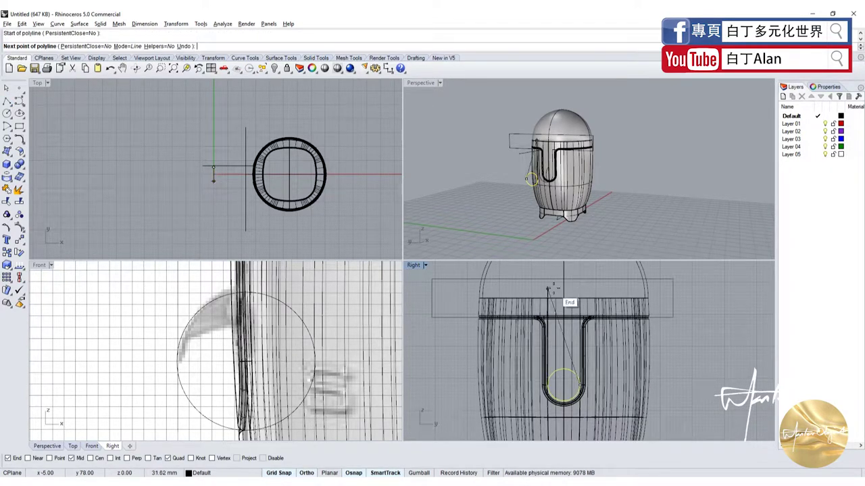
click(583, 292)
key(Return)
key(Return)
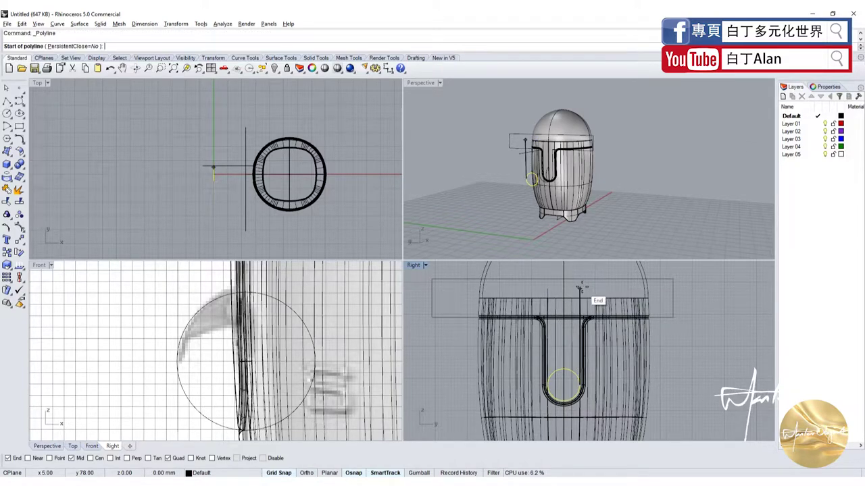
click(585, 292)
click(547, 290)
key(Return)
scroll(554, 371, up, 1)
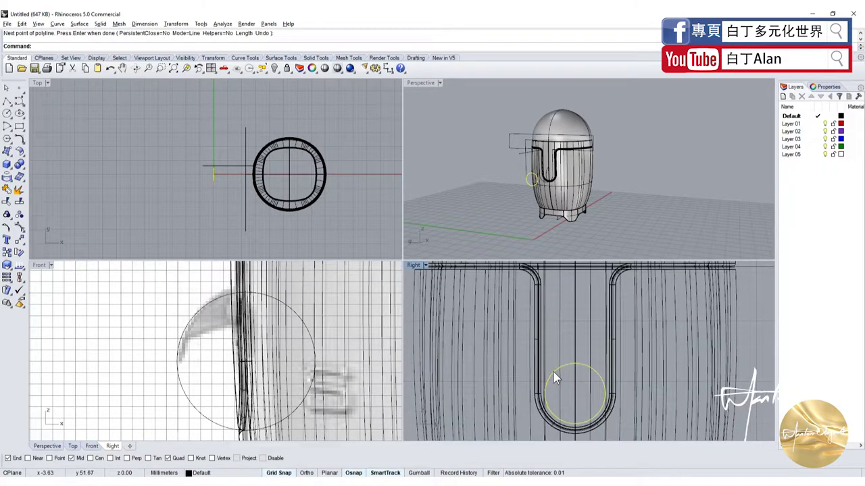
scroll(560, 380, down, 2)
scroll(562, 382, up, 1)
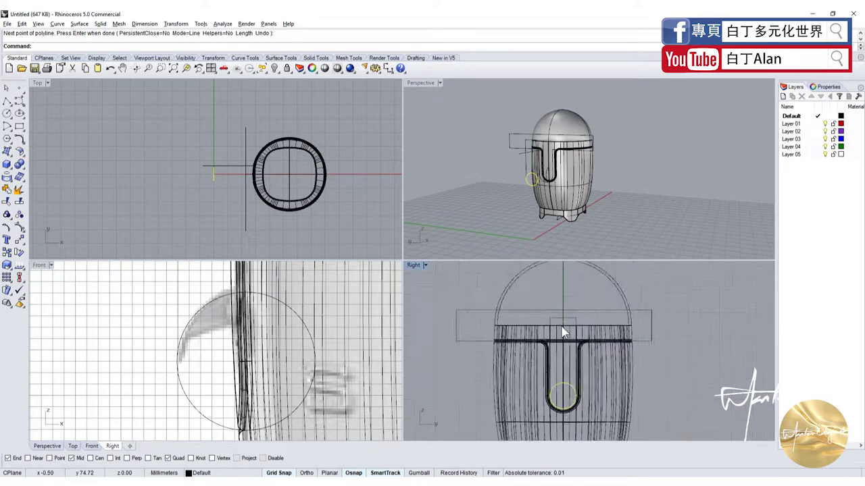
scroll(562, 383, up, 1)
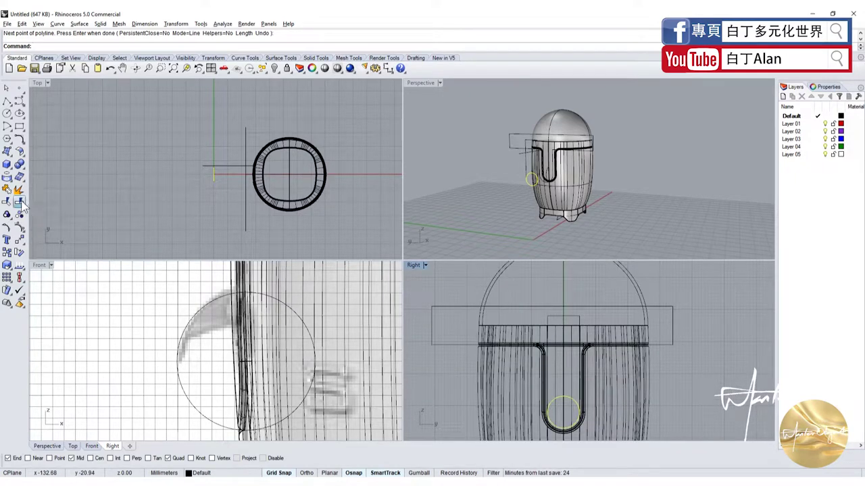
click(20, 202)
scroll(576, 318, up, 2)
Split the curve with the top line, delete the unwanted piece, and undo an accidental move
click(569, 322)
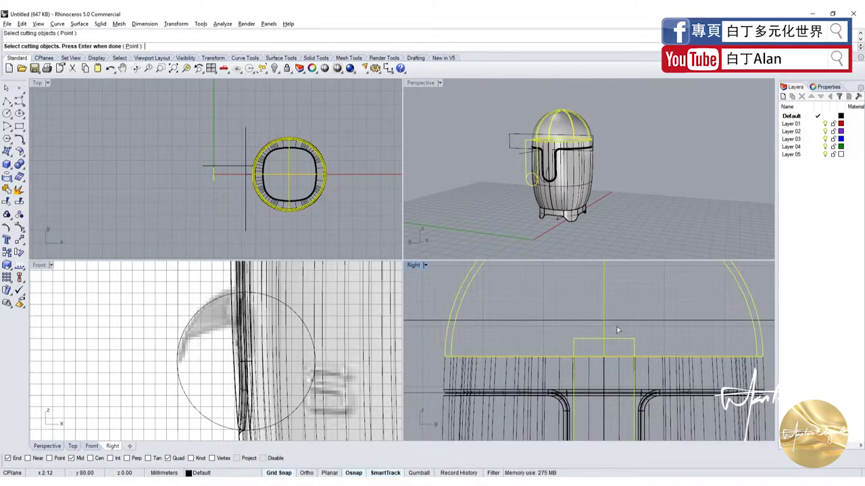
scroll(574, 308, down, 2)
key(Return)
scroll(588, 385, down, 1)
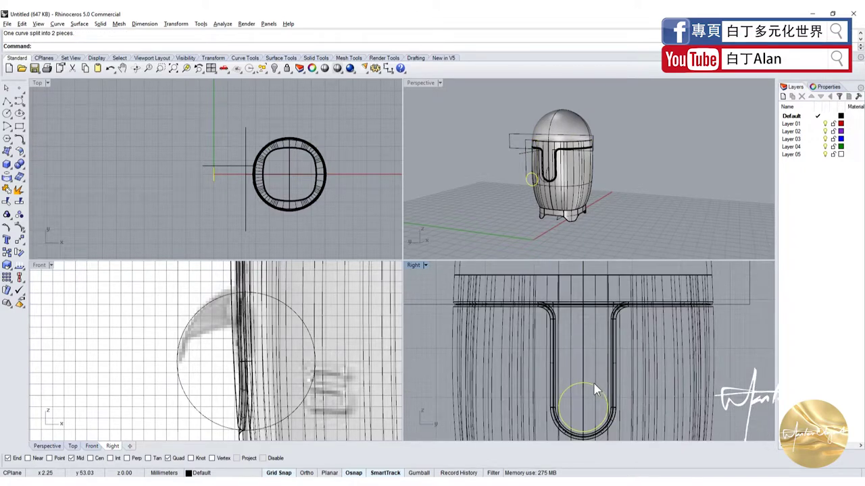
click(592, 385)
key(Delete)
scroll(583, 354, down, 1)
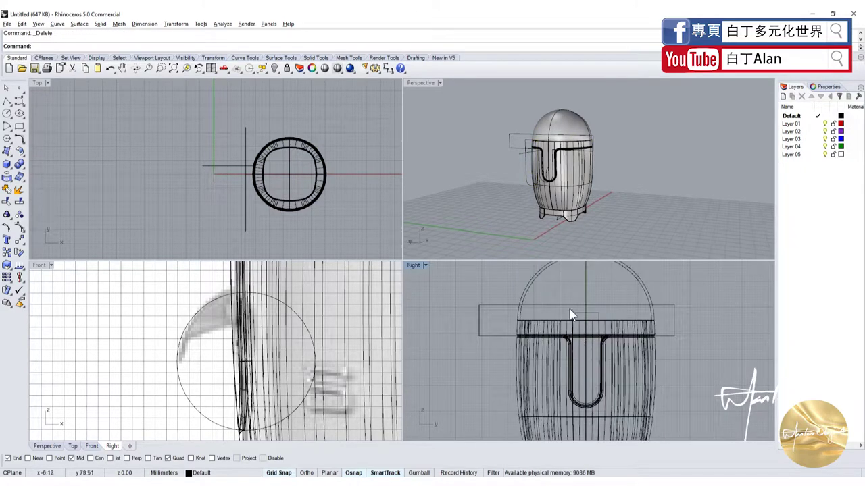
drag(571, 315, 567, 292)
key(ctrl+z)
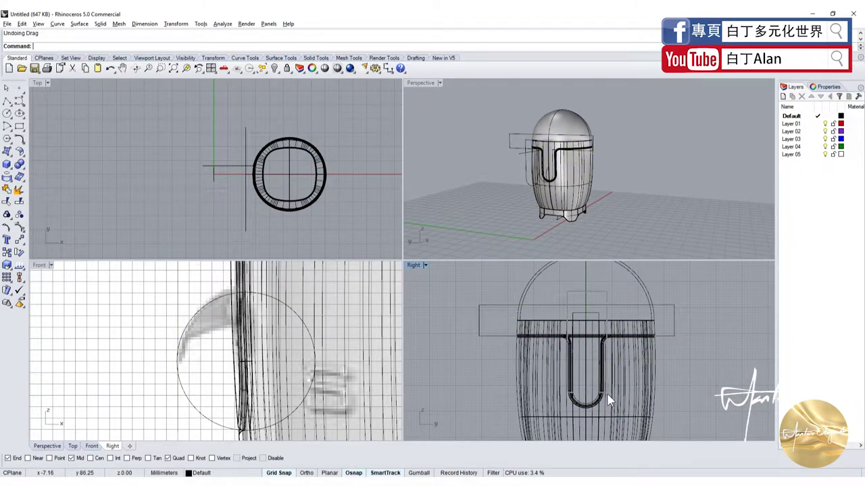
Select only the four U curves and join them into one closed outline
click(608, 401)
scroll(585, 396, up, 3)
ctrl+click(587, 394)
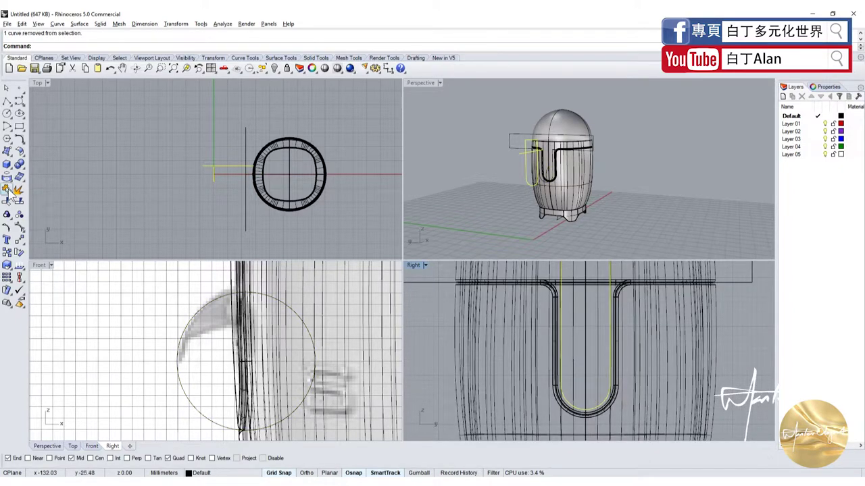
scroll(218, 192, up, 3)
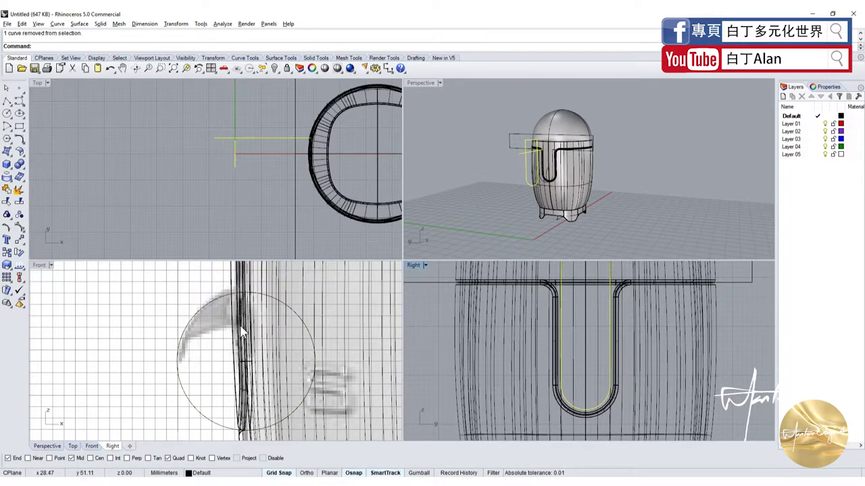
scroll(242, 331, down, 5)
scroll(503, 192, up, 3)
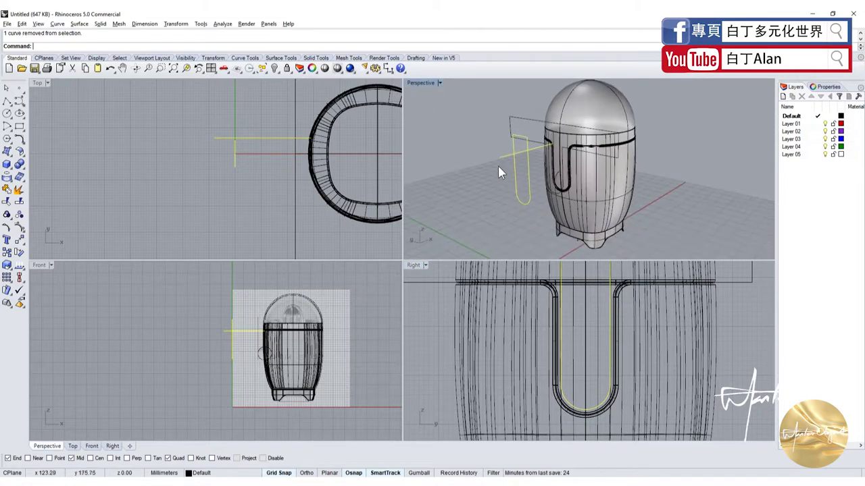
ctrl+click(502, 161)
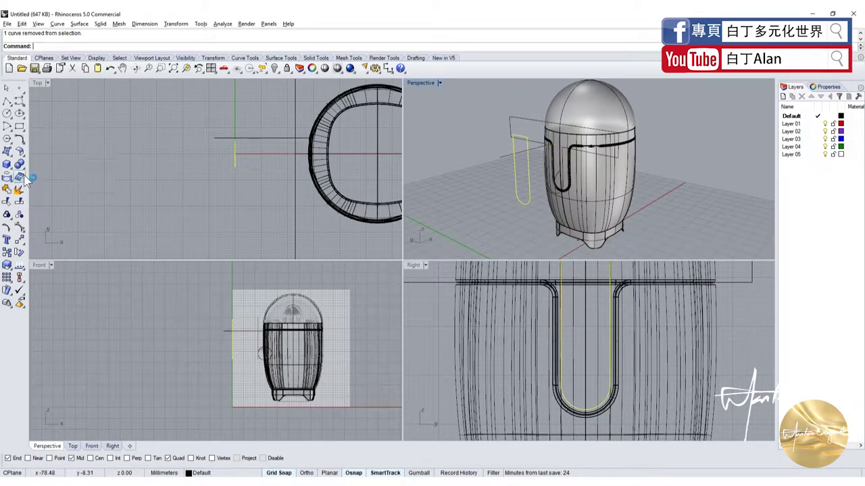
click(6, 190)
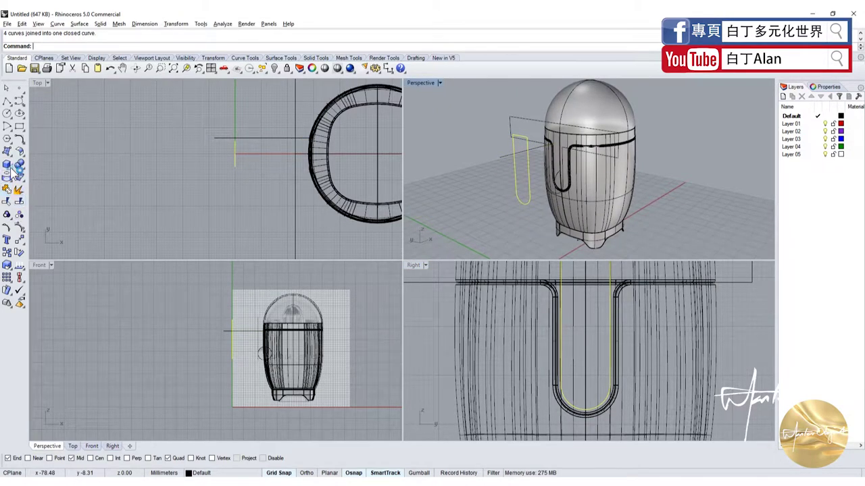
click(12, 170)
Extrude the closed U outline into a solid and subtract the box from the body shell
click(51, 194)
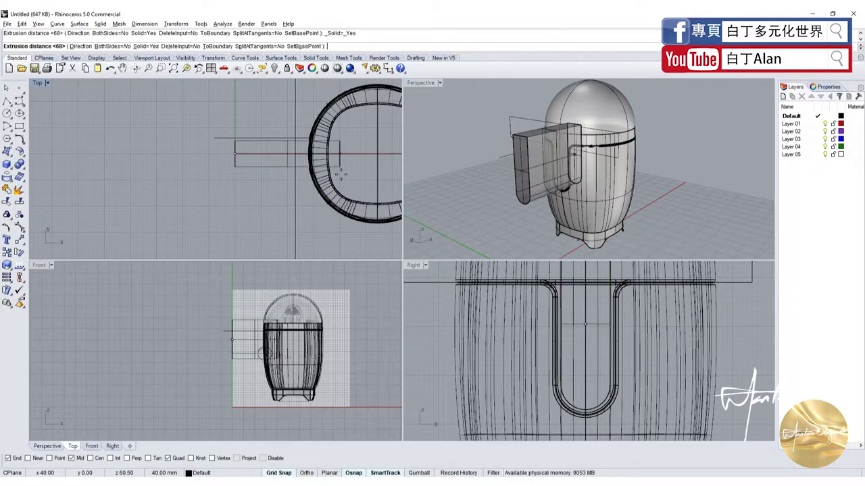
click(340, 175)
scroll(527, 189, up, 3)
click(586, 143)
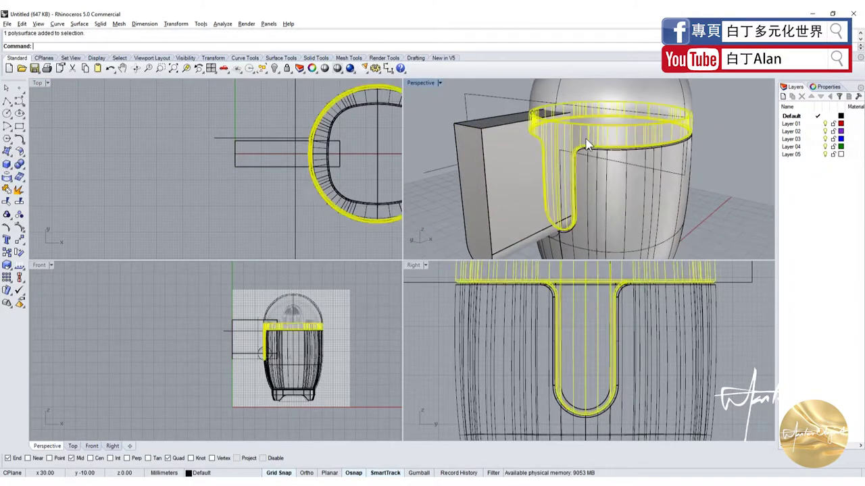
click(24, 171)
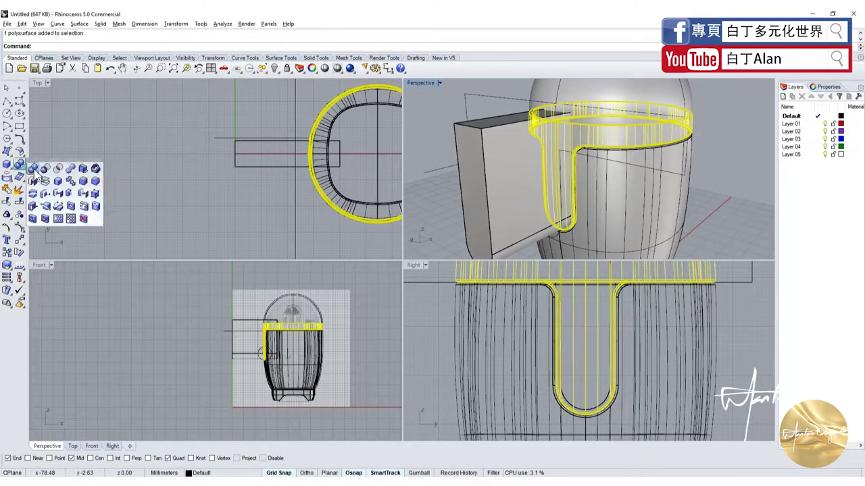
click(48, 175)
click(466, 149)
key(Return)
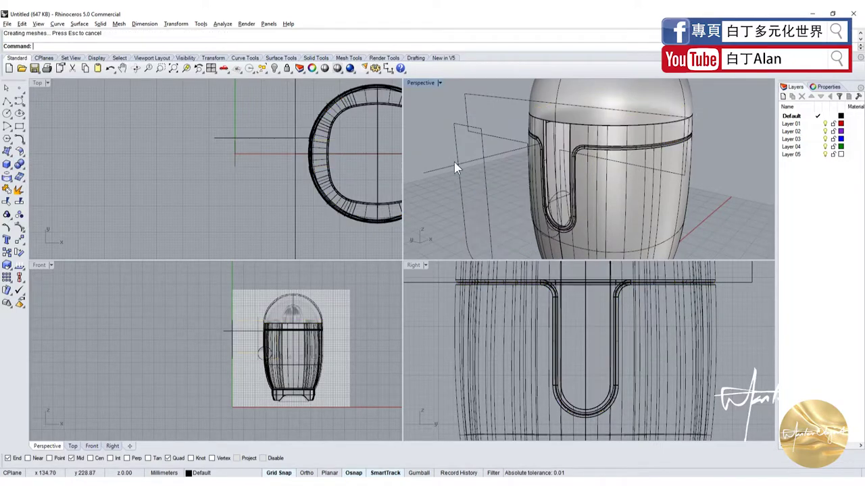
Maximize the Perspective view, turn to the notch's front, and select the U curve
right_drag(454, 162, 587, 123)
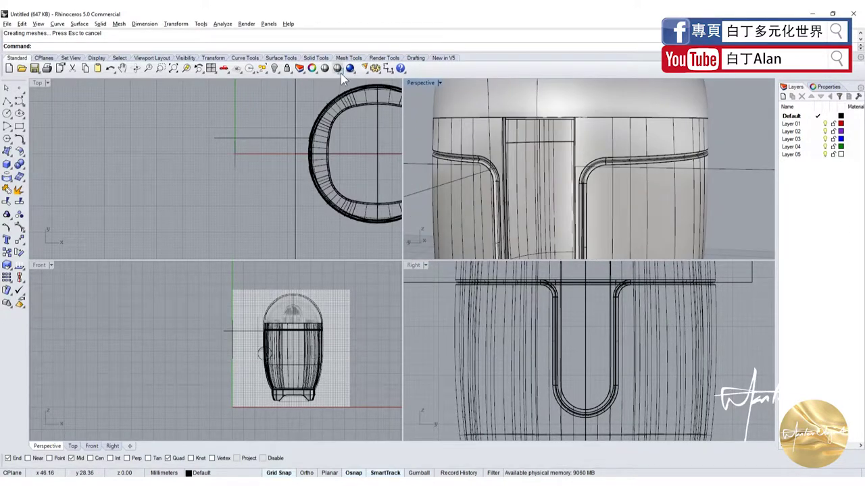
mouse_move(648, 196)
right_down()
mouse_move(686, 179)
mouse_move(599, 183)
right_up()
scroll(596, 166, up, 3)
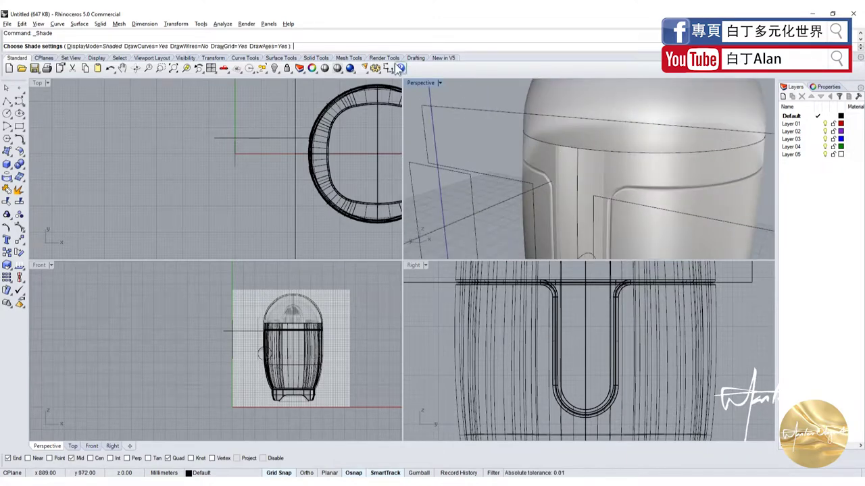
double_click(420, 82)
right_drag(482, 198, 500, 184)
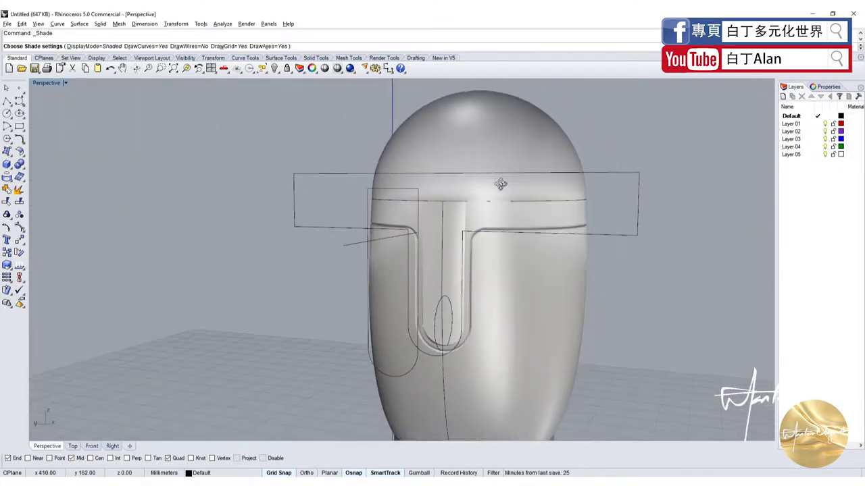
key(Escape)
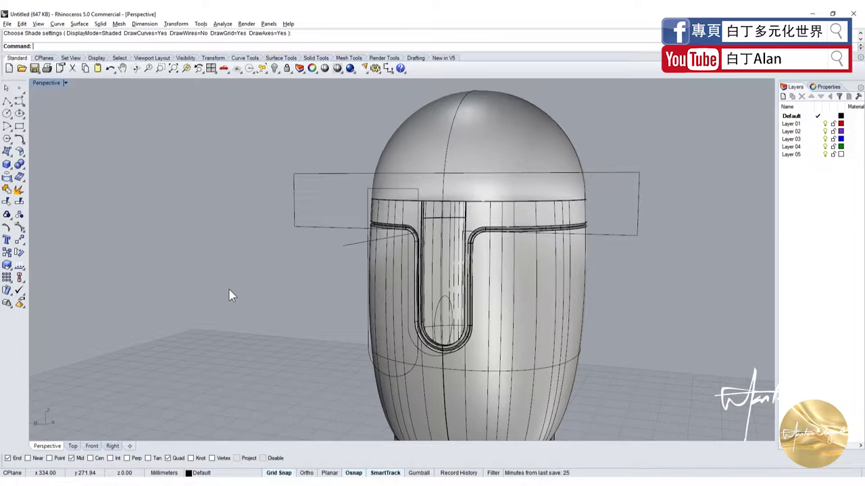
scroll(392, 383, up, 2)
click(360, 358)
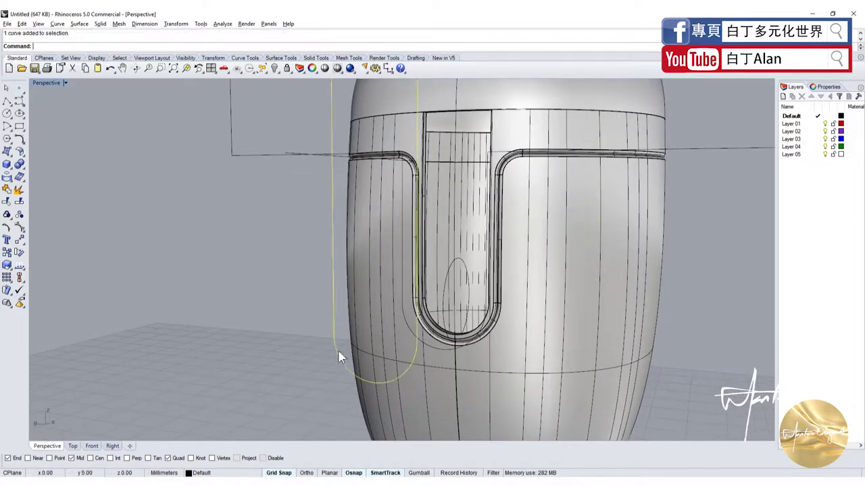
Draw a circle centred on the U notch's arc using the Center snap
click(10, 114)
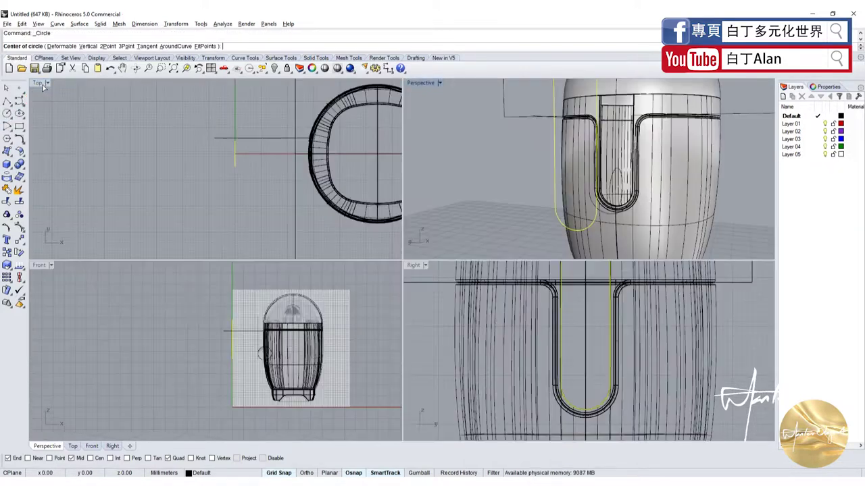
double_click(46, 83)
scroll(592, 380, up, 2)
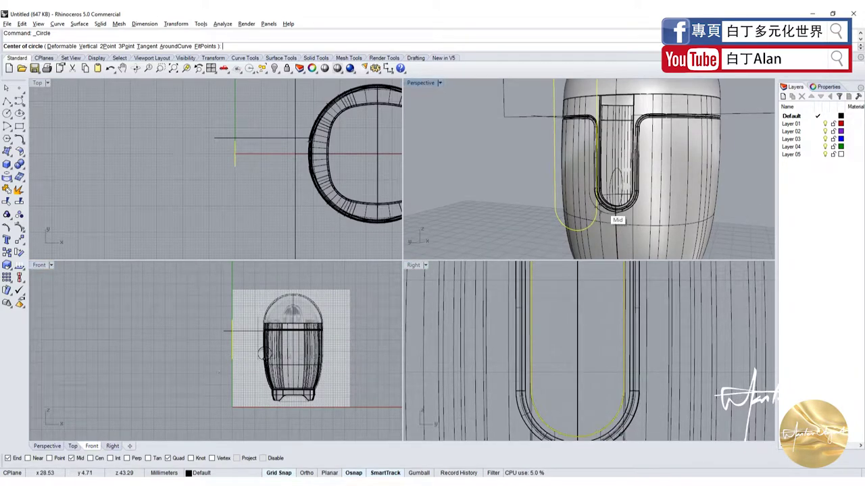
click(92, 459)
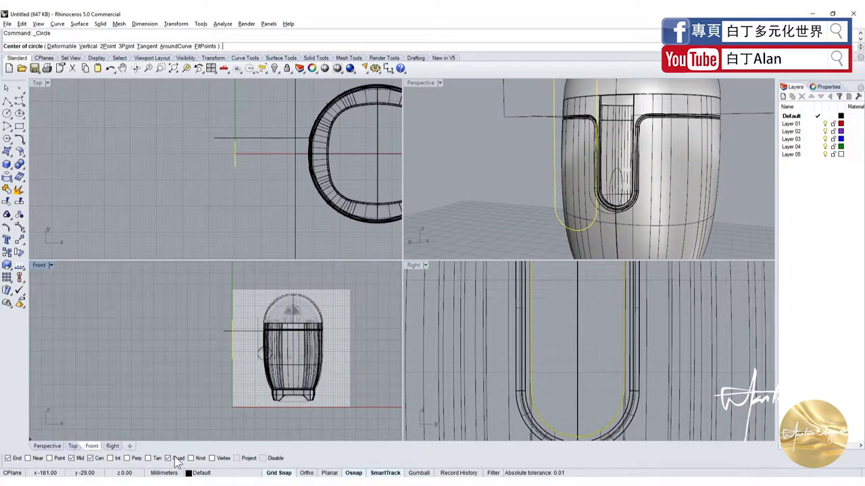
scroll(564, 220, up, 1)
click(564, 218)
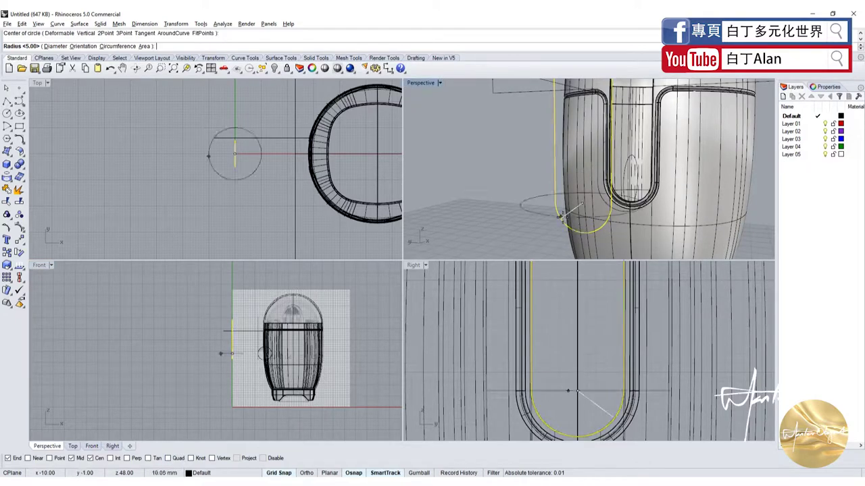
click(571, 220)
click(564, 193)
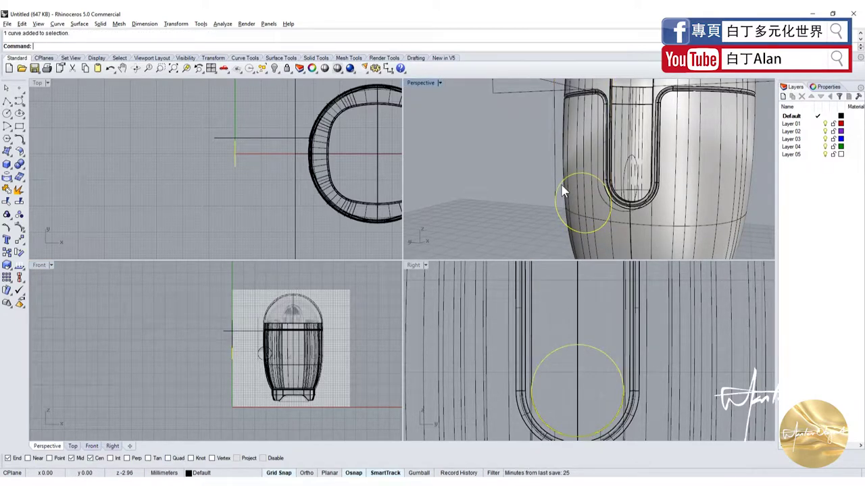
Rotate the circle 90° in the Top view so it stands upright
scroll(563, 366, down, 5)
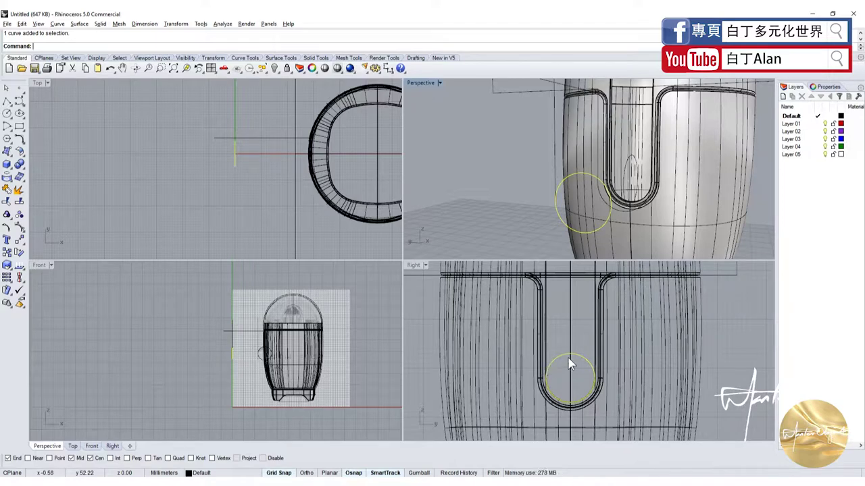
click(19, 252)
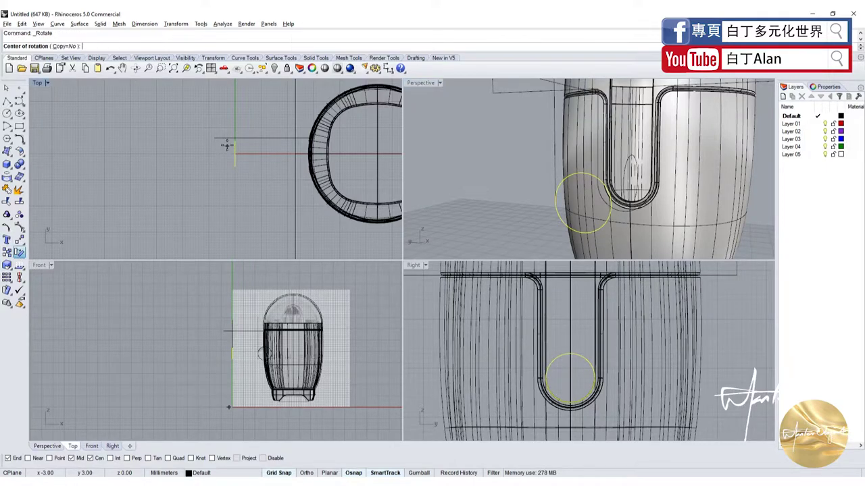
scroll(239, 158, up, 2)
click(238, 158)
click(238, 111)
click(169, 137)
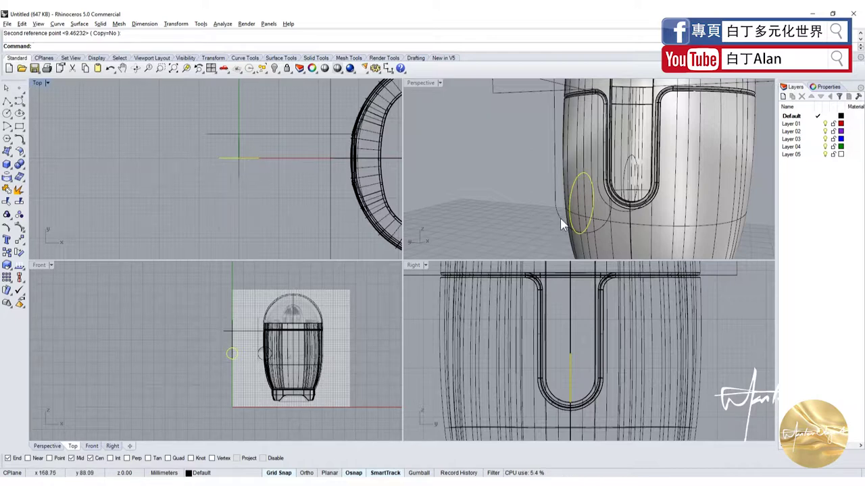
Select the upright circle and paste a duplicate of it in place
right_drag(560, 218, 523, 206)
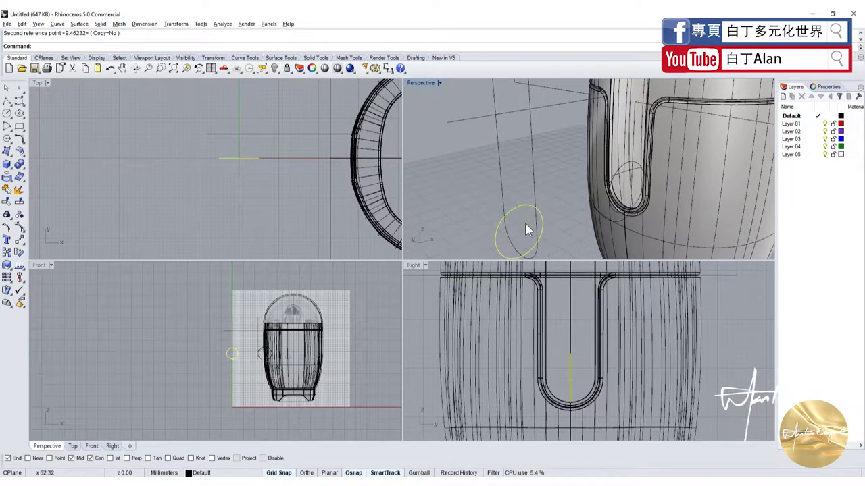
click(534, 230)
click(519, 208)
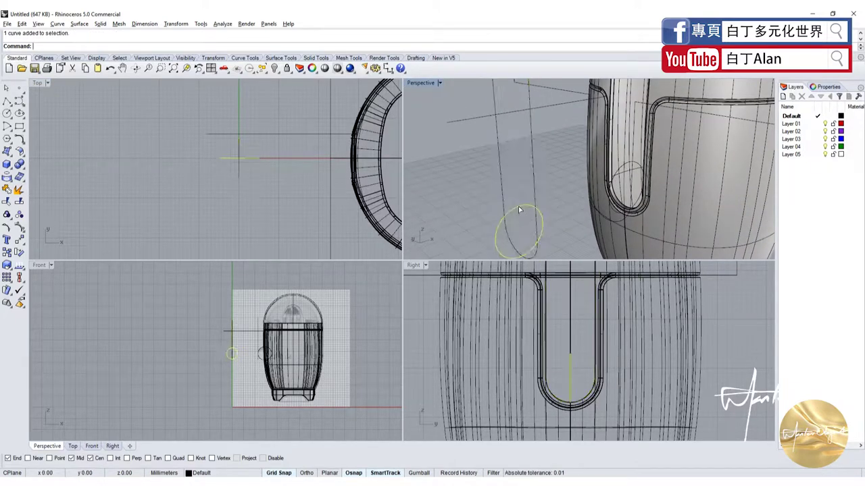
key(ctrl+v)
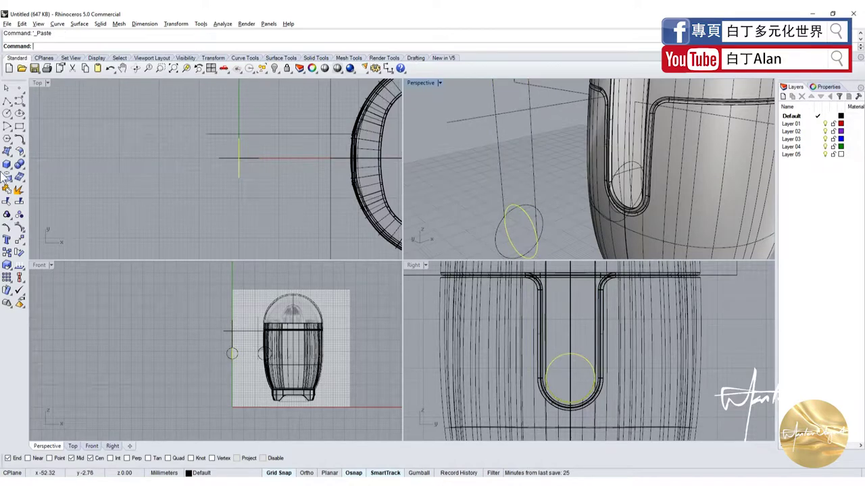
click(12, 175)
Extrude the upright circle into a solid cylinder about 14 mm long
click(58, 195)
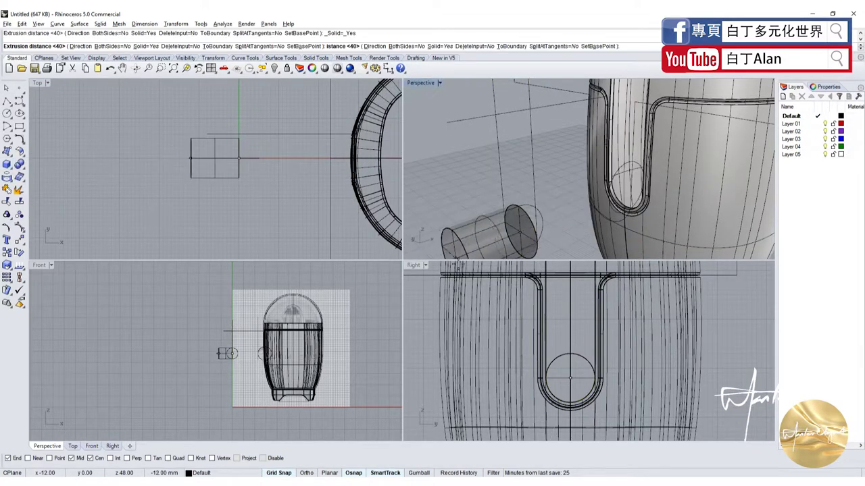
click(587, 178)
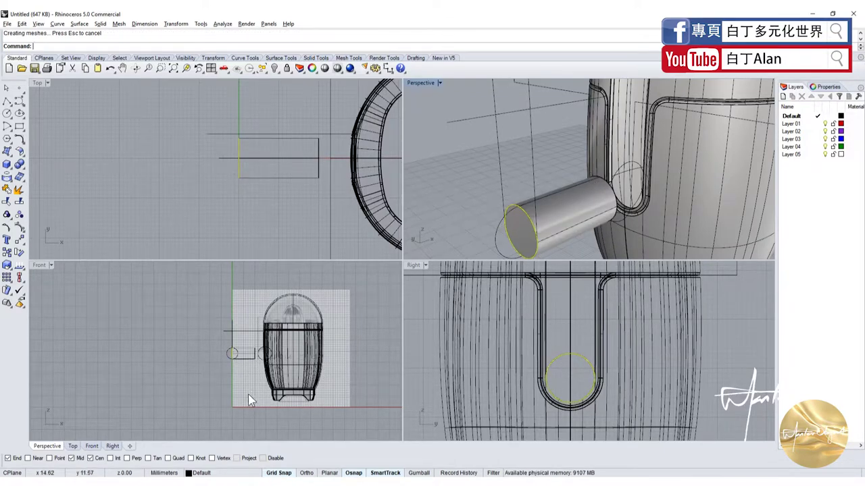
scroll(233, 351, up, 5)
Delete the leftover circle curve and drag the cylinder toward the body
click(300, 349)
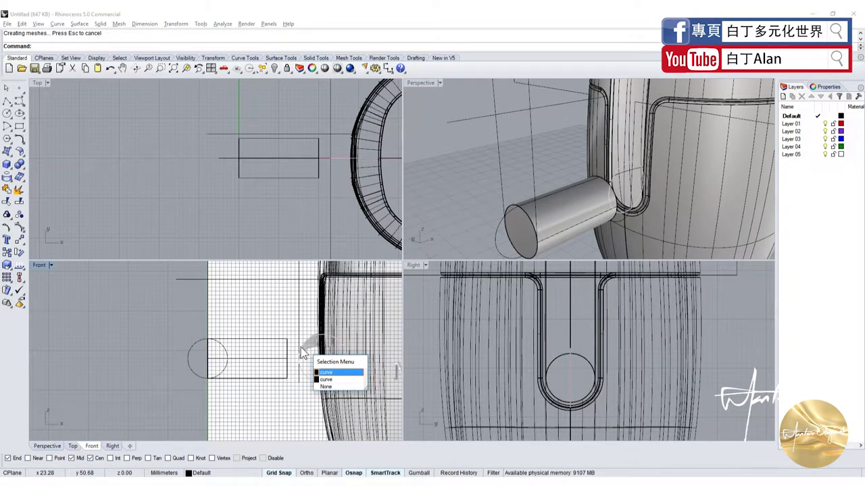
click(325, 372)
scroll(307, 355, up, 4)
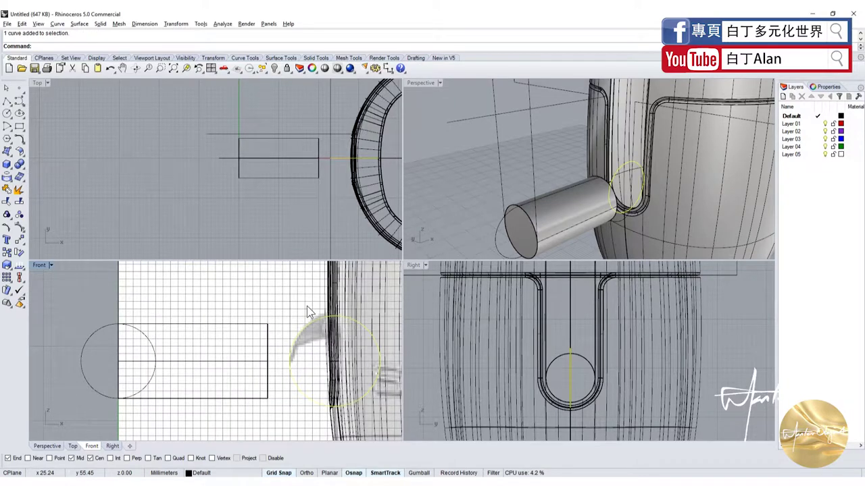
key(Delete)
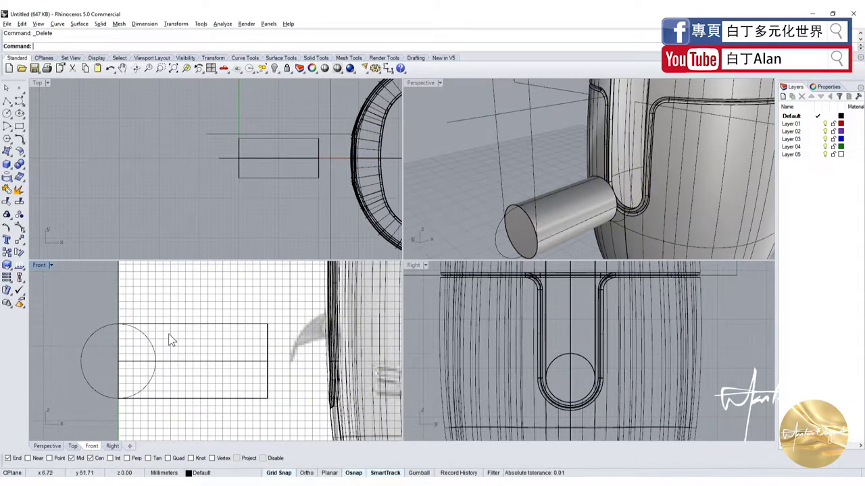
drag(122, 321, 339, 325)
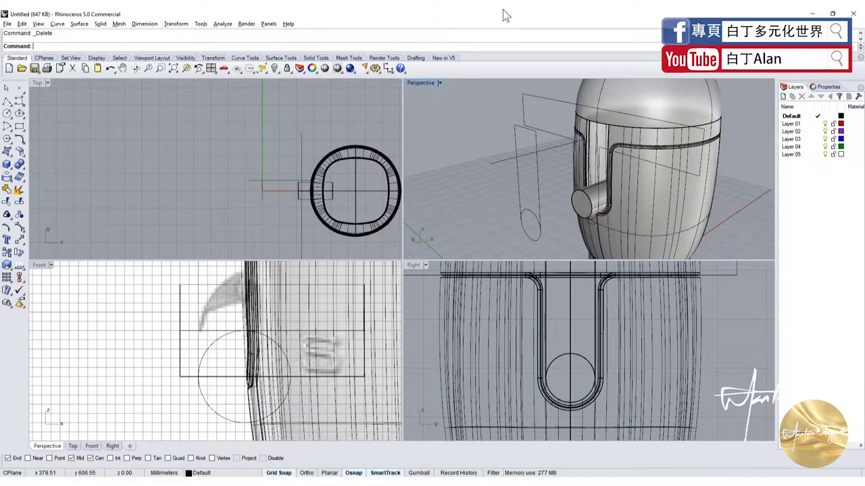
click(573, 209)
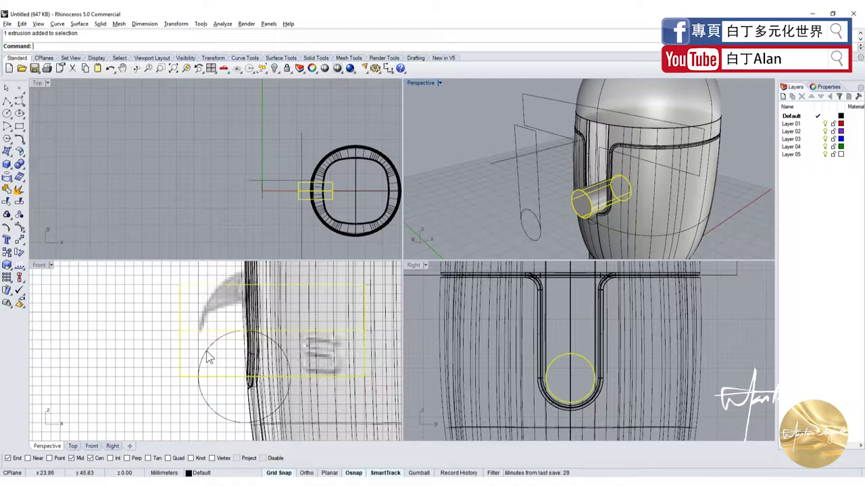
Push the cylinder and rectangle into the body's side and switch snapping from Center to Quadrant
drag(208, 358, 121, 291)
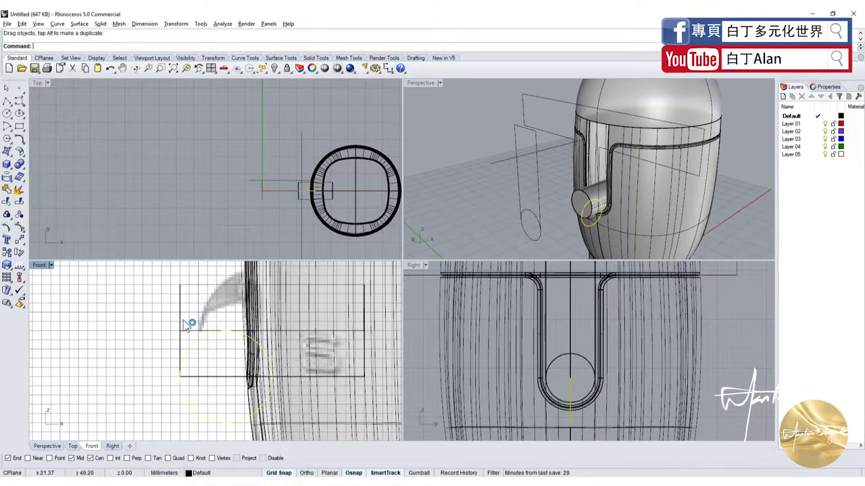
drag(187, 325, 177, 360)
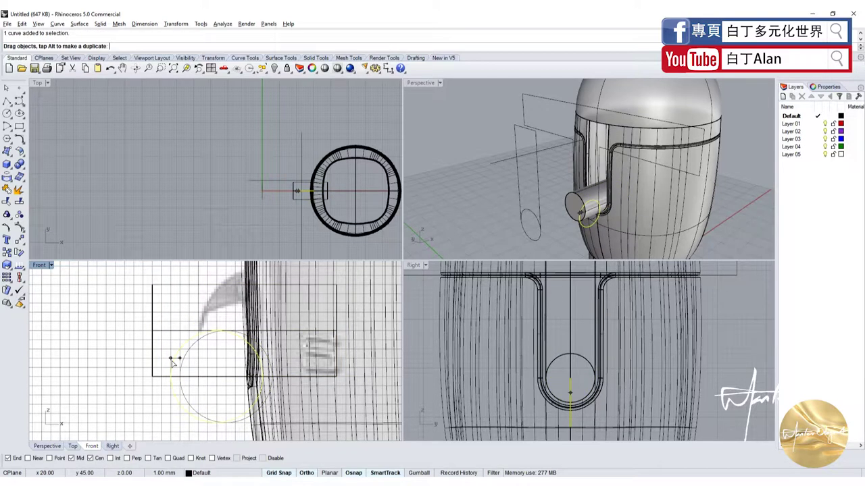
click(7, 101)
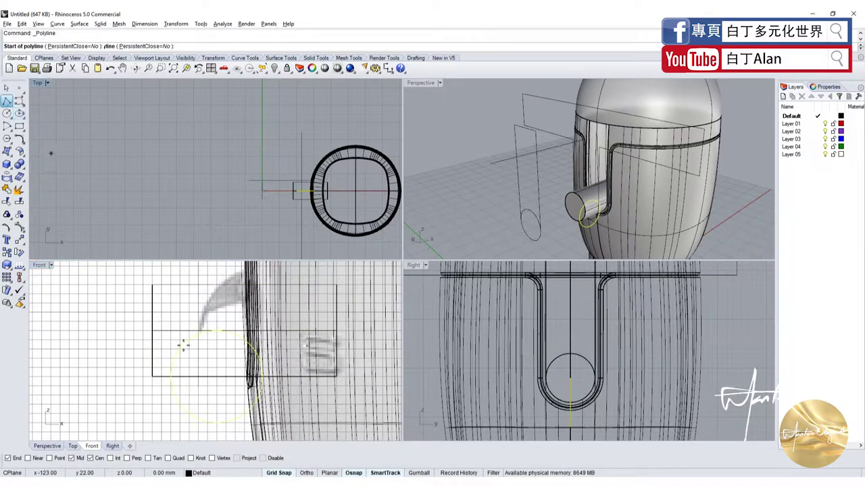
click(170, 375)
key(Escape)
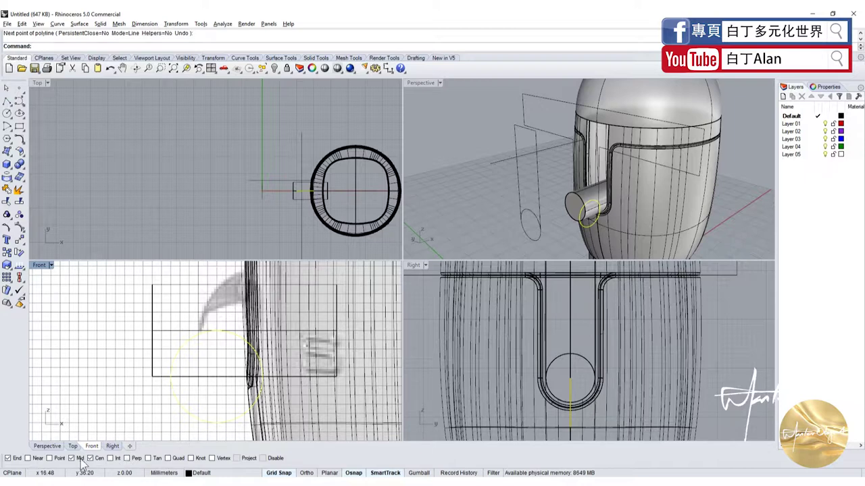
click(90, 458)
click(168, 458)
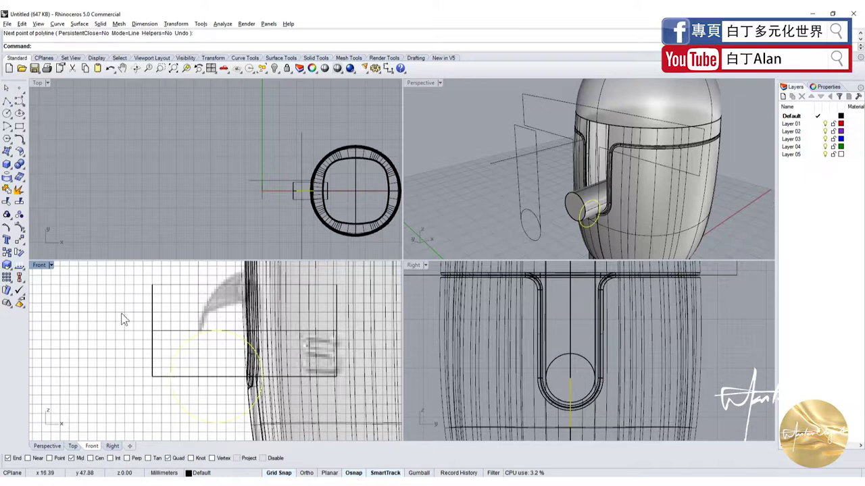
Sketch a polyline from the rectangle edge up and across, then abandon it
click(6, 101)
click(170, 376)
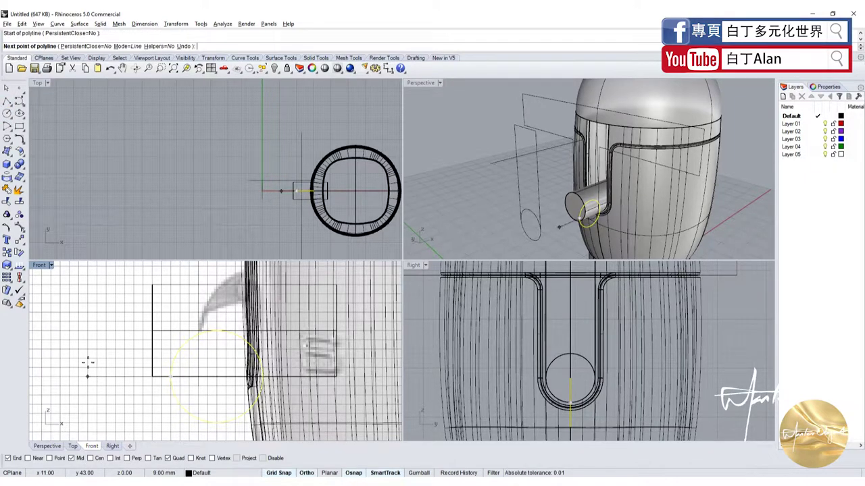
click(88, 363)
click(123, 265)
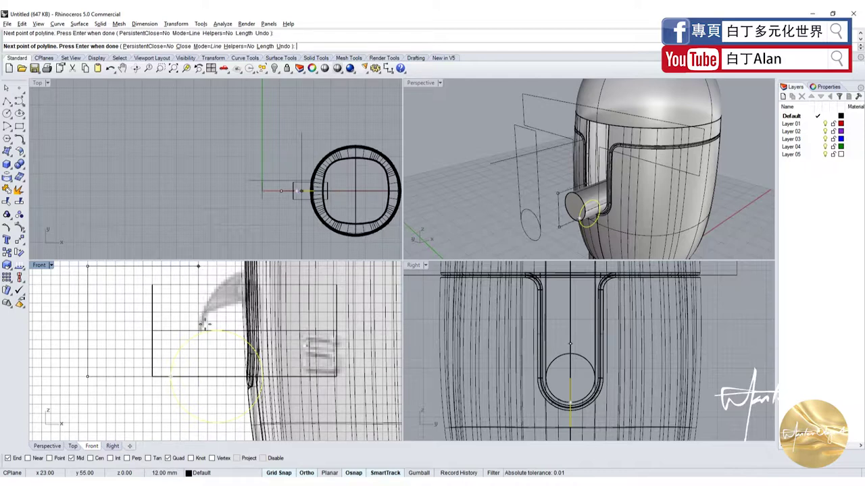
click(216, 268)
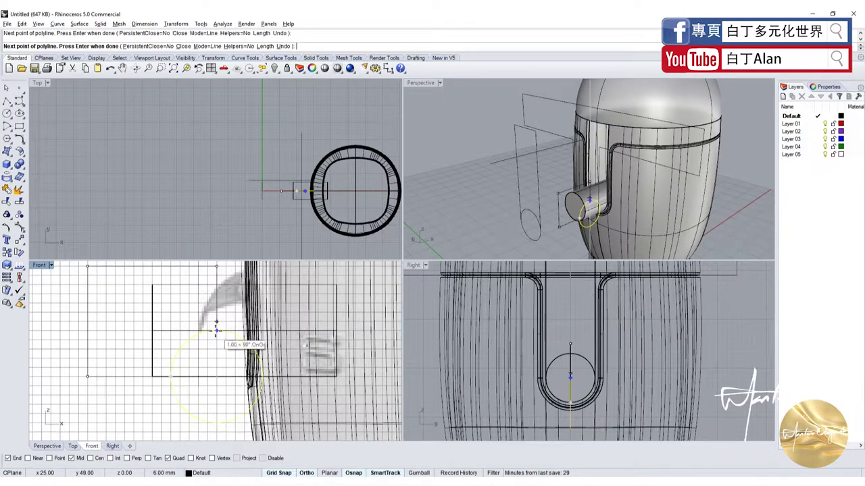
key(Escape)
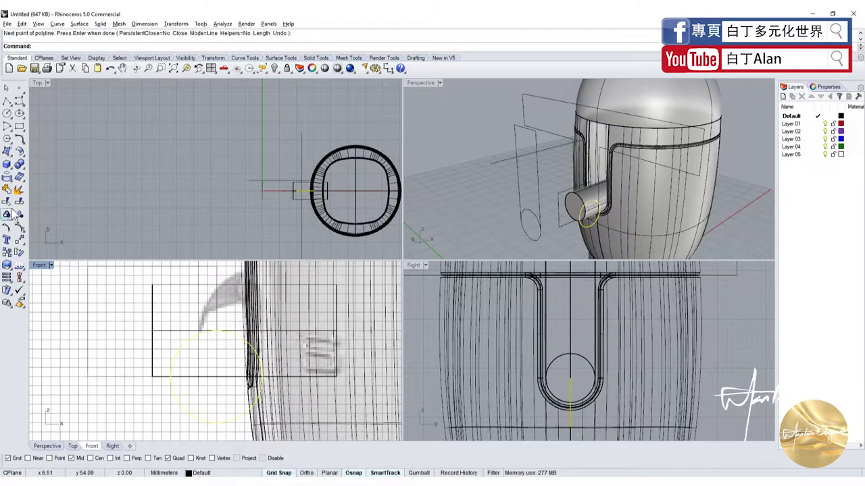
Split the curve with a cutting curve and delete the extra arc piece
click(8, 214)
click(87, 294)
key(Return)
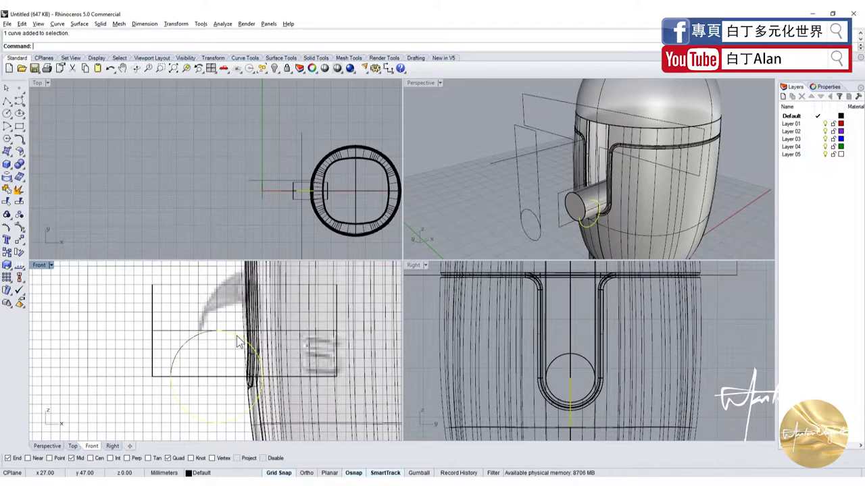
key(Delete)
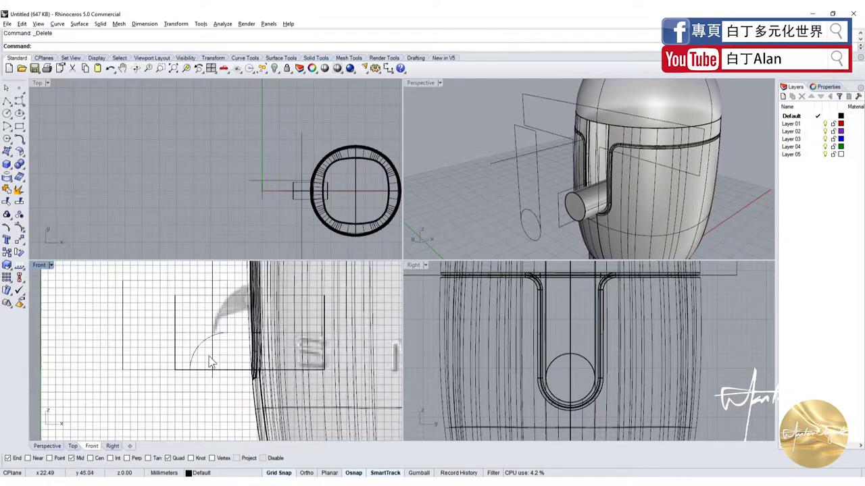
Move the arc onto the rectangle corner and begin a box at its lower-left corner
click(147, 370)
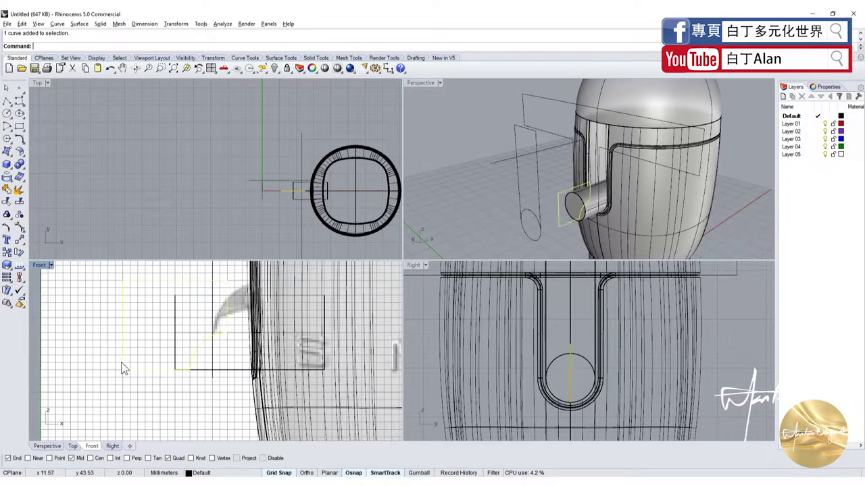
click(5, 215)
drag(233, 338, 239, 310)
key(ctrl+z)
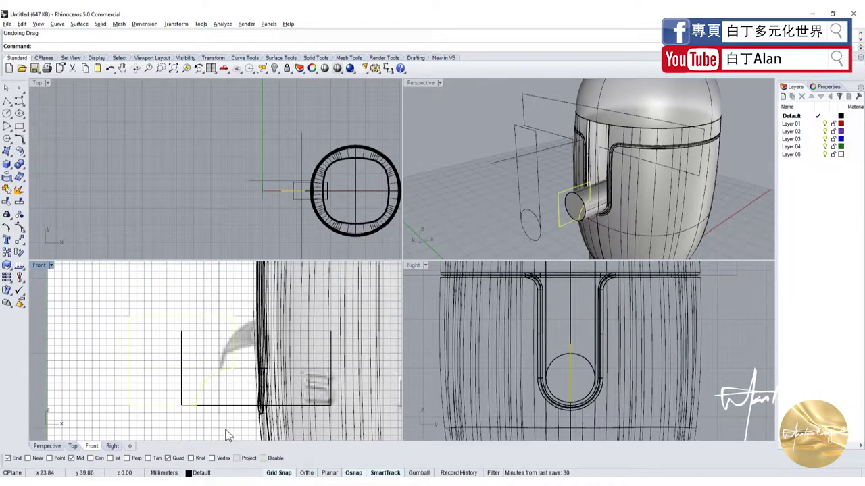
key(Escape)
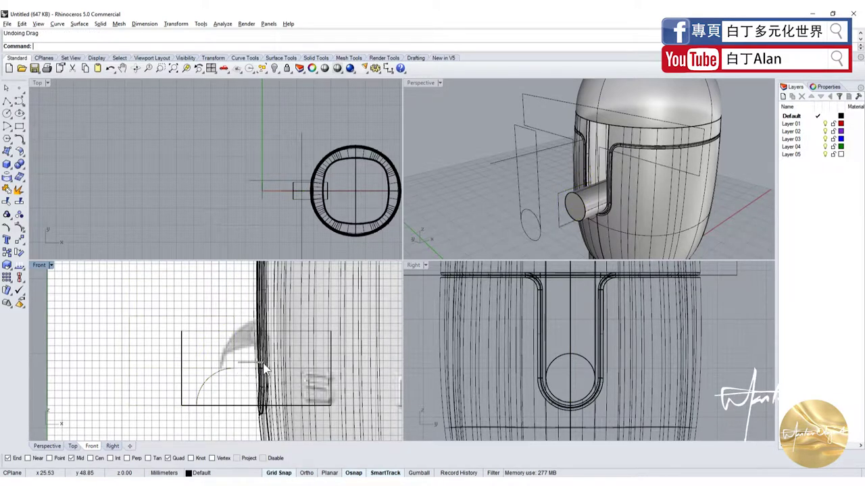
drag(233, 370, 251, 364)
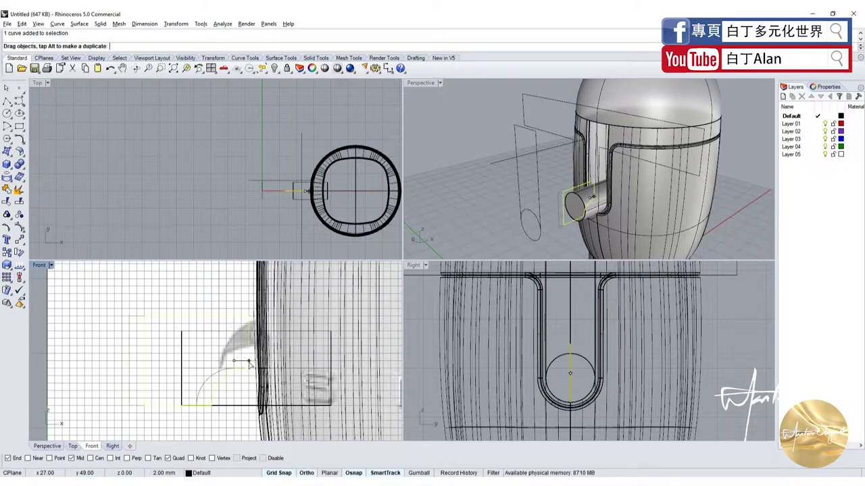
drag(250, 363, 228, 364)
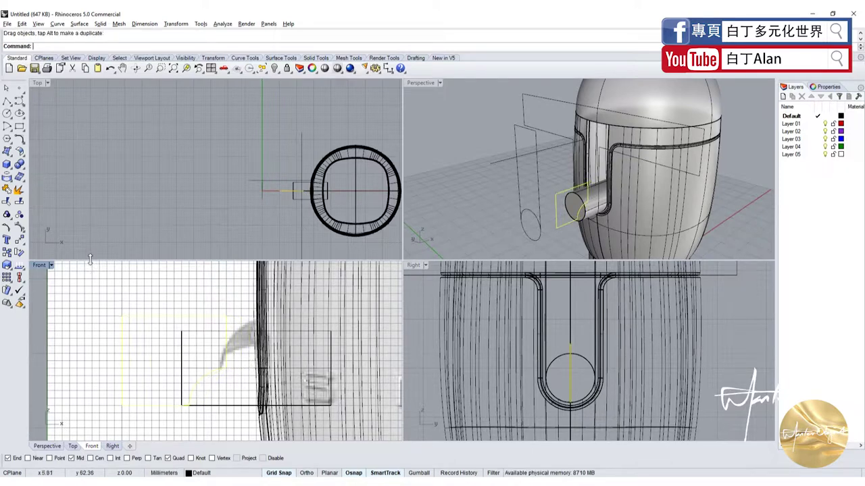
click(6, 164)
click(181, 406)
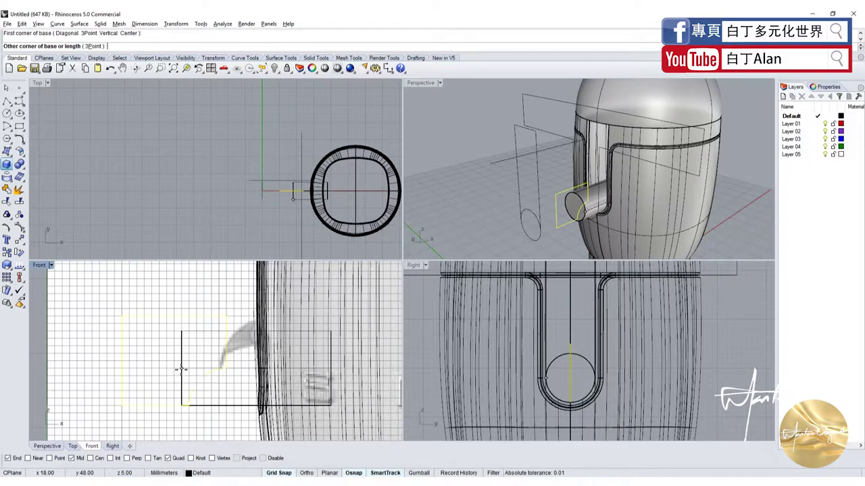
Finish the box's base corner and height over the cylinder spout
scroll(181, 369, down, 3)
click(320, 311)
click(312, 137)
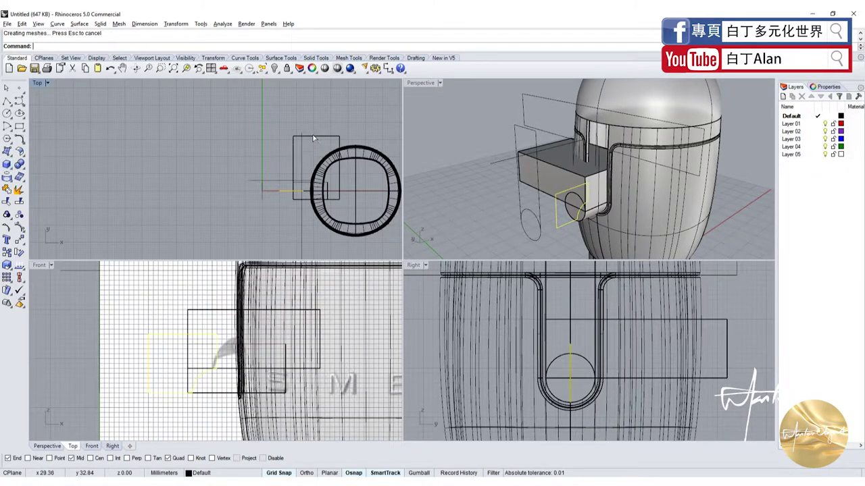
drag(313, 138, 303, 145)
scroll(600, 161, up, 3)
scroll(600, 161, up, 3)
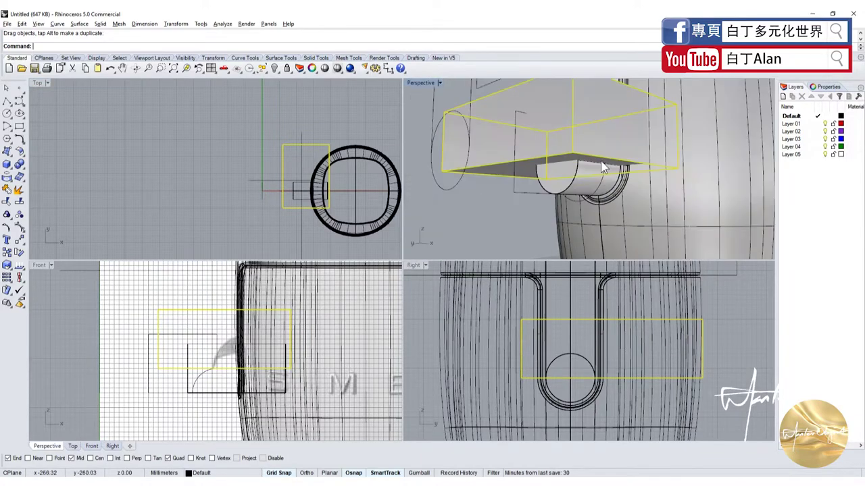
Subtract the box from the cylinder, leaving a half-round spout
click(566, 179)
click(21, 166)
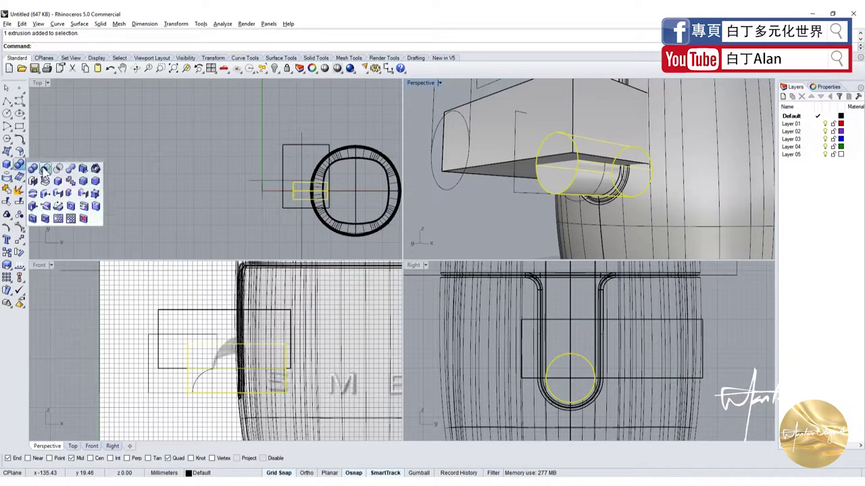
click(31, 166)
click(512, 120)
key(Return)
right_drag(563, 135, 544, 214)
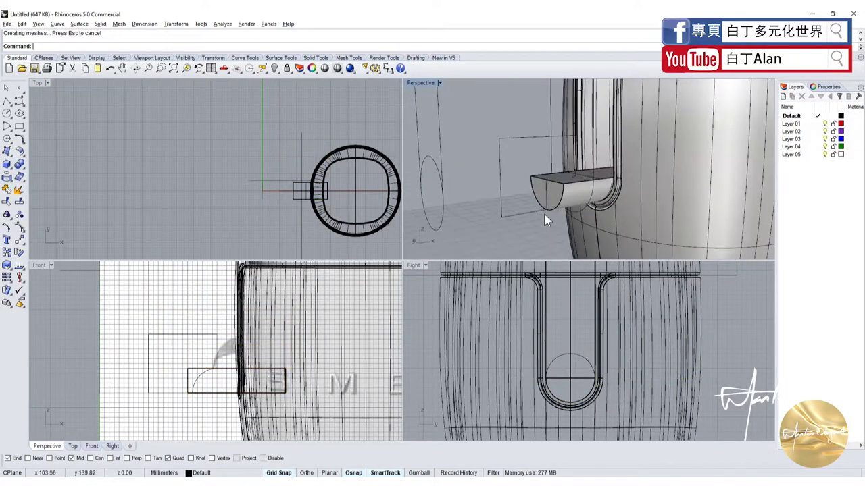
scroll(205, 395, up, 3)
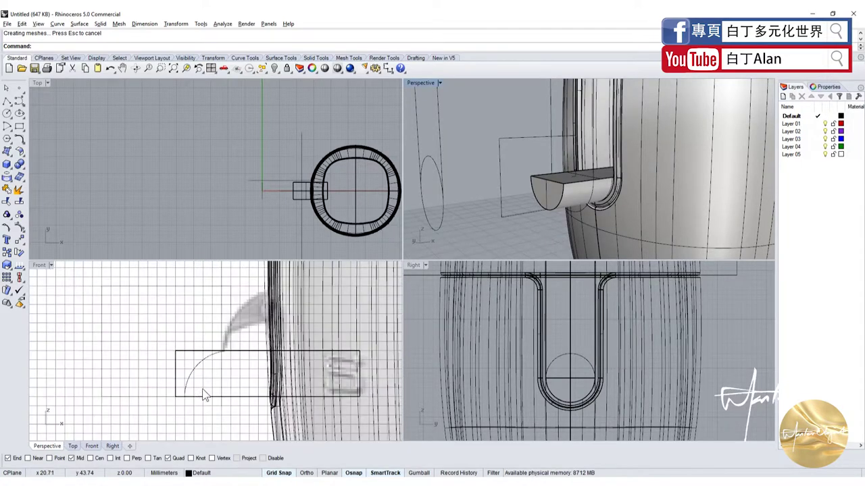
Extrude the closed rectangle-and-arc profile into a solid block
click(247, 353)
click(102, 324)
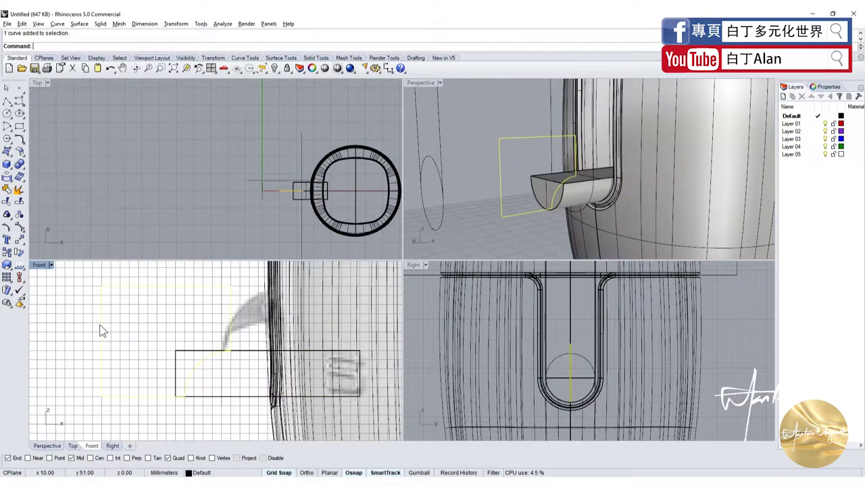
click(12, 168)
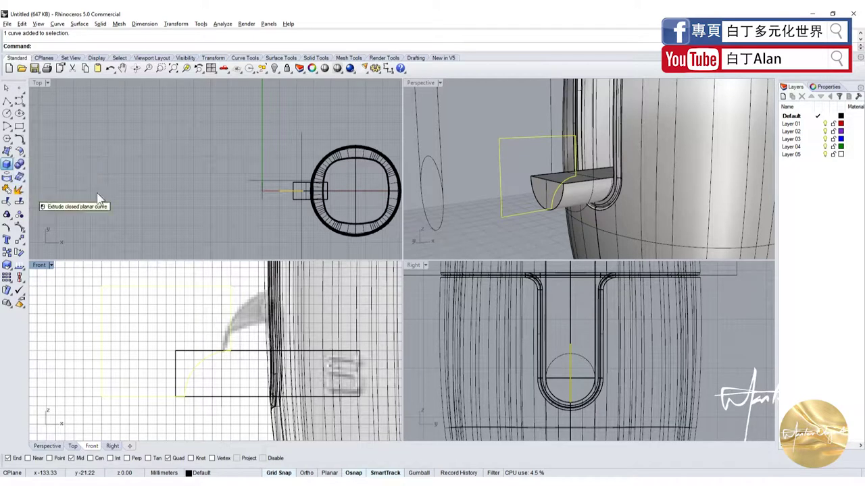
click(32, 193)
key(Return)
scroll(310, 131, up, 3)
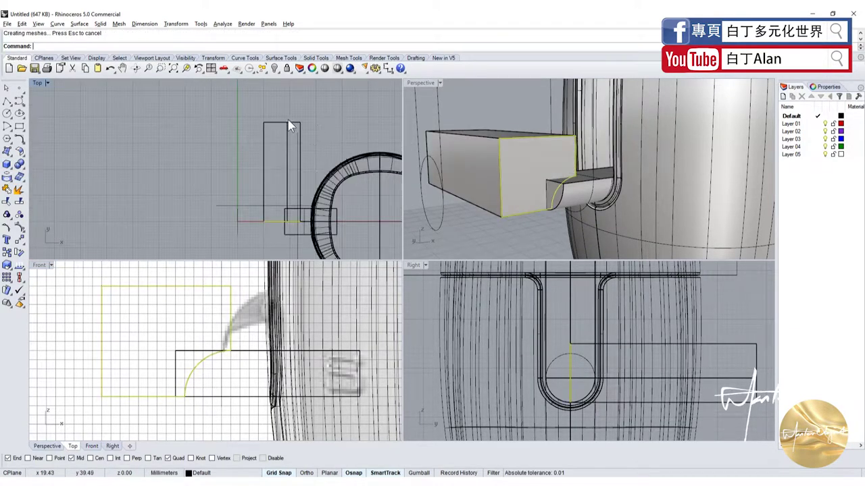
click(283, 142)
Subtract the extruded block from the spout to slope its front end
right_drag(513, 203, 548, 202)
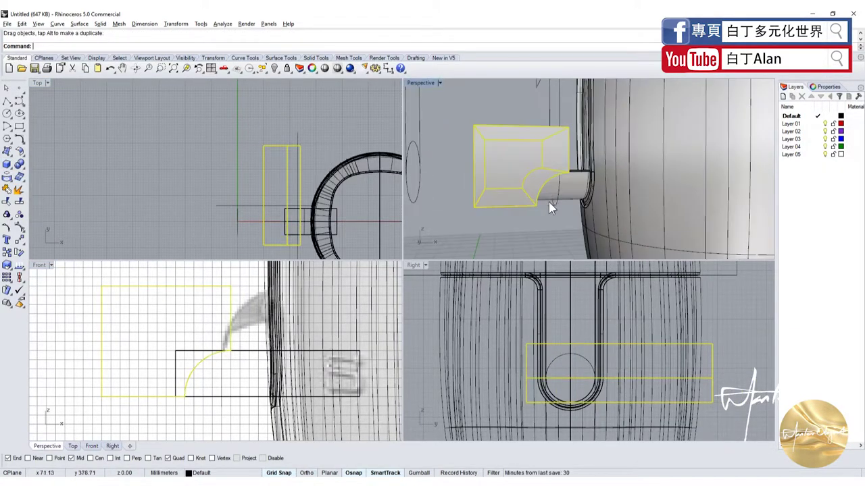
click(574, 187)
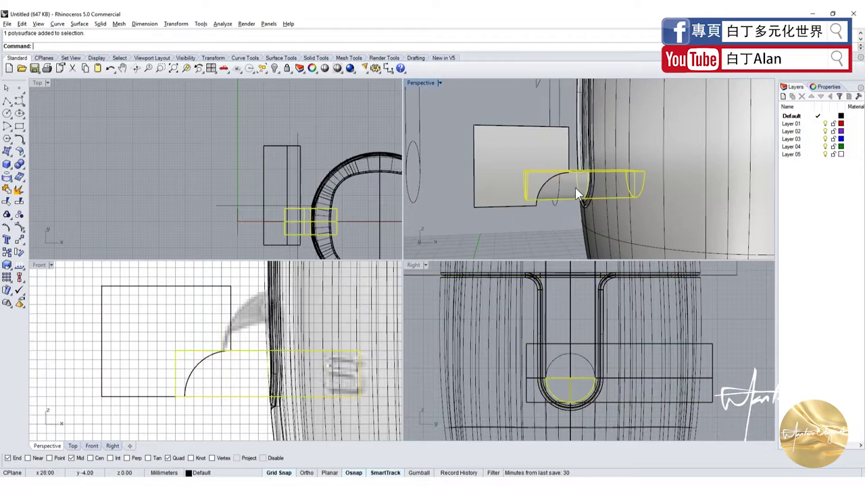
click(24, 171)
click(45, 173)
click(522, 172)
key(Return)
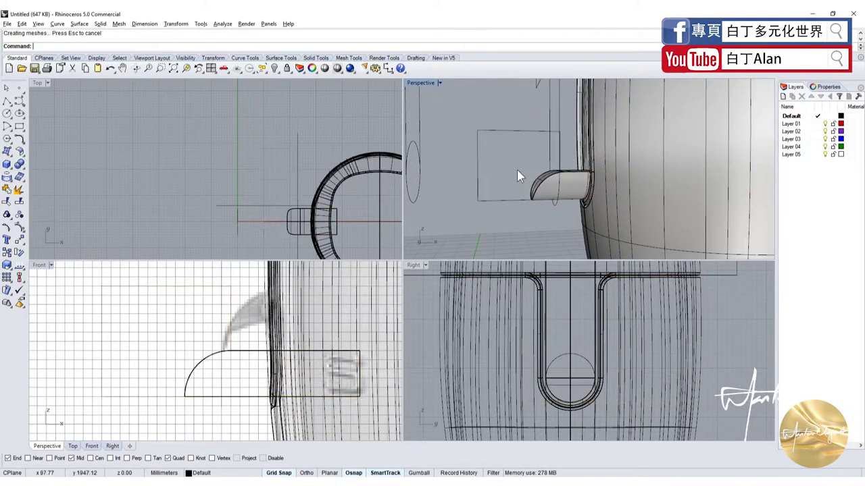
mouse_move(517, 176)
right_down()
mouse_move(556, 173)
mouse_move(547, 195)
right_up()
scroll(541, 188, up, 3)
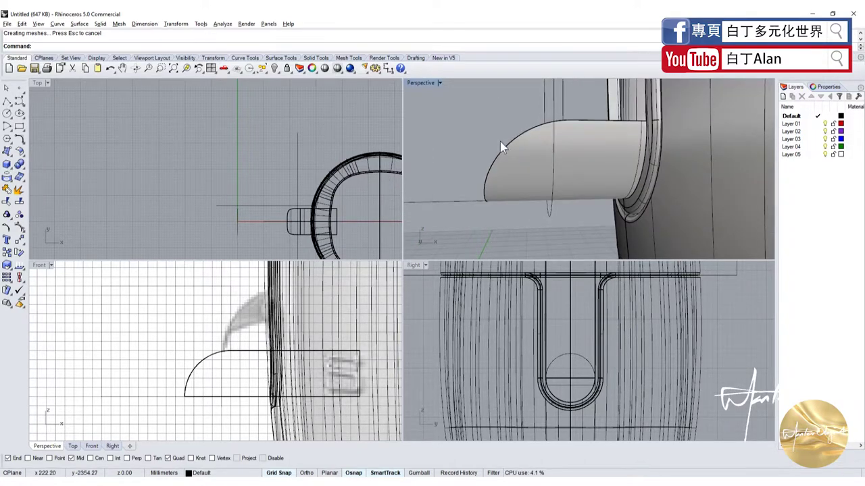
right_drag(499, 141, 466, 151)
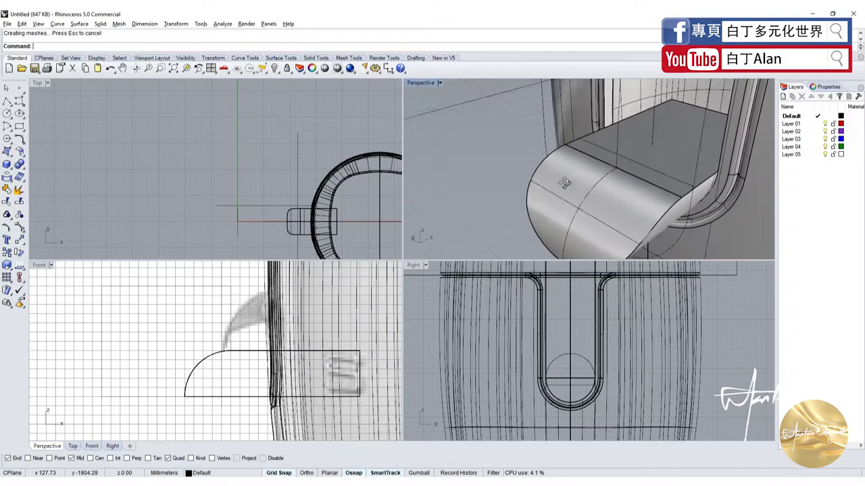
Shell the spout, removing its end and top faces
click(25, 169)
click(98, 174)
click(598, 185)
click(642, 154)
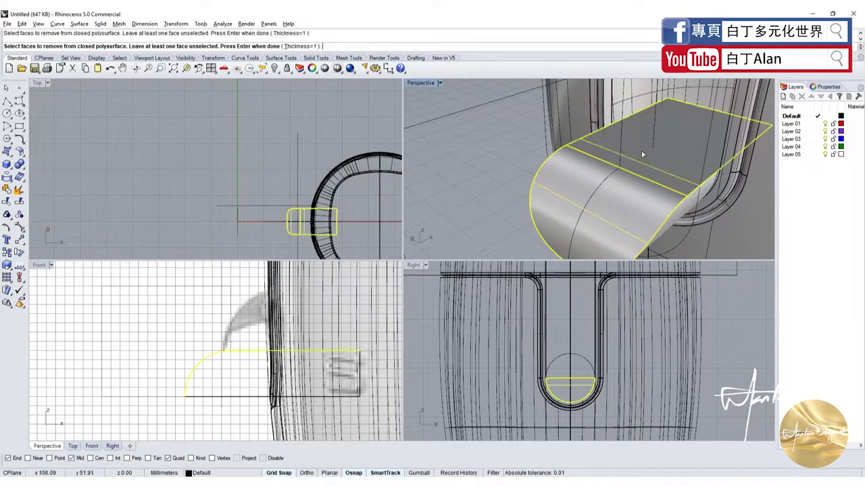
key(Return)
mouse_move(641, 151)
right_down()
mouse_move(594, 122)
mouse_move(560, 179)
right_up()
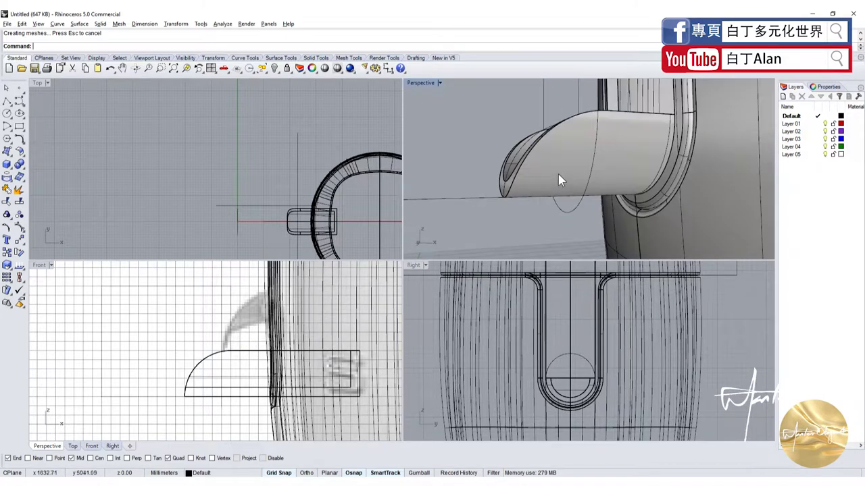
Repeat the shell with the front end and top faces removed
right_click(547, 161)
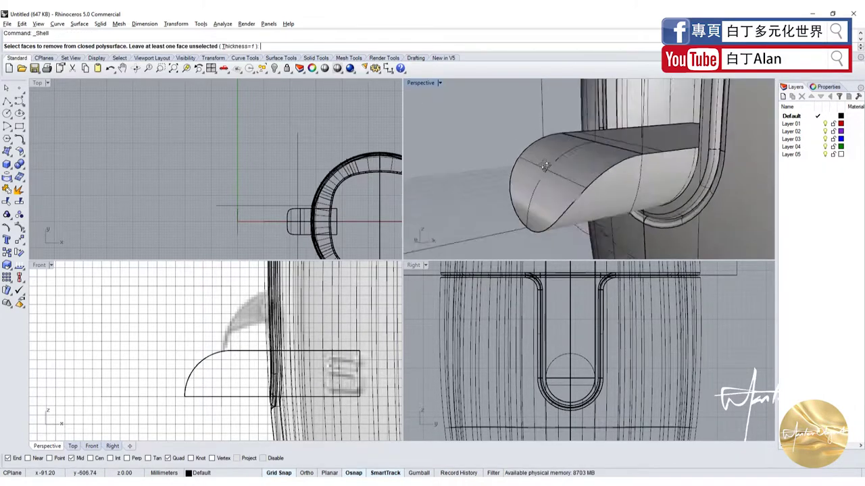
right_drag(545, 160, 568, 169)
click(574, 173)
click(629, 142)
right_click(629, 143)
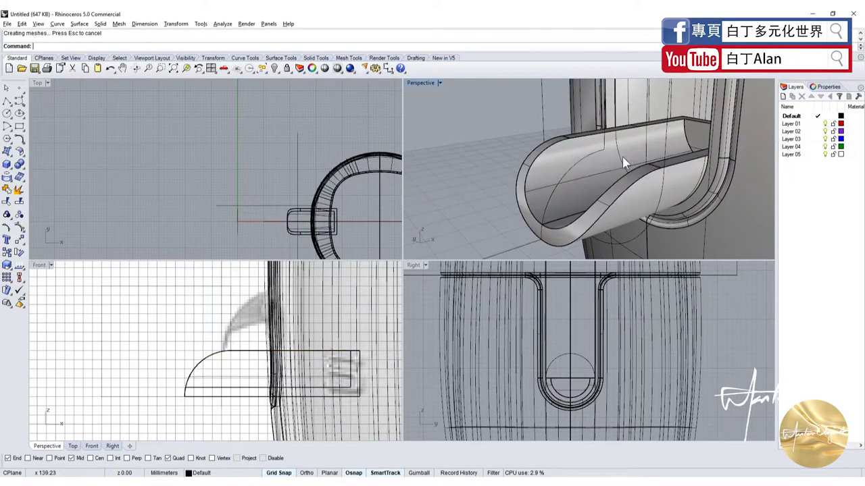
Shell the spout again at thickness 0.5 and dismiss the non-solid warning
right_click(570, 181)
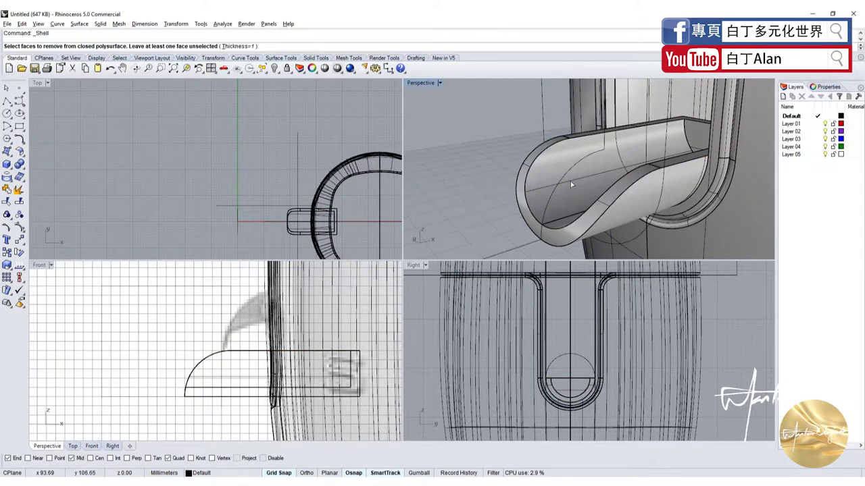
click(633, 208)
right_drag(633, 208, 632, 169)
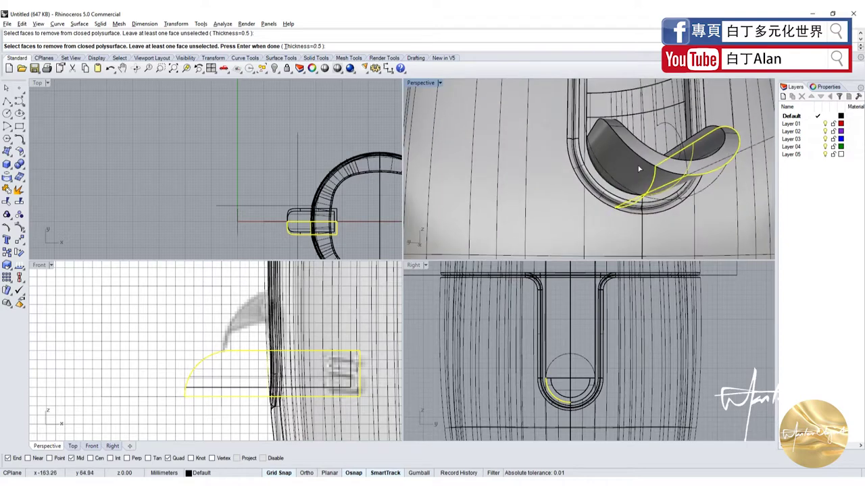
click(632, 164)
right_click(633, 165)
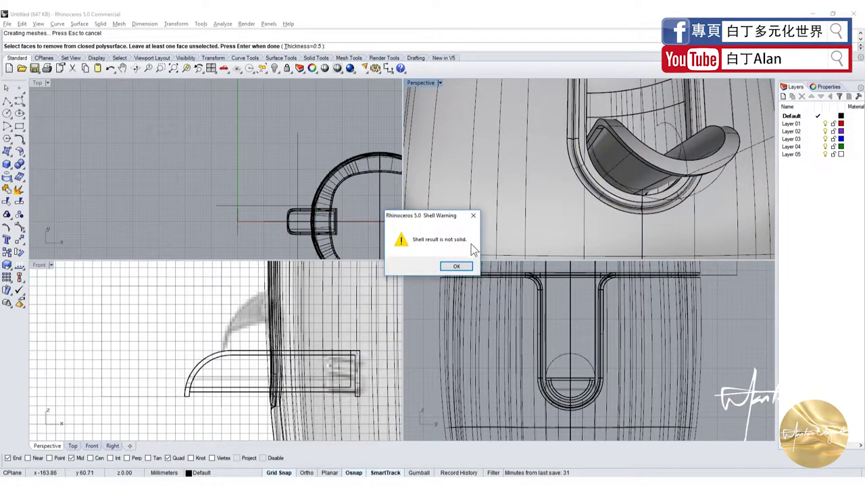
click(510, 264)
mouse_move(526, 225)
right_down()
mouse_move(494, 231)
mouse_move(516, 215)
mouse_move(493, 179)
mouse_move(562, 202)
right_up()
click(567, 211)
Hide the juicer body and re-shell the spout with one face removed
key(ctrl+i)
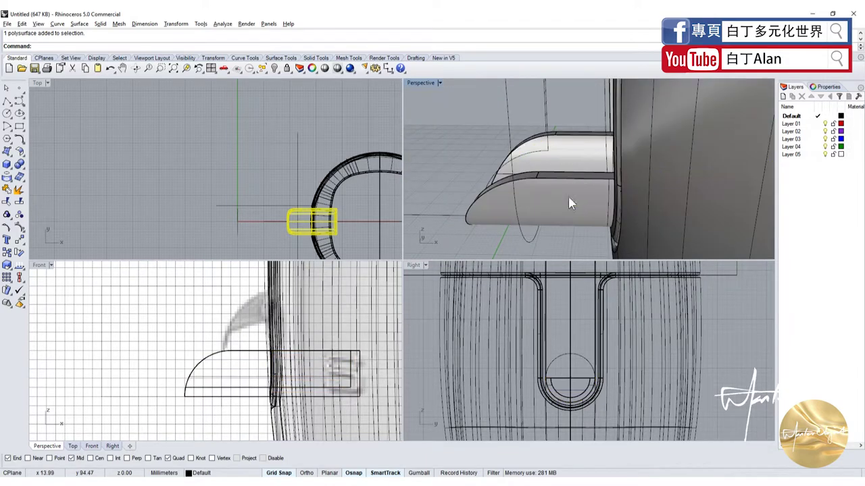
click(274, 68)
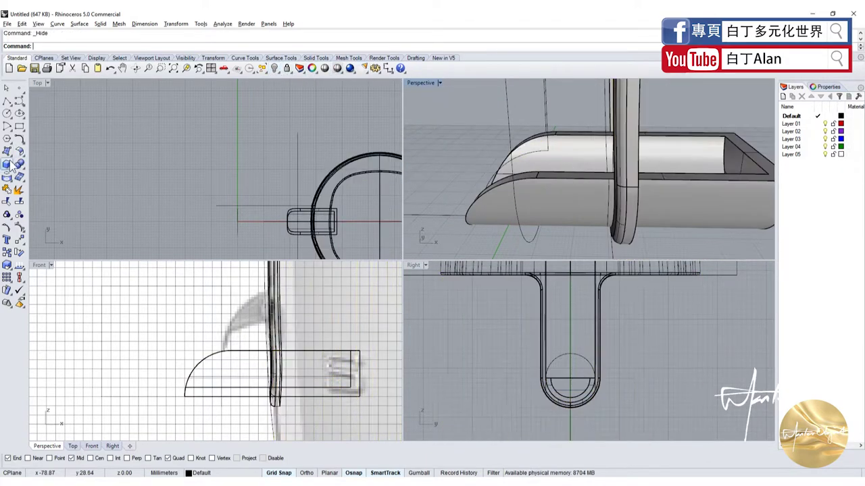
click(19, 164)
click(84, 170)
mouse_move(457, 145)
right_down()
mouse_move(612, 169)
mouse_move(593, 159)
mouse_move(586, 100)
right_up()
click(616, 170)
key(Return)
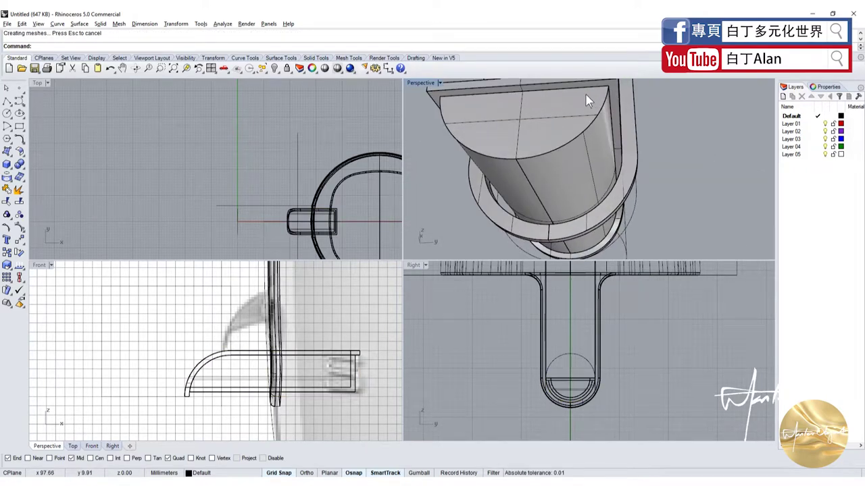
Show the hidden body again and orbit to face the U notch panel
mouse_move(568, 144)
right_down()
mouse_move(583, 139)
mouse_move(520, 166)
right_up()
scroll(590, 133, up, 3)
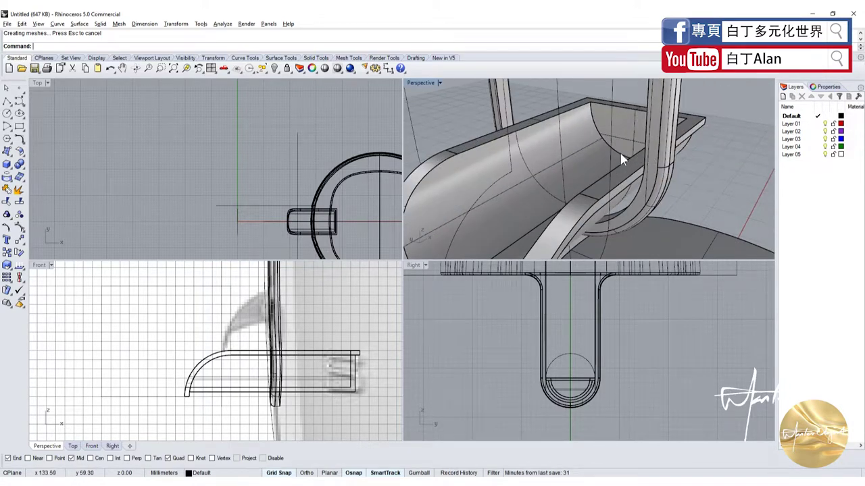
scroll(622, 159, down, 3)
click(288, 68)
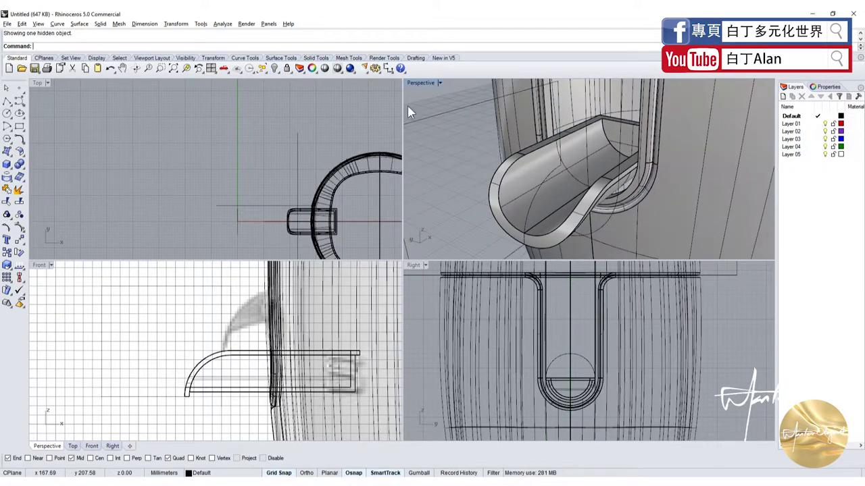
scroll(582, 139, down, 3)
scroll(595, 140, up, 3)
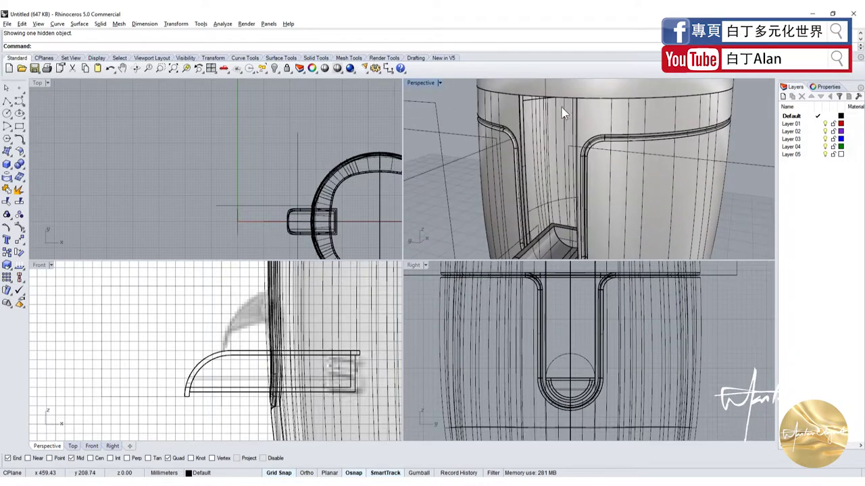
scroll(562, 107, up, 2)
scroll(586, 165, down, 3)
scroll(586, 101, up, 4)
right_drag(578, 162, 581, 109)
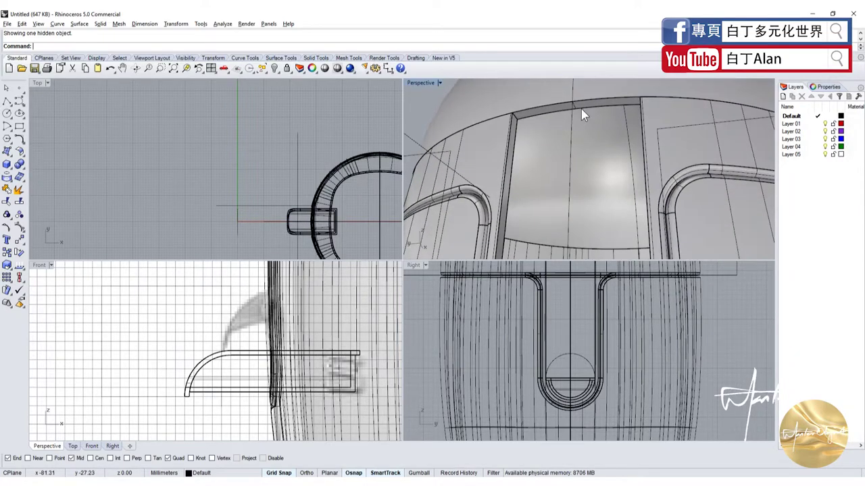
Duplicate the juicer body's top border faces as curves with DupFaceBorder
click(9, 154)
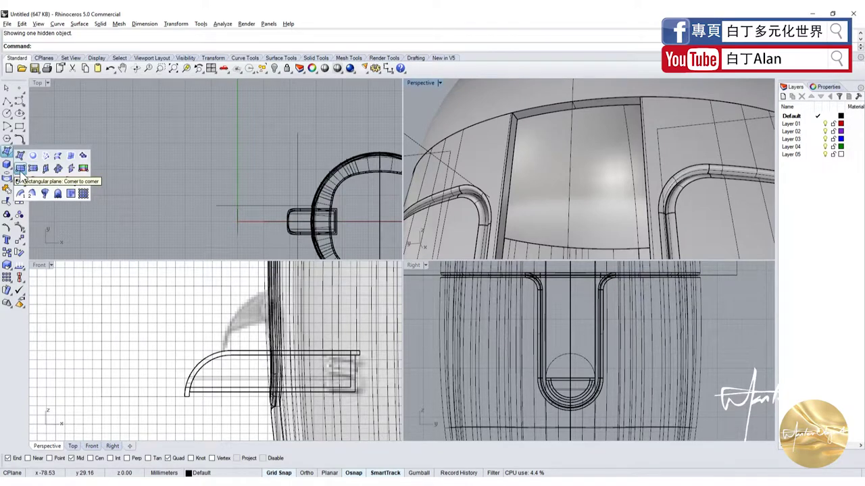
click(9, 168)
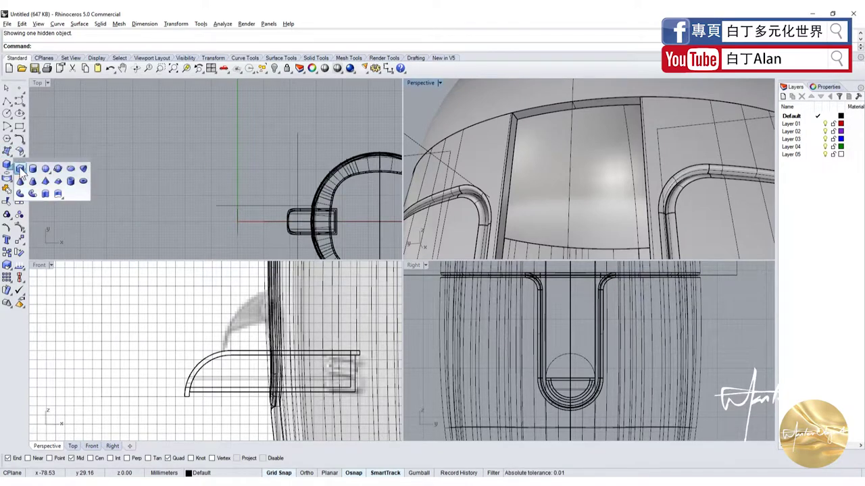
click(6, 189)
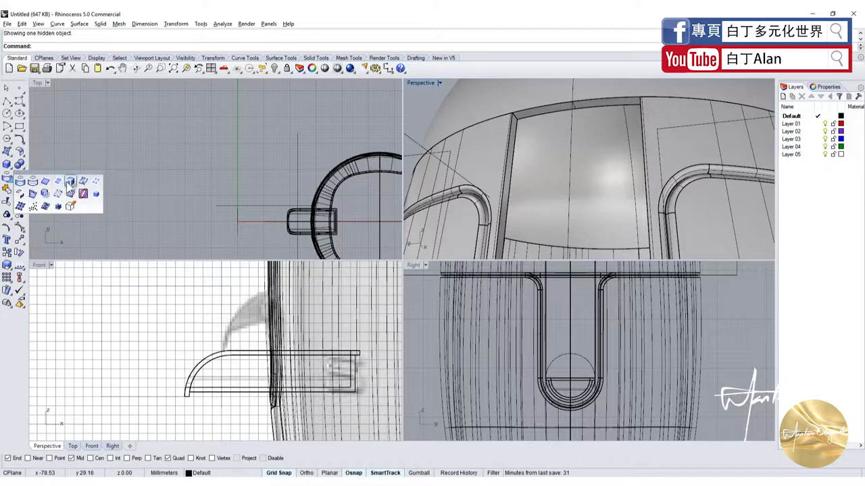
click(71, 188)
click(553, 114)
key(Return)
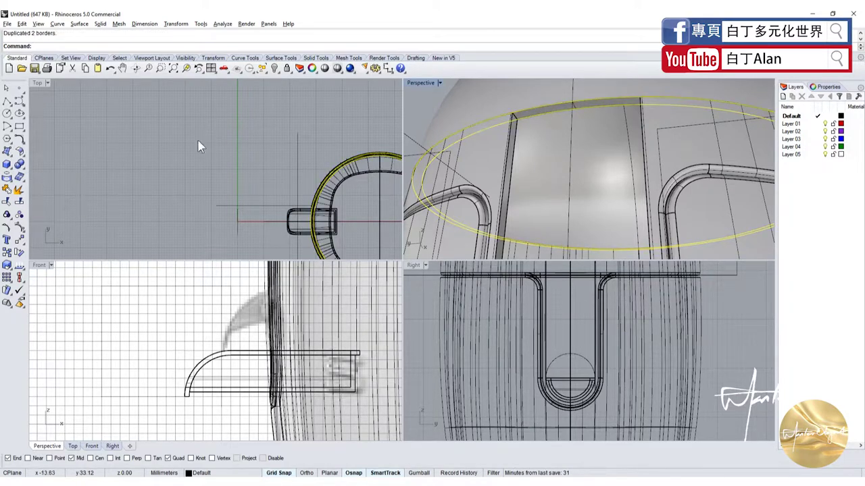
Split the border curves with the ring, then select the dome and unneeded pieces, excluding the top edge
click(19, 201)
mouse_move(525, 108)
right_down()
mouse_move(472, 134)
mouse_move(512, 139)
right_up()
click(472, 134)
key(Return)
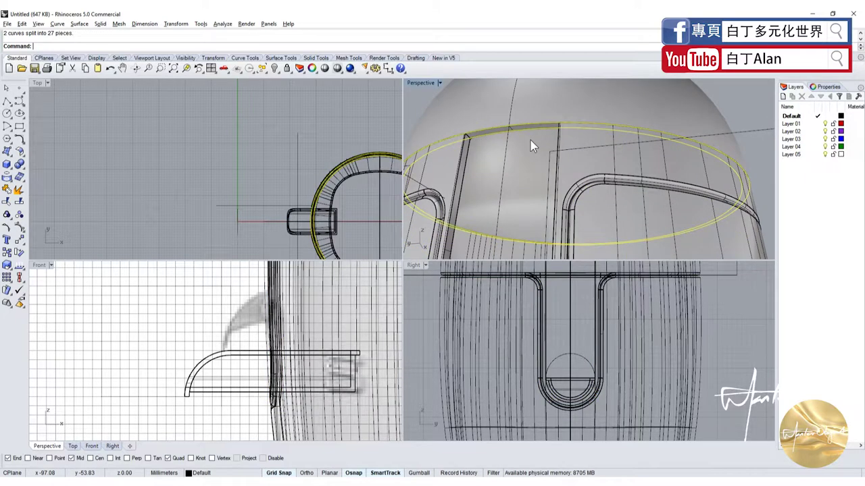
ctrl+click(466, 145)
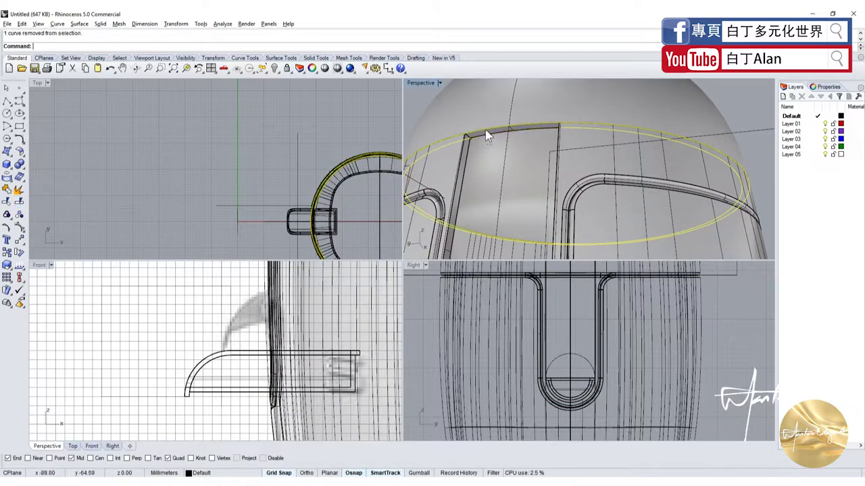
shift+click(446, 169)
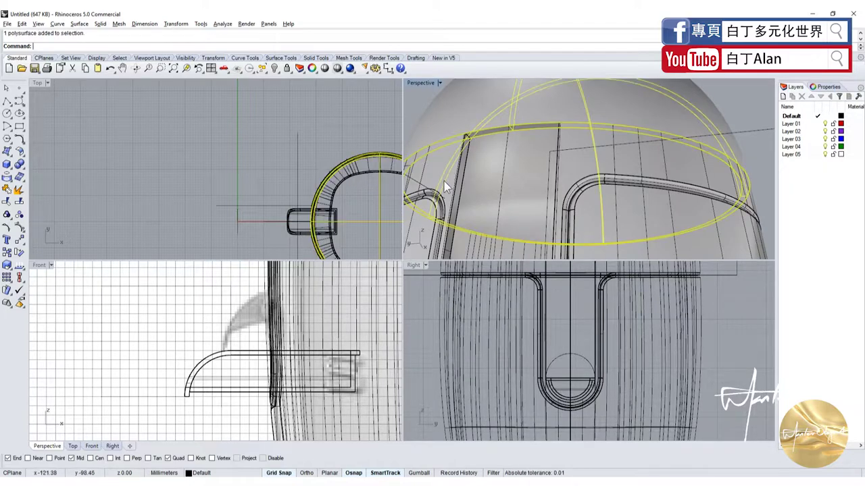
Hide the dome and unneeded pieces, then select the two short spout-side edge curves
click(277, 69)
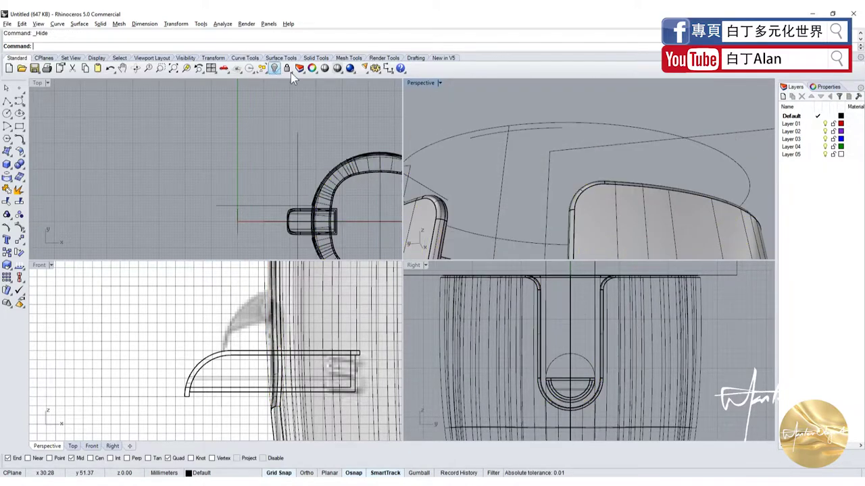
right_drag(557, 129, 469, 132)
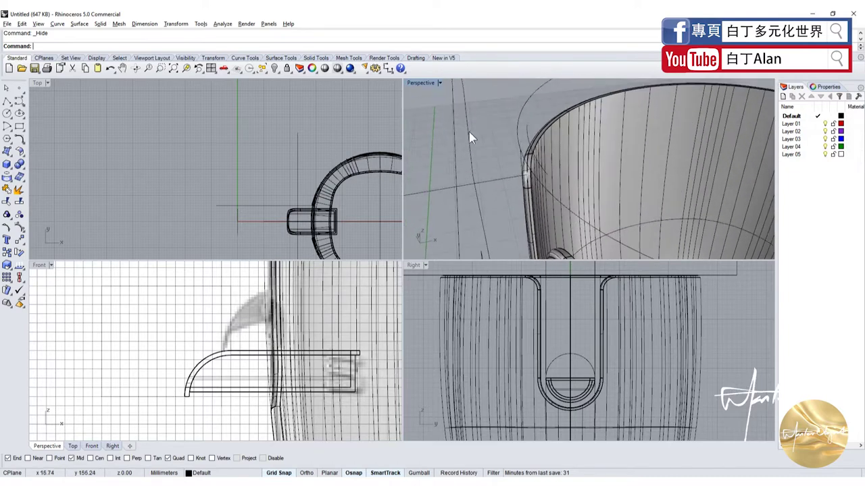
click(539, 159)
right_drag(568, 183, 527, 145)
Connect the curve ends with a polyline and join the four curves into one closed outline
click(7, 101)
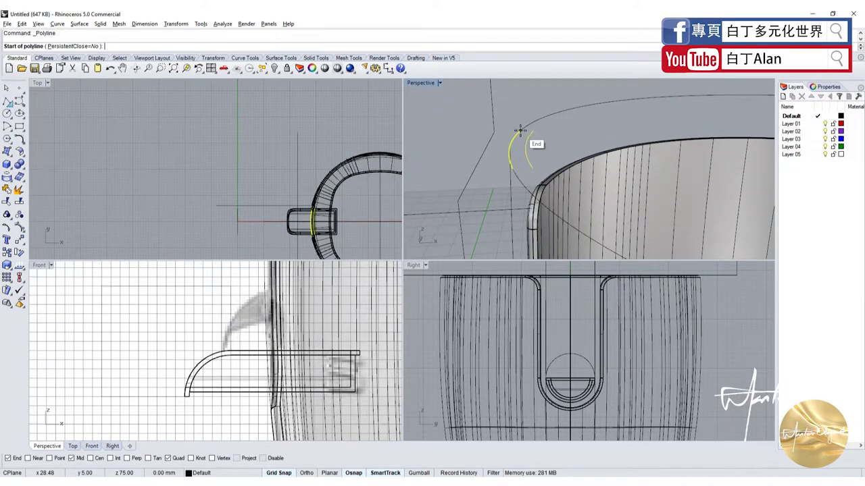
click(533, 129)
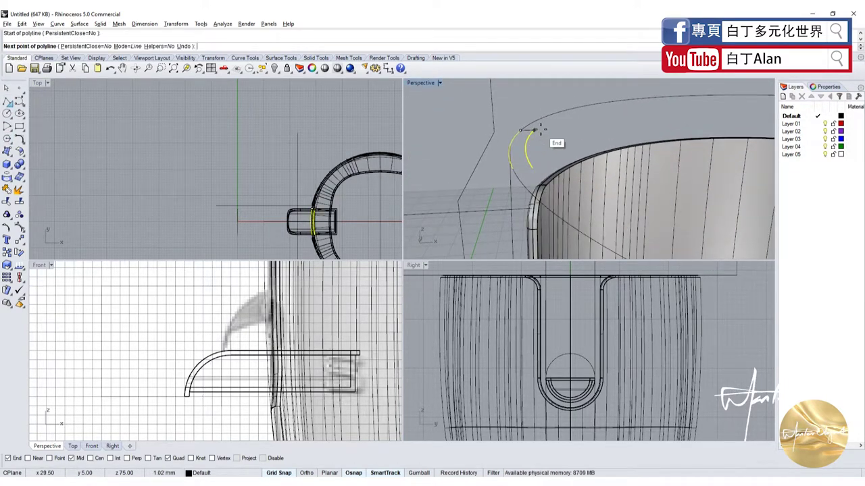
click(532, 168)
key(Return)
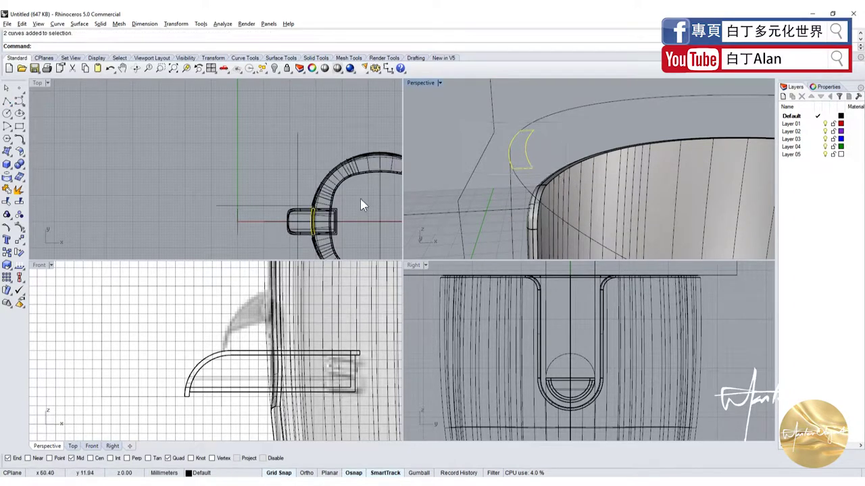
click(5, 199)
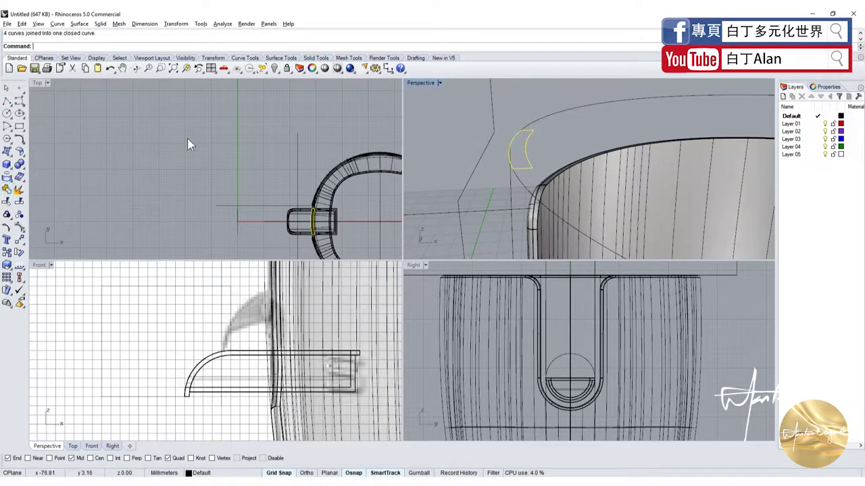
Show the hidden objects in shaded view and extrude the closed outline into a solid strip
click(325, 66)
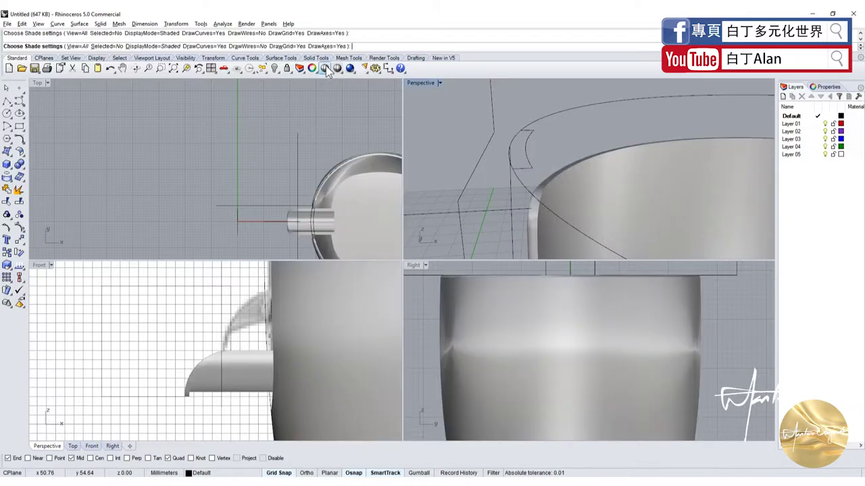
right_click(270, 71)
scroll(501, 130, up, 3)
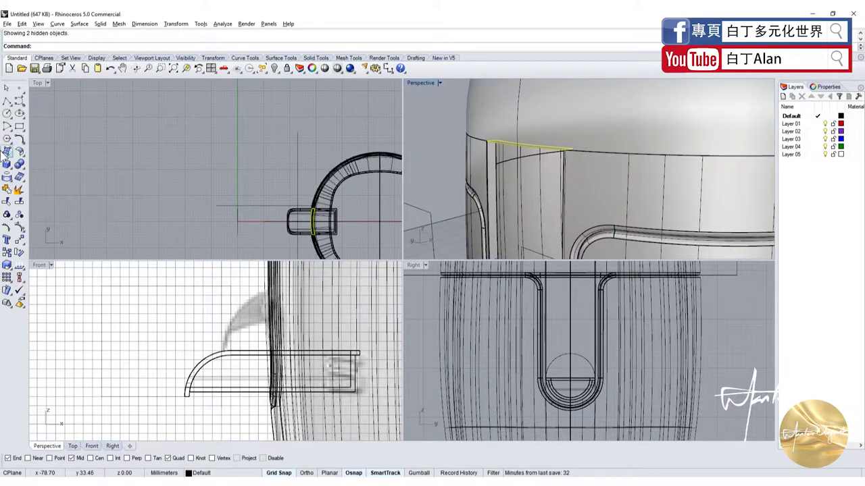
click(7, 164)
click(44, 196)
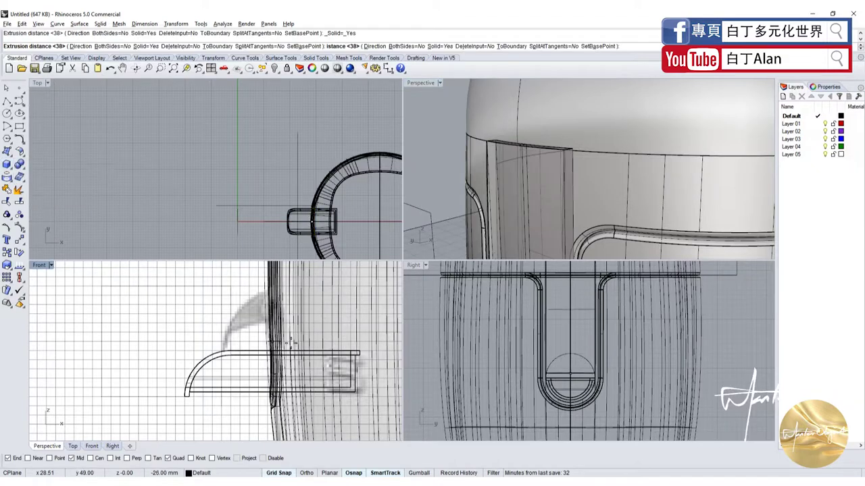
scroll(590, 367, up, 2)
scroll(590, 367, up, 1)
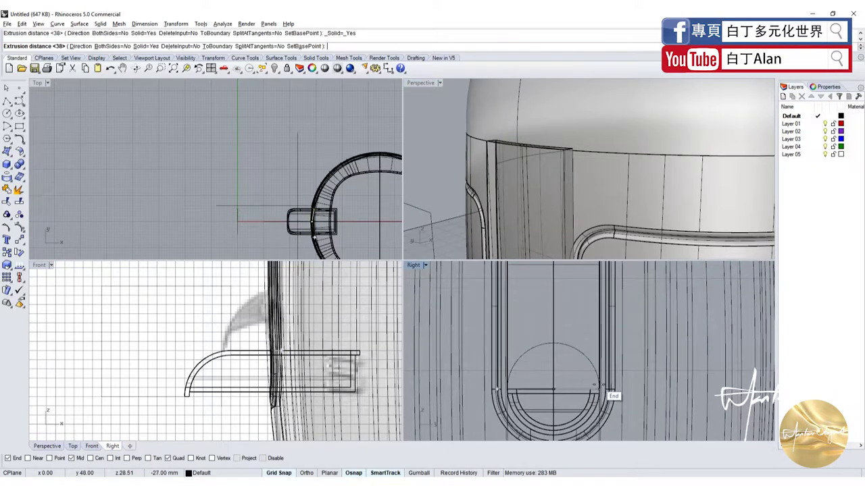
key(Return)
Maximize the Perspective viewport and orbit out to see the whole juicer body
right_drag(435, 143, 510, 160)
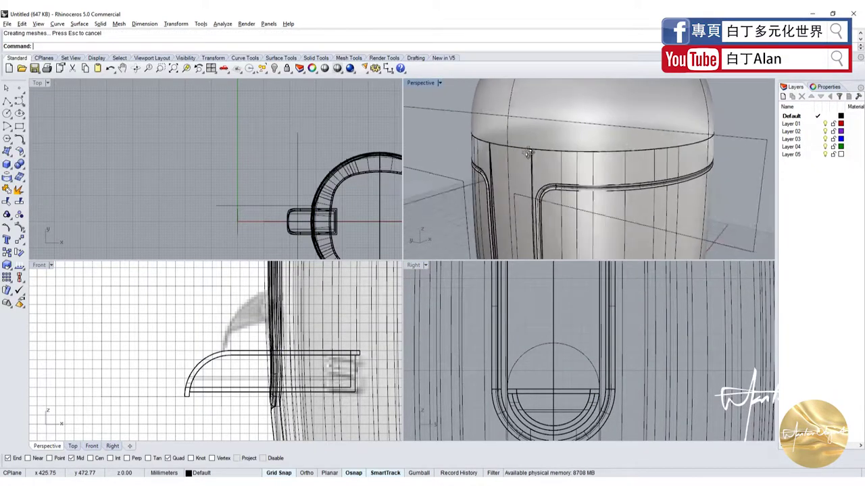
double_click(420, 83)
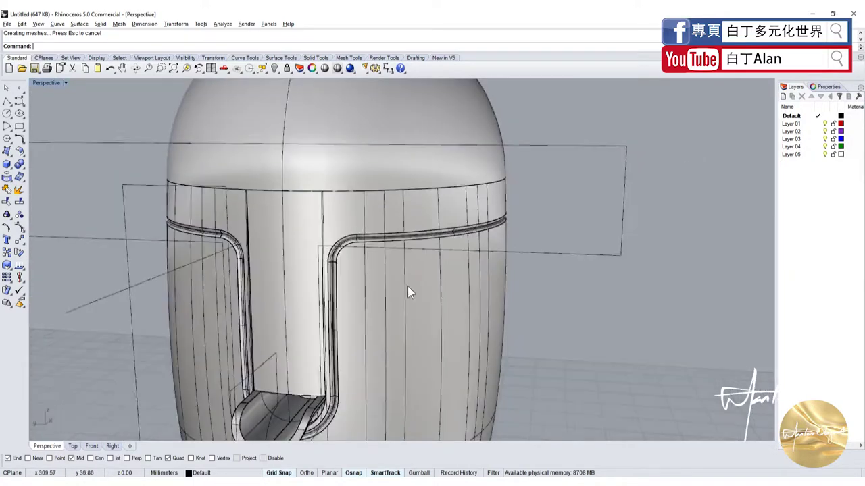
right_drag(407, 286, 198, 393)
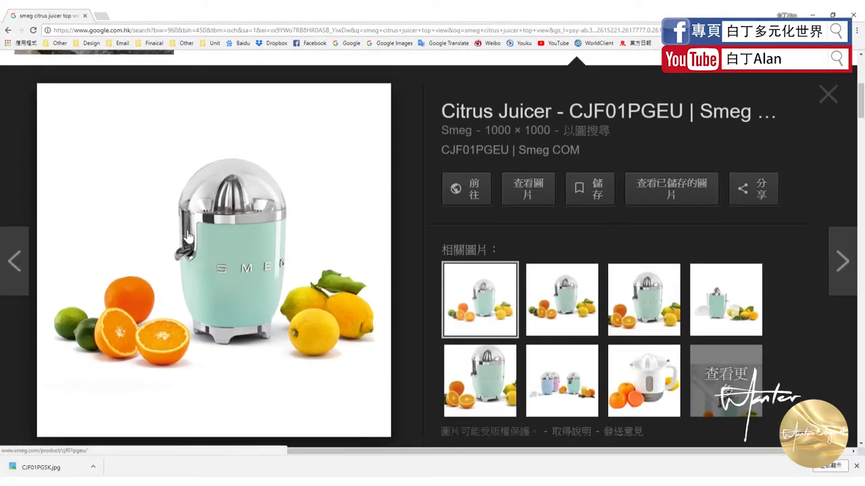
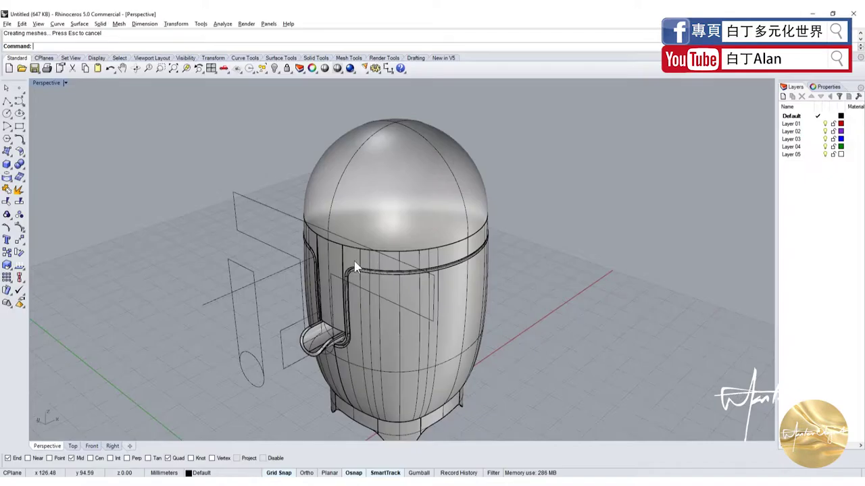
Zoom and orbit the Perspective view to inspect the handle from the side, then start a circle
scroll(286, 376, up, 2)
scroll(287, 376, up, 2)
scroll(286, 376, up, 2)
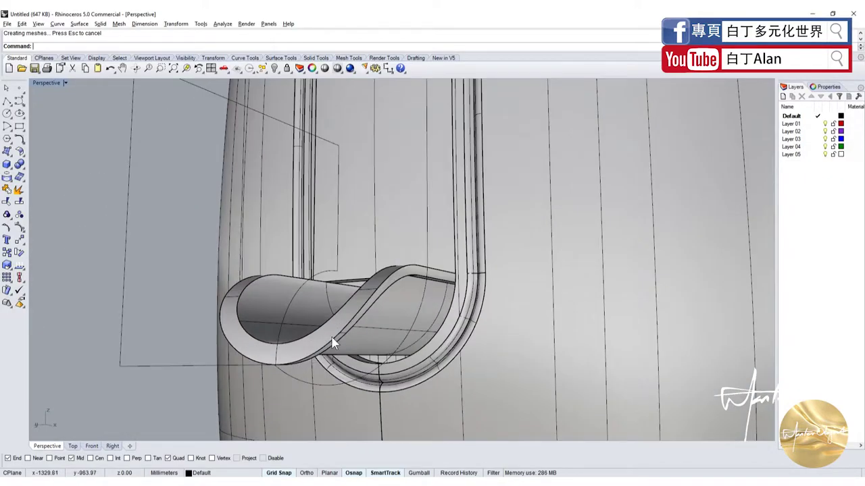
mouse_move(332, 343)
right_down()
mouse_move(231, 304)
mouse_move(191, 337)
mouse_move(228, 318)
mouse_move(377, 372)
right_up()
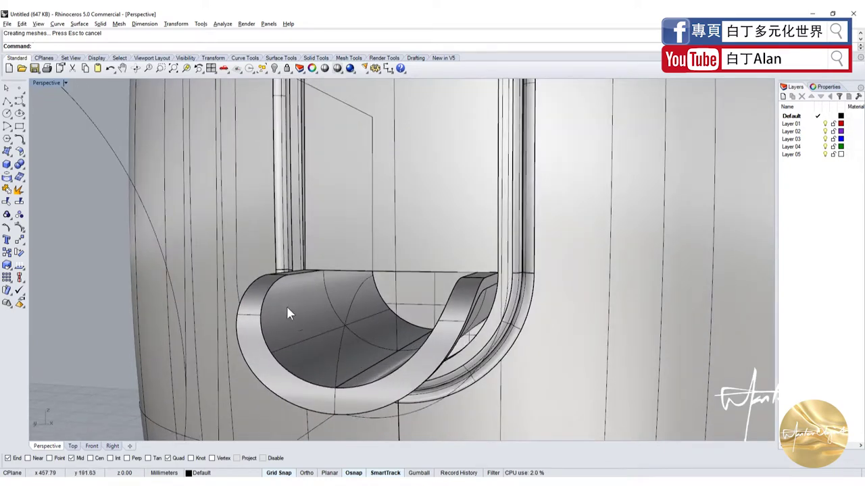
scroll(405, 332, down, 2)
scroll(403, 301, down, 3)
scroll(403, 301, up, 4)
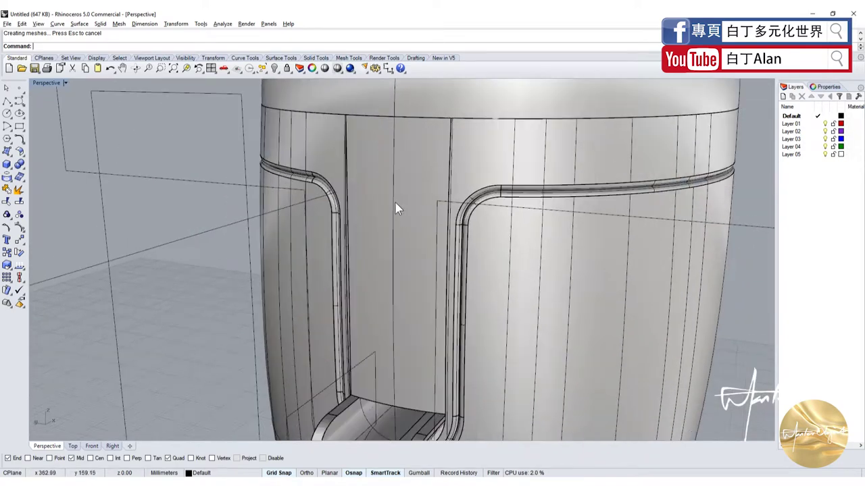
click(359, 233)
click(139, 280)
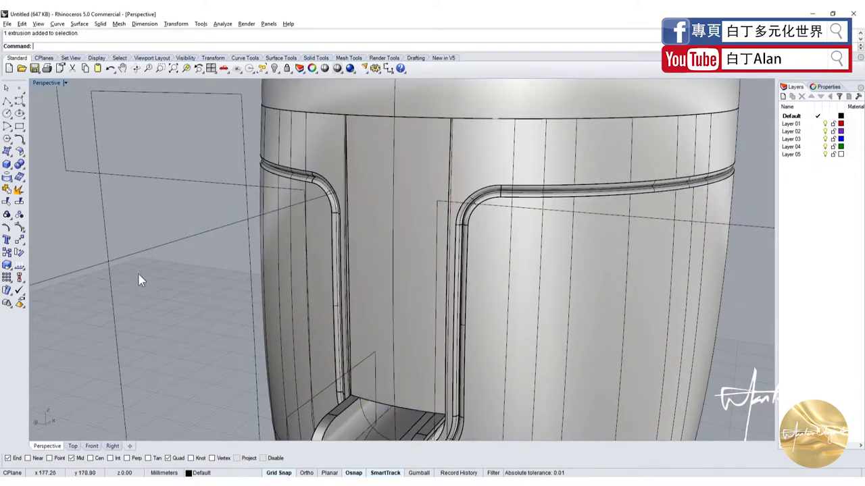
click(21, 113)
Back in four views, draw a circle at the slot's rounded lower end in the side view
double_click(47, 83)
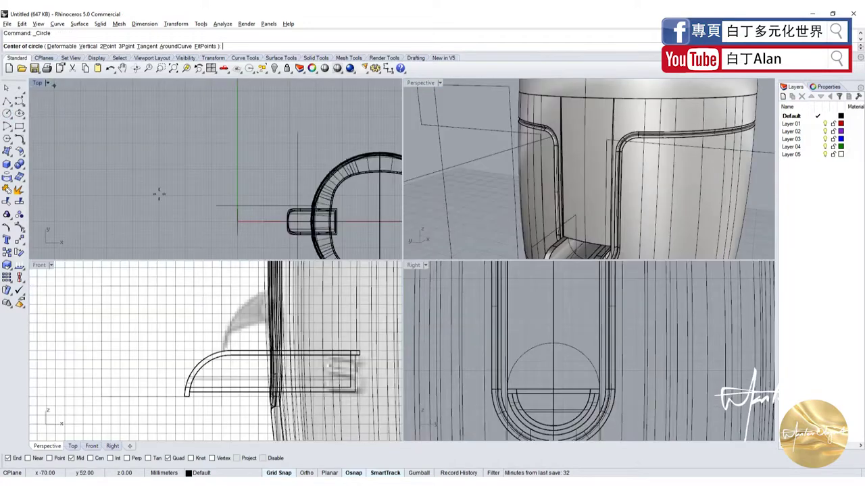
click(571, 373)
click(581, 364)
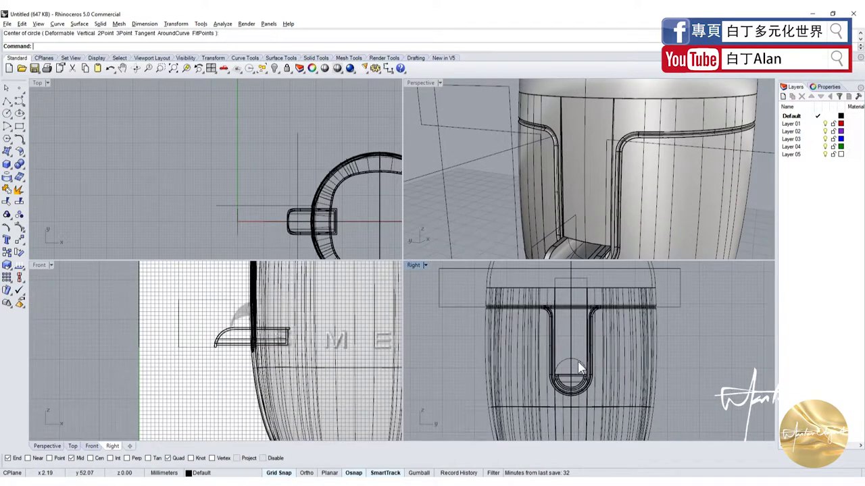
scroll(578, 368, up, 3)
scroll(579, 375, down, 3)
scroll(579, 376, down, 2)
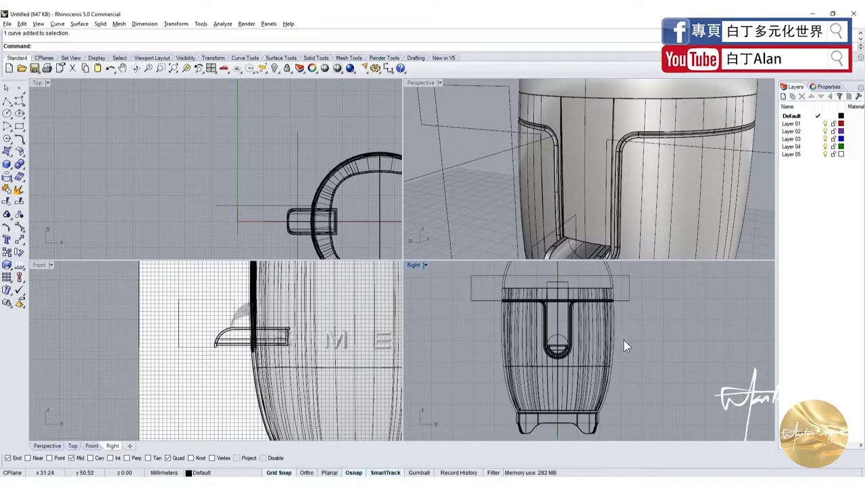
Hide the cup body, the T-shaped part and the small clip, then select the circle
click(590, 327)
click(274, 68)
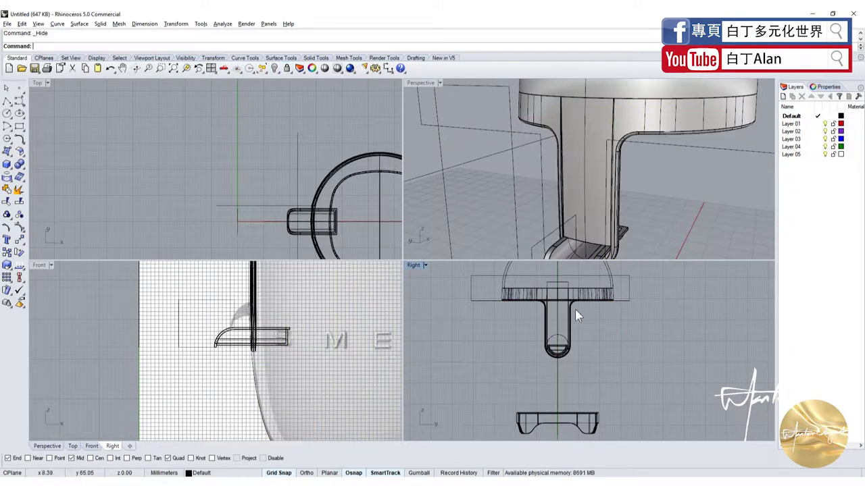
click(617, 152)
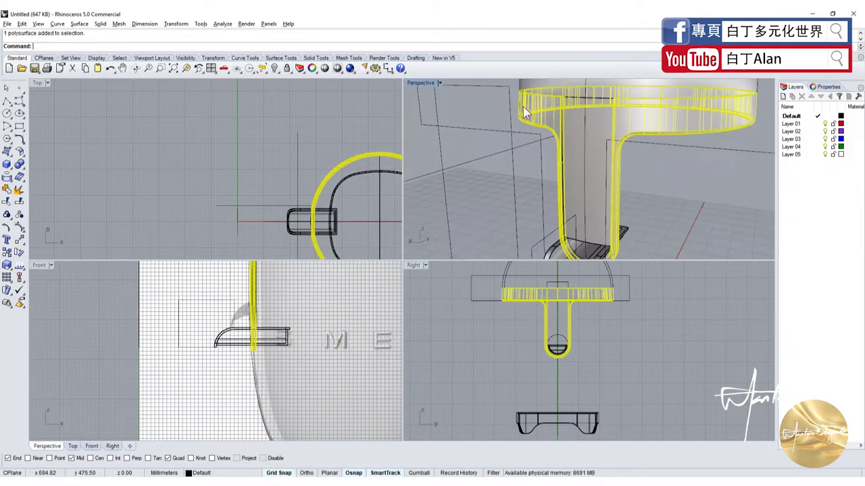
click(275, 68)
right_drag(577, 232, 573, 228)
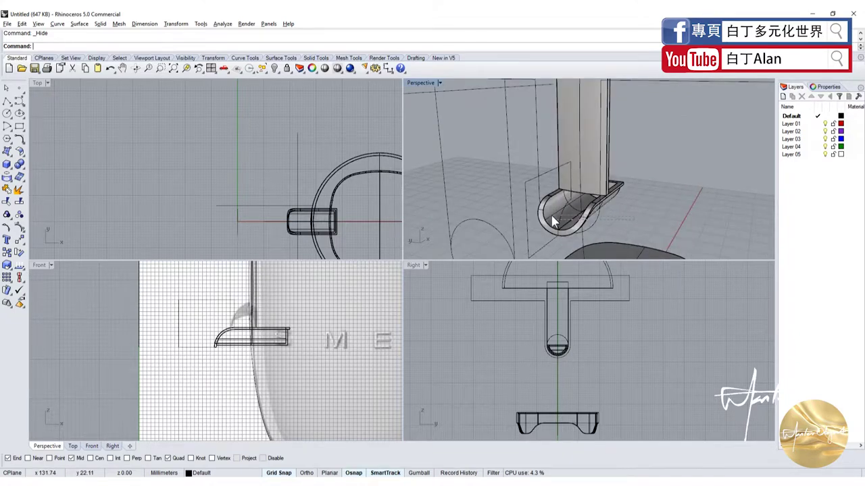
click(552, 222)
click(274, 68)
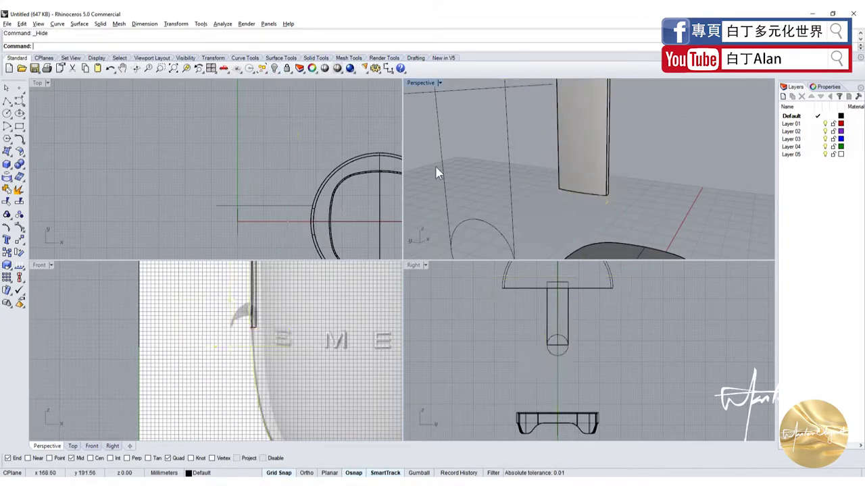
scroll(493, 193, down, 4)
scroll(572, 326, up, 3)
click(557, 349)
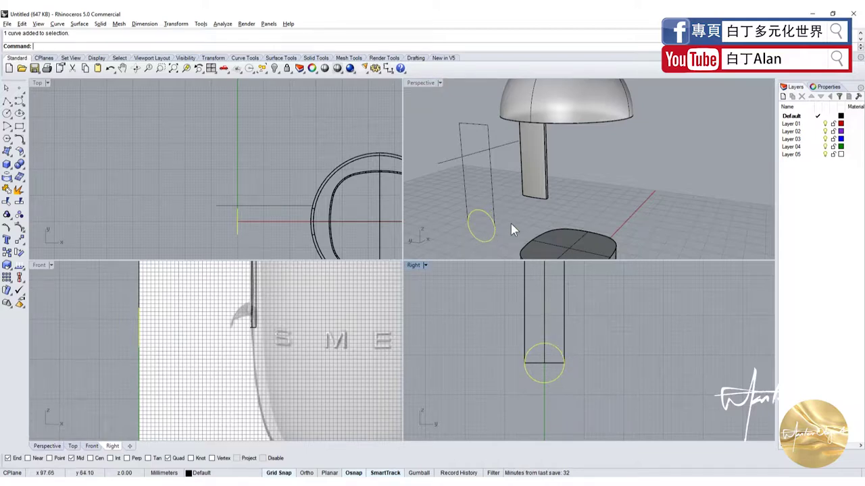
Copy the circle, hide the rectangle outline and circle, then paste the copy at the post's bottom end
key(ctrl+c)
click(460, 202)
click(462, 202)
click(275, 68)
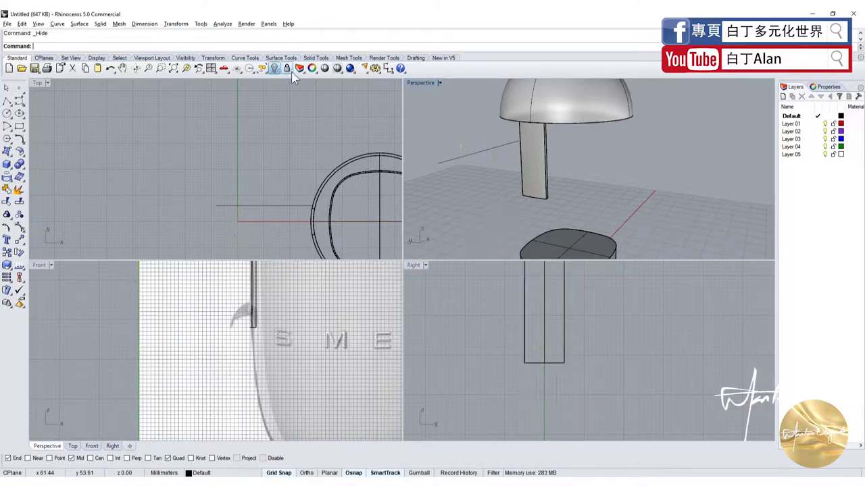
key(ctrl+v)
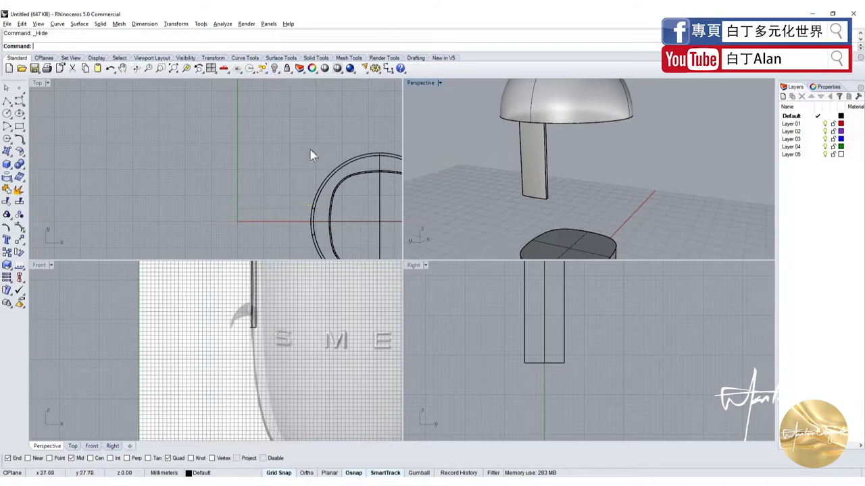
drag(544, 356, 544, 336)
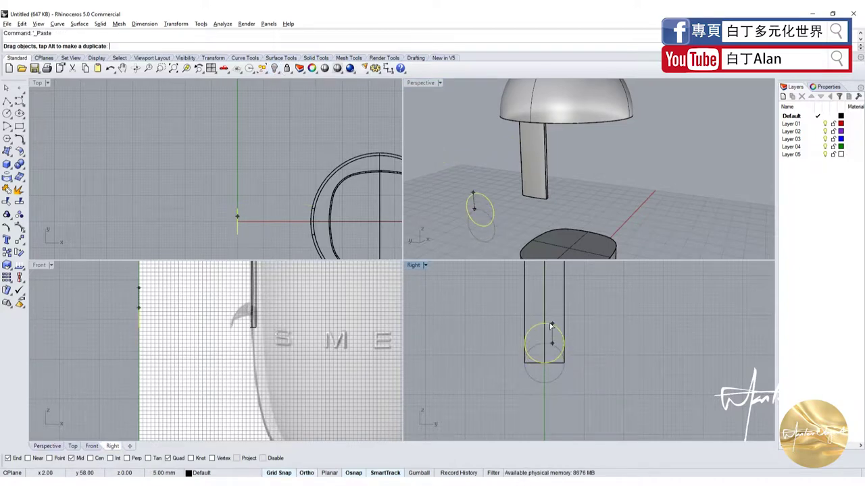
Draw a closed polyline outline wrapping below the circle from its side point
click(6, 101)
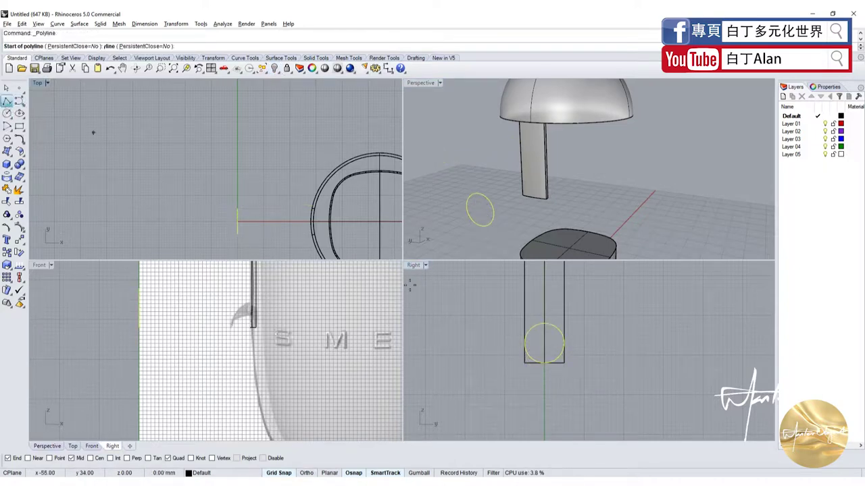
click(524, 343)
click(501, 343)
click(501, 387)
click(611, 386)
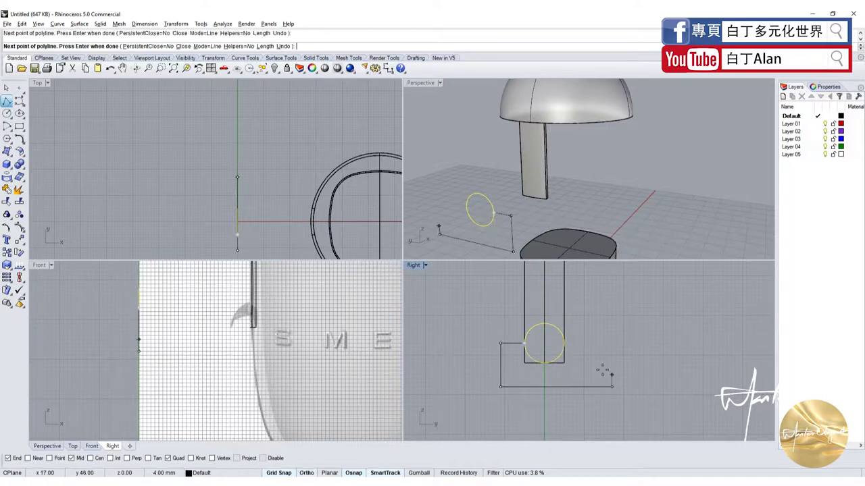
click(611, 343)
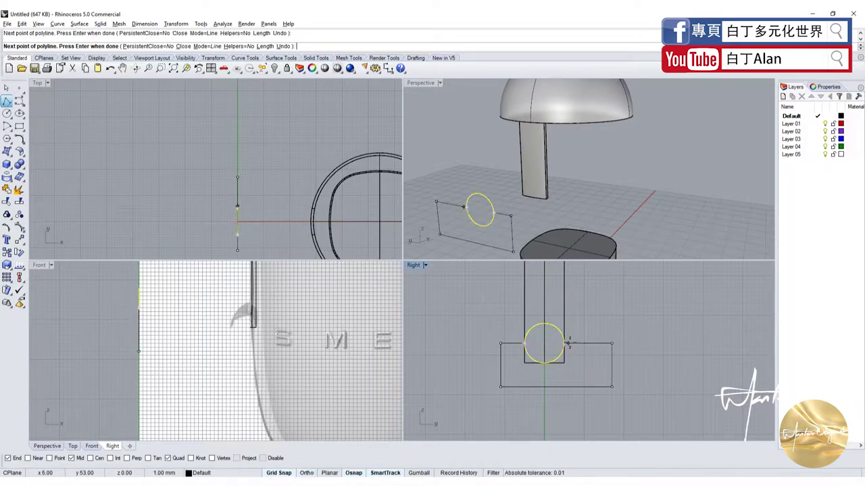
click(525, 343)
Split the circle with the outline, delete its upper arc, and select the remaining profile
click(19, 201)
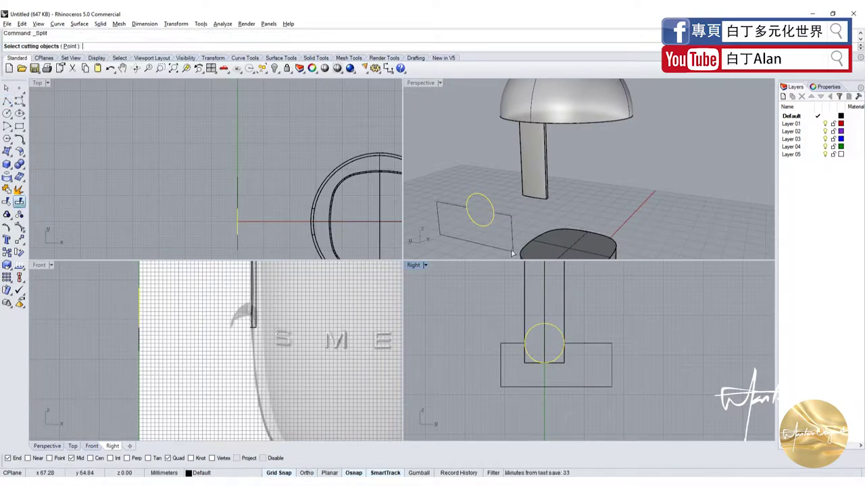
click(589, 345)
key(Return)
click(557, 327)
key(Delete)
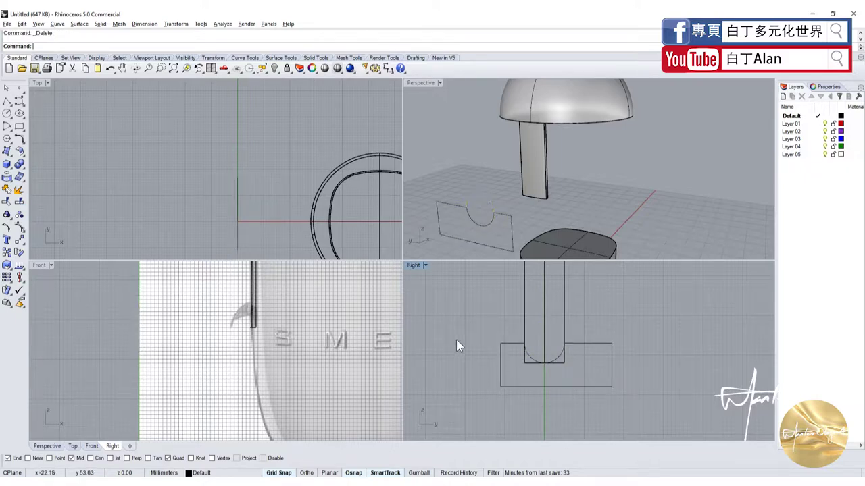
drag(457, 341, 660, 419)
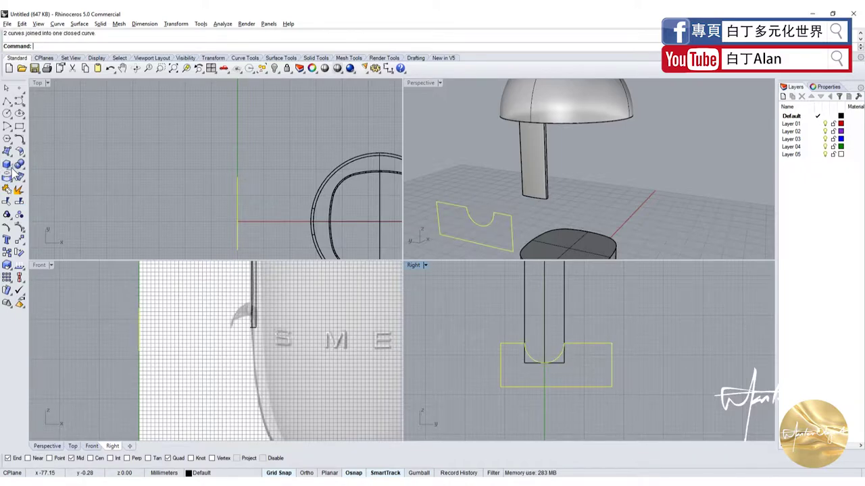
Extrude the grooved profile into a block, subtract it from the post, and delete the leftover curve
click(7, 190)
click(50, 201)
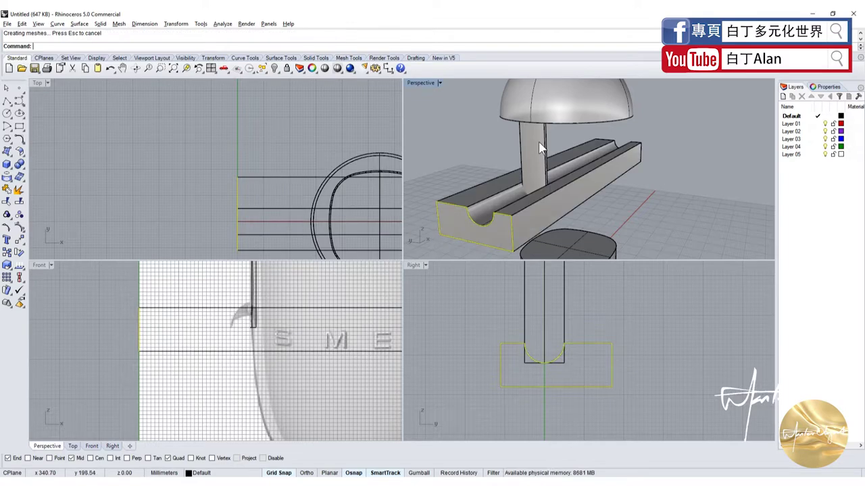
click(533, 159)
click(25, 173)
click(34, 167)
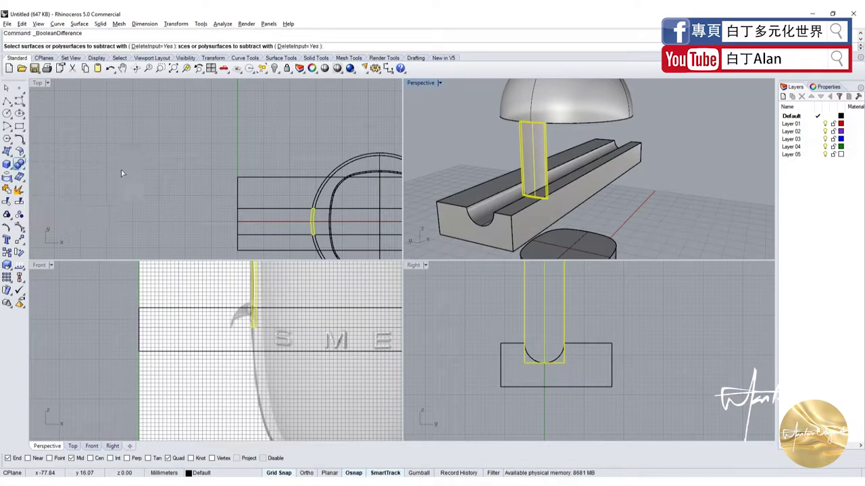
click(531, 215)
key(Return)
click(493, 227)
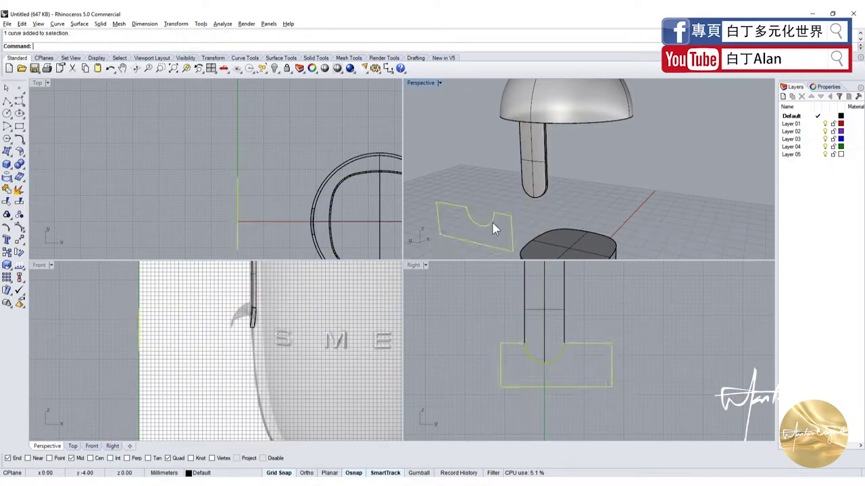
key(Delete)
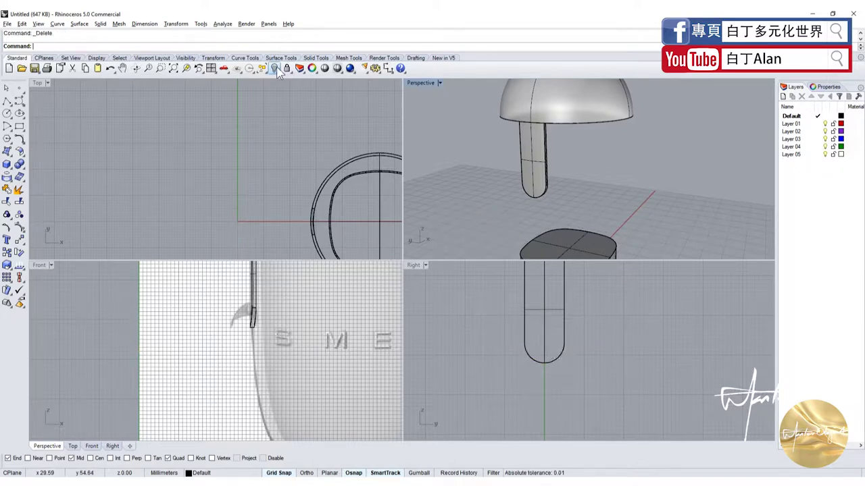
Show all hidden parts, hide the top cap, and orbit to look down into the cup
right_click(275, 68)
click(541, 105)
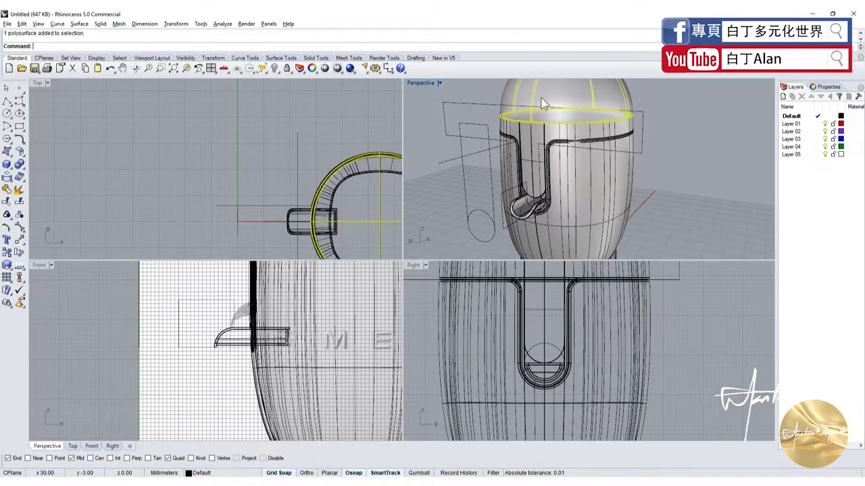
click(254, 69)
right_drag(513, 202, 555, 137)
scroll(555, 133, up, 3)
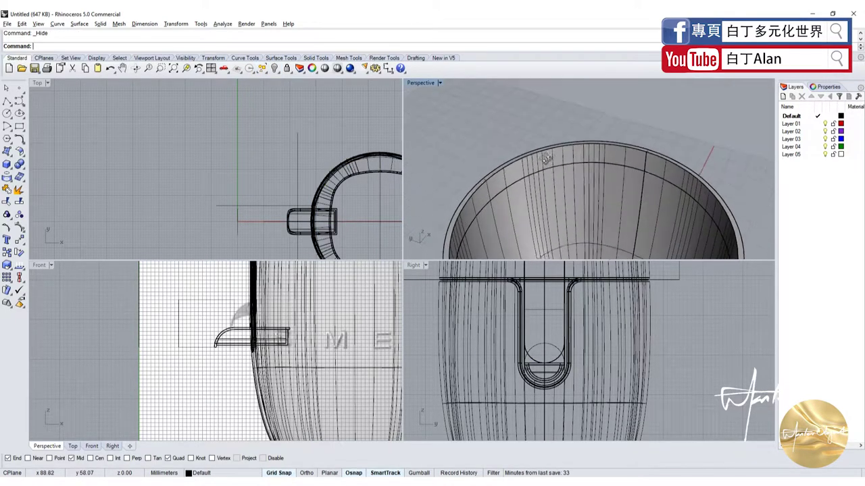
Try a circle centred on the rim with Center snap on, then cancel it
click(7, 126)
right_drag(574, 176, 589, 132)
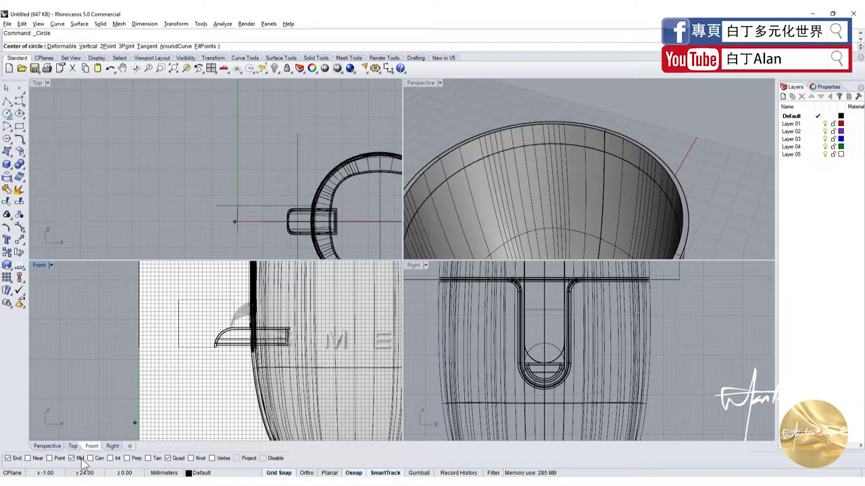
click(90, 458)
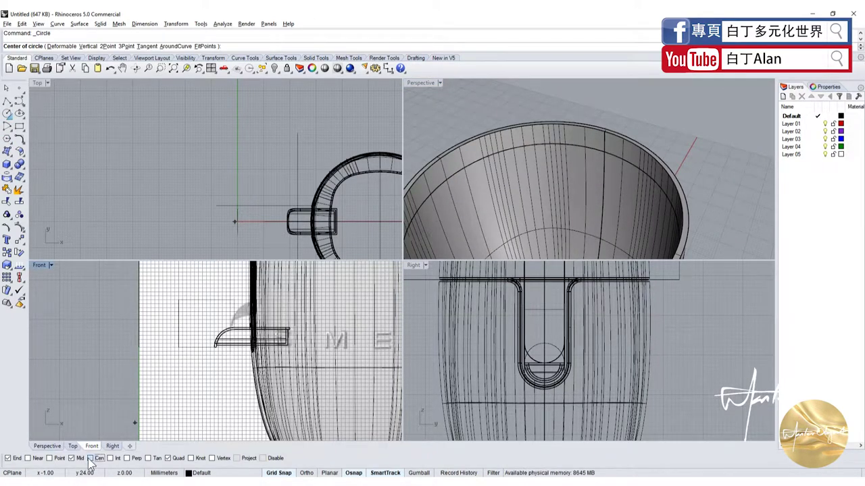
click(573, 120)
key(Escape)
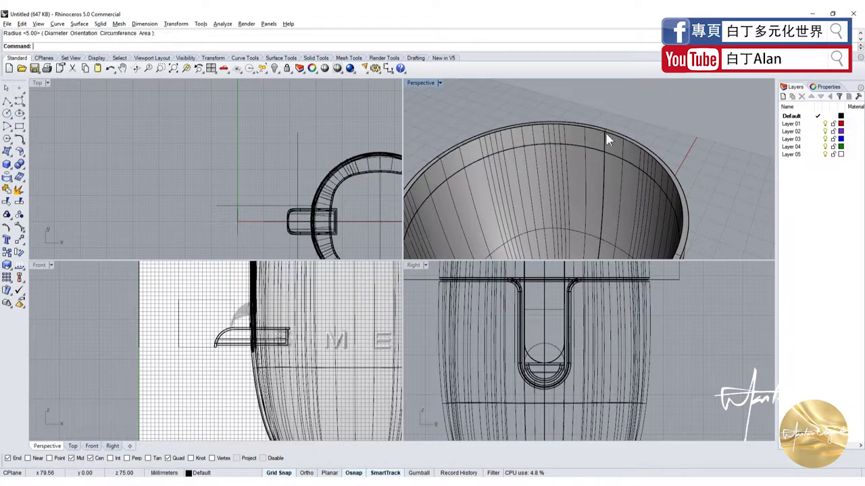
Select the cup body polysurface and hide it
click(615, 171)
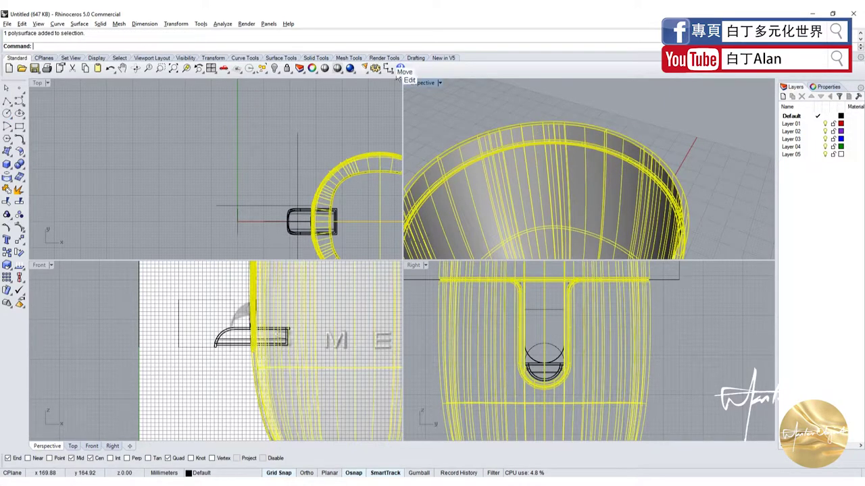
click(274, 68)
scroll(523, 153, down, 3)
scroll(522, 157, down, 3)
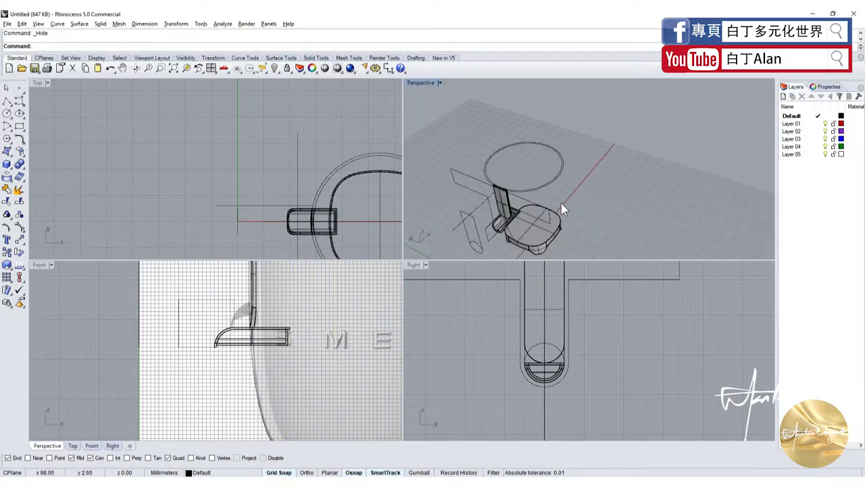
scroll(560, 203, down, 3)
Hide all visible objects, then hide the duplicate overlapping rim circle curve
key(ctrl+a)
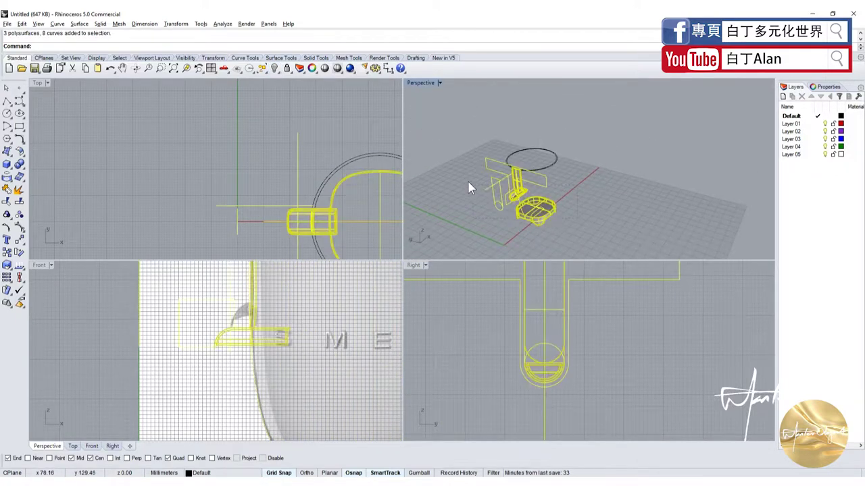
click(273, 68)
scroll(521, 187, up, 3)
click(523, 180)
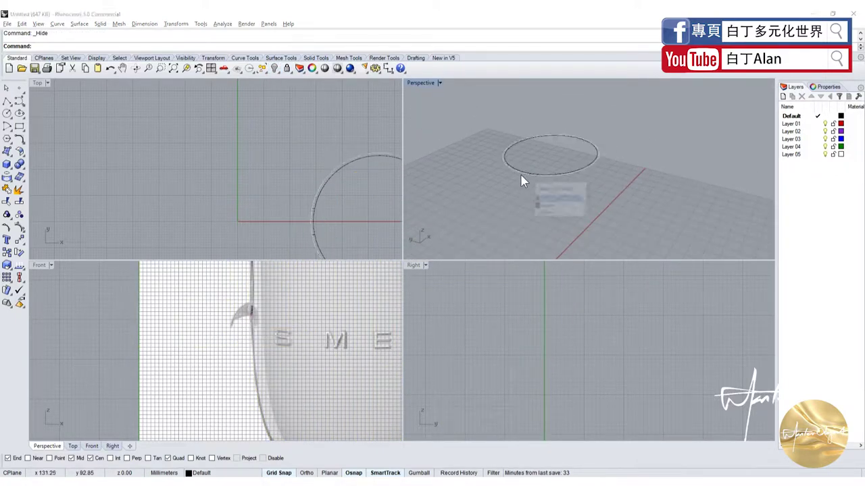
click(545, 214)
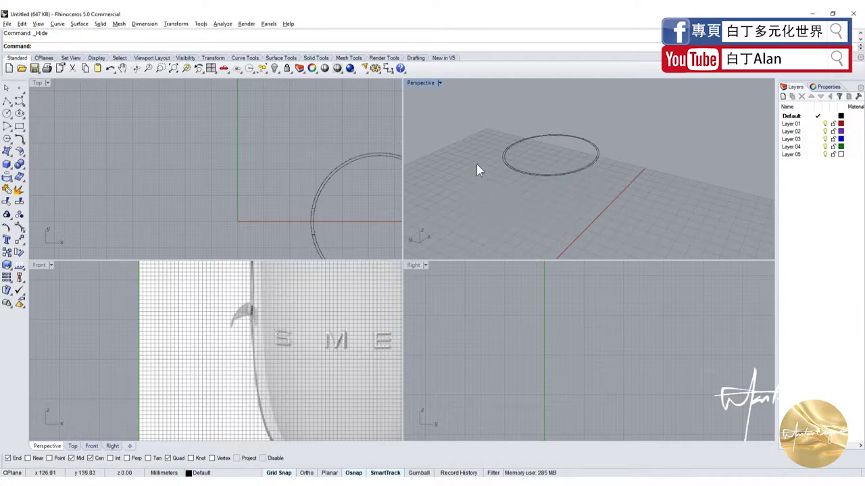
drag(465, 163, 582, 177)
click(274, 68)
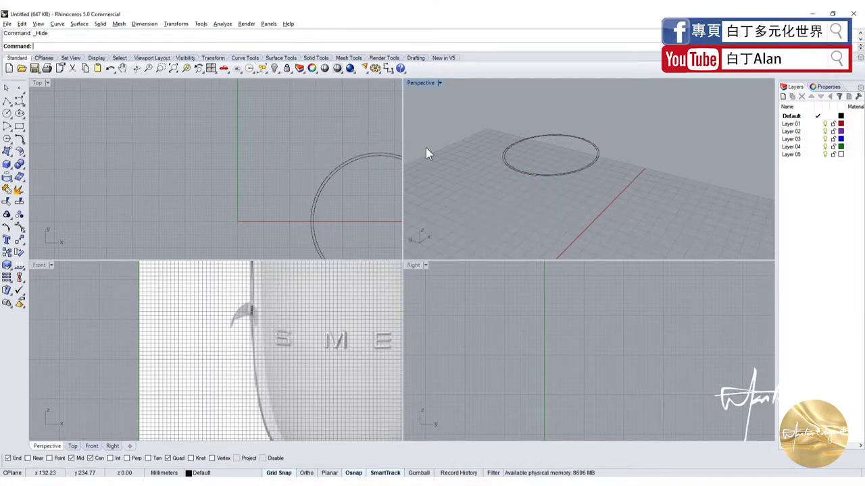
scroll(464, 171, down, 3)
Save the model and select the rim circle
key(ctrl+s)
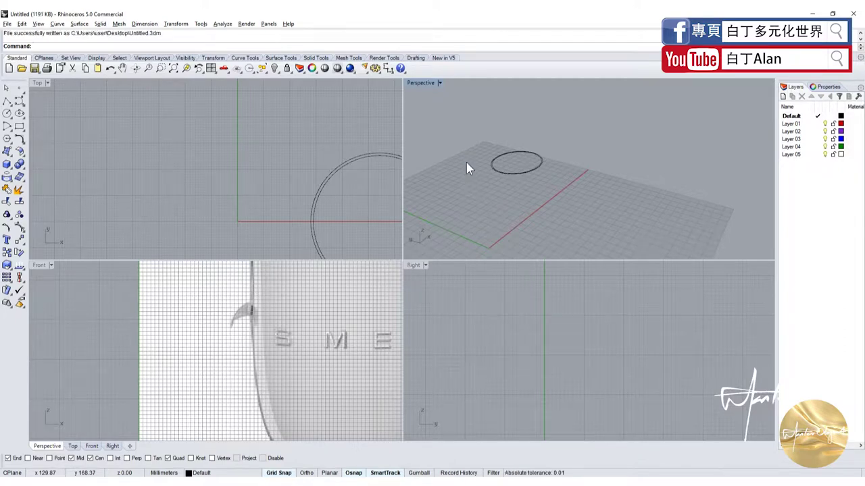
scroll(486, 176, up, 2)
scroll(473, 182, up, 2)
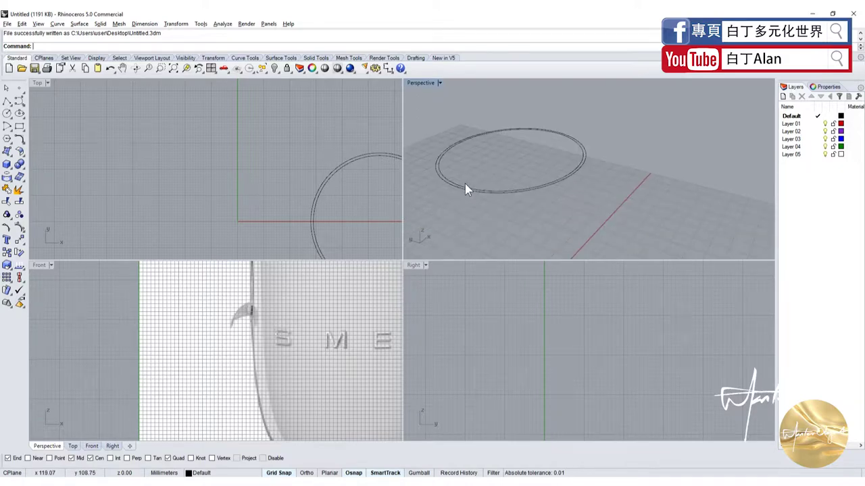
click(464, 188)
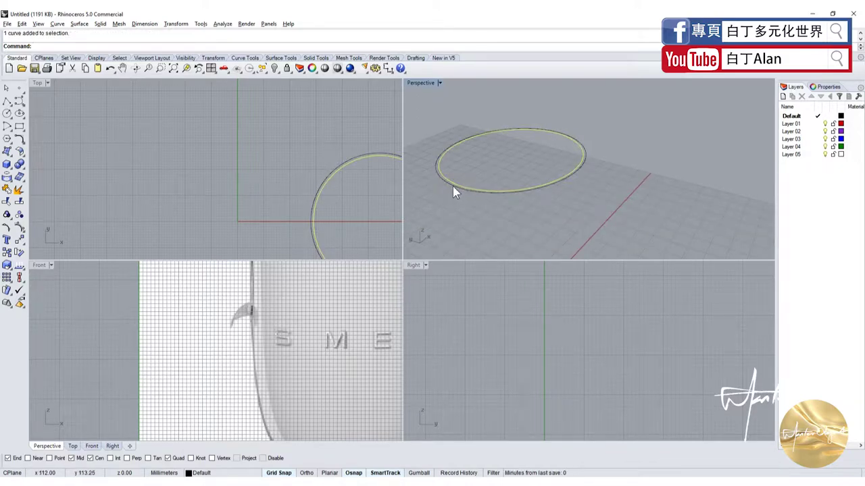
Start a polyline at the rim circle's front quadrant point
click(7, 126)
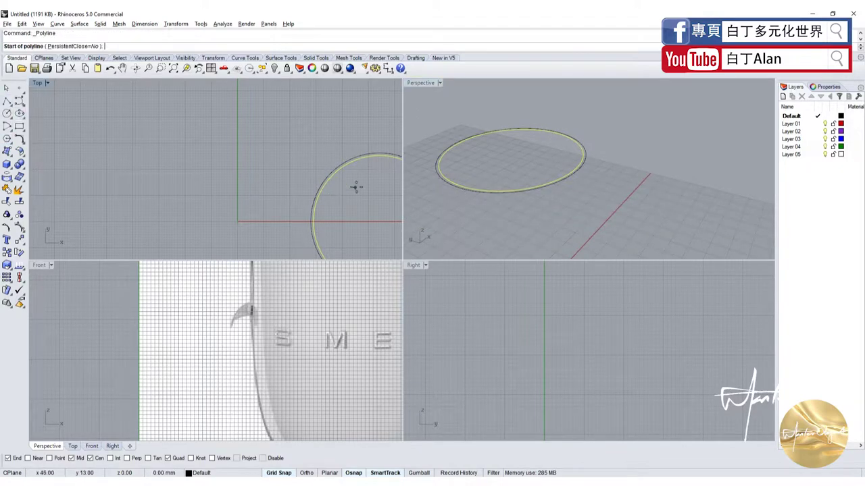
scroll(353, 188, down, 3)
scroll(257, 195, up, 3)
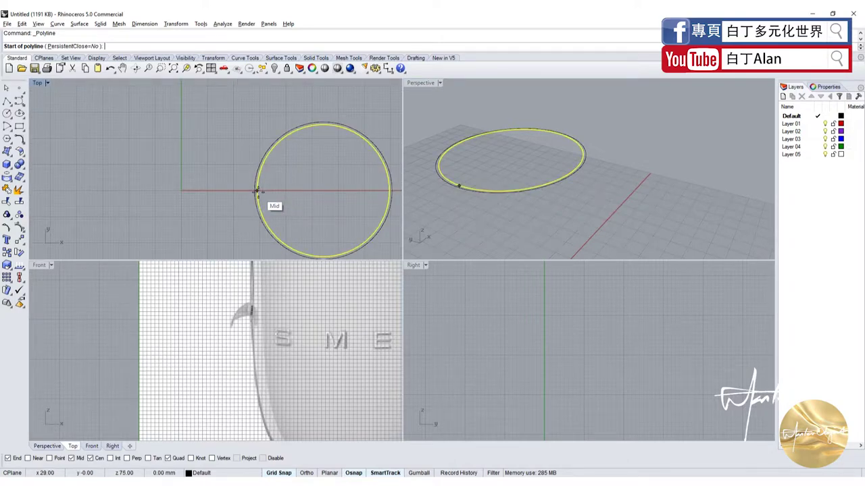
scroll(218, 141, up, 2)
scroll(240, 159, up, 2)
scroll(277, 189, down, 3)
scroll(251, 193, up, 2)
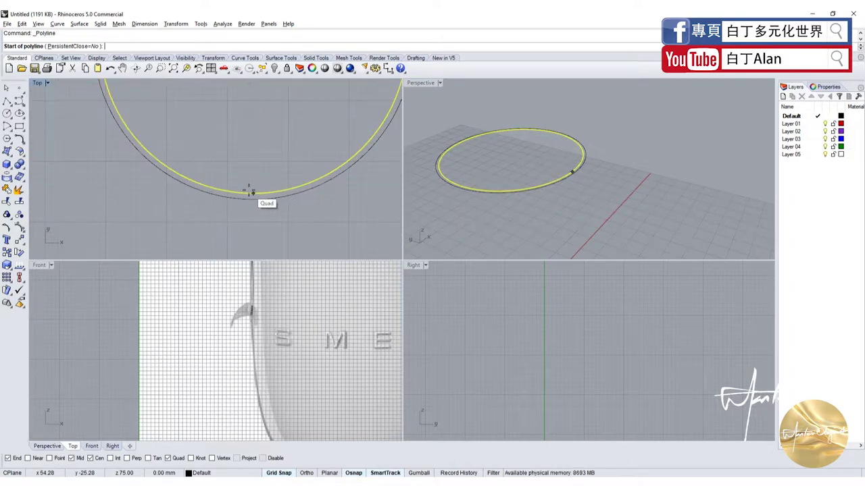
click(252, 193)
End the short polyline a little inward from the rim and select it
scroll(574, 341, up, 3)
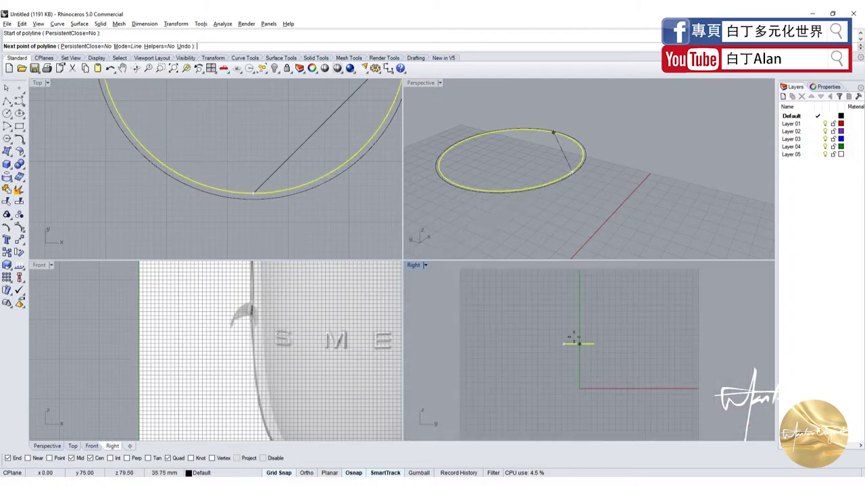
scroll(560, 348, up, 3)
scroll(527, 372, up, 2)
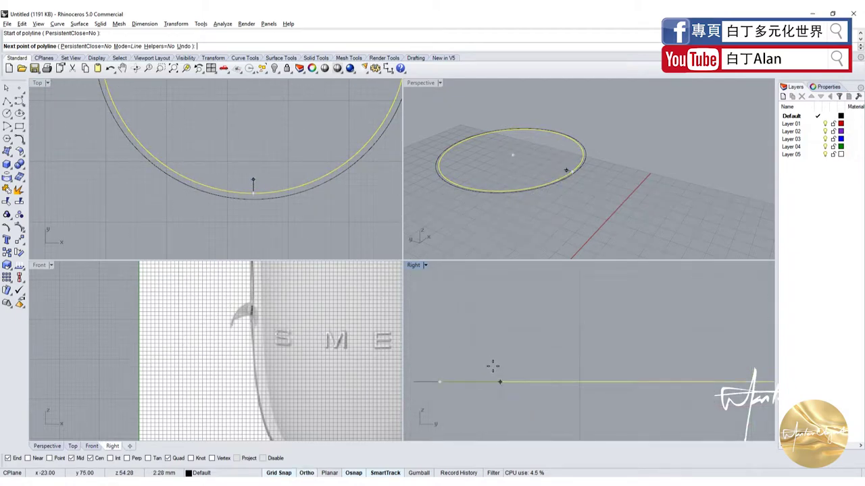
click(492, 318)
scroll(492, 318, down, 2)
key(Return)
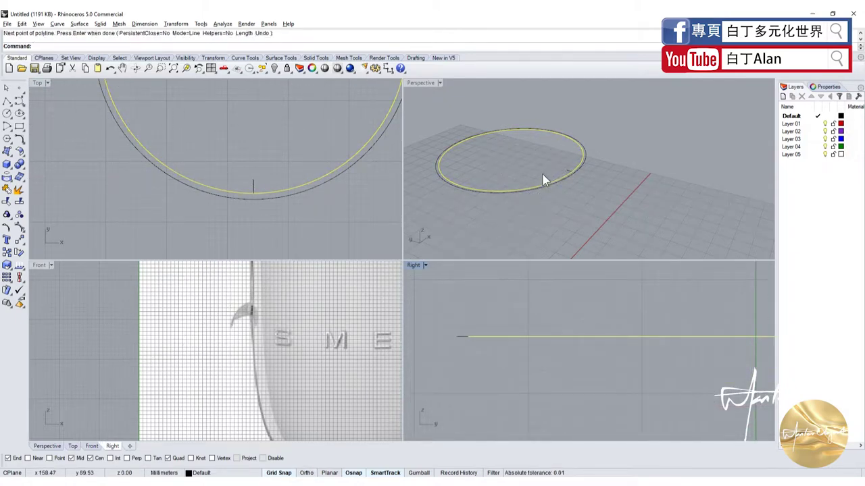
key(Return)
scroll(561, 182, up, 3)
click(556, 174)
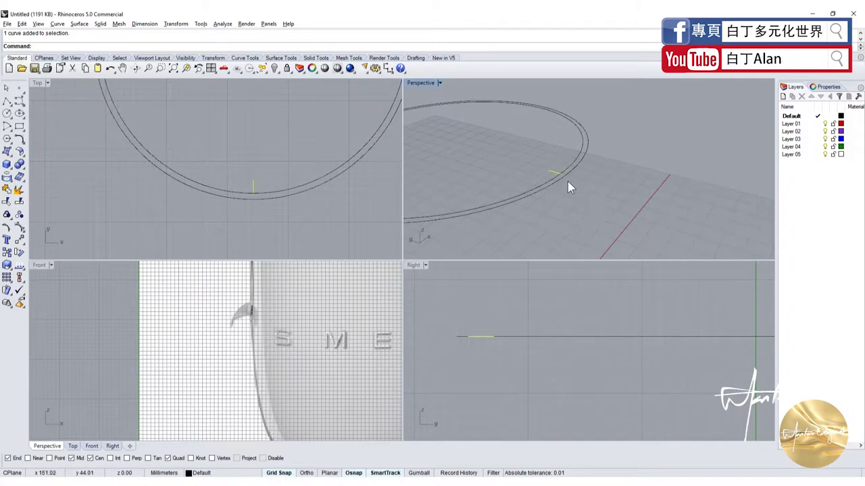
Draw a circle centred on the rim's centre with radius reaching the short line's end
click(7, 113)
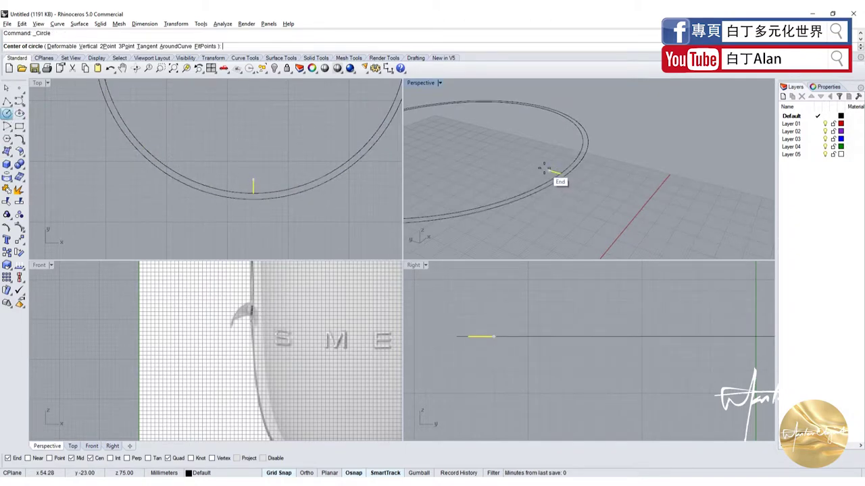
click(548, 170)
scroll(539, 277, down, 3)
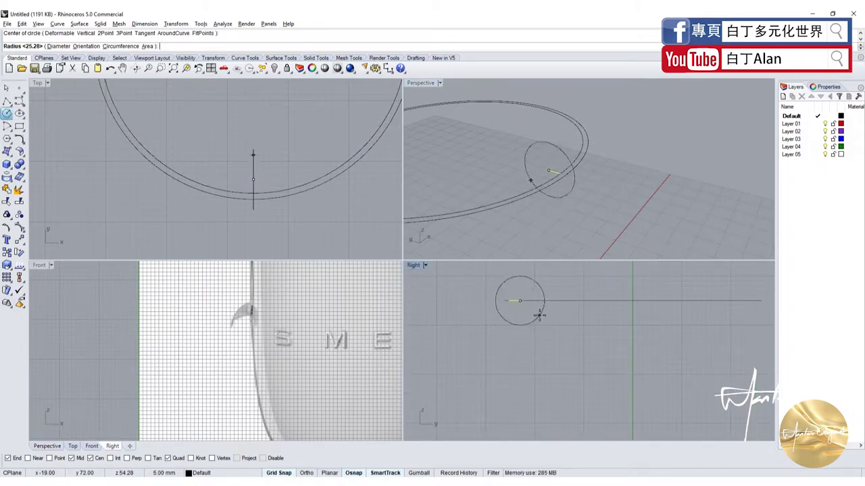
key(Escape)
right_click(508, 130)
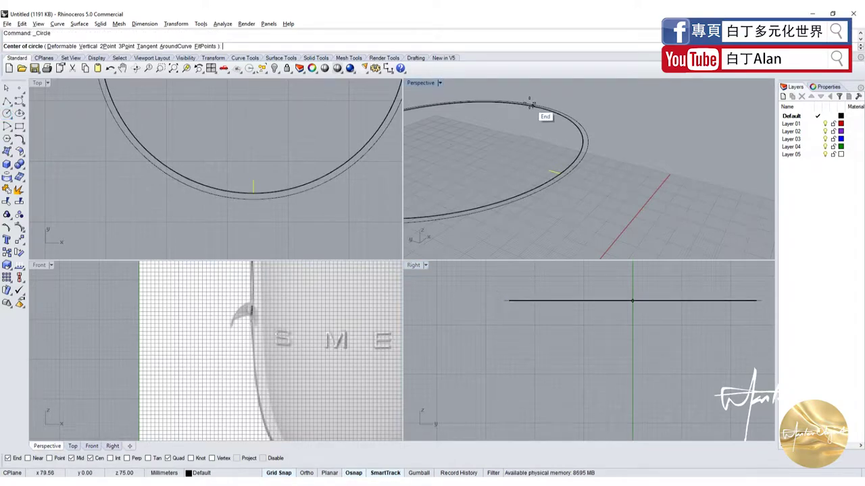
click(526, 107)
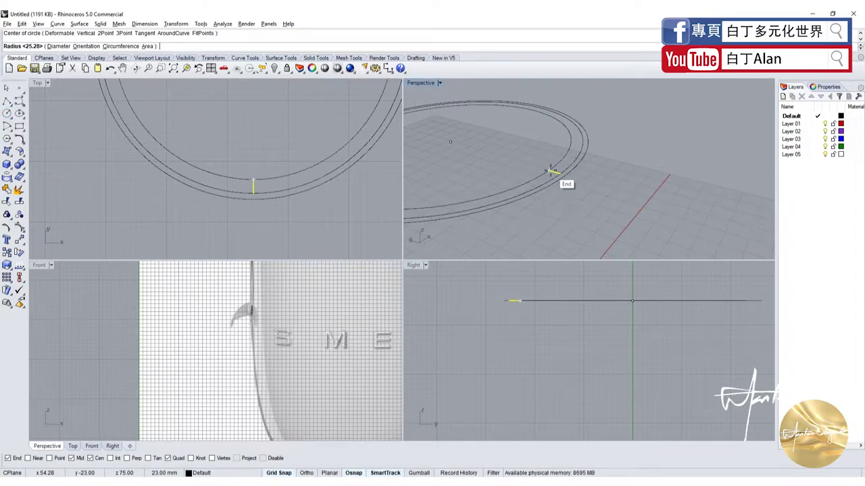
click(551, 171)
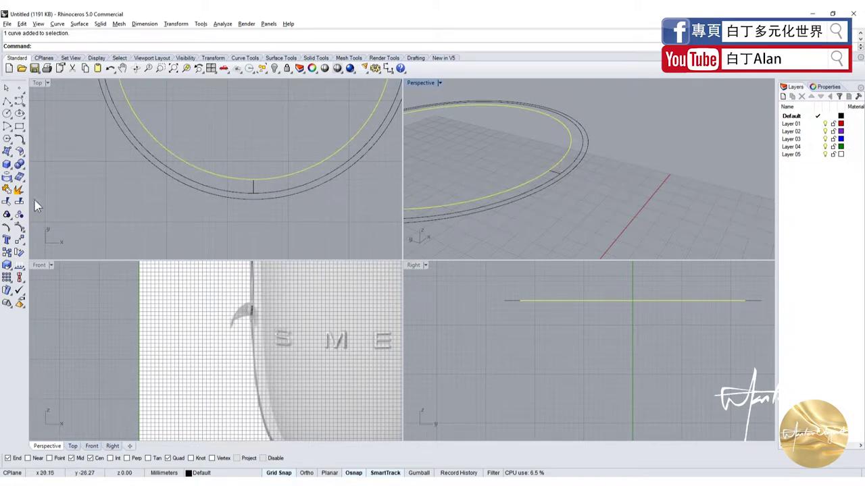
Rotate the new circle 90° about the quadrant point so it stands upright
click(7, 227)
scroll(155, 358, down, 5)
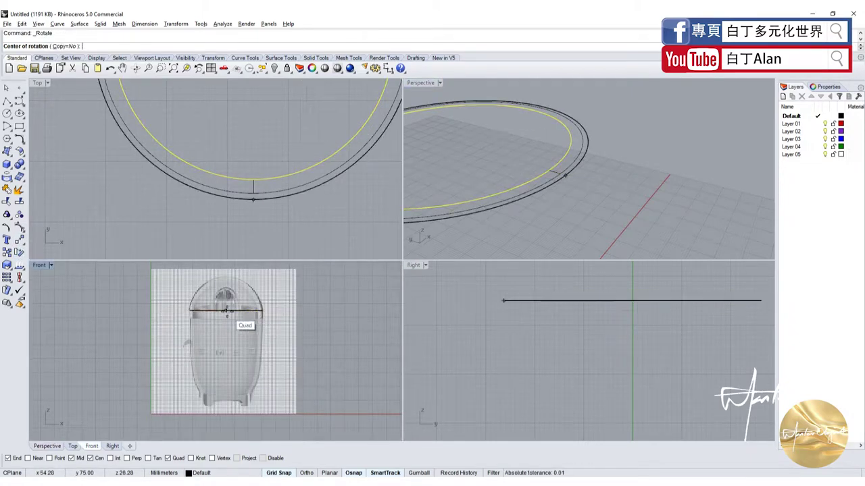
click(226, 311)
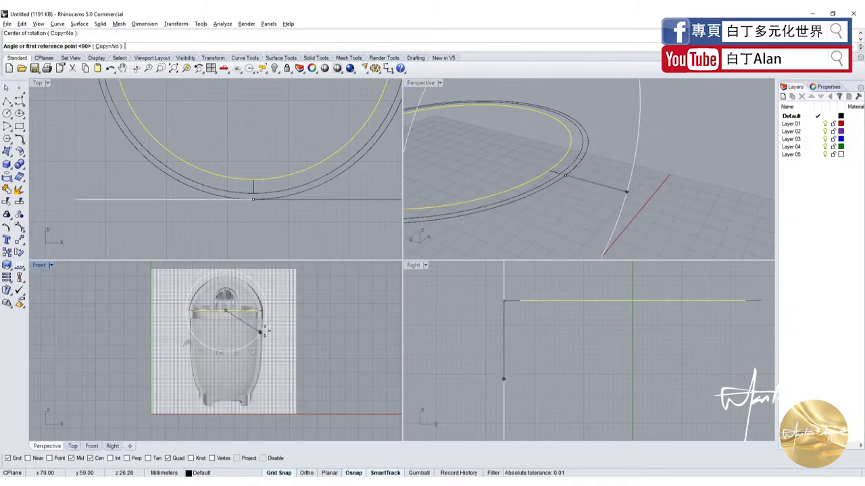
click(262, 331)
click(232, 367)
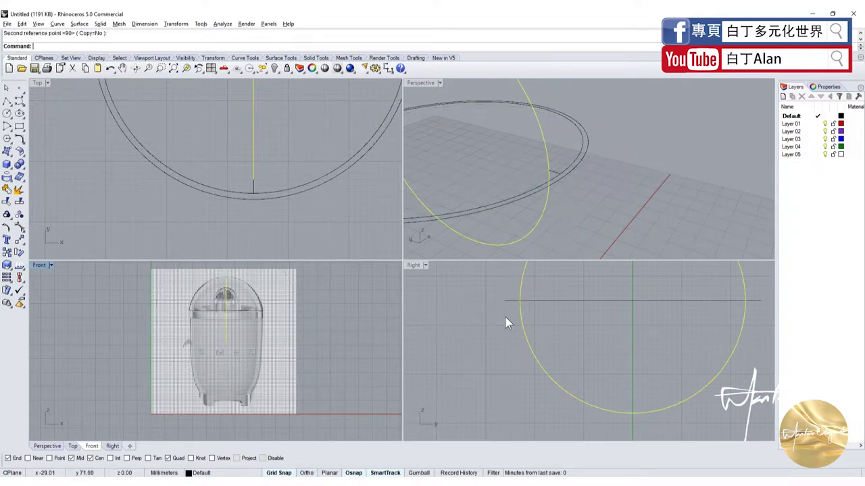
scroll(564, 217, up, 2)
Mirror the short inward line across the rim's centre
click(549, 213)
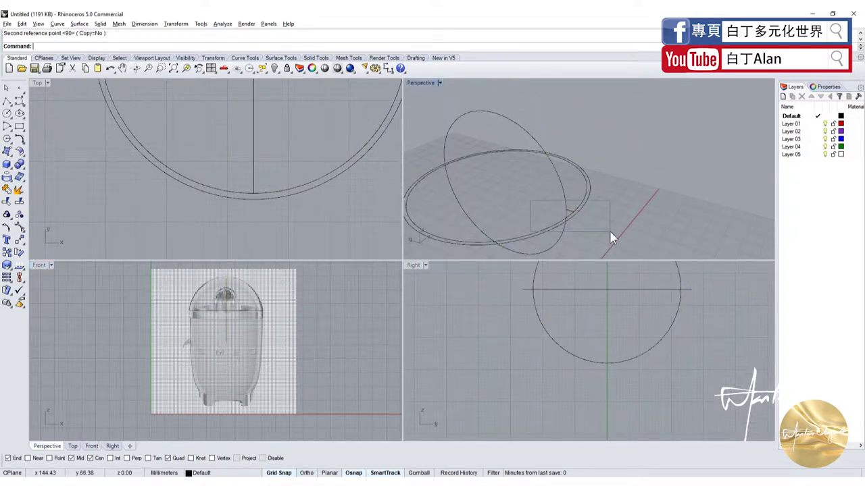
click(20, 242)
click(96, 245)
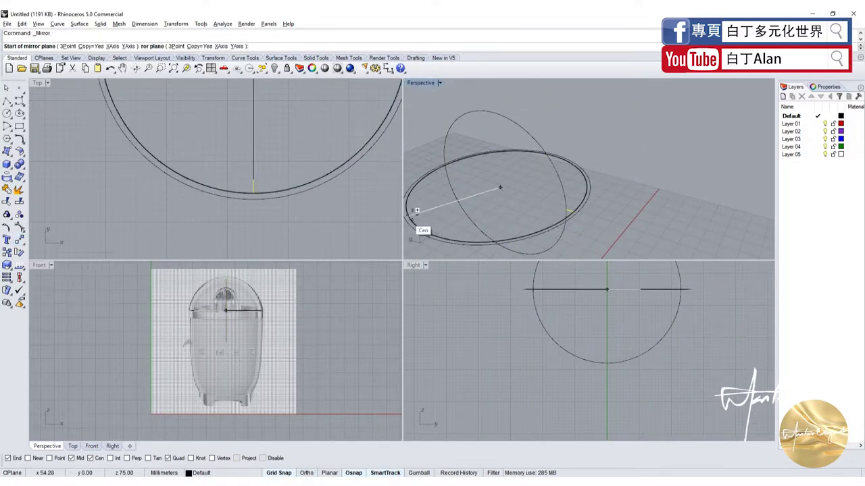
click(431, 230)
click(506, 192)
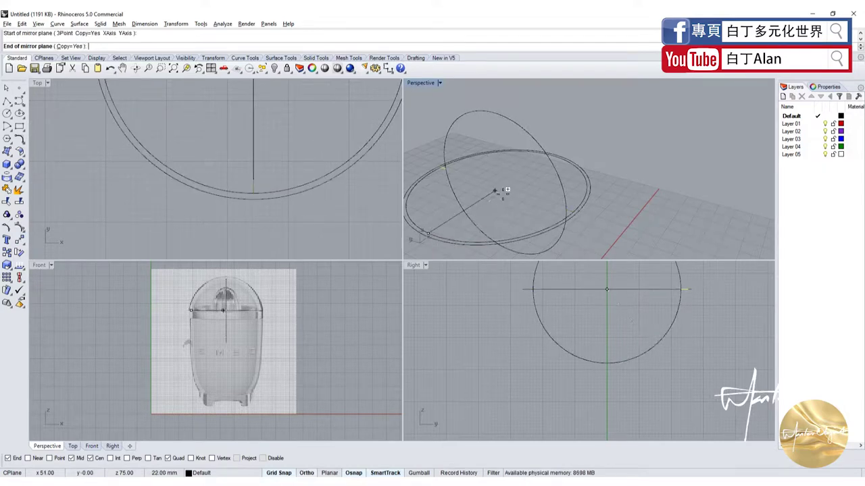
Split the upright circle with the rim circle and delete its upper half arc
click(458, 195)
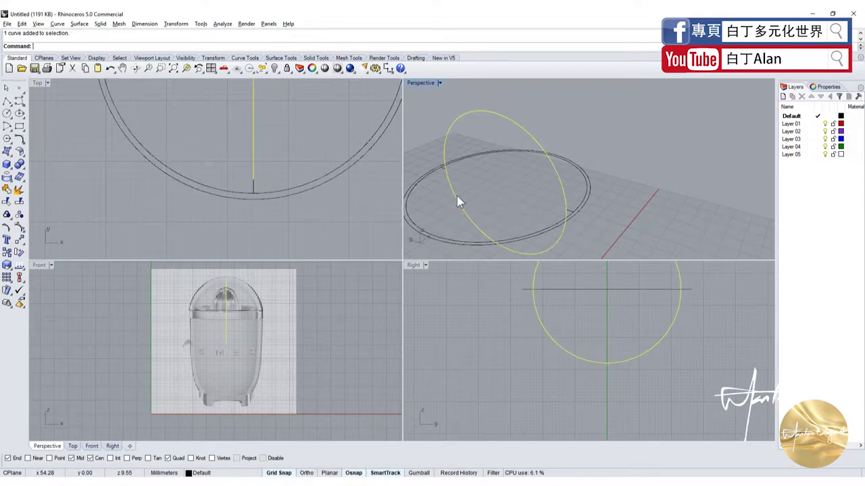
click(19, 215)
scroll(460, 162, down, 3)
click(535, 191)
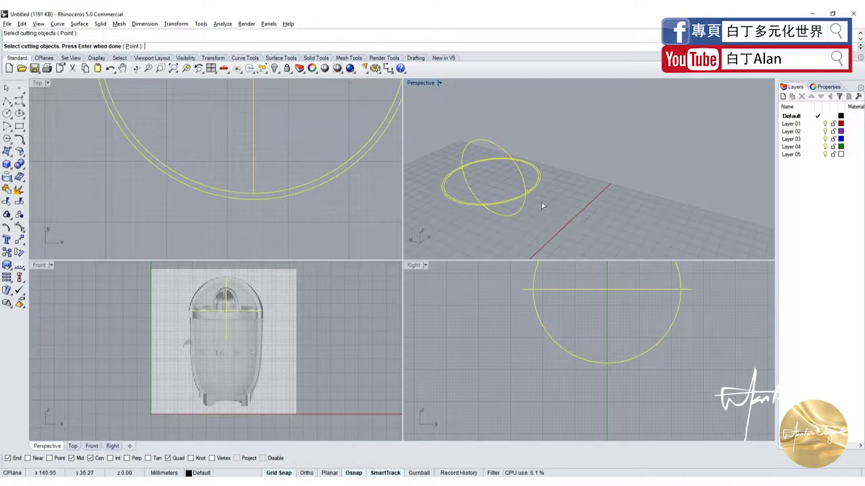
scroll(541, 202, up, 2)
key(Return)
click(518, 173)
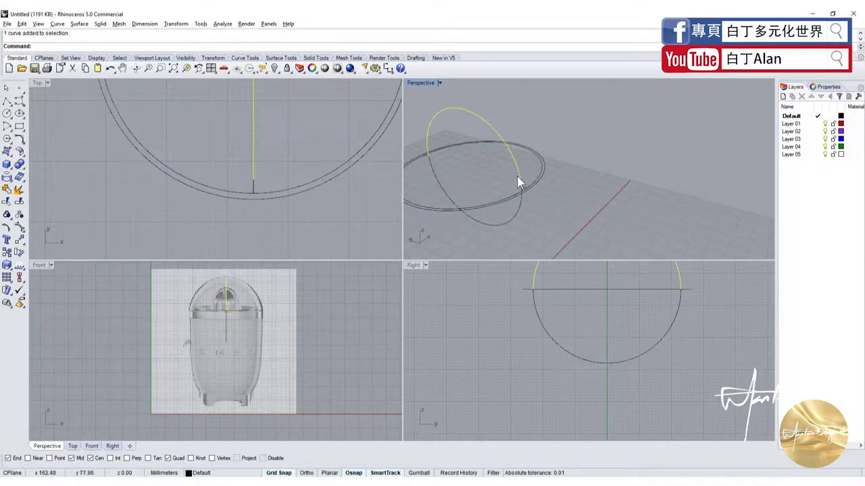
key(Delete)
scroll(516, 175, down, 2)
scroll(497, 188, up, 3)
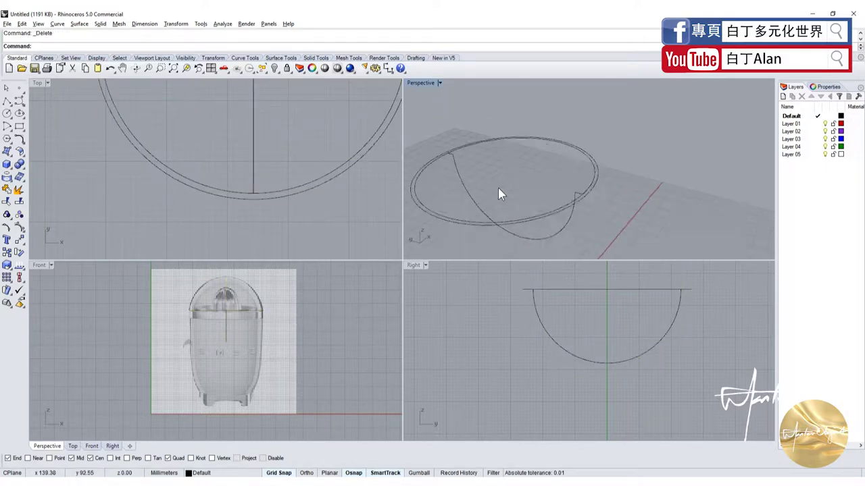
Split the half-round bowl curve at a point on its lowest quad and delete one half
click(20, 92)
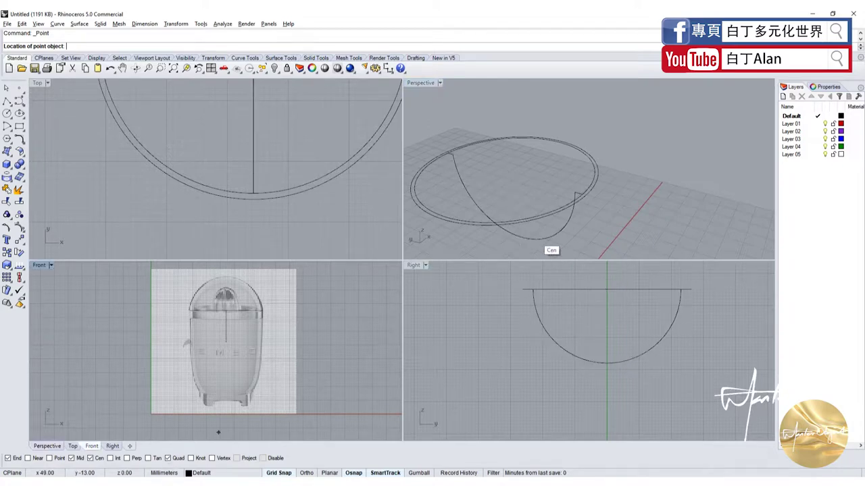
click(96, 458)
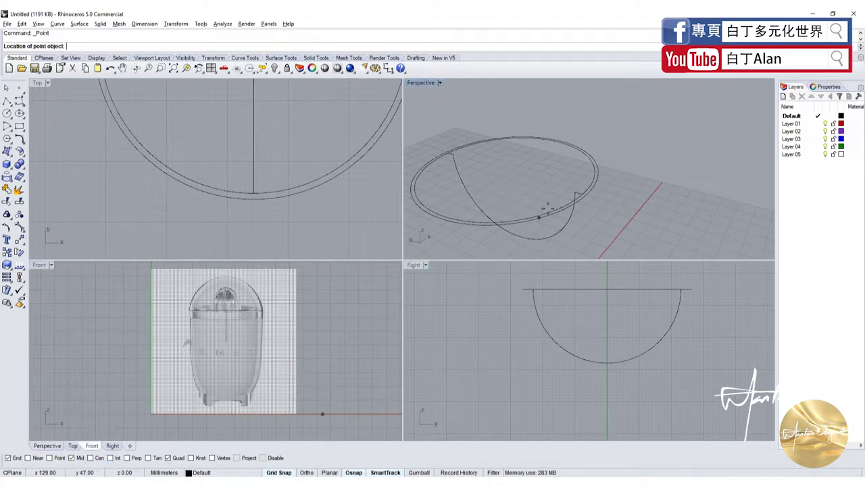
click(519, 236)
click(539, 240)
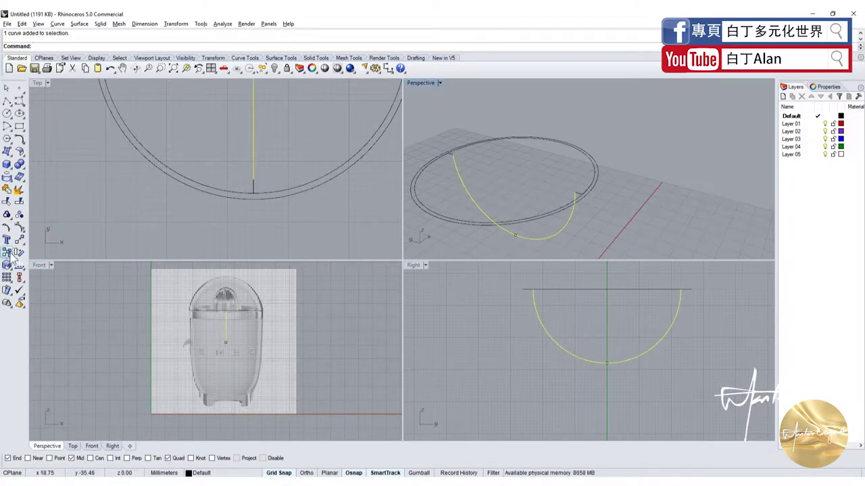
click(20, 204)
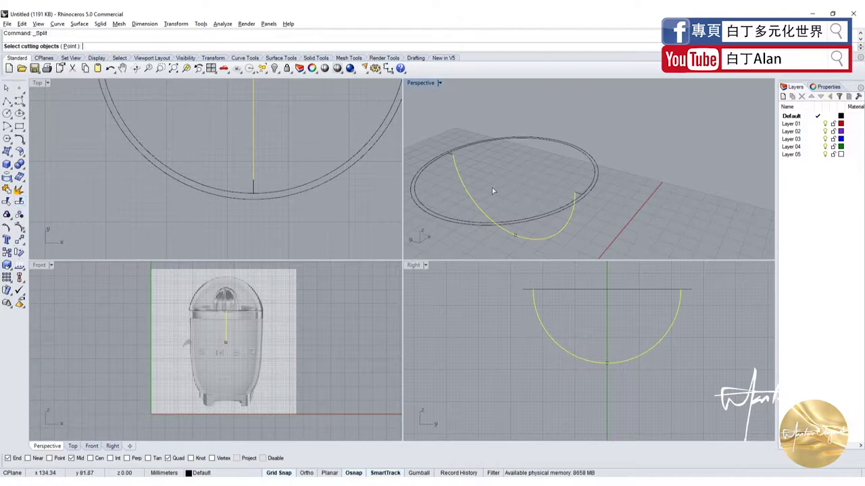
click(527, 247)
key(Return)
click(643, 350)
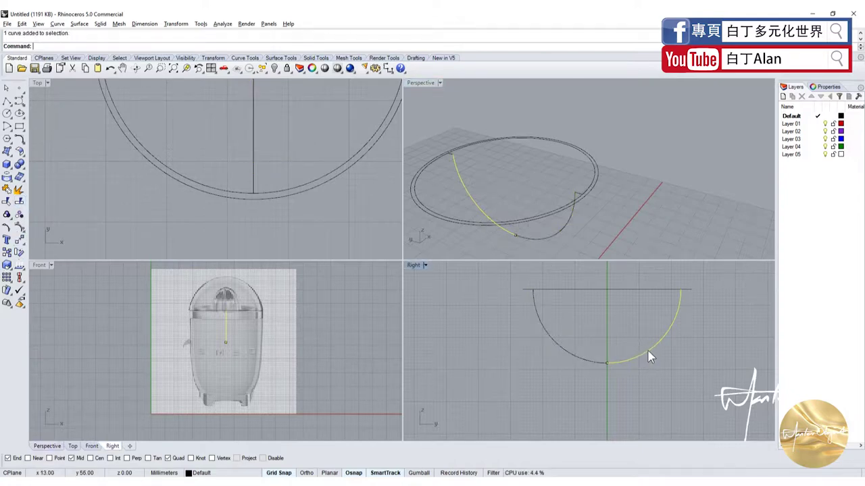
key(Delete)
Join the remaining quarter arc with the short rim ledge into one open curve
right_drag(520, 165, 578, 165)
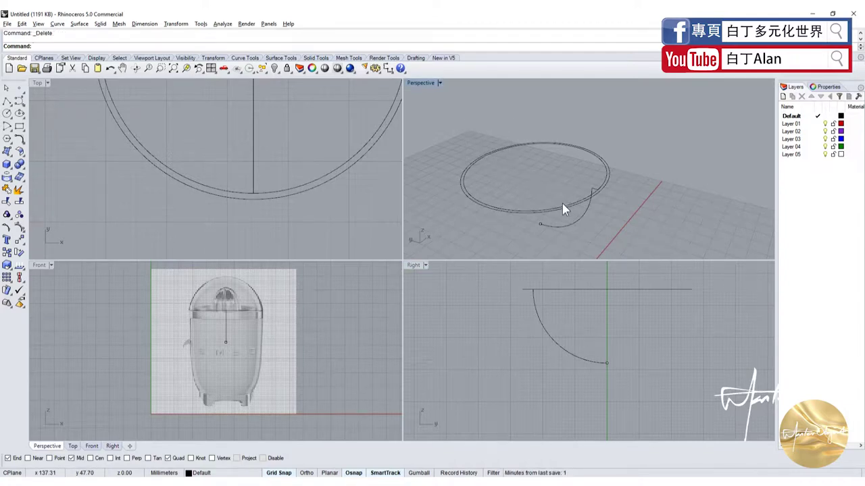
scroll(587, 179, up, 3)
click(593, 181)
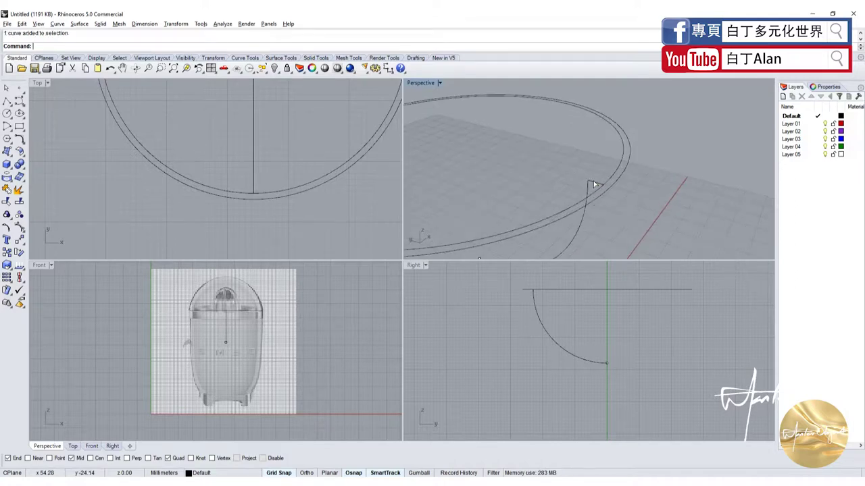
click(6, 191)
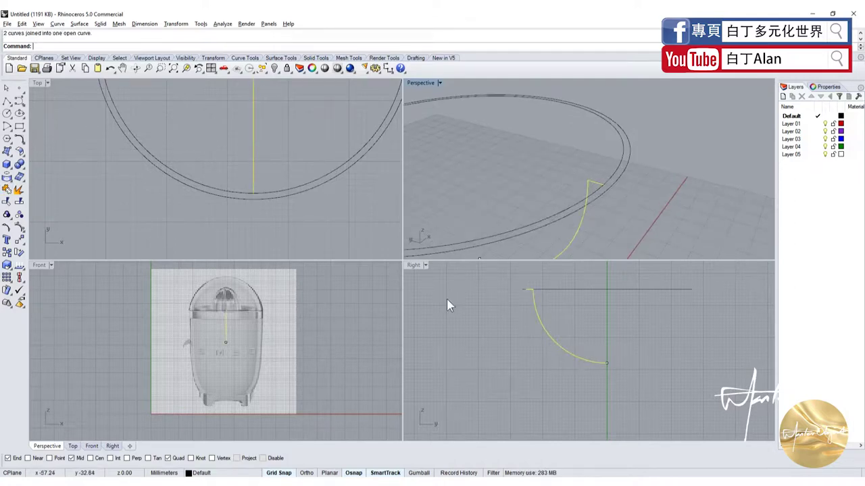
scroll(555, 339, down, 3)
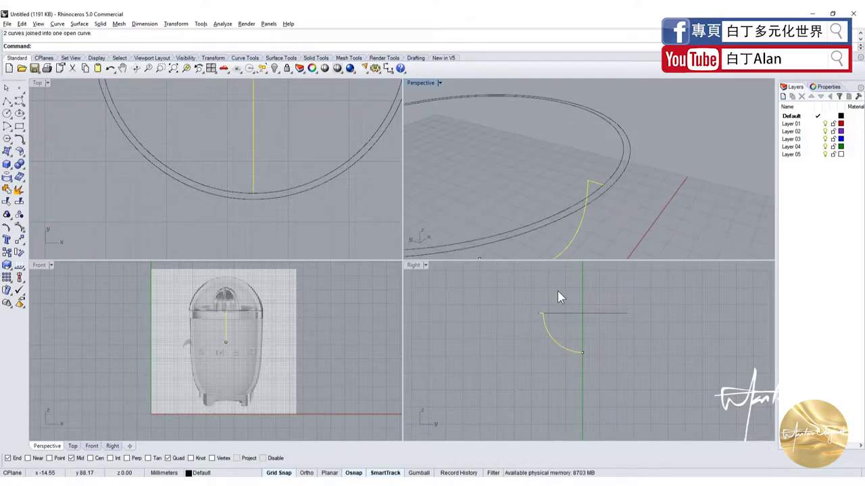
scroll(551, 330, up, 6)
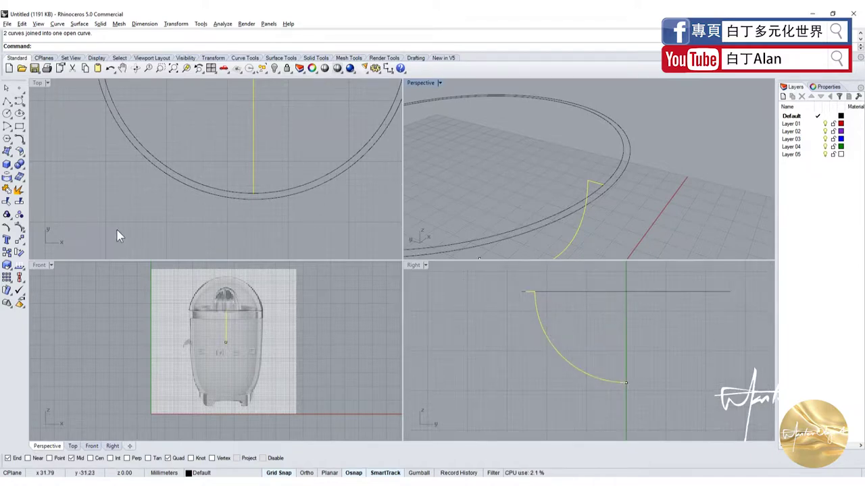
Rotate the rim circle upright about the arc centre in the side view
click(7, 114)
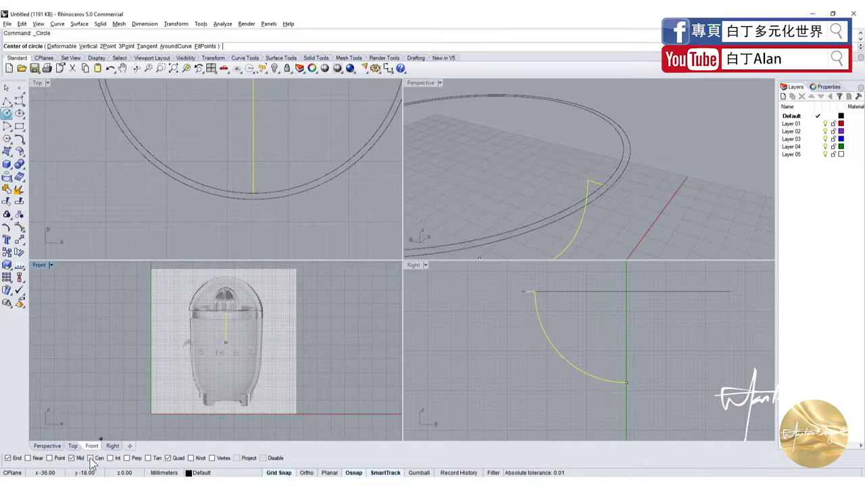
click(90, 459)
click(547, 353)
scroll(526, 292, up, 3)
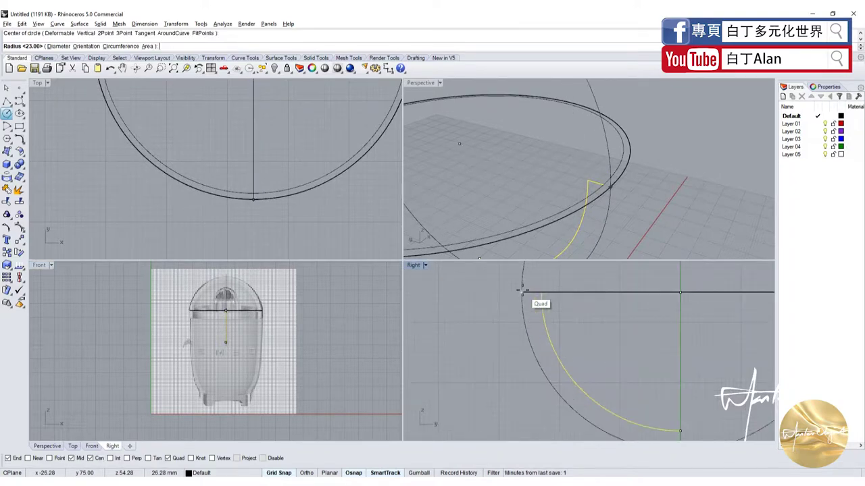
key(Escape)
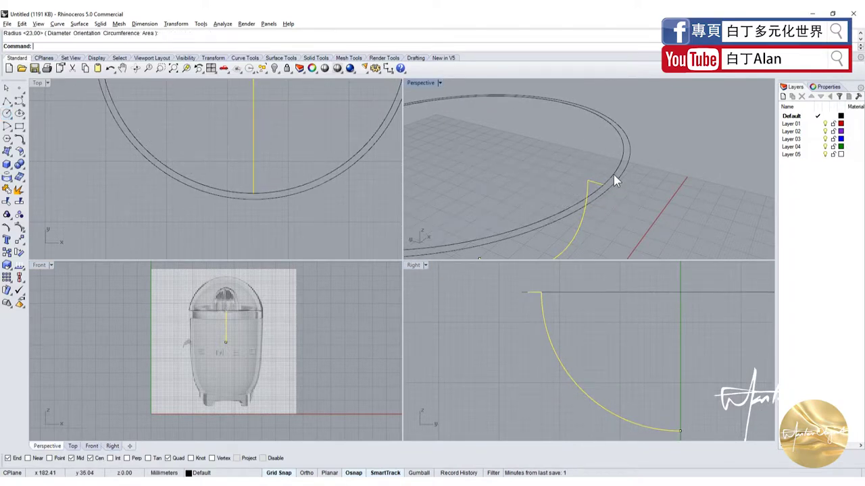
click(613, 174)
click(635, 205)
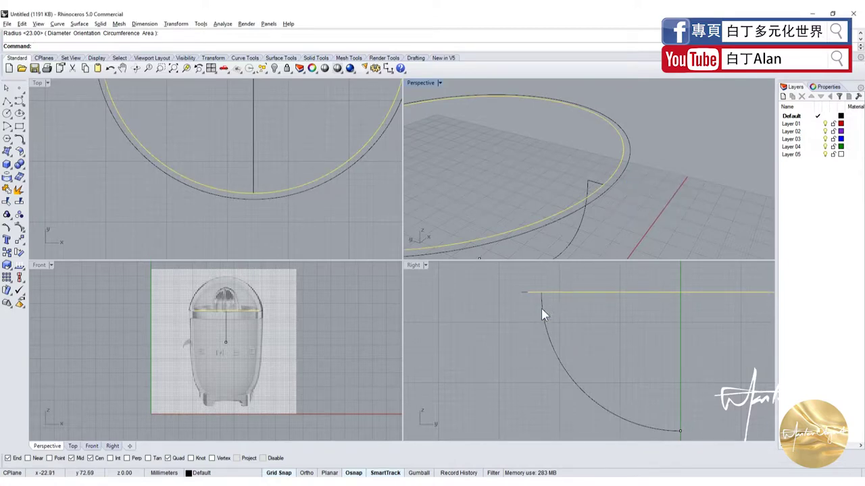
scroll(542, 310, down, 4)
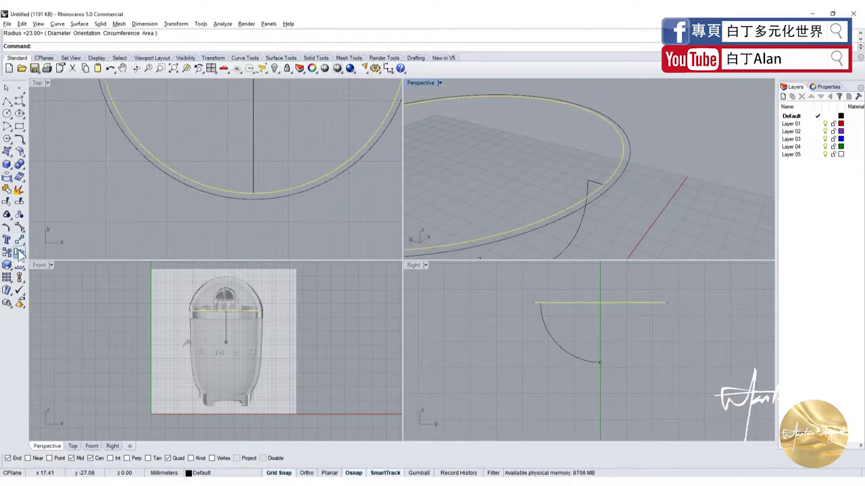
click(19, 253)
click(531, 303)
click(303, 310)
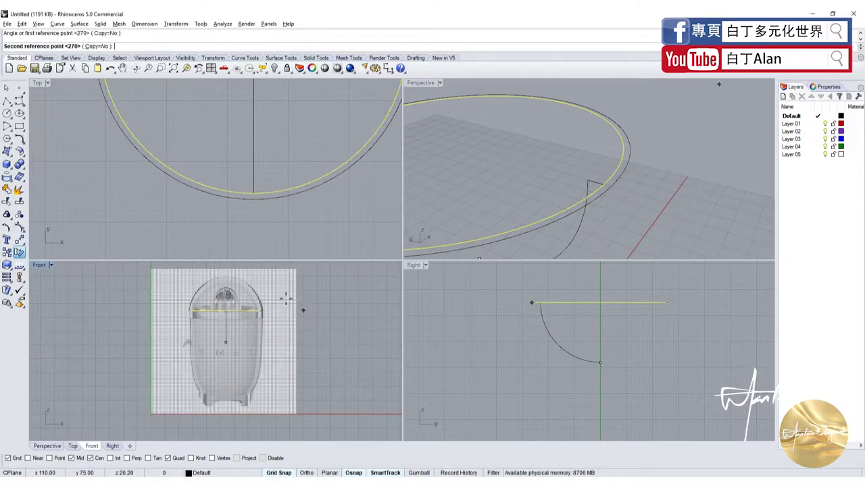
click(286, 298)
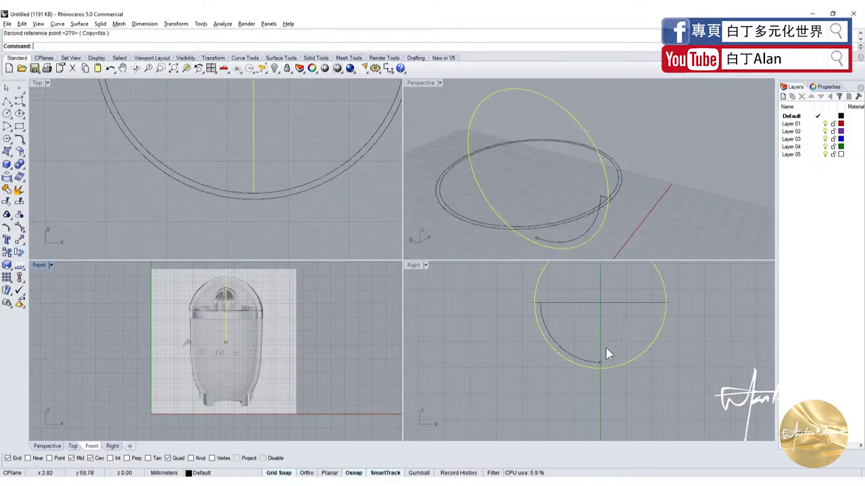
Draw a short line at the circle's quadrant, then split the lower arc with the upright circle
click(6, 102)
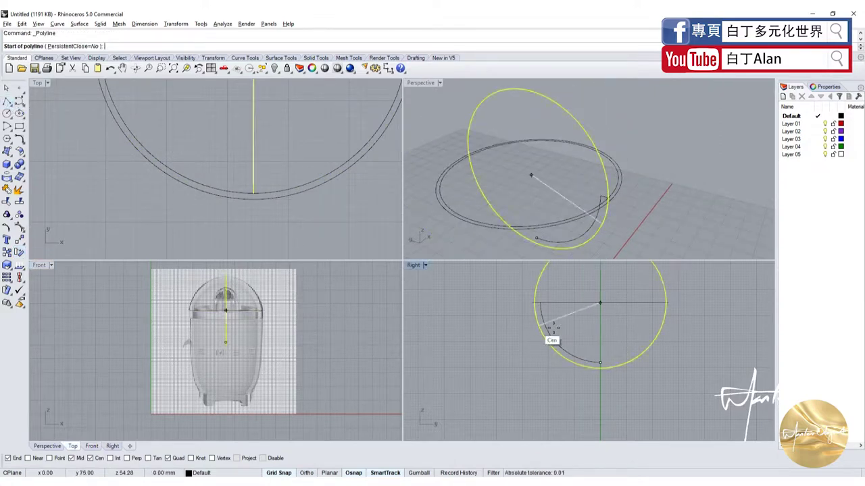
click(600, 365)
click(601, 367)
key(Return)
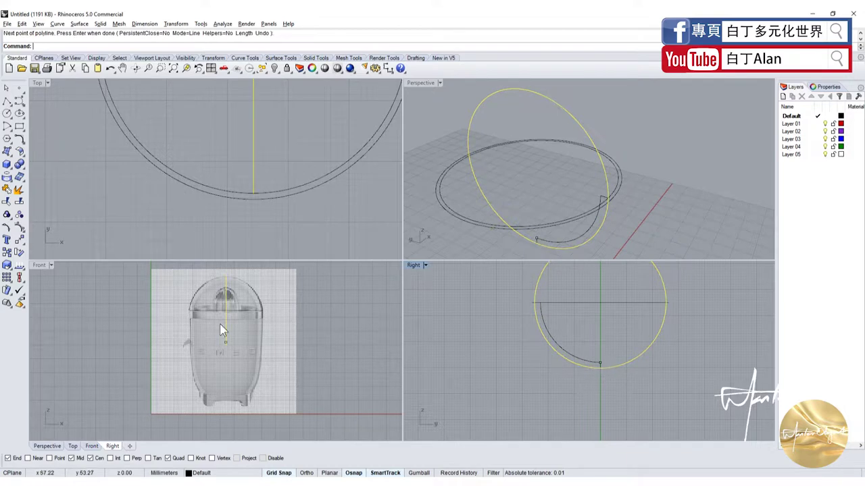
click(19, 192)
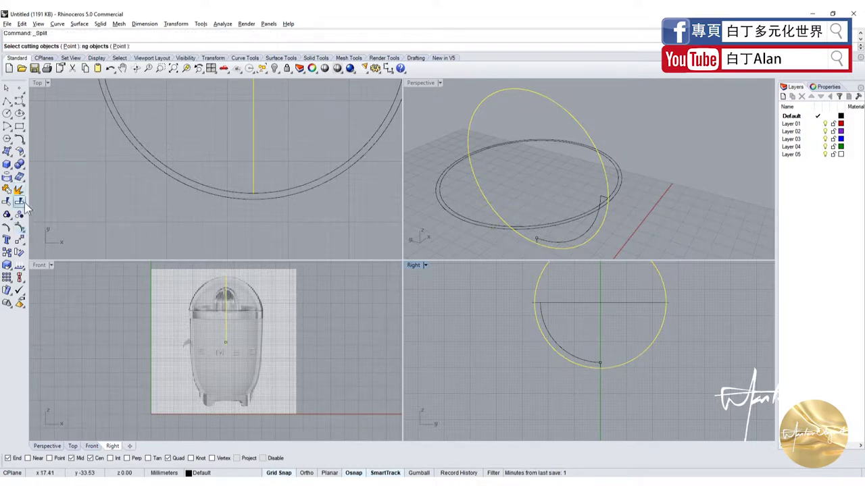
click(614, 374)
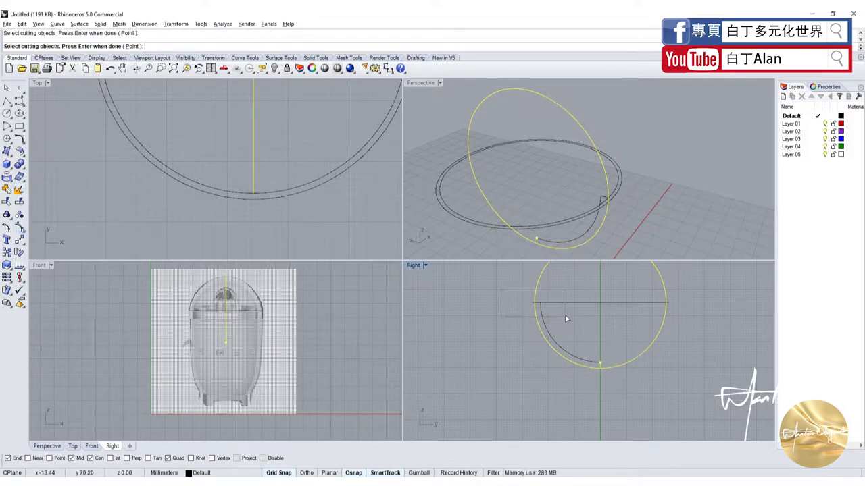
scroll(603, 204, up, 2)
click(614, 188)
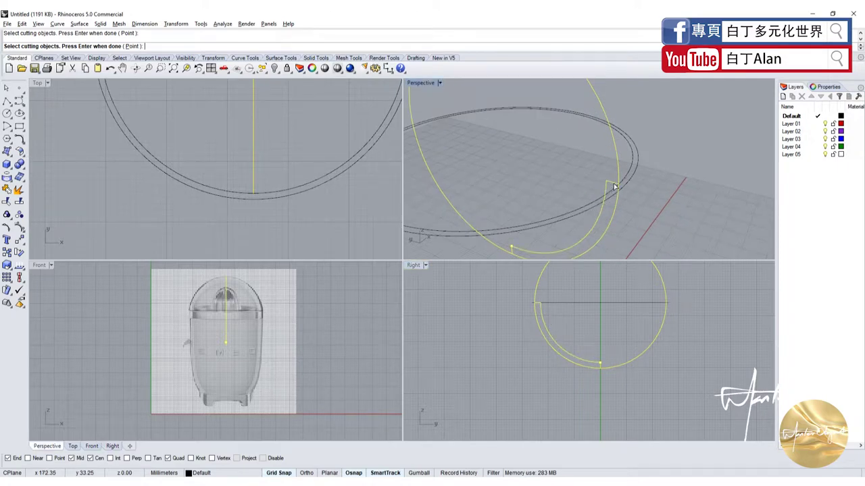
key(Return)
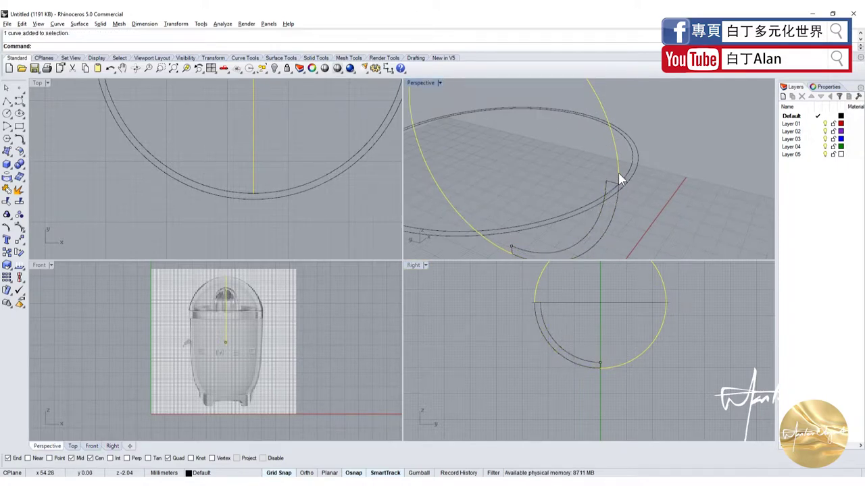
Delete the leftover circle and stray point, then join the two parallel arcs into one curve
key(Delete)
click(512, 248)
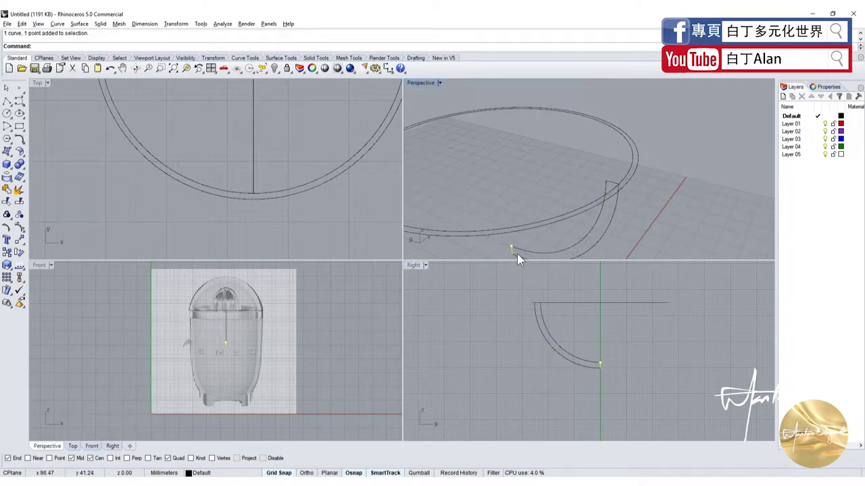
key(Delete)
scroll(534, 279, down, 1)
drag(604, 376, 548, 341)
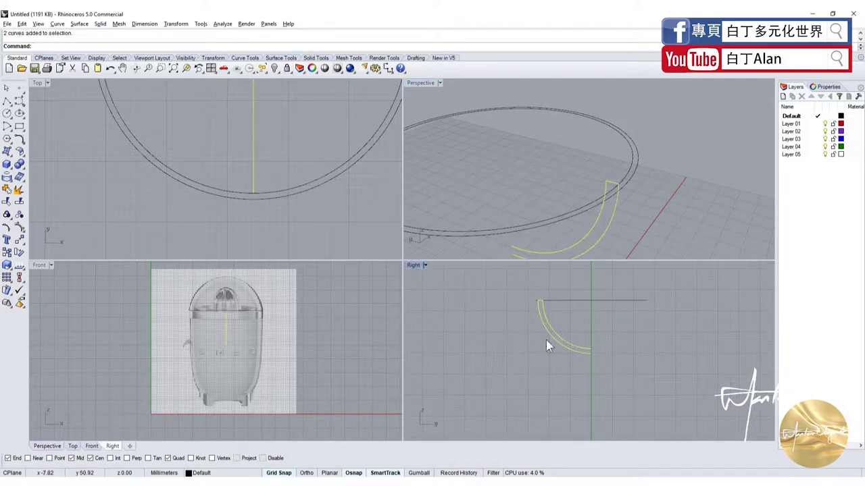
click(7, 190)
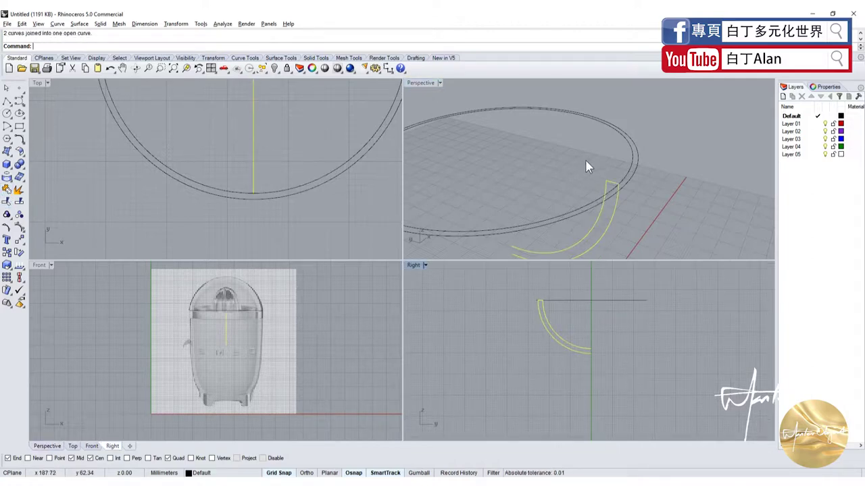
click(630, 159)
click(15, 154)
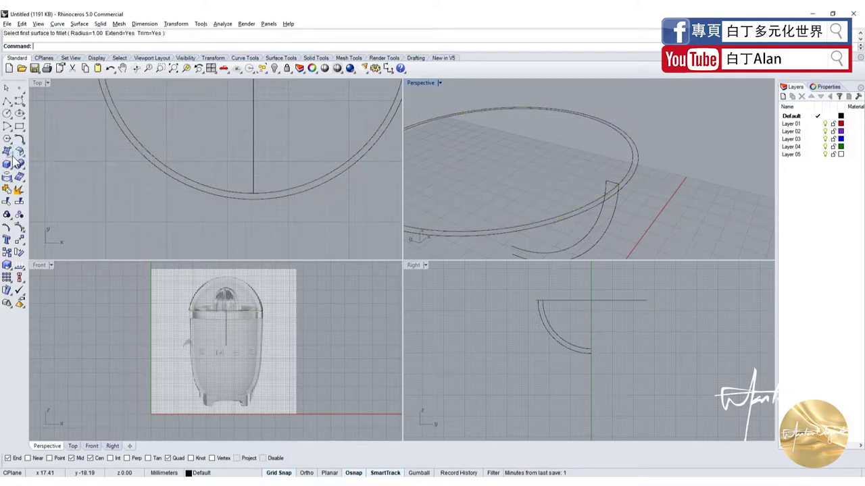
click(13, 156)
click(22, 194)
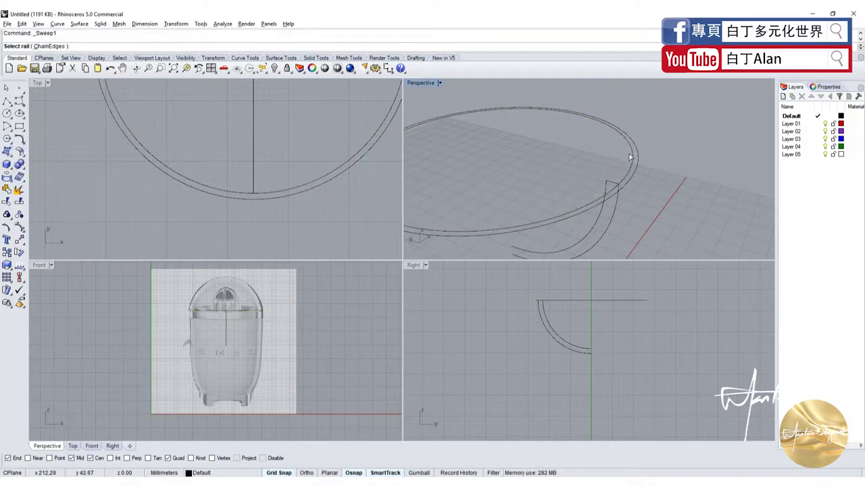
click(630, 157)
click(613, 184)
key(Return)
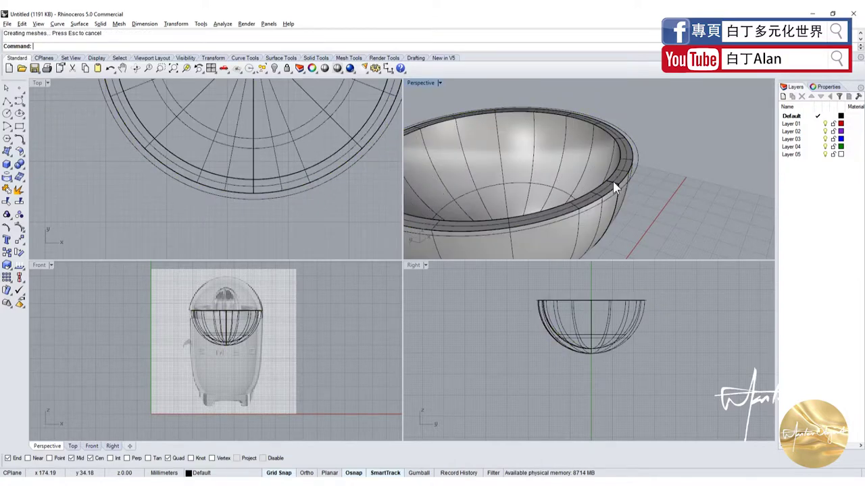
scroll(612, 181, down, 3)
right_drag(646, 181, 599, 174)
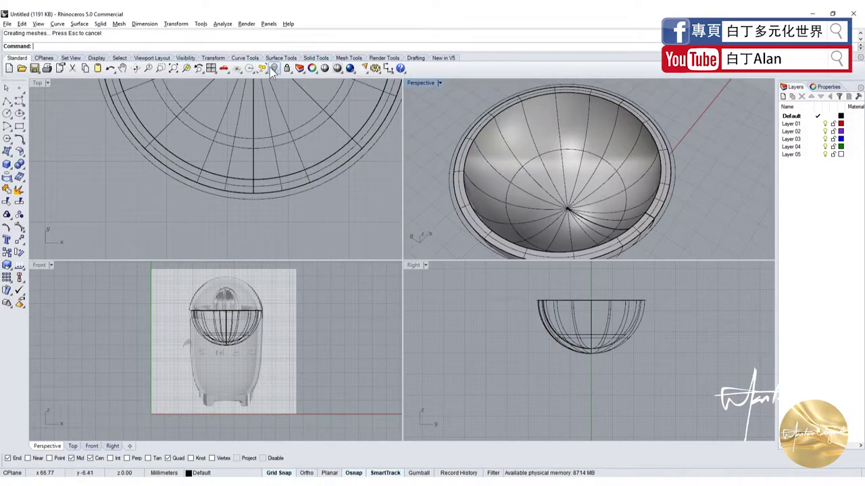
right_click(274, 68)
click(611, 184)
click(274, 68)
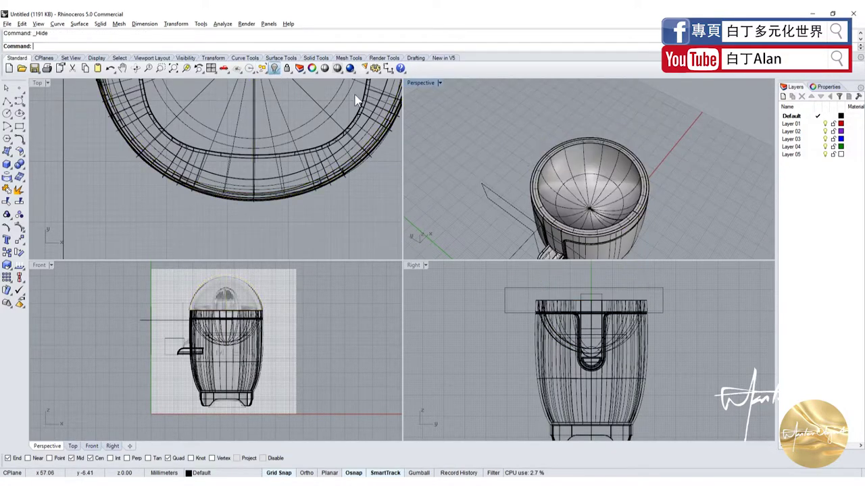
scroll(541, 189, up, 2)
scroll(513, 189, up, 4)
click(501, 192)
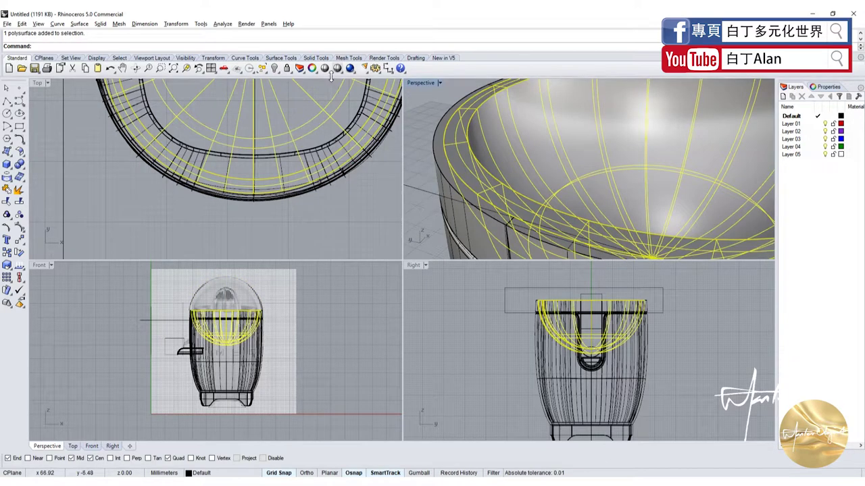
right_click(301, 69)
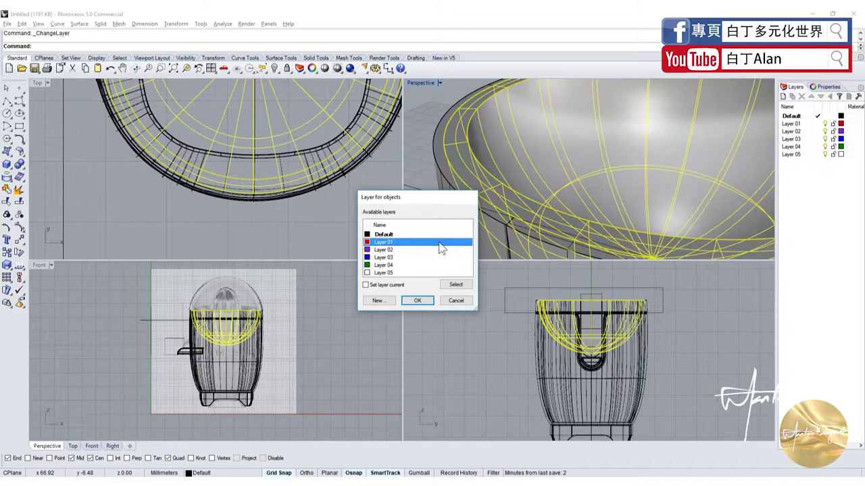
click(417, 300)
mouse_move(446, 196)
right_down()
mouse_move(528, 163)
mouse_move(450, 108)
right_up()
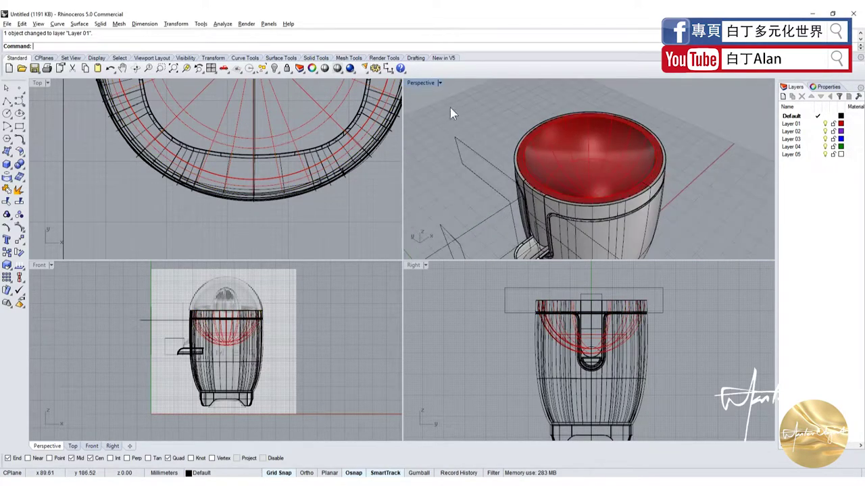
scroll(516, 186, up, 3)
scroll(446, 161, up, 3)
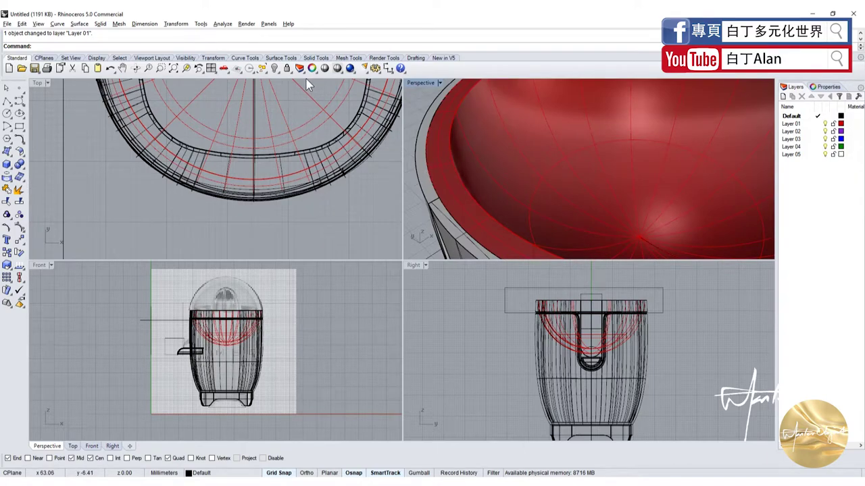
key(ctrl+z)
scroll(571, 168, down, 3)
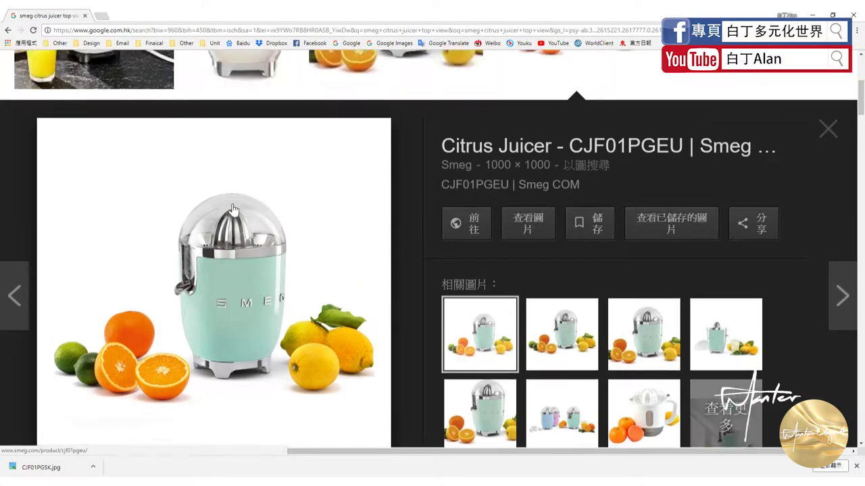
Preview the Smeg Cream Citrus Juicer photo in Google Images, then return to Rhino
scroll(132, 225, up, 5)
click(132, 224)
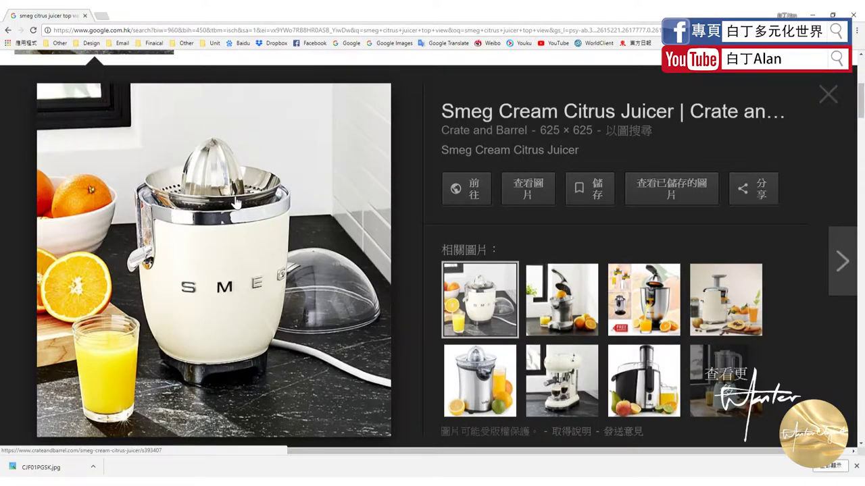
key(alt+Tab)
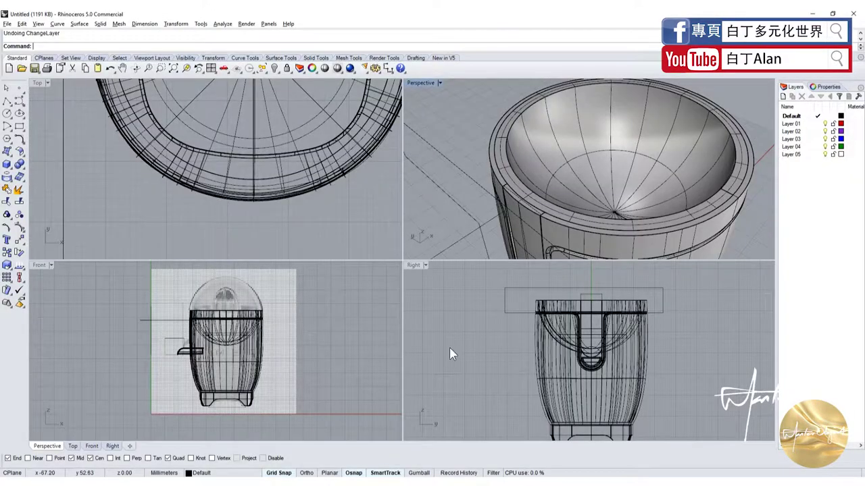
Draw a guide circle centred on the cup's axis with the default radius
scroll(635, 299, up, 3)
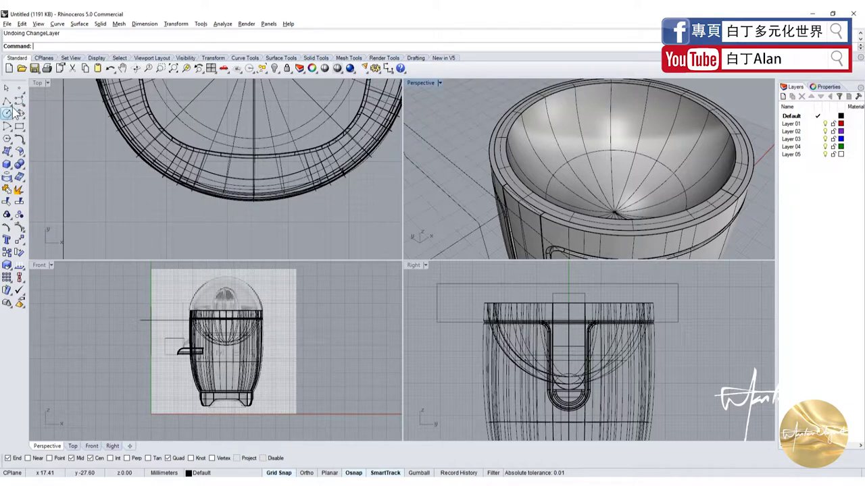
scroll(535, 304, down, 2)
scroll(535, 304, down, 1)
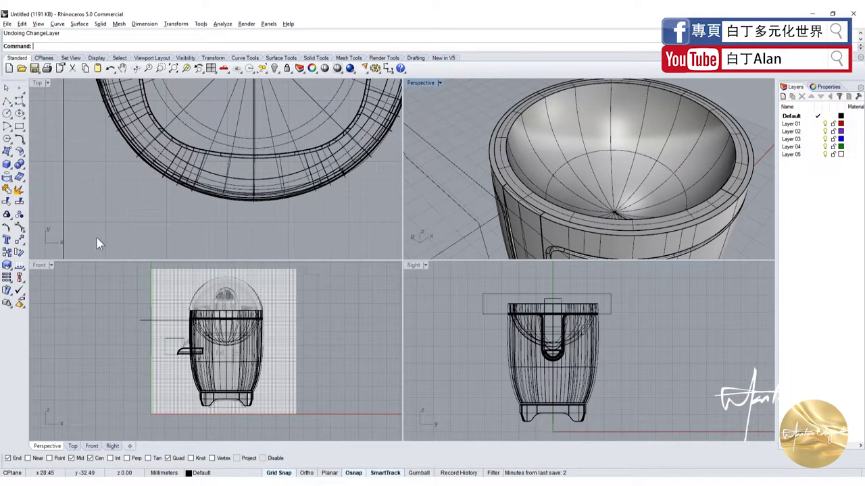
click(6, 114)
scroll(588, 358, up, 2)
scroll(589, 358, up, 2)
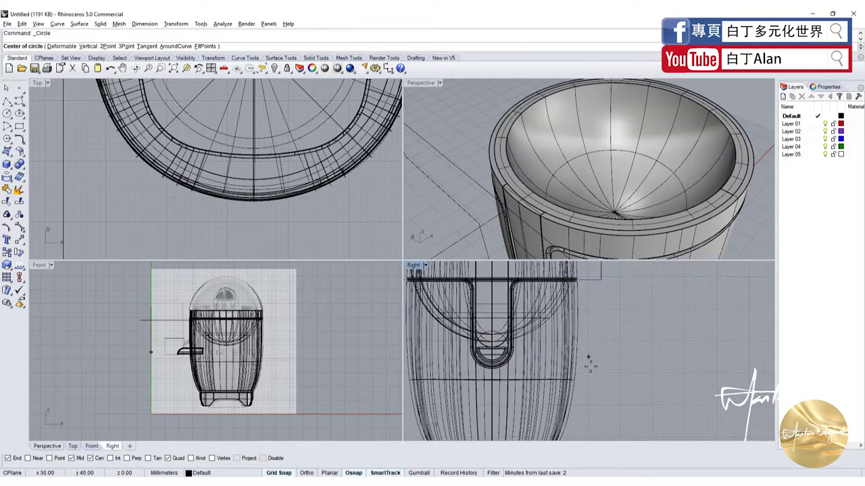
scroll(588, 357, down, 4)
click(615, 210)
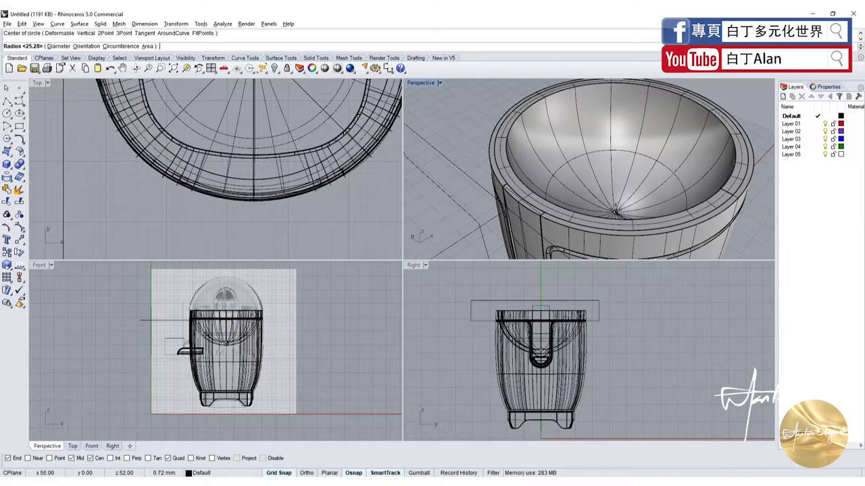
scroll(547, 324, up, 2)
scroll(548, 324, up, 2)
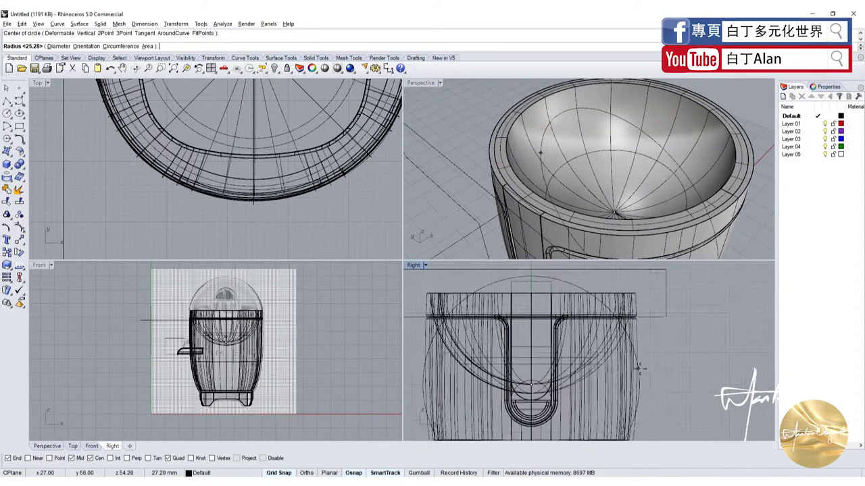
scroll(639, 368, up, 2)
scroll(628, 378, down, 4)
key(Escape)
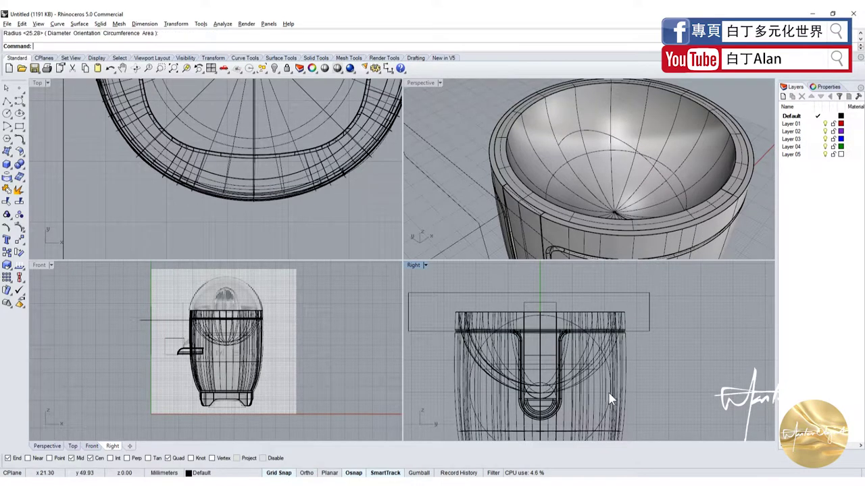
Move the new guide circle up above the cup rim
click(610, 399)
click(648, 416)
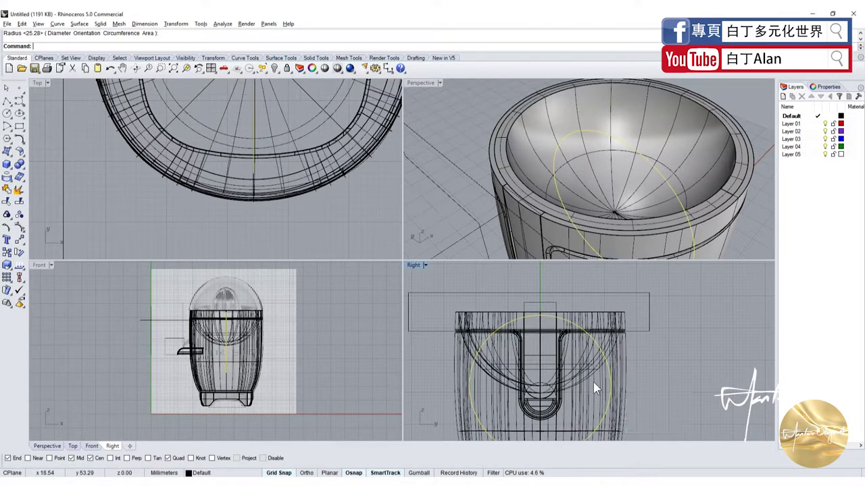
scroll(593, 382, down, 4)
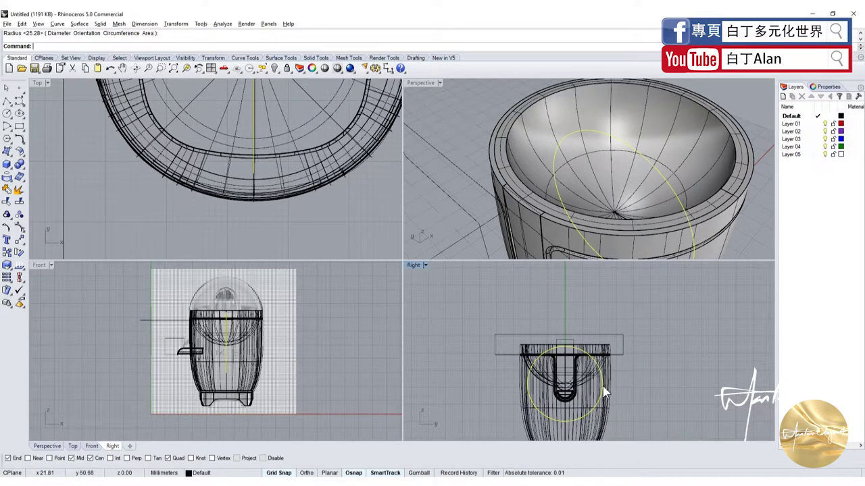
drag(605, 395, 605, 348)
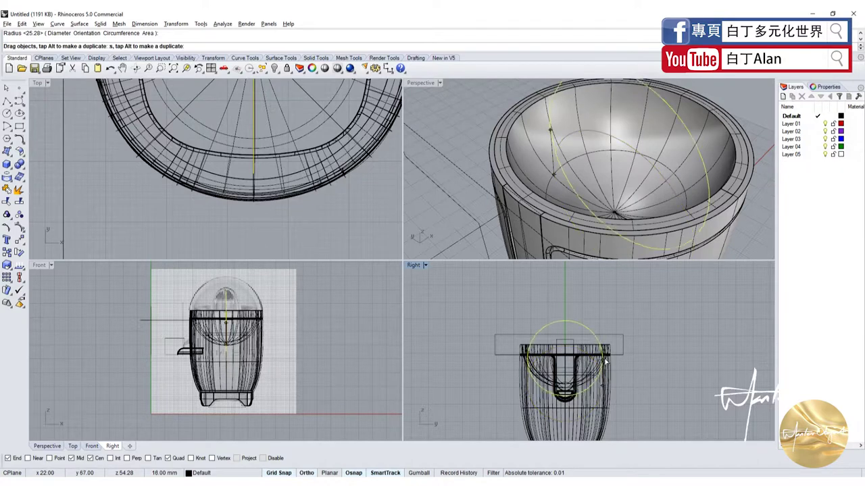
Draw a horizontal line across the rim, then switch to the Chrome reference photo
click(7, 102)
scroll(564, 351, up, 2)
click(516, 346)
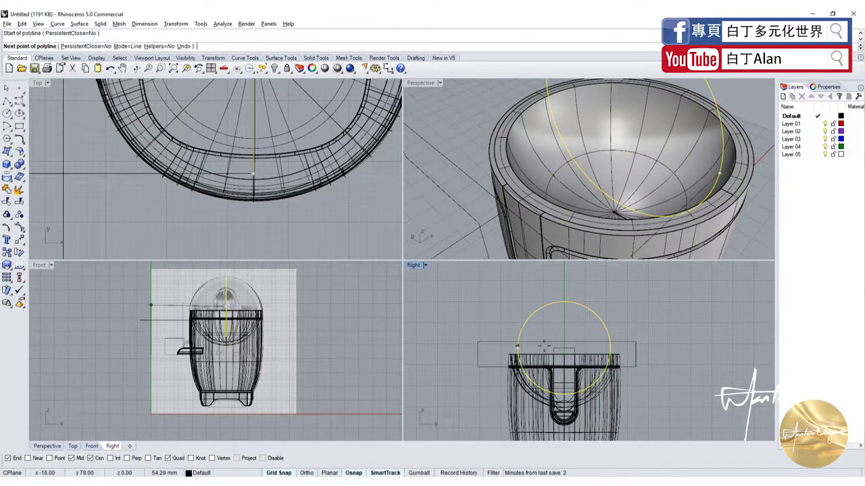
click(612, 358)
key(Return)
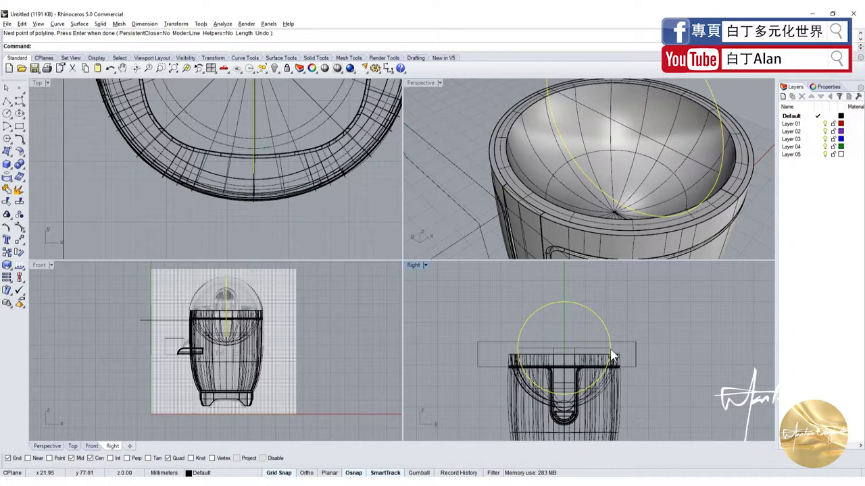
key(alt+Tab)
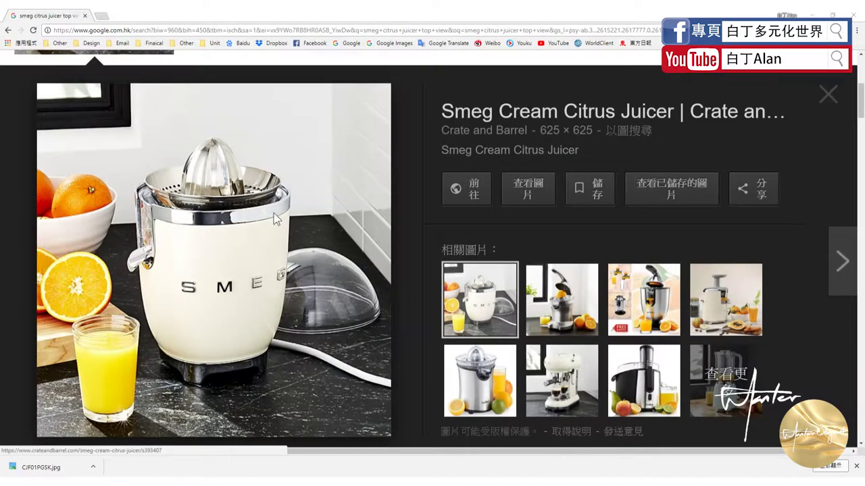
Drag the guide circle and line upward together, undoing a slight downward nudge
key(alt+Tab)
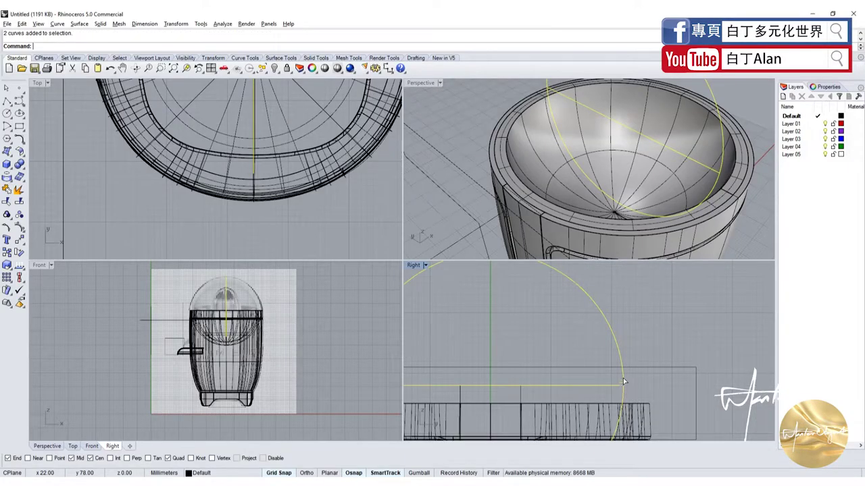
drag(623, 376, 615, 419)
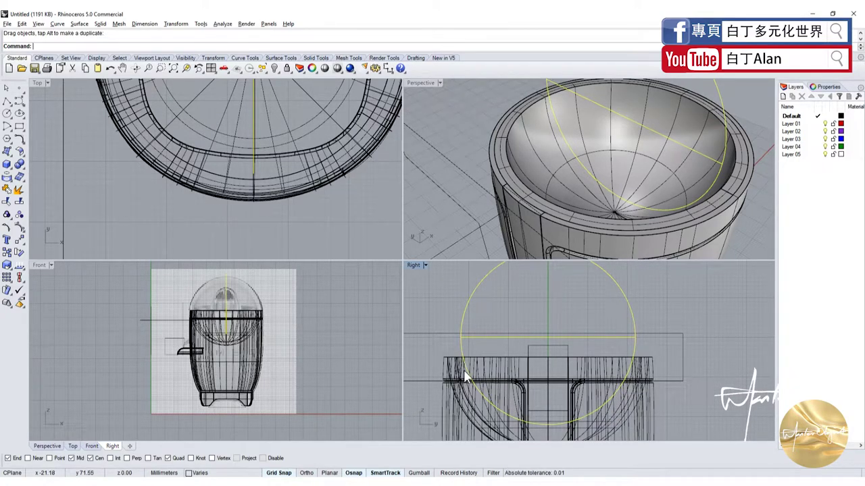
key(alt+Tab)
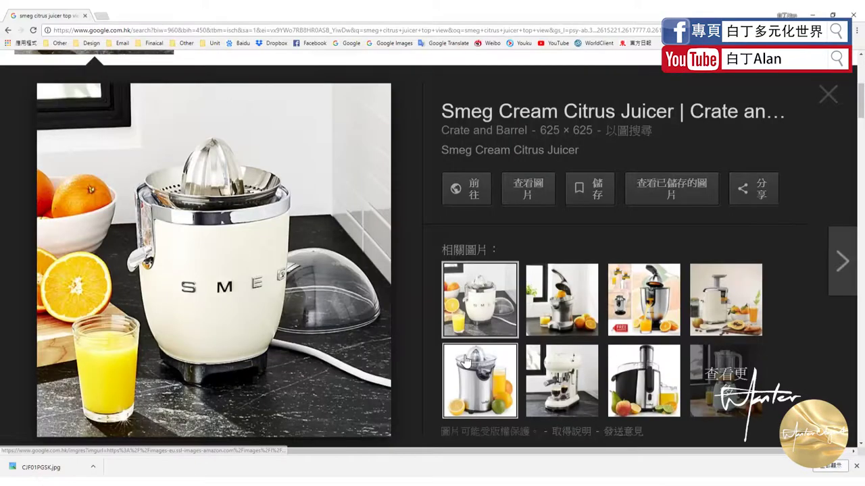
key(alt+Tab)
scroll(451, 363, up, 2)
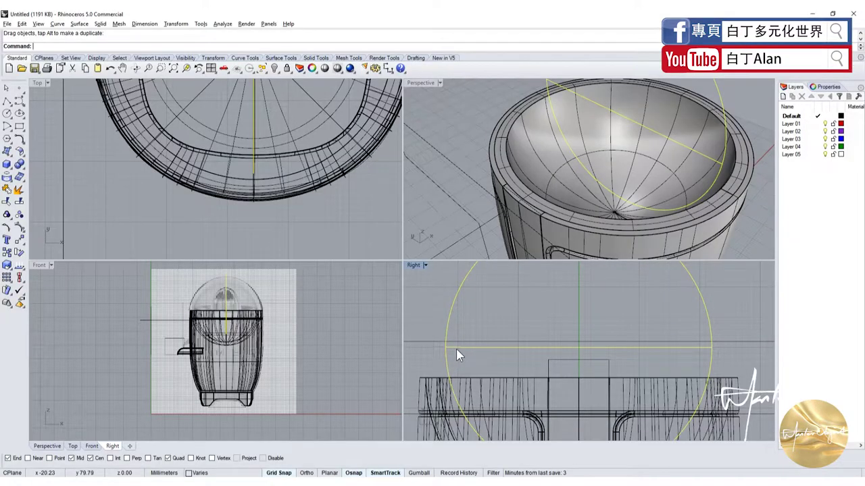
drag(457, 350, 458, 358)
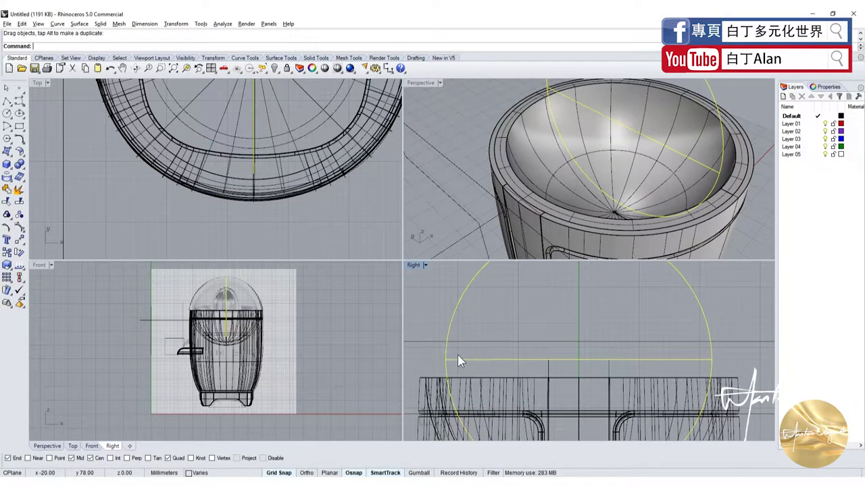
key(ctrl+z)
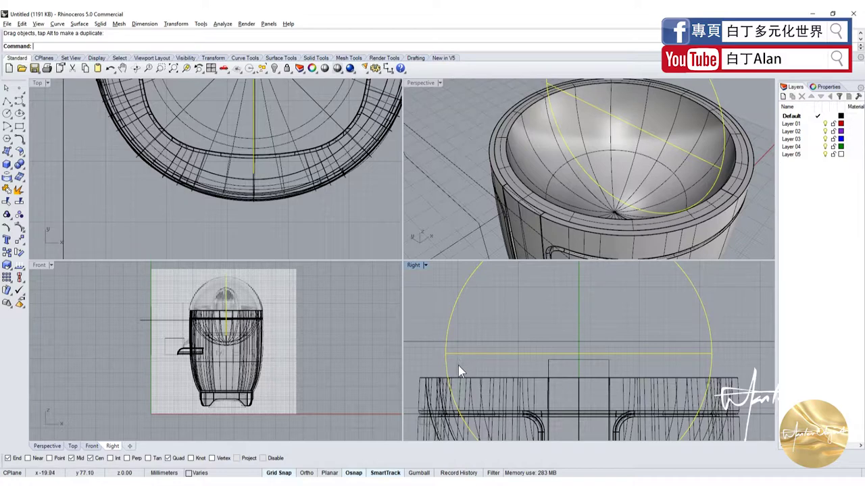
Draw a second circle concentric with the guide circle, just inside it
click(7, 113)
scroll(457, 337, down, 2)
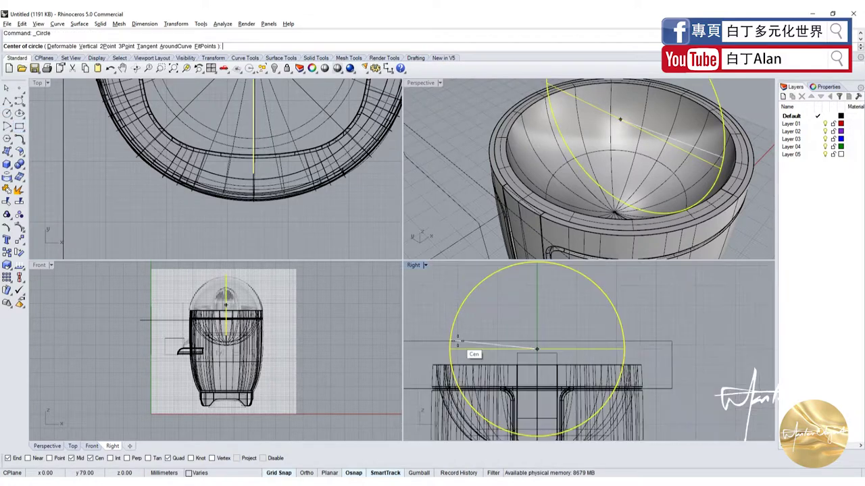
click(473, 296)
scroll(457, 346, up, 2)
scroll(457, 345, up, 1)
scroll(457, 345, down, 1)
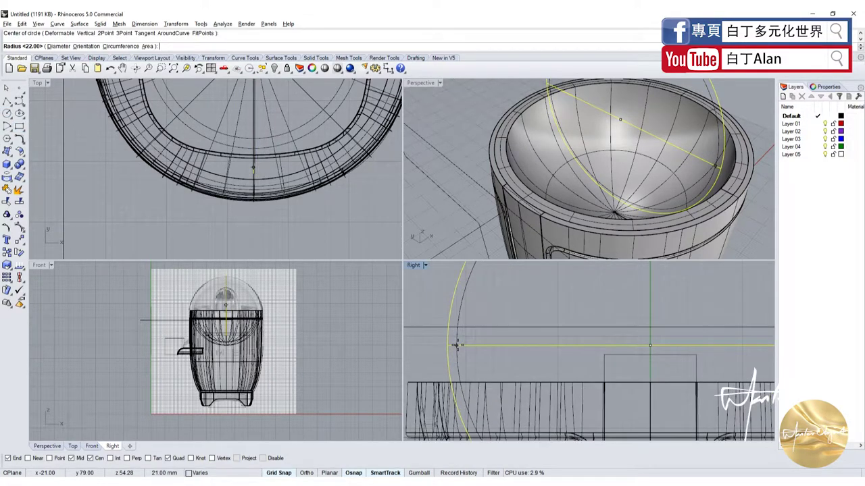
click(458, 344)
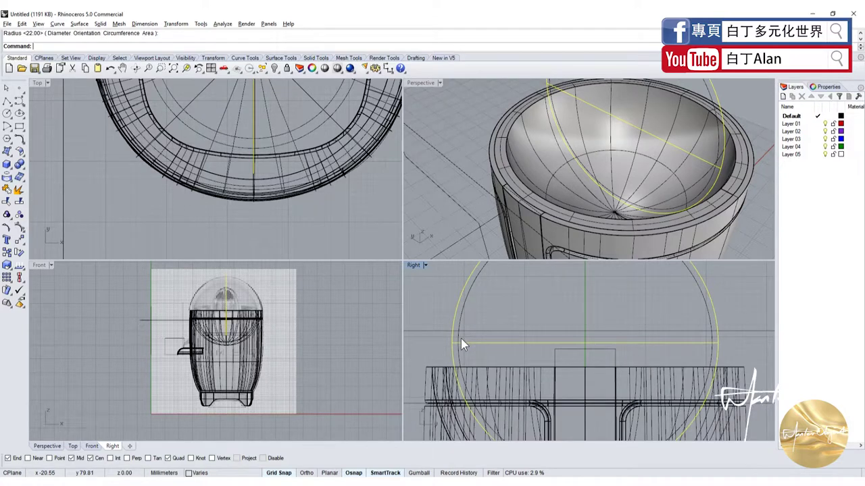
mouse_move(460, 338)
mouse_down()
mouse_move(440, 312)
mouse_move(452, 316)
mouse_up()
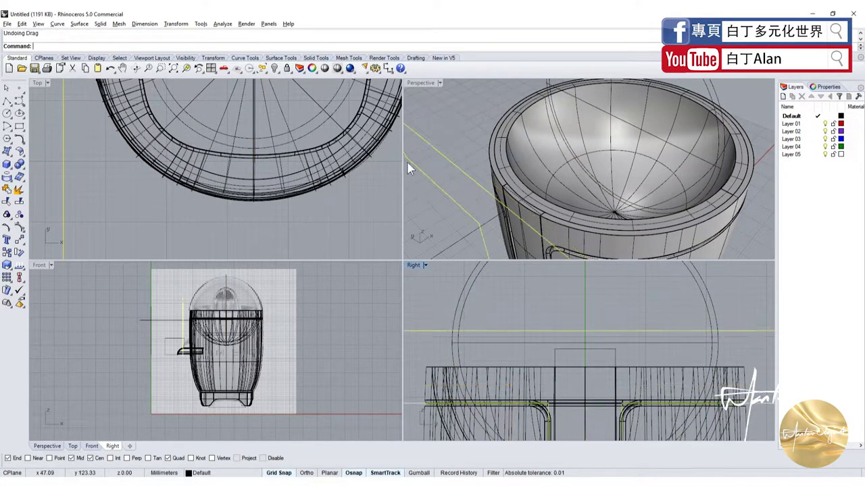
click(275, 68)
key(ctrl+z)
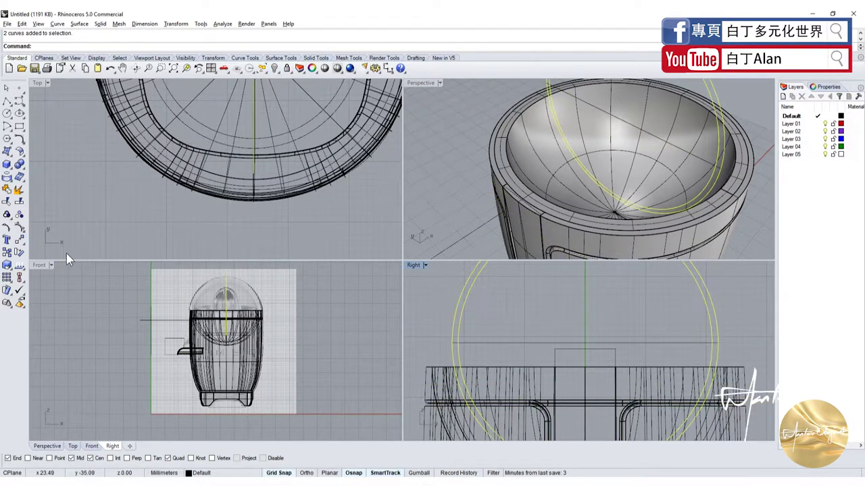
click(19, 201)
Trim the circles at the horizontal line and delete the leftover yellow guide curves
click(468, 344)
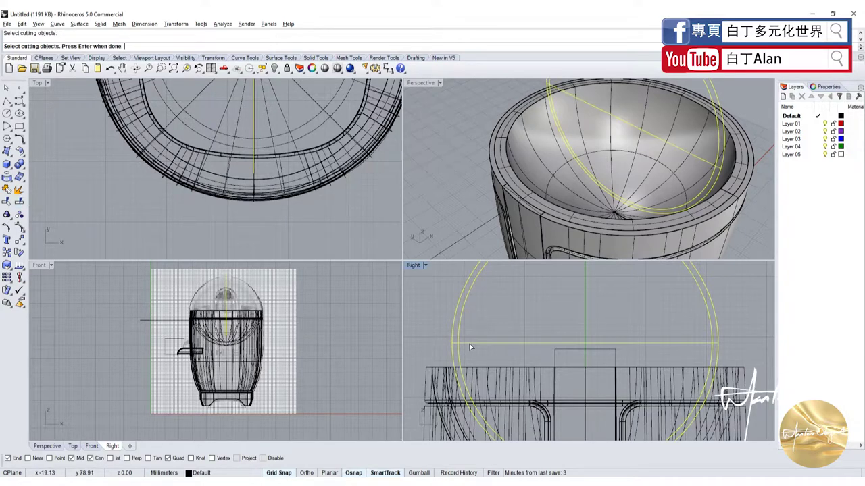
key(Return)
key(Delete)
scroll(442, 304, down, 2)
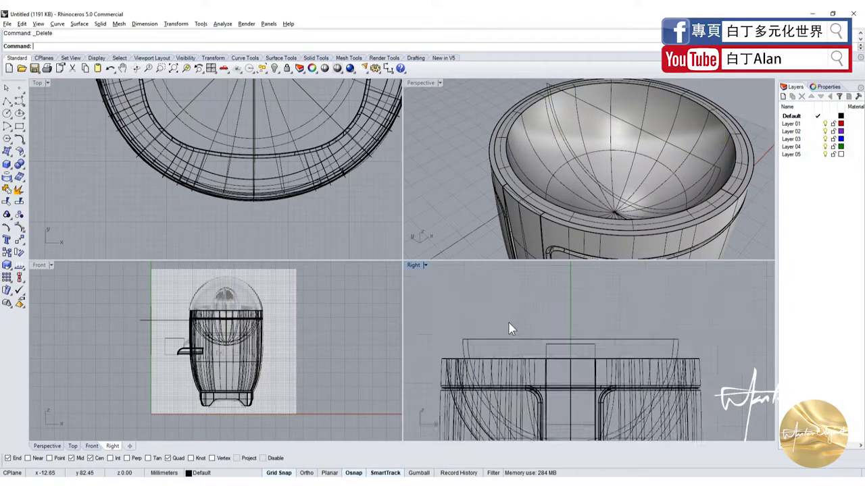
scroll(504, 325, down, 1)
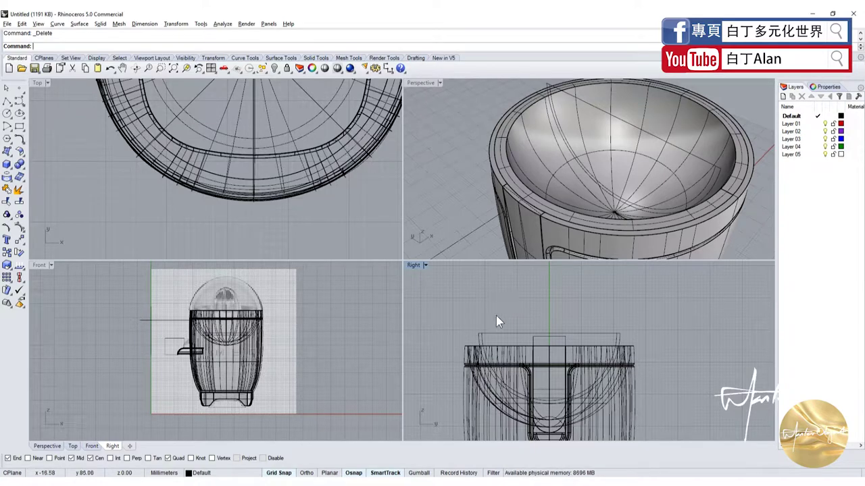
scroll(496, 346, up, 3)
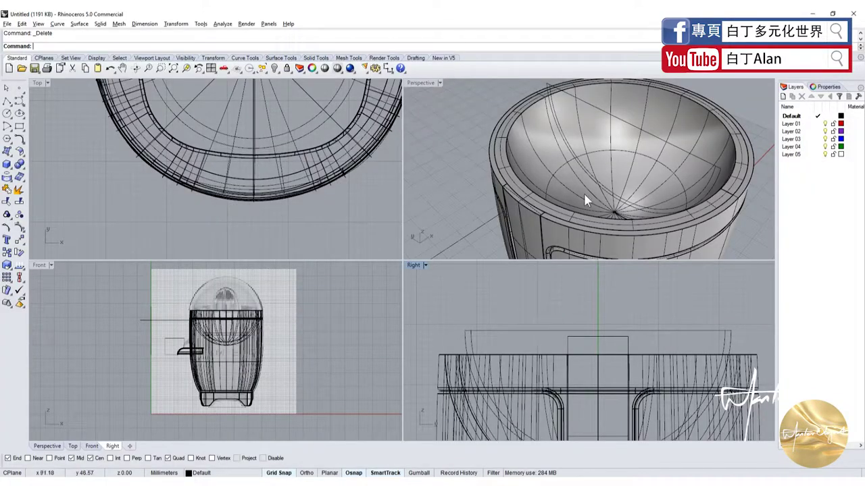
Draw a short cutting line inside the bowl with centre snapping turned off
click(7, 100)
scroll(552, 208, up, 3)
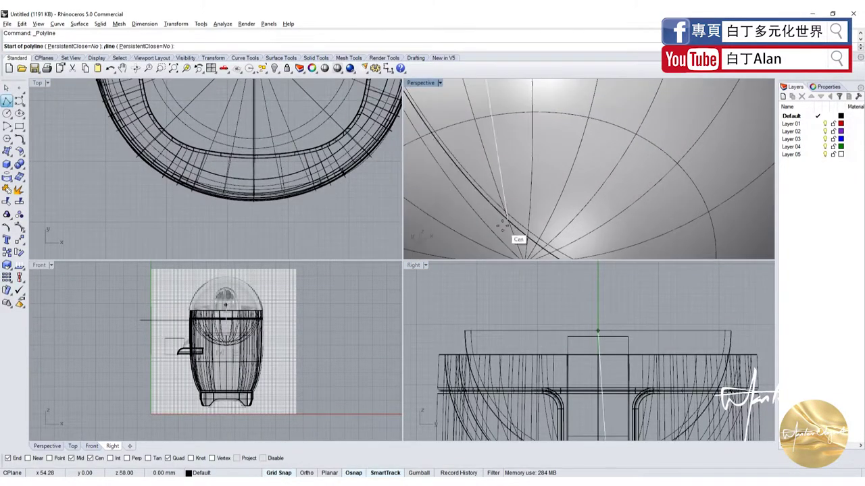
scroll(552, 209, up, 3)
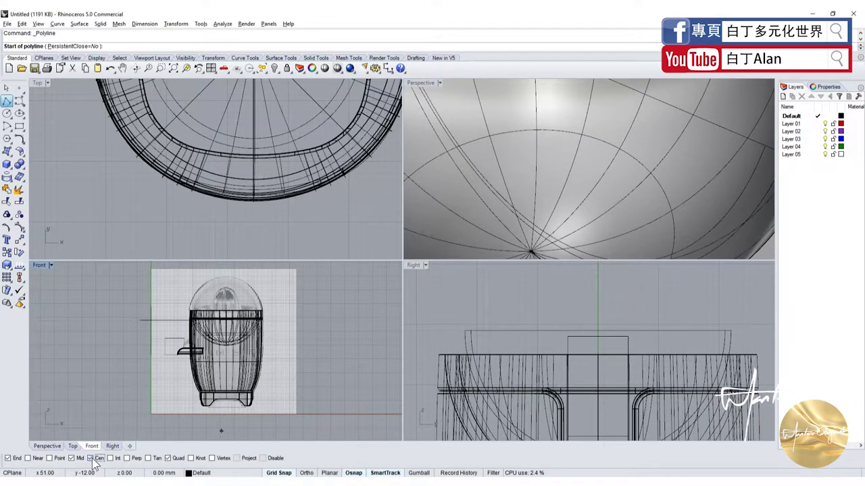
click(95, 459)
click(530, 218)
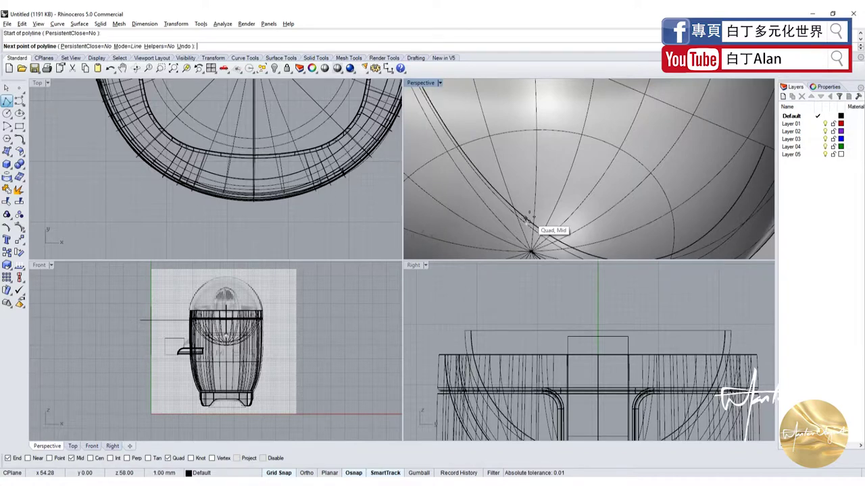
click(531, 236)
key(Return)
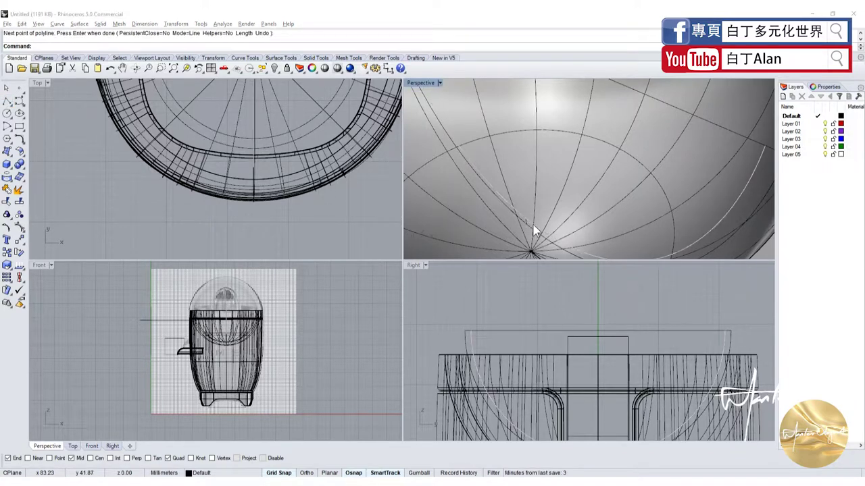
Split the two ridge curves with the new cutting line
click(543, 235)
click(563, 249)
click(538, 236)
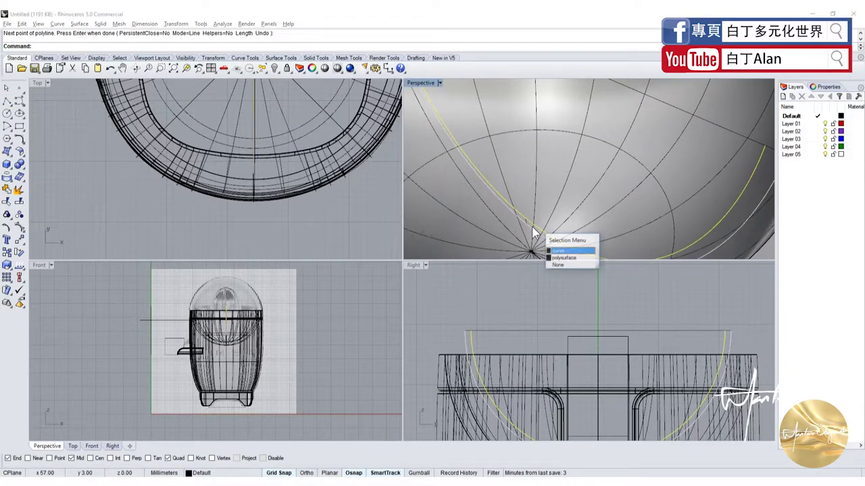
click(563, 251)
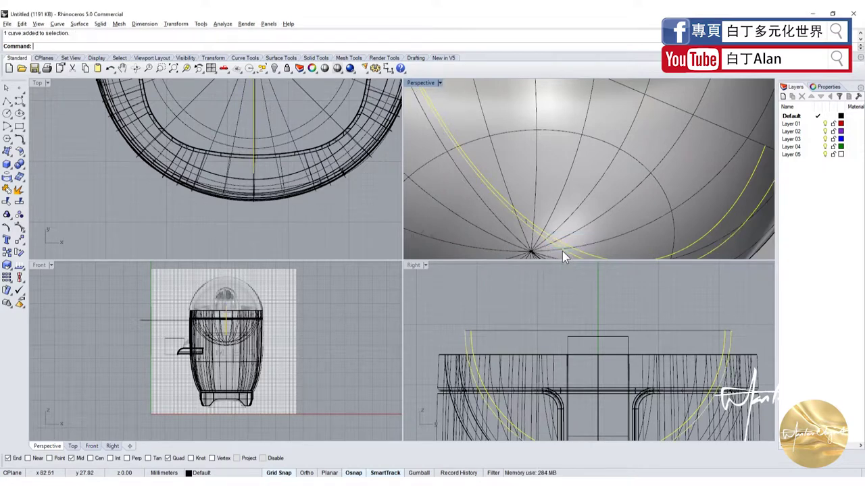
click(19, 201)
scroll(555, 315, down, 3)
scroll(555, 314, up, 2)
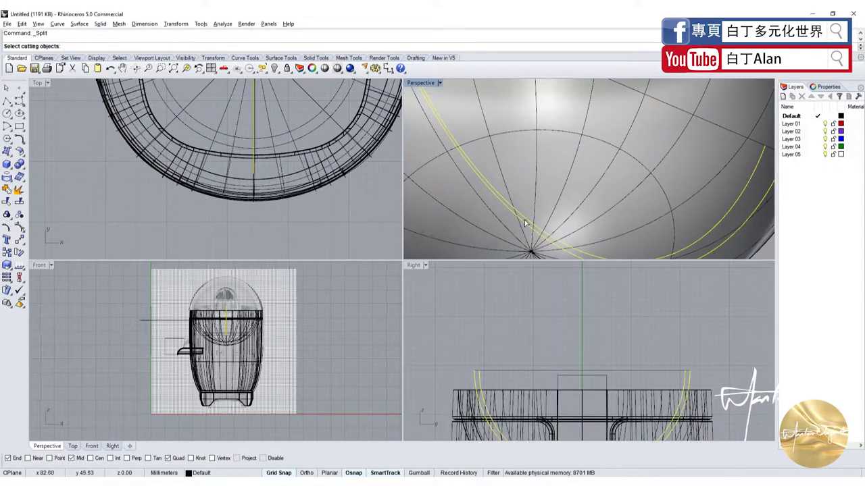
click(524, 223)
key(Return)
Split the ridge curves at the rim line, then delete the horizontal line
scroll(529, 227, down, 5)
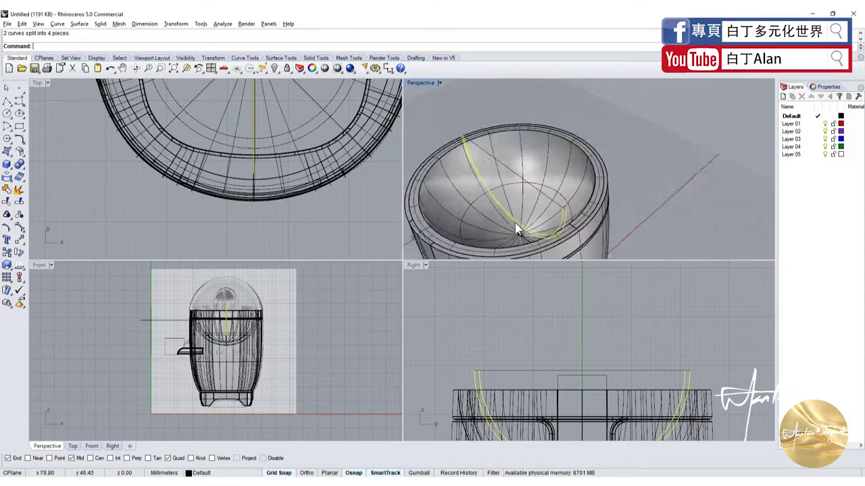
right_drag(533, 223, 629, 148)
click(630, 146)
key(Return)
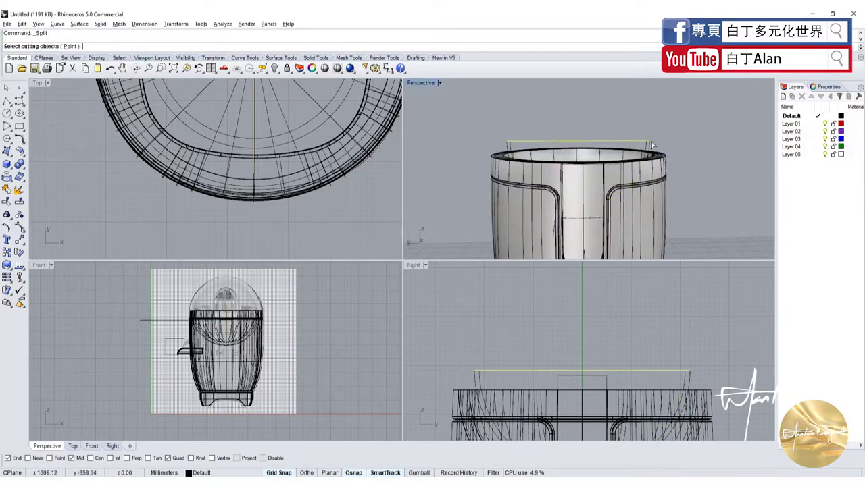
scroll(659, 149, up, 5)
click(638, 142)
key(Return)
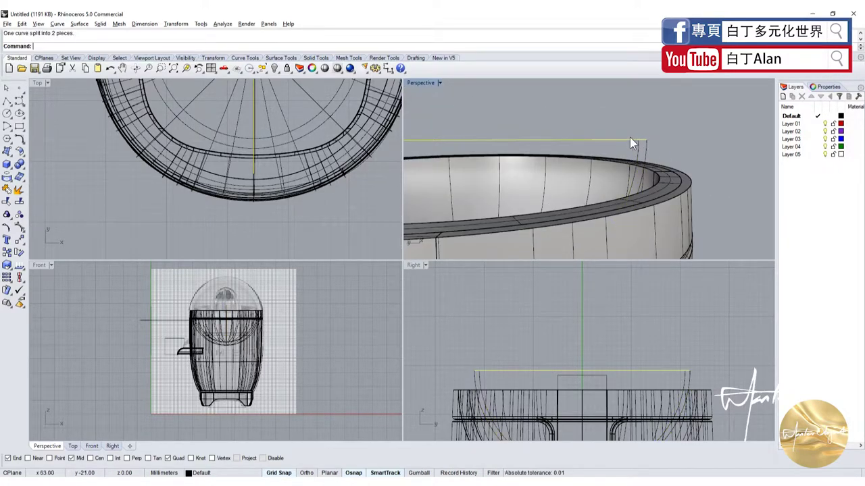
key(Delete)
scroll(635, 149, down, 5)
scroll(634, 148, up, 5)
Select the two ridge pieces near the bowl bottom and inspect the strip from the side
right_drag(608, 142, 579, 131)
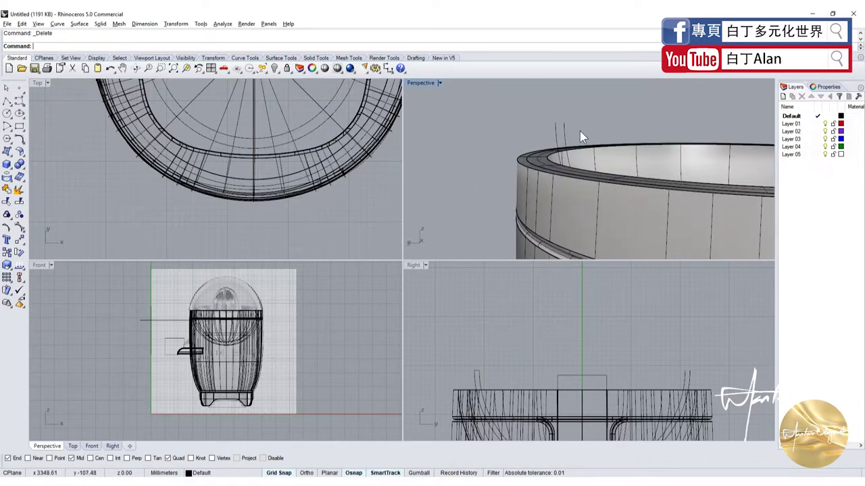
scroll(580, 131, down, 4)
right_drag(614, 153, 589, 211)
scroll(589, 211, up, 5)
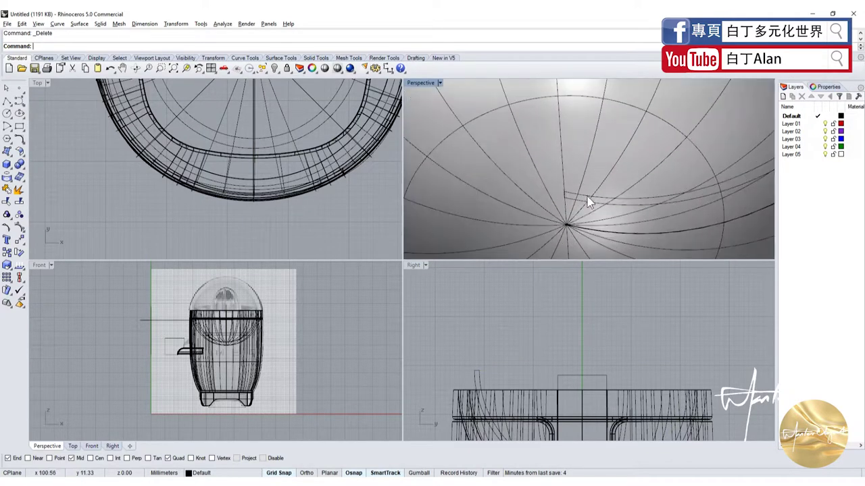
click(567, 200)
click(598, 215)
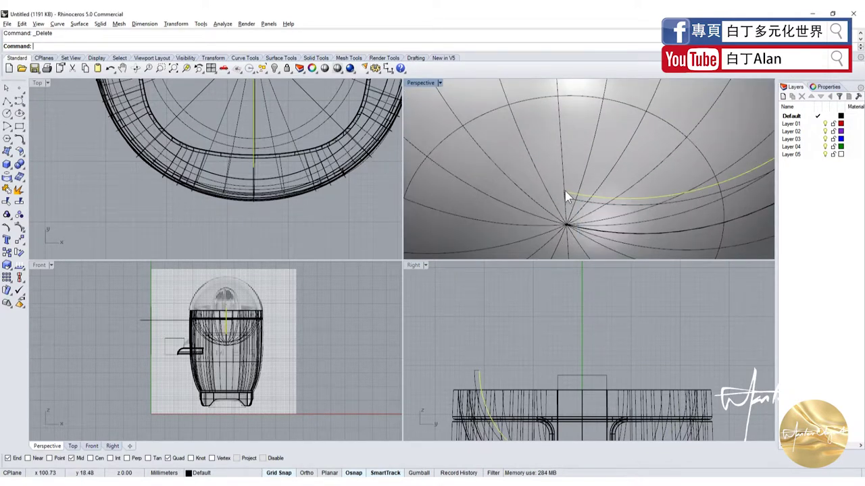
shift+click(568, 200)
click(574, 211)
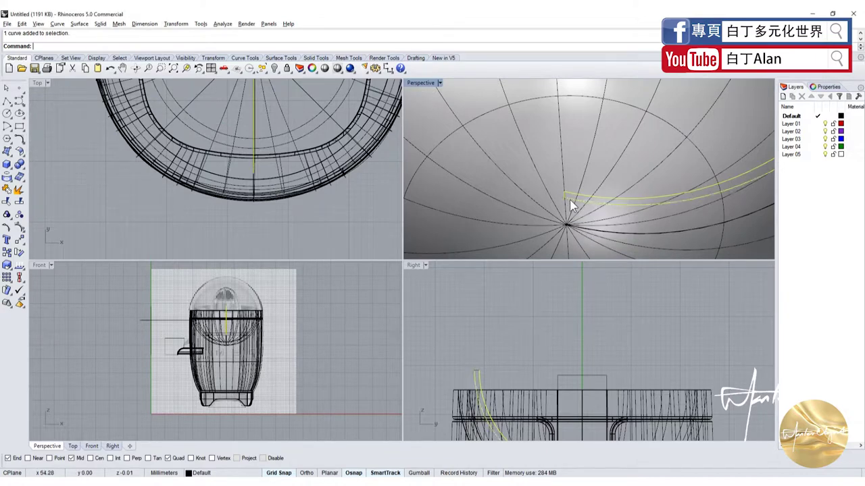
scroll(655, 175, down, 5)
scroll(655, 169, up, 5)
right_drag(637, 204, 661, 122)
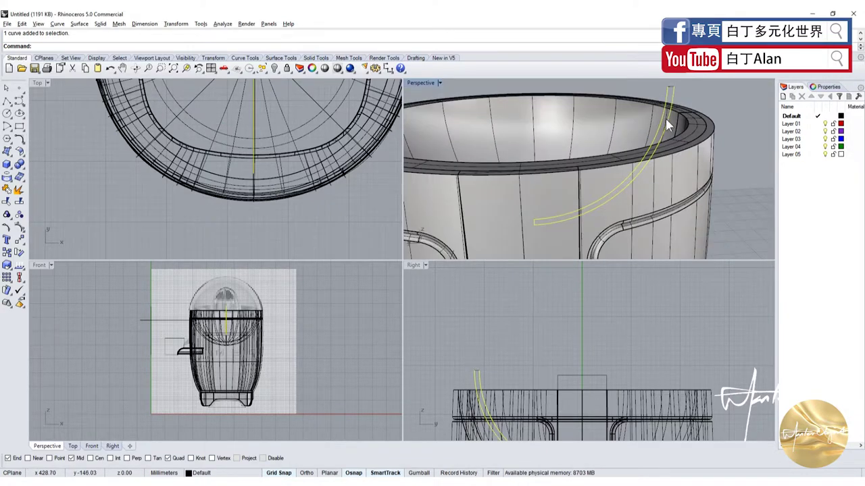
scroll(665, 119, down, 3)
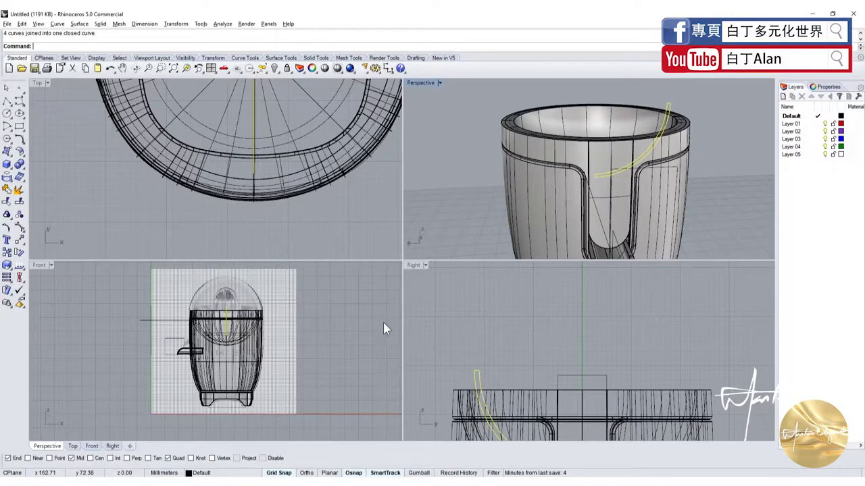
Draw a circle centred on the ridge strip's top-edge midpoint in Right view
click(6, 113)
scroll(504, 369, up, 3)
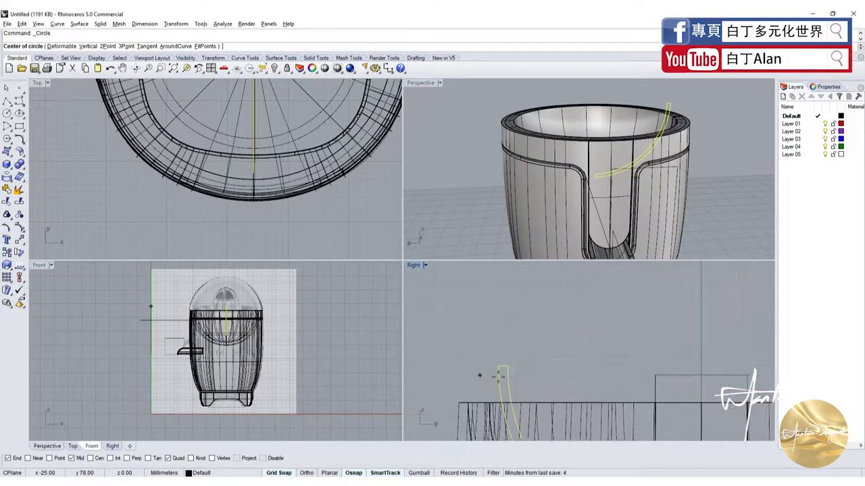
scroll(504, 369, up, 2)
click(503, 357)
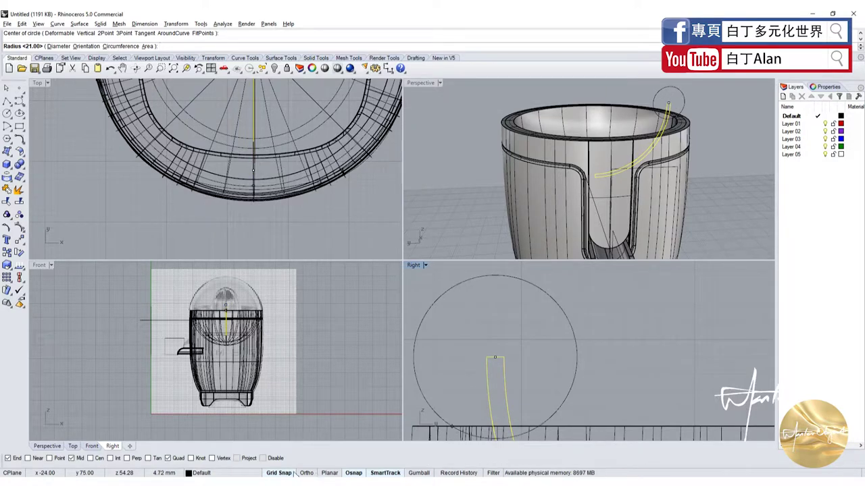
key(Escape)
scroll(511, 358, up, 2)
right_click(501, 359)
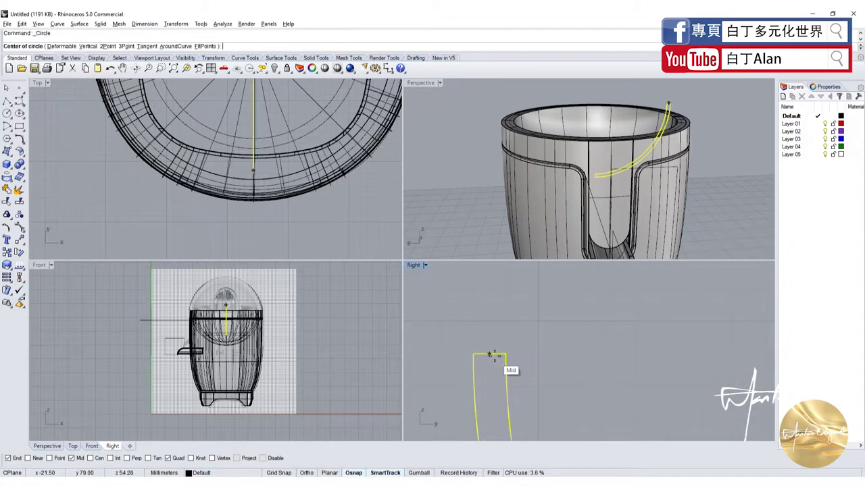
click(501, 359)
click(516, 358)
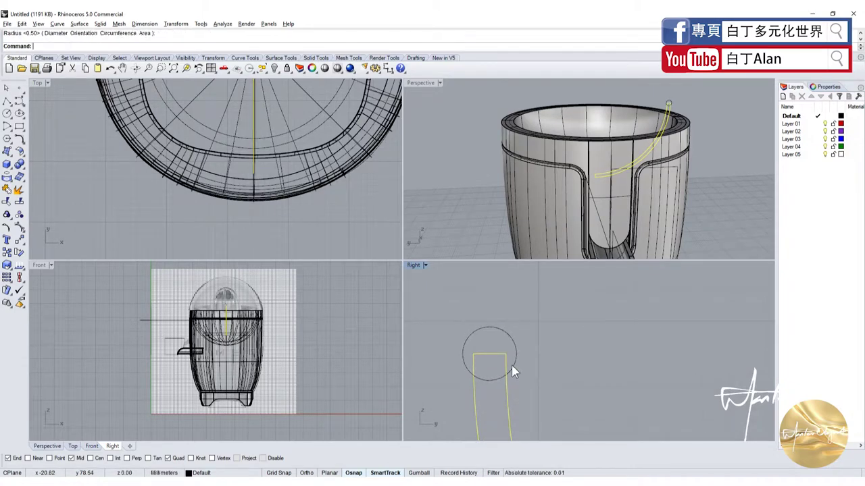
click(511, 364)
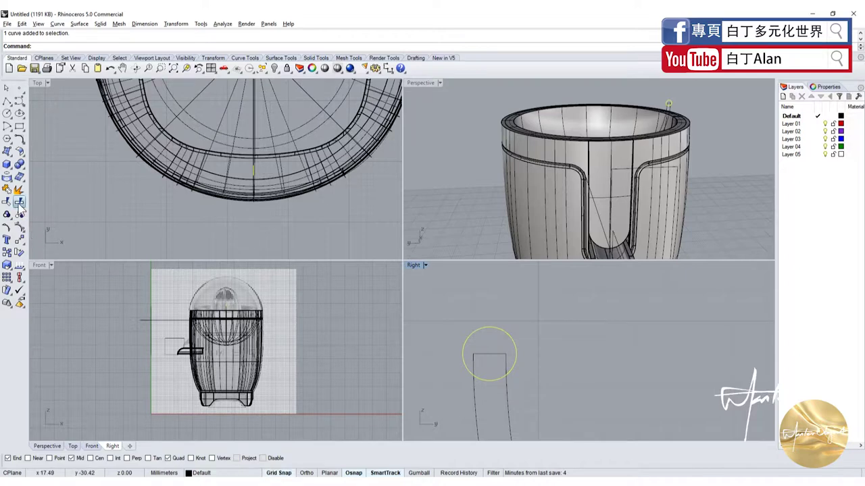
Split the circle and the strip outline against each other
click(19, 190)
click(506, 389)
key(Return)
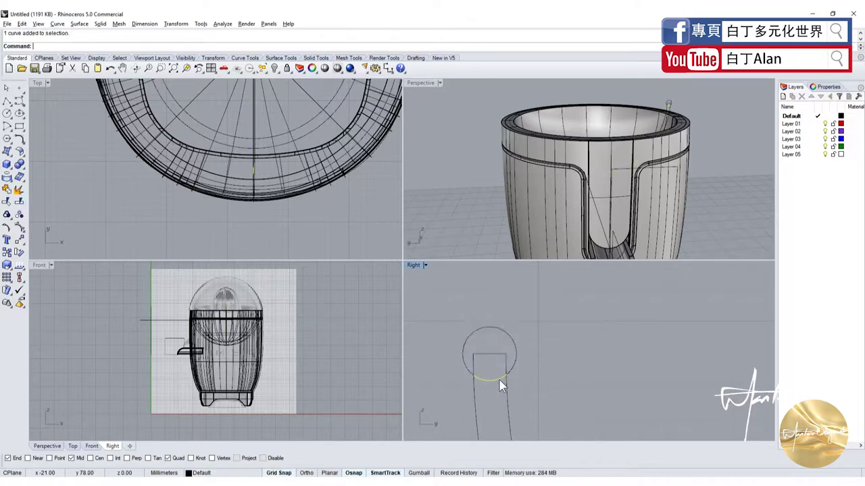
key(Return)
click(497, 380)
click(505, 372)
key(Return)
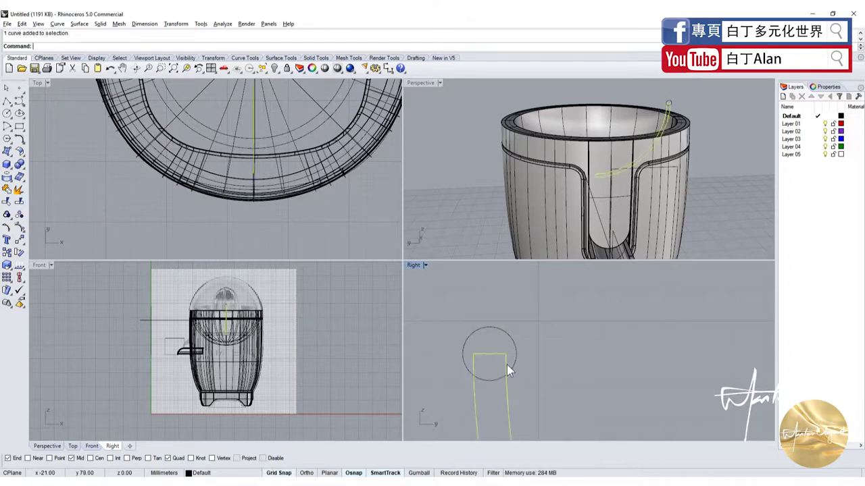
key(Return)
click(501, 379)
key(Return)
Delete the pieces inside the circle and join the rest into one keyhole outline
key(Escape)
click(489, 354)
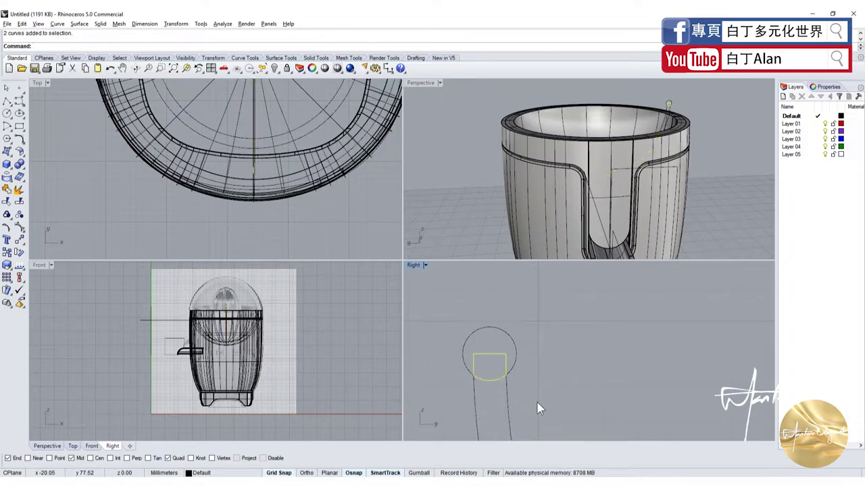
key(Delete)
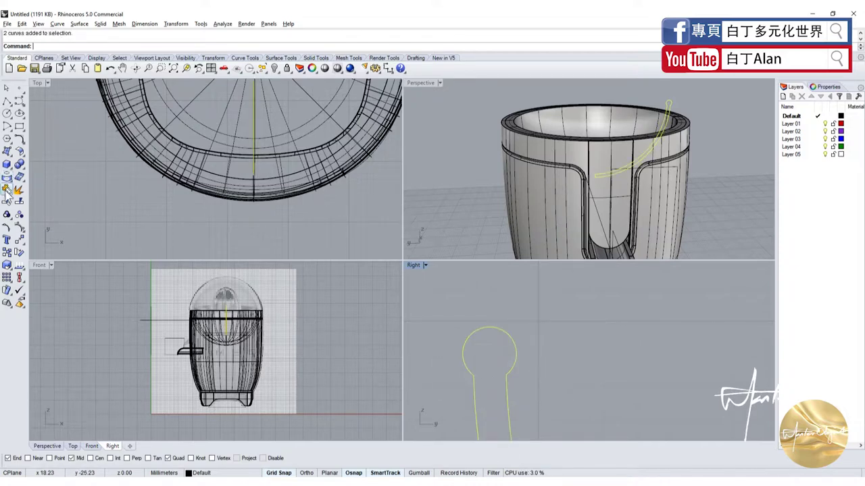
click(7, 189)
scroll(520, 331, down, 3)
middle_click(520, 331)
scroll(524, 216, down, 4)
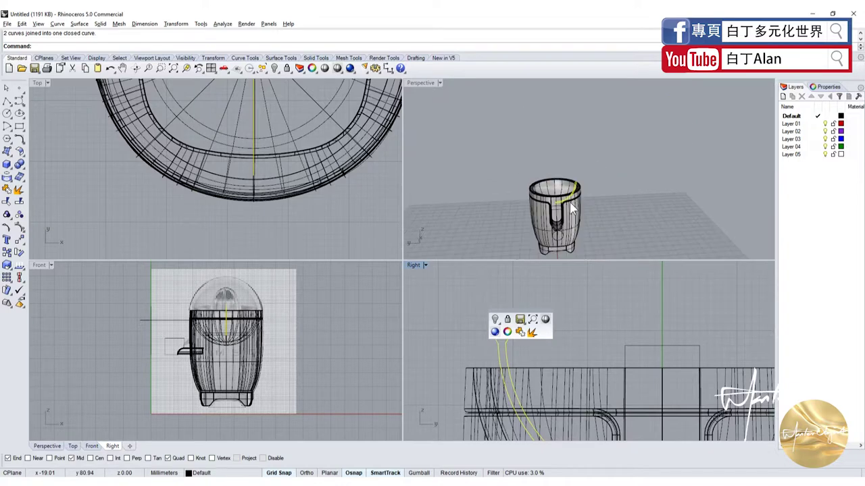
scroll(447, 214, up, 5)
Explode the outline, pick the ridge profile pieces, and join them into one open curve
click(20, 191)
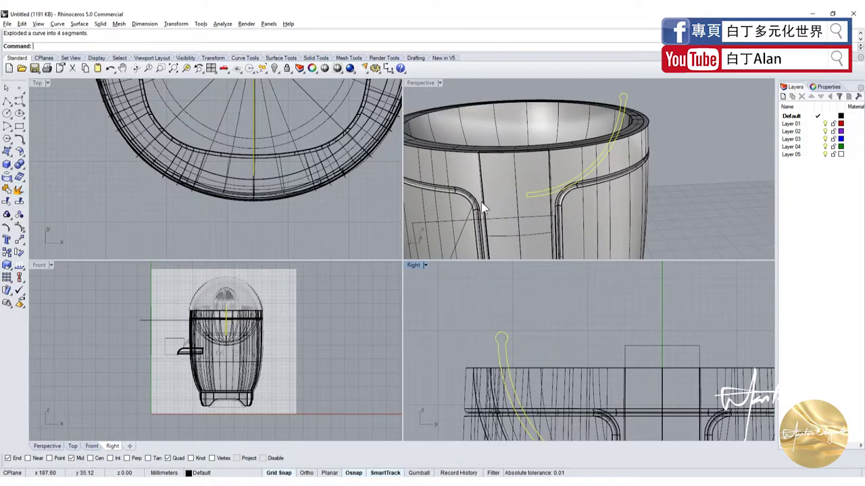
ctrl+click(526, 196)
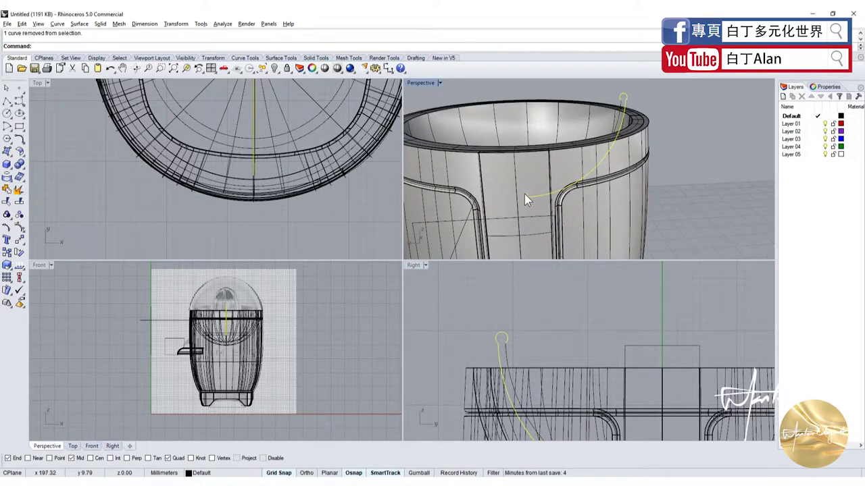
right_click(527, 194)
right_drag(527, 194, 604, 147)
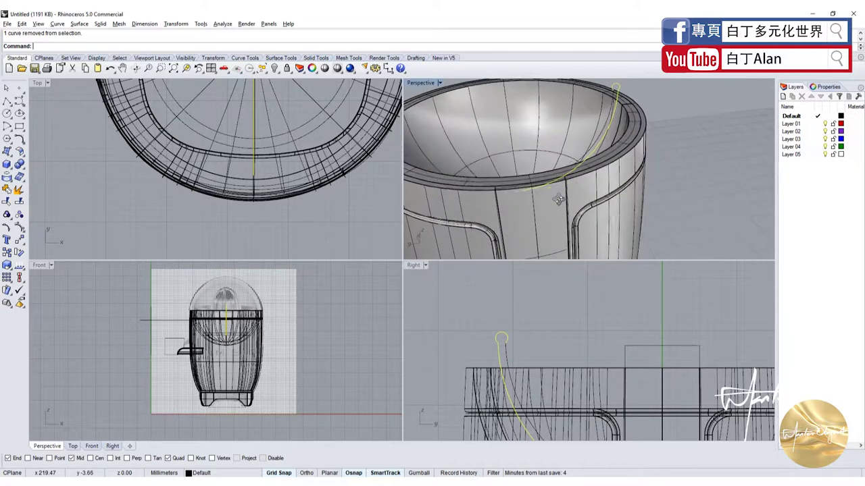
click(598, 150)
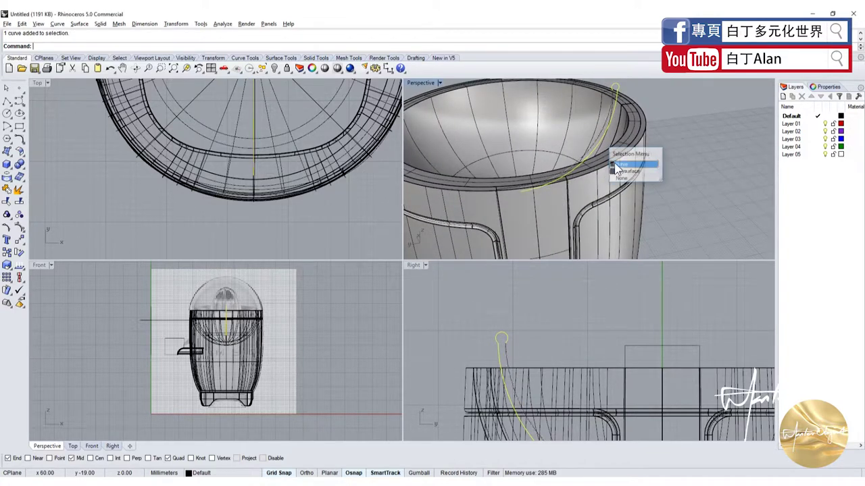
click(613, 165)
scroll(508, 199, down, 3)
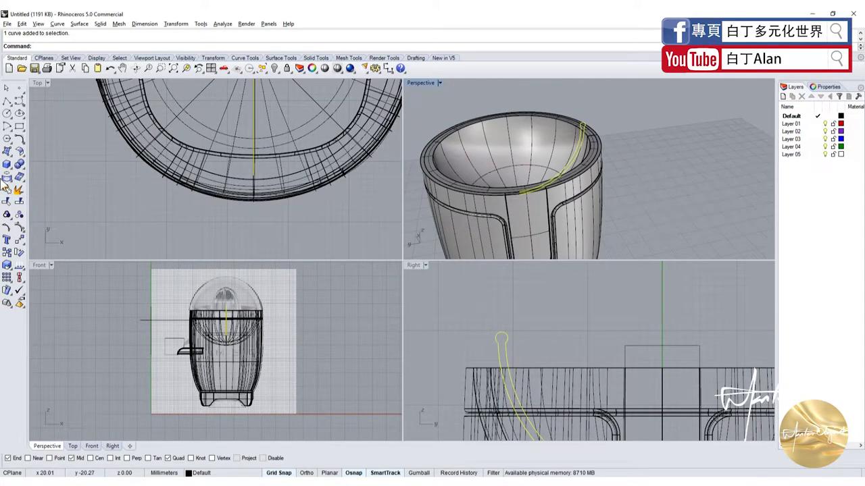
key(ctrl+j)
Revolve the profile a full 360° around the cup's centre axis to form the rim ridge
right_drag(508, 200, 537, 208)
scroll(537, 207, up, 5)
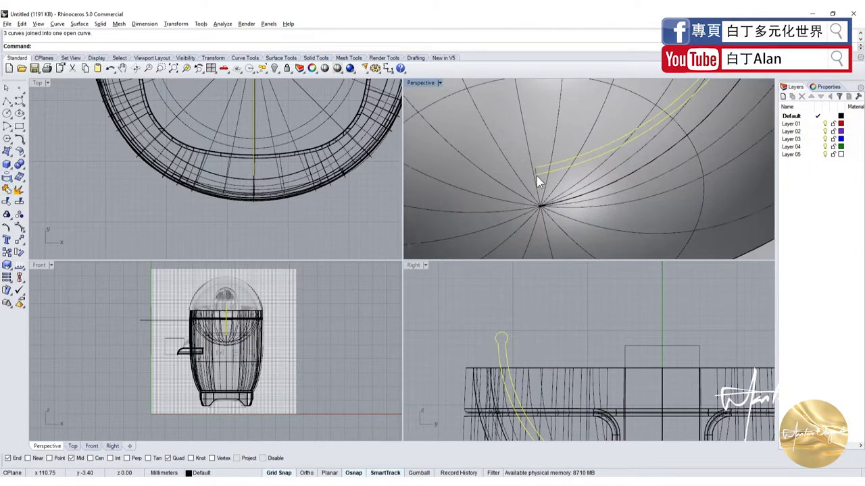
click(536, 173)
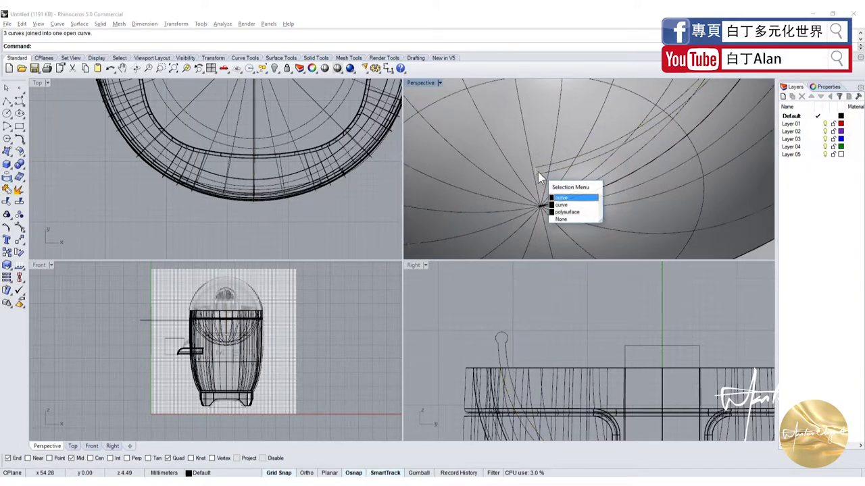
click(565, 198)
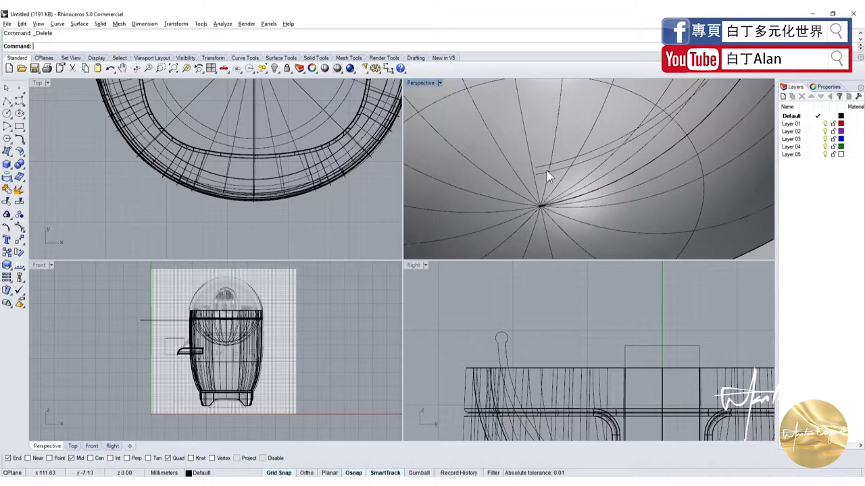
click(7, 176)
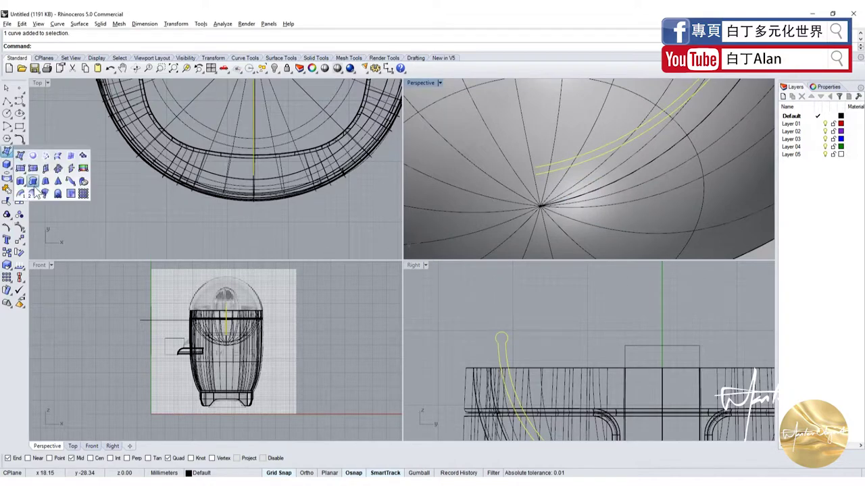
click(52, 200)
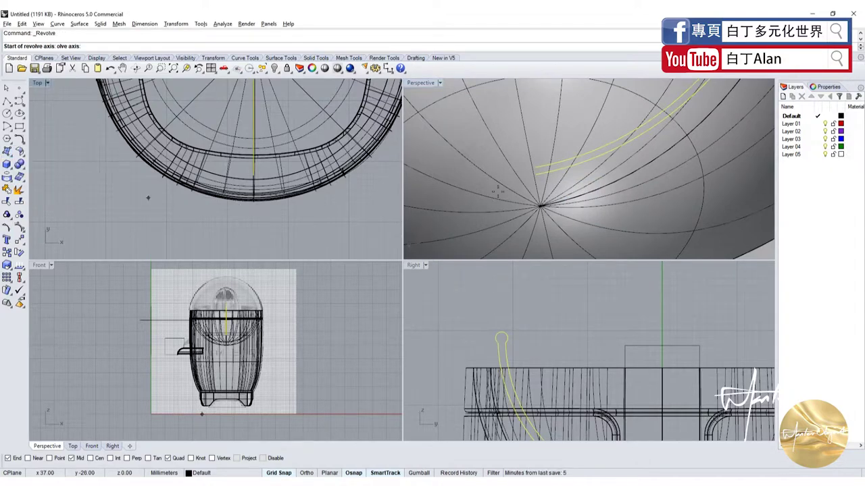
click(537, 169)
scroll(611, 324, down, 3)
click(636, 307)
key(Return)
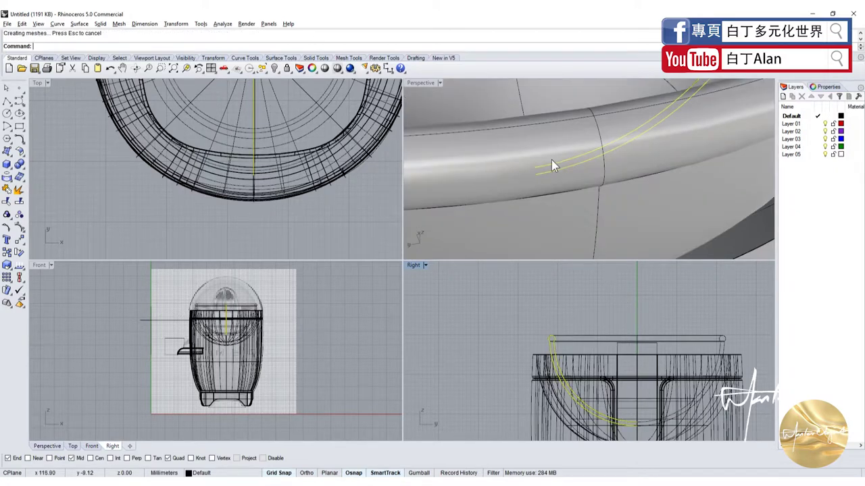
right_drag(551, 159, 634, 170)
Show the two hidden objects, the dome cover and reference plane
scroll(596, 167, up, 5)
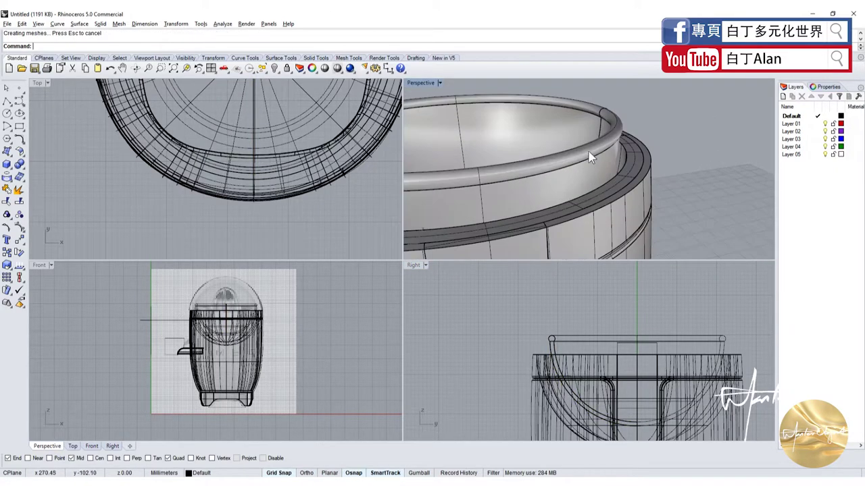
click(324, 68)
right_drag(737, 165, 670, 142)
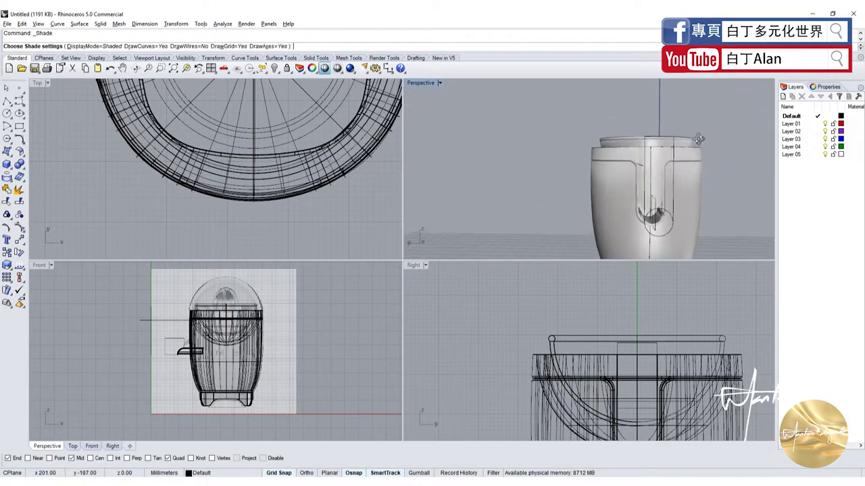
scroll(670, 141, down, 3)
click(277, 81)
right_click(274, 68)
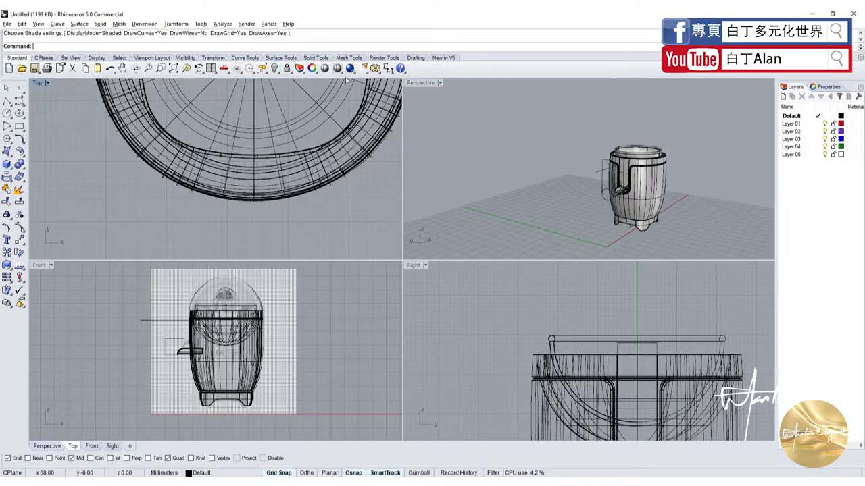
Try X-Ray, Technical and Ghosted display modes in the Perspective view
click(414, 82)
click(447, 146)
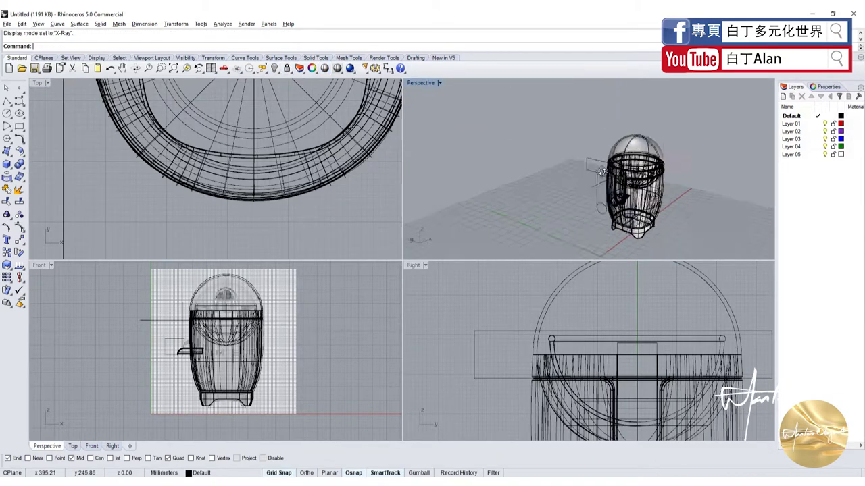
scroll(569, 161, up, 5)
click(419, 83)
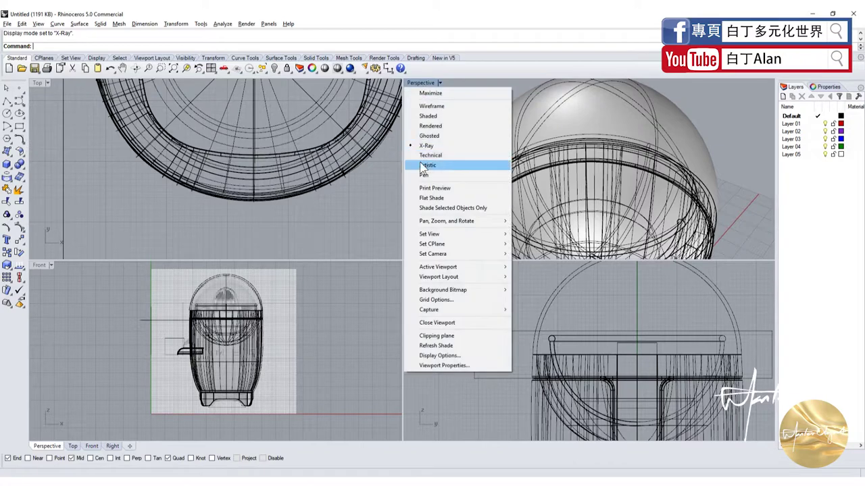
click(432, 167)
click(421, 84)
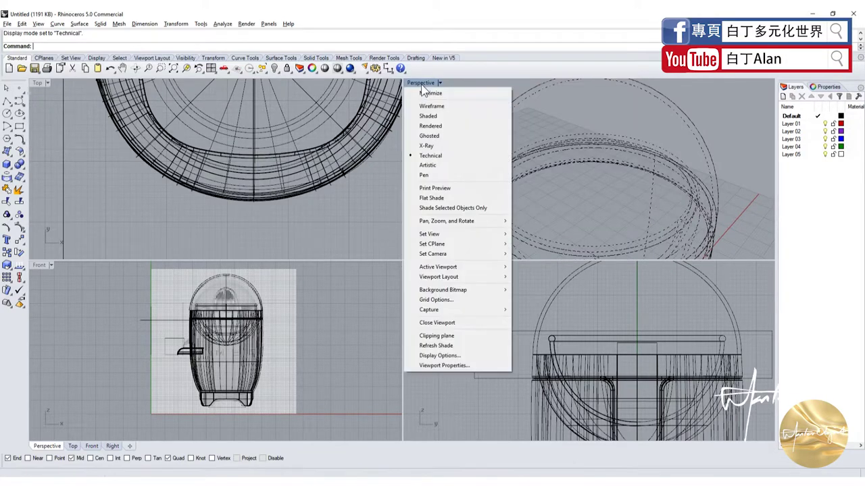
click(432, 138)
scroll(442, 136, down, 5)
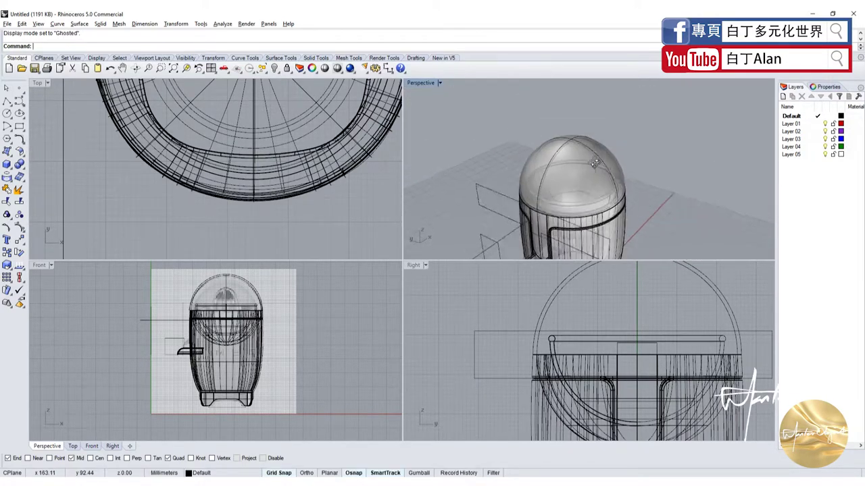
scroll(601, 183, up, 2)
scroll(611, 171, up, 2)
scroll(612, 171, up, 2)
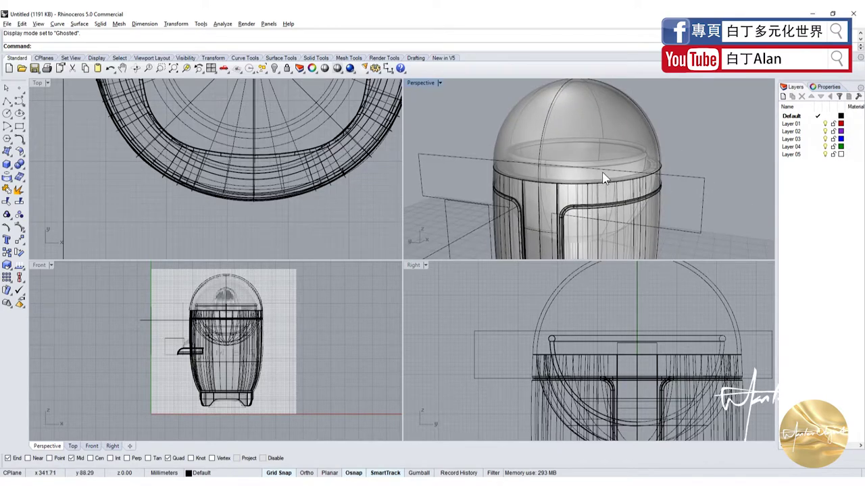
scroll(611, 171, up, 2)
Hide the dome cover and switch the Perspective view back to Shaded display
mouse_move(611, 171)
right_down()
mouse_move(590, 183)
mouse_move(606, 163)
right_up()
scroll(589, 184, down, 4)
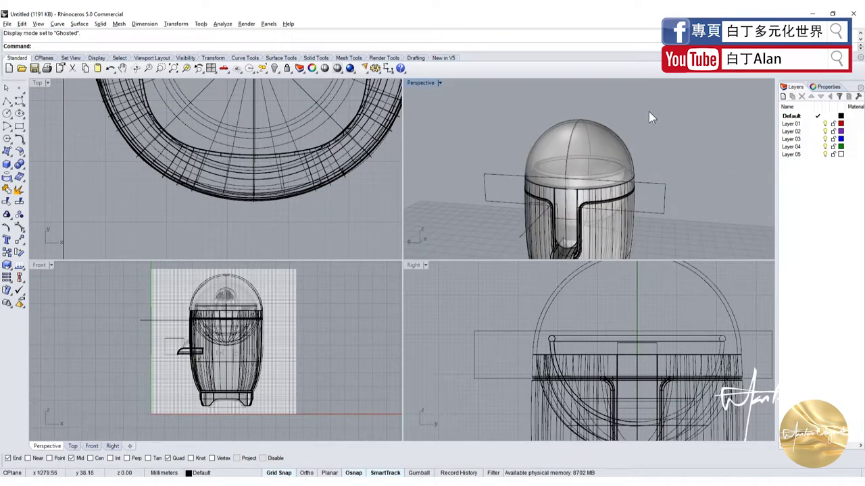
click(591, 129)
click(274, 68)
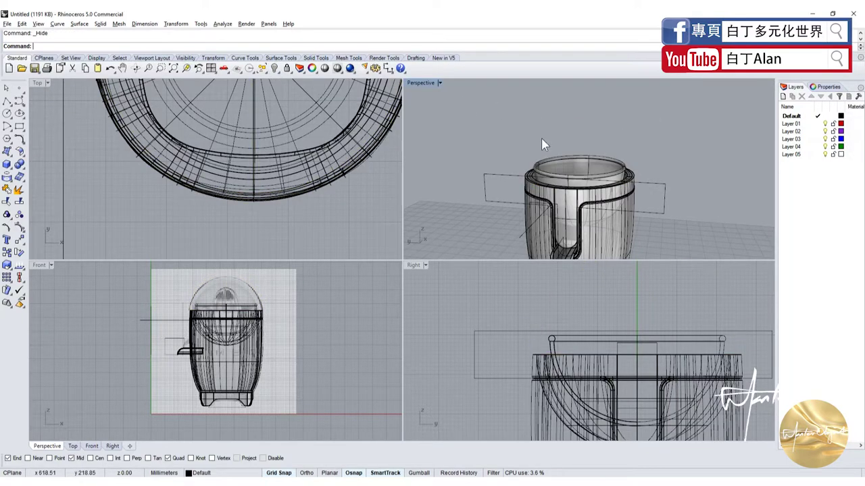
mouse_move(541, 138)
right_down()
mouse_move(585, 167)
mouse_move(595, 145)
right_up()
click(420, 83)
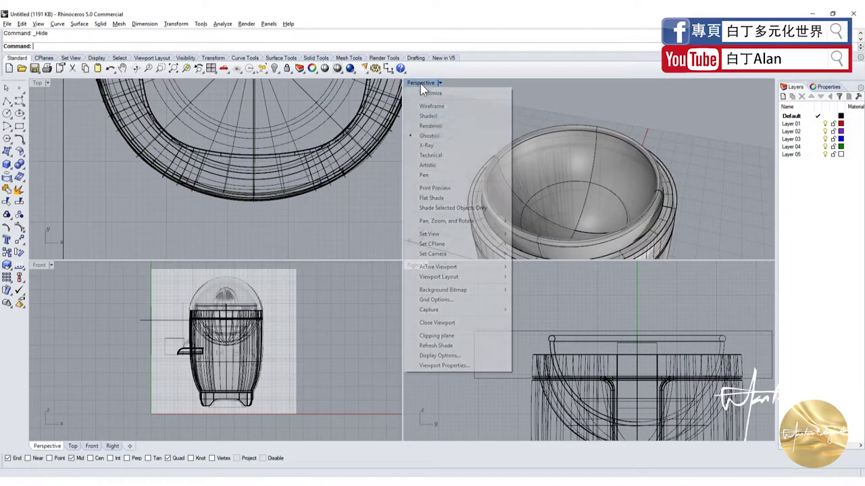
click(439, 116)
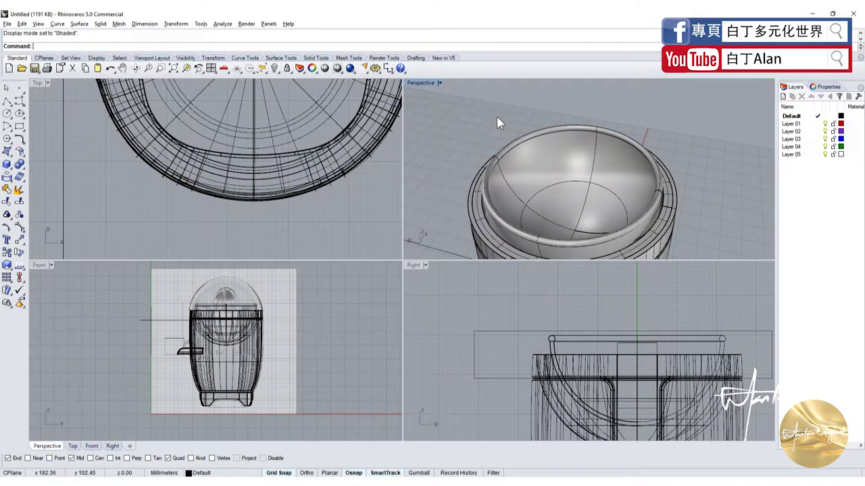
click(11, 162)
Create a slim cylinder post at the bowl centre, setting its height in Front view, and select it
click(40, 177)
scroll(231, 140, down, 3)
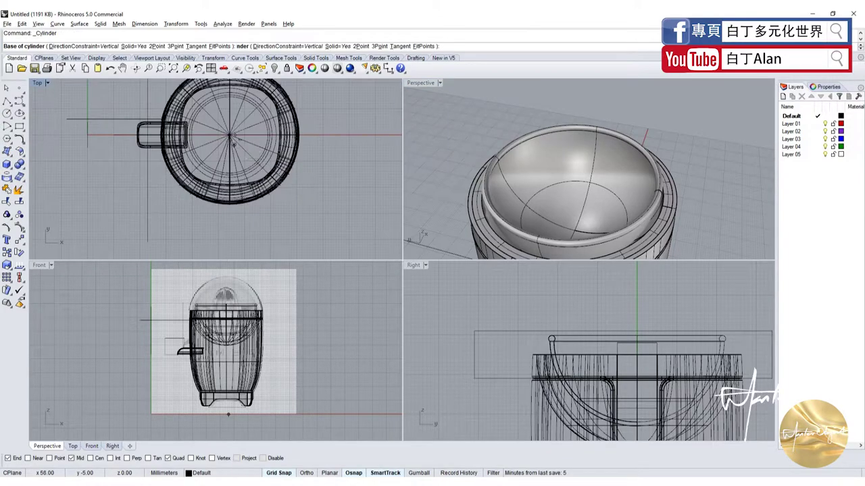
scroll(232, 140, up, 5)
click(574, 247)
key(Return)
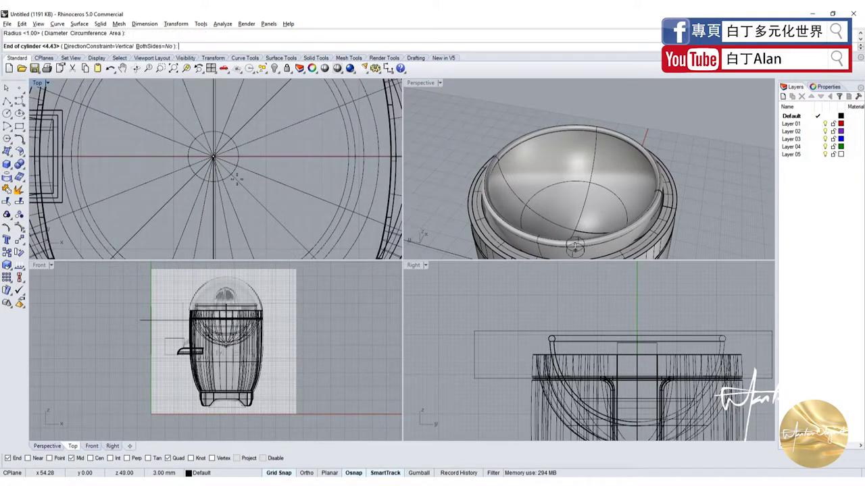
scroll(233, 304, up, 3)
scroll(233, 304, down, 3)
scroll(231, 302, up, 3)
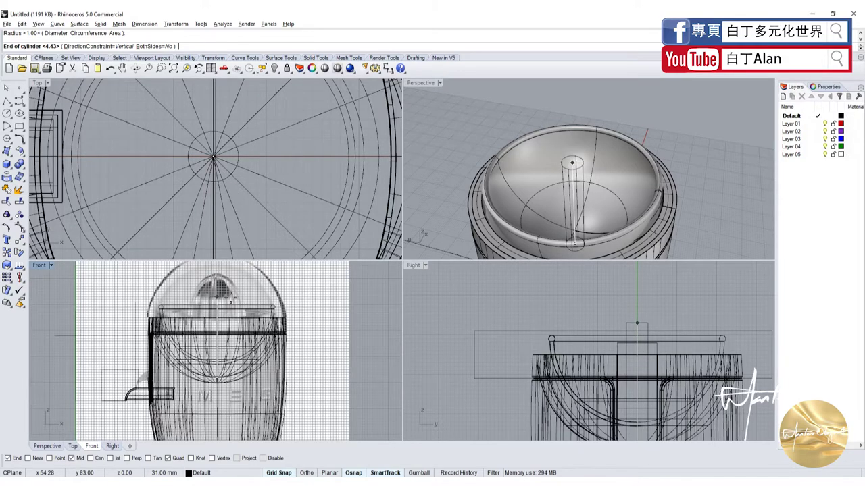
scroll(230, 297, up, 2)
click(215, 296)
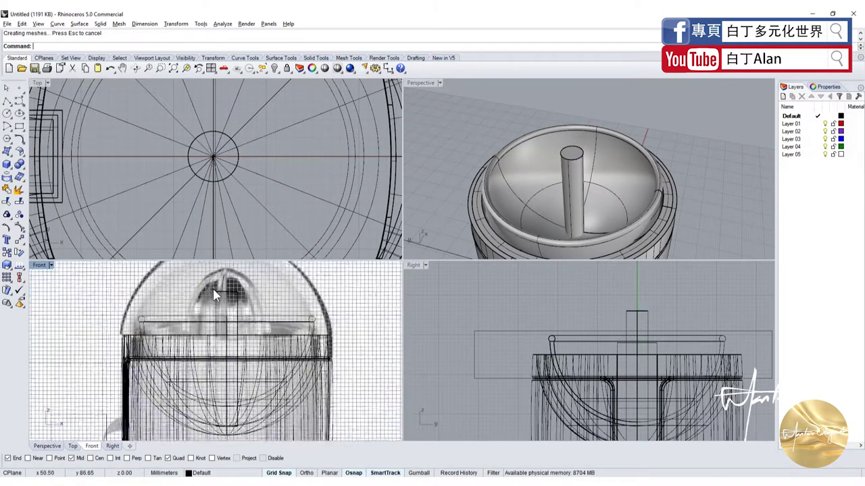
scroll(215, 295, up, 2)
click(239, 295)
right_drag(588, 170, 581, 192)
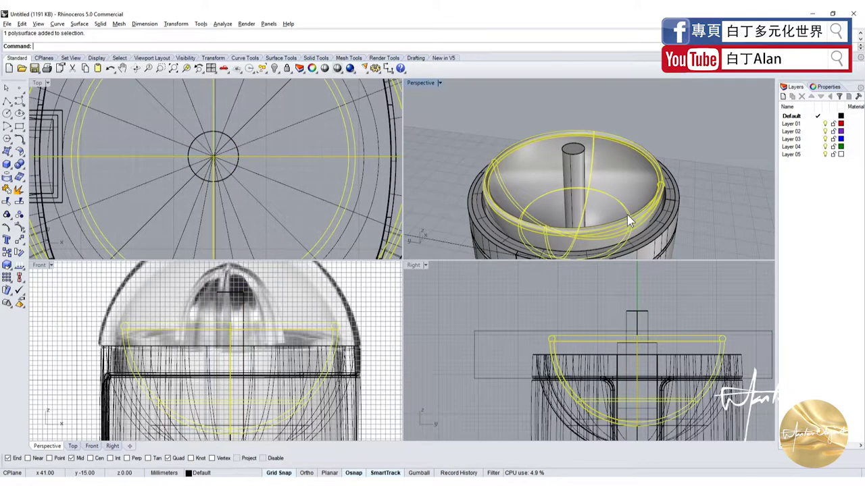
Boolean-subtract the cylinder post from the bowl, then select the bowl
click(20, 164)
click(46, 175)
click(608, 175)
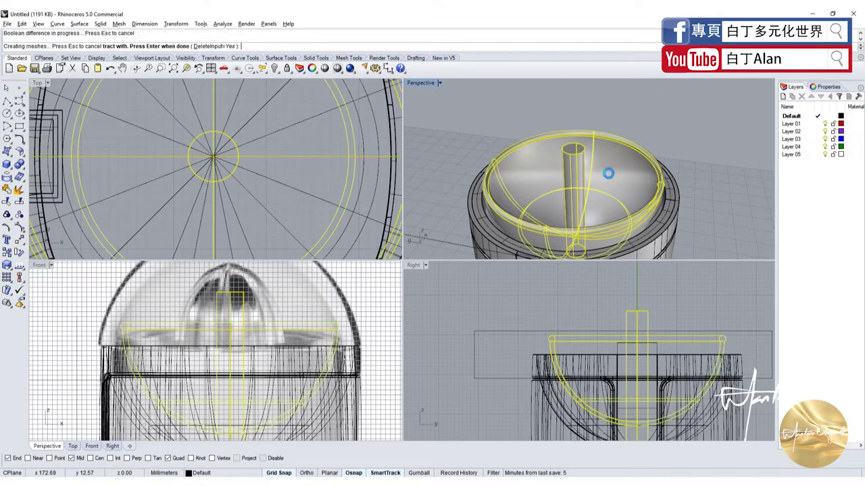
click(579, 179)
key(Return)
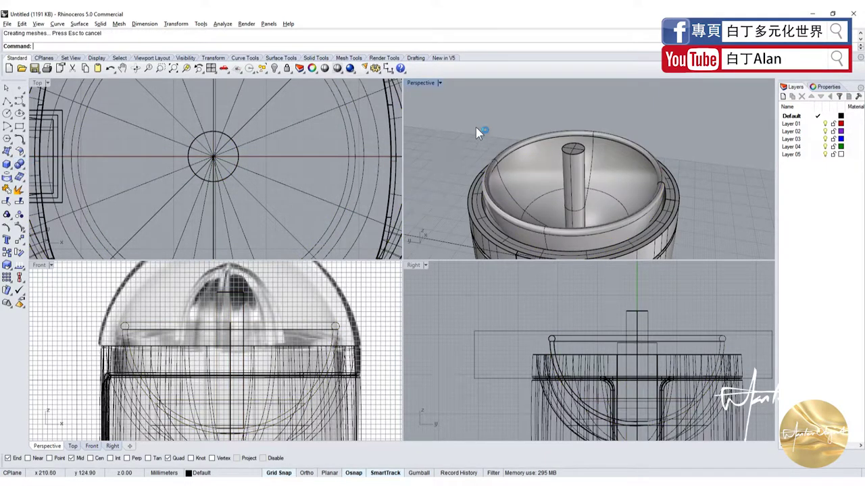
click(564, 162)
scroll(252, 278, up, 3)
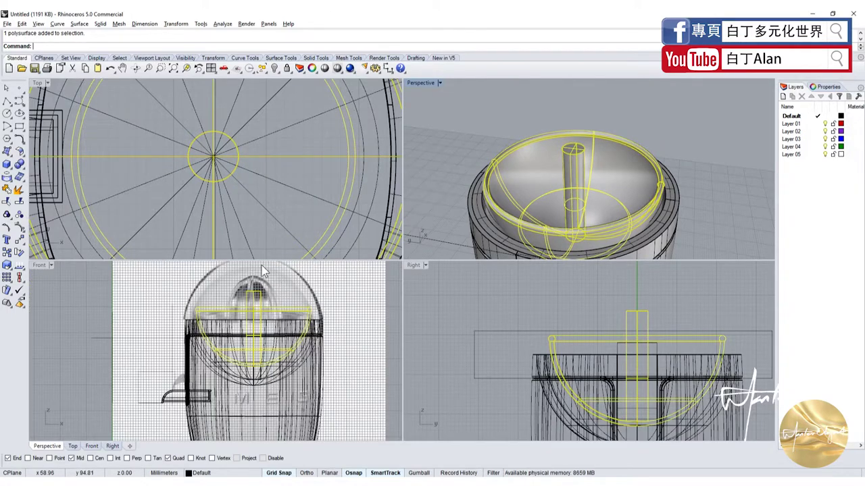
scroll(251, 284, up, 3)
scroll(262, 297, down, 3)
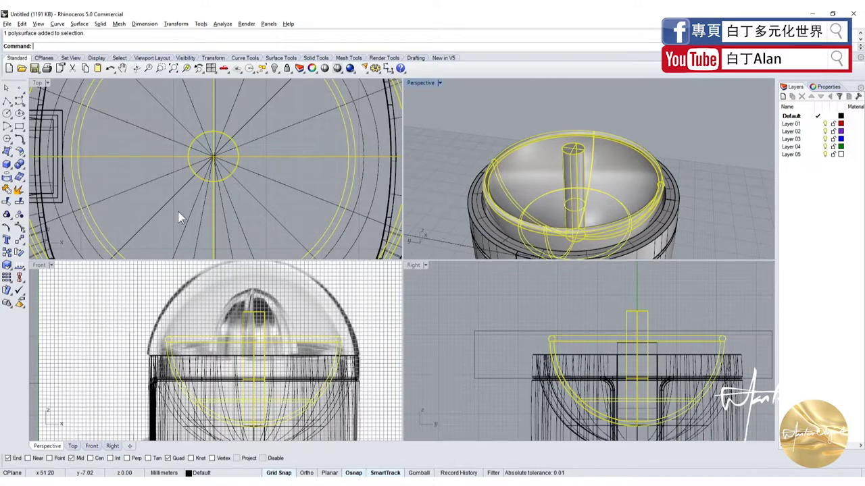
scroll(244, 183, down, 3)
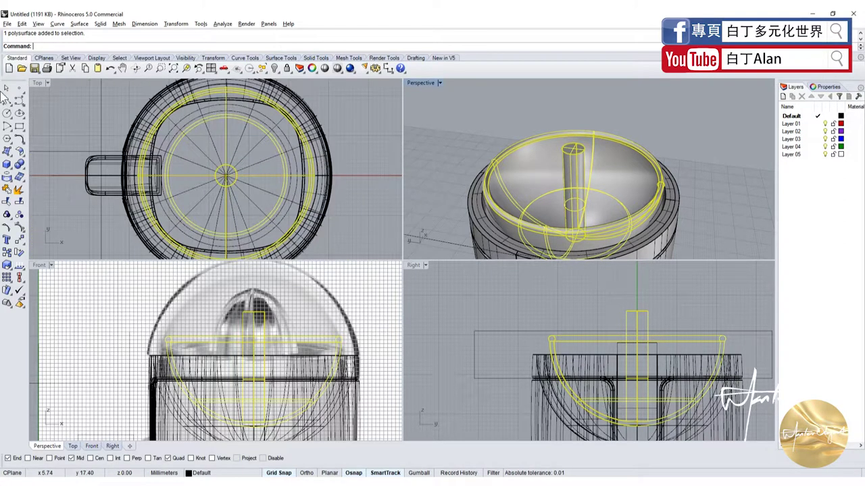
Start another cylinder, then cancel the command
click(13, 174)
click(40, 172)
scroll(216, 162, up, 3)
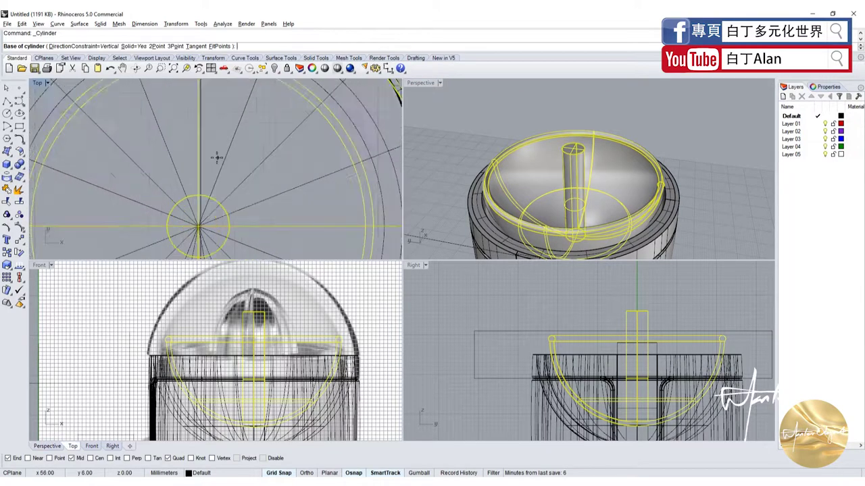
scroll(216, 157, up, 1)
scroll(194, 184, up, 2)
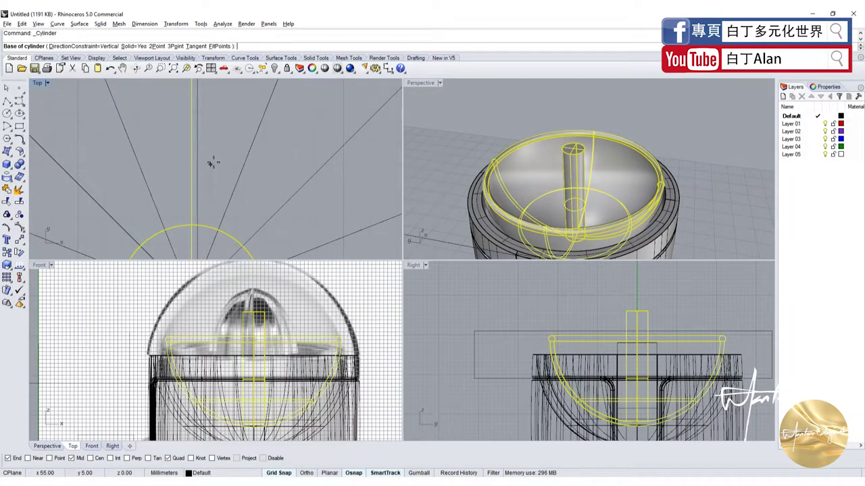
key(Escape)
scroll(295, 297, down, 2)
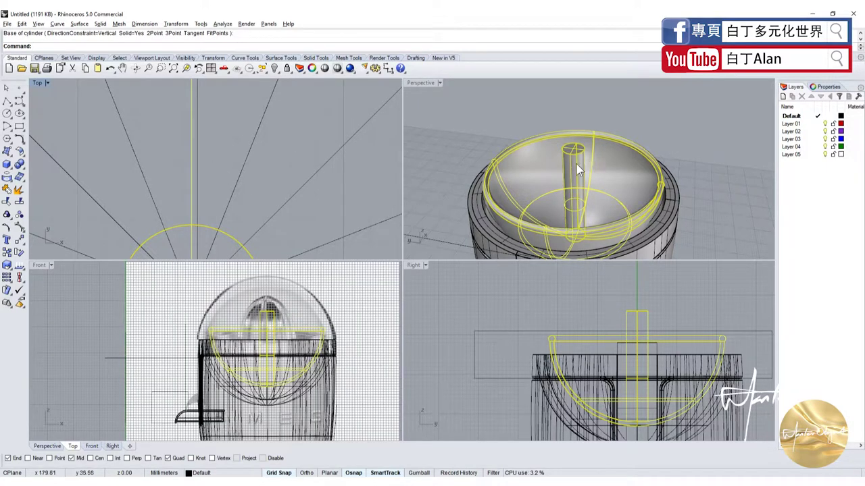
Draw a three-point control-point curve from the dome top down the reamer side in Front view
click(19, 102)
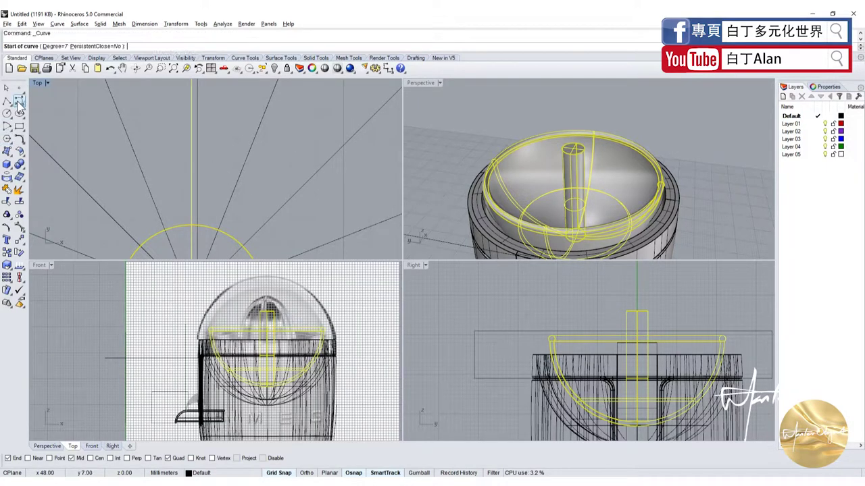
scroll(269, 292, up, 2)
scroll(268, 292, up, 1)
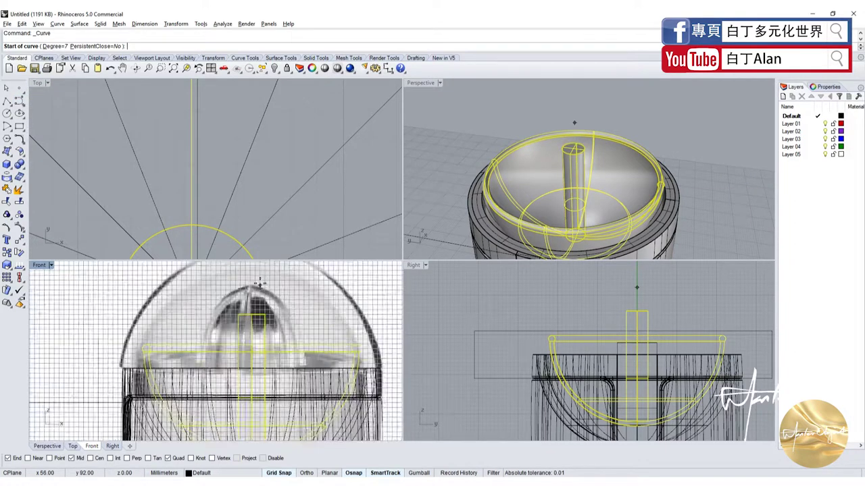
scroll(250, 318, up, 1)
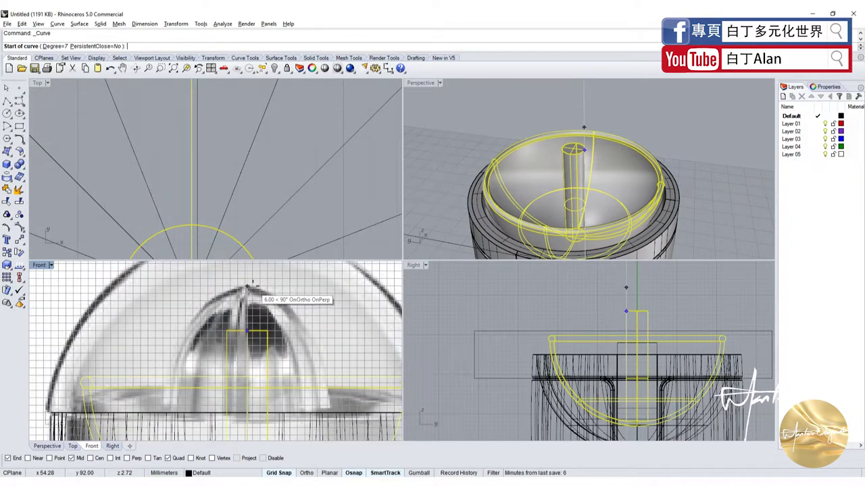
click(247, 289)
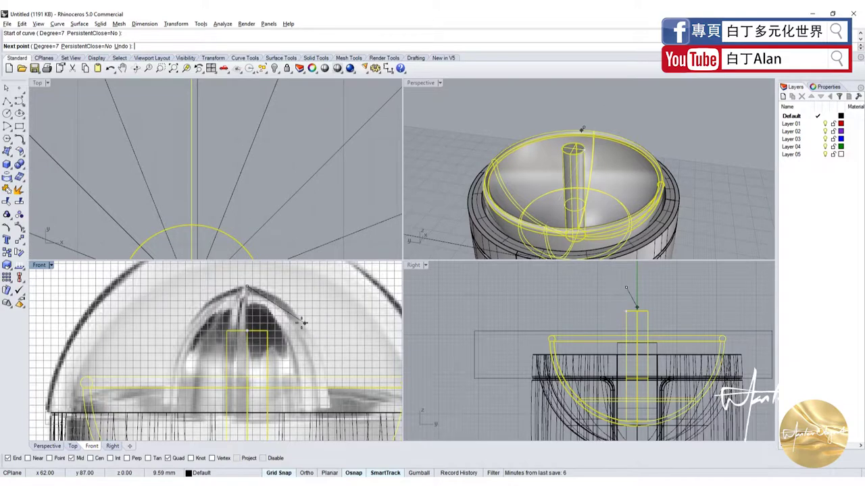
click(318, 333)
scroll(321, 345, down, 2)
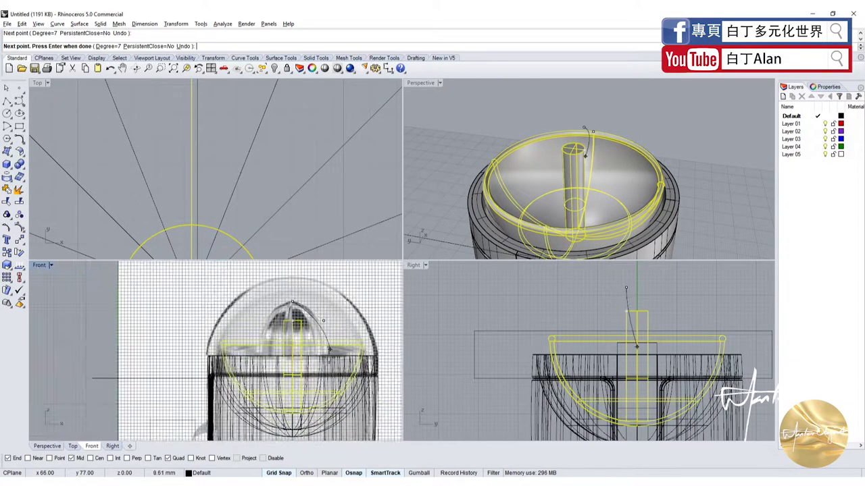
scroll(325, 365, up, 4)
scroll(325, 365, down, 4)
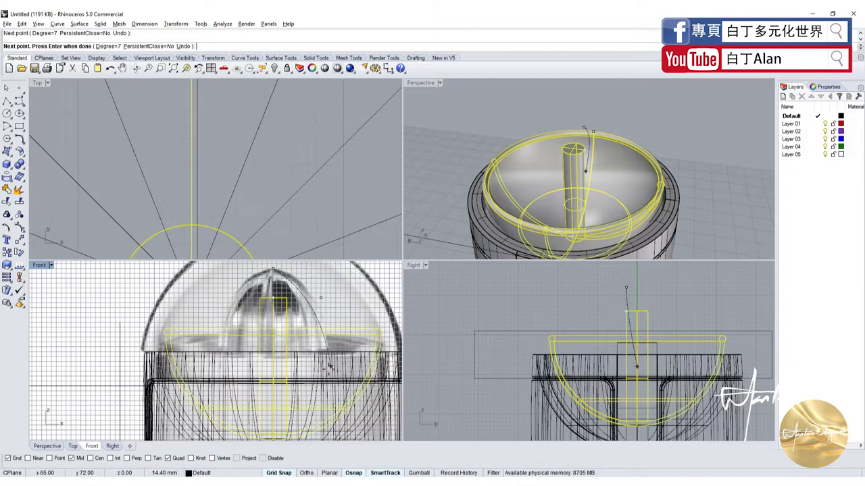
click(325, 370)
key(Return)
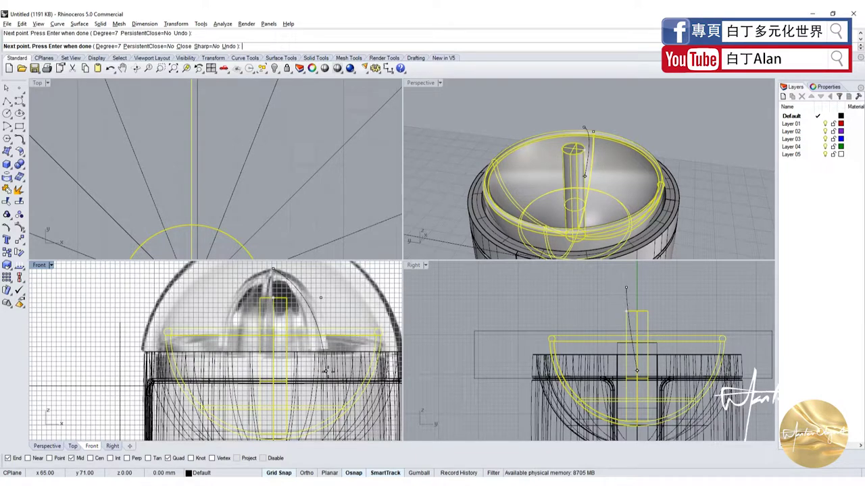
Turn on the curve's control points with F10 and drag two to follow the reamer outline
click(314, 353)
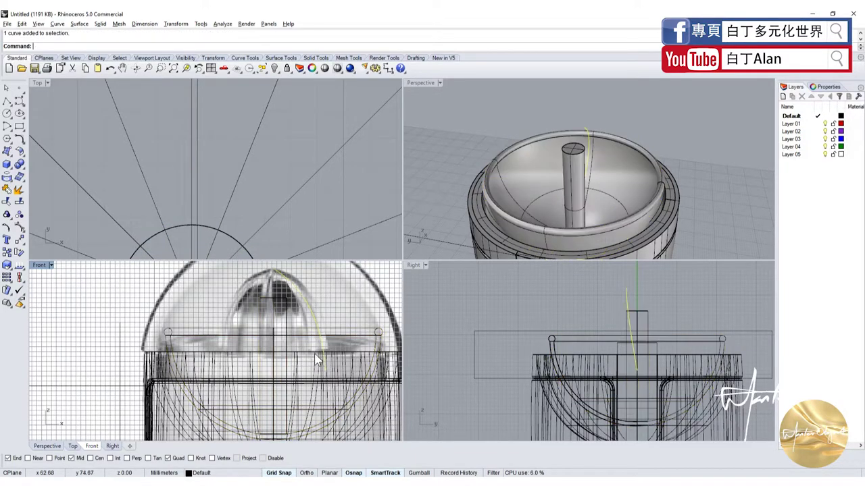
scroll(305, 310, down, 3)
scroll(307, 310, up, 3)
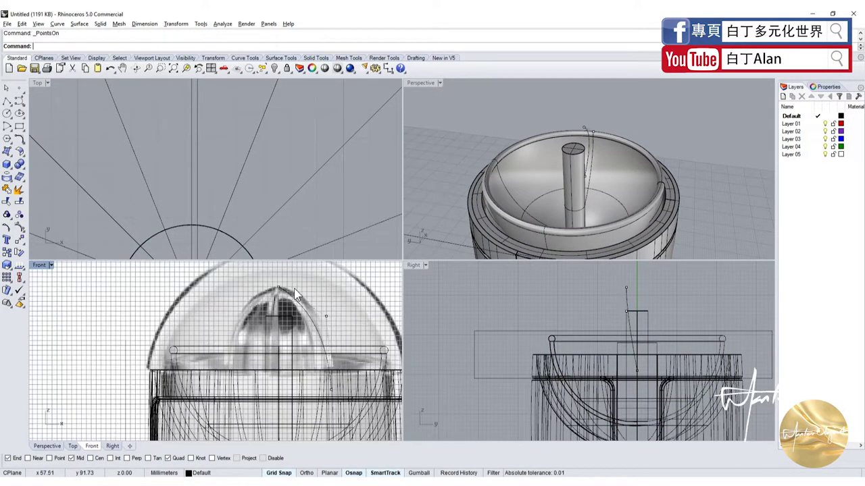
scroll(308, 309, up, 3)
key(F10)
click(270, 291)
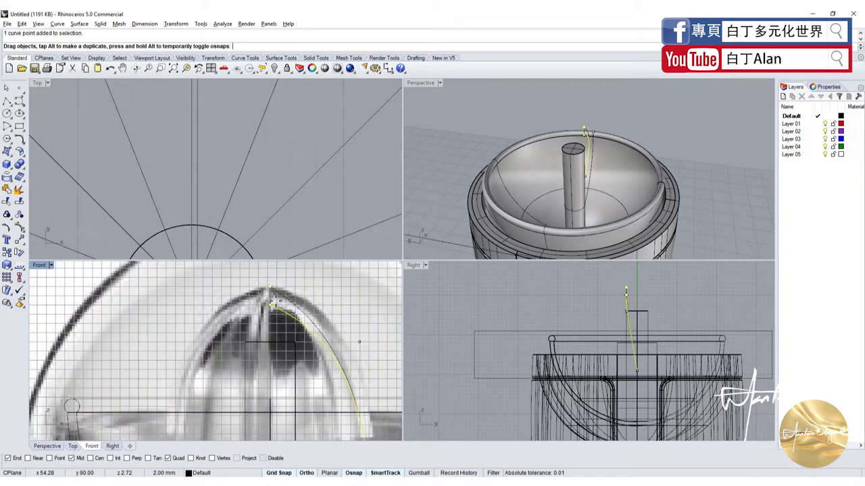
drag(272, 292, 282, 303)
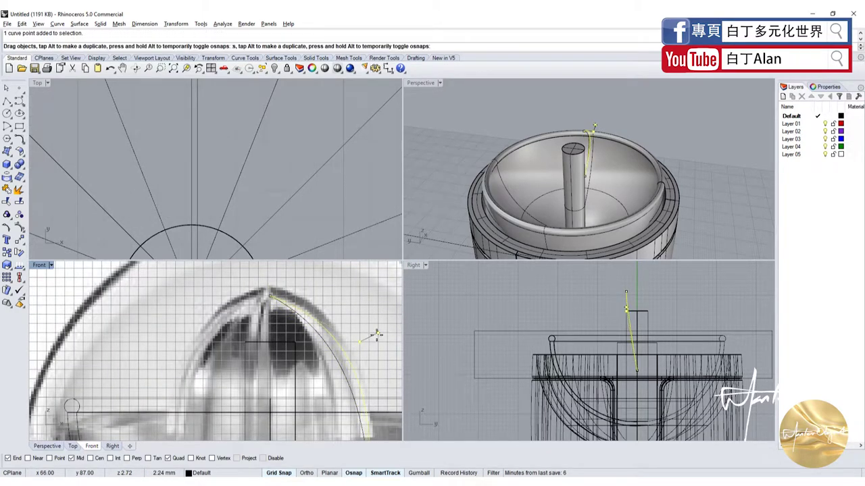
drag(359, 342, 376, 336)
Refine the profile by moving another control point up-left, then select the finished curve
scroll(359, 326, down, 2)
click(335, 328)
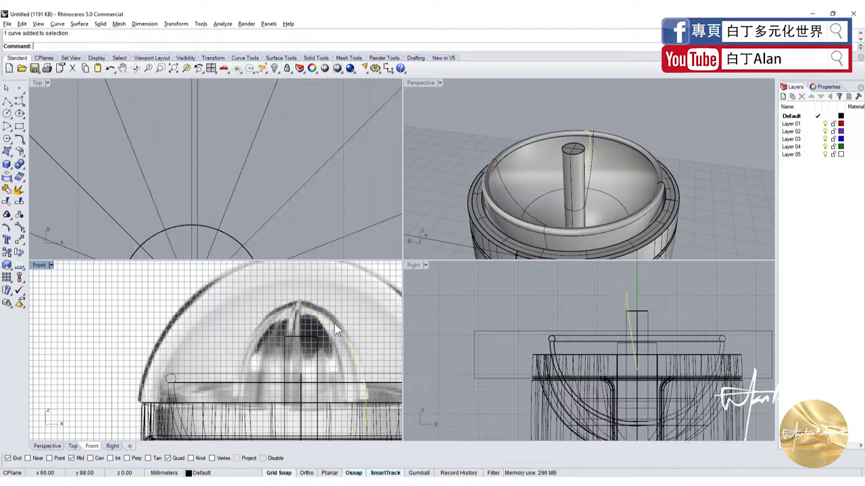
scroll(327, 326, down, 2)
scroll(354, 368, up, 2)
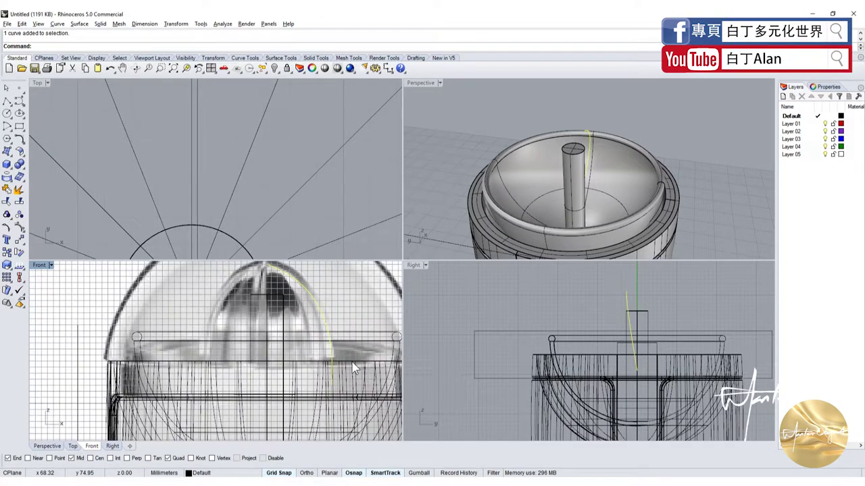
key(F10)
scroll(297, 326, down, 2)
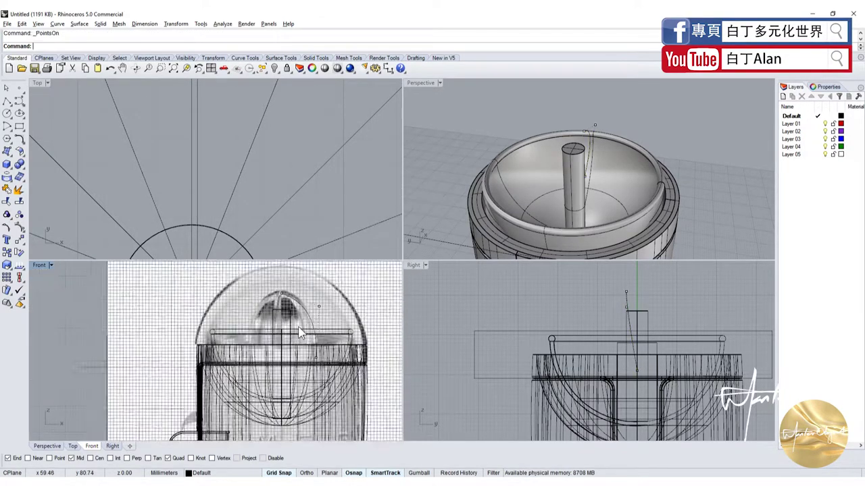
scroll(312, 303, up, 2)
click(327, 323)
mouse_move(327, 322)
mouse_down()
mouse_move(291, 295)
mouse_move(303, 296)
mouse_up()
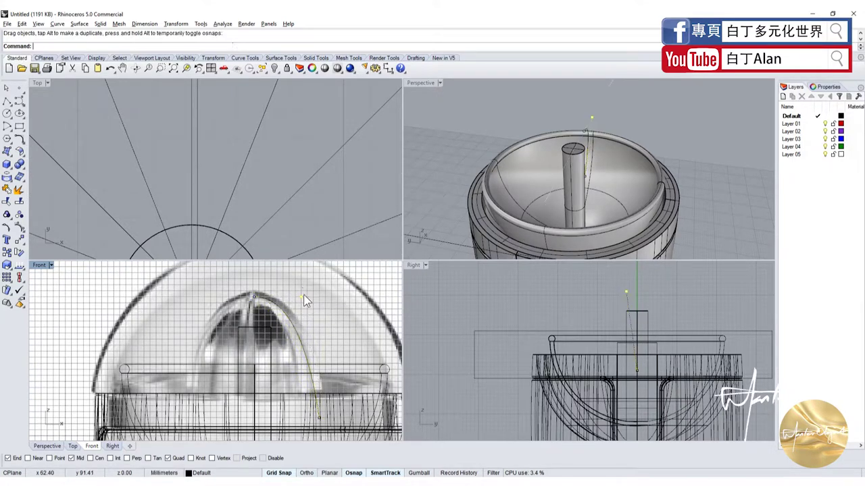
scroll(312, 318, down, 3)
click(308, 326)
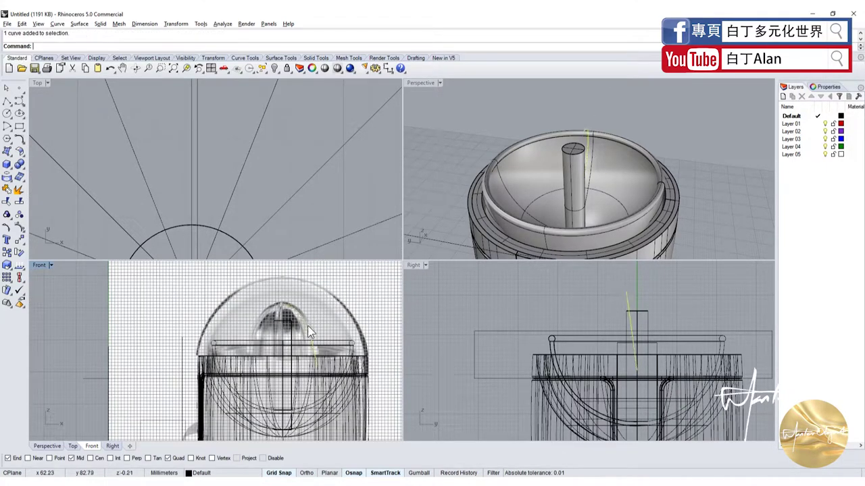
click(12, 156)
click(48, 195)
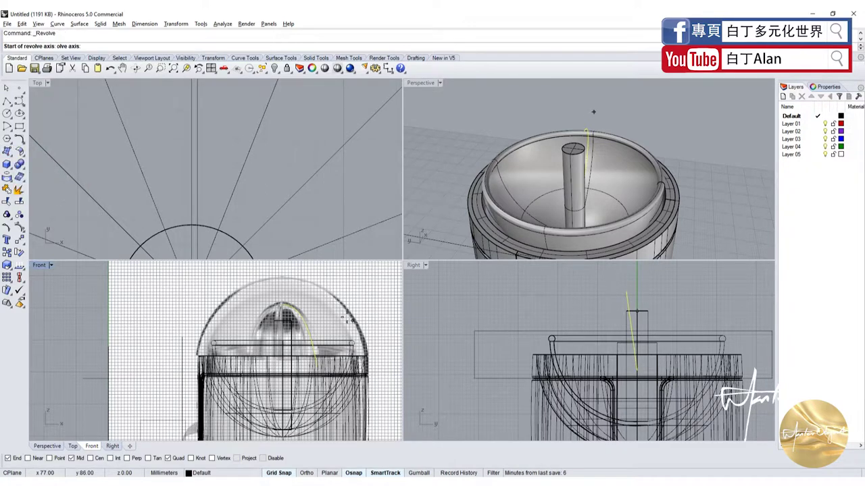
click(284, 305)
scroll(284, 305, down, 2)
scroll(290, 291, down, 2)
click(294, 274)
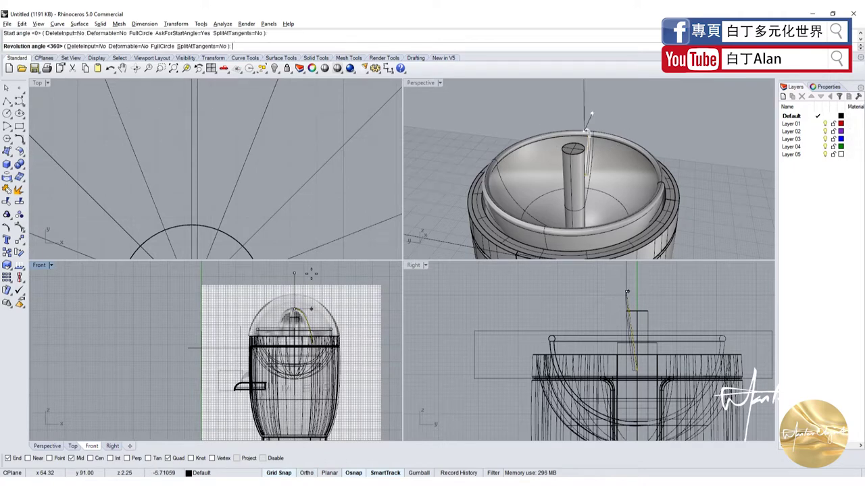
key(Return)
click(595, 171)
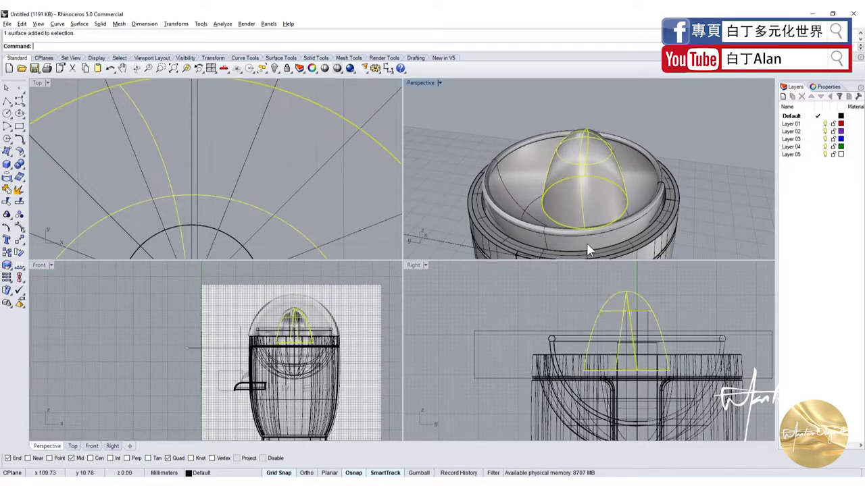
scroll(635, 308, up, 3)
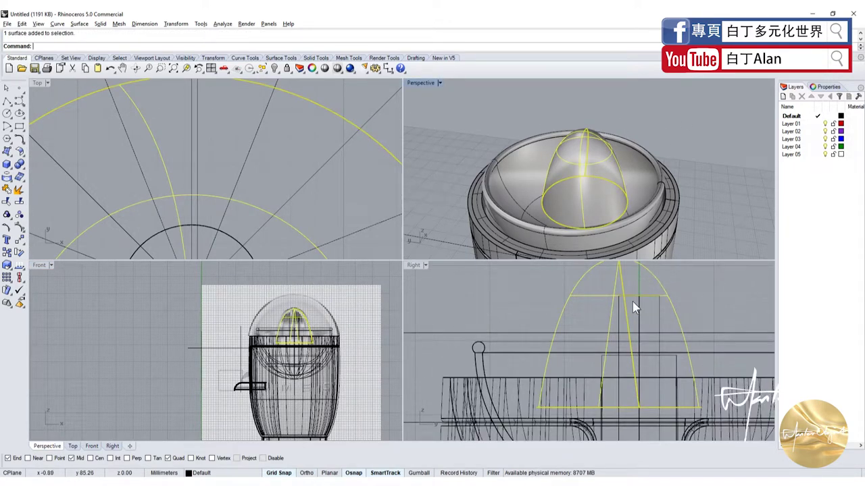
click(20, 243)
scroll(252, 176, down, 5)
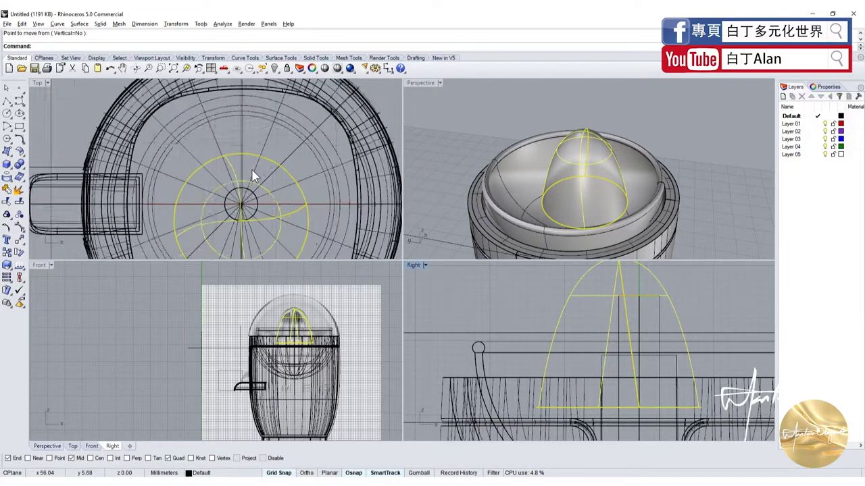
scroll(251, 175, down, 2)
key(ctrl+z)
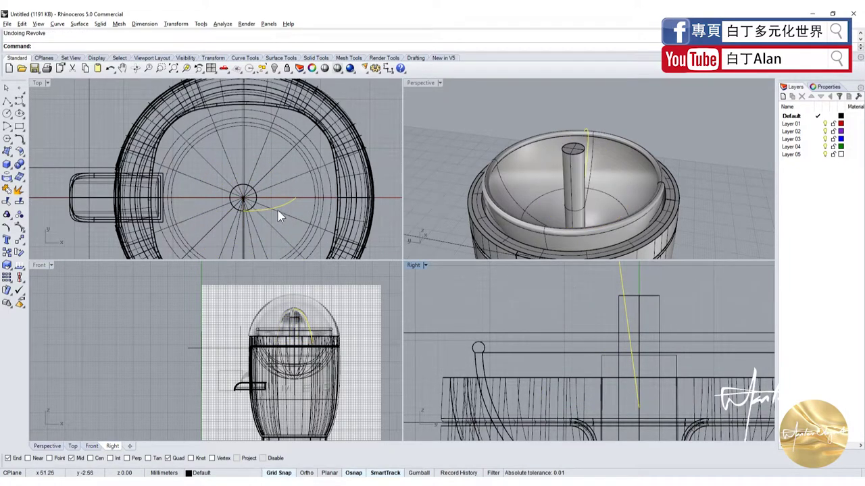
Try snapping a profile-curve control point onto the curve's end, then undo the move
click(275, 221)
scroll(259, 218, up, 2)
scroll(203, 206, up, 2)
click(186, 206)
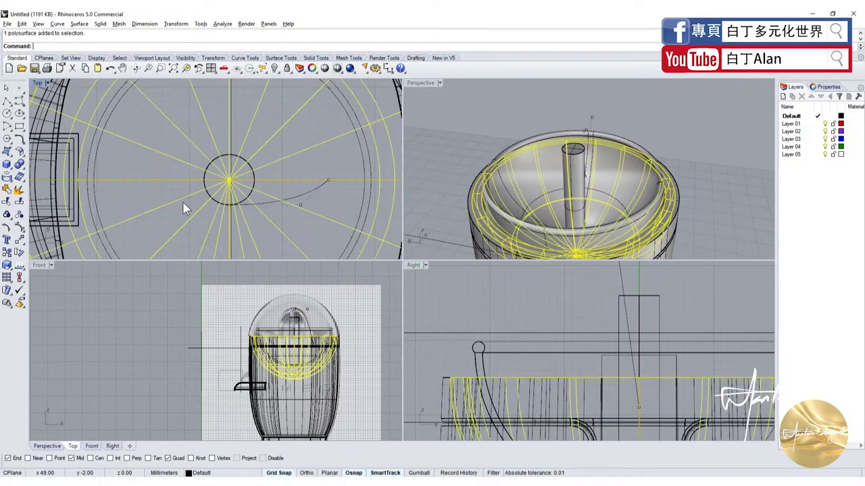
drag(223, 194, 342, 224)
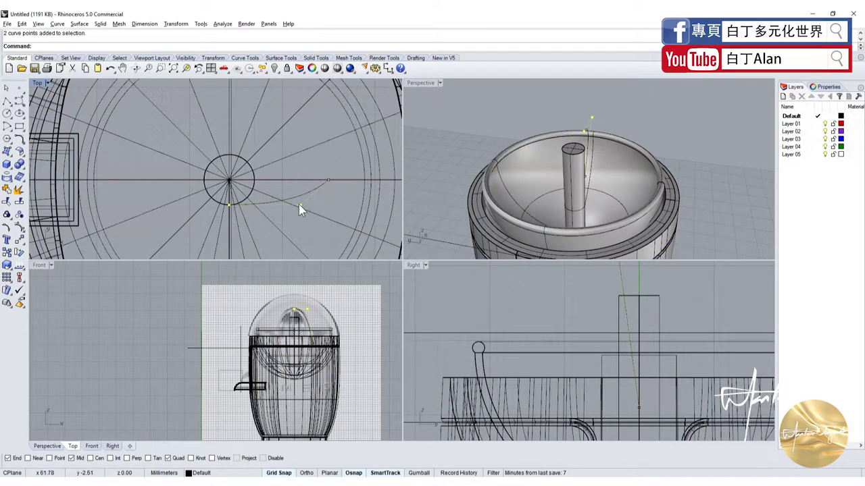
mouse_move(299, 204)
mouse_down()
mouse_move(328, 178)
mouse_move(303, 183)
mouse_up()
key(ctrl+z)
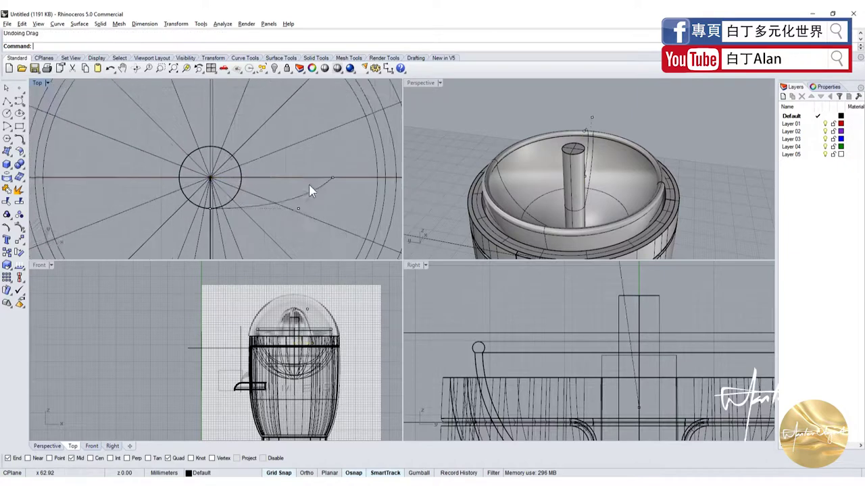
Hide the body parts around the centre and select the arched profile curve with control points shown
drag(272, 179, 208, 142)
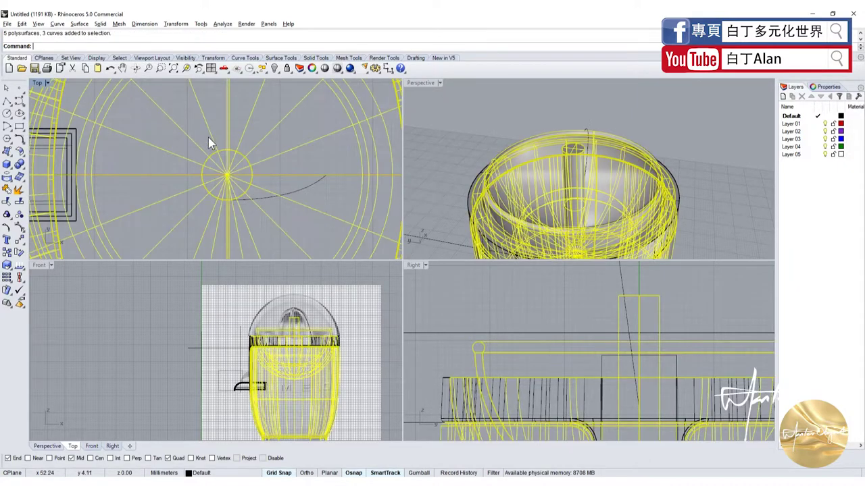
click(277, 69)
click(263, 197)
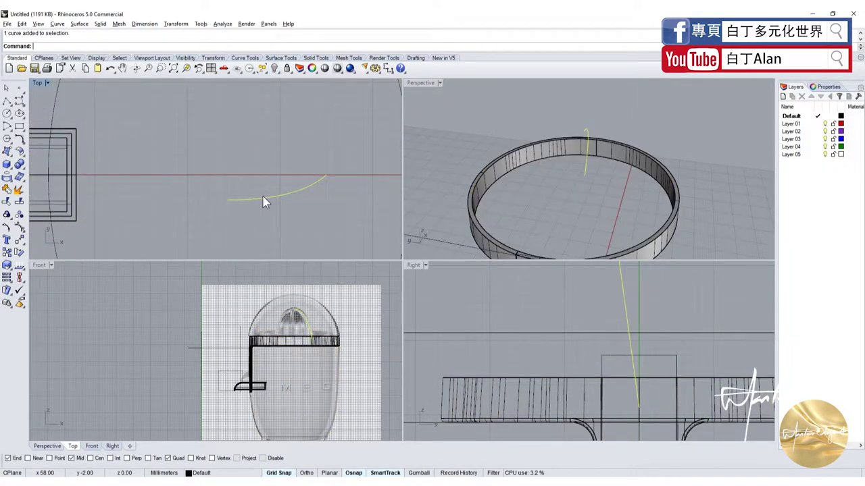
key(F10)
mouse_move(217, 190)
mouse_down()
mouse_move(307, 208)
mouse_move(302, 176)
mouse_up()
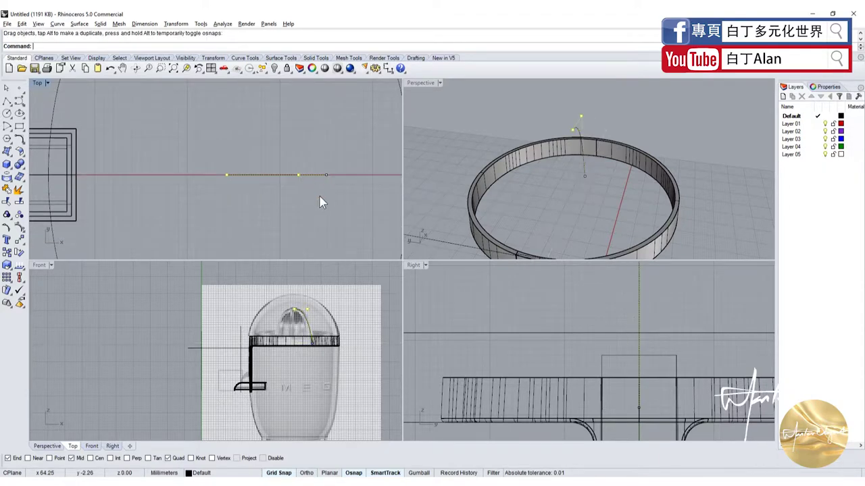
click(302, 315)
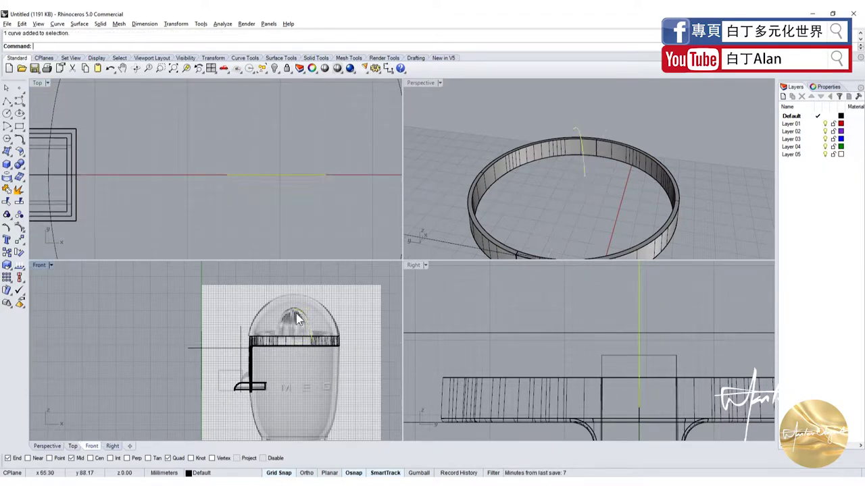
Revolve the profile curve a full circle about a vertical axis from its top
click(9, 155)
click(44, 194)
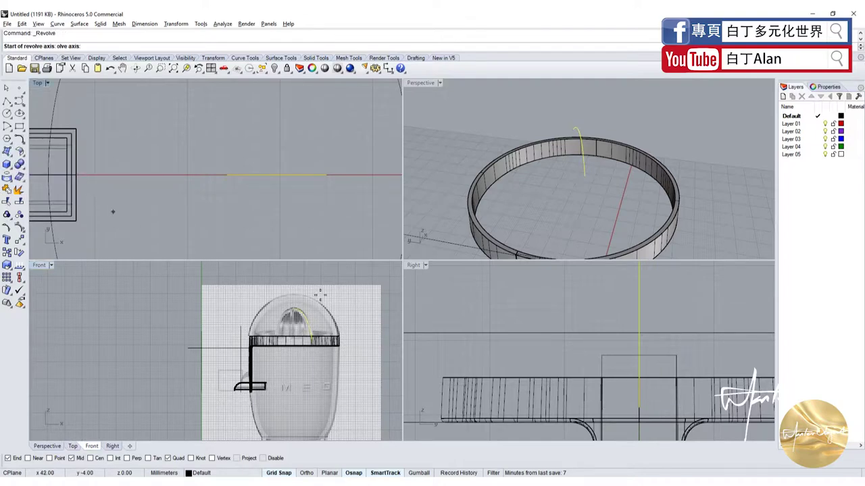
click(295, 310)
click(295, 382)
key(Return)
key(Return)
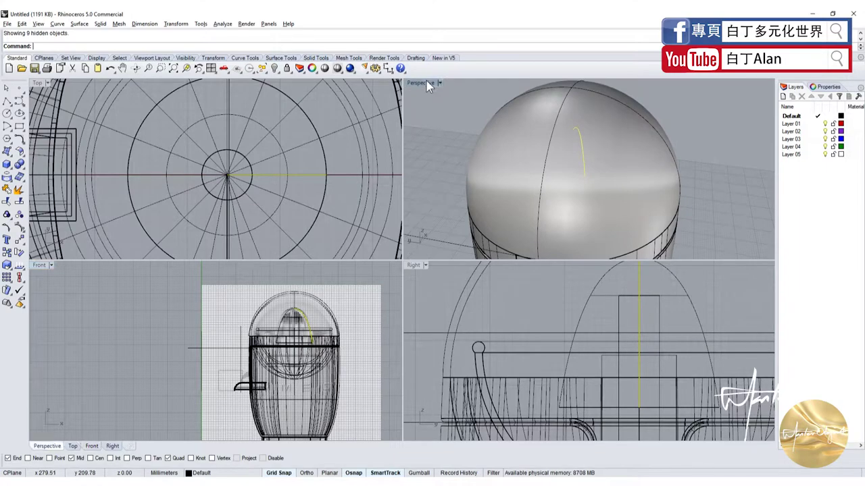
Maximize the Perspective view and hide the outer dome and rim to reveal the reamer cone
double_click(47, 446)
click(359, 166)
click(275, 69)
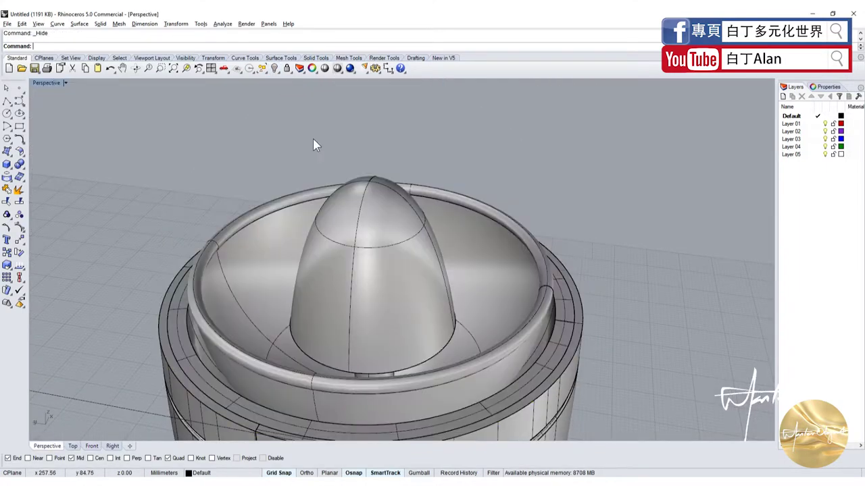
mouse_move(313, 138)
right_down()
mouse_move(212, 192)
mouse_move(196, 255)
right_up()
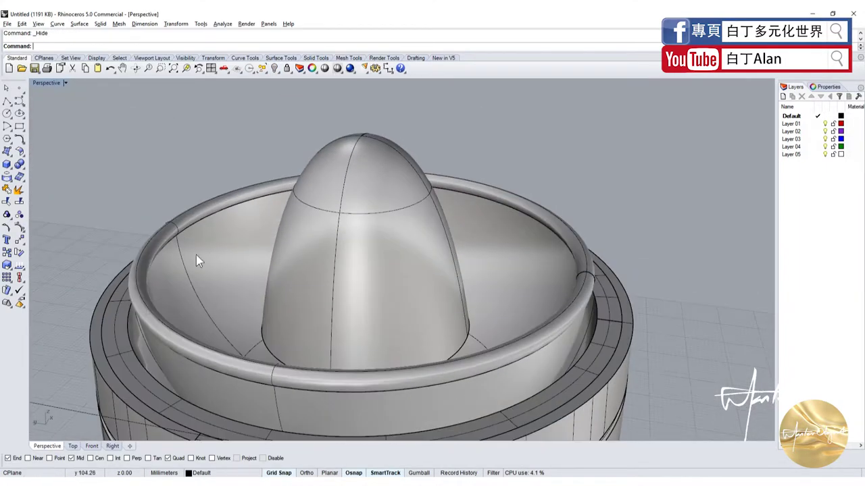
click(140, 308)
right_drag(141, 308, 99, 325)
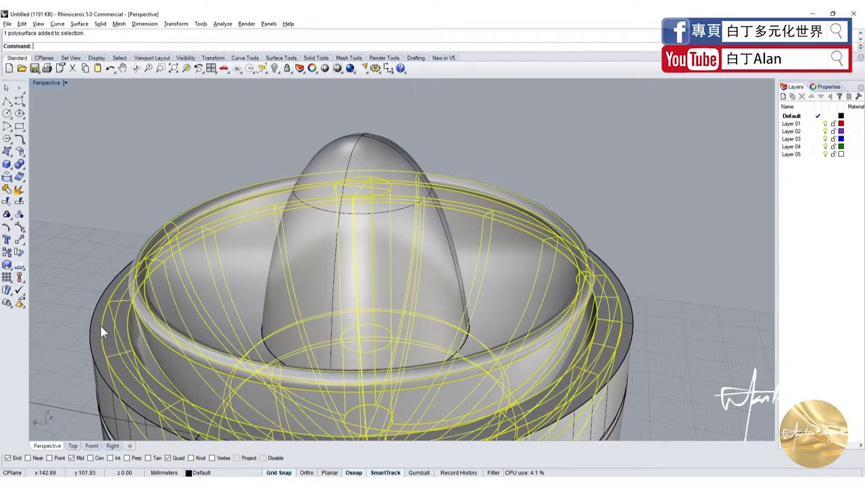
click(274, 69)
right_drag(380, 247, 78, 210)
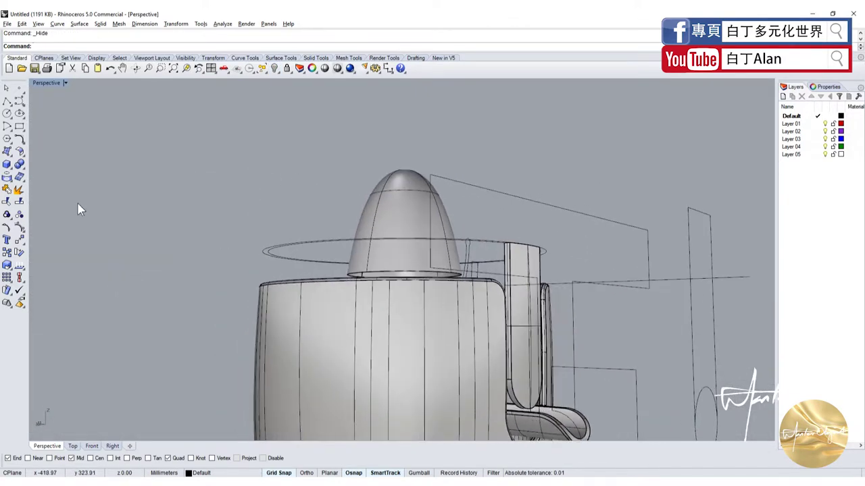
click(7, 151)
Create a flat planar surface from the reamer cone's bottom edge curve
click(46, 154)
right_drag(284, 271, 363, 305)
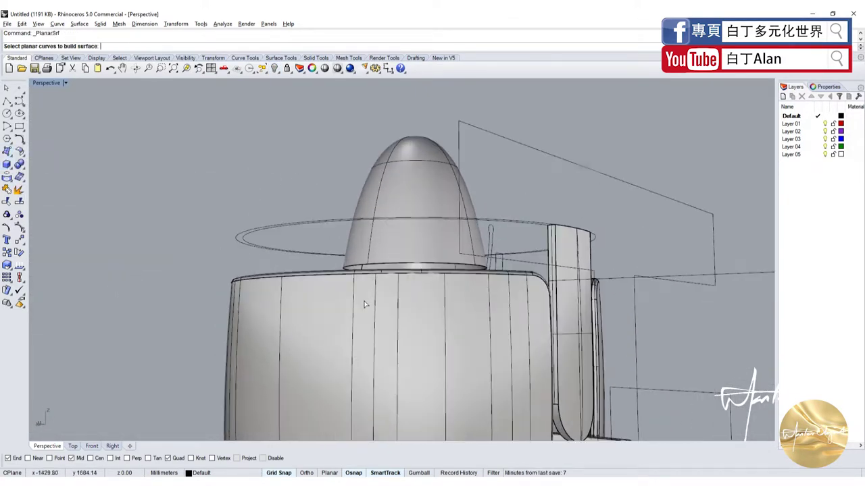
scroll(363, 304, up, 5)
click(395, 239)
key(Return)
Join the base cap to the cone surface and restore the four-view layout
mouse_move(399, 232)
right_down()
mouse_move(411, 214)
mouse_move(447, 251)
mouse_move(466, 247)
right_up()
click(463, 249)
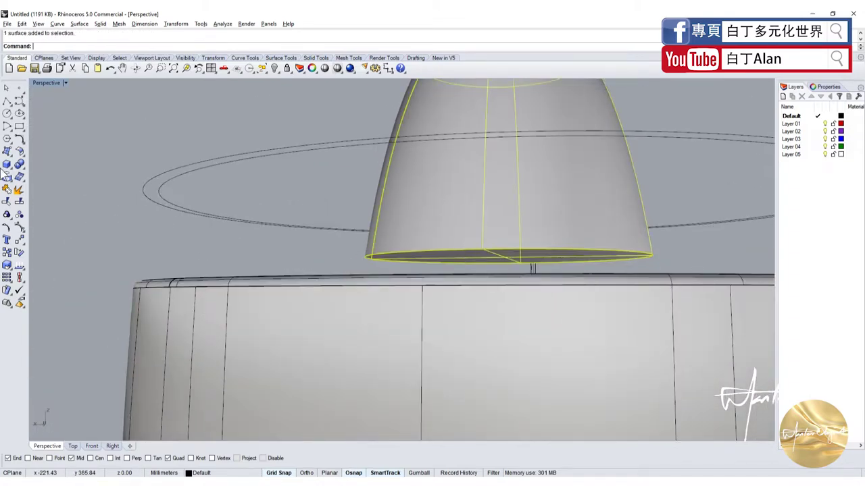
click(6, 189)
right_drag(87, 159, 368, 196)
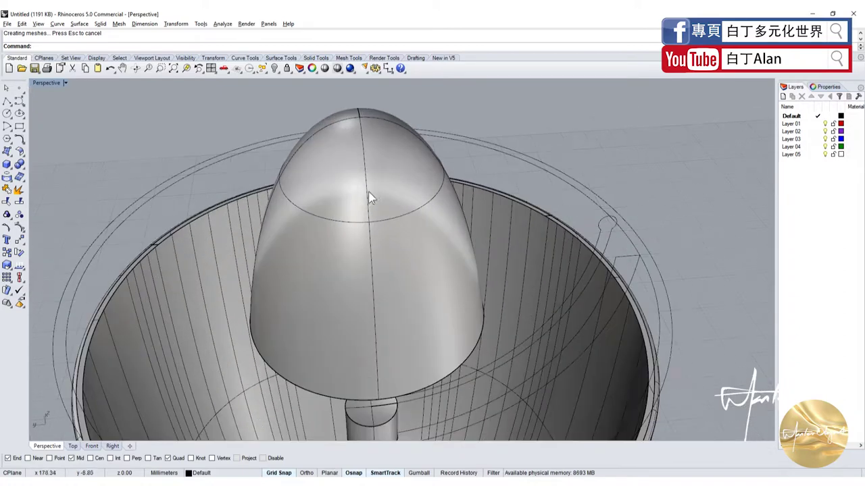
click(368, 196)
click(25, 173)
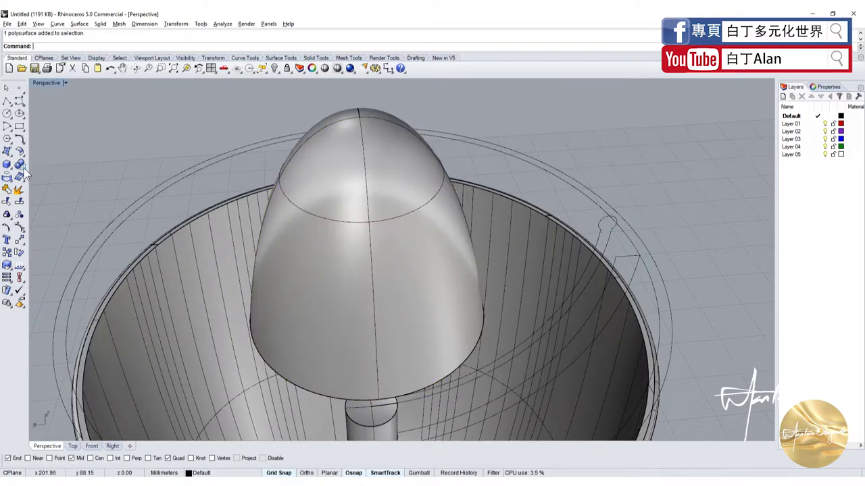
double_click(55, 82)
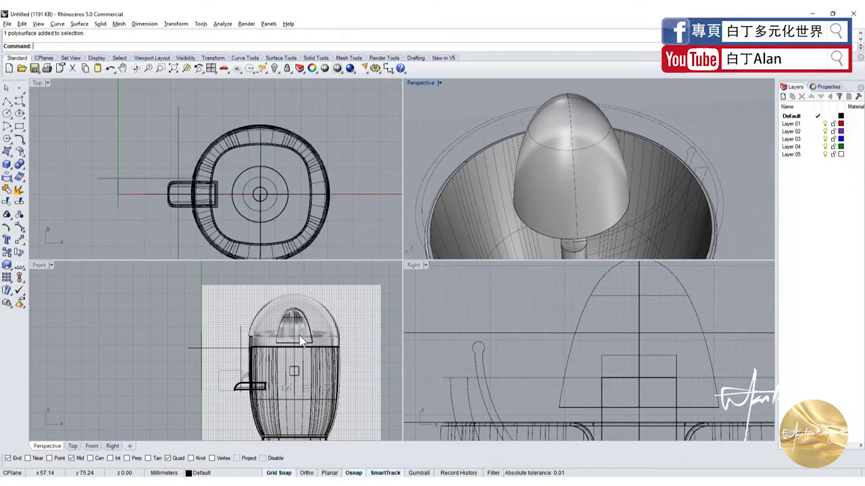
Select all objects except the reamer cone and hide the body and handle
scroll(302, 341, down, 3)
scroll(213, 143, down, 3)
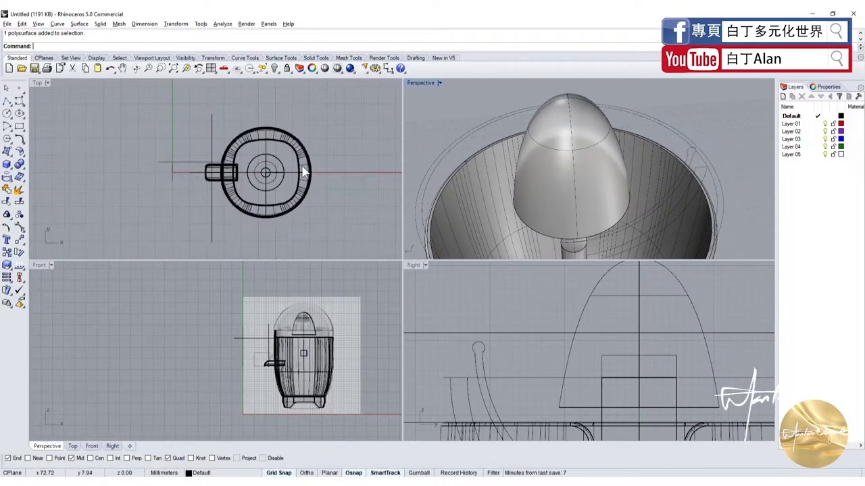
right_drag(432, 174, 585, 148)
scroll(302, 317, up, 1)
scroll(302, 317, up, 4)
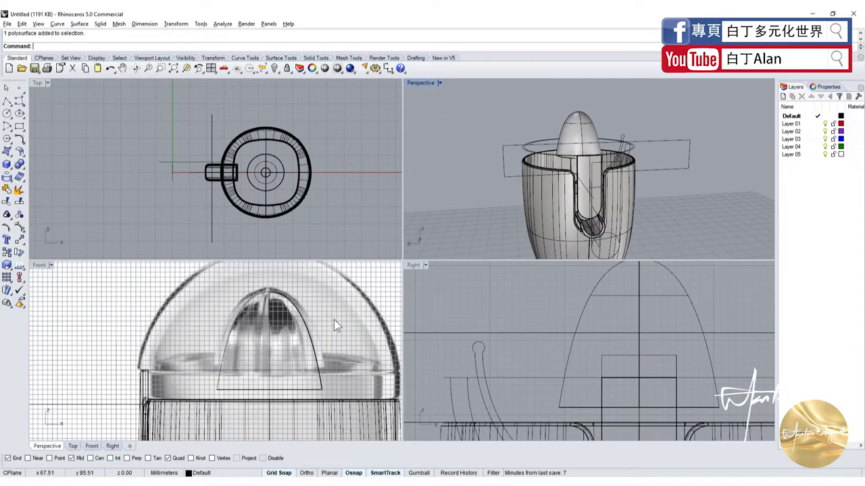
scroll(295, 322, up, 2)
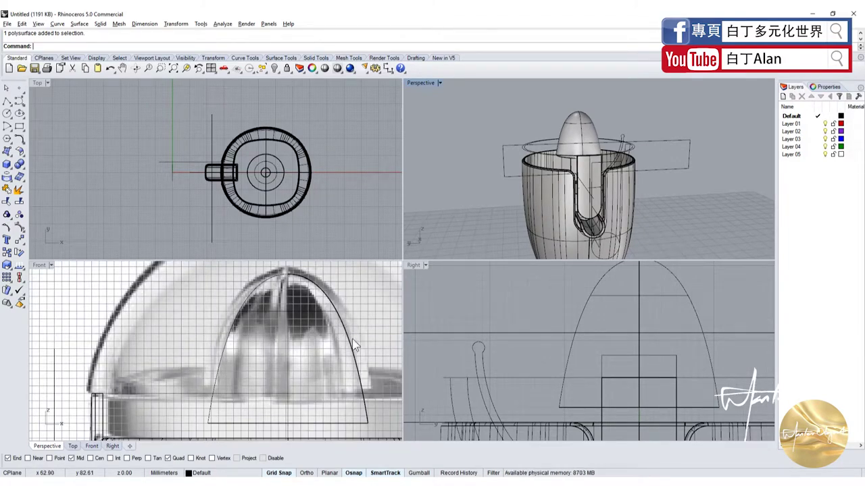
scroll(355, 346, down, 5)
scroll(237, 310, down, 3)
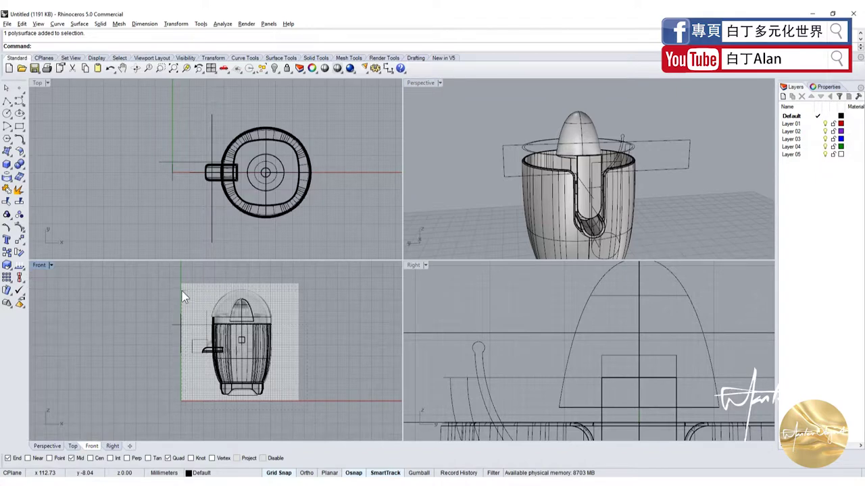
key(ctrl+a)
scroll(240, 309, up, 3)
scroll(242, 308, up, 2)
ctrl+click(243, 307)
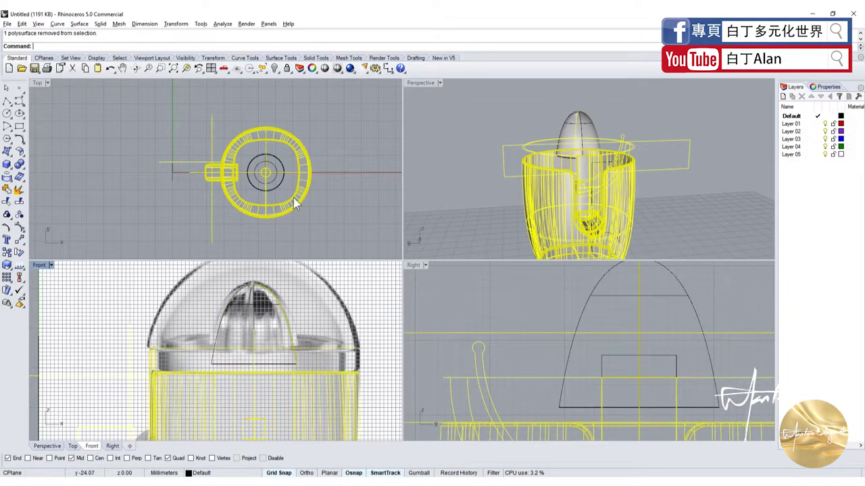
click(274, 68)
Select the centre post's two curves in Perspective and hide them
click(584, 220)
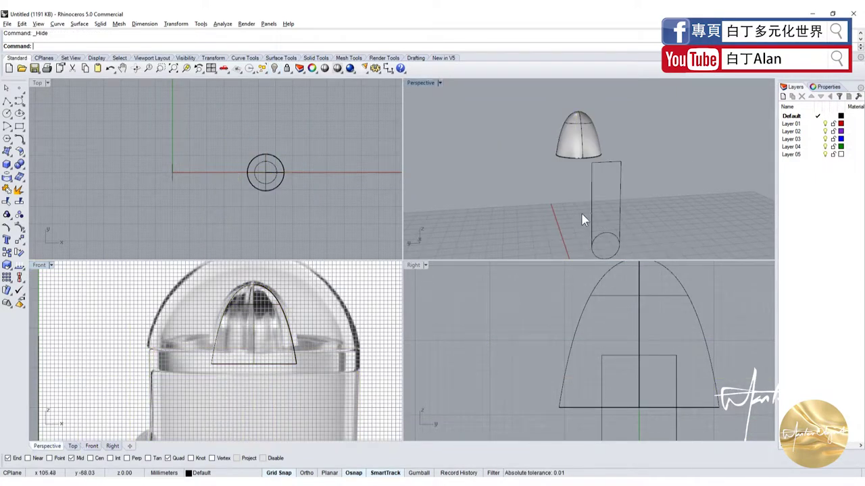
click(364, 69)
click(274, 68)
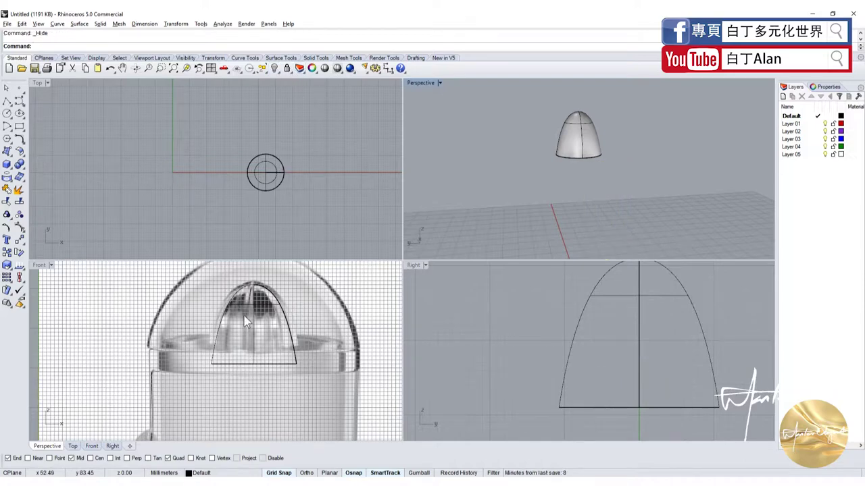
scroll(245, 312, up, 2)
scroll(255, 305, up, 2)
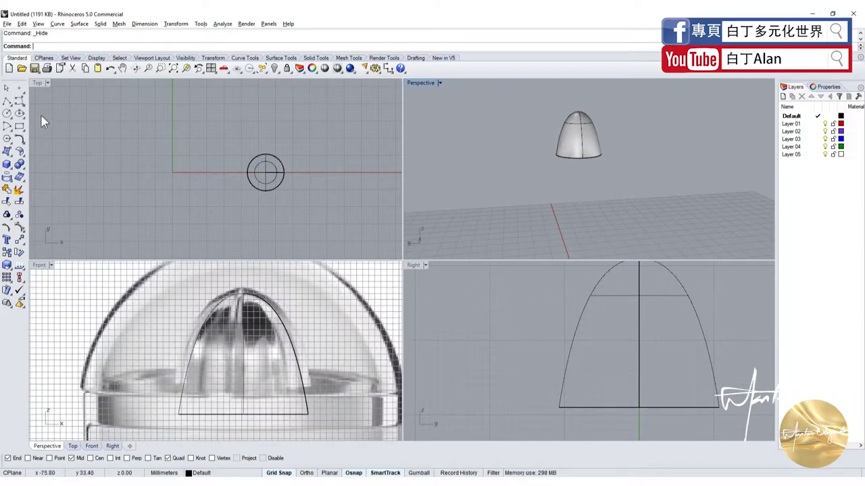
Draw a horizontal guide polyline across the reamer in the Top view
click(7, 101)
scroll(262, 162, up, 2)
scroll(262, 162, up, 2)
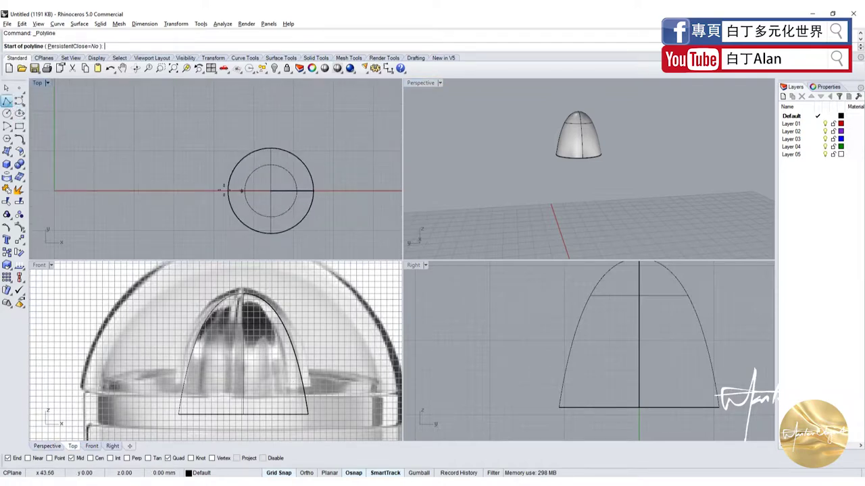
click(189, 191)
click(362, 191)
key(Return)
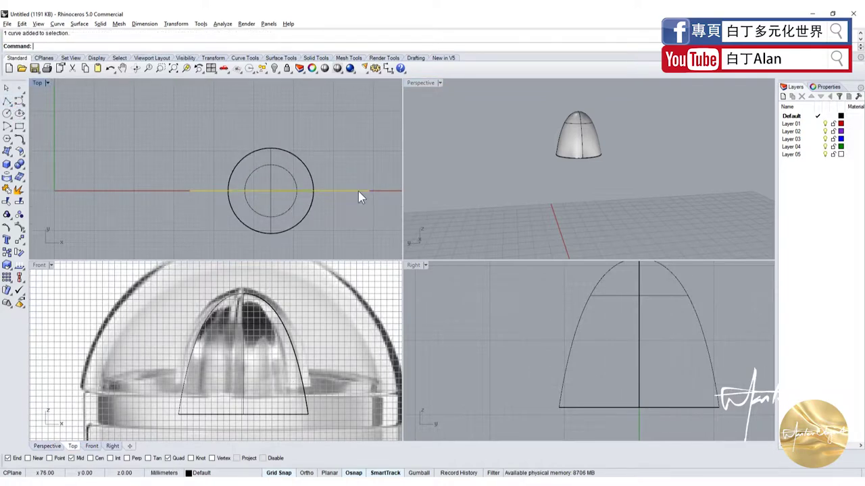
Rotate the guide line 90° about the circle centre and paste back a horizontal copy
click(19, 252)
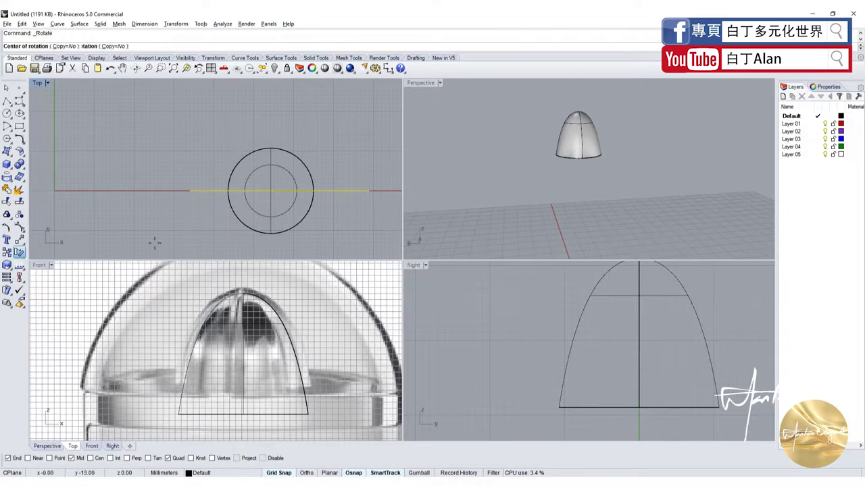
click(270, 191)
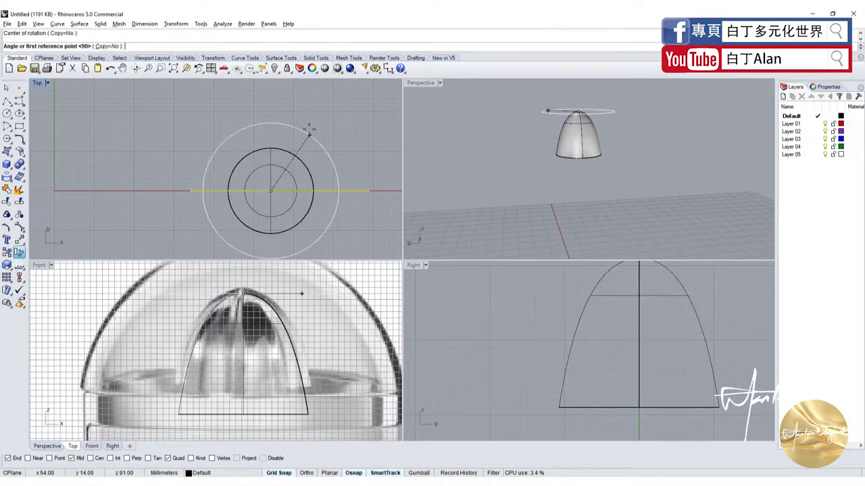
click(311, 115)
key(Return)
key(ctrl+v)
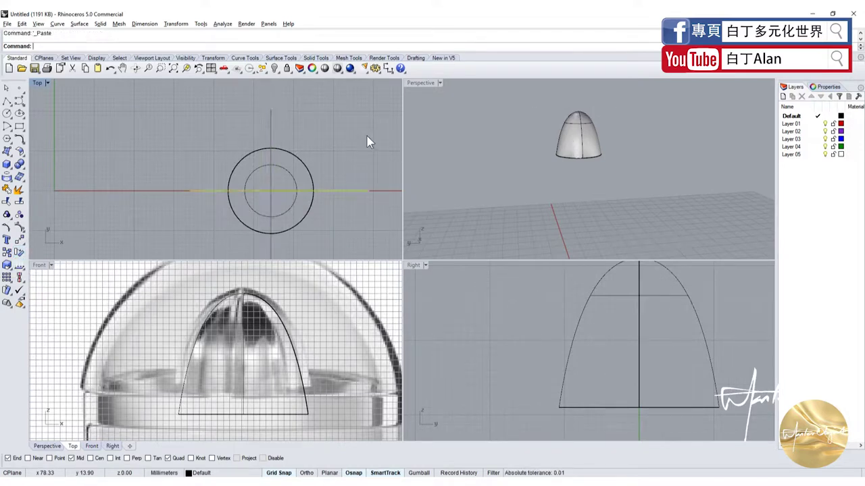
click(349, 191)
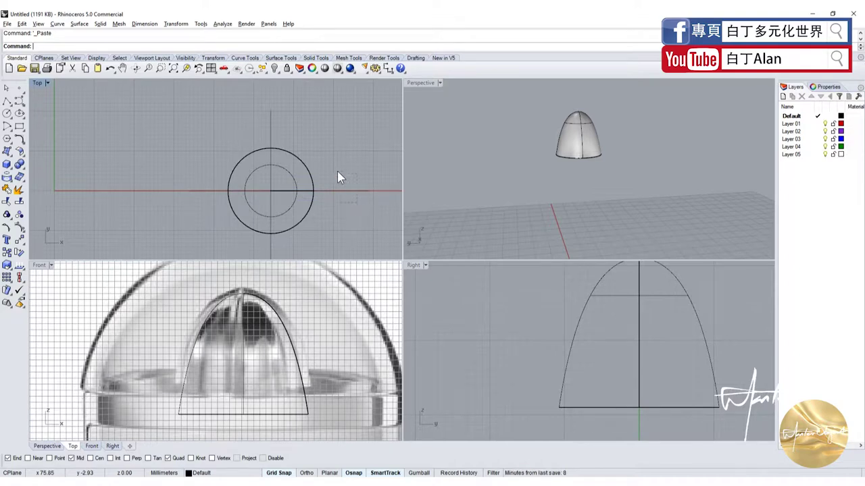
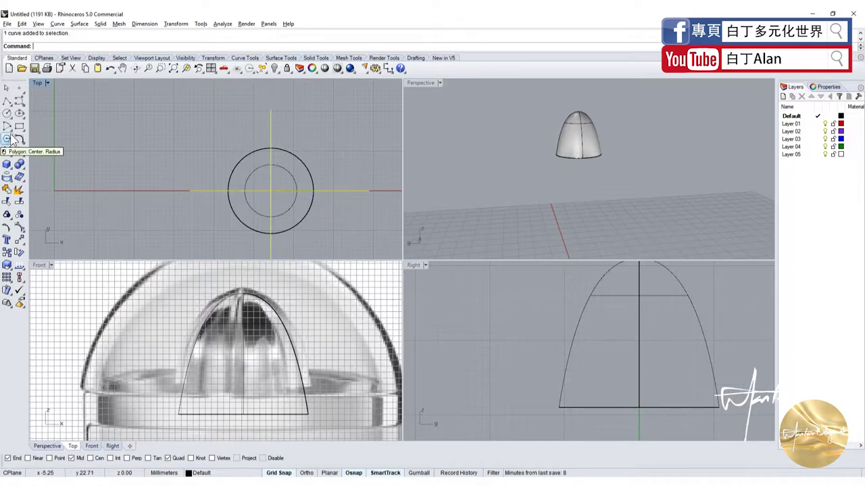
Project the profile curves onto the dome and delete the unwanted projected curves
click(6, 178)
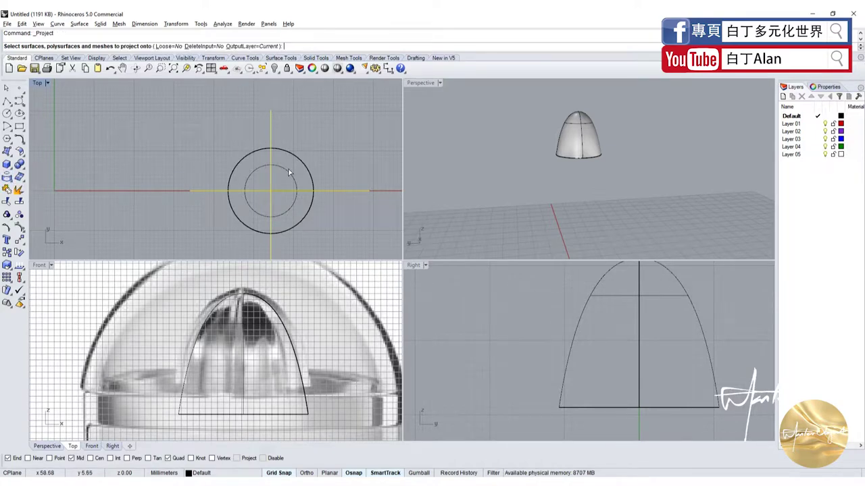
click(288, 172)
key(Return)
right_drag(561, 156, 588, 141)
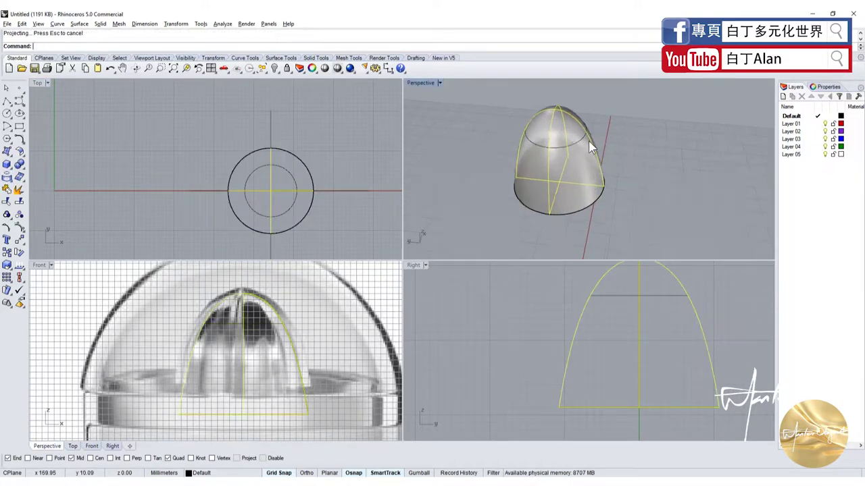
scroll(588, 141, up, 2)
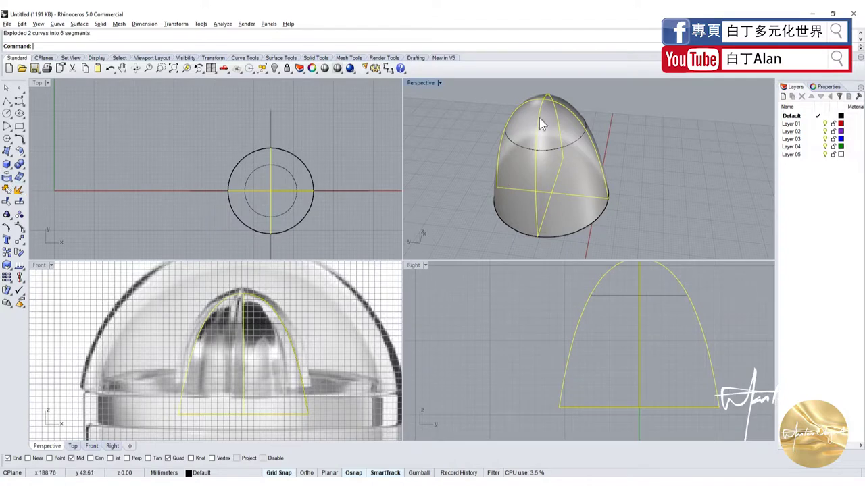
ctrl+click(539, 117)
ctrl+click(543, 103)
ctrl+click(543, 99)
ctrl+click(538, 101)
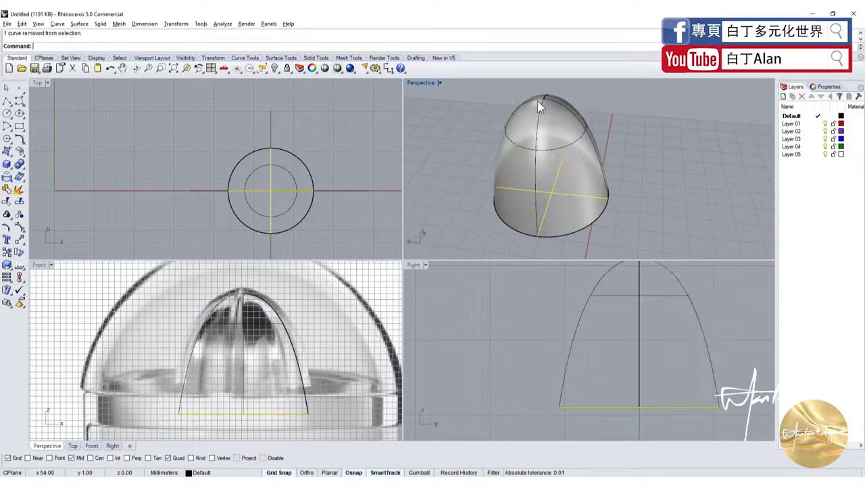
key(Delete)
In the Right view, select every curve except the dome and join them
click(242, 105)
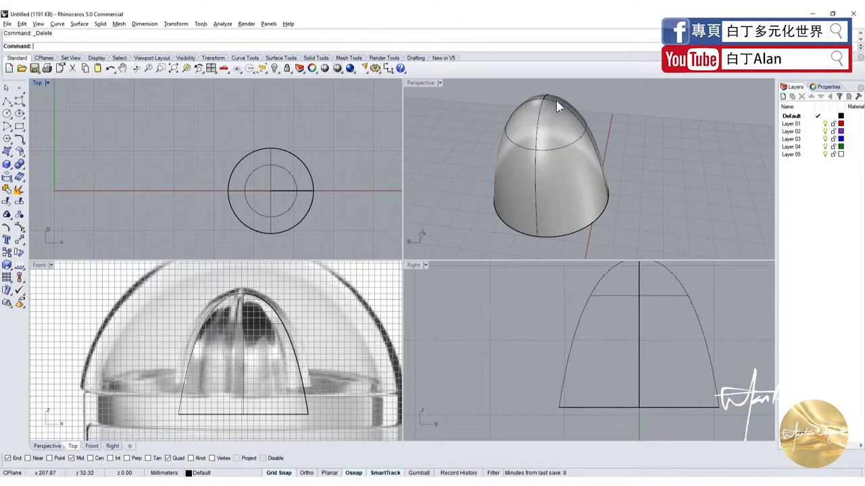
click(612, 316)
key(ctrl+a)
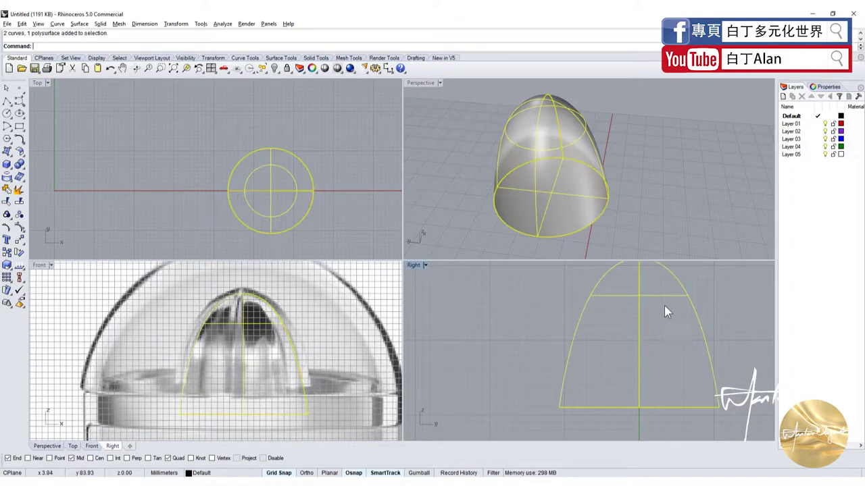
ctrl+click(649, 298)
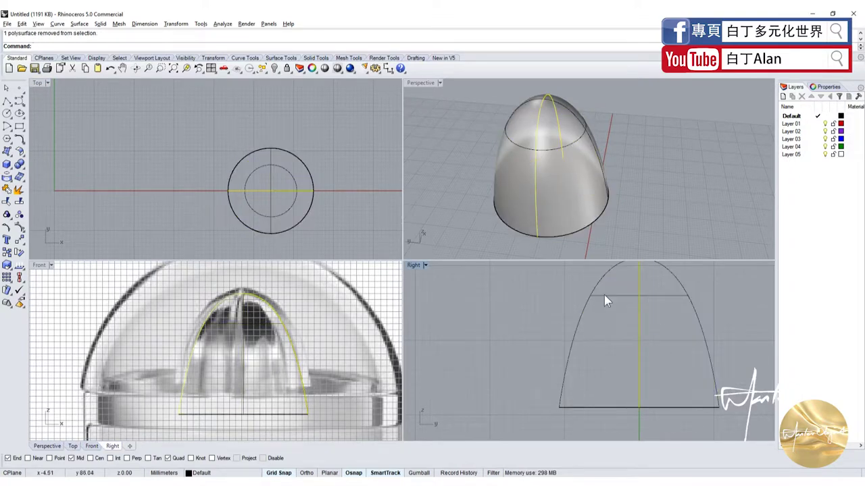
click(7, 190)
key(Escape)
Join the two arch halves into a single open profile curve
key(ctrl+a)
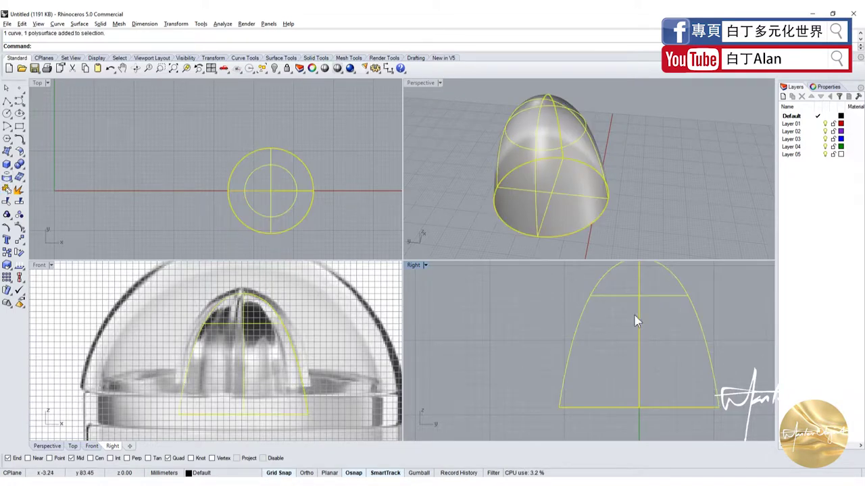
click(685, 331)
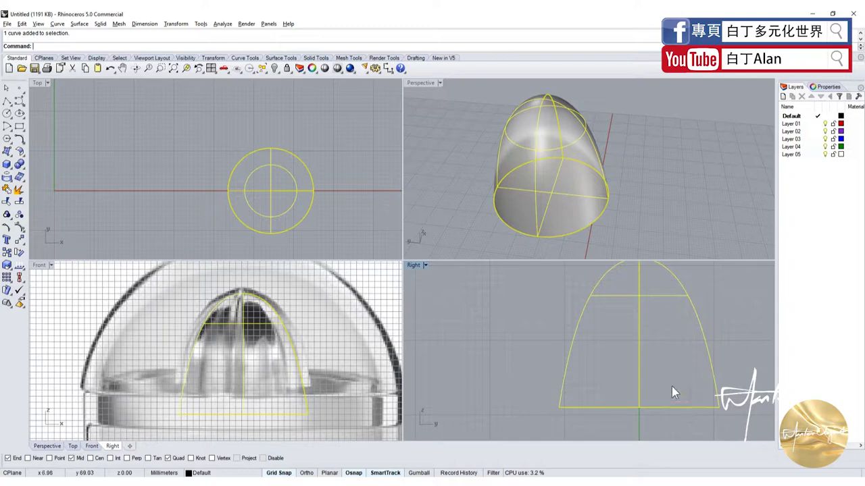
ctrl+click(639, 360)
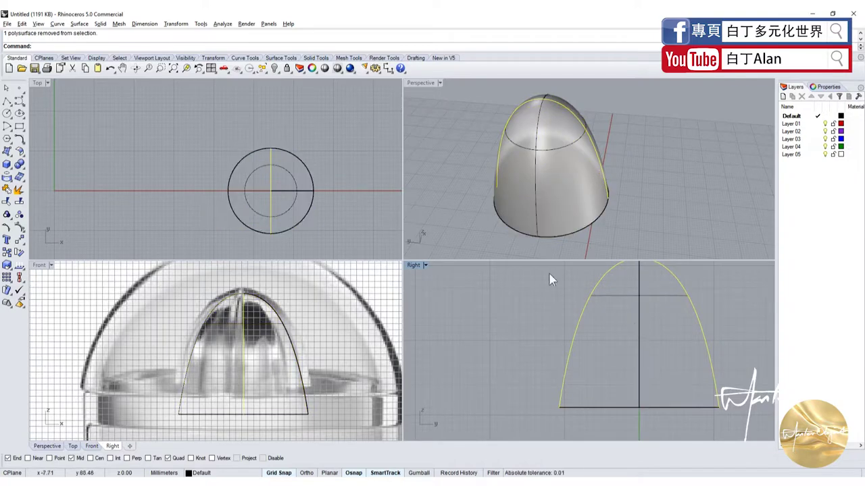
click(6, 191)
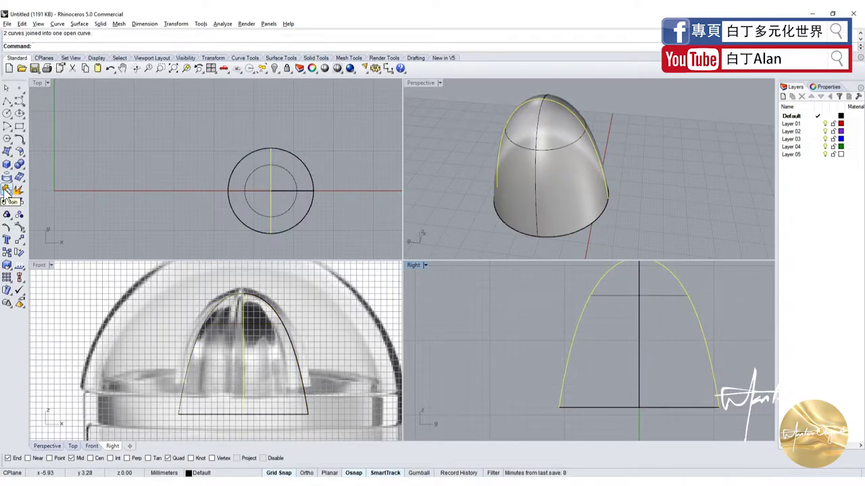
click(426, 103)
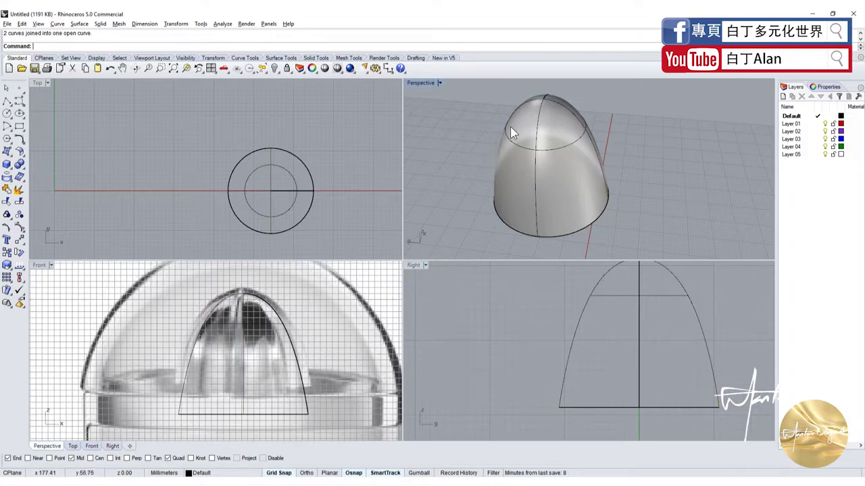
Try picking the dome among overlapping objects, then cancel and zoom in
click(554, 112)
click(561, 104)
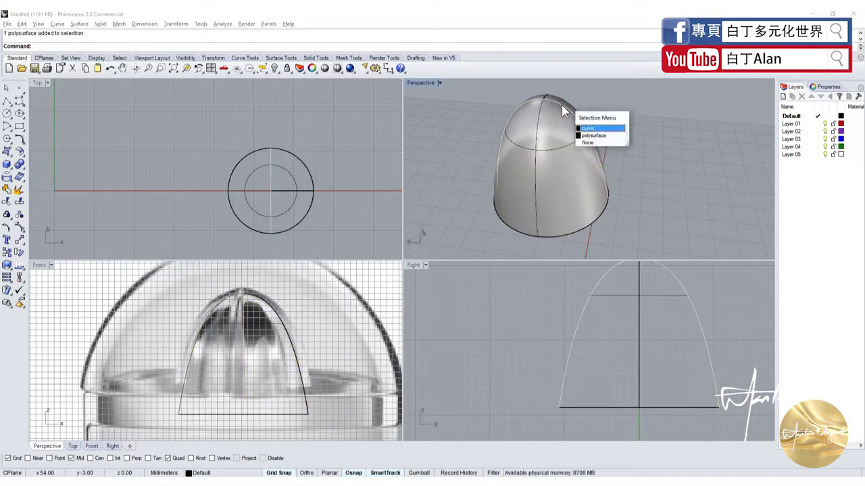
click(355, 172)
scroll(280, 176, up, 1)
scroll(280, 175, up, 2)
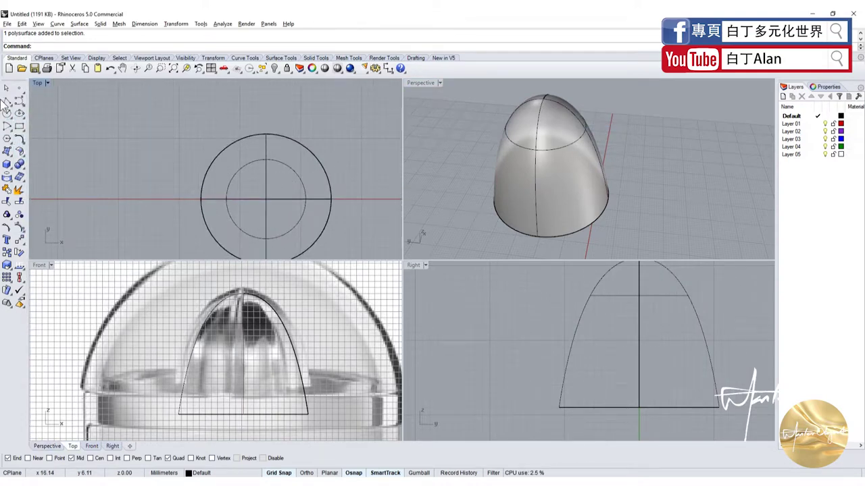
Draw a three-sided polygon at the outer circle's top quadrant in Top view
click(10, 139)
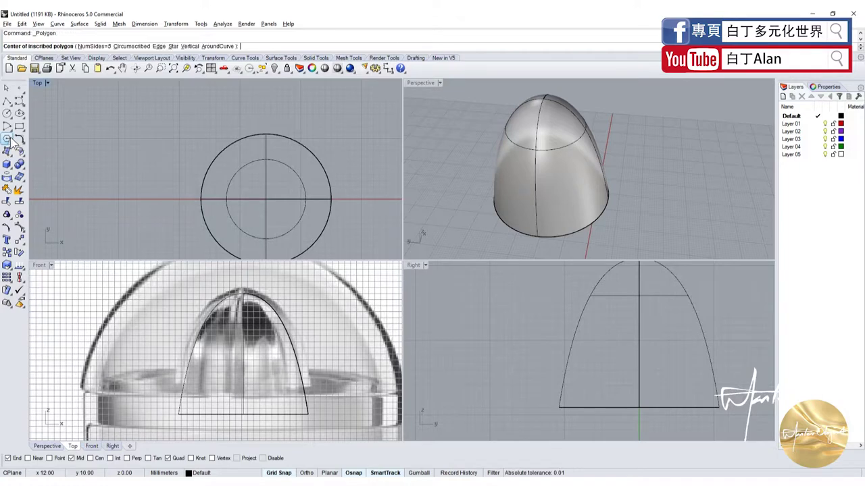
text(3)
key(Return)
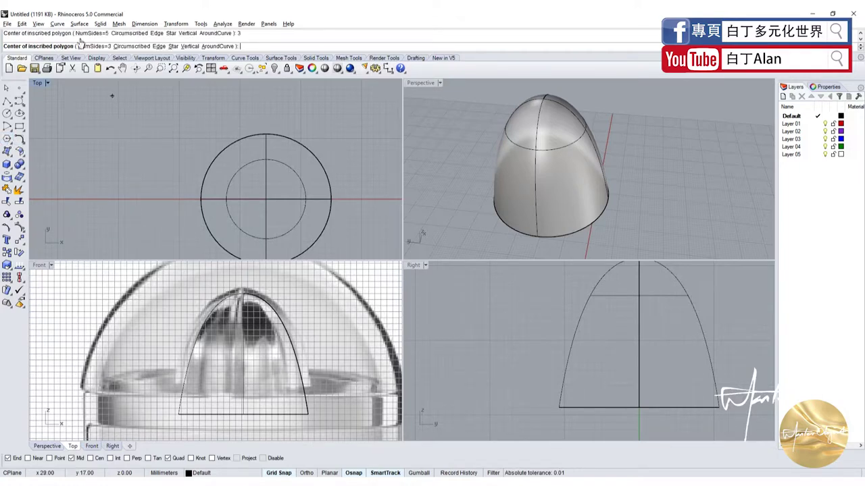
scroll(281, 145, up, 3)
click(259, 125)
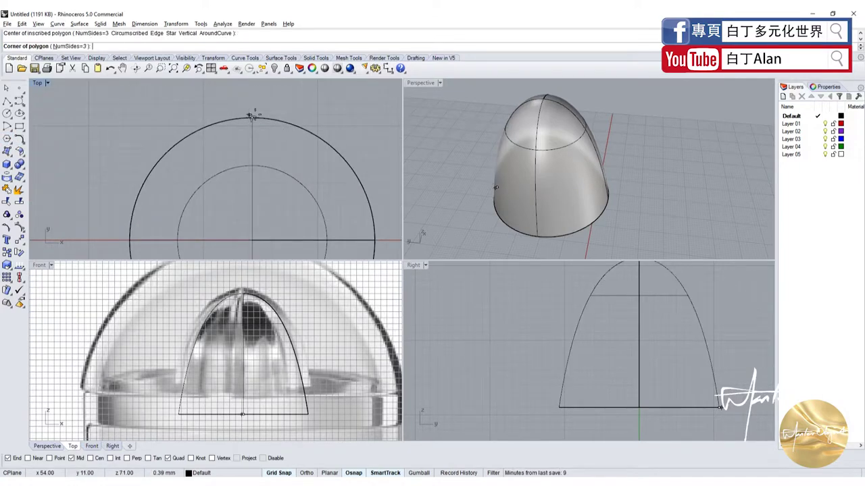
click(265, 102)
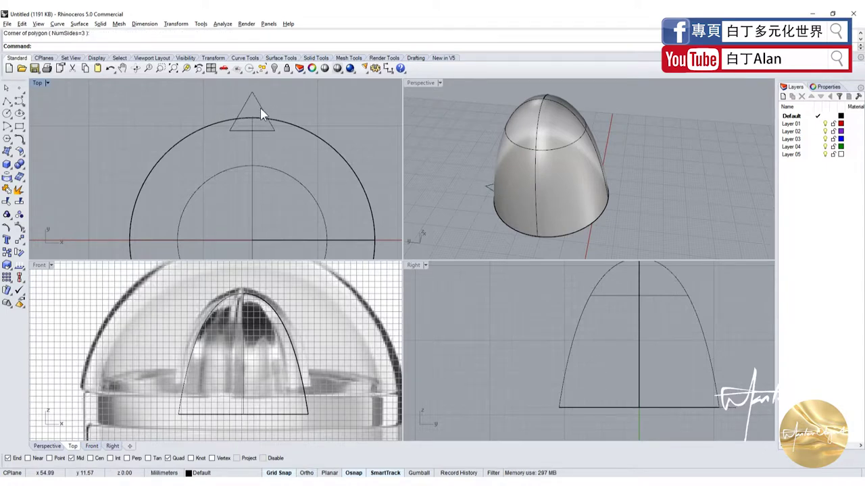
click(260, 108)
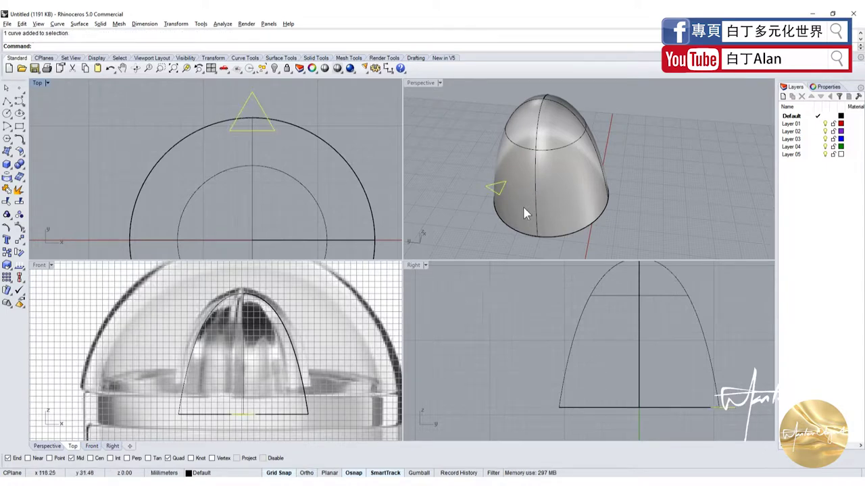
Sweep the triangle along the arch curve with Sweep 1 Rail
mouse_move(523, 206)
right_down()
mouse_move(595, 185)
mouse_move(575, 183)
mouse_move(575, 210)
mouse_move(434, 244)
right_up()
click(578, 186)
click(603, 200)
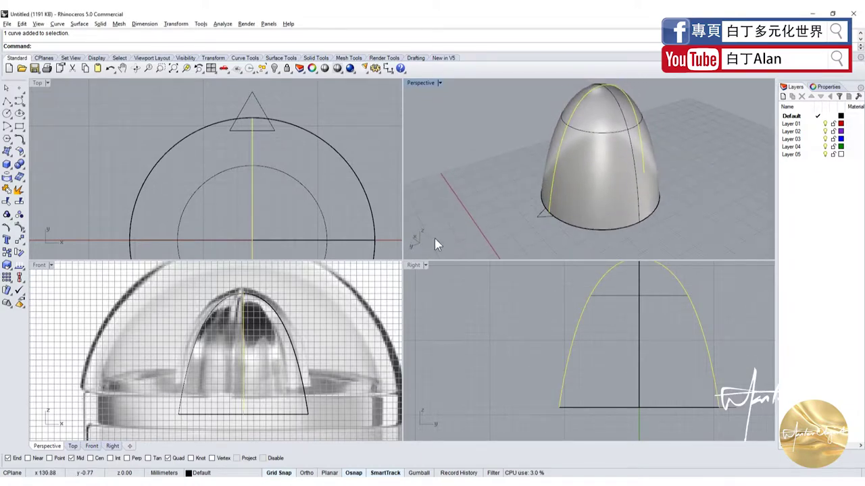
click(8, 151)
click(21, 195)
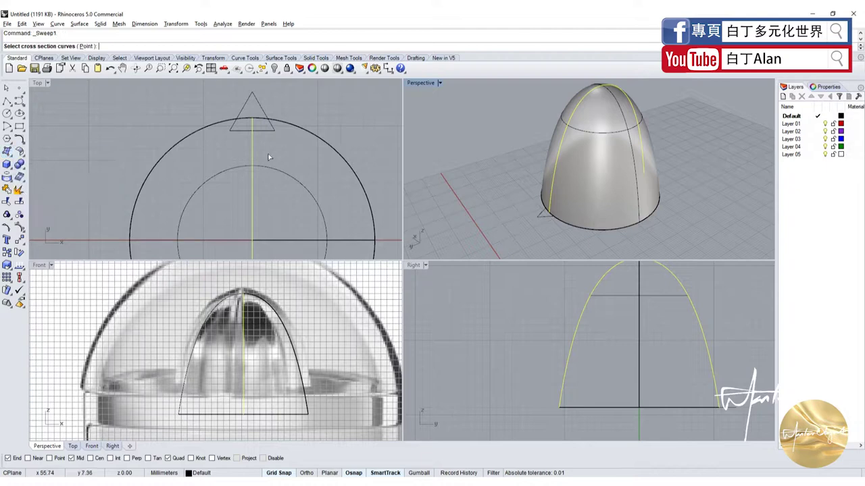
click(264, 133)
key(Return)
key(Return)
key(Return)
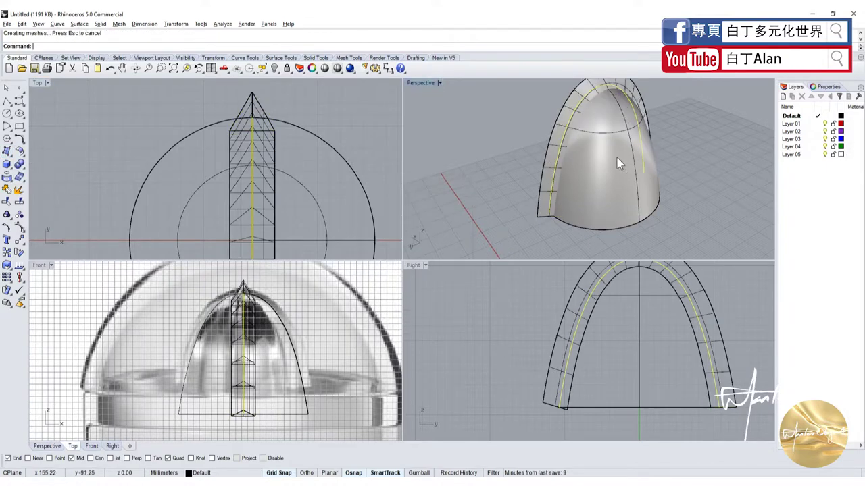
Inspect the sweep from below, undo it, and reselect the triangle
right_drag(513, 176, 503, 129)
right_drag(593, 184, 581, 119)
scroll(618, 174, up, 3)
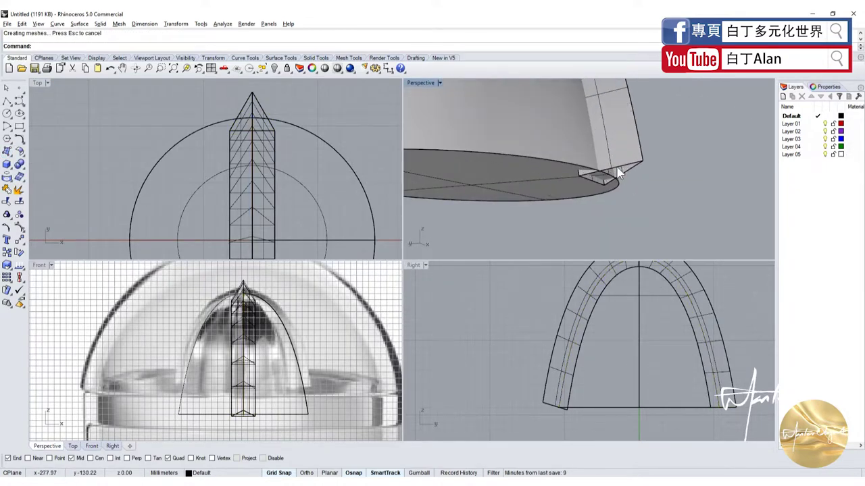
scroll(608, 174, down, 3)
key(ctrl+z)
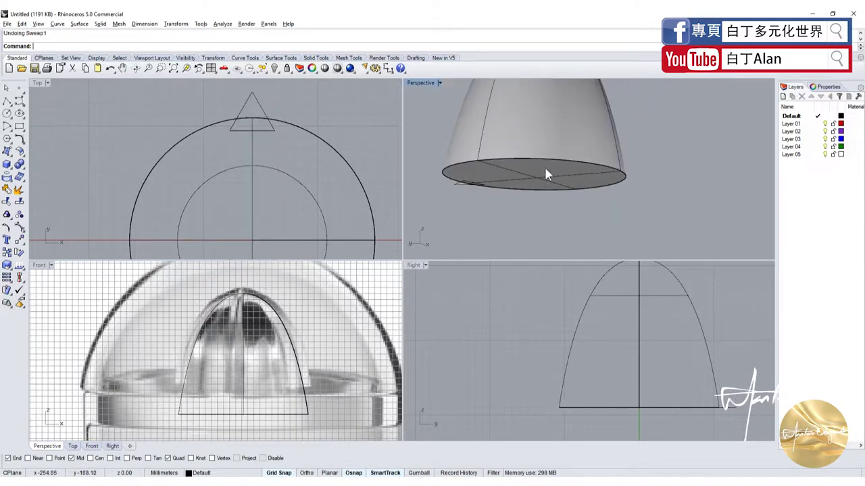
click(461, 189)
scroll(163, 167, down, 3)
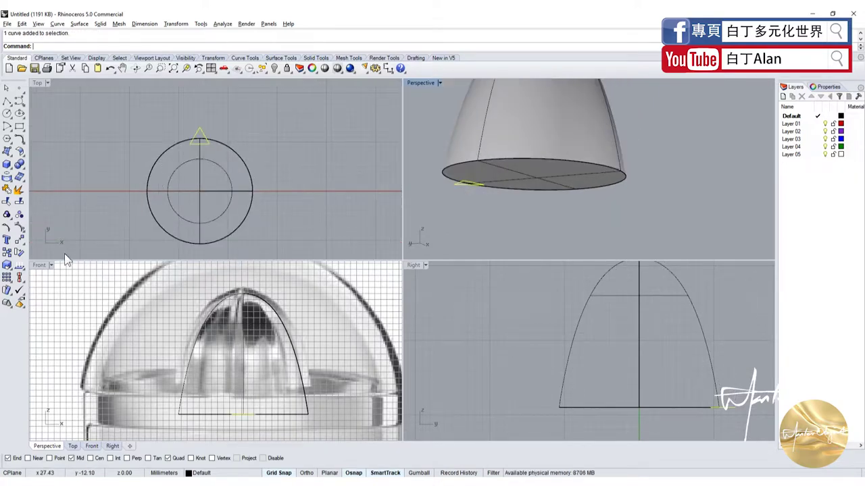
Mirror a copy of the triangle to the bottom of the circle
click(26, 252)
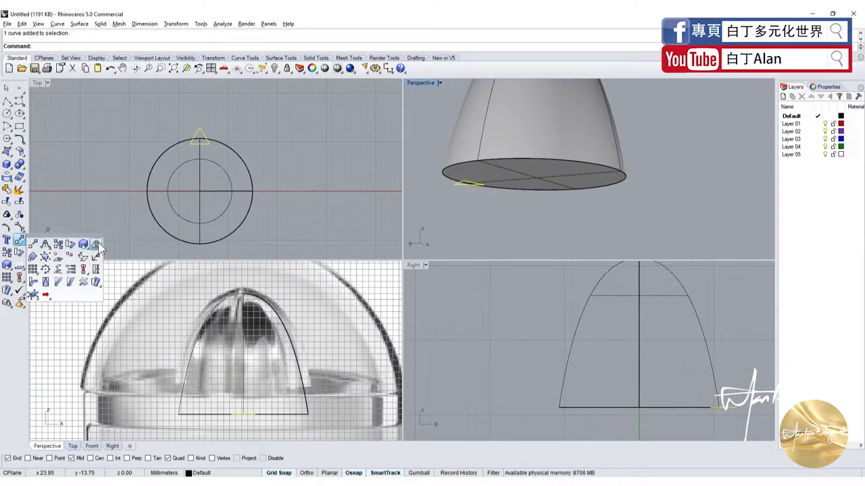
click(102, 248)
click(253, 191)
click(315, 191)
right_drag(513, 155, 521, 193)
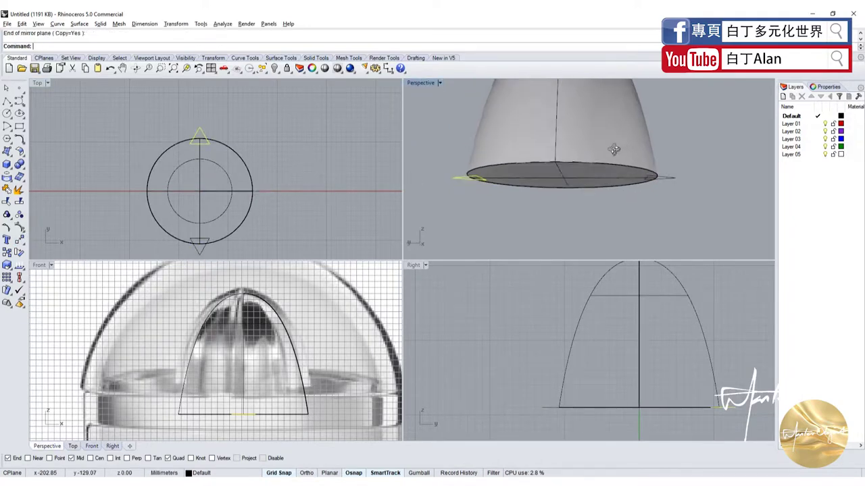
Sweep the top and bottom triangles along the parabola with Sweep 1 Rail
click(200, 177)
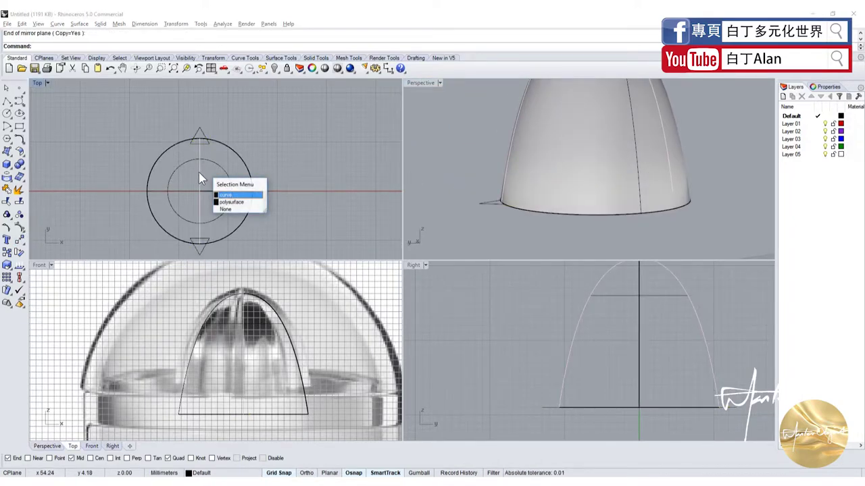
click(230, 201)
click(10, 160)
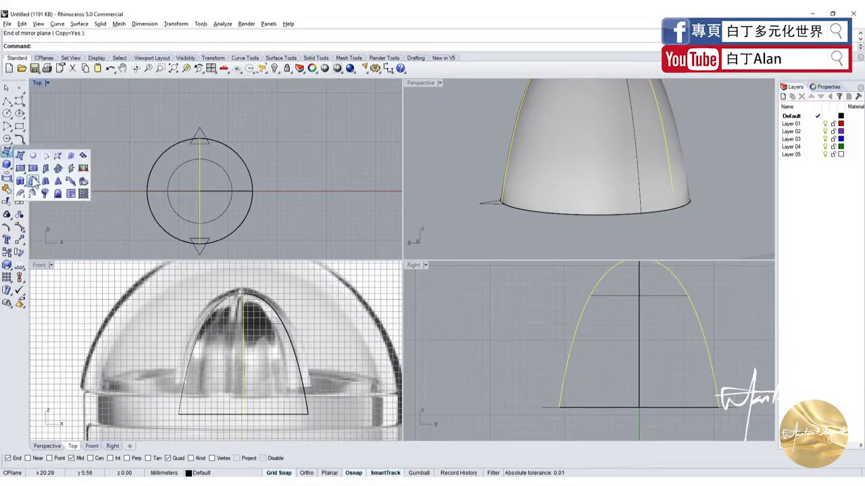
click(32, 195)
click(485, 205)
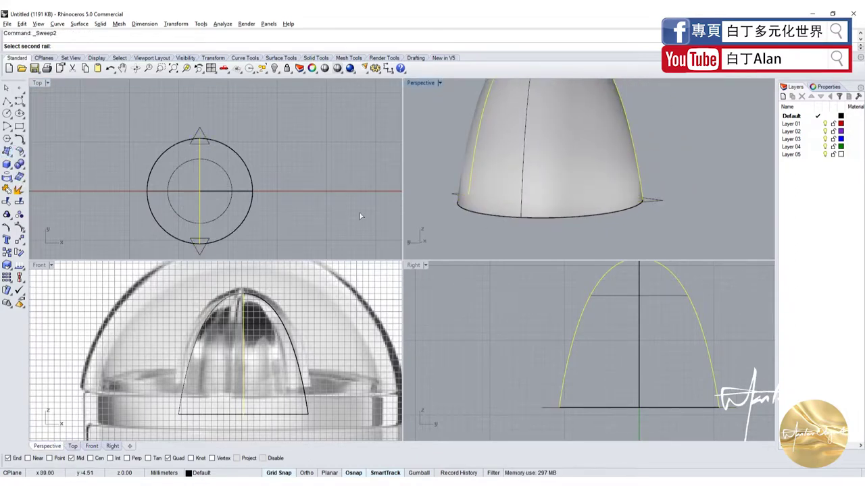
click(13, 159)
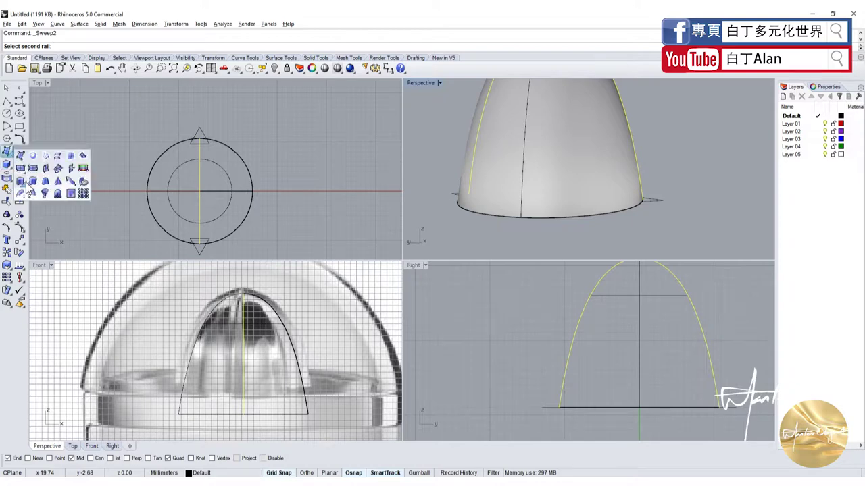
click(21, 193)
click(204, 146)
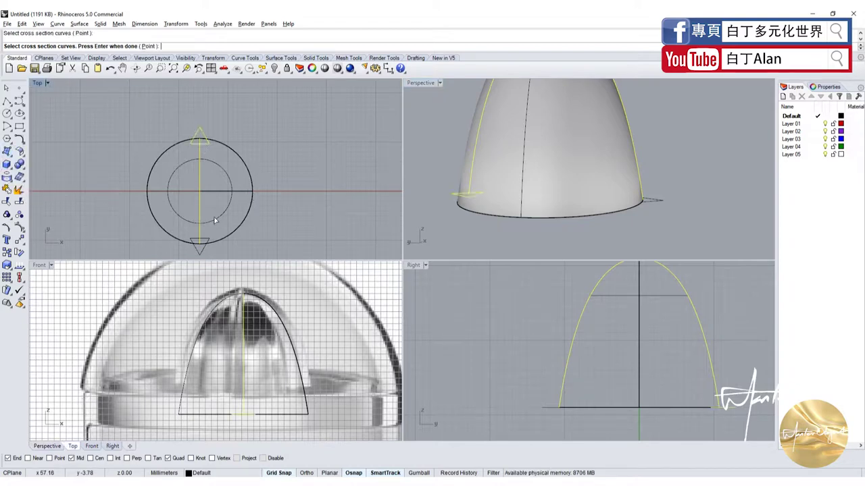
click(208, 245)
key(Return)
key(Return)
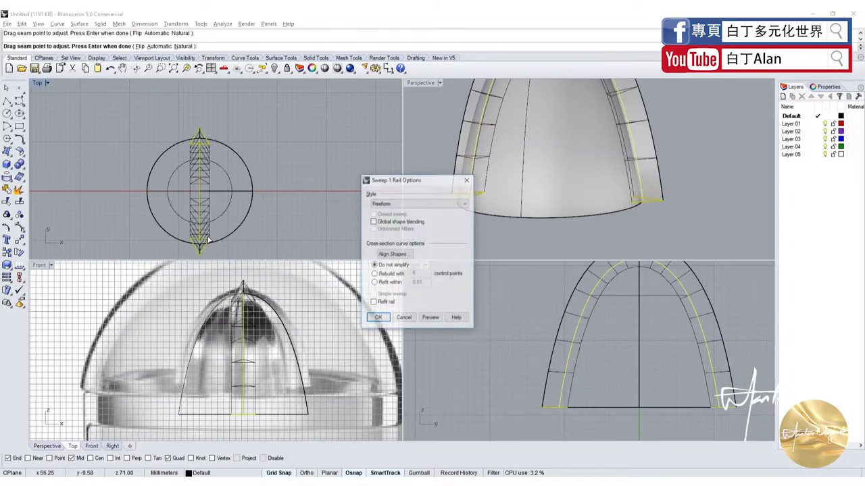
click(378, 318)
key(Return)
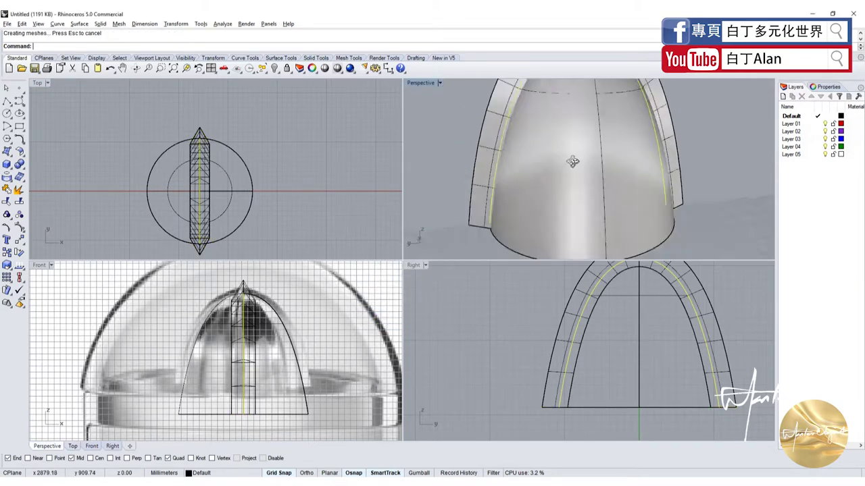
Inspect the new rib, then check the juicer reference photo and return
right_drag(465, 170, 679, 142)
scroll(678, 142, down, 3)
key(Escape)
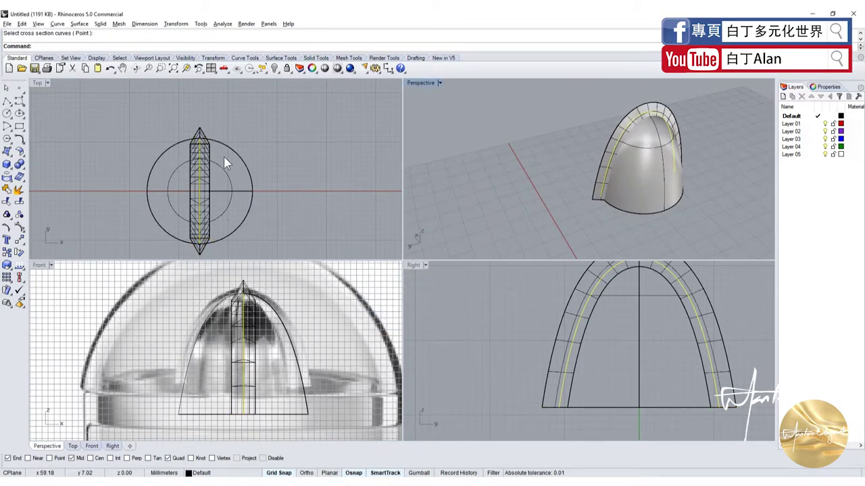
key(alt+Tab)
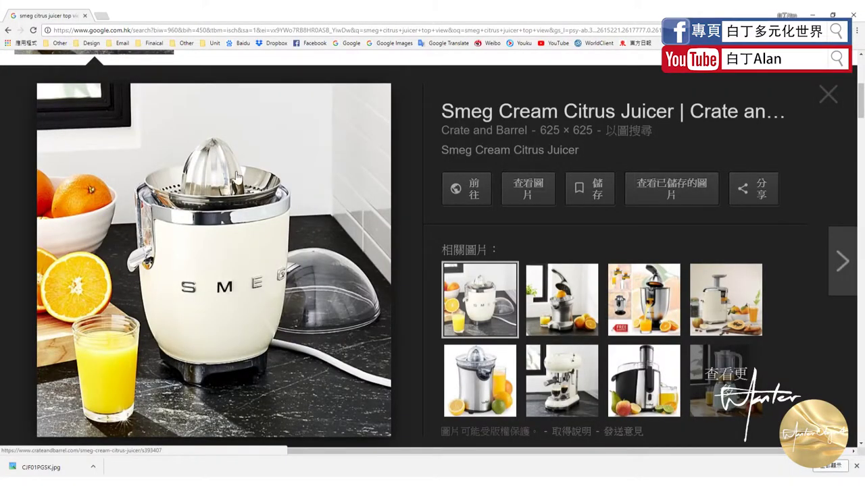
scroll(230, 199, up, 1)
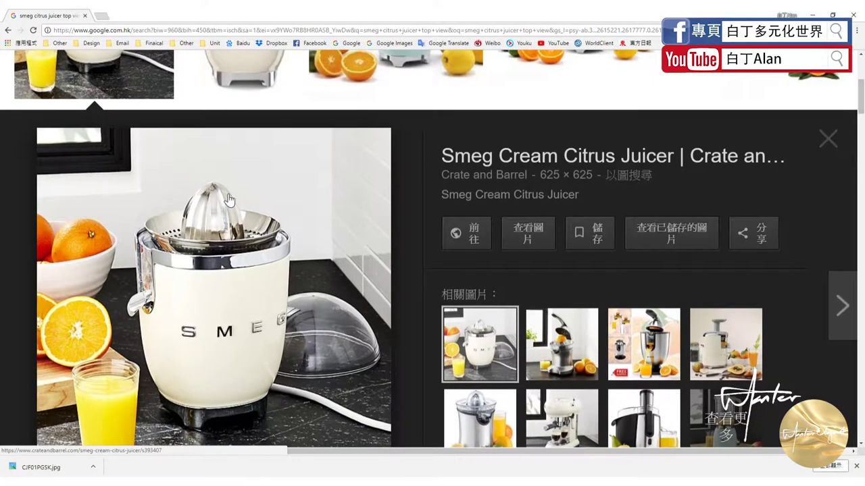
scroll(226, 198, down, 2)
scroll(226, 198, down, 1)
key(alt+Tab)
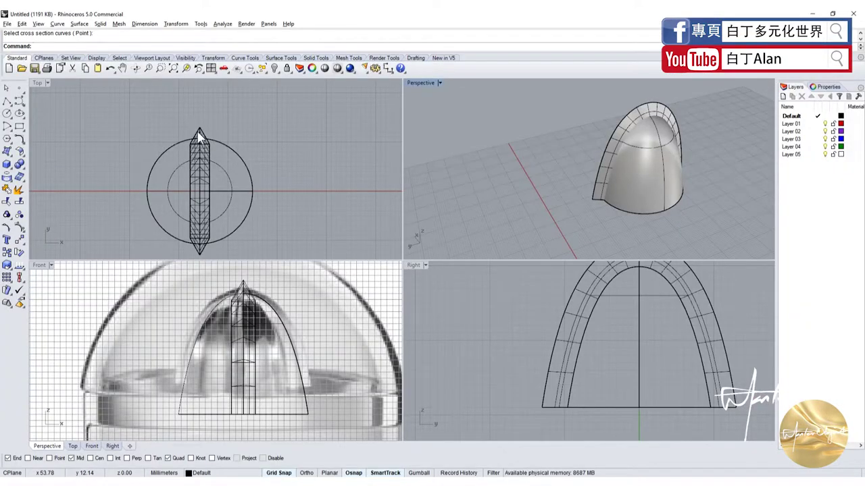
Rotate the apex triangle 270° about the origin onto the circle's right side
click(199, 138)
click(217, 152)
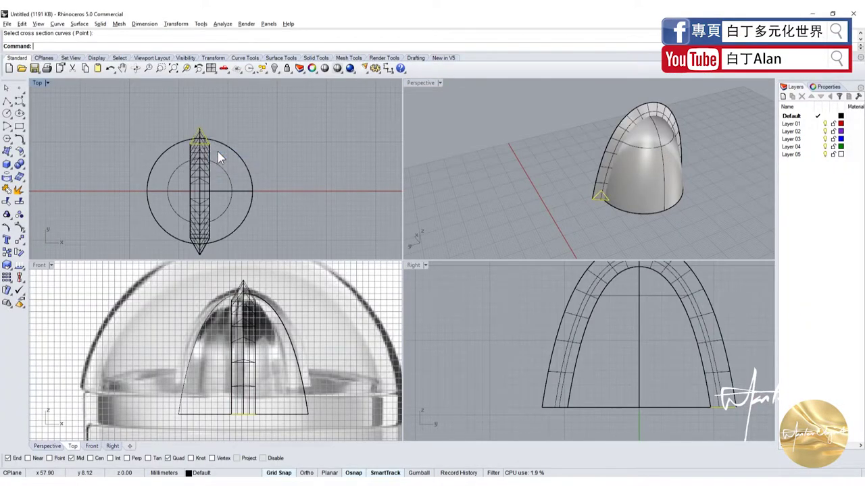
click(18, 253)
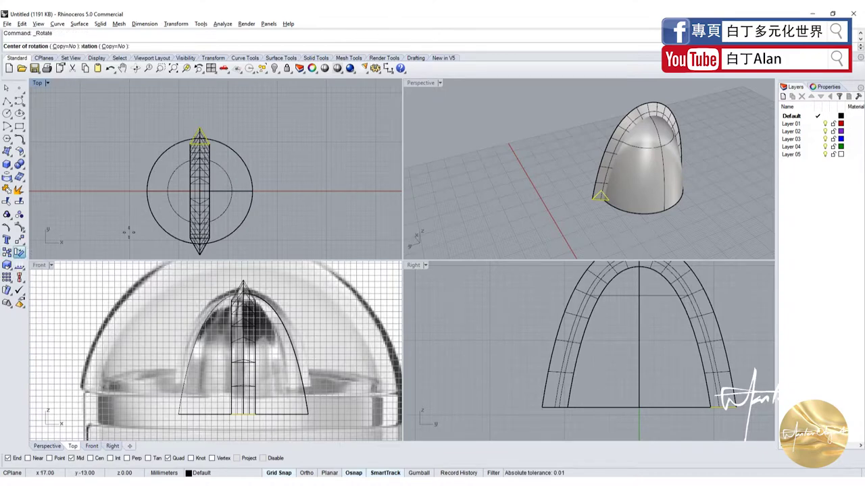
click(199, 191)
click(199, 112)
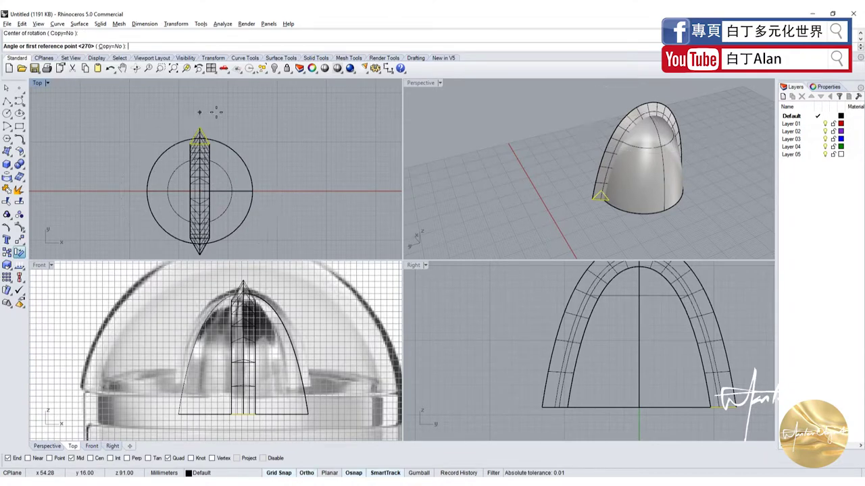
click(315, 142)
scroll(288, 183, up, 3)
click(239, 203)
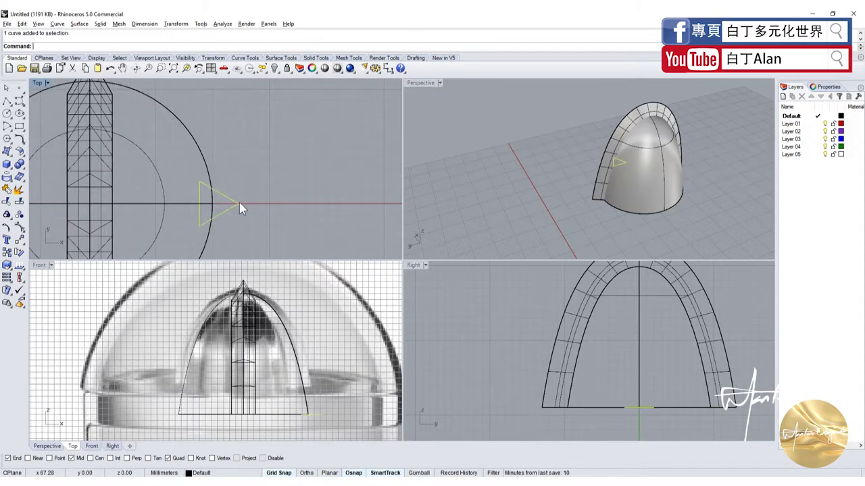
Scale the triangle from its tip and nudge it right along the X-axis
click(7, 265)
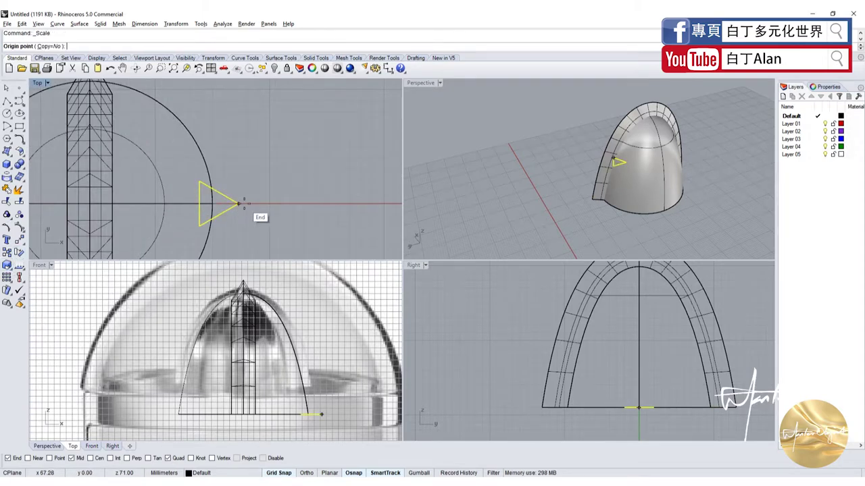
click(238, 203)
click(180, 203)
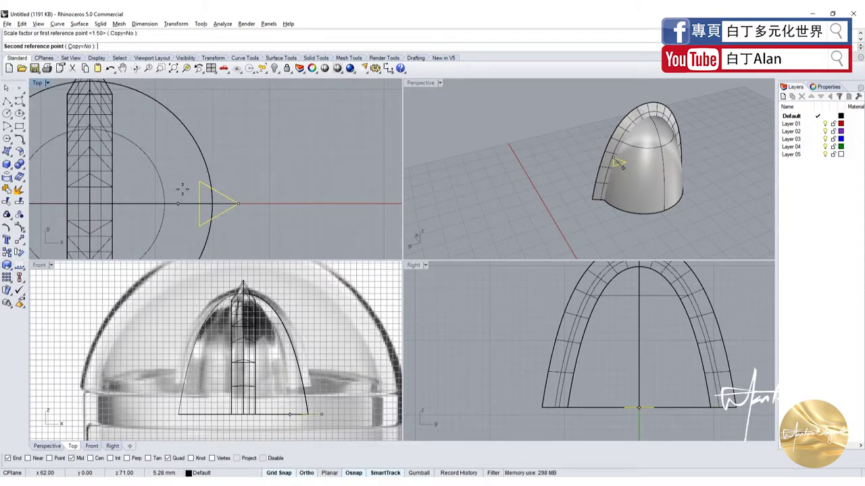
click(182, 192)
scroll(229, 205, up, 2)
drag(240, 200, 230, 208)
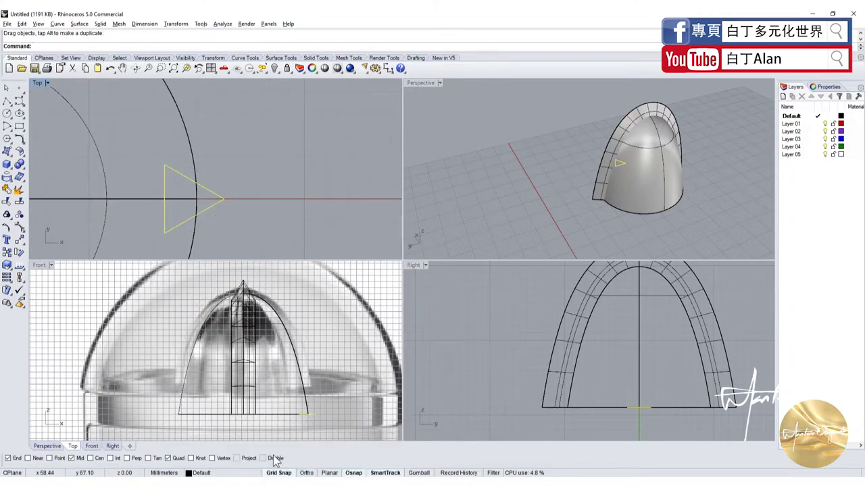
drag(211, 204, 225, 205)
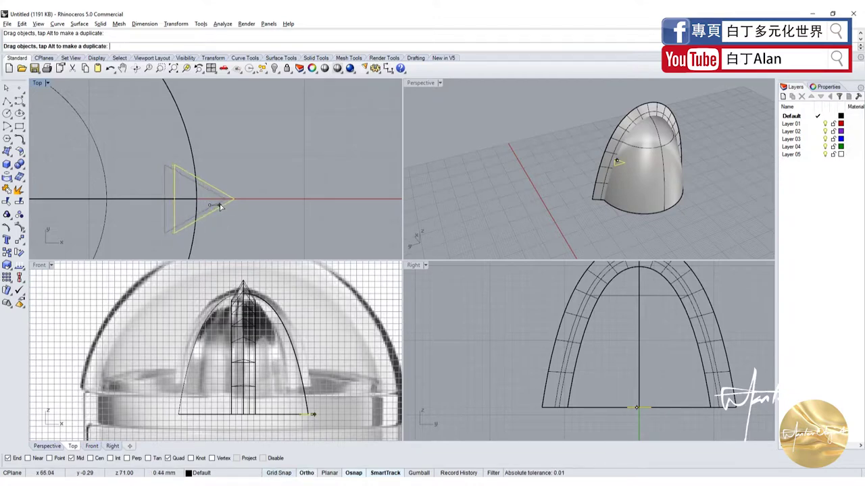
click(195, 201)
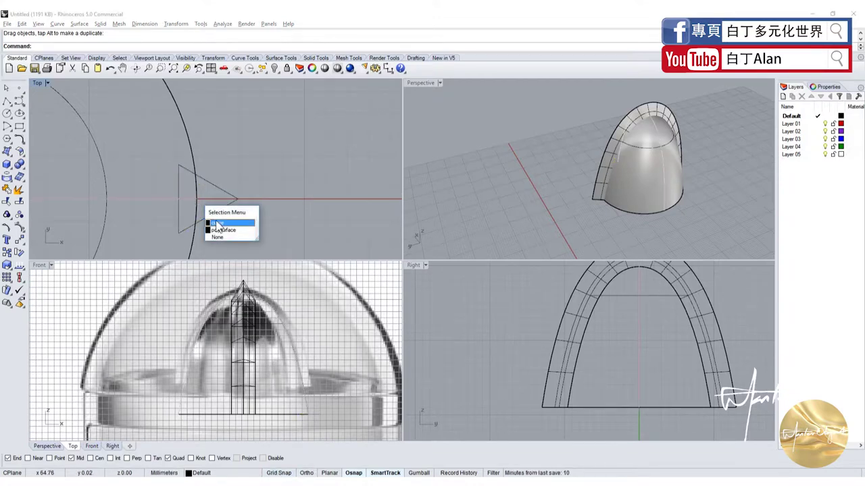
click(217, 221)
click(206, 200)
Mirror a copy of the triangle across the Y-axis to the left side
scroll(268, 196, down, 6)
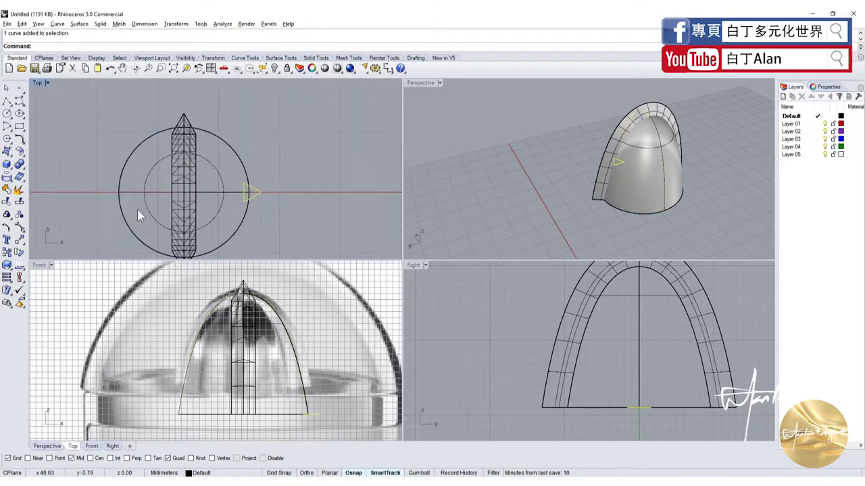
click(24, 250)
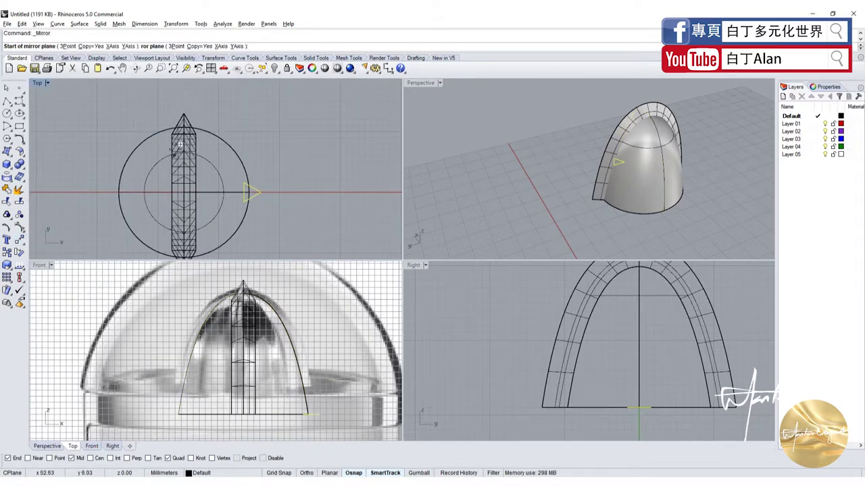
click(184, 113)
click(191, 98)
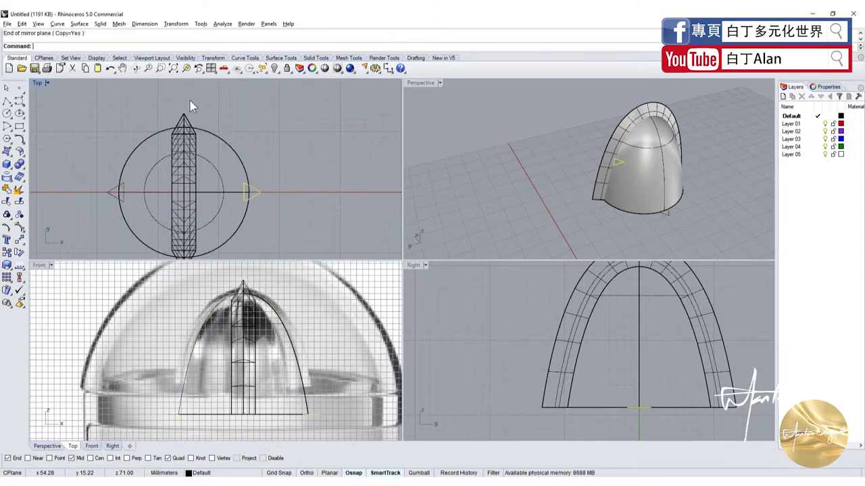
Sweep both side triangles along the horizontal parabola, forming the crossing rib
click(232, 193)
click(270, 223)
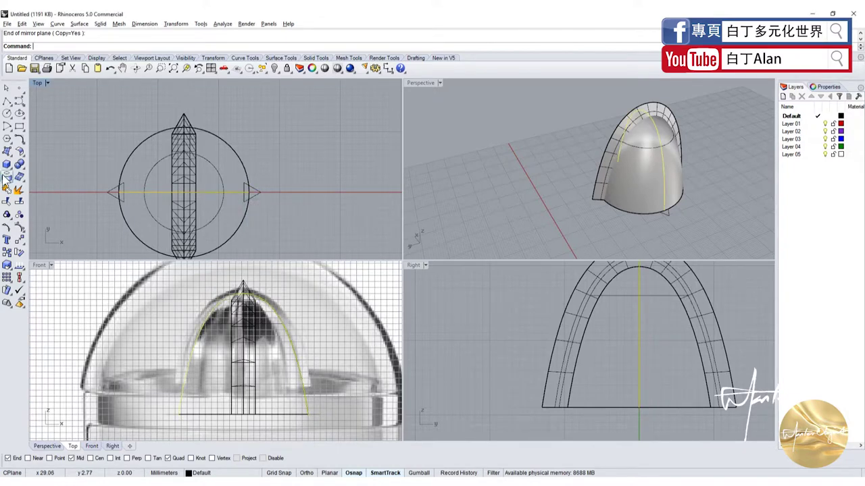
click(12, 156)
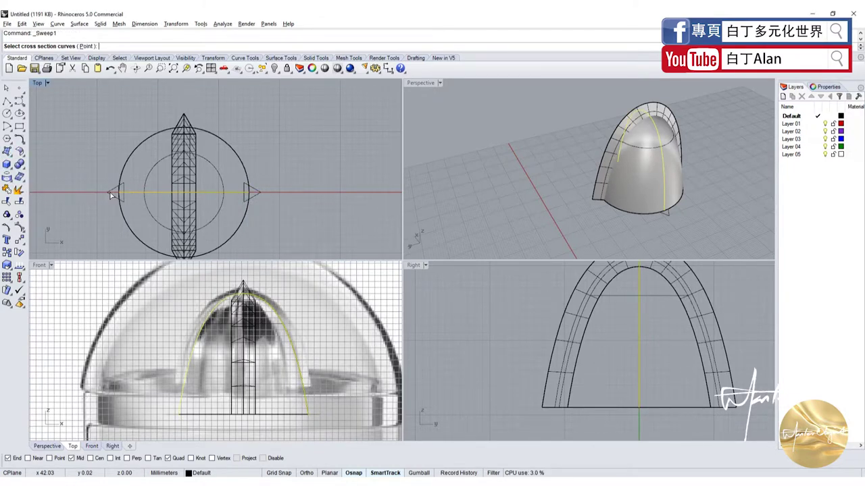
click(112, 196)
click(253, 192)
key(Return)
key(Return)
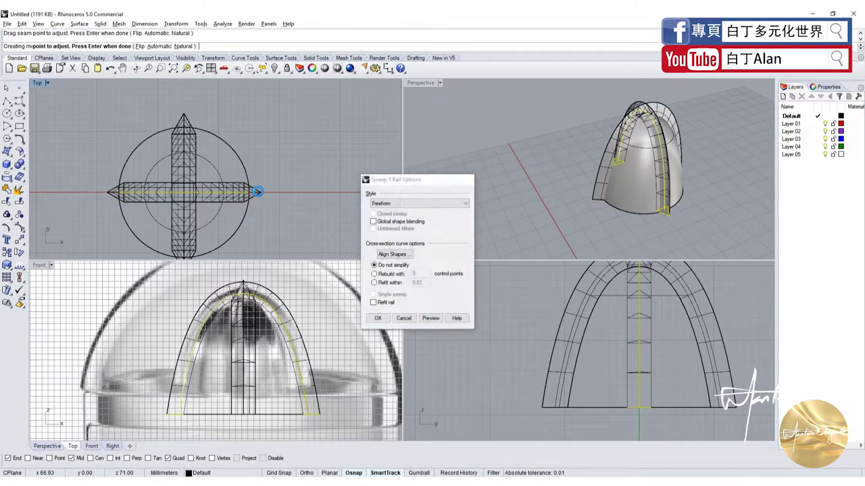
key(Return)
mouse_move(504, 176)
right_down()
mouse_move(662, 131)
mouse_move(593, 125)
mouse_move(610, 140)
right_up()
click(610, 139)
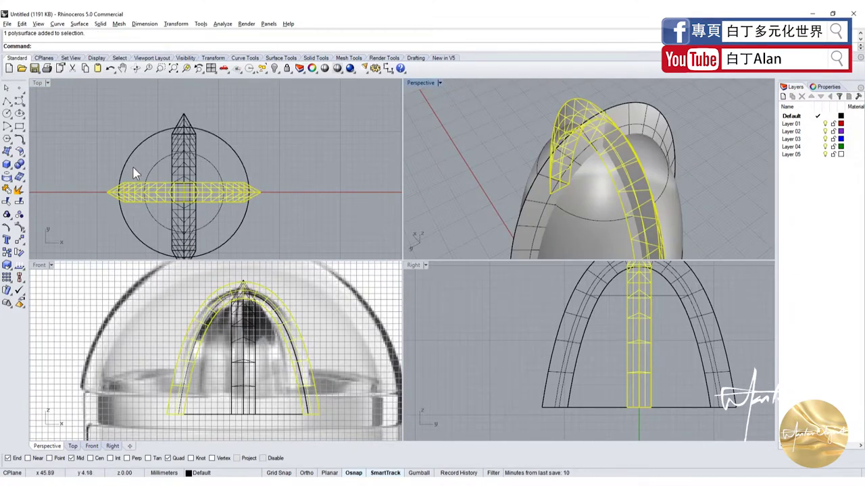
scroll(111, 182, down, 2)
Rotate the rib 45° about the dome centre and paste a copy
click(19, 252)
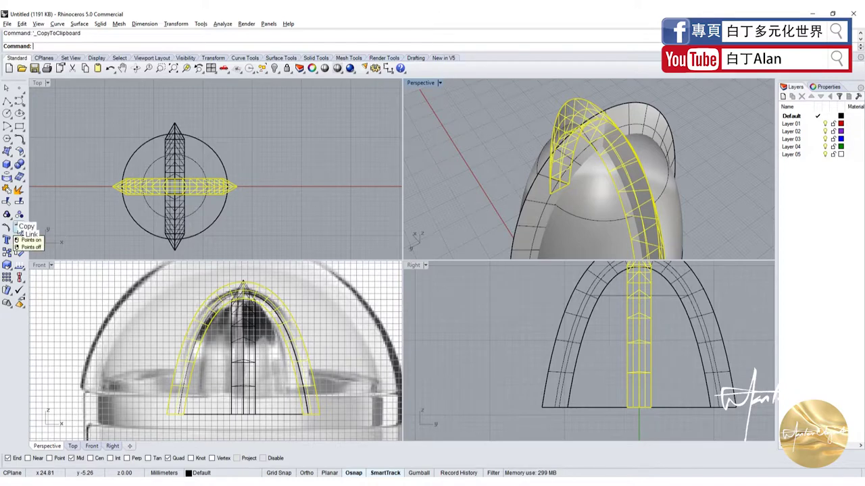
click(174, 186)
scroll(174, 186, up, 2)
click(298, 195)
scroll(301, 192, down, 2)
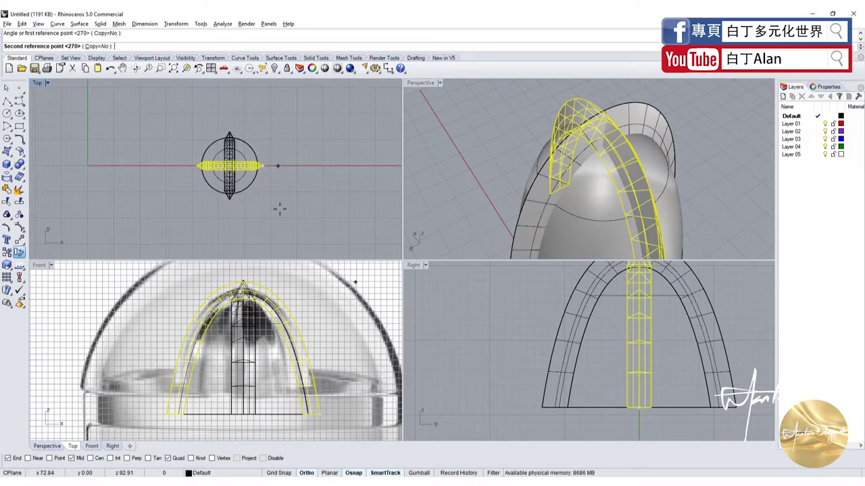
text(45)
key(Return)
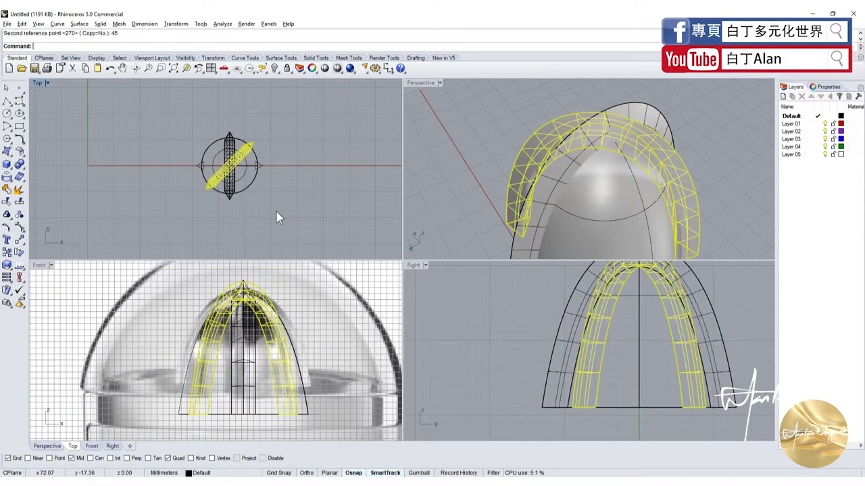
key(ctrl+v)
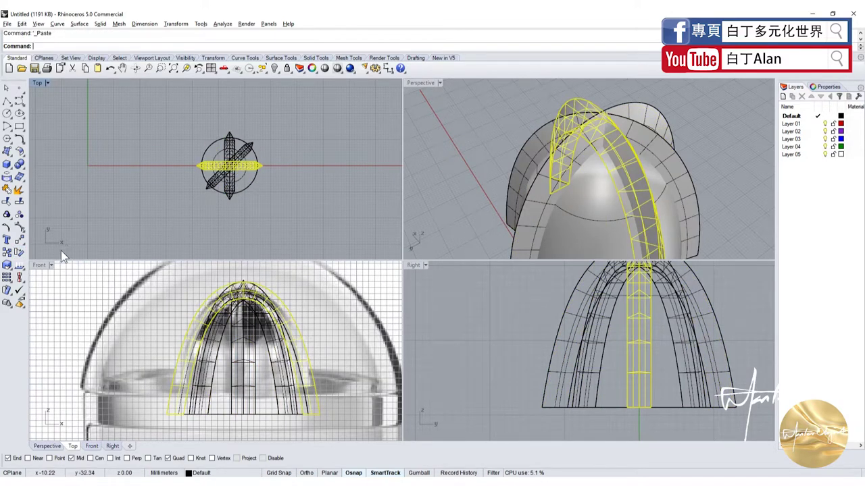
Rotate the pasted rib −45° and paste one more copy
click(20, 252)
scroll(227, 165, up, 2)
scroll(227, 166, up, 1)
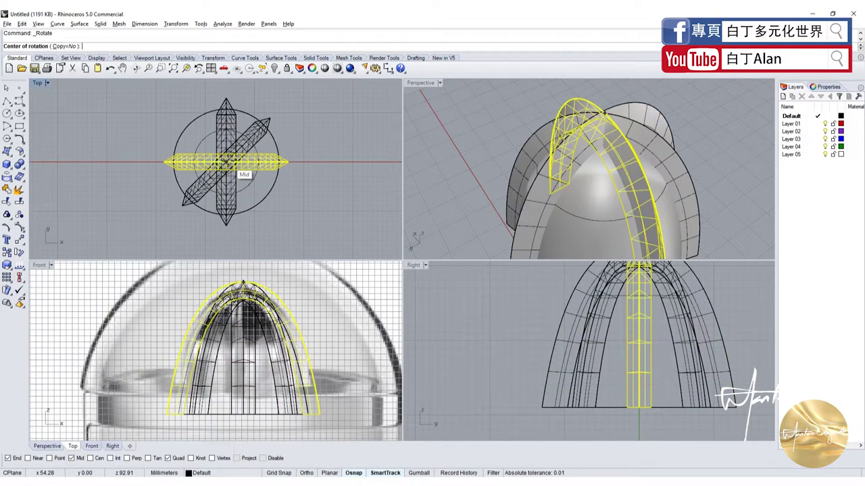
click(226, 162)
click(333, 147)
text(-45)
key(Return)
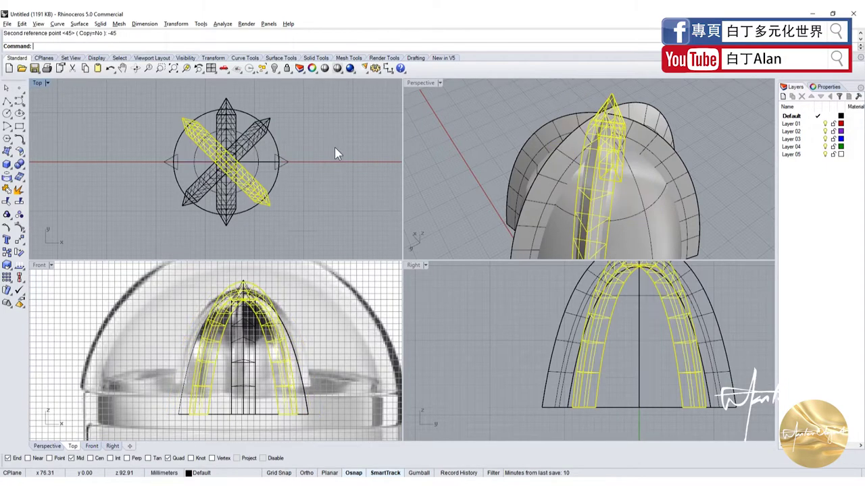
key(ctrl+v)
Clear the selection, maximize the Perspective view, and orbit toward the dome
click(478, 147)
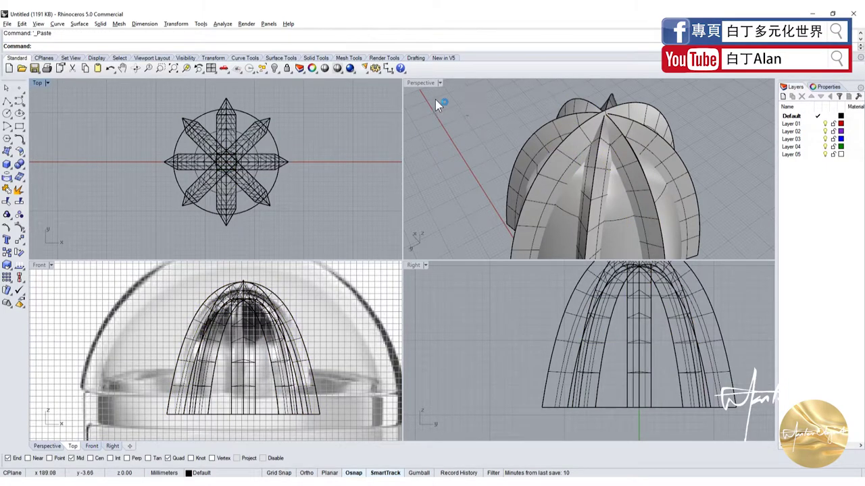
double_click(417, 82)
mouse_move(459, 155)
right_down()
mouse_move(501, 179)
mouse_move(534, 218)
mouse_move(561, 169)
right_up()
scroll(553, 189, down, 3)
Copy a blade, rotate it 90° about the dome centre, and paste
scroll(568, 165, up, 3)
click(568, 165)
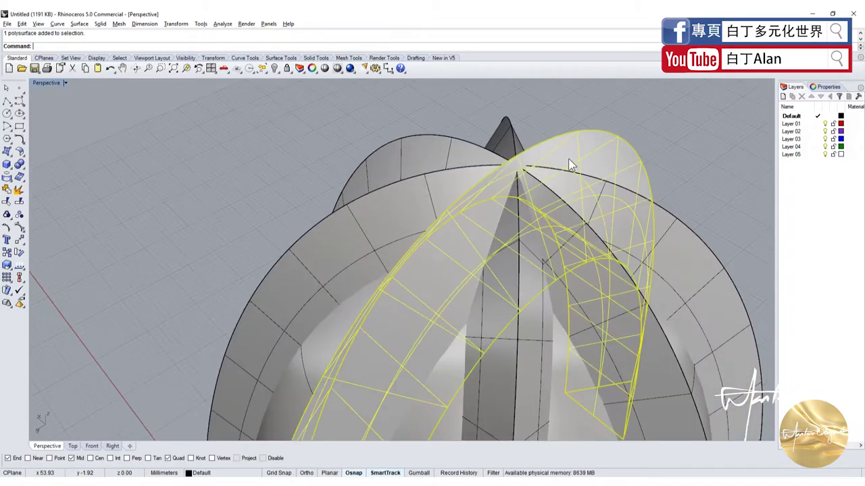
key(ctrl+c)
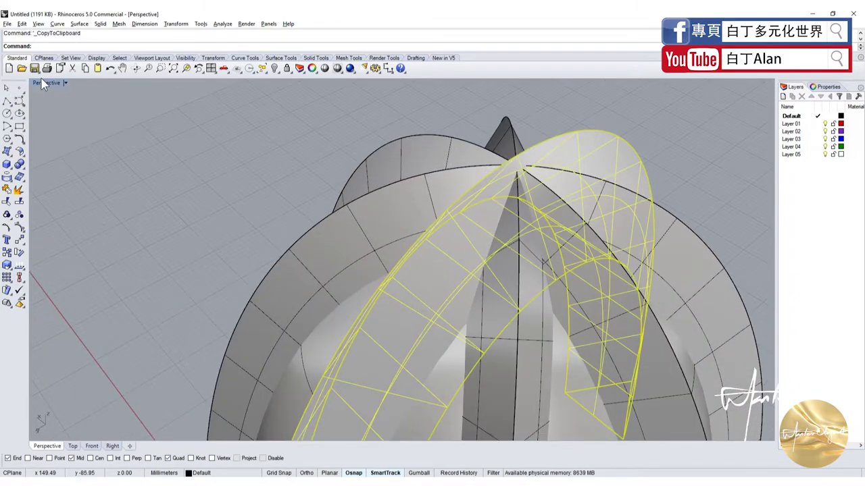
double_click(44, 82)
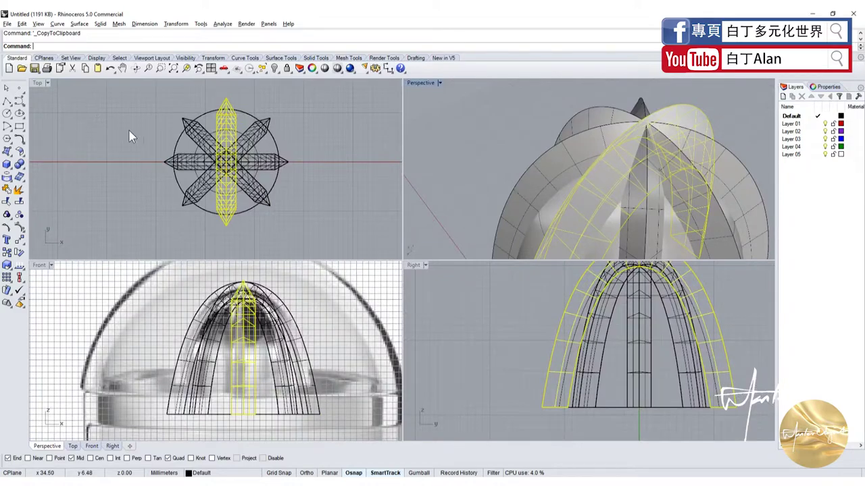
click(19, 252)
click(227, 163)
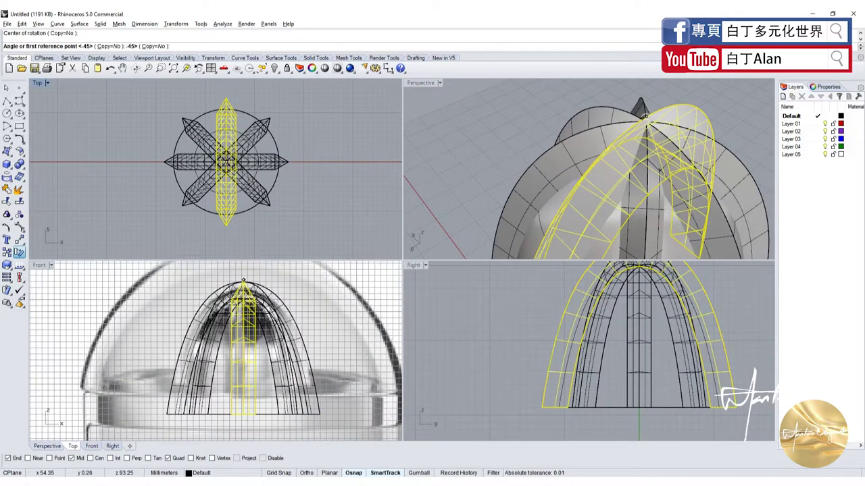
click(269, 92)
key(ctrl+v)
Delete the extra overlapping blade copies and select the whole dome in Perspective
scroll(281, 129, up, 5)
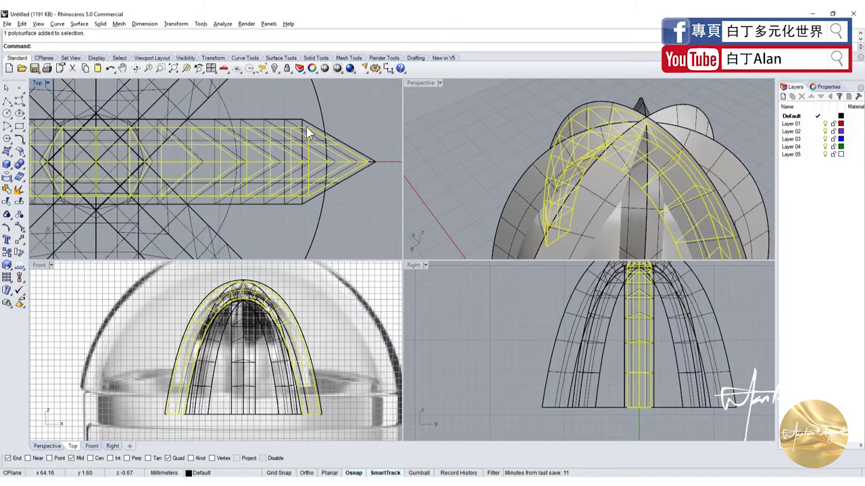
key(Delete)
double_click(434, 89)
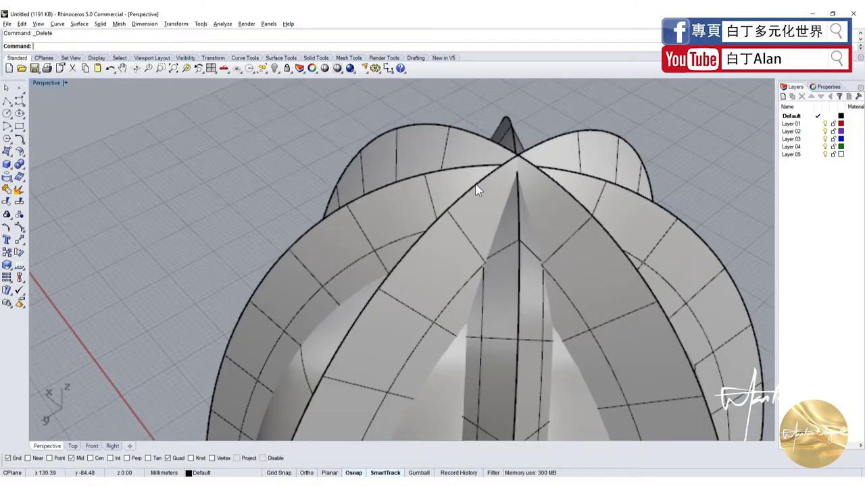
right_drag(478, 187, 537, 172)
drag(605, 177, 437, 117)
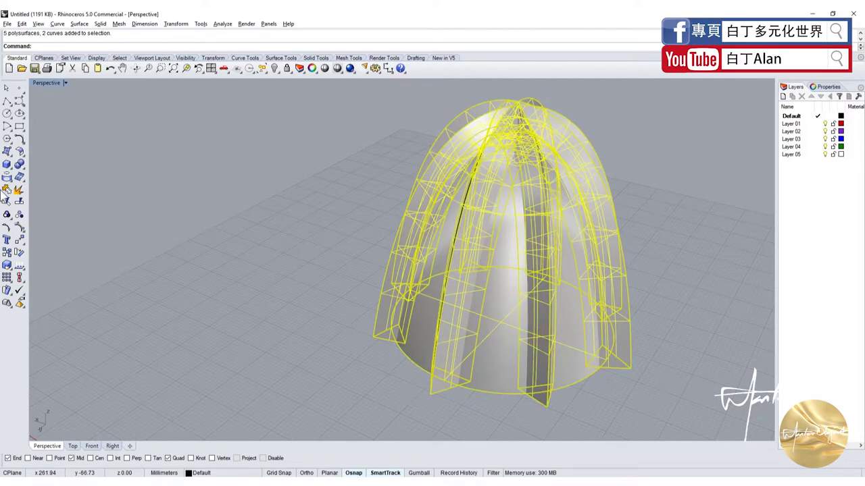
Temporarily hide the dome pieces, deselect the arch curves, then show the dome again
click(20, 164)
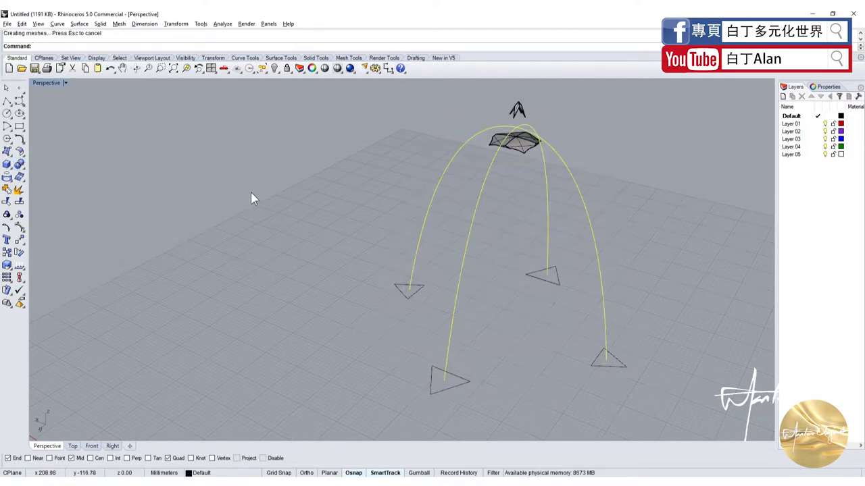
click(250, 191)
scroll(273, 199, down, 5)
scroll(324, 209, up, 4)
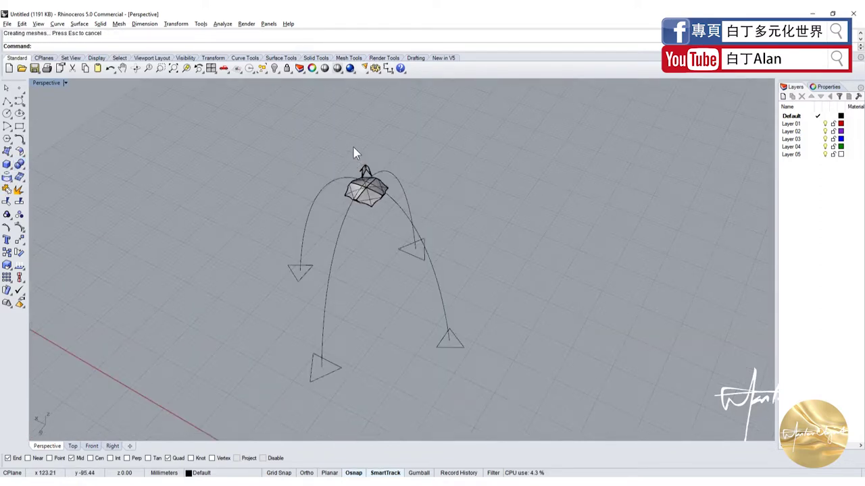
key(Escape)
scroll(408, 207, up, 3)
Attempt a BooleanUnion of one blade band with the dome shell, which fails
click(411, 207)
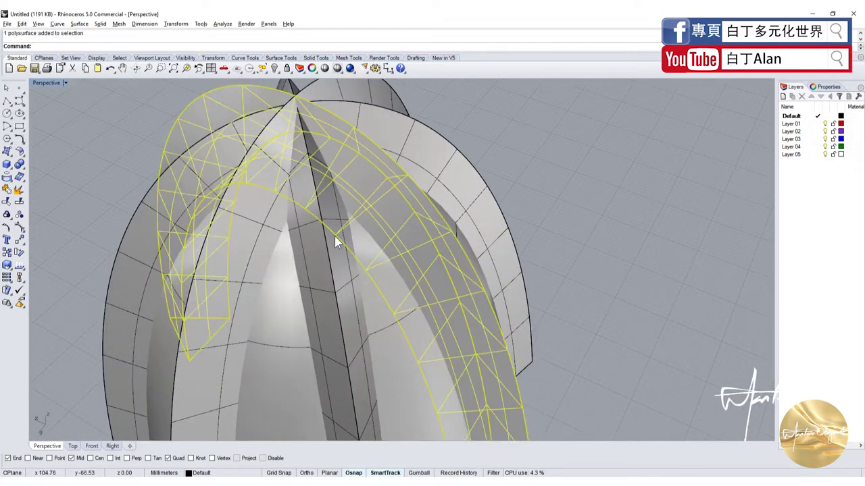
shift+click(369, 286)
click(20, 165)
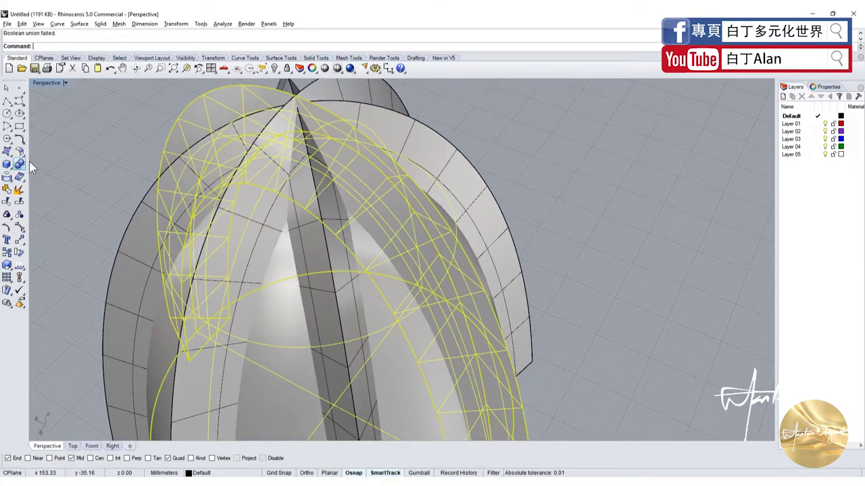
Reselect a blade band and the shell, then restart BooleanUnion picking the blade band
click(434, 260)
scroll(431, 255, down, 3)
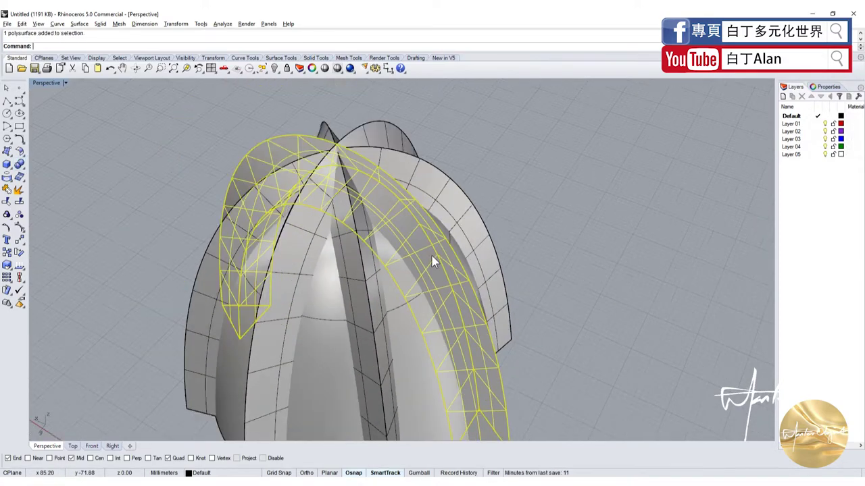
right_drag(432, 256, 457, 230)
click(457, 245)
click(108, 174)
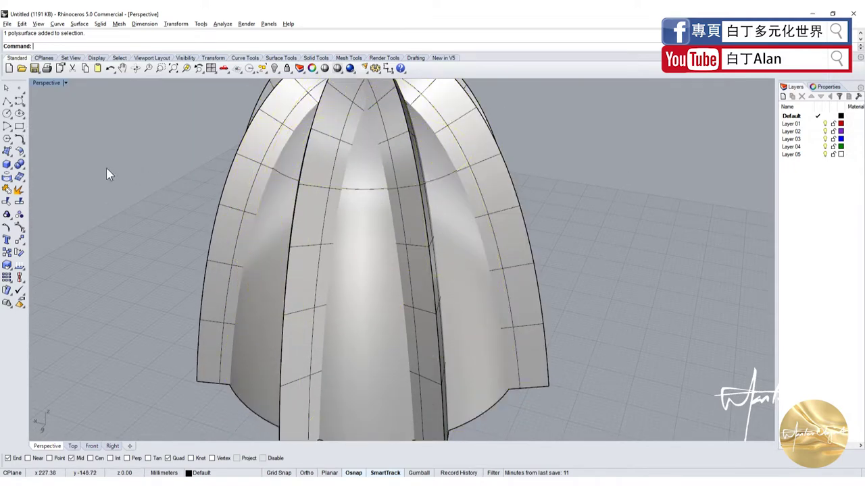
click(21, 168)
click(333, 194)
Add the dome shell to the union, run it, then clear the selection
click(366, 210)
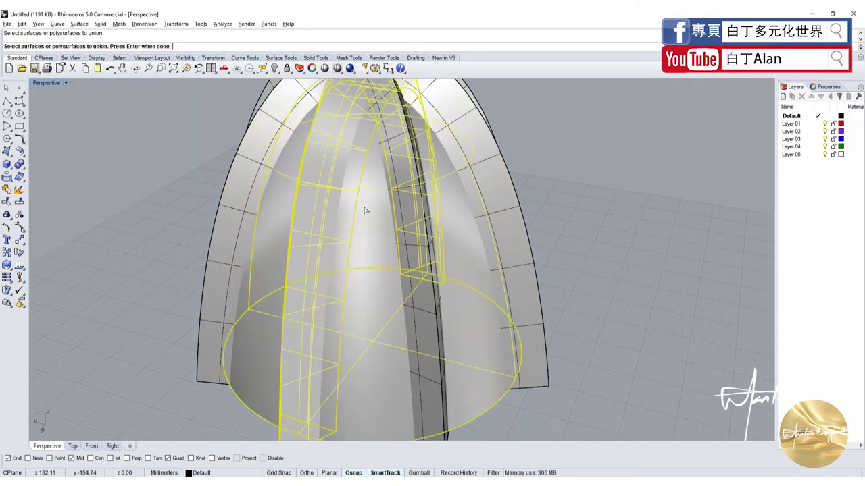
key(Return)
click(357, 212)
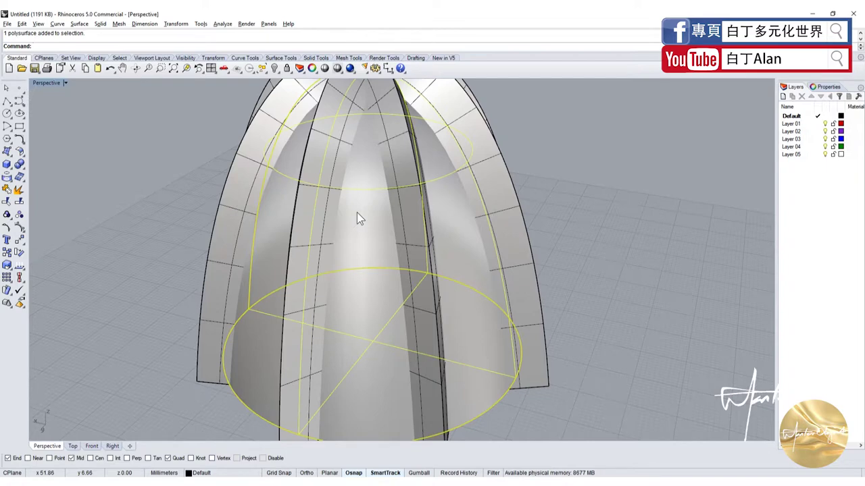
key(Escape)
Boolean-difference the blade bands out of the dome shell to carve the ribbed cone
click(24, 170)
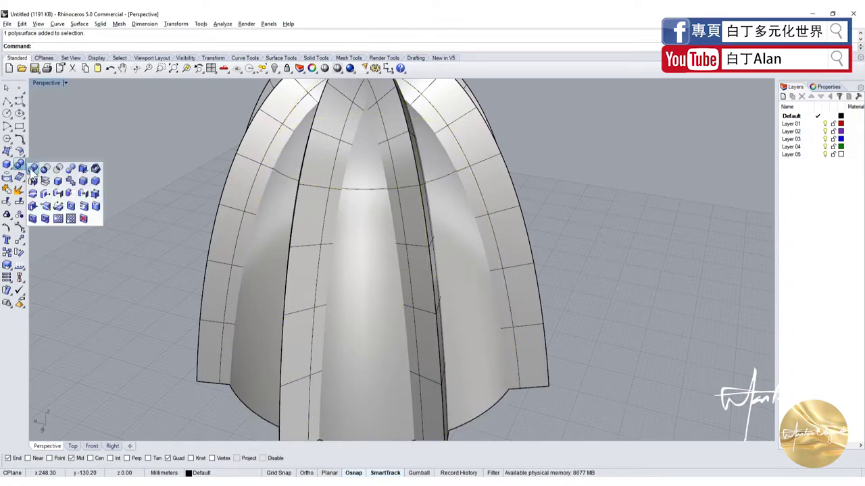
click(42, 169)
click(330, 193)
key(Return)
click(352, 204)
key(Return)
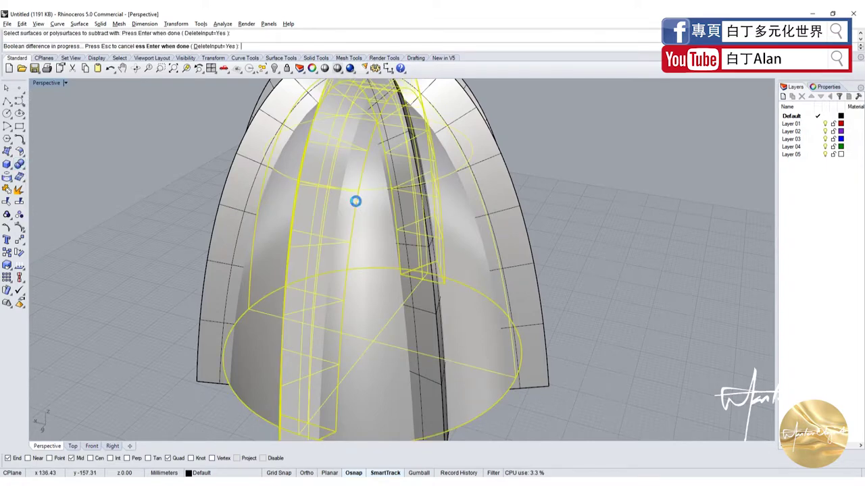
click(356, 202)
Begin a box with its first corner placed below the dome in the Front view
scroll(356, 201, down, 5)
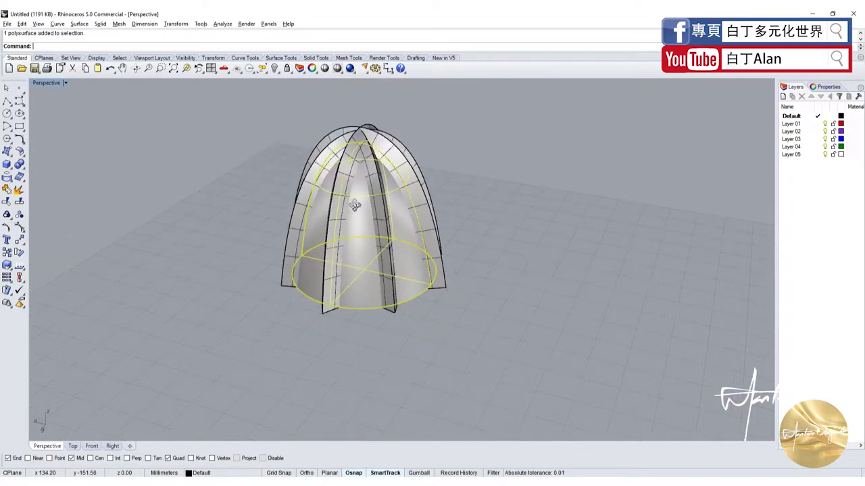
scroll(356, 202, down, 2)
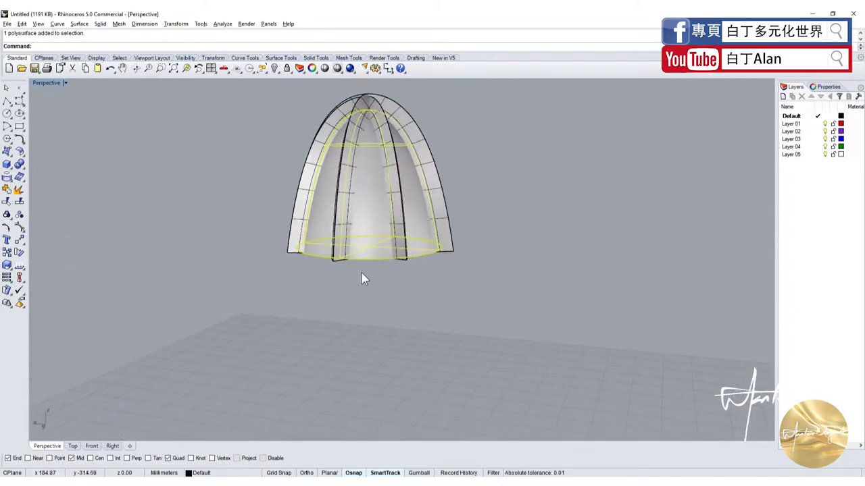
click(7, 164)
scroll(219, 315, up, 5)
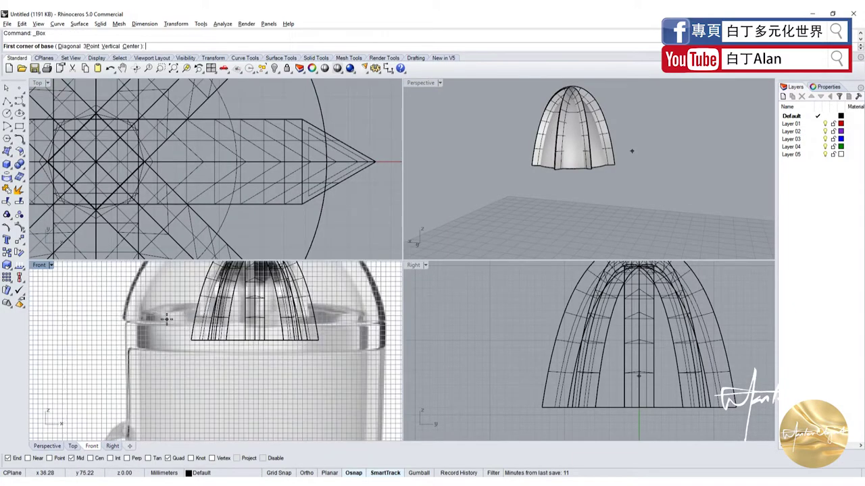
scroll(218, 315, up, 3)
click(183, 341)
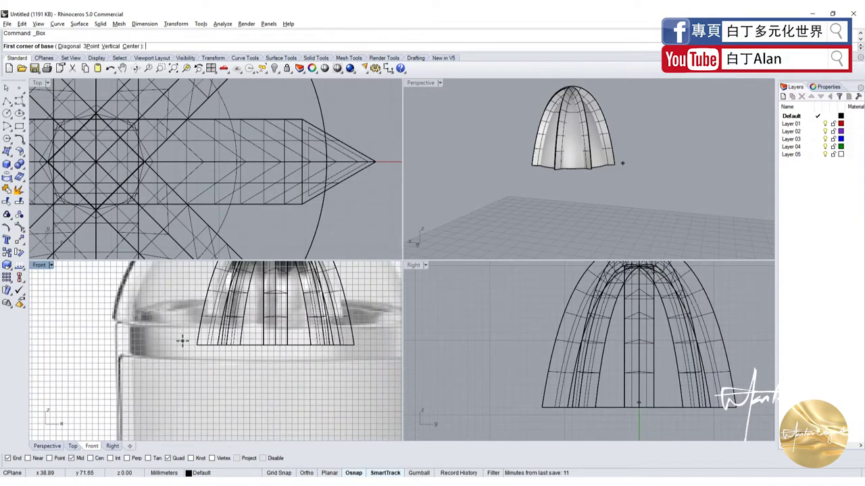
Finish the box's base corner and height, then move it around the dome's base
click(367, 379)
scroll(270, 175, down, 3)
scroll(270, 176, down, 3)
scroll(317, 95, down, 3)
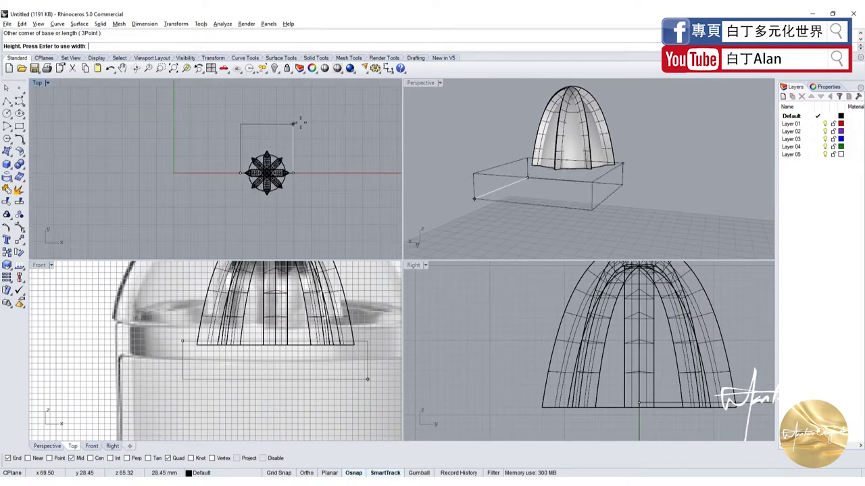
click(291, 110)
click(292, 111)
drag(291, 111, 292, 138)
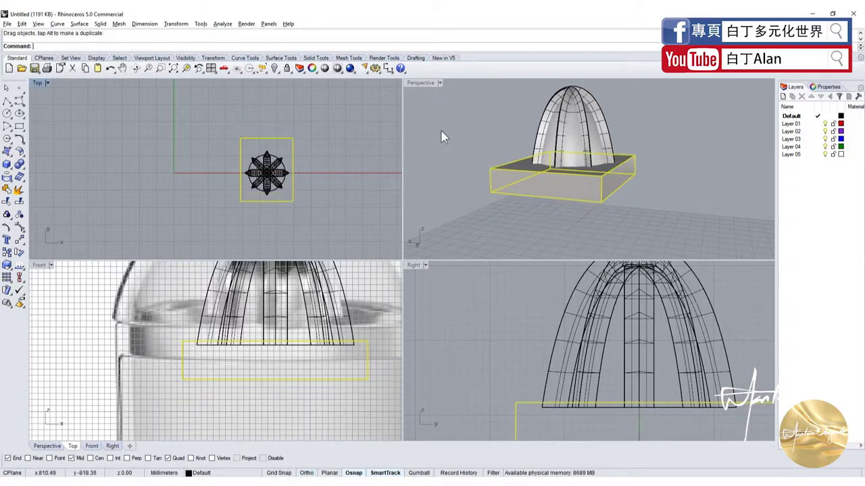
scroll(590, 157, up, 3)
Subtract the box from the ribbed dome with Boolean Difference
click(627, 156)
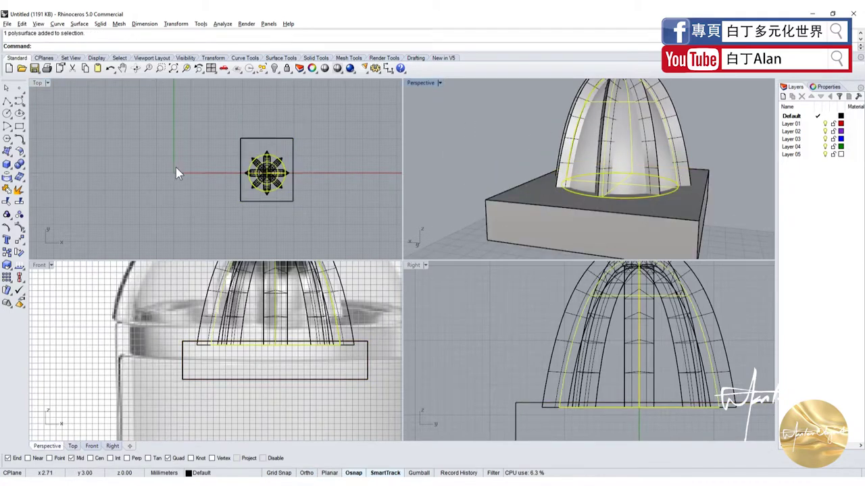
click(21, 166)
click(34, 163)
click(506, 163)
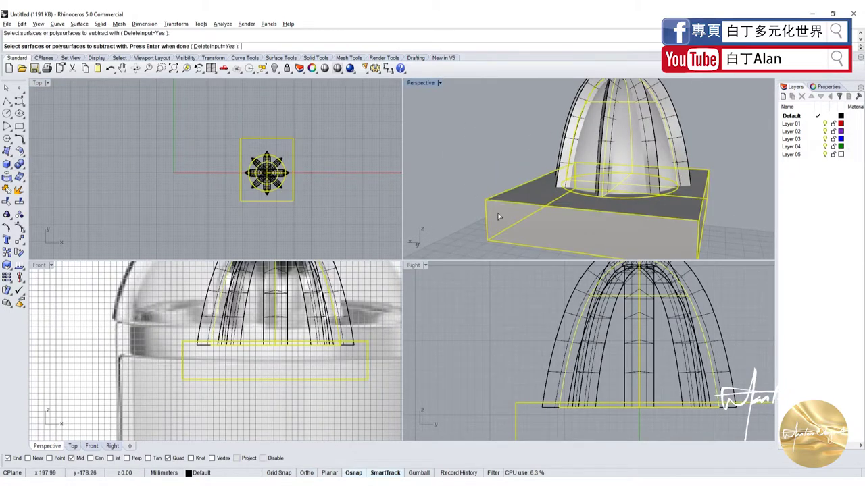
key(Return)
Maximize the Perspective viewport and window-select the dome and its parts
double_click(422, 83)
scroll(607, 226, down, 3)
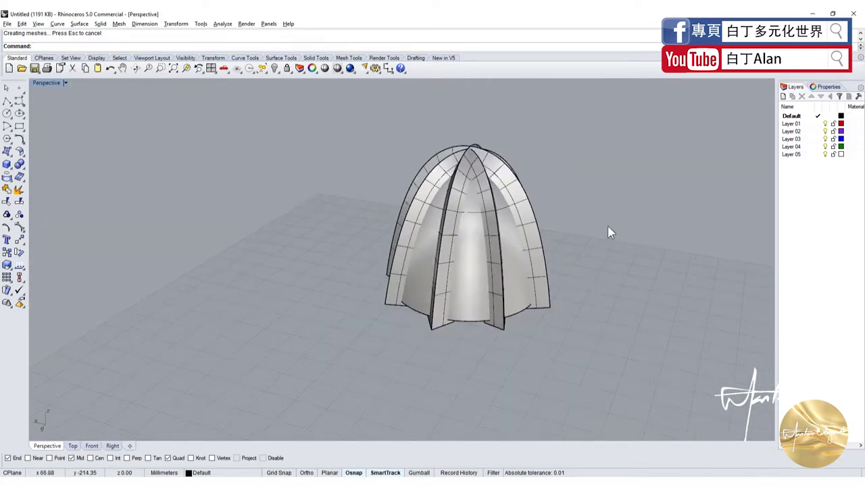
drag(607, 225, 297, 178)
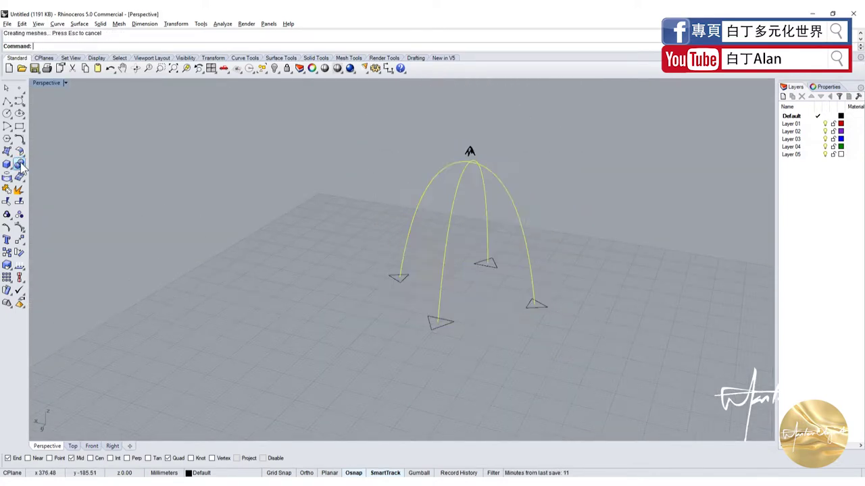
key(Escape)
scroll(479, 154, up, 3)
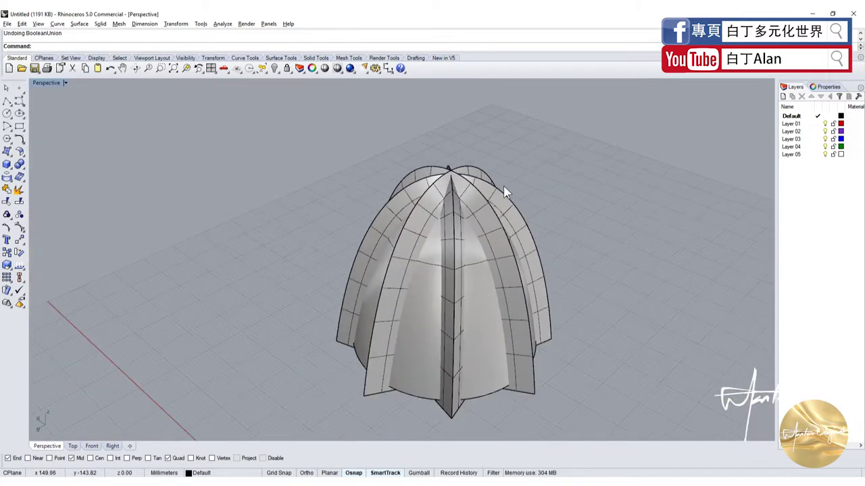
Split one rib arch of the dome using the cutting curve
click(489, 239)
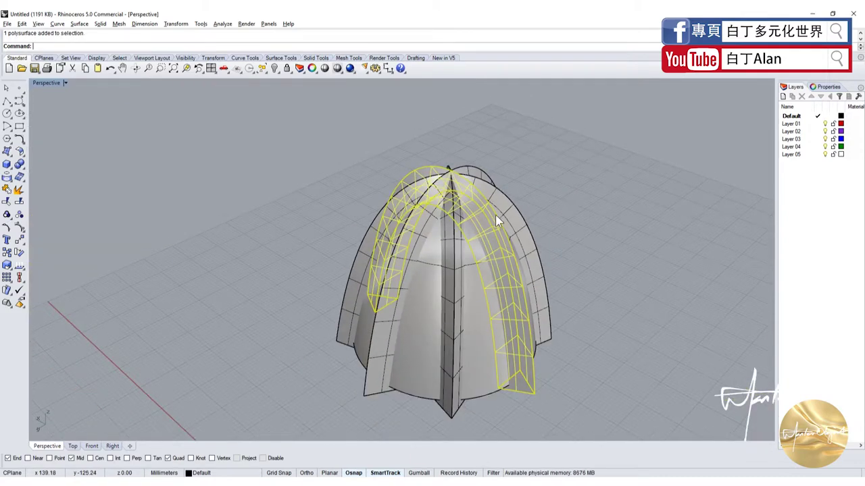
scroll(495, 215, up, 2)
scroll(467, 206, up, 2)
right_drag(503, 213, 358, 202)
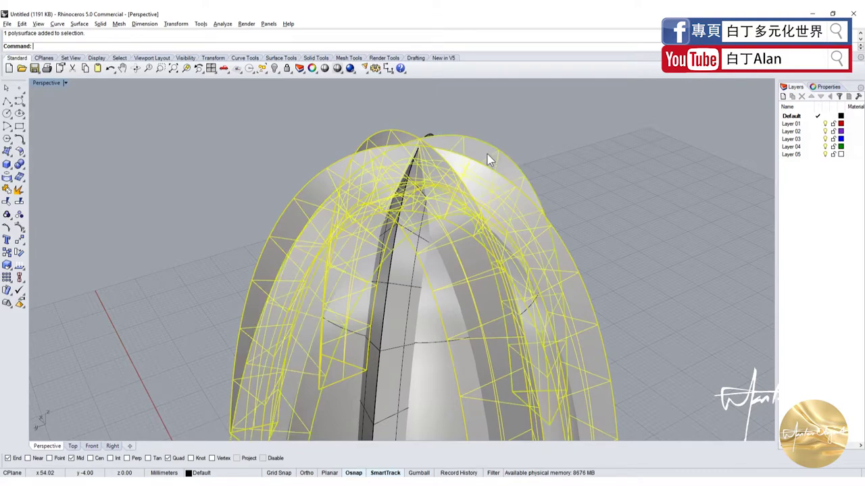
right_drag(312, 270, 340, 217)
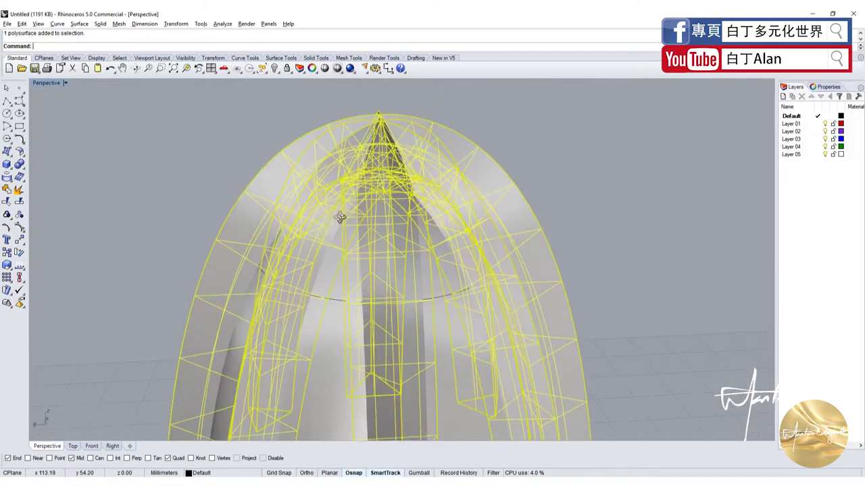
click(20, 192)
click(347, 304)
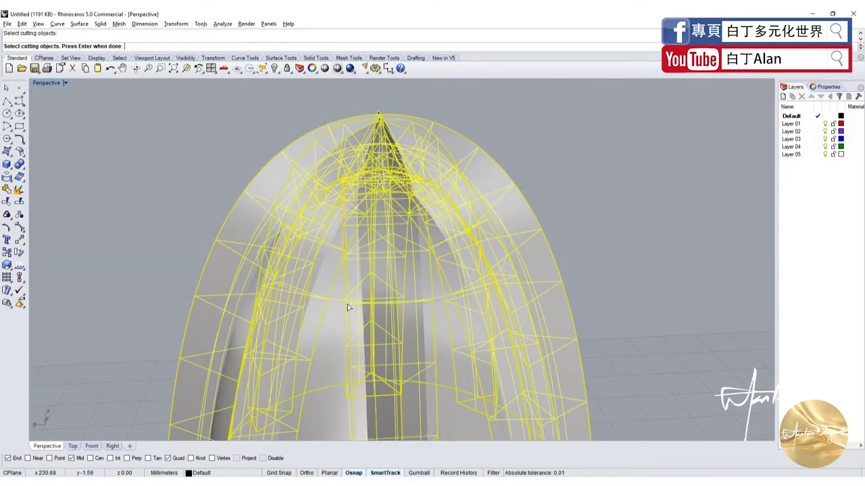
key(Return)
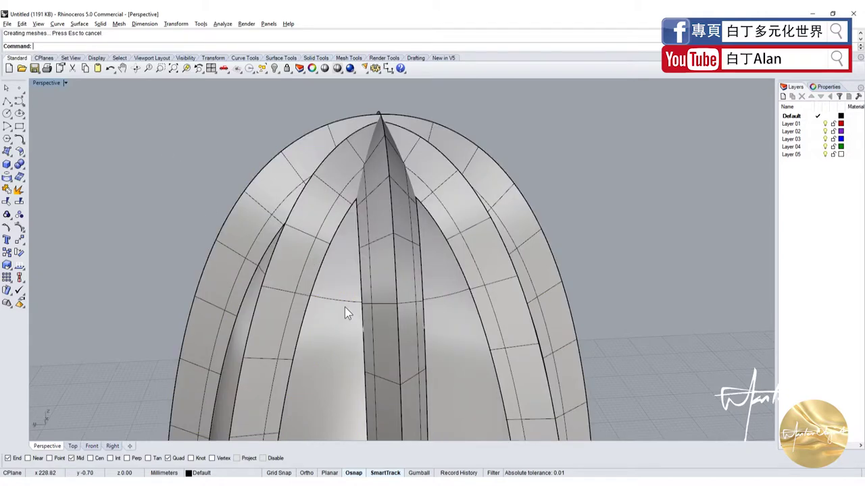
Split the arch again using the inner dome as the cutter
key(Return)
click(306, 257)
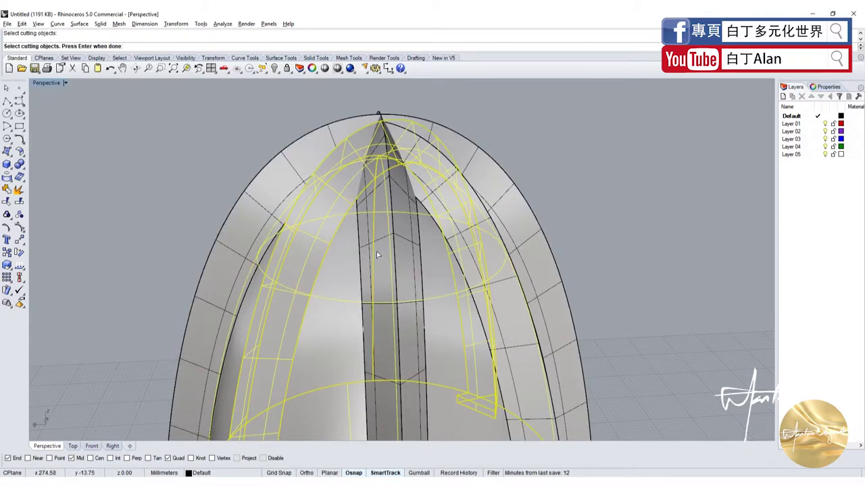
mouse_move(377, 251)
right_down()
mouse_move(412, 215)
mouse_move(438, 244)
right_up()
scroll(412, 215, down, 5)
key(Return)
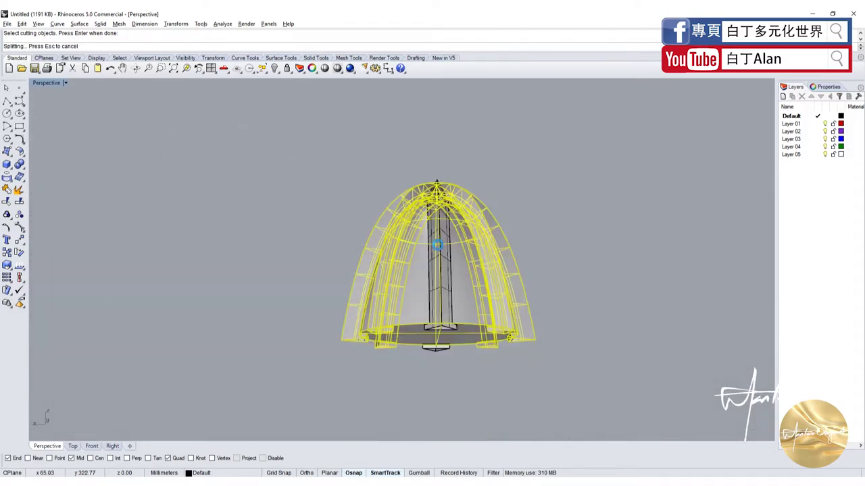
Inspect the split pieces from under the dome, then undo the split and Boolean difference
scroll(396, 419, up, 3)
scroll(393, 281, up, 3)
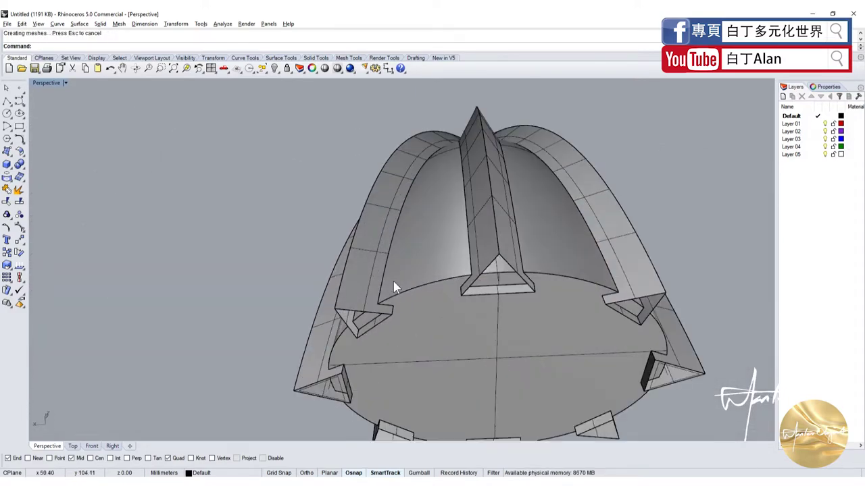
click(402, 282)
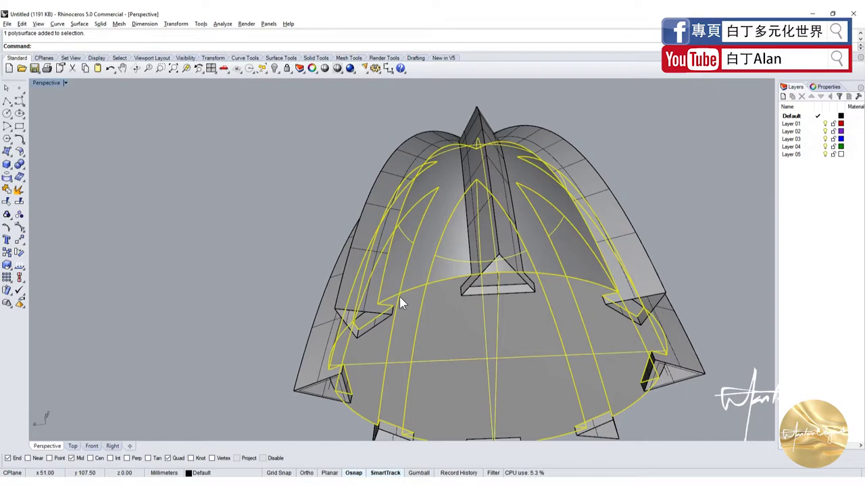
right_drag(400, 304, 734, 223)
key(Escape)
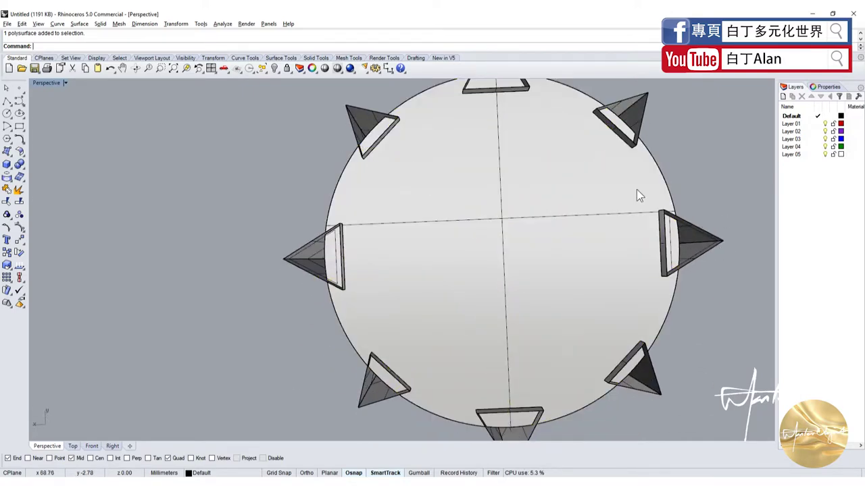
right_drag(636, 190, 504, 273)
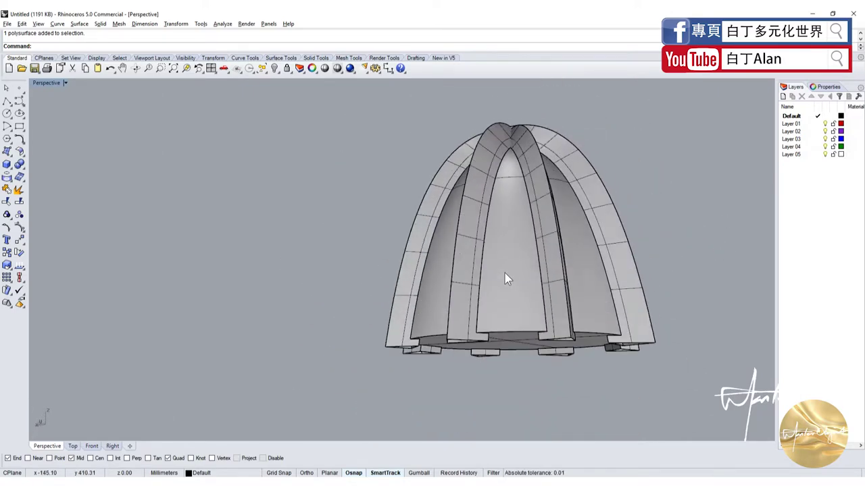
right_drag(507, 282, 510, 206)
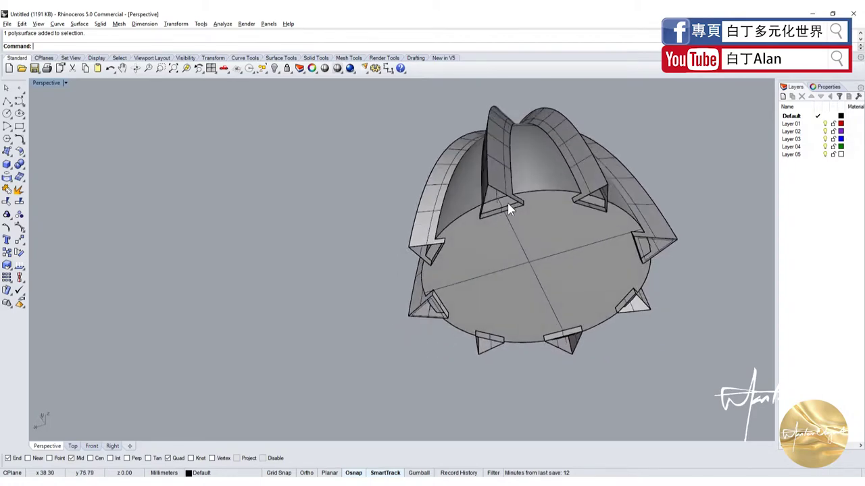
scroll(514, 199, up, 3)
click(516, 191)
key(ctrl+z)
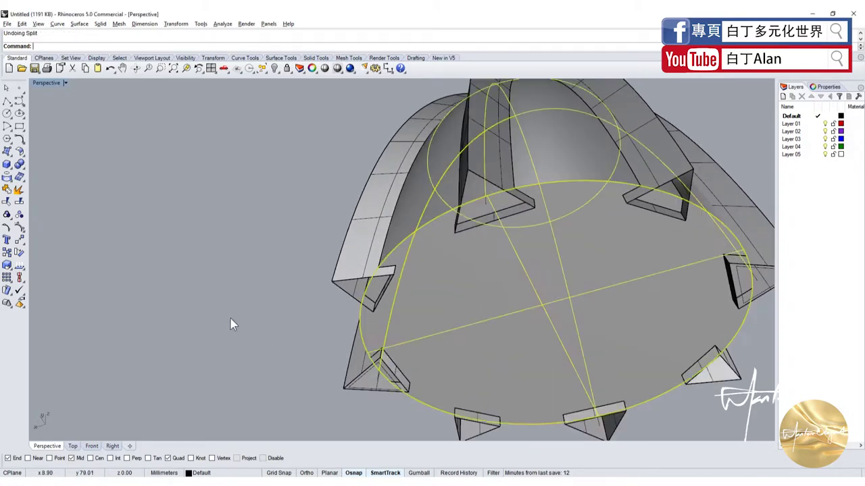
key(ctrl+z)
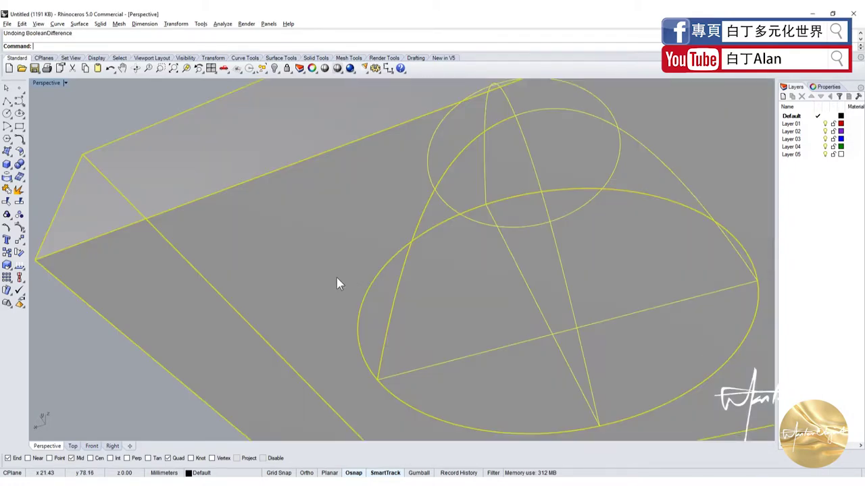
Delete the leftover box and cylinder, and cap one triangular rib end with a planar surface
key(Delete)
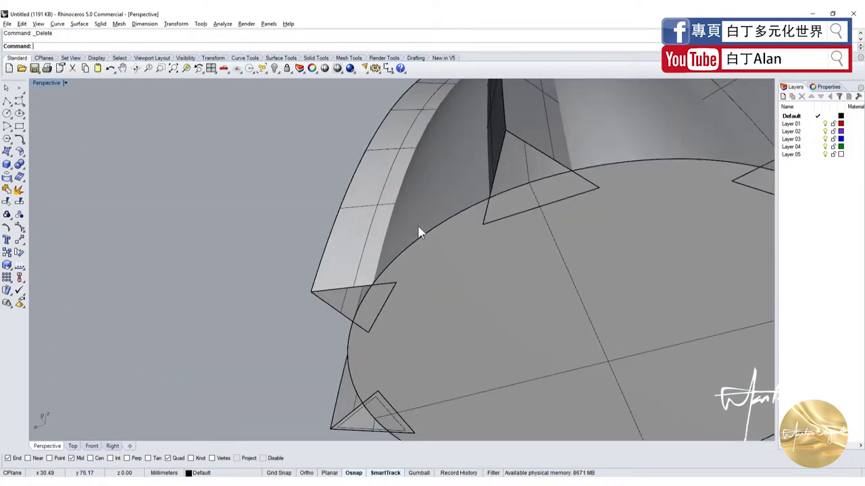
click(19, 164)
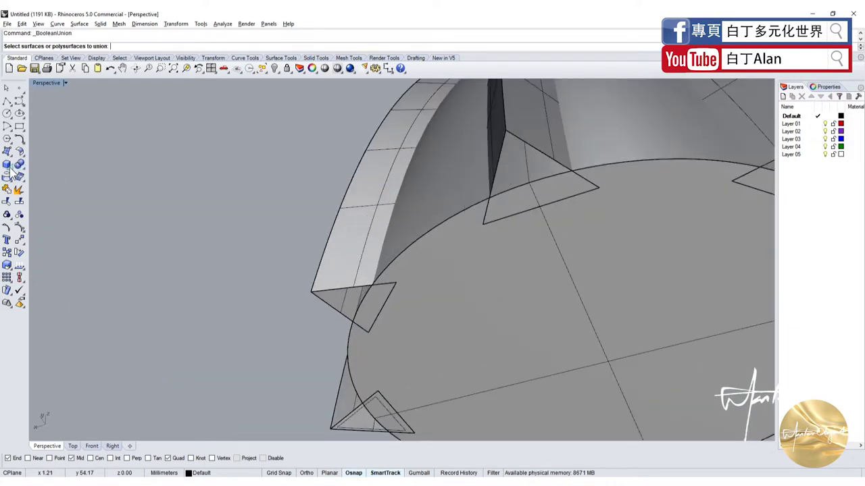
click(32, 155)
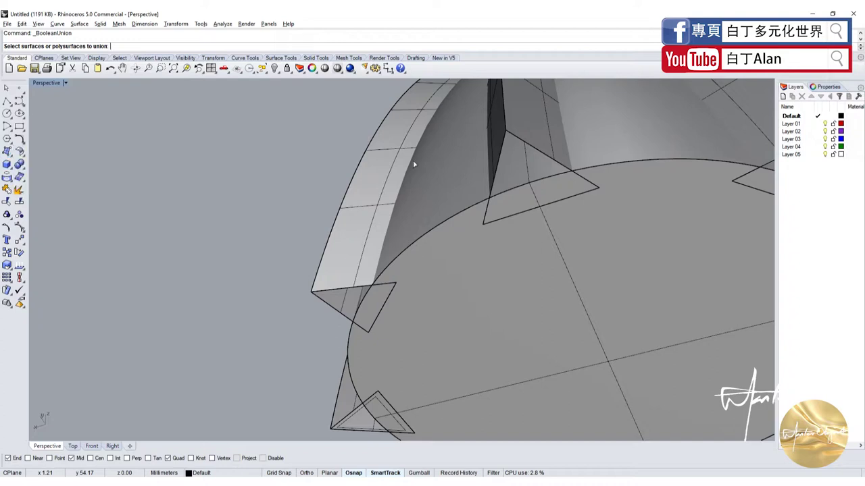
click(525, 162)
key(Return)
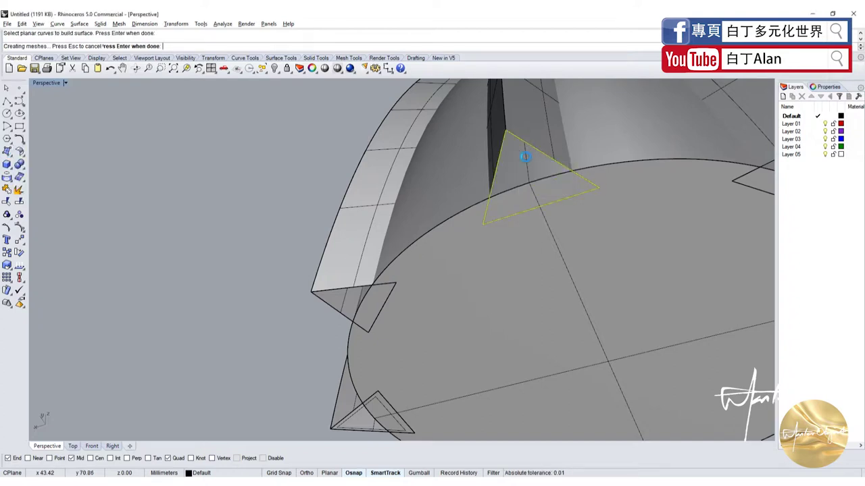
key(Return)
scroll(437, 243, down, 5)
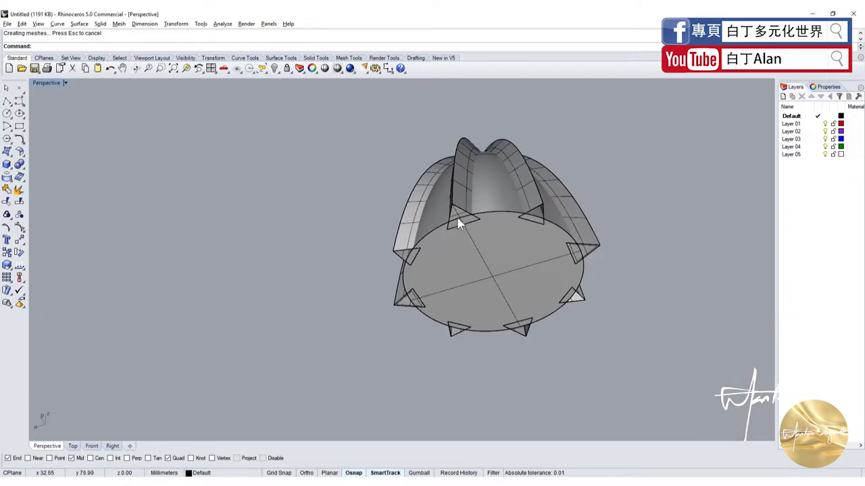
scroll(457, 215, up, 5)
Cap a second triangular rib end with a planar surface and return to four views
key(Return)
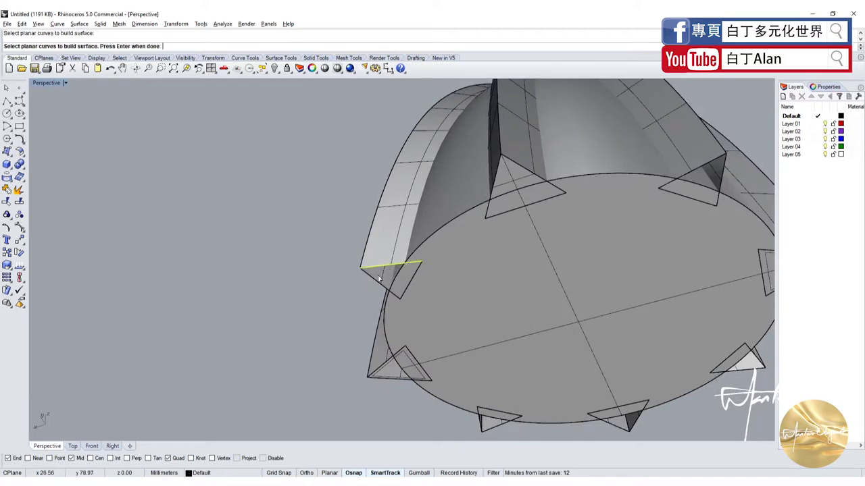
click(379, 278)
key(Return)
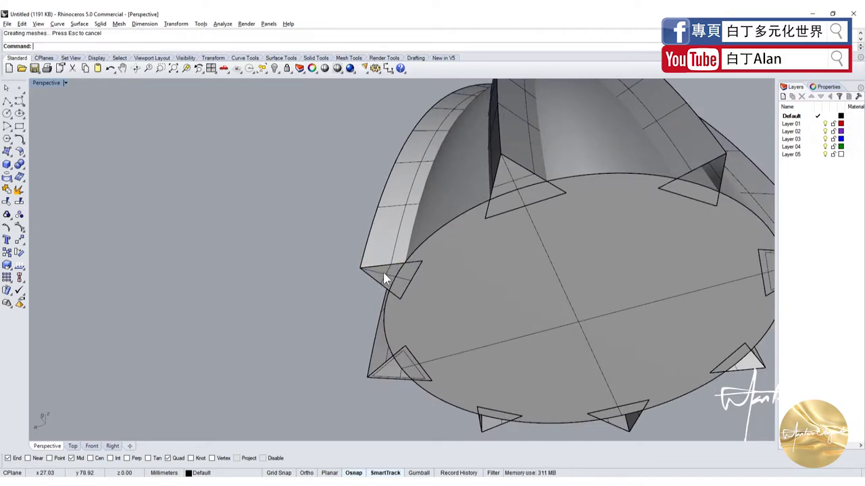
shift+click(514, 182)
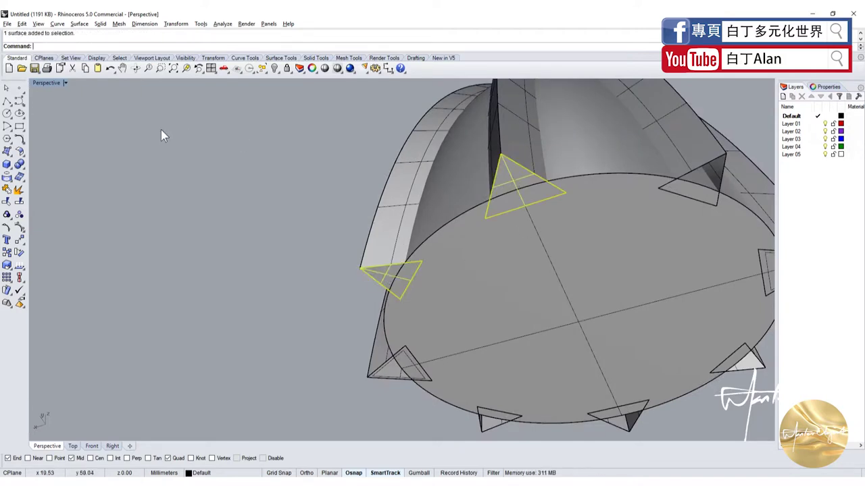
double_click(58, 85)
scroll(552, 173, up, 3)
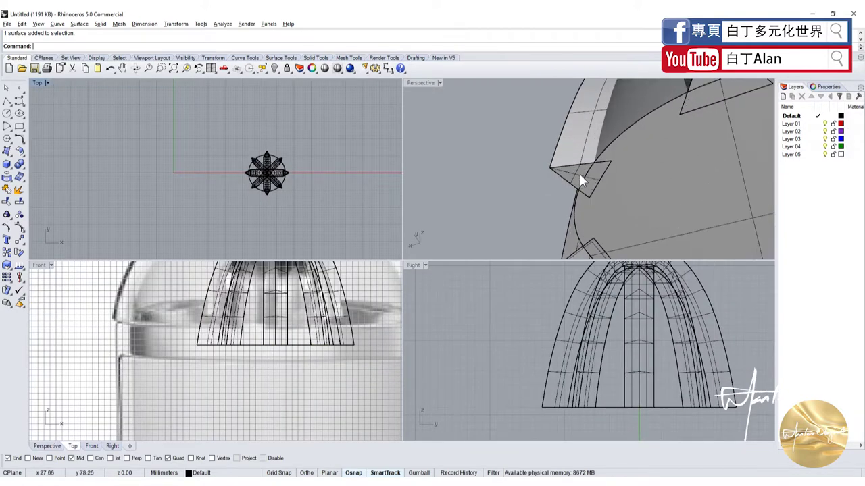
Select the lower and upper triangular tip surfaces and begin a polar array
click(599, 164)
right_drag(699, 93, 713, 116)
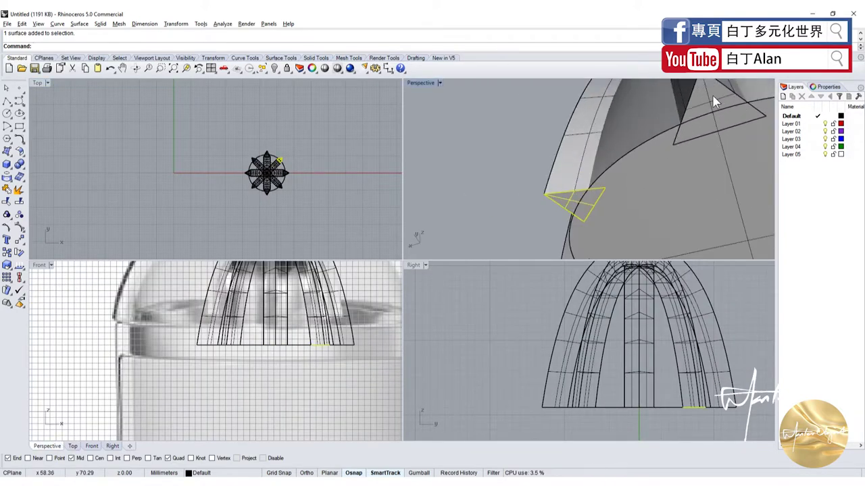
shift+click(714, 108)
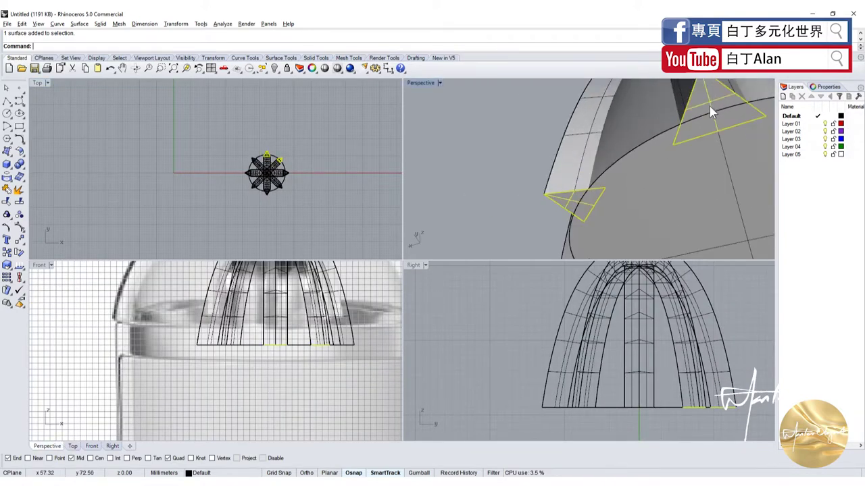
click(13, 285)
scroll(268, 174, up, 3)
Finish the polar array of the triangular tip with 4 items about the origin
scroll(268, 174, up, 3)
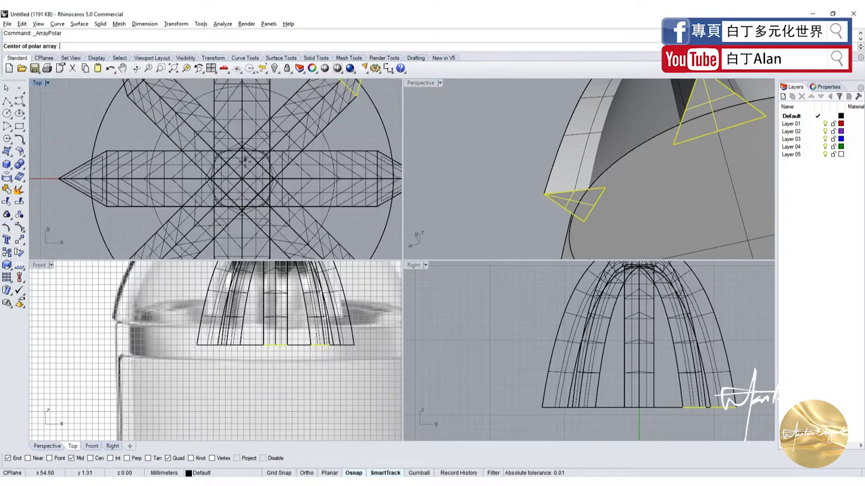
click(242, 178)
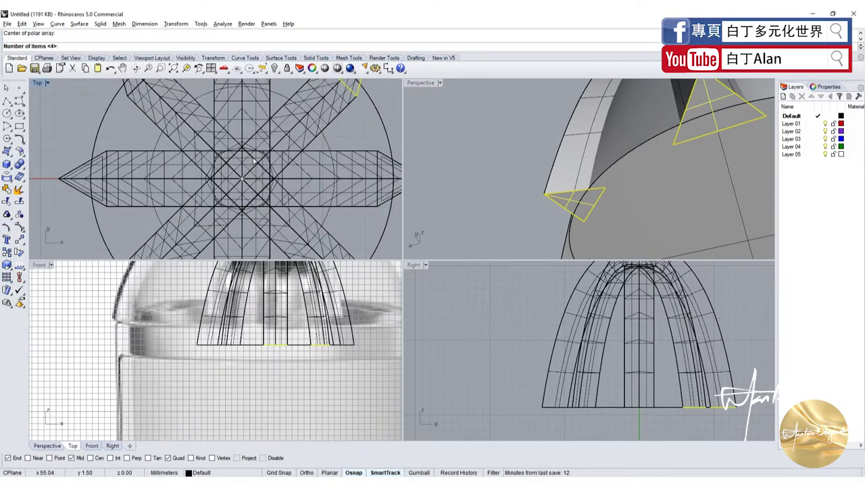
key(Return)
key(Return)
scroll(284, 169, down, 3)
scroll(315, 170, down, 3)
key(Return)
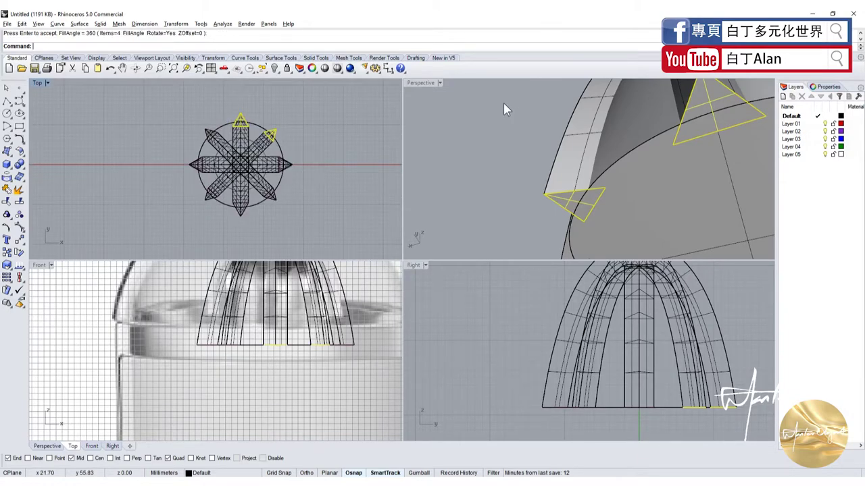
Maximize the Perspective view and select a triangular spike surface
double_click(433, 85)
scroll(405, 216, down, 5)
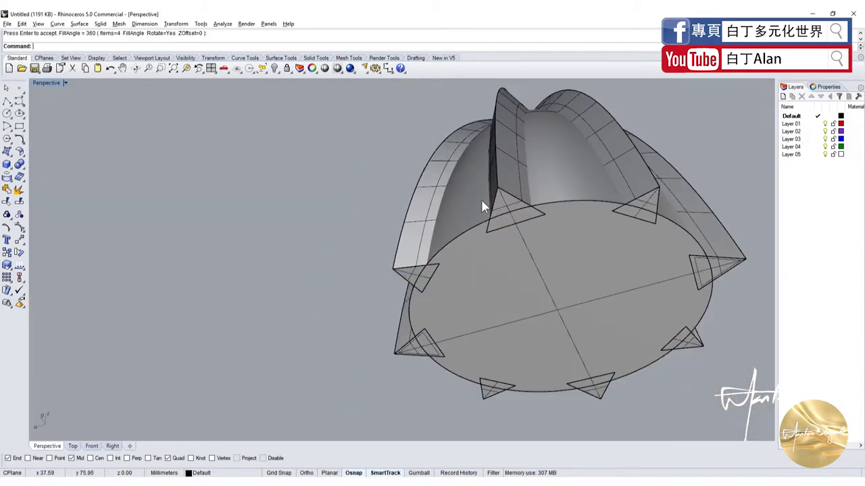
scroll(521, 211, up, 5)
click(520, 210)
scroll(473, 223, down, 5)
scroll(473, 270, up, 3)
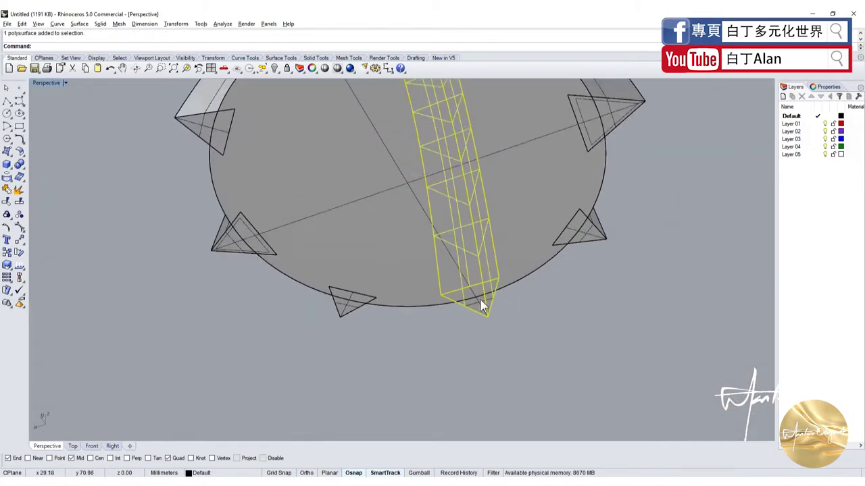
scroll(476, 313, up, 2)
click(8, 190)
scroll(310, 288, down, 4)
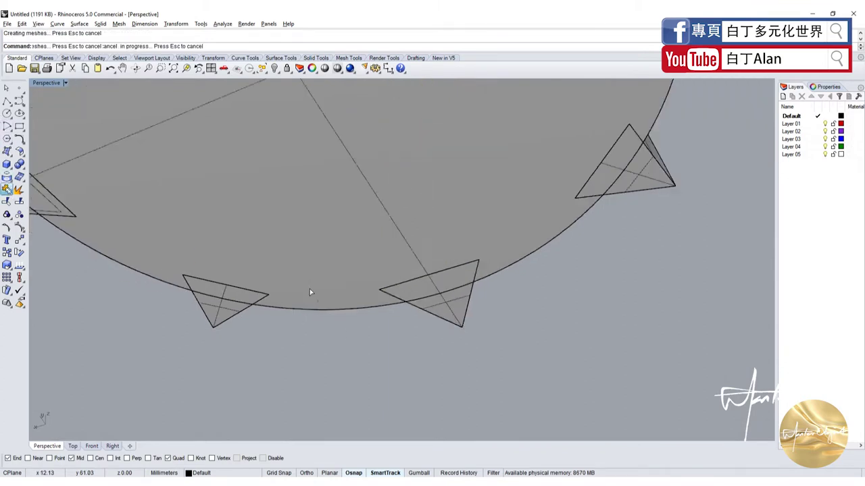
scroll(310, 289, down, 3)
scroll(361, 310, down, 4)
Select the arch rib, try deleting and hiding it, then undo both
click(310, 169)
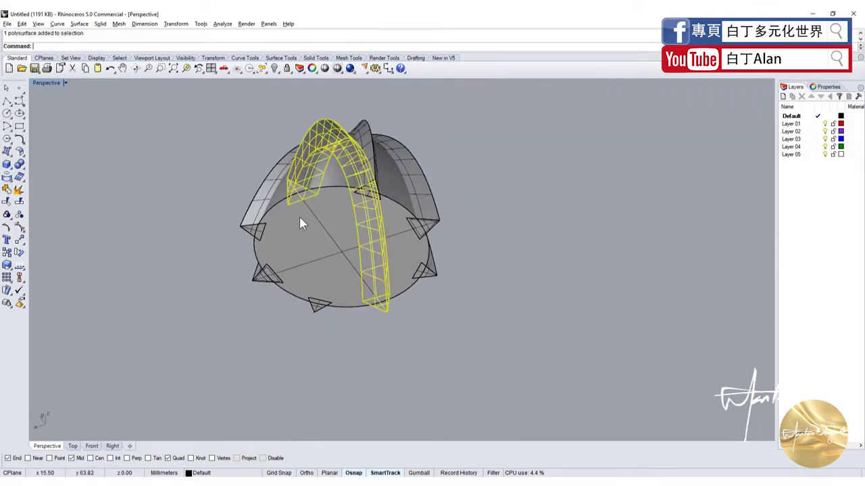
mouse_move(299, 217)
right_down()
mouse_move(333, 222)
mouse_move(312, 256)
mouse_move(304, 216)
right_up()
scroll(288, 185, up, 3)
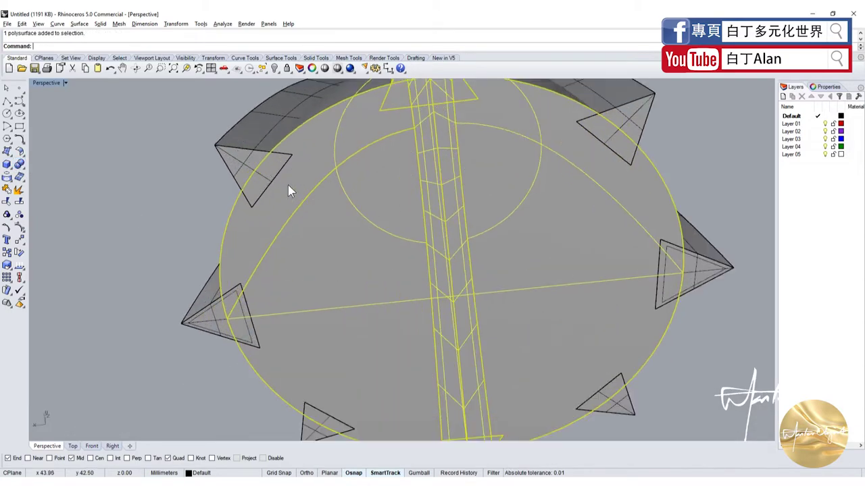
click(241, 173)
click(217, 316)
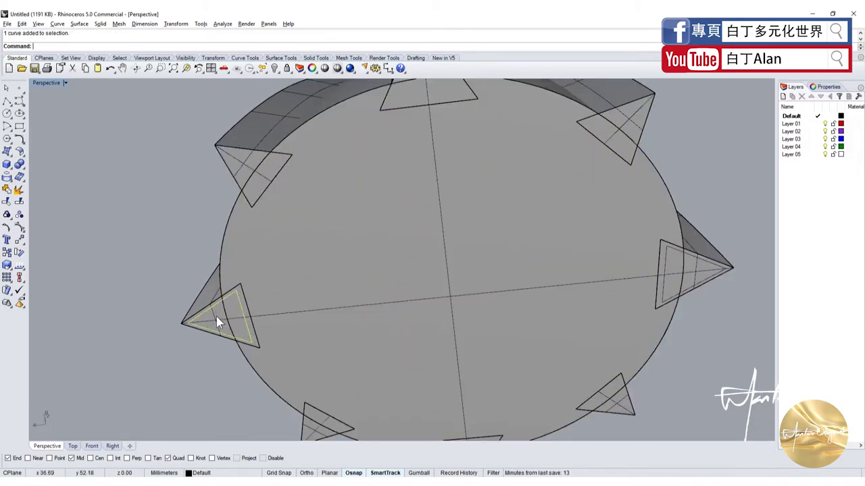
click(201, 277)
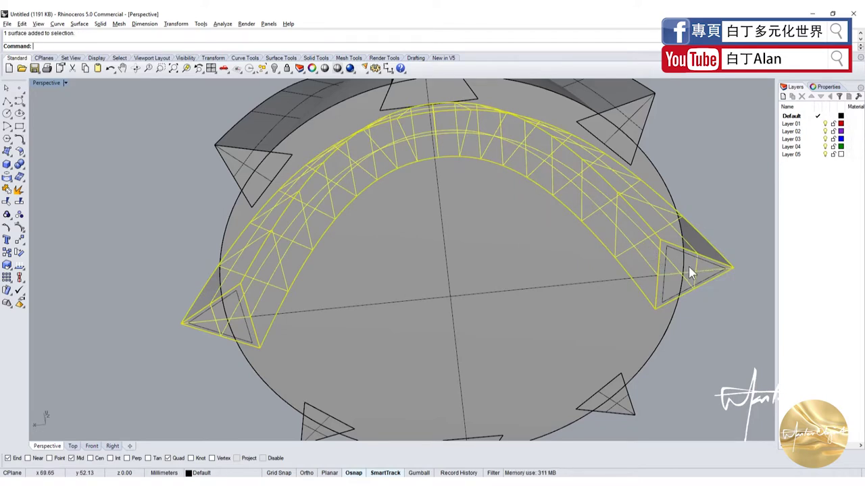
key(Delete)
click(568, 269)
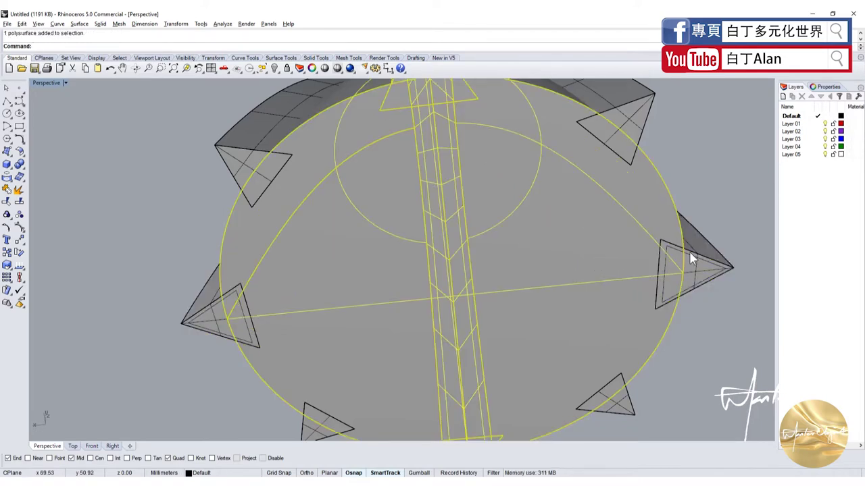
key(ctrl+z)
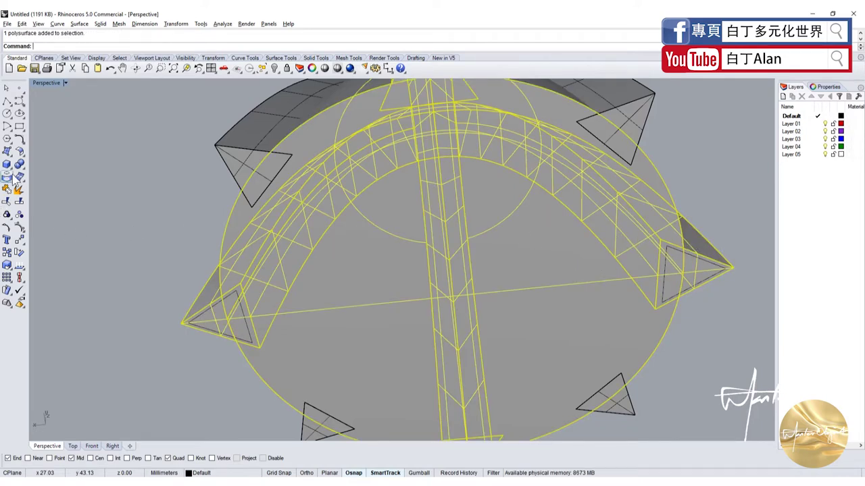
click(14, 179)
key(ctrl+z)
Orbit to a low side angle and select the central rib and its triangular tip
mouse_move(320, 237)
right_down()
mouse_move(460, 322)
mouse_move(497, 296)
right_up()
scroll(497, 296, down, 5)
key(Escape)
scroll(437, 221, up, 5)
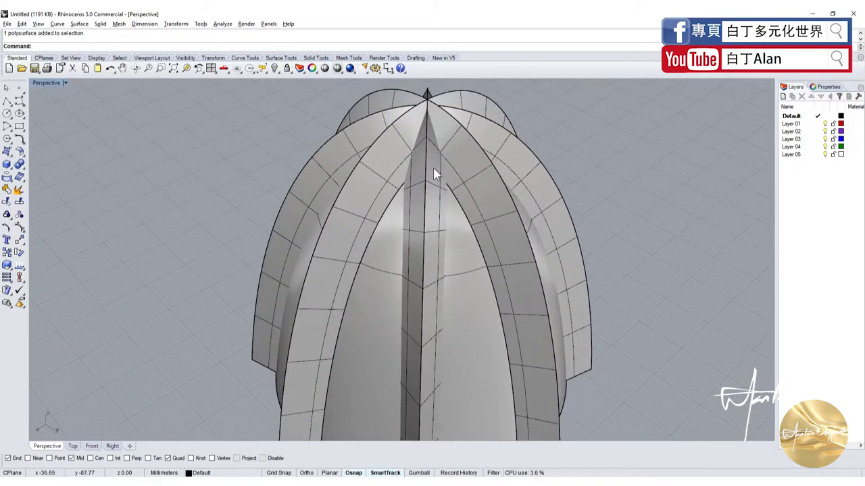
click(439, 154)
right_drag(414, 176, 430, 427)
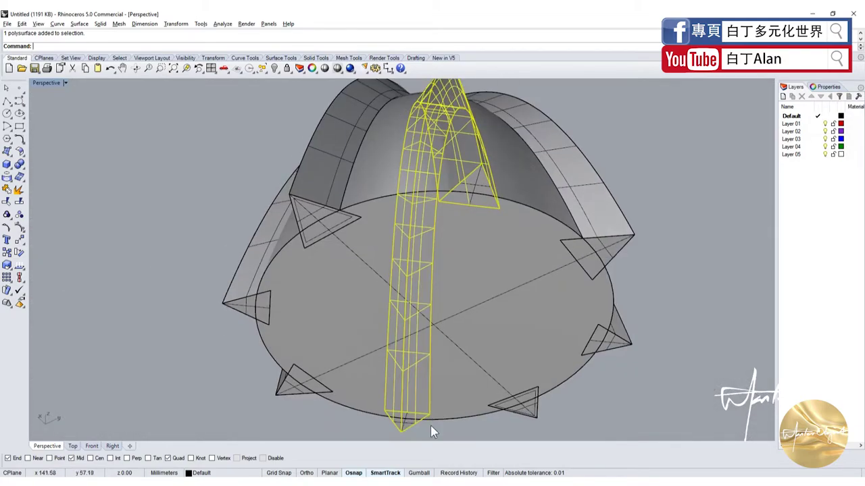
scroll(460, 267, up, 3)
click(469, 158)
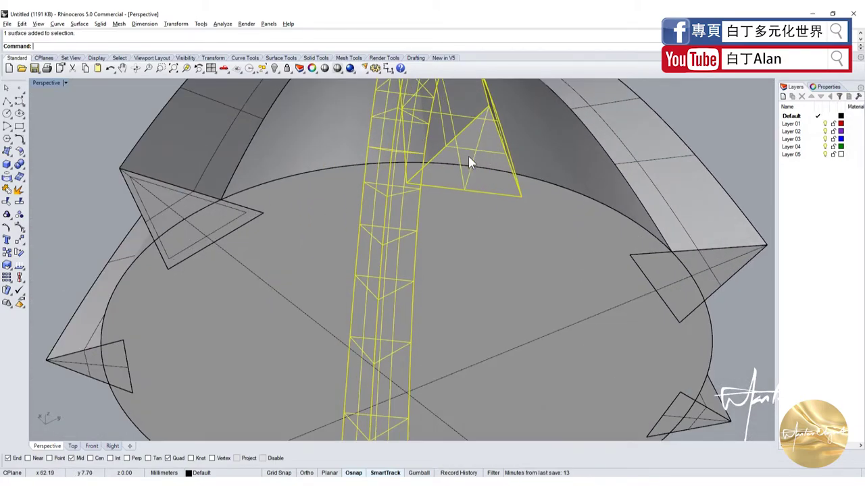
scroll(468, 158, down, 6)
scroll(420, 321, up, 5)
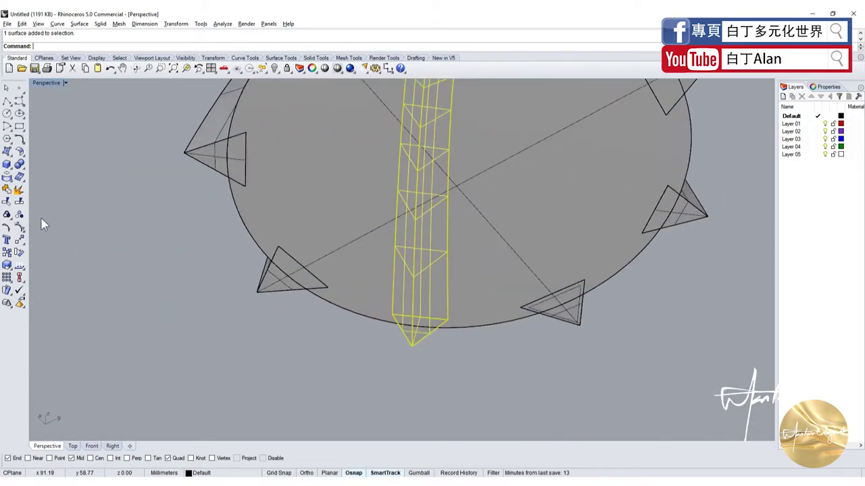
click(19, 190)
Polar array the left tip and central rib around the dome, then Boolean Union them with it
click(240, 188)
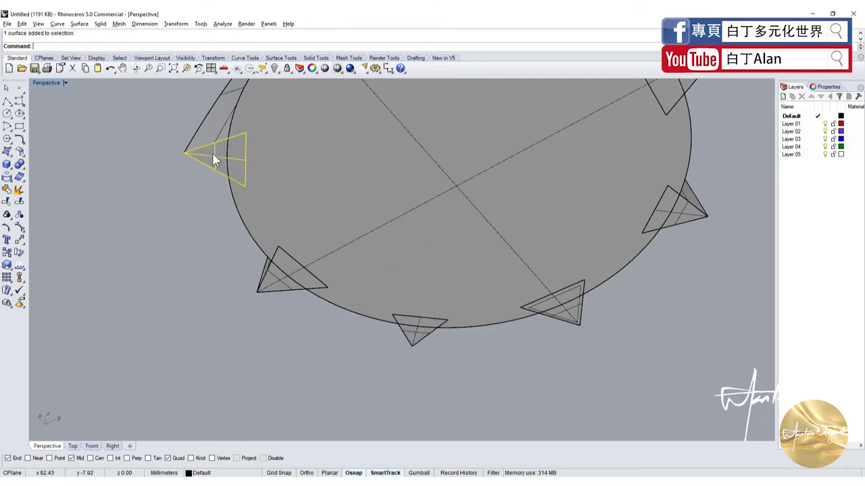
scroll(405, 177, down, 5)
scroll(333, 176, up, 3)
scroll(370, 194, down, 3)
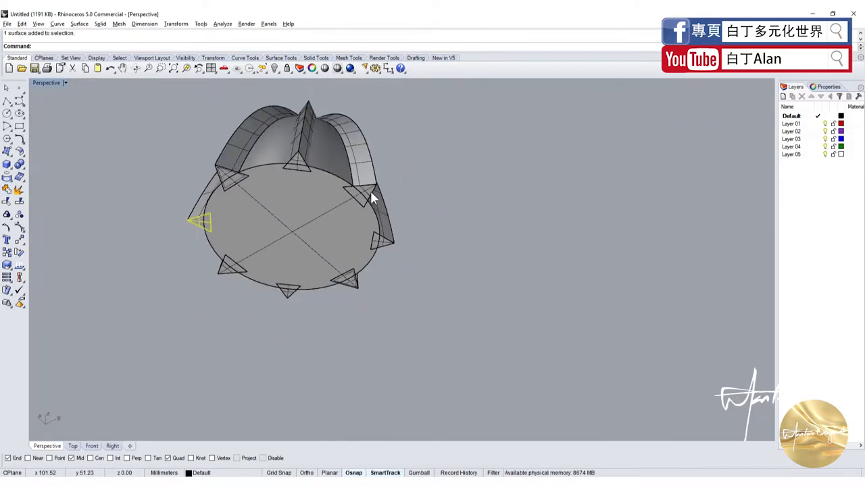
scroll(389, 233, up, 3)
click(390, 228)
scroll(450, 261, down, 3)
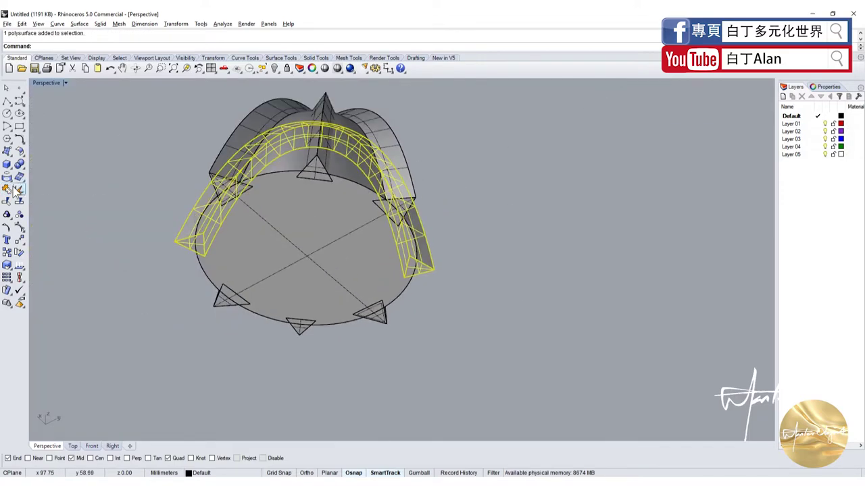
click(18, 190)
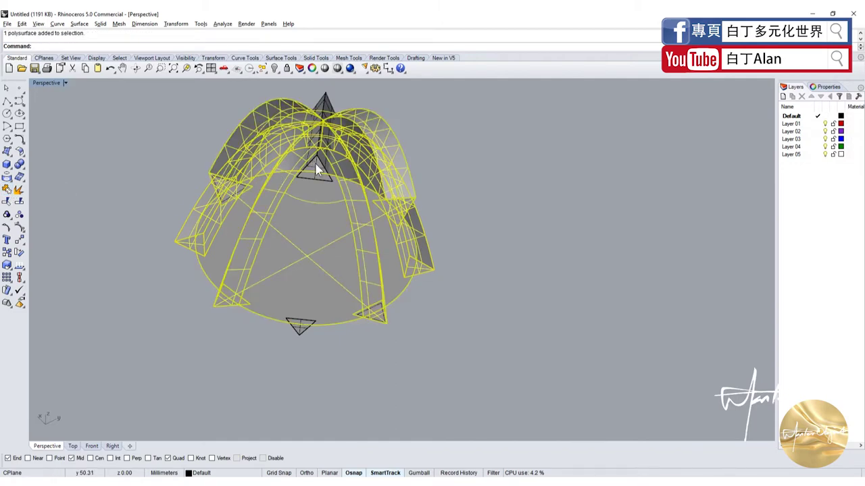
click(18, 164)
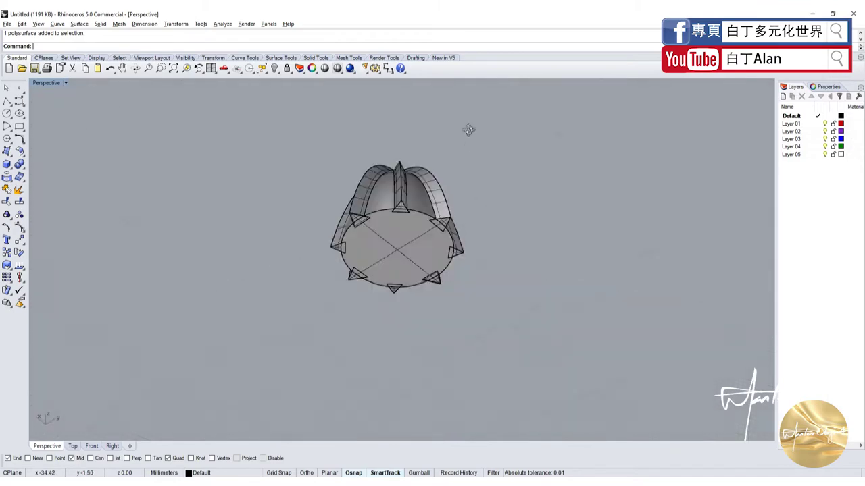
click(404, 239)
Explode the reamer into separate surfaces and restore the four-view layout
click(19, 189)
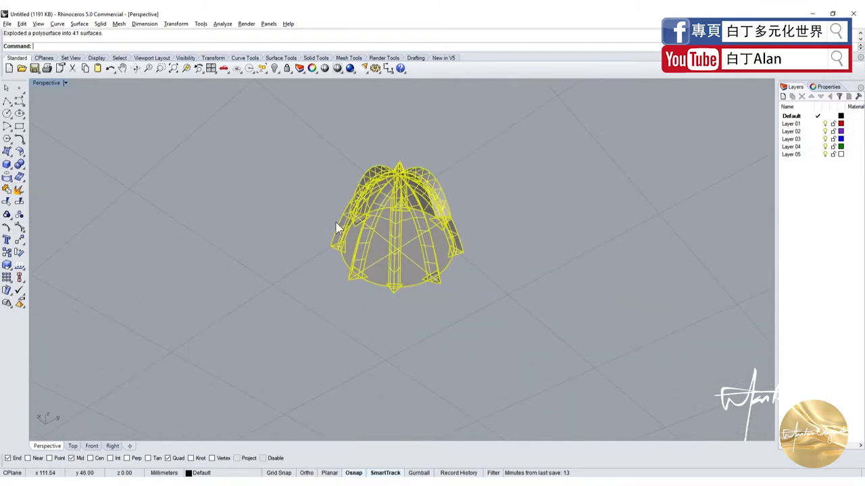
right_drag(57, 196, 142, 136)
double_click(59, 84)
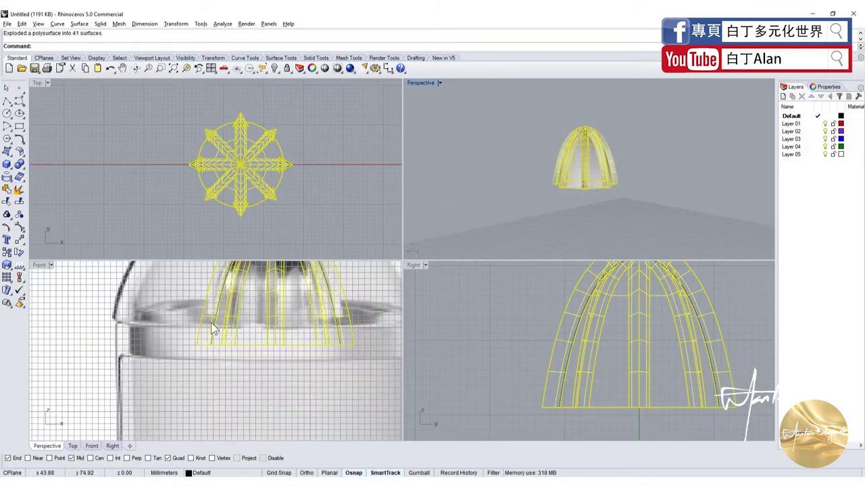
drag(140, 334, 364, 408)
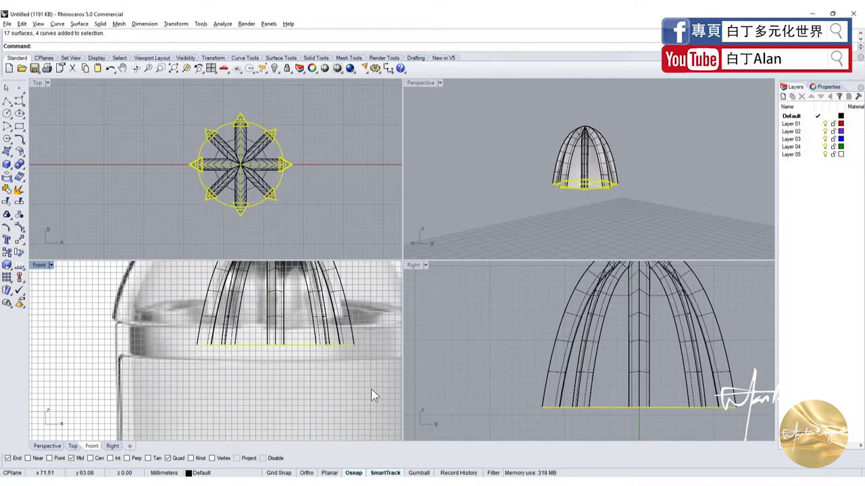
click(320, 350)
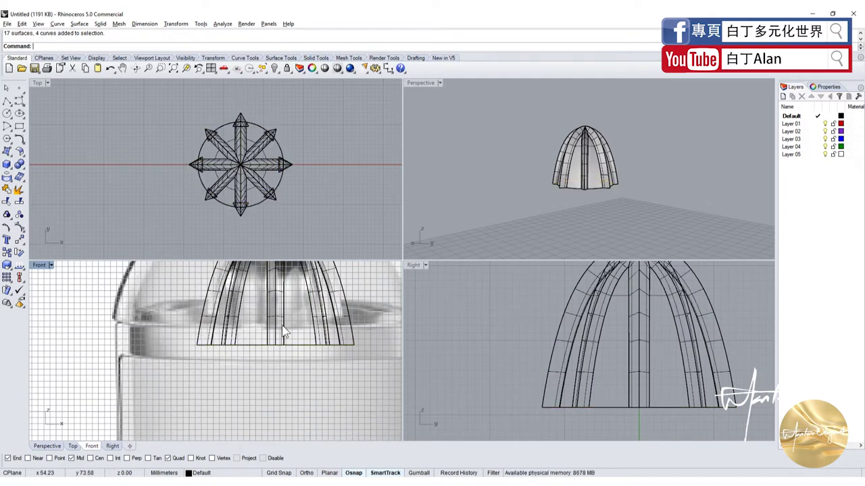
Delete the old round base surface and the six selected curves
right_drag(592, 176, 584, 135)
click(589, 182)
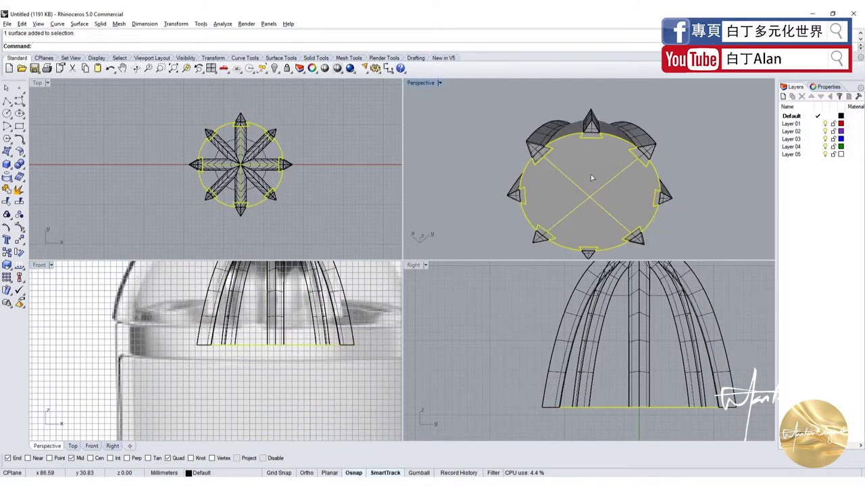
key(Delete)
click(262, 68)
mouse_move(300, 135)
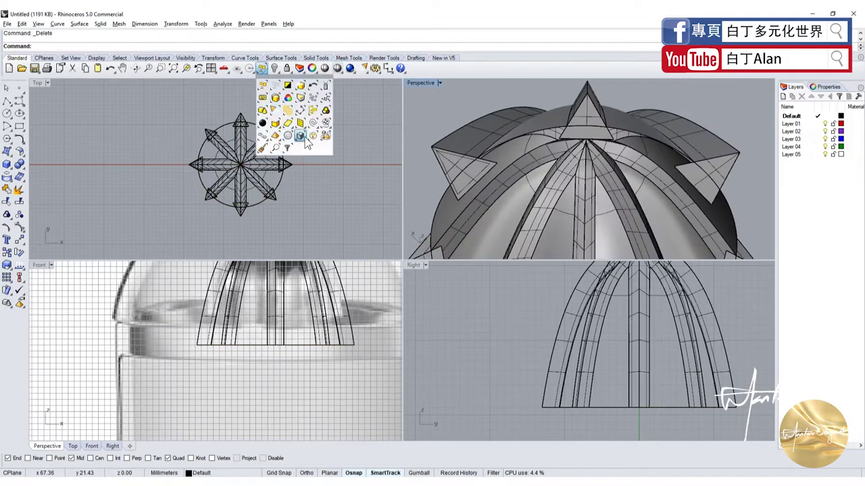
click(313, 138)
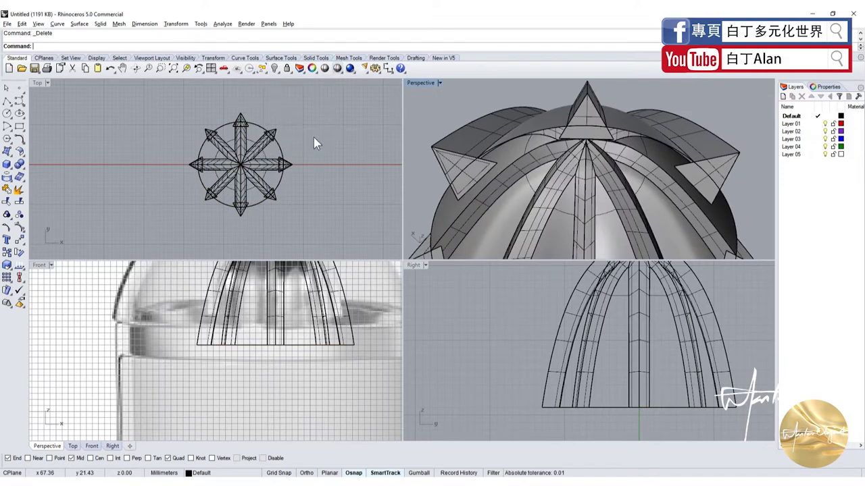
key(Delete)
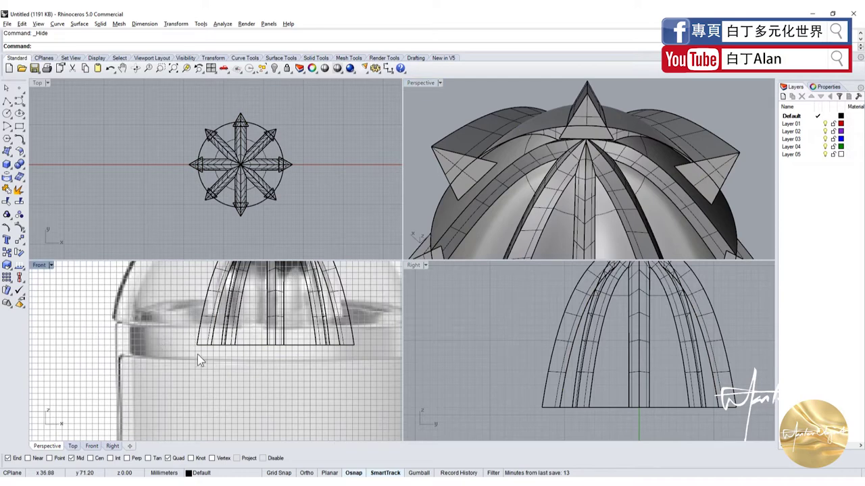
Create a new planar base surface from the base outline curves with PlanarSrf
click(19, 164)
click(34, 159)
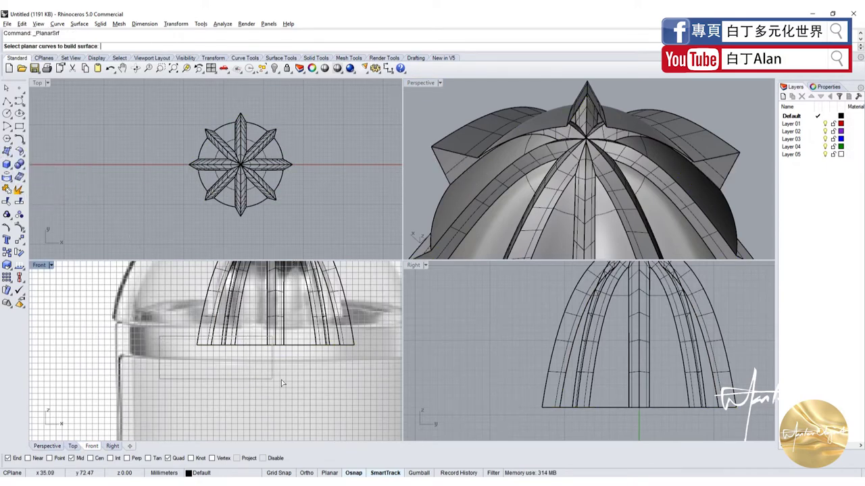
drag(161, 325, 378, 390)
key(Return)
scroll(558, 147, down, 5)
right_drag(558, 147, 531, 141)
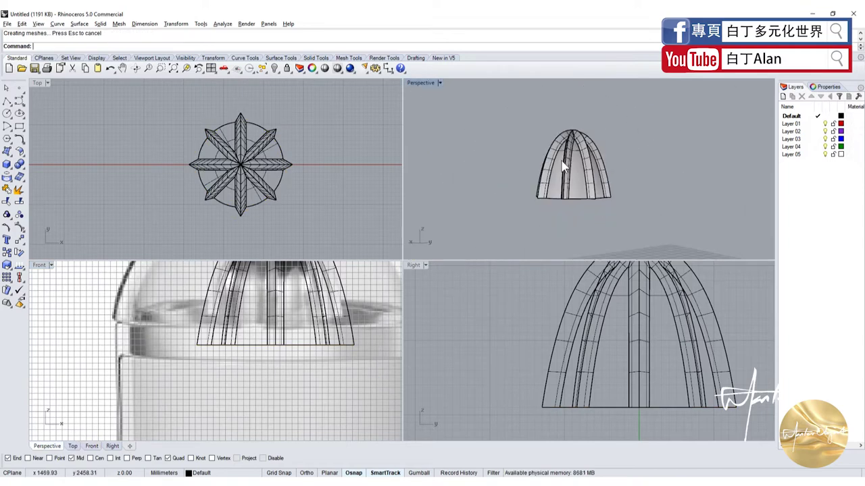
Join all 25 reamer surfaces into one closed body
key(ctrl+a)
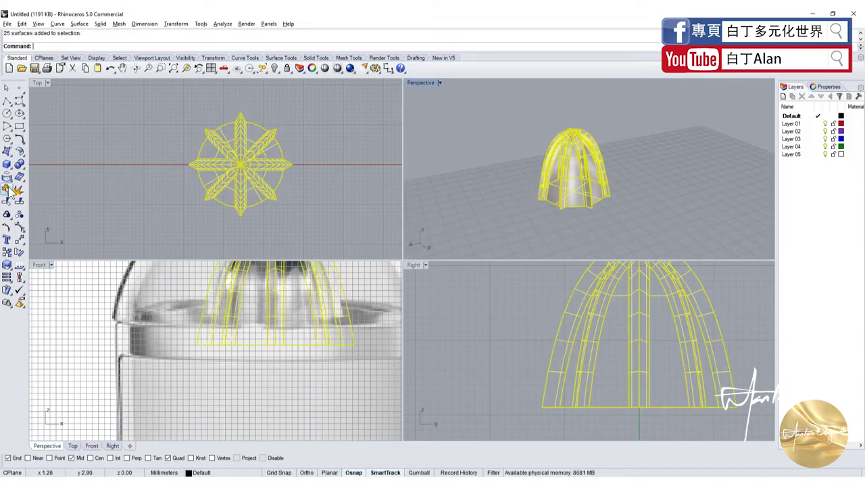
click(7, 190)
click(19, 151)
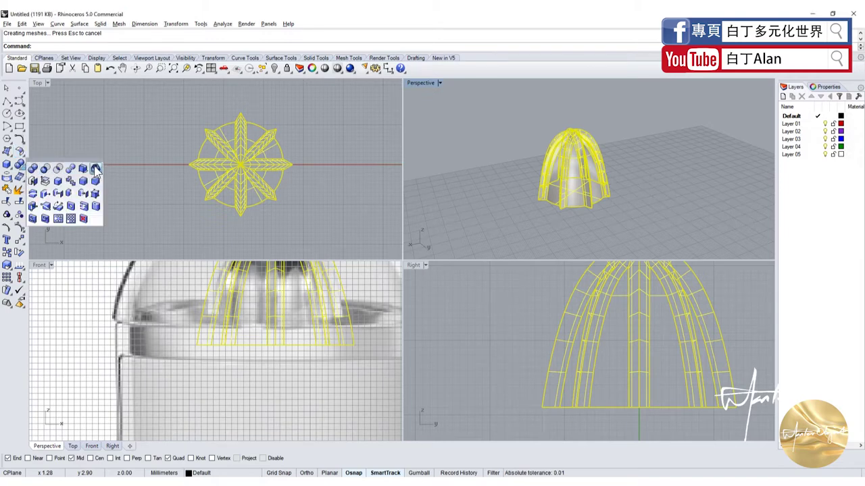
Shell the reamer at 0.5 thickness with the bottom face removed, and dismiss the warning
click(96, 168)
right_drag(551, 181, 568, 185)
click(567, 185)
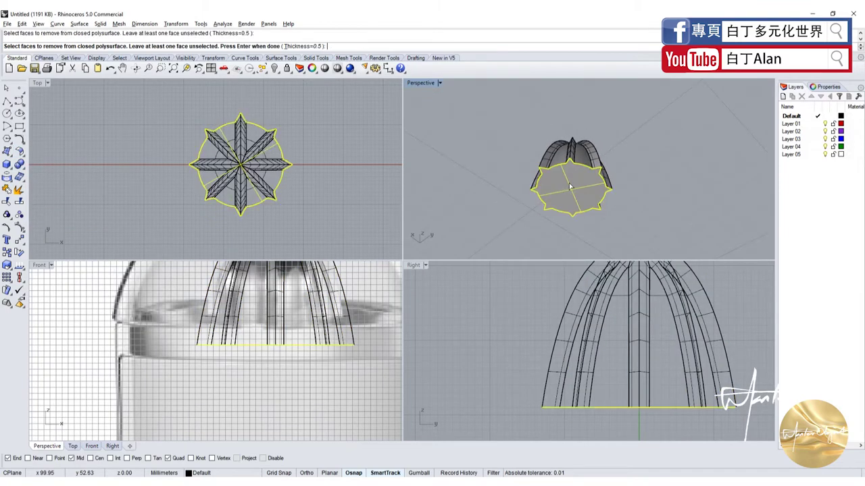
key(Return)
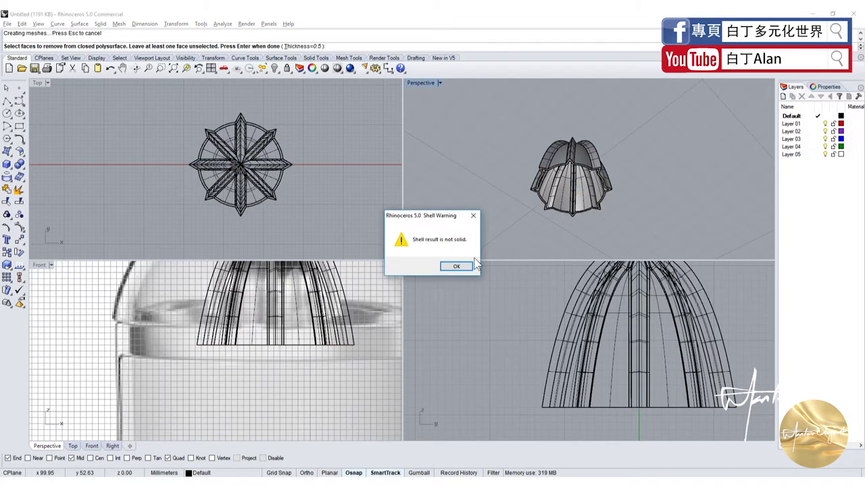
click(456, 266)
Inspect the hollow underside and dome sides in a shaded preview
right_drag(537, 187, 553, 169)
scroll(564, 208, up, 5)
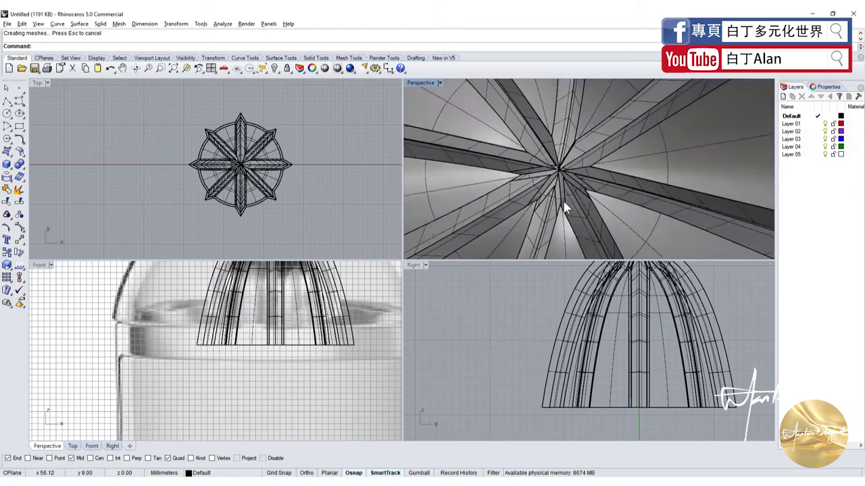
scroll(557, 174, up, 3)
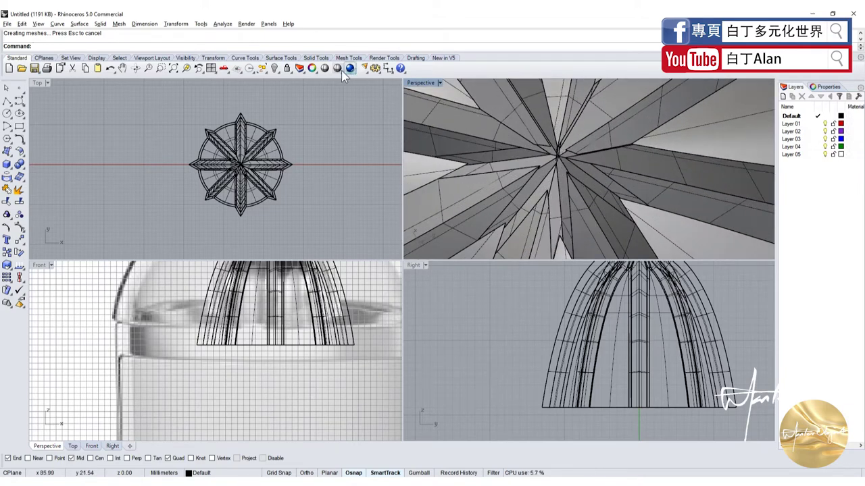
right_drag(589, 164, 610, 122)
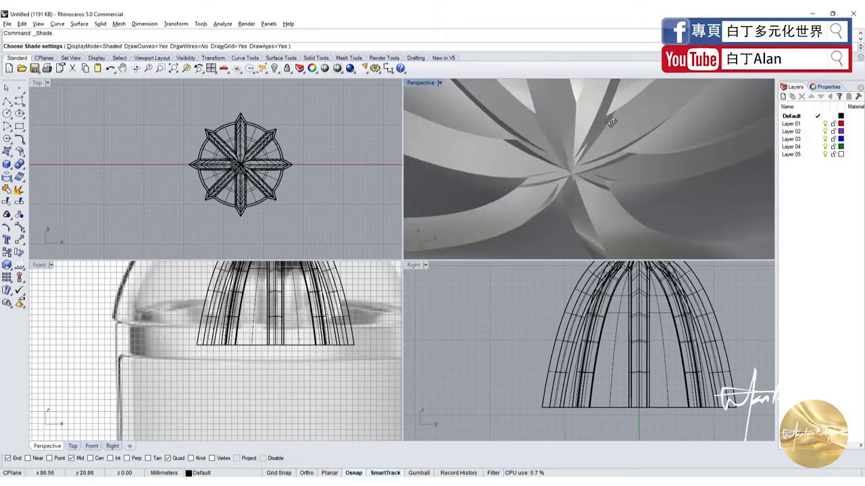
scroll(566, 152, down, 5)
mouse_move(566, 152)
right_down()
mouse_move(584, 205)
mouse_move(587, 127)
mouse_move(618, 169)
mouse_move(649, 190)
right_up()
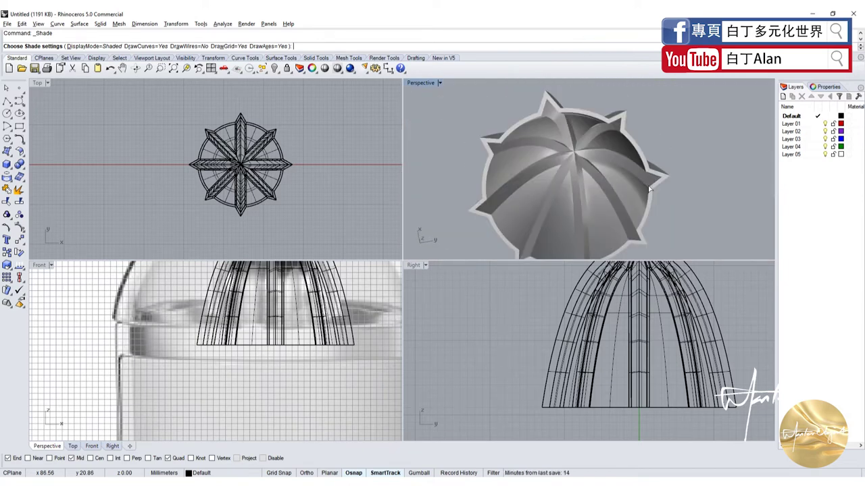
right_drag(664, 142, 656, 164)
key(Return)
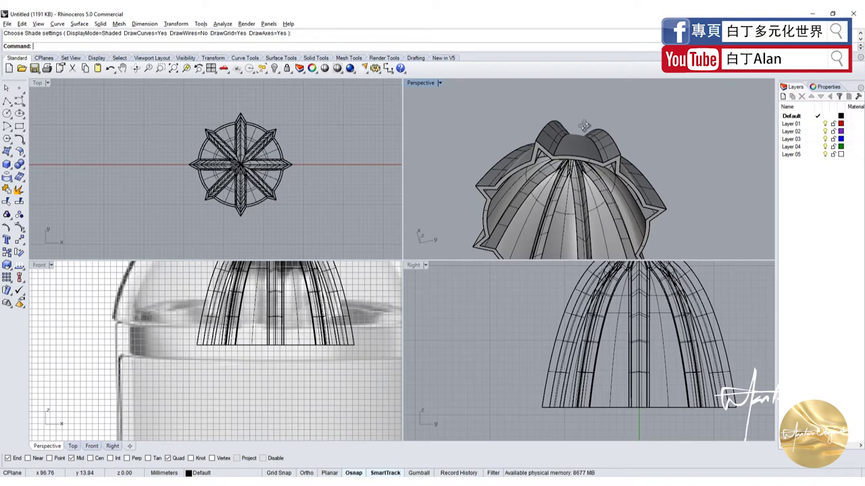
right_drag(578, 126, 574, 170)
scroll(573, 169, down, 3)
scroll(575, 194, up, 3)
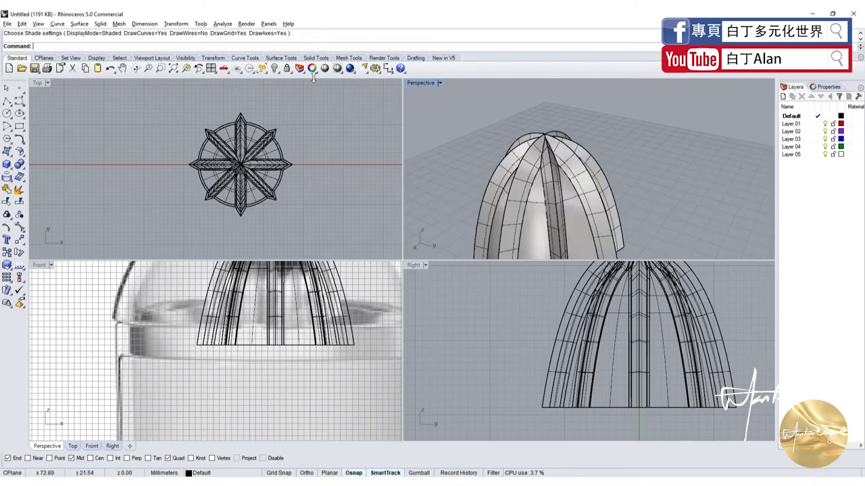
Show the hidden housing and display a maximized Perspective view in Ghosted mode
click(275, 71)
scroll(499, 131, down, 2)
scroll(524, 129, up, 1)
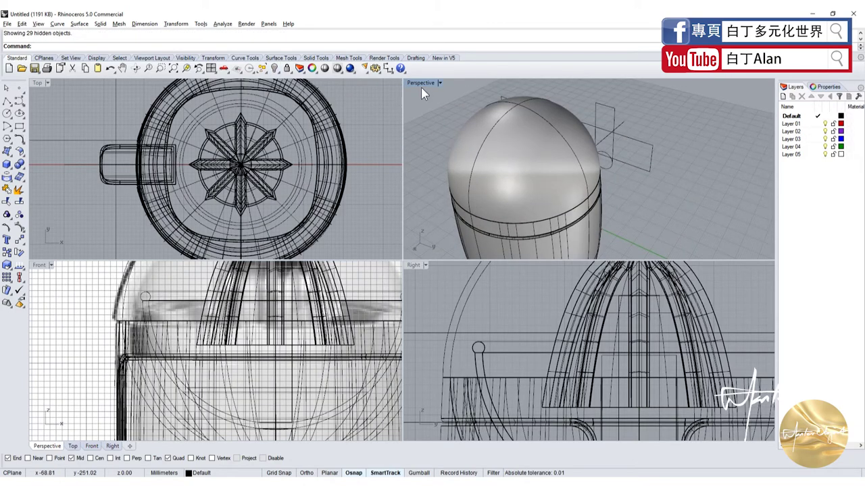
click(421, 83)
click(430, 135)
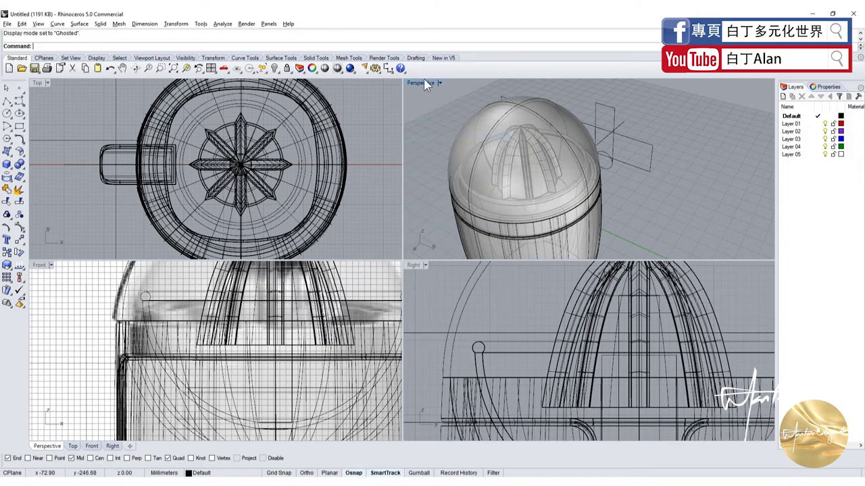
double_click(422, 82)
scroll(524, 209, down, 3)
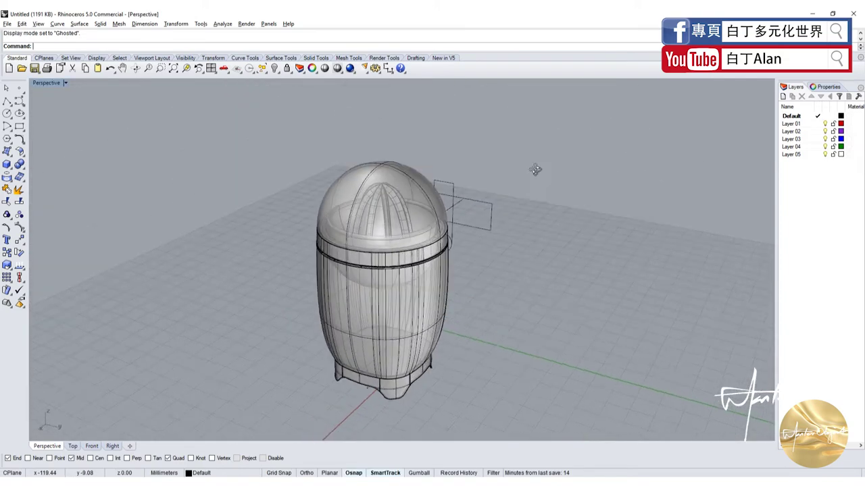
scroll(524, 209, down, 1)
scroll(499, 227, up, 3)
scroll(477, 243, up, 1)
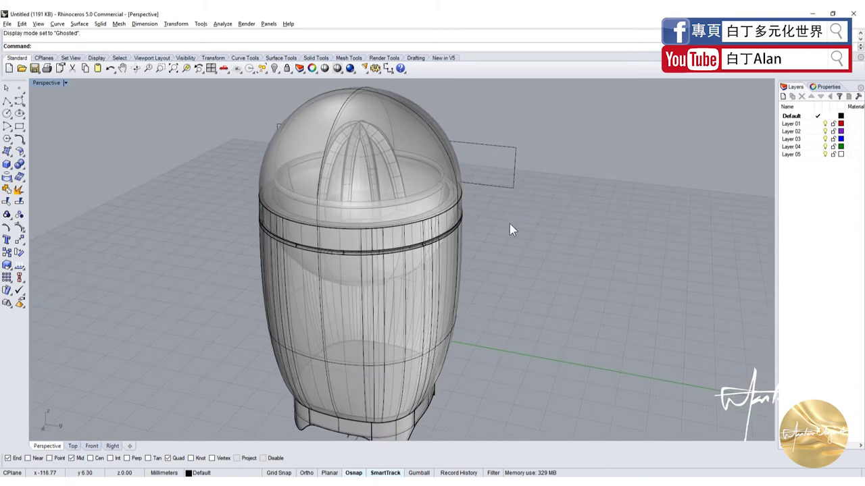
scroll(510, 224, down, 2)
scroll(480, 281, up, 1)
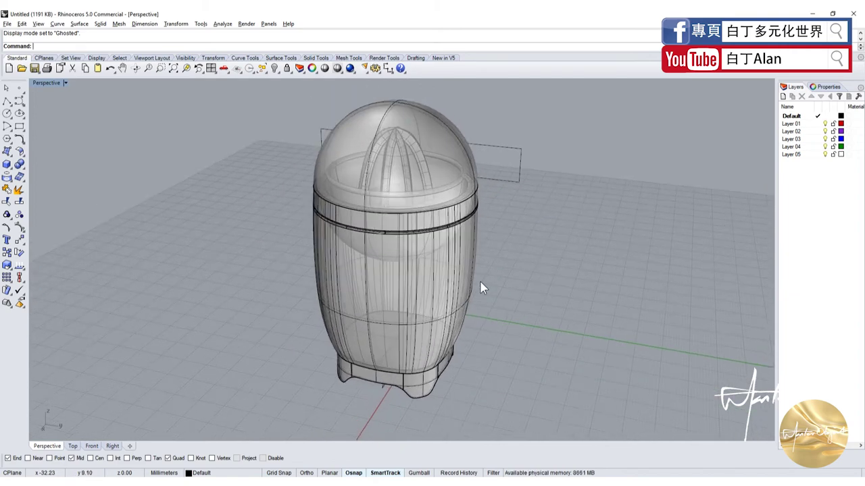
Select all 20 construction curves and hide them
click(263, 70)
click(300, 128)
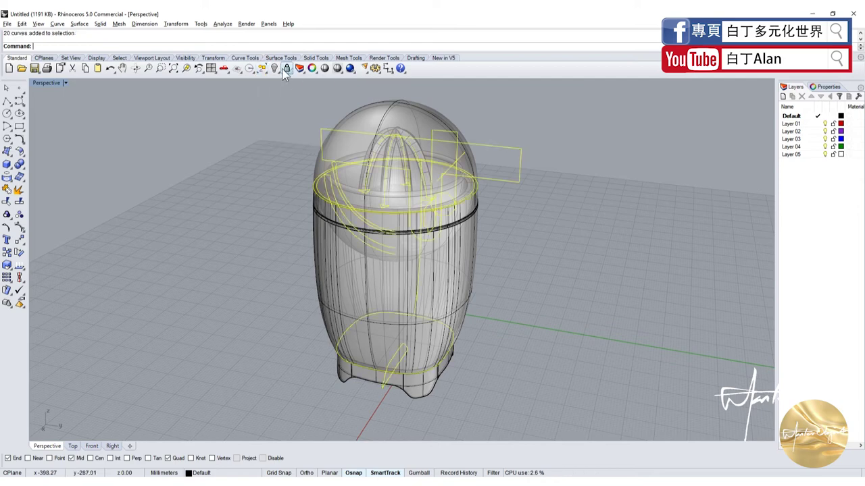
key(ctrl+h)
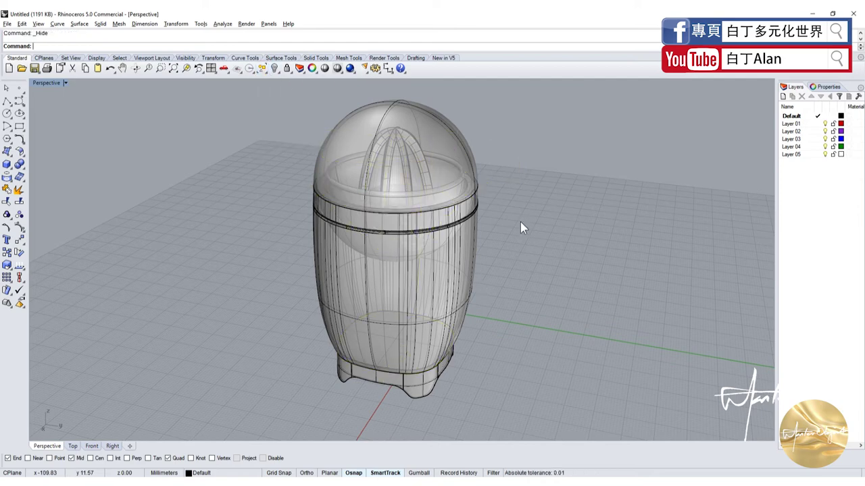